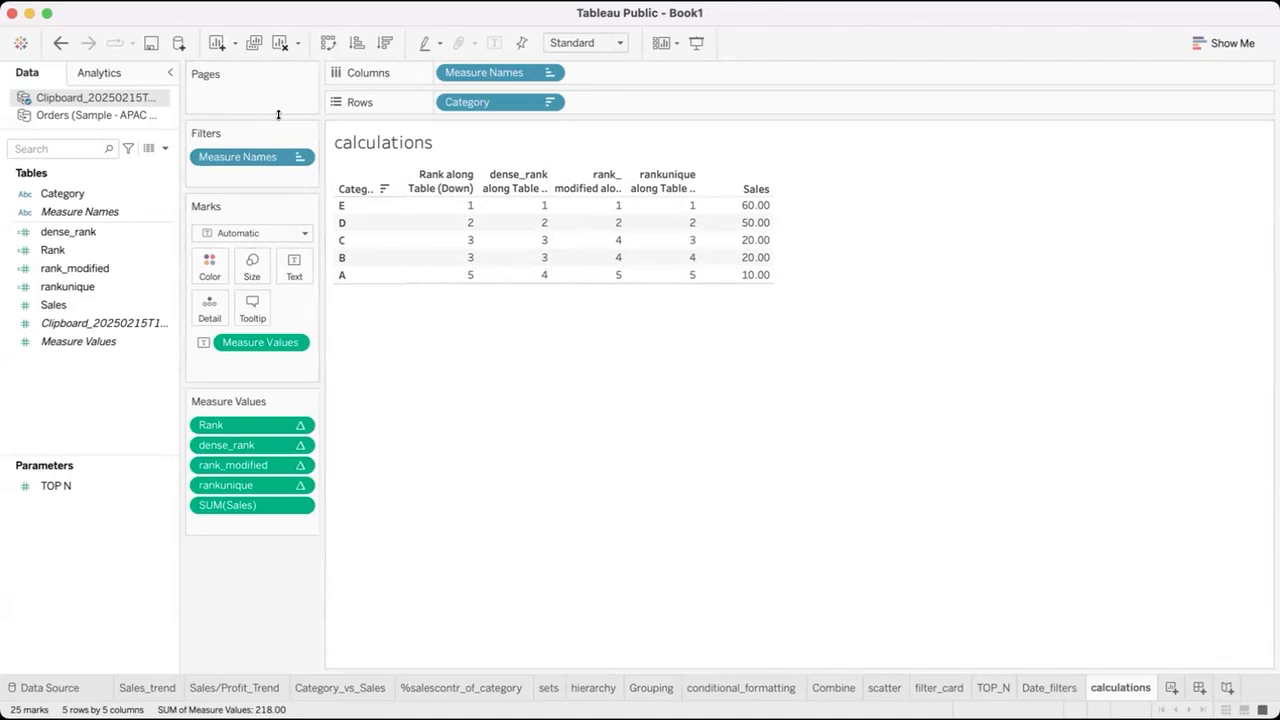
Clear the calculations worksheet and switch to the Orders (Sample - APAC) data source.
{"action": "left_click", "coordinate": [280, 43]}
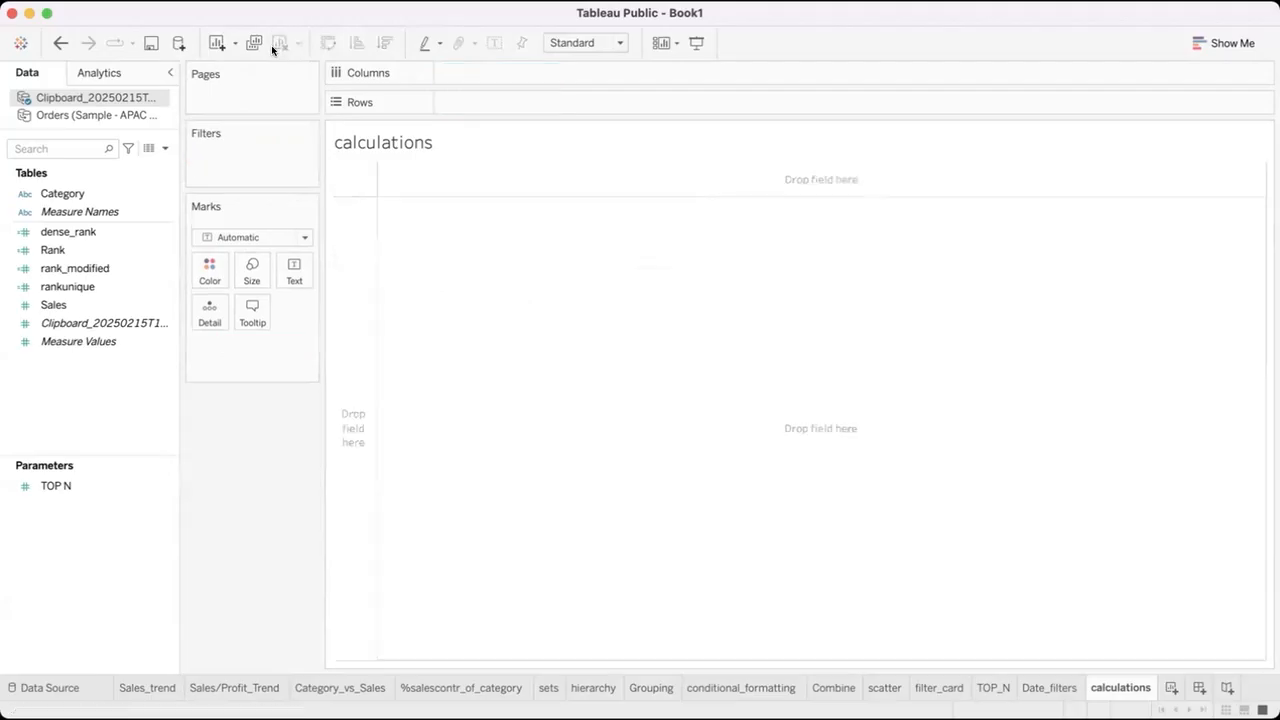
{"action": "left_click", "coordinate": [110, 116]}
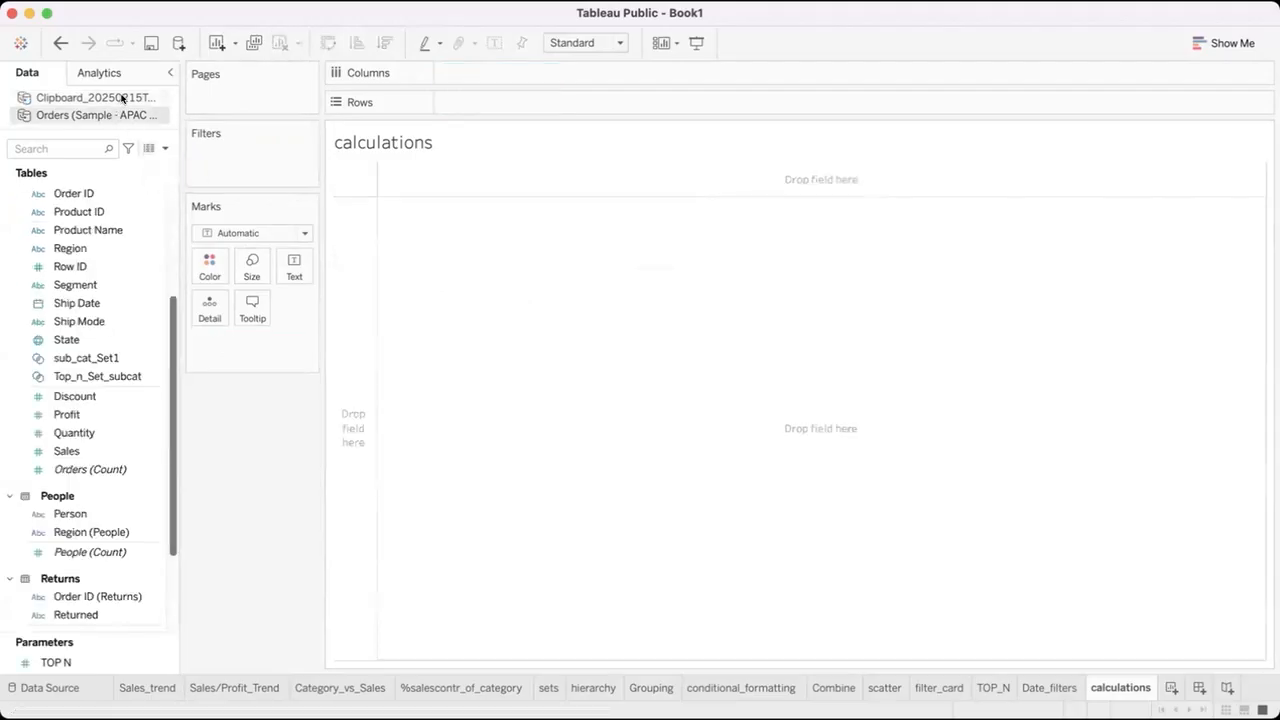
Open the Clipboard data source for editing and view the rows of its text file.
{"action": "right_click", "coordinate": [121, 97]}
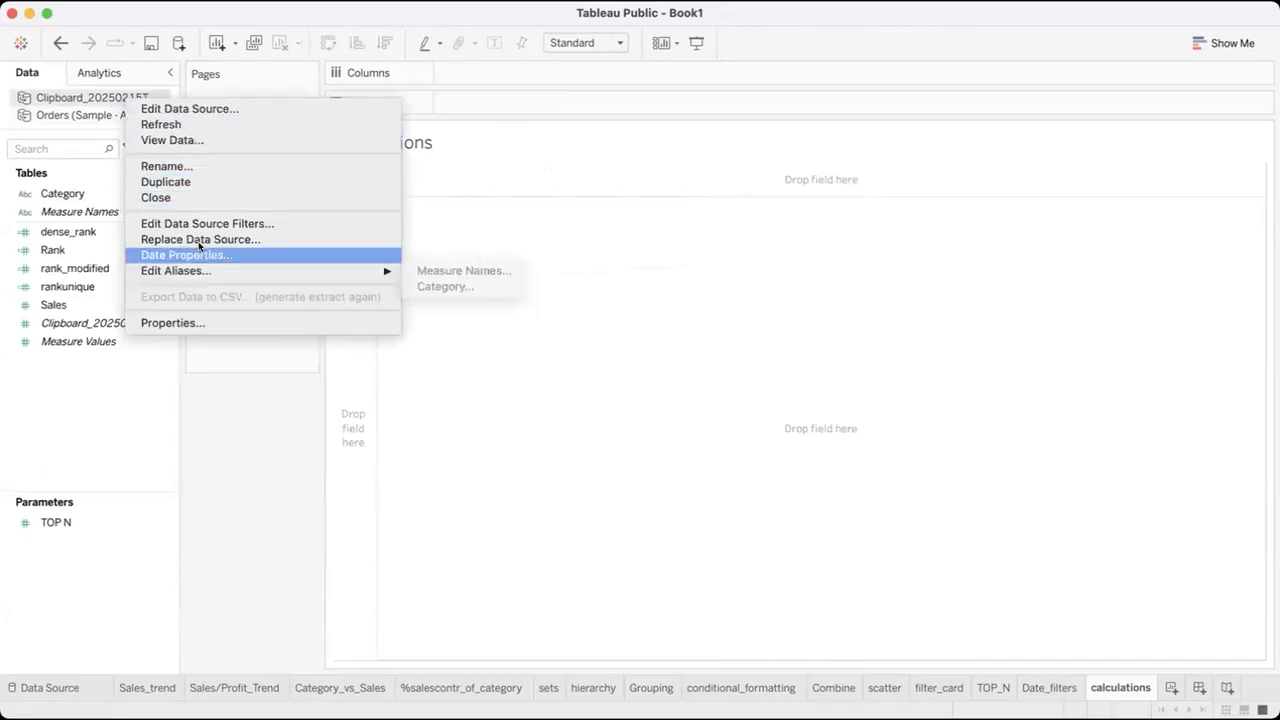
{"action": "left_click", "coordinate": [242, 112]}
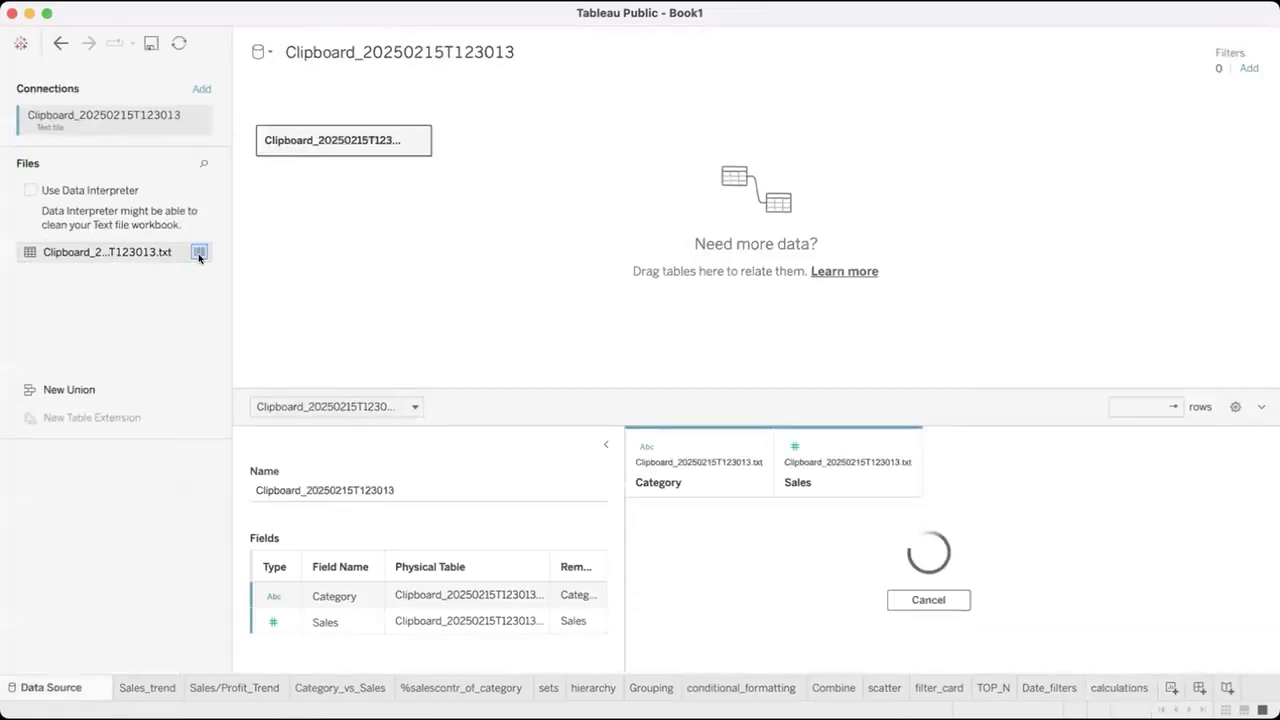
{"action": "left_click", "coordinate": [199, 253]}
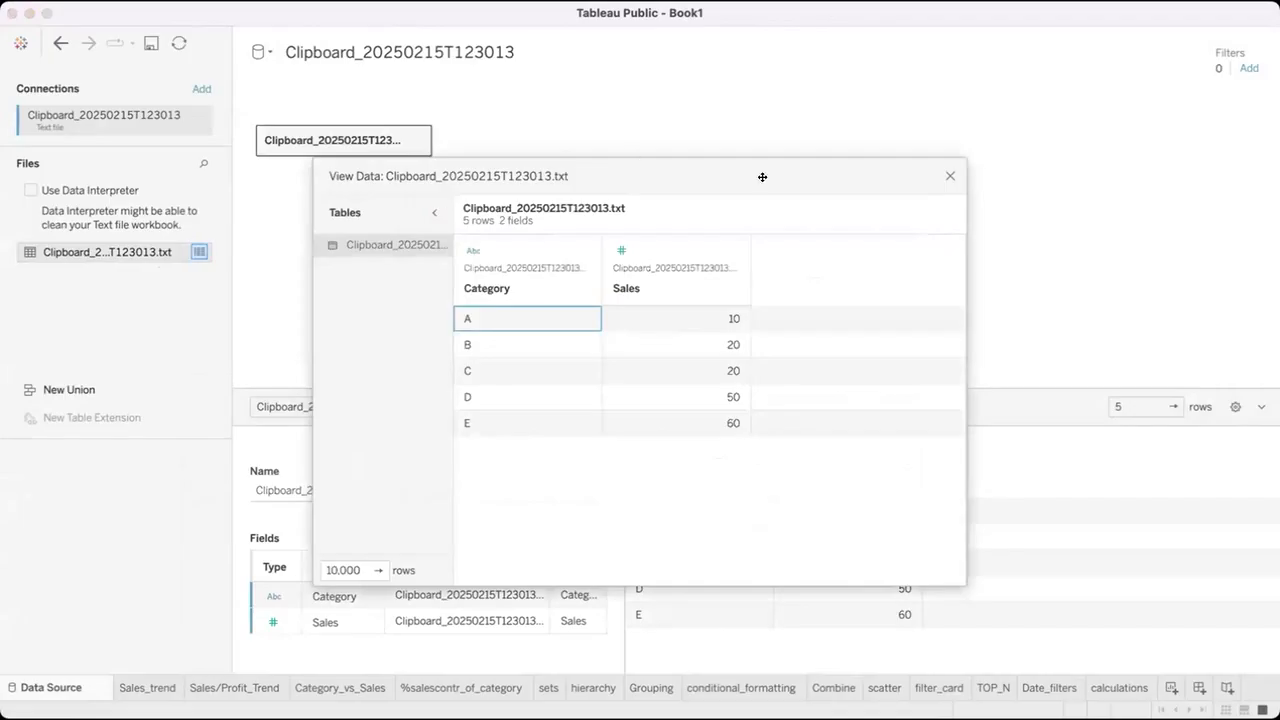
{"action": "left_click", "coordinate": [948, 176]}
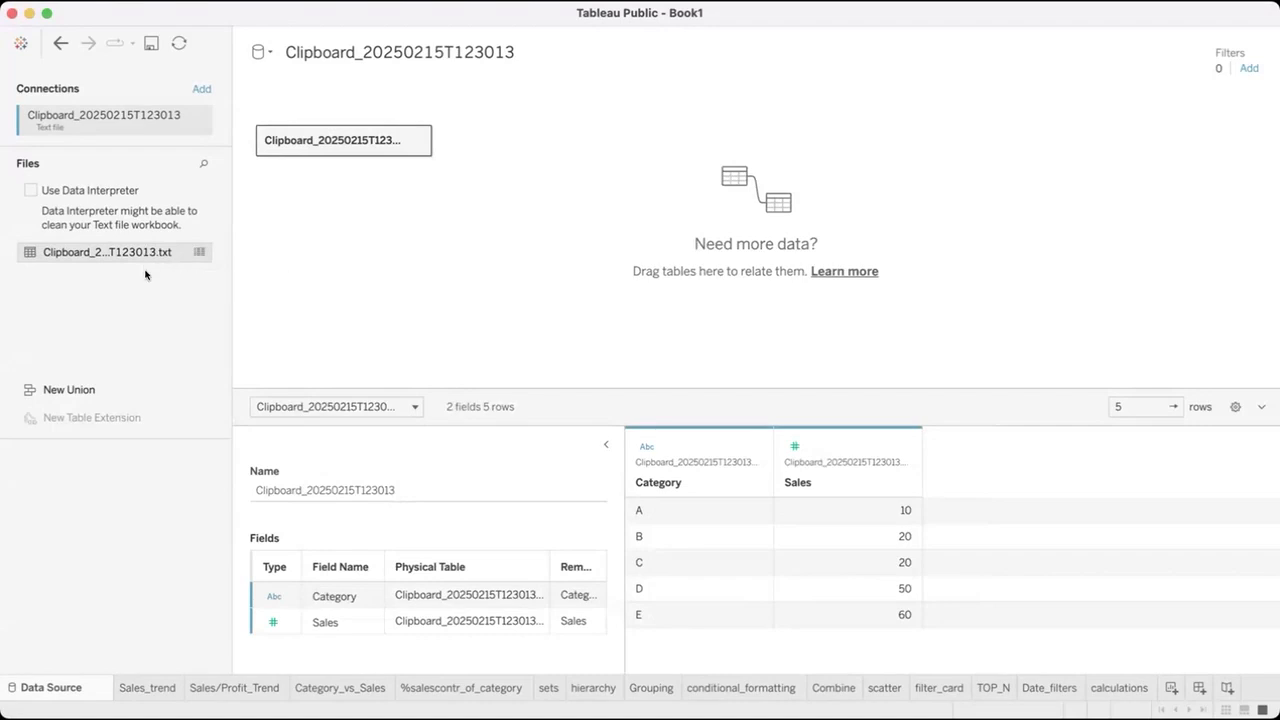
Remove the table from the Clipboard data source's canvas, then close that data source from the calculations worksheet.
{"action": "left_click_drag", "start_coordinate": [327, 135], "coordinate": [66, 414]}
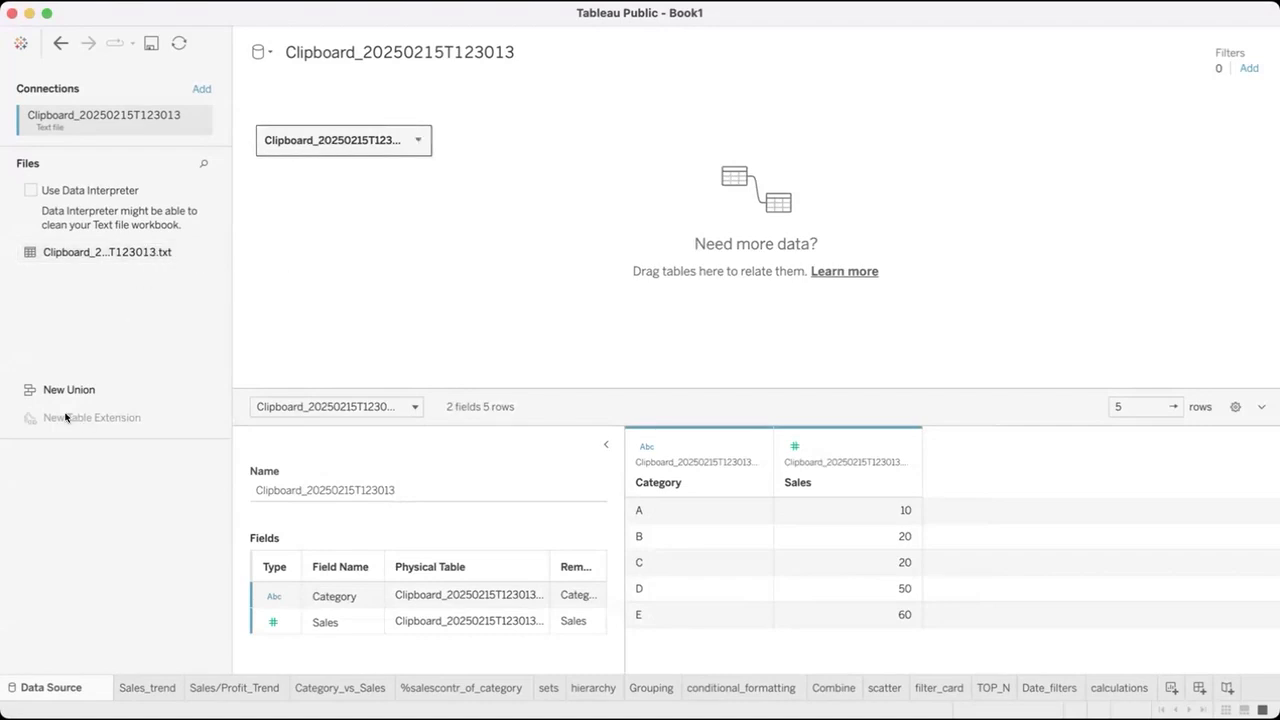
{"action": "left_click", "coordinate": [1100, 690]}
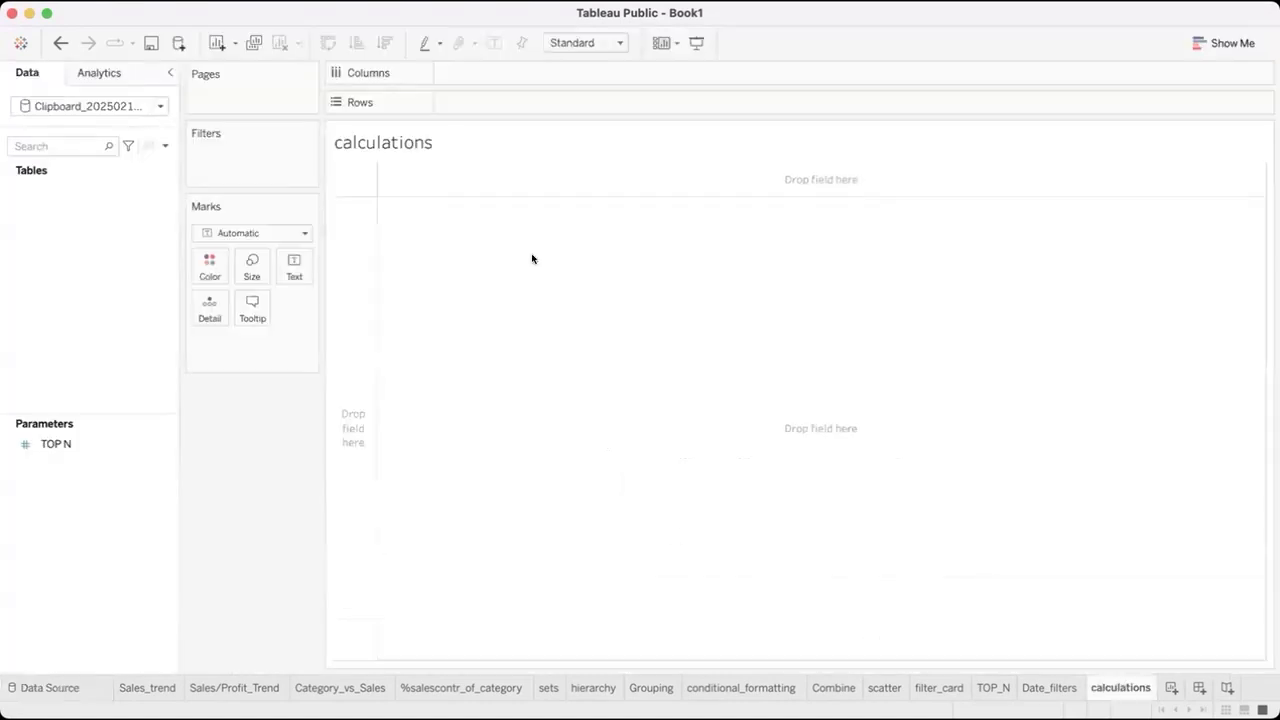
{"action": "left_click", "coordinate": [158, 106]}
{"action": "left_click", "coordinate": [133, 136]}
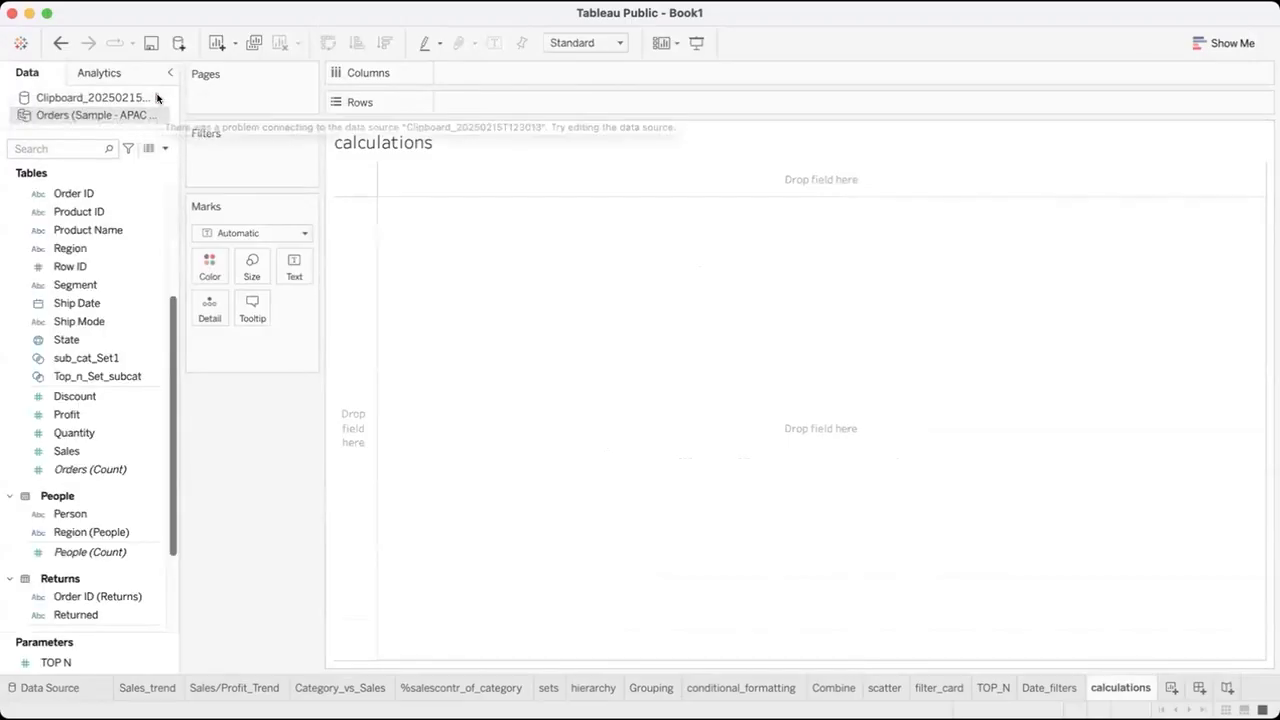
{"action": "left_click", "coordinate": [157, 97]}
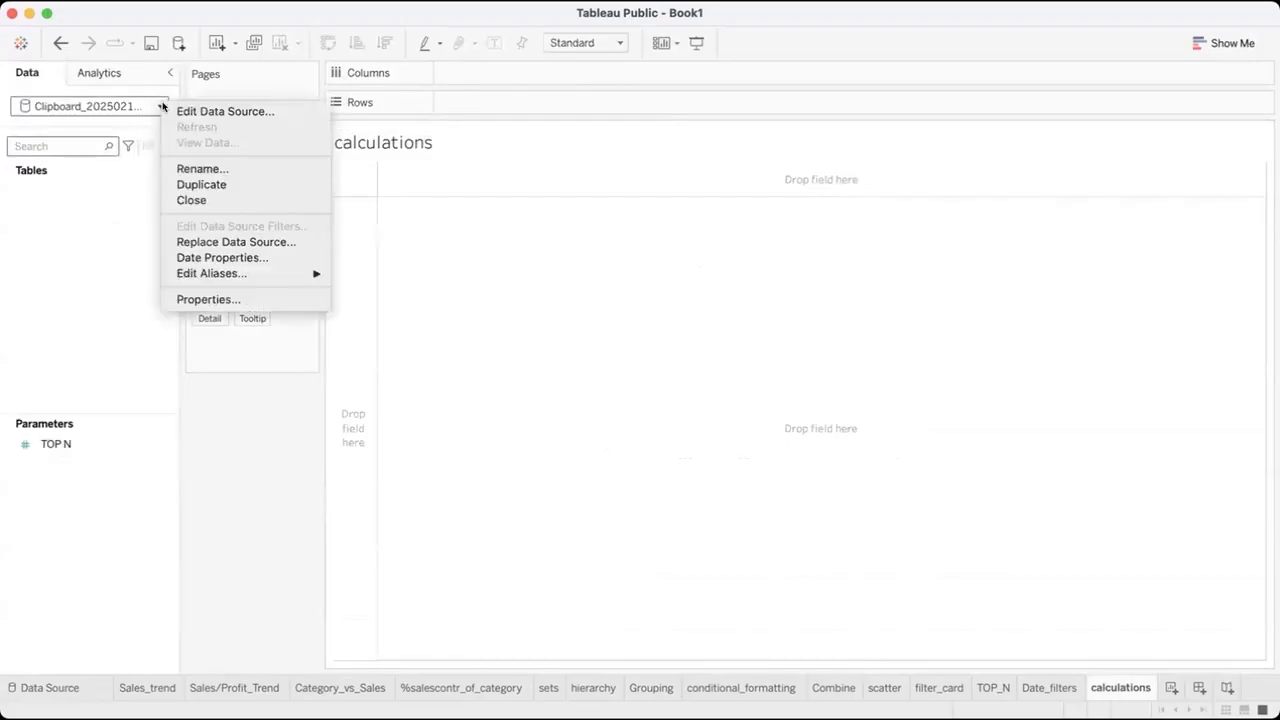
{"action": "left_click", "coordinate": [187, 198]}
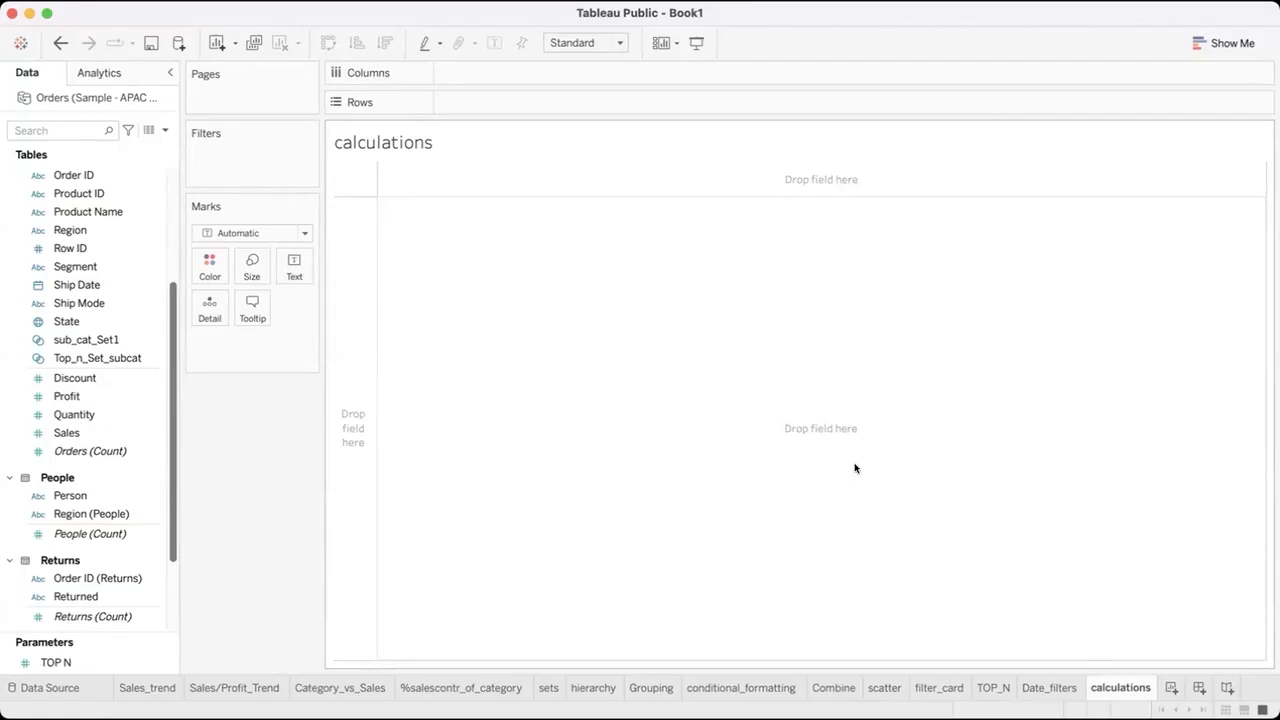
Build a text table with Sub-Category on Rows and summed Sales as the values.
{"action": "left_click", "coordinate": [60, 362]}
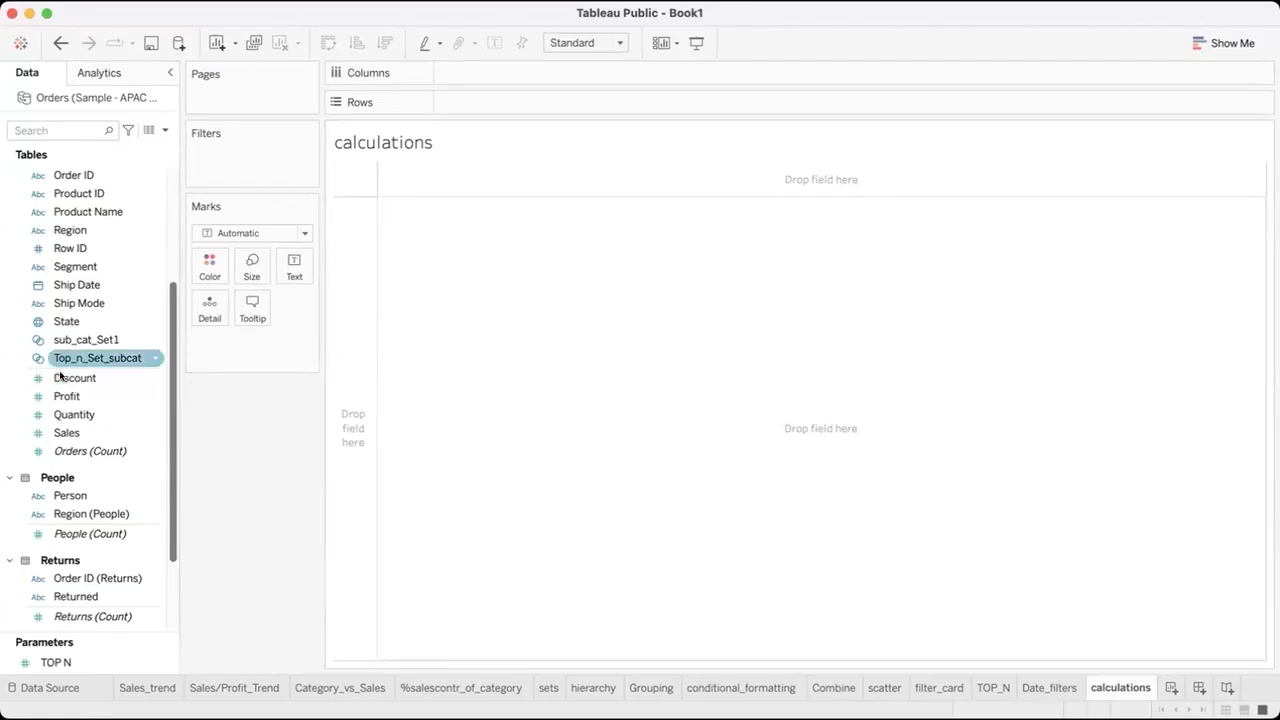
{"action": "scroll", "coordinate": [60, 375], "scroll_direction": "up", "scroll_amount": 5}
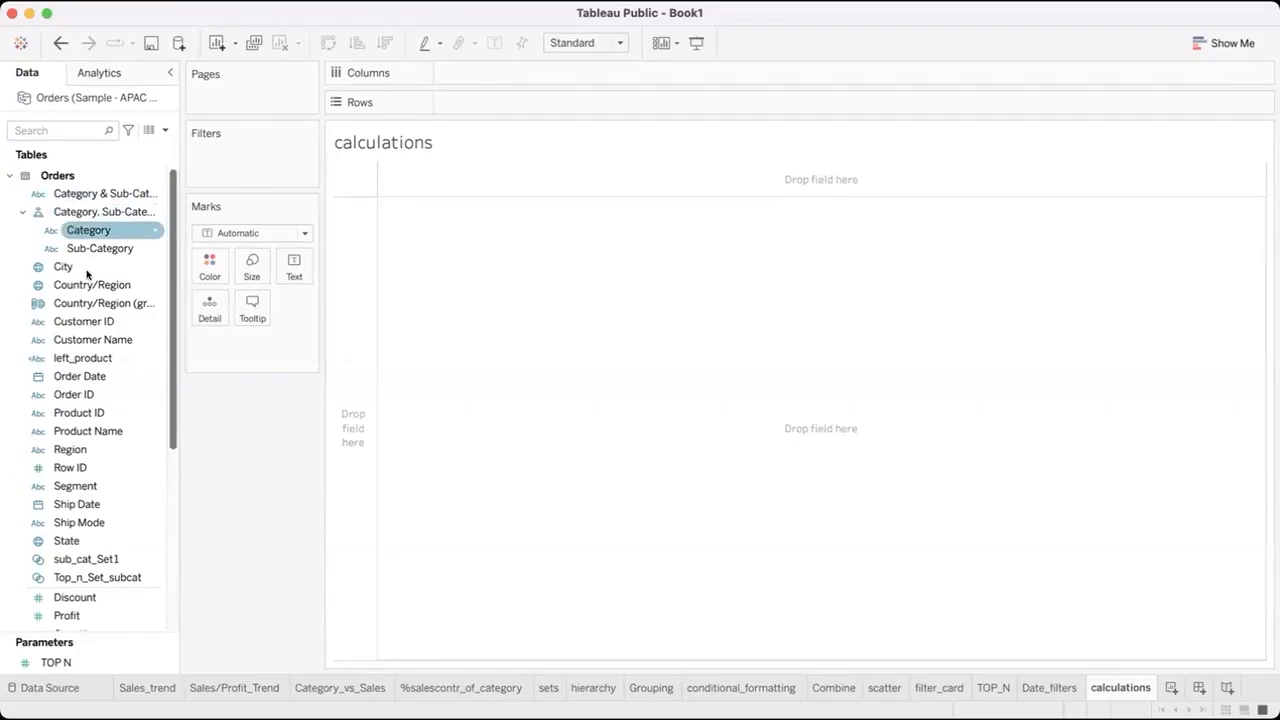
{"action": "left_click", "coordinate": [100, 248]}
{"action": "double_click", "coordinate": [99, 248]}
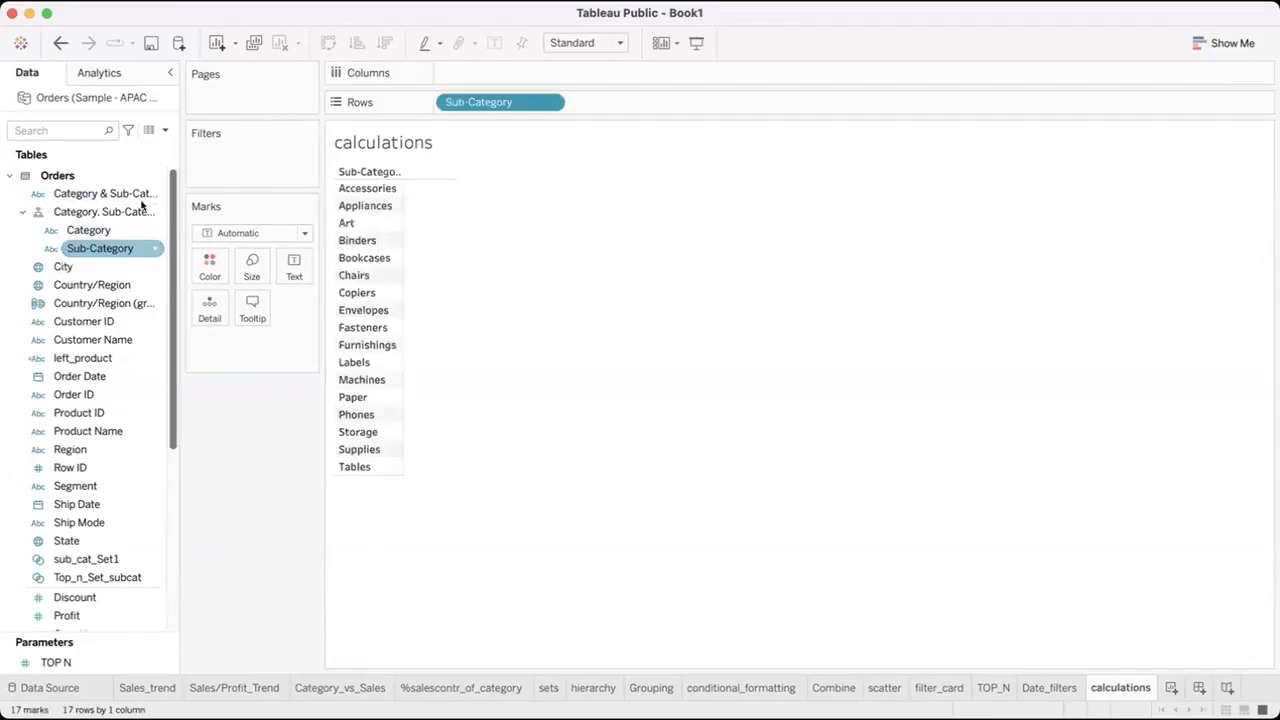
{"action": "scroll", "coordinate": [150, 390], "scroll_direction": "down", "scroll_amount": 7}
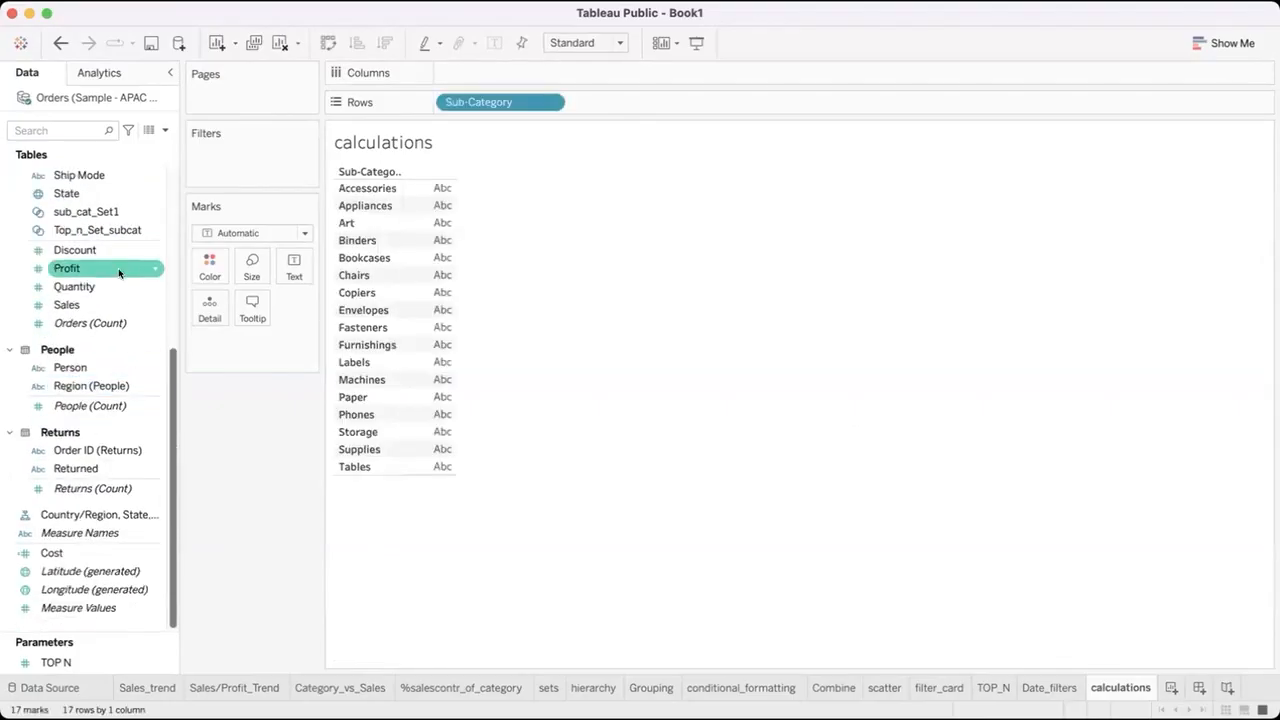
{"action": "double_click", "coordinate": [89, 304]}
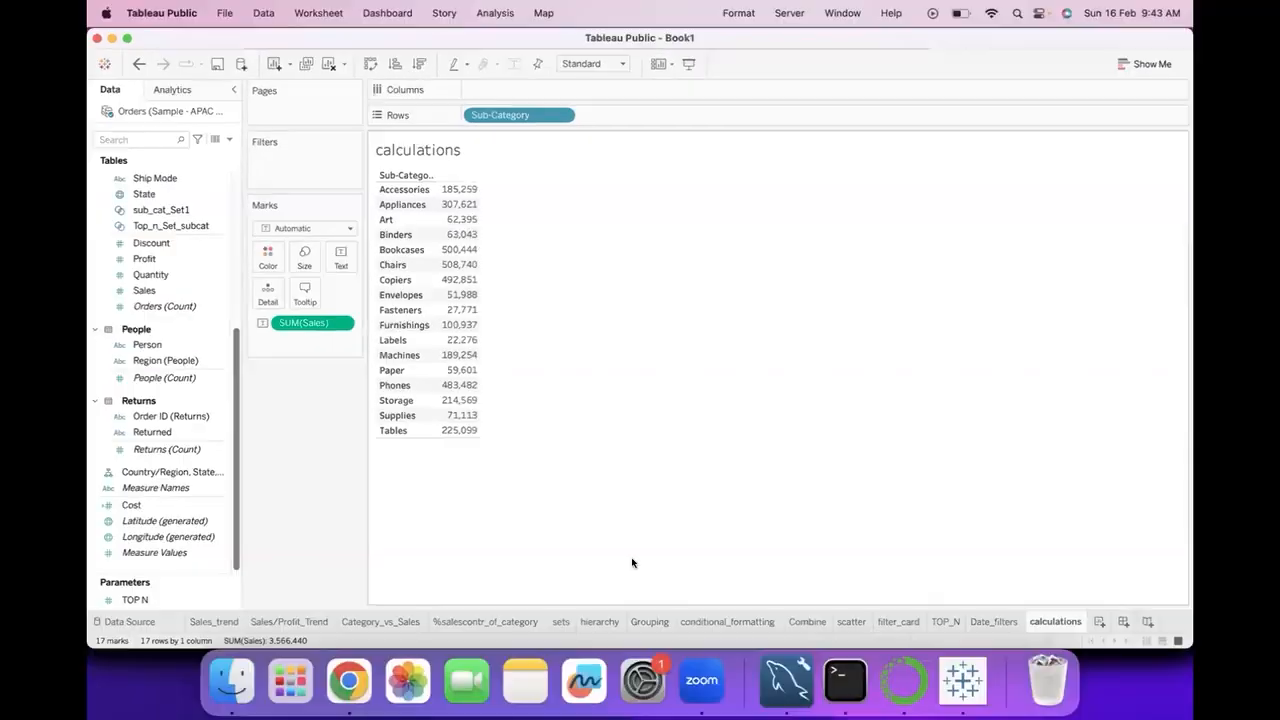
Start a new calculated field from Discount and name it index.
{"action": "left_click", "coordinate": [119, 263]}
{"action": "scroll", "coordinate": [188, 254], "scroll_direction": "up", "scroll_amount": 5}
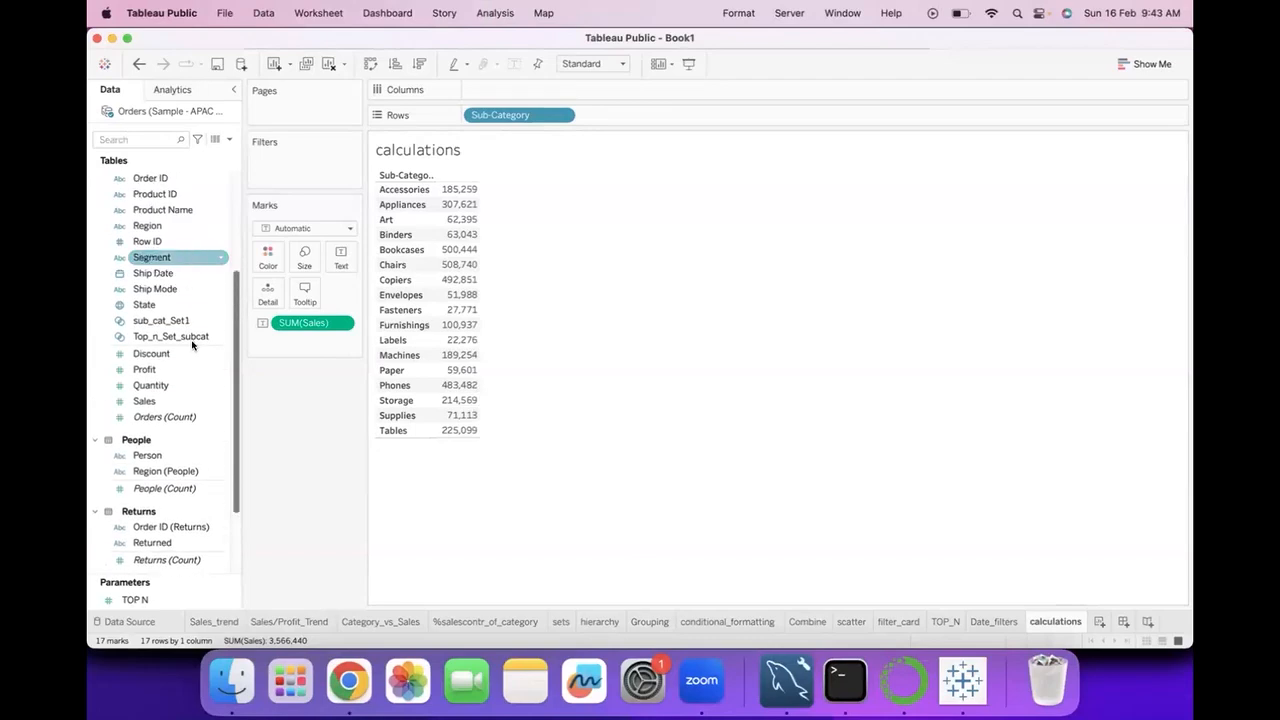
{"action": "left_click", "coordinate": [196, 354]}
{"action": "right_click", "coordinate": [214, 354]}
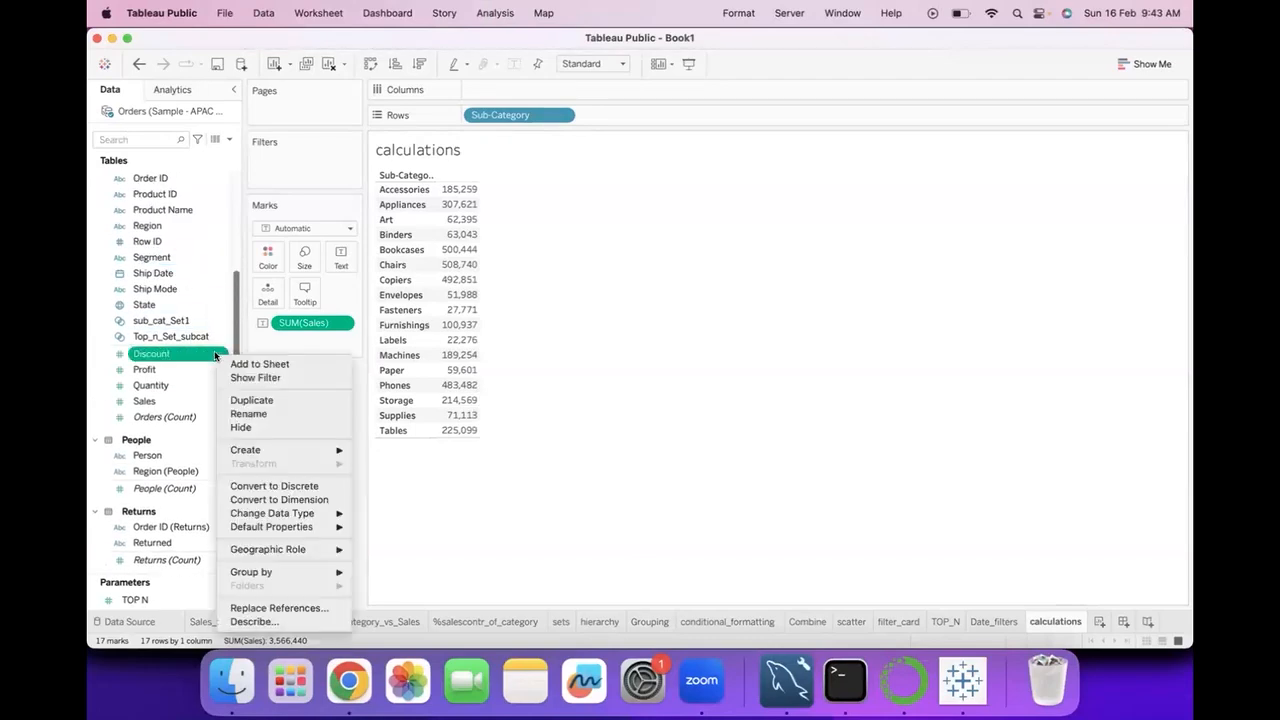
{"action": "mouse_move", "coordinate": [302, 450]}
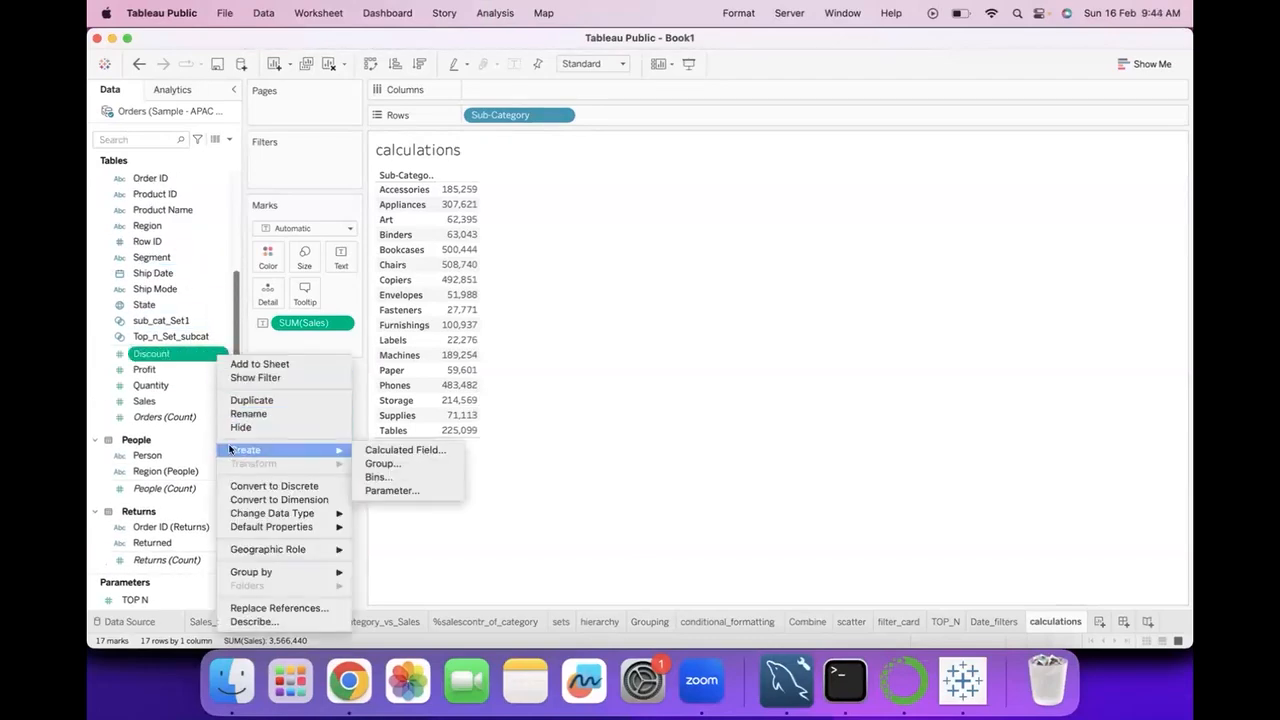
{"action": "left_click", "coordinate": [398, 449]}
{"action": "double_click", "coordinate": [438, 370]}
{"action": "key", "text": "BackSpace"}
{"action": "type", "text": "index"}
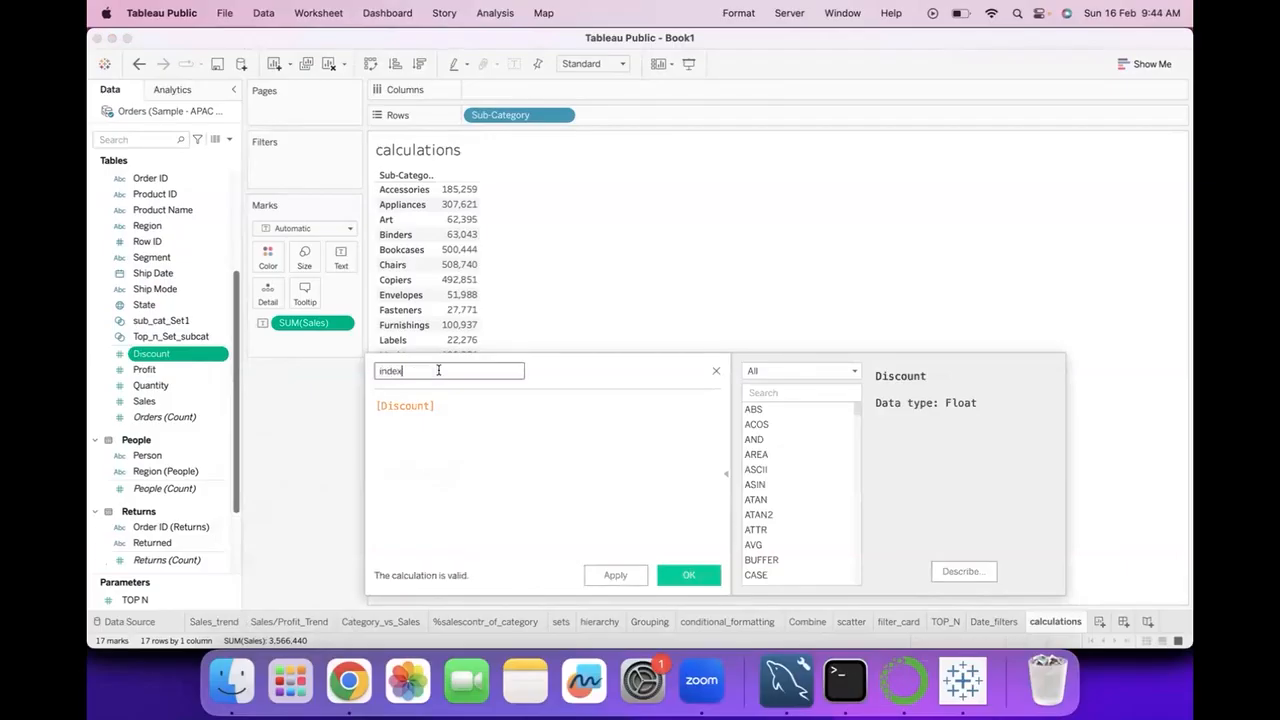
Replace the index field's formula with INDEX() and save the calculated field.
{"action": "left_click", "coordinate": [450, 404]}
{"action": "key", "text": "super+a"}
{"action": "type", "text": "index"}
{"action": "left_click", "coordinate": [454, 419]}
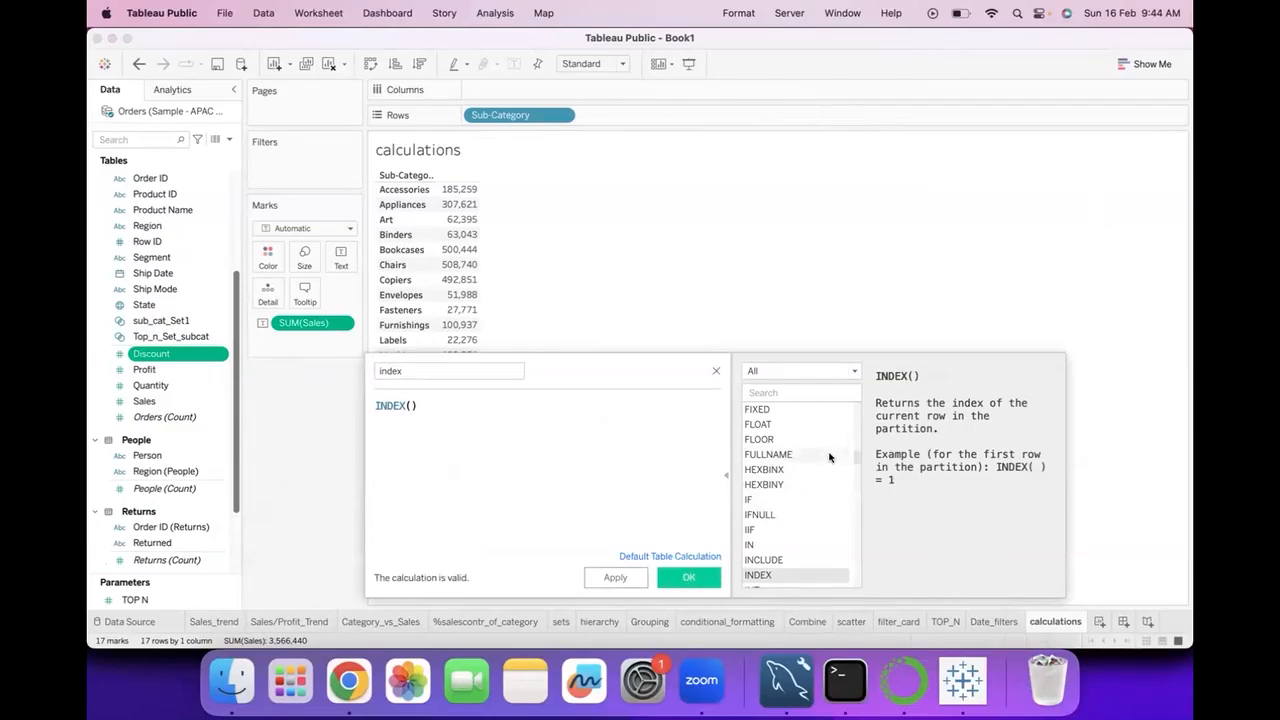
{"action": "left_click", "coordinate": [686, 578]}
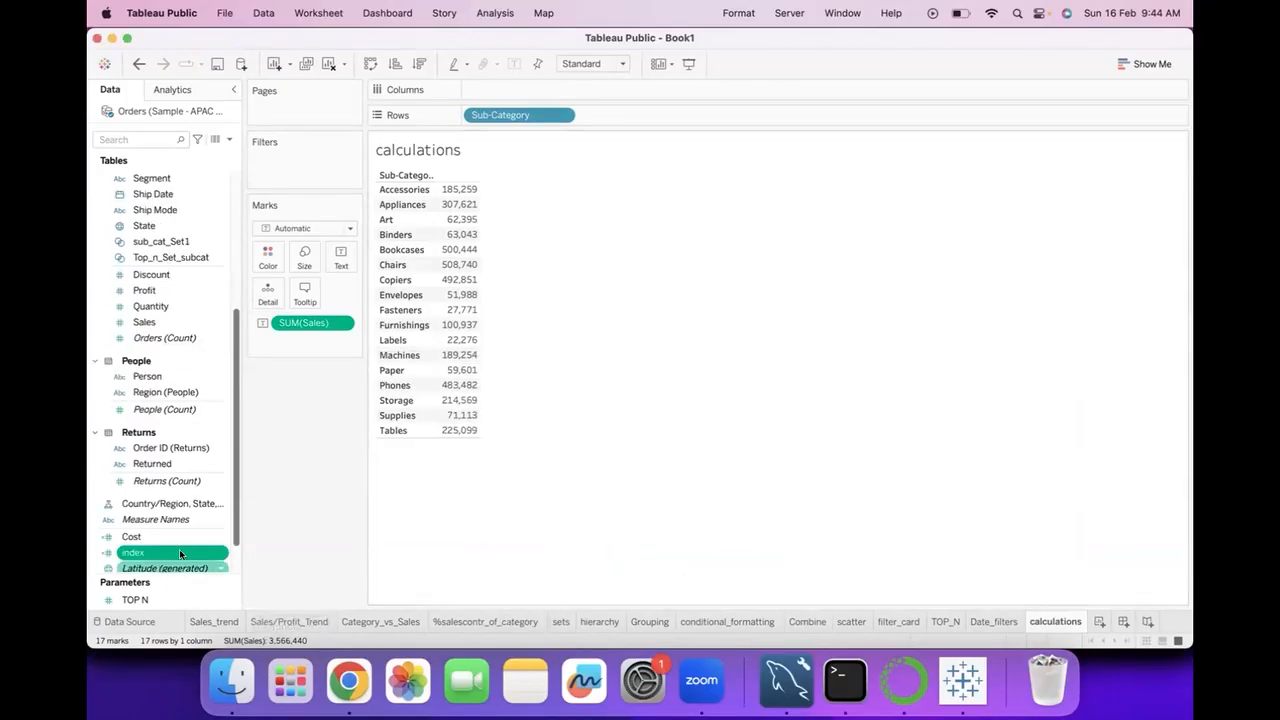
Add the index field to Rows after Sub-Category and make it discrete.
{"action": "left_click_drag", "start_coordinate": [158, 548], "coordinate": [386, 322]}
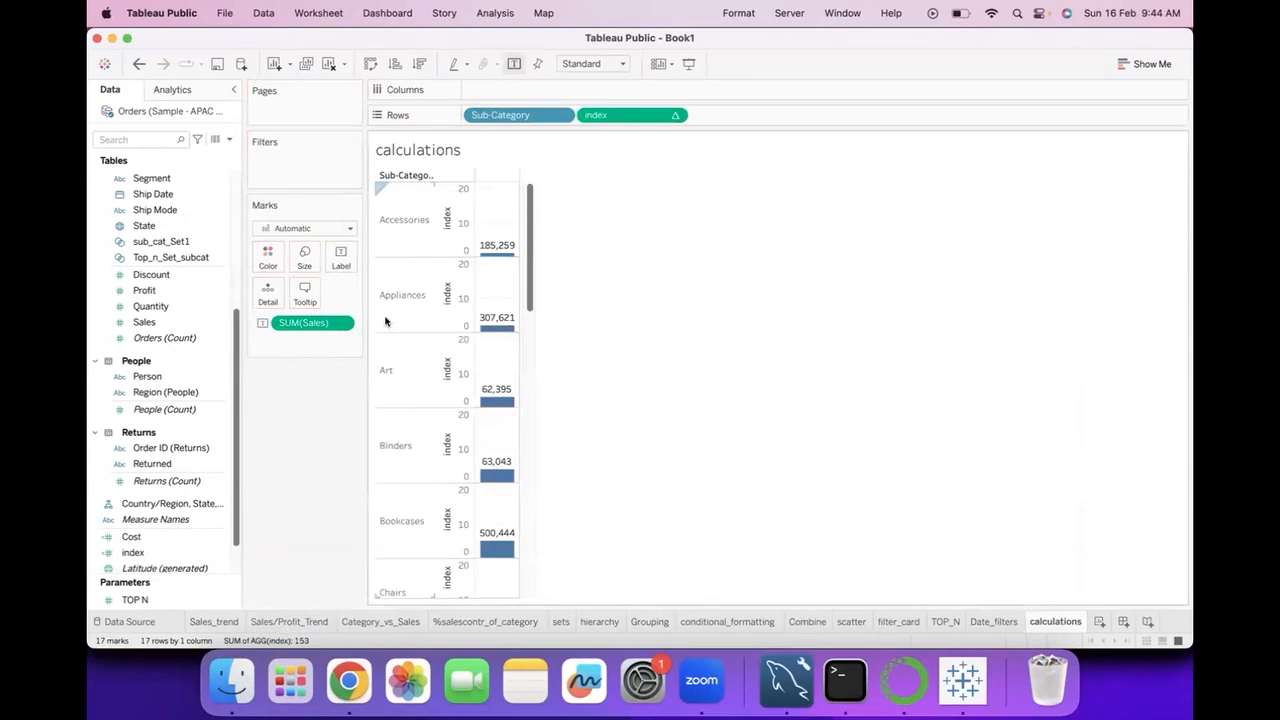
{"action": "left_click", "coordinate": [672, 117]}
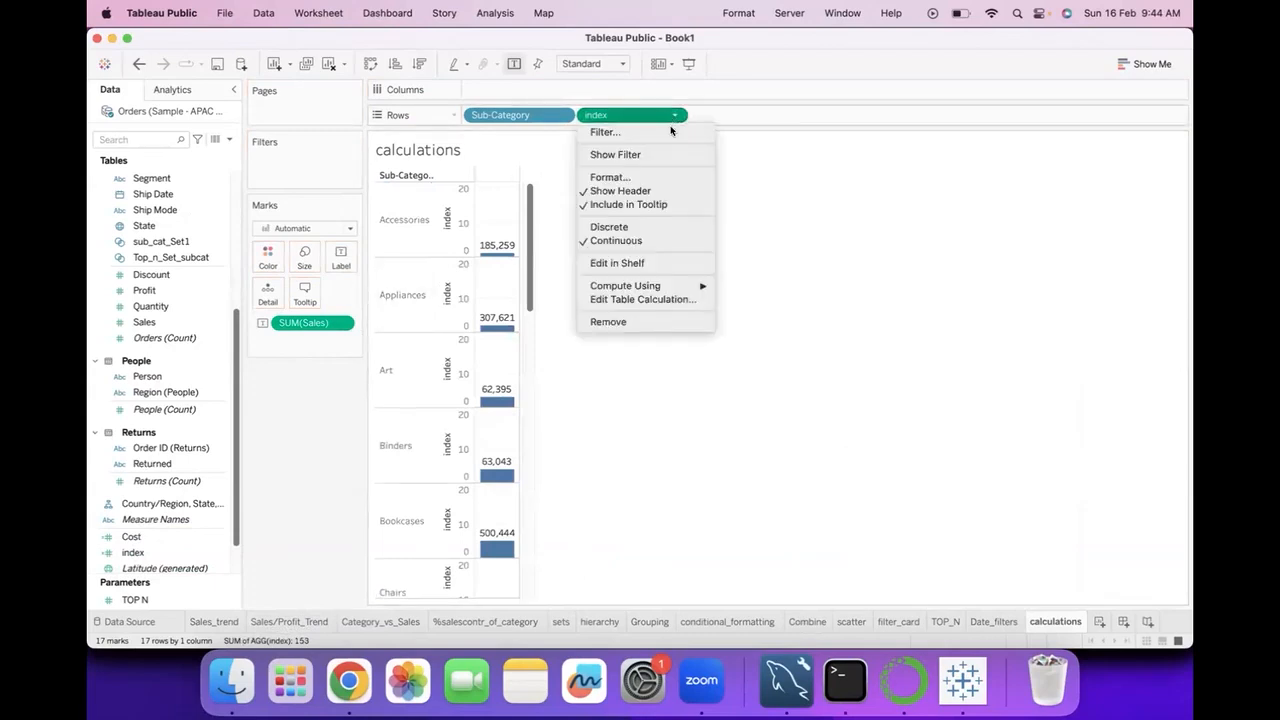
{"action": "left_click", "coordinate": [614, 228]}
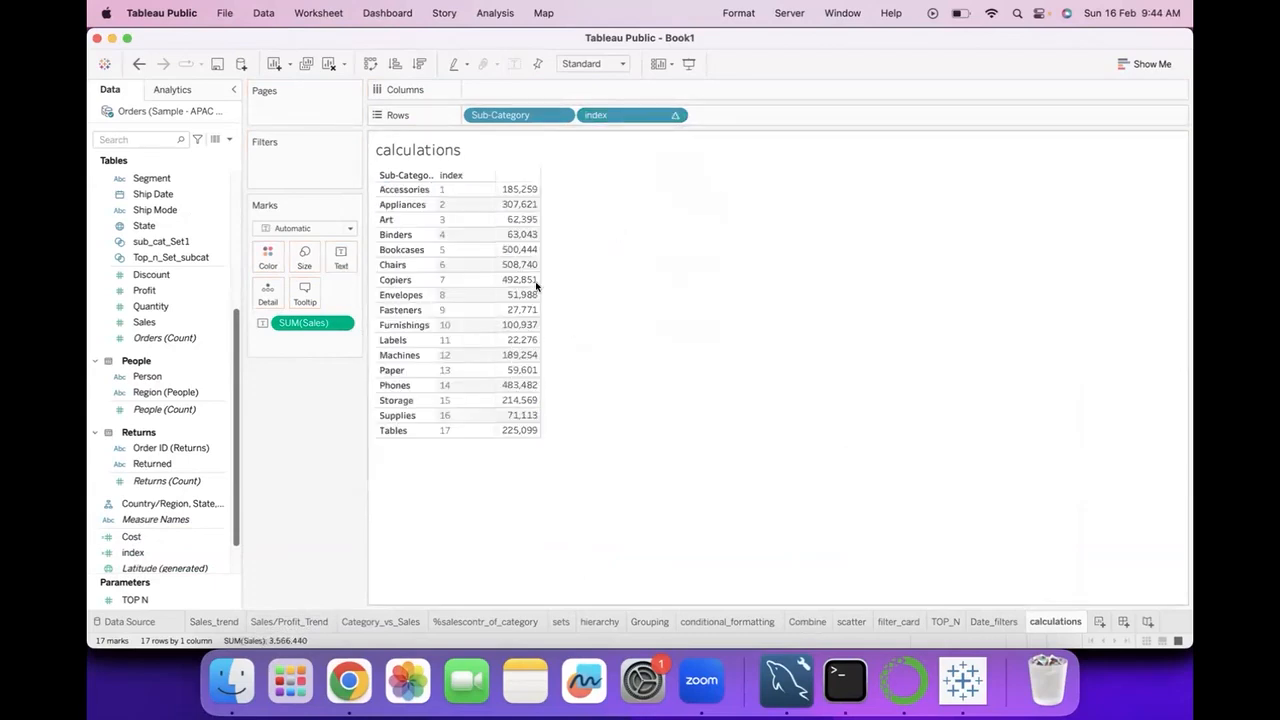
Reorder the Rows fields so that index comes before Sub-Category.
{"action": "left_click_drag", "start_coordinate": [608, 117], "coordinate": [358, 121]}
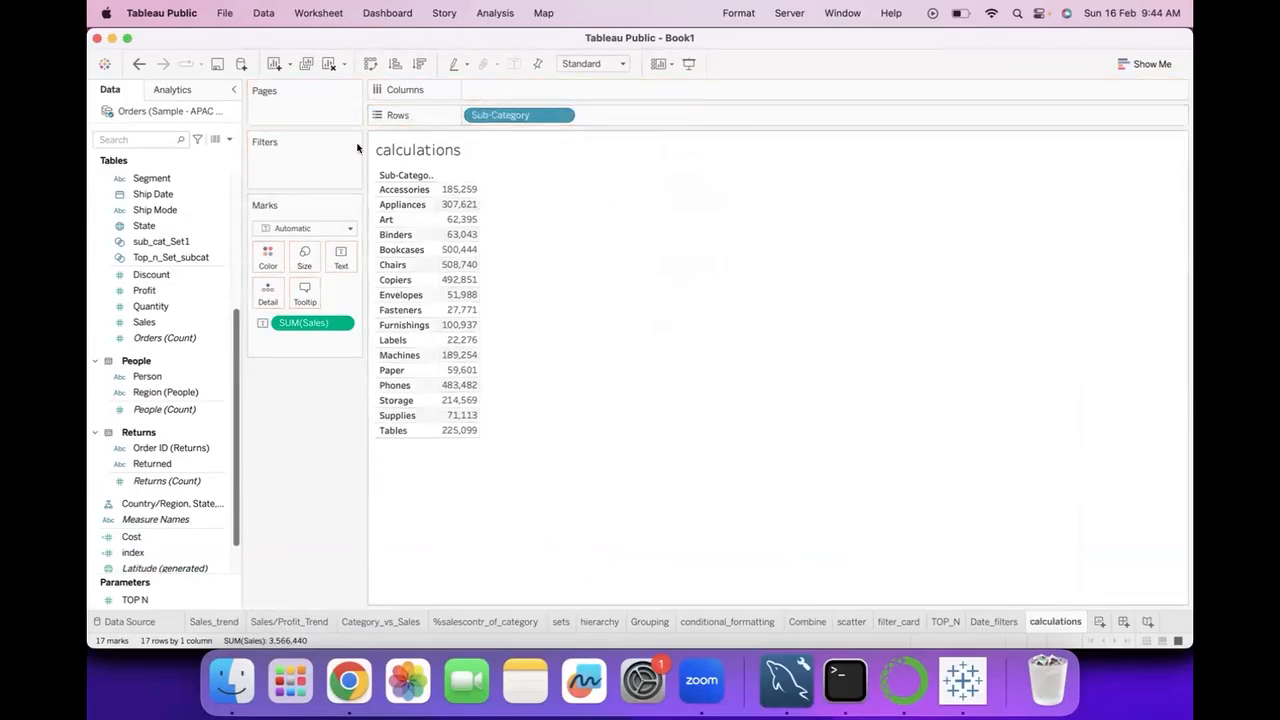
{"action": "left_click", "coordinate": [139, 63]}
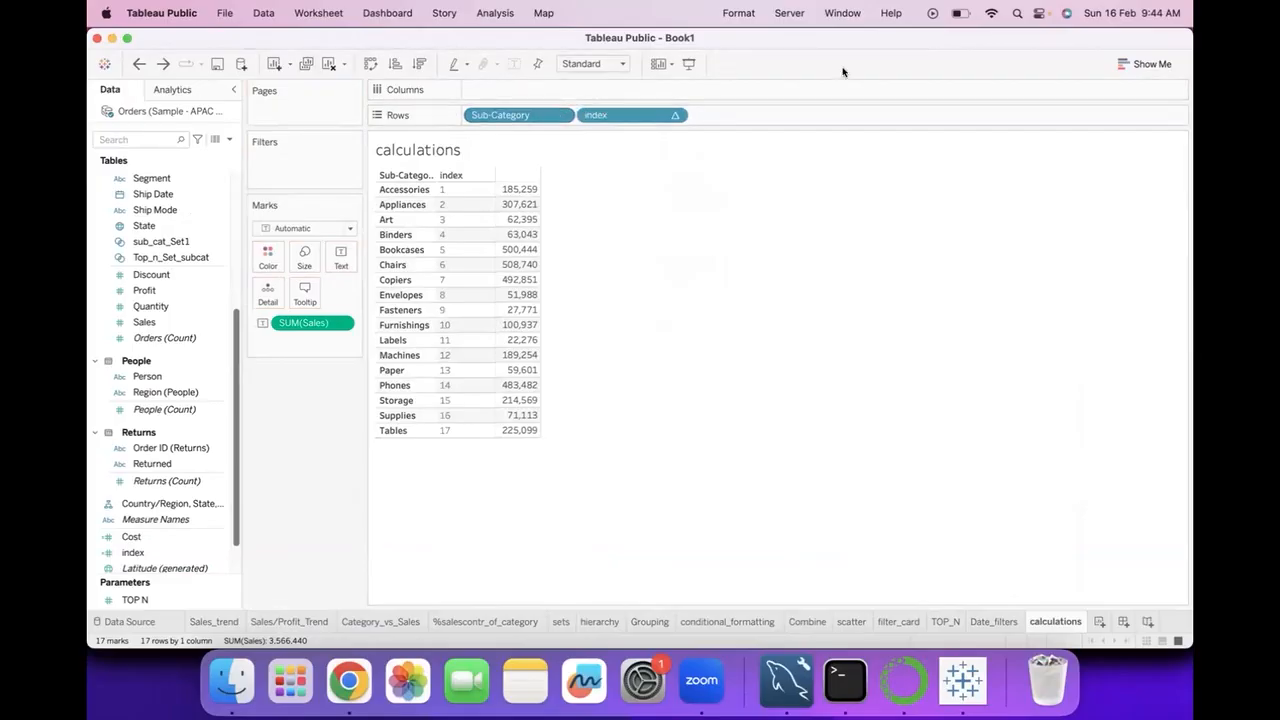
{"action": "left_click_drag", "start_coordinate": [540, 115], "coordinate": [766, 114]}
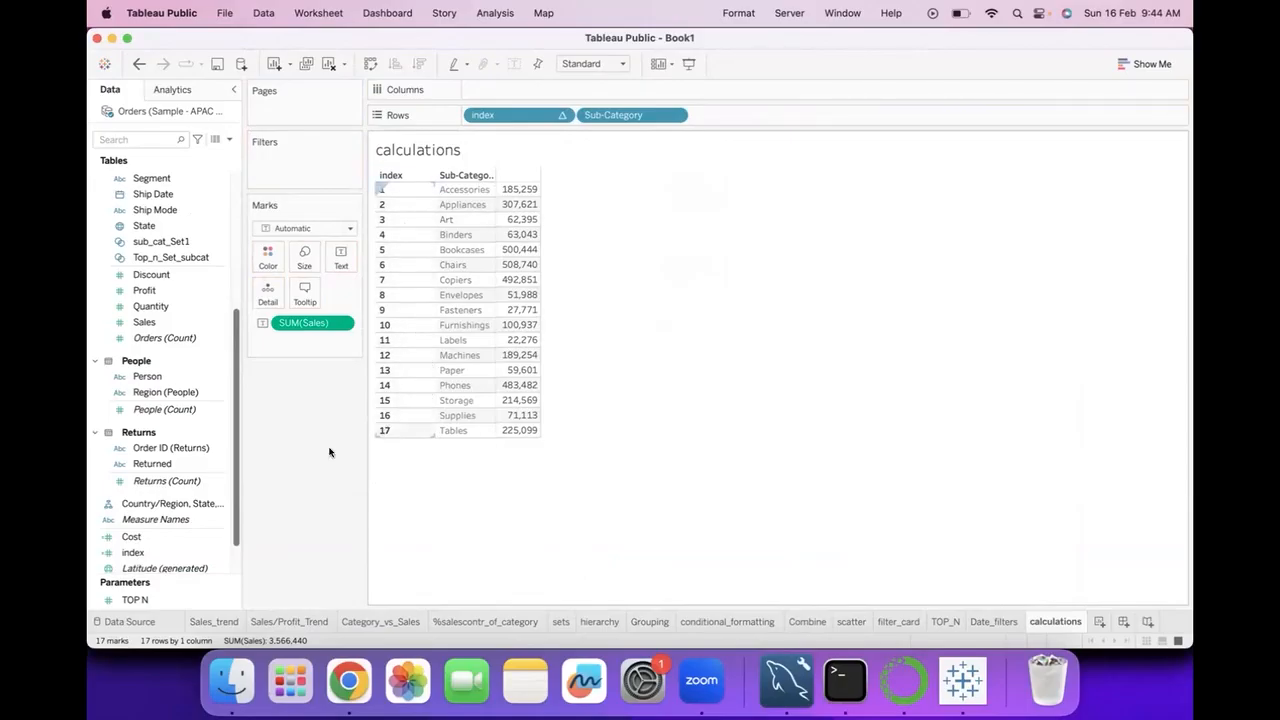
Start a new calculated field from Sales and name it top_n_cf.
{"action": "left_click", "coordinate": [198, 324]}
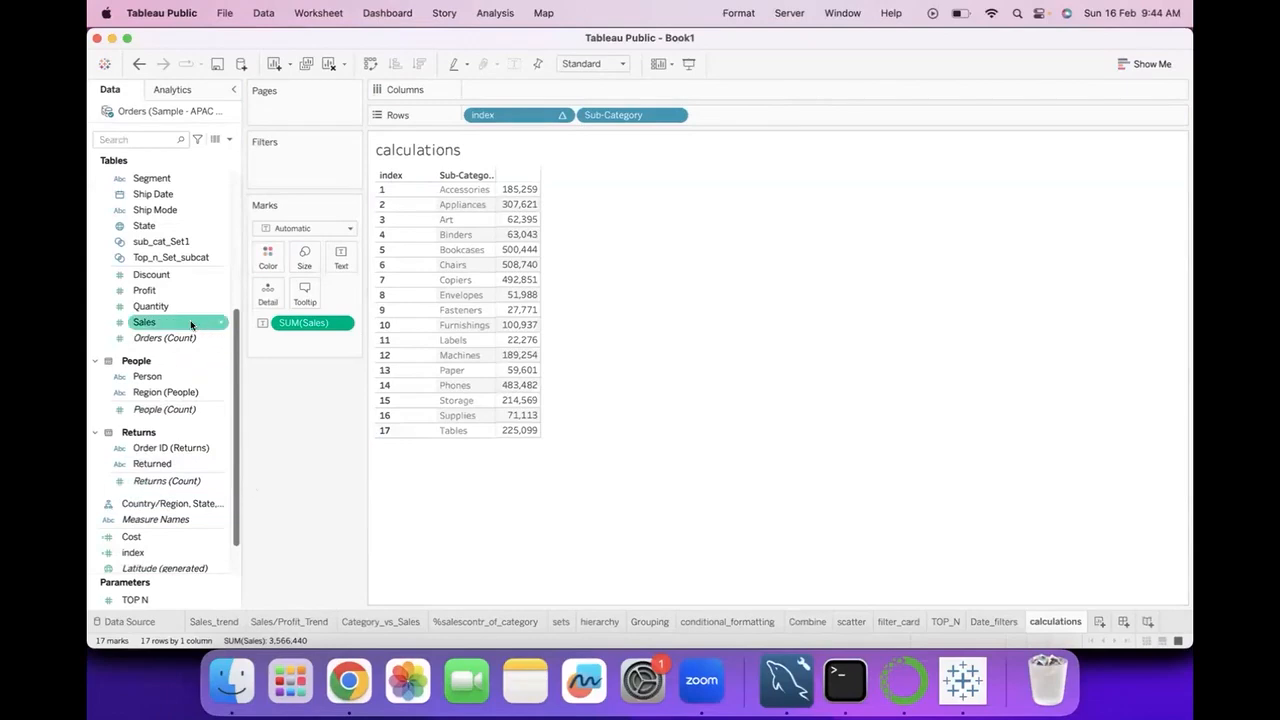
{"action": "right_click", "coordinate": [222, 323]}
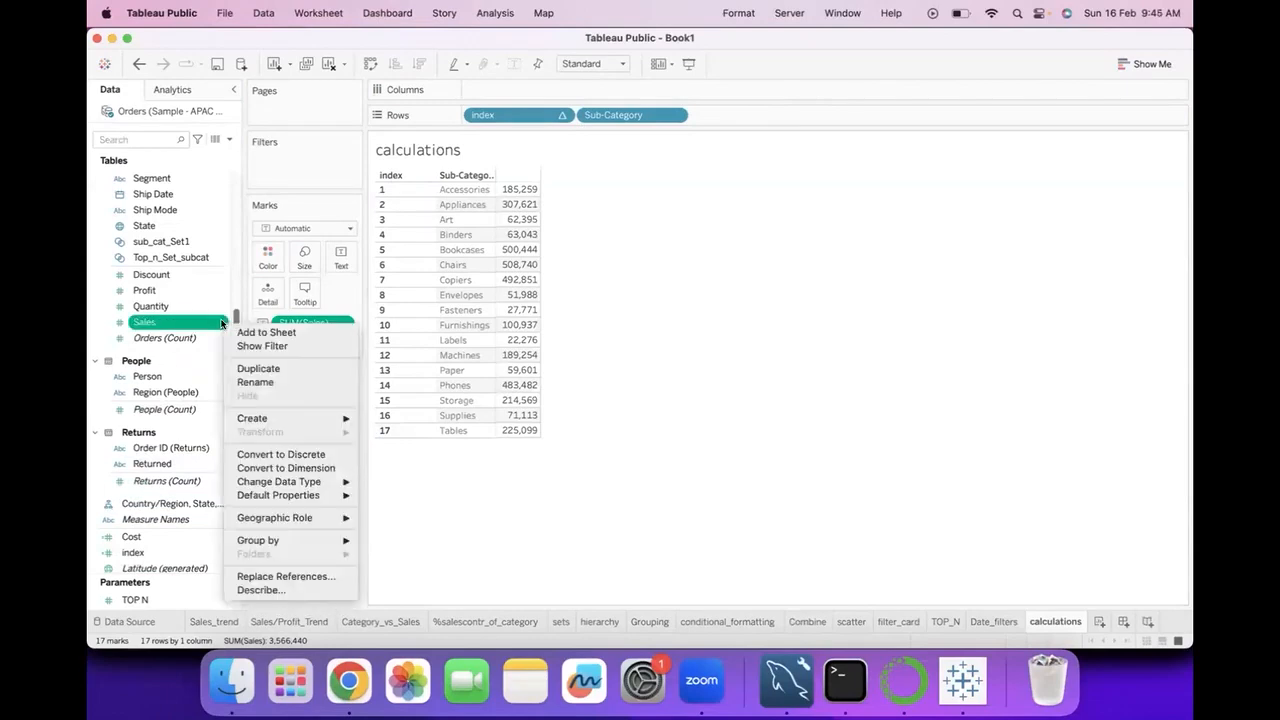
{"action": "mouse_move", "coordinate": [300, 418]}
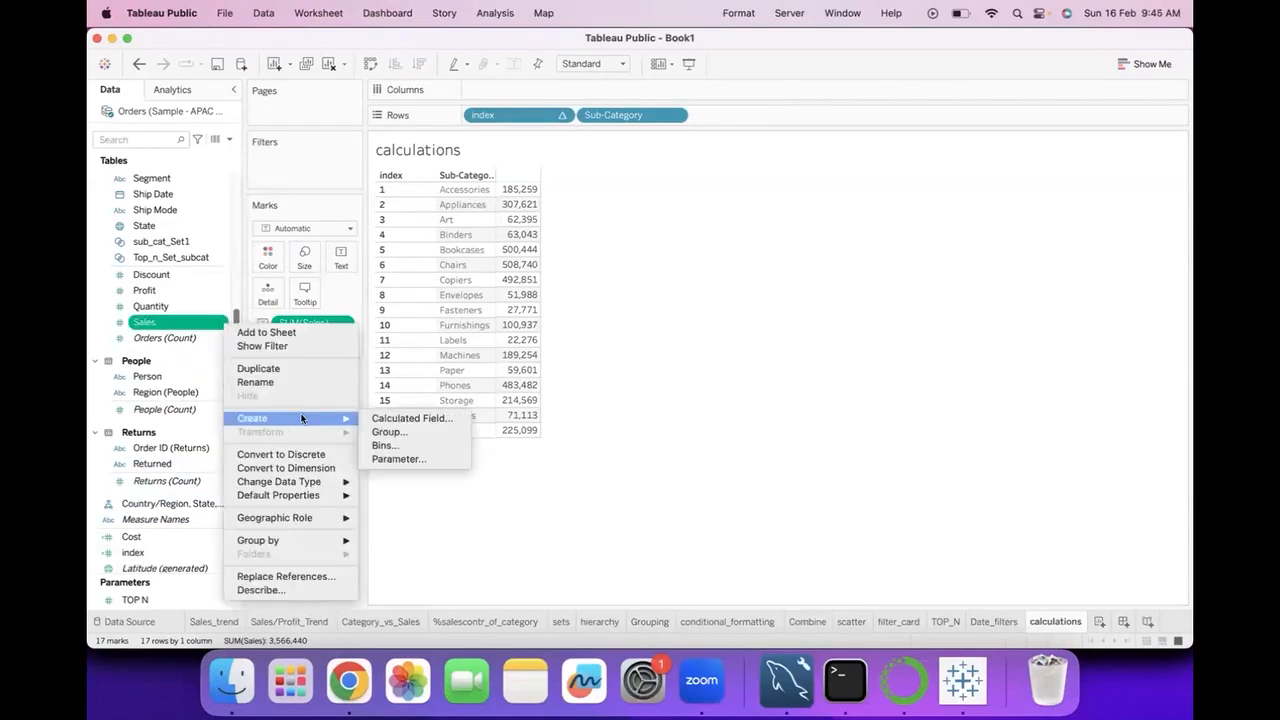
{"action": "left_click", "coordinate": [385, 420]}
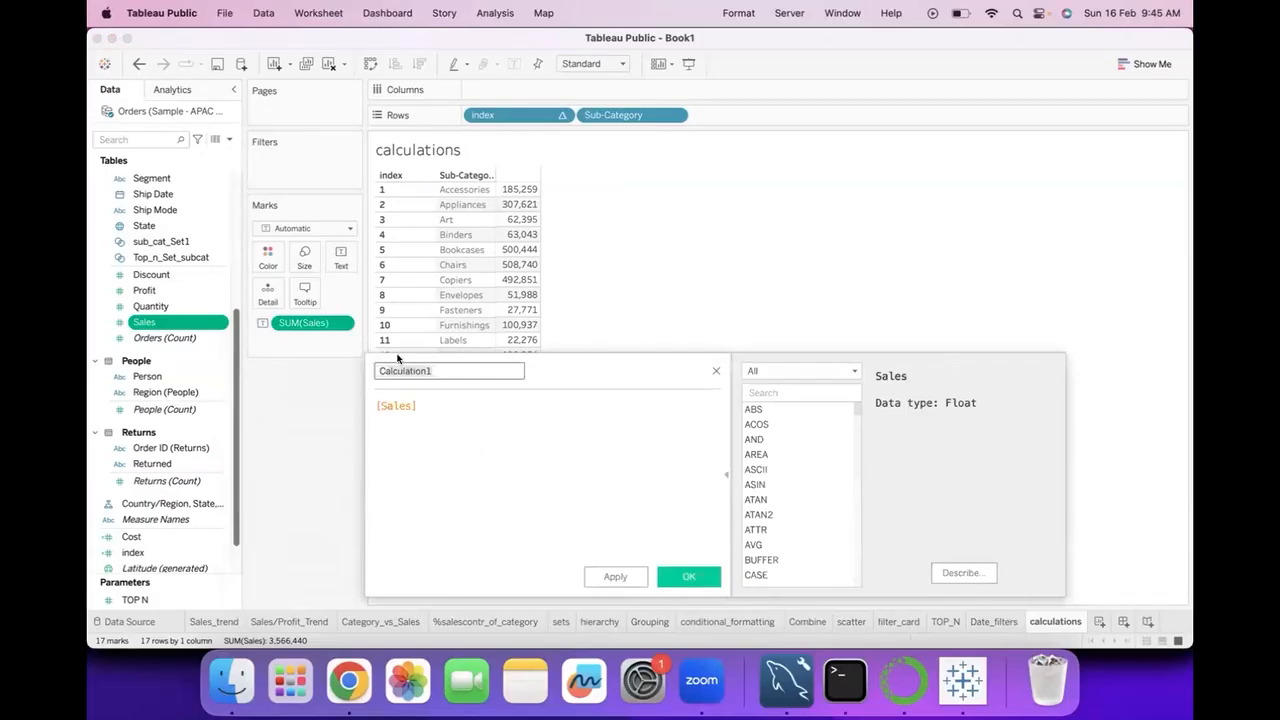
{"action": "type", "text": "top_n_cf"}
Replace the top_n_cf formula with [index]<=10 and save the calculated field.
{"action": "left_click_drag", "start_coordinate": [444, 403], "coordinate": [290, 407]}
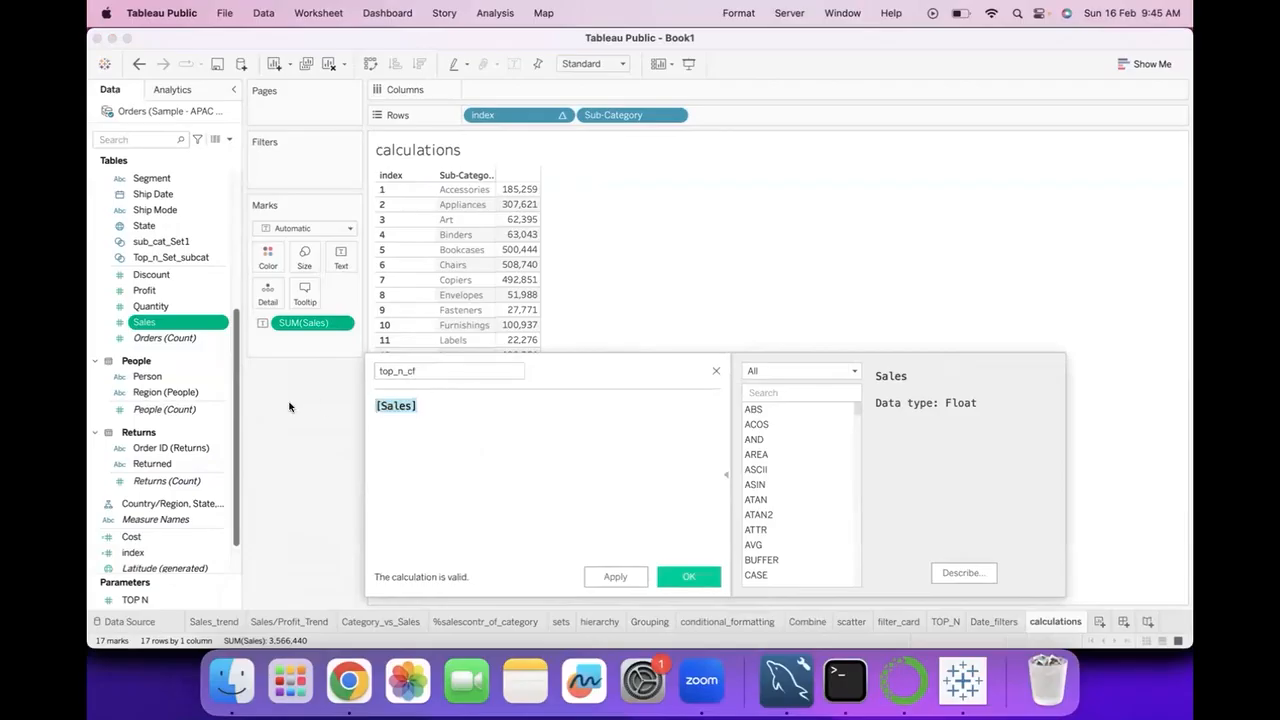
{"action": "type", "text": "i"}
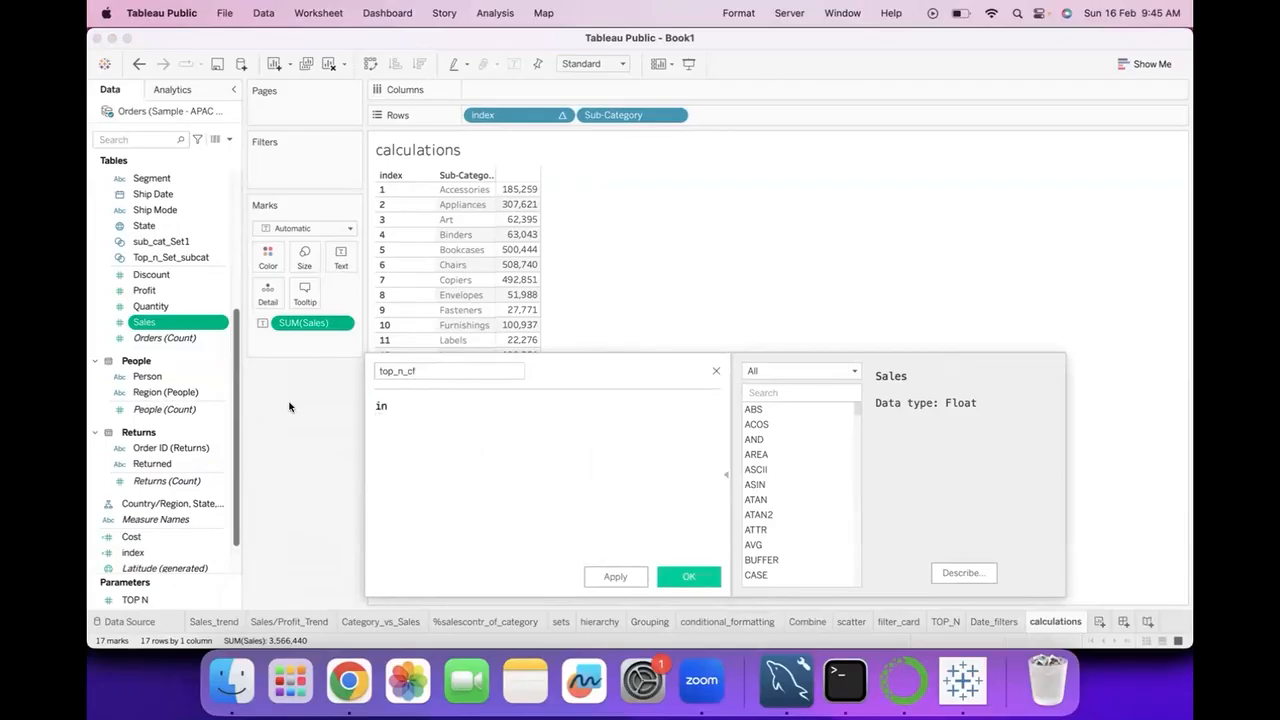
{"action": "key", "text": "BackSpace"}
{"action": "type", "text": "i"}
{"action": "left_click", "coordinate": [433, 495]}
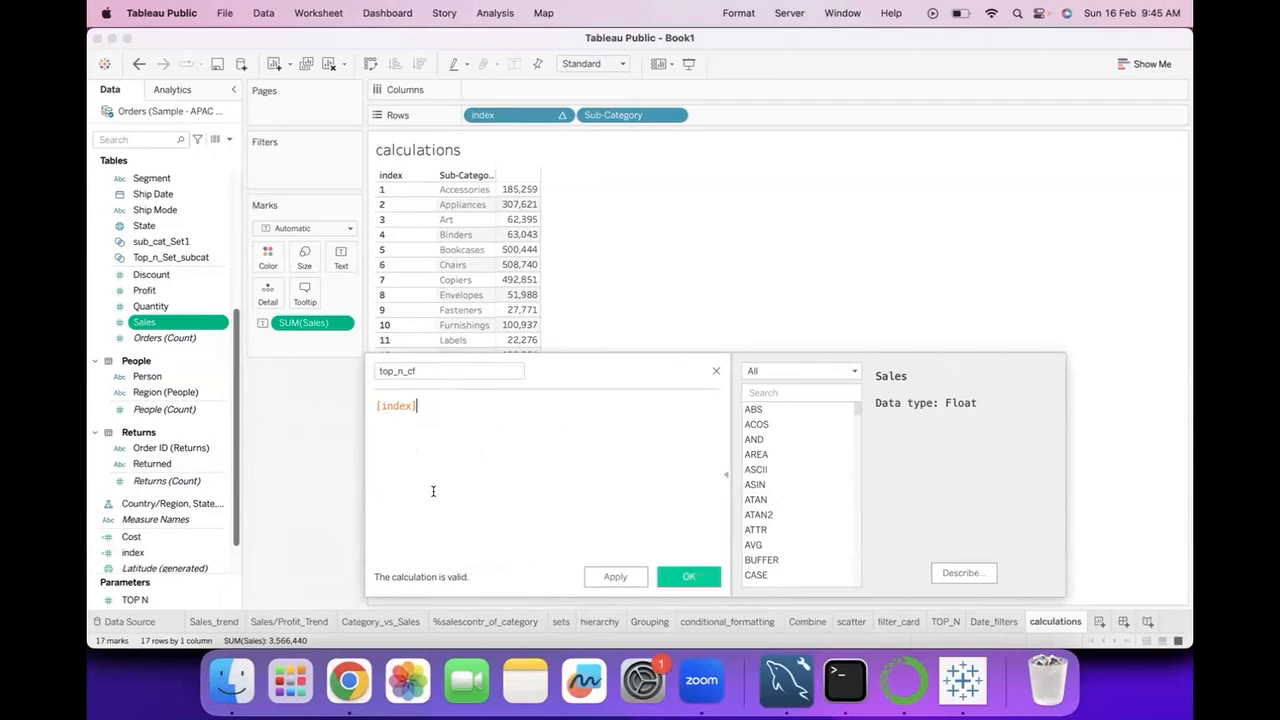
{"action": "type", "text": "<=10"}
{"action": "left_click", "coordinate": [704, 577]}
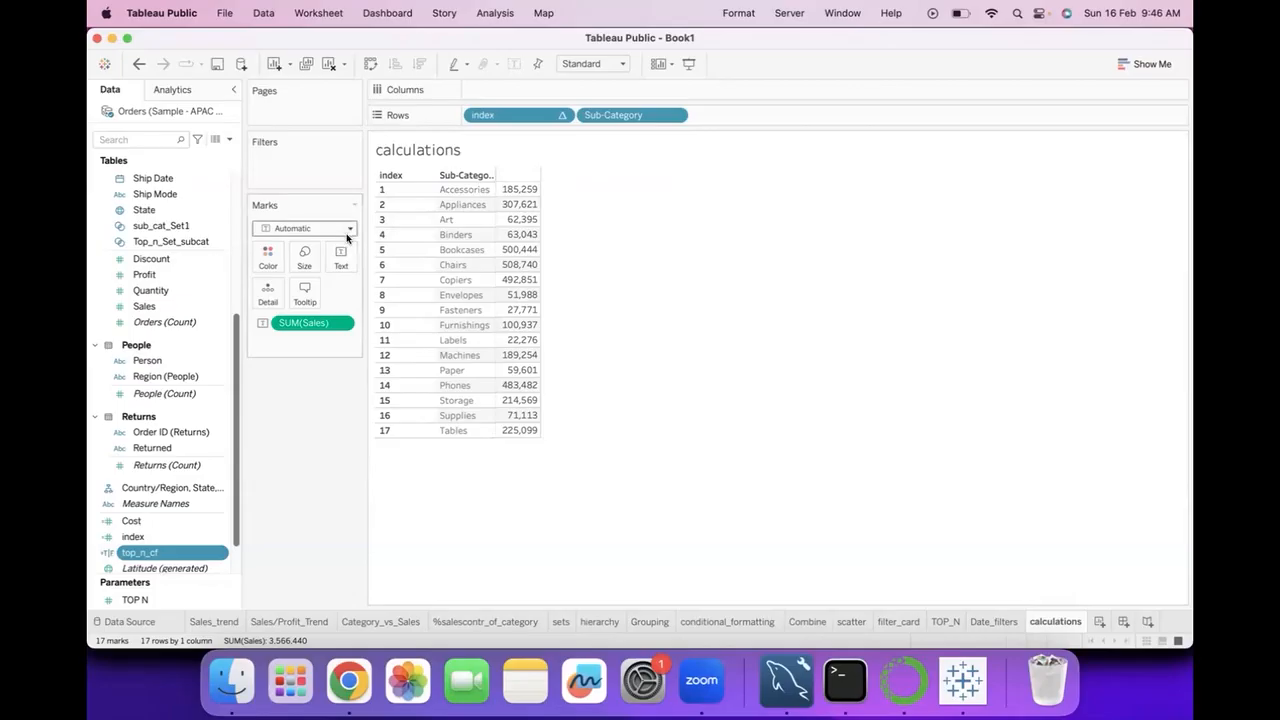
Colour the sales values in the table by the top_n_cf field.
{"action": "left_click_drag", "start_coordinate": [150, 552], "coordinate": [266, 263]}
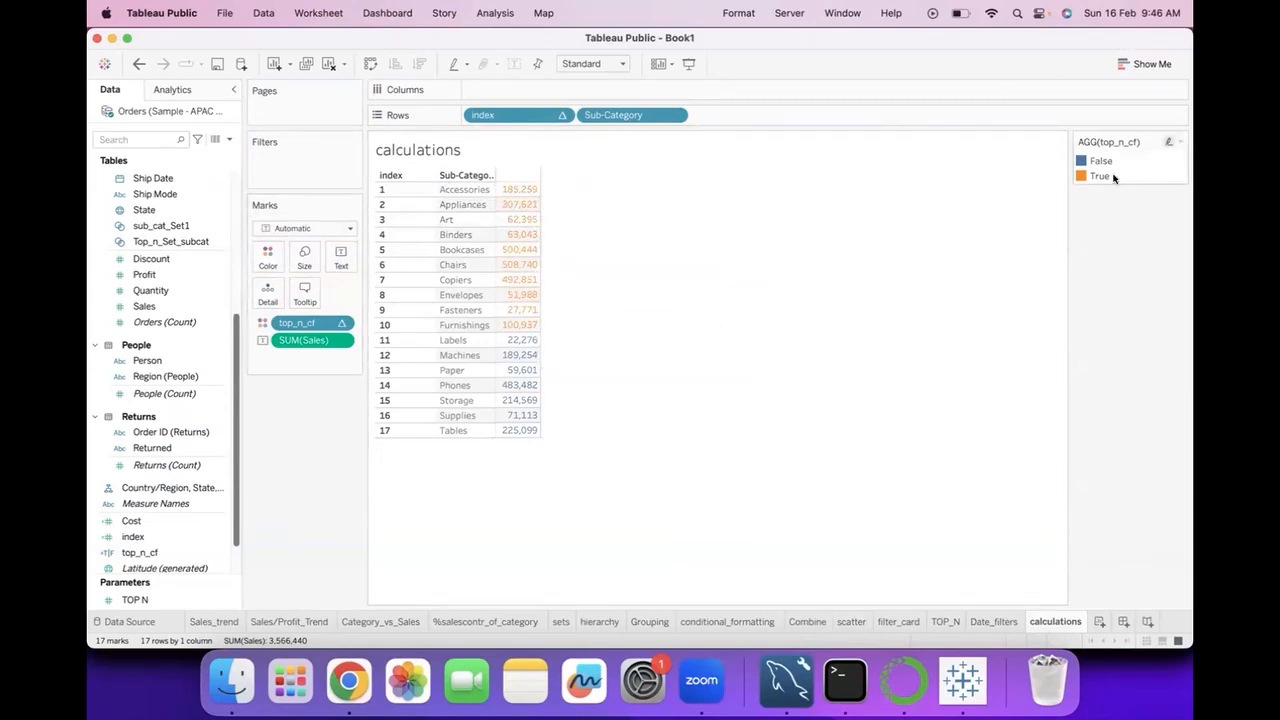
{"action": "mouse_move", "coordinate": [532, 345]}
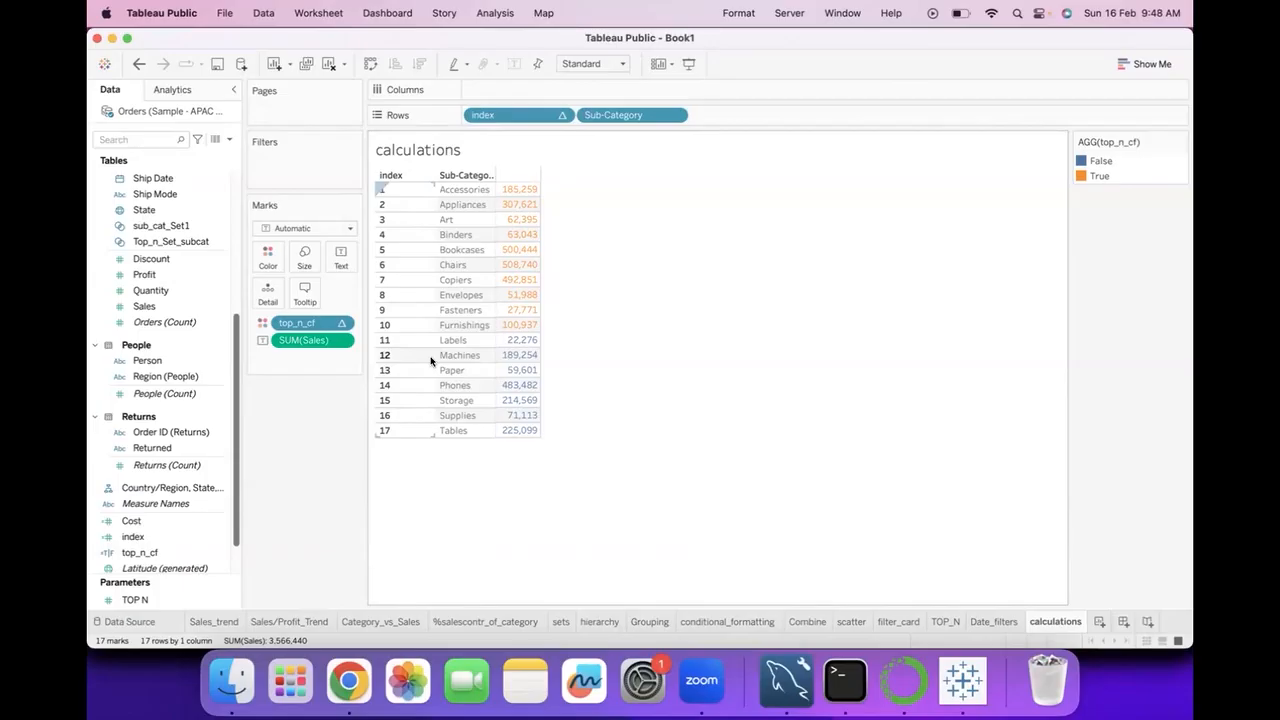
{"action": "mouse_move", "coordinate": [495, 295]}
{"action": "mouse_move", "coordinate": [515, 370]}
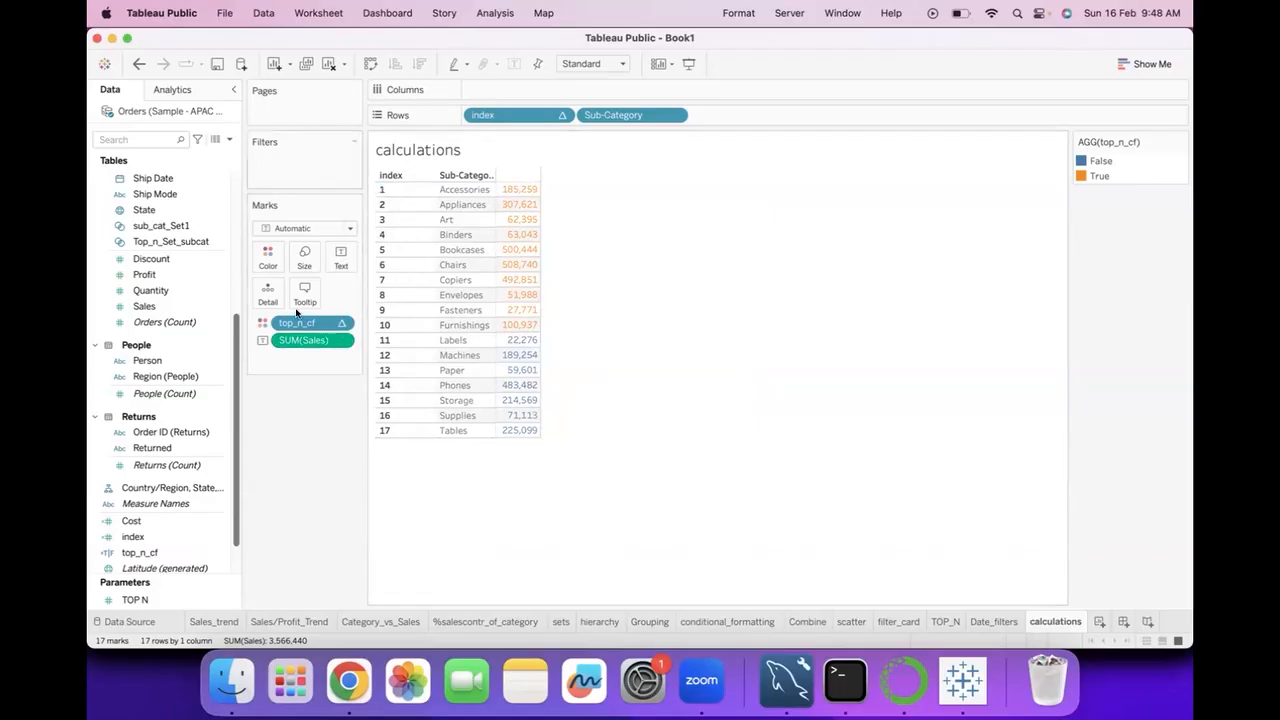
Undo back to the plain Sub-Category sales table without index and top_n_cf, and sort the sub-categories by Sales in descending order.
{"action": "left_click", "coordinate": [139, 63]}
{"action": "left_click", "coordinate": [139, 63]}
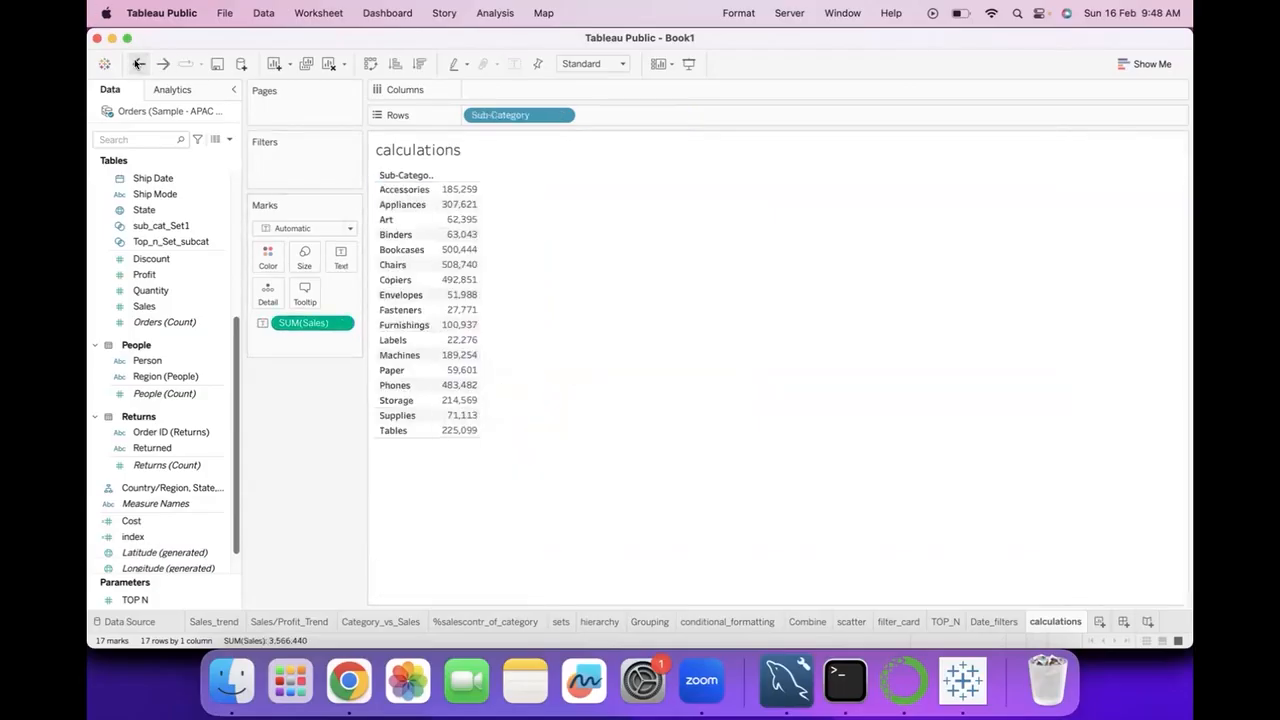
{"action": "left_click", "coordinate": [139, 63]}
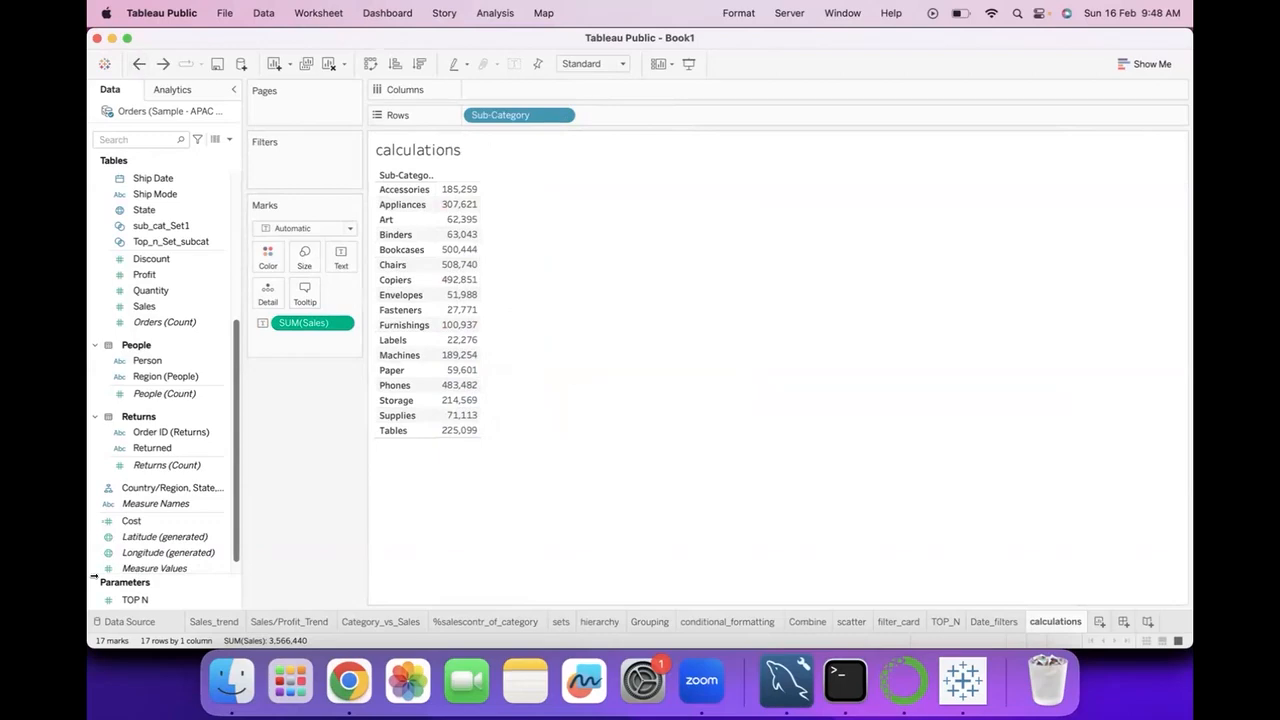
{"action": "left_click", "coordinate": [420, 64]}
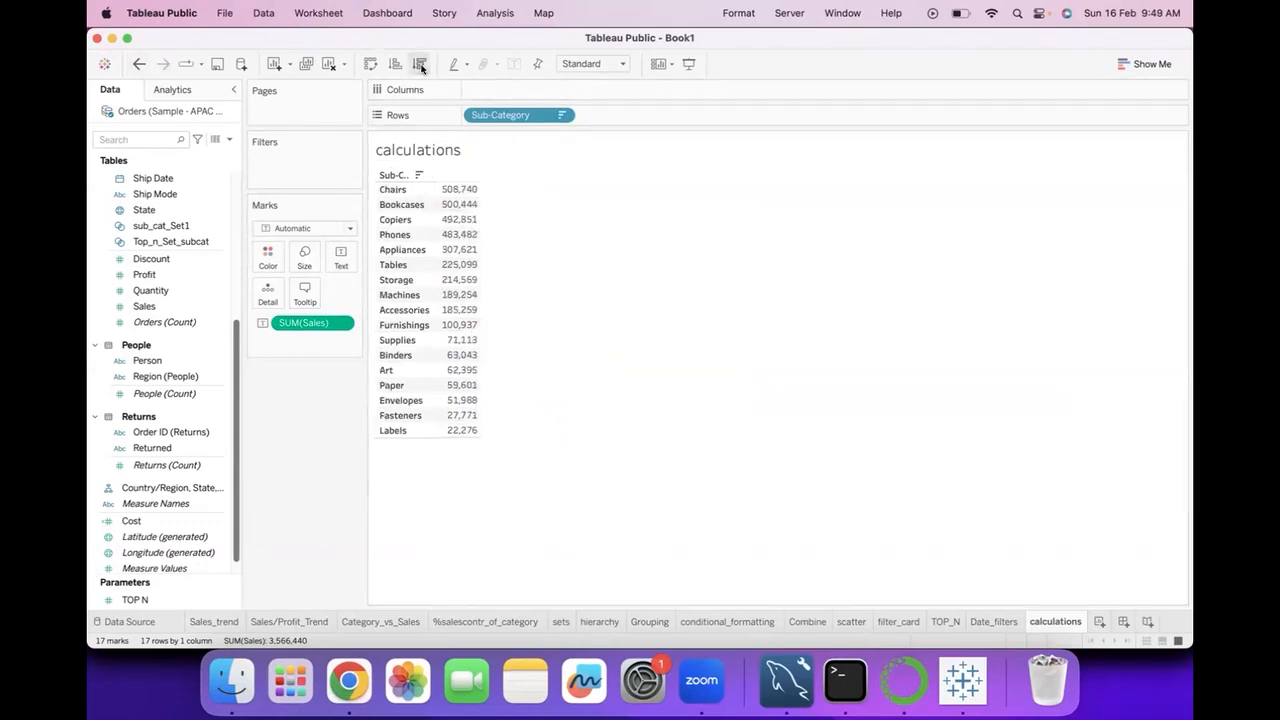
Start a new calculated field from Profit and name it Index.
{"action": "right_click", "coordinate": [215, 276]}
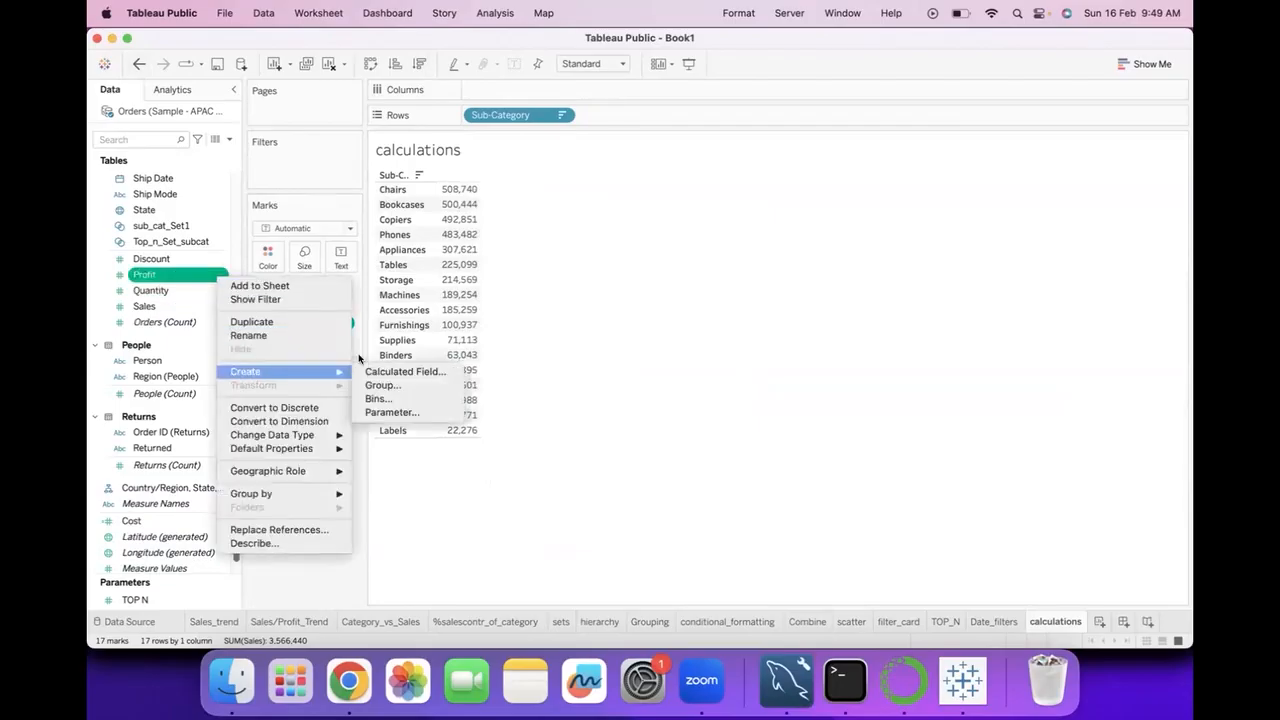
{"action": "left_click", "coordinate": [420, 370]}
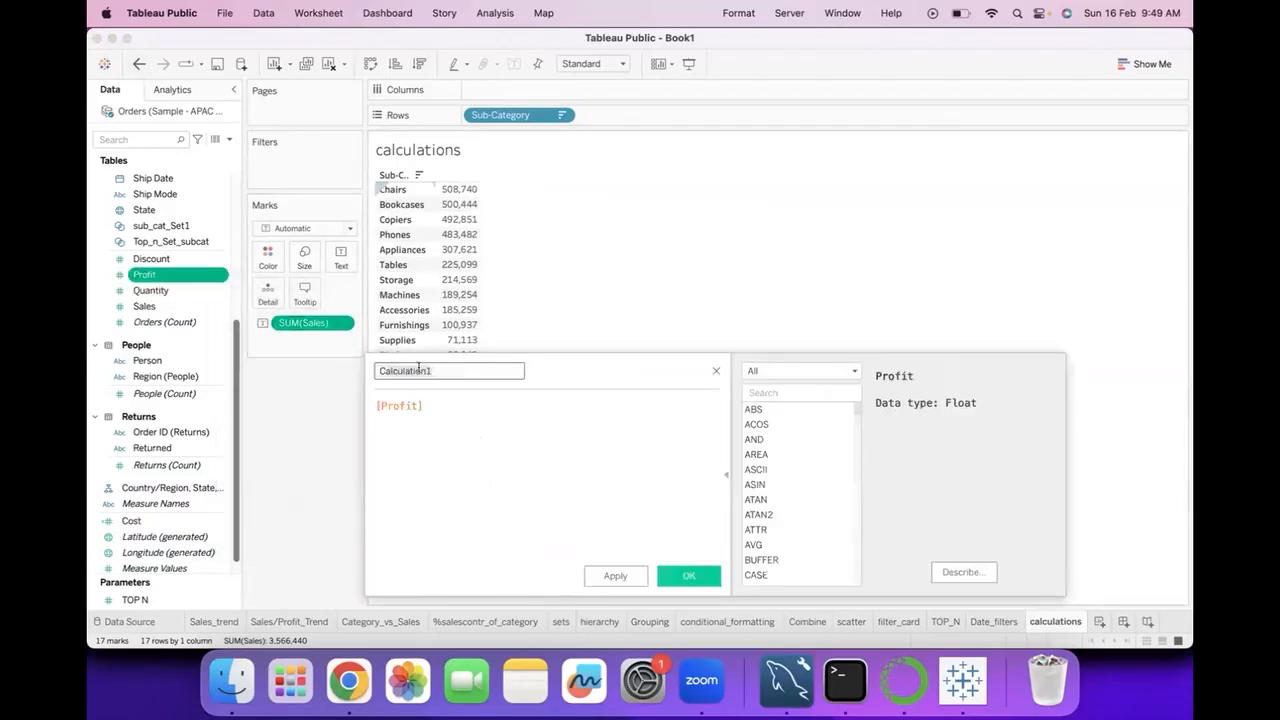
{"action": "left_click", "coordinate": [434, 369]}
{"action": "key", "text": "BackSpace"}
{"action": "key", "text": "BackSpace"}
{"action": "key", "text": "BackSpace"}
{"action": "key", "text": "BackSpace"}
{"action": "key", "text": "BackSpace"}
{"action": "key", "text": "BackSpace"}
{"action": "key", "text": "BackSpace"}
{"action": "key", "text": "BackSpace"}
{"action": "key", "text": "BackSpace"}
{"action": "key", "text": "BackSpace"}
{"action": "key", "text": "BackSpace"}
{"action": "key", "text": "BackSpace"}
{"action": "type", "text": "Index"}
Replace the Profit reference in the Index formula with INDEX() and save the calculated field.
{"action": "triple_click", "coordinate": [440, 401]}
{"action": "type", "text": "inde"}
{"action": "left_click", "coordinate": [449, 420]}
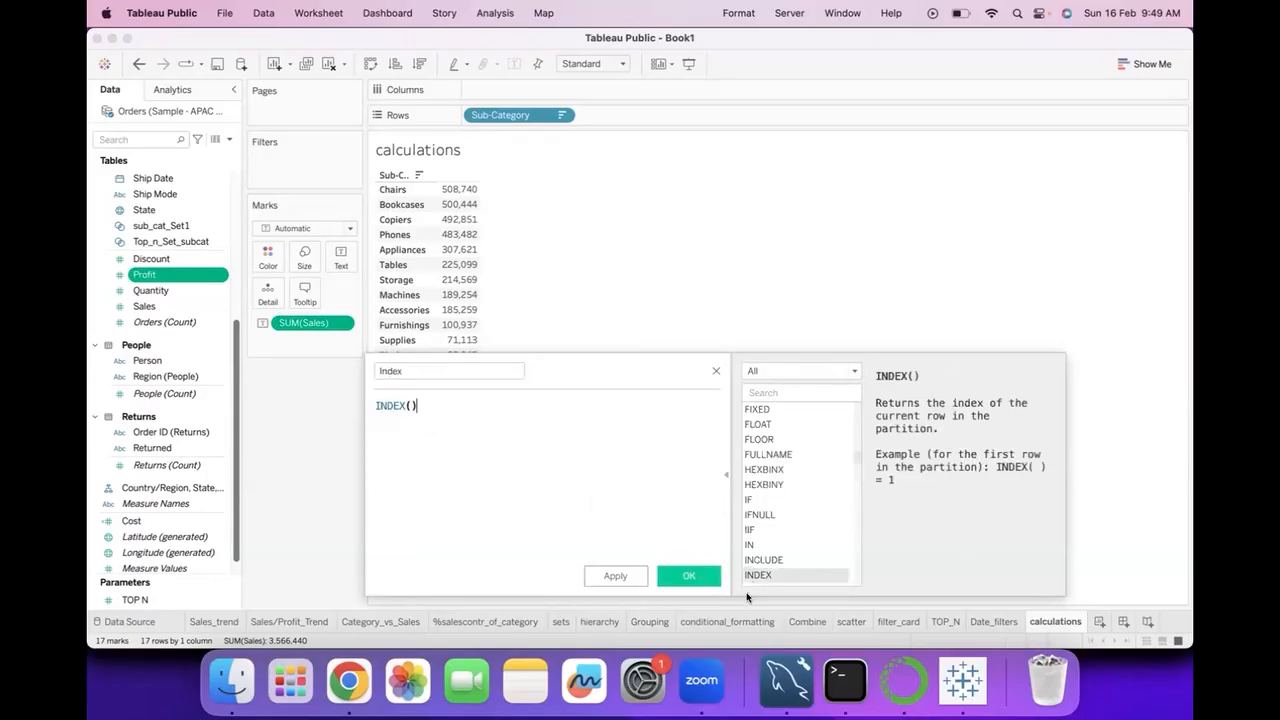
{"action": "left_click", "coordinate": [695, 575]}
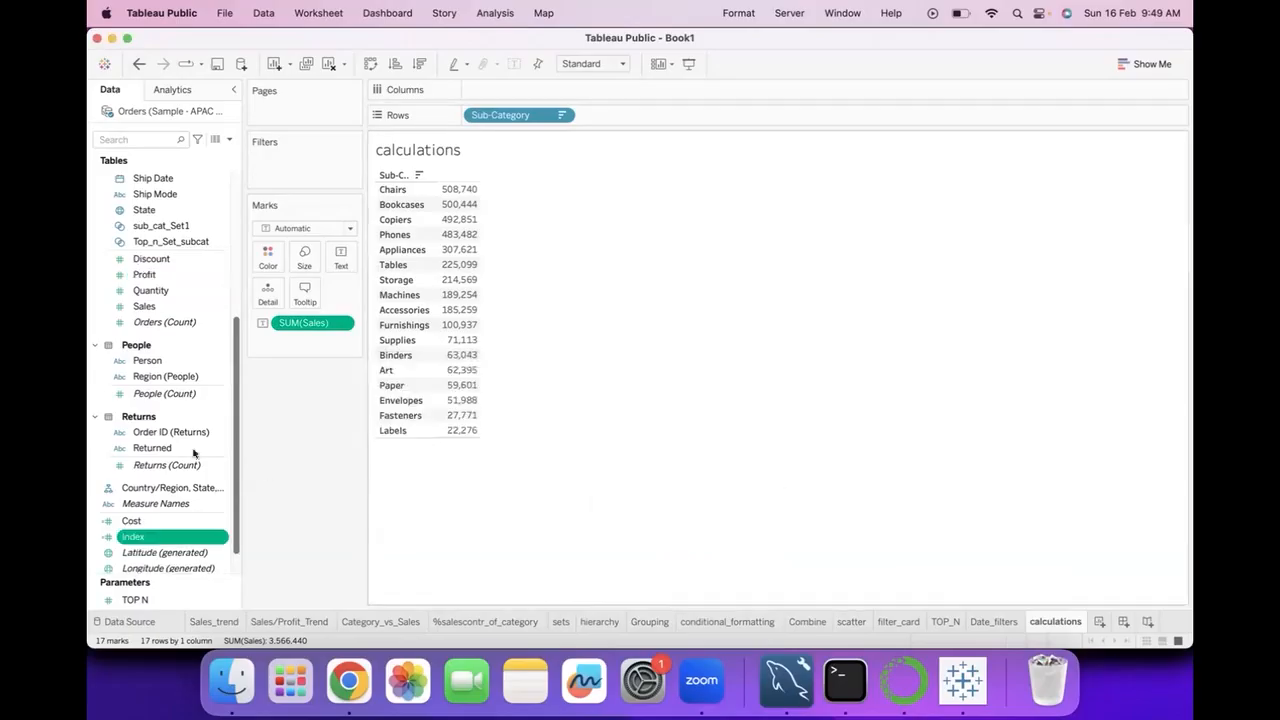
Try adding Index to the table as a measure column after Sales, and undo both changes.
{"action": "double_click", "coordinate": [157, 536]}
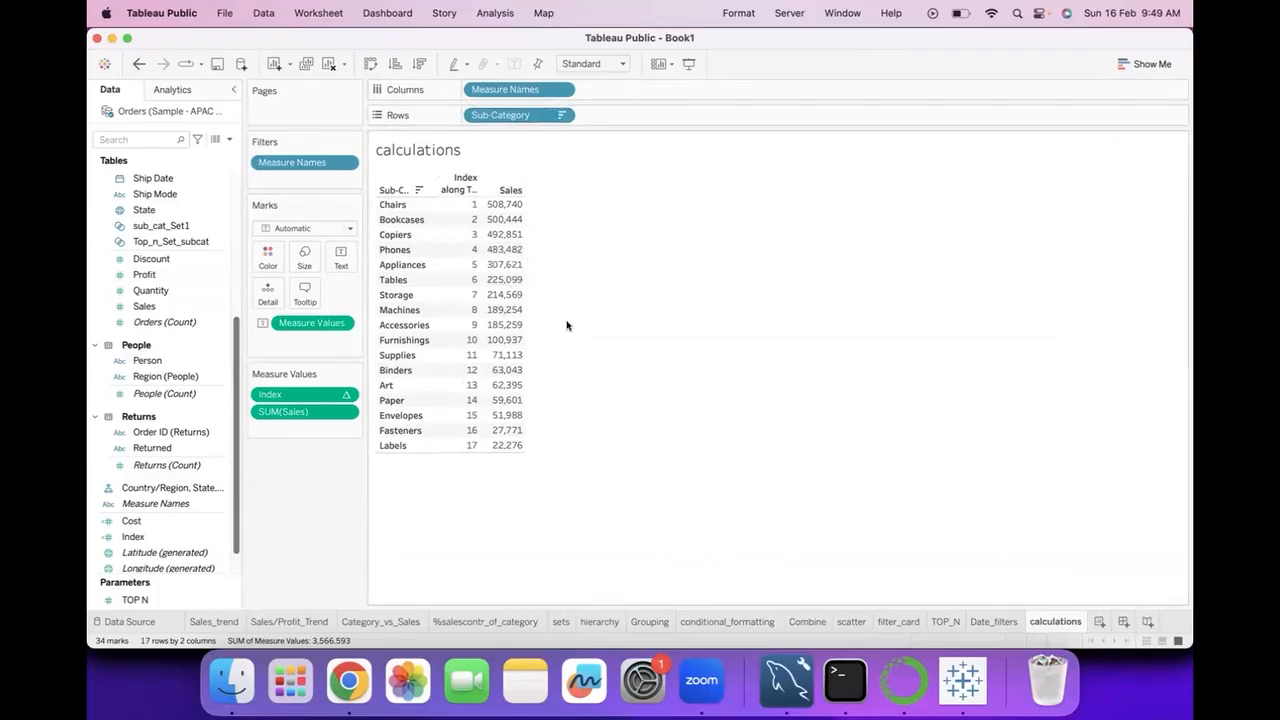
{"action": "left_click_drag", "start_coordinate": [307, 393], "coordinate": [308, 428]}
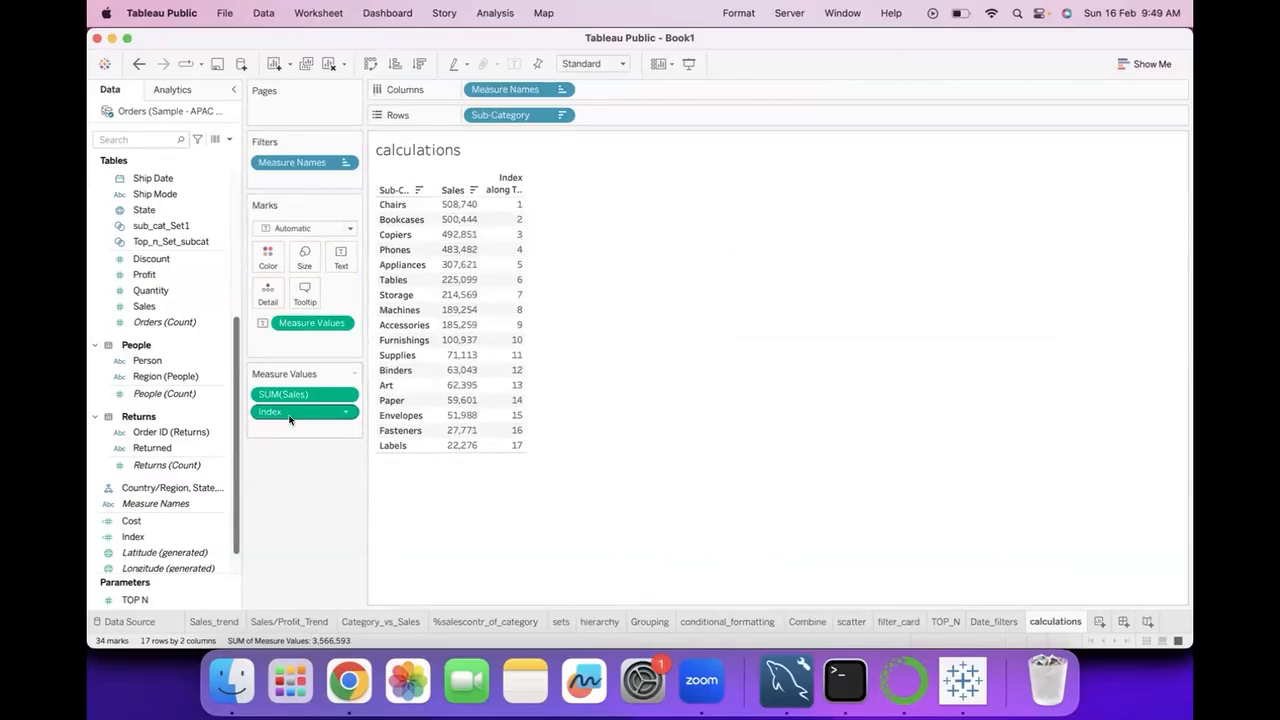
{"action": "mouse_move", "coordinate": [289, 419]}
{"action": "left_mouse_down"}
{"action": "mouse_move", "coordinate": [582, 248]}
{"action": "mouse_move", "coordinate": [292, 420]}
{"action": "left_mouse_up"}
{"action": "left_click", "coordinate": [139, 64]}
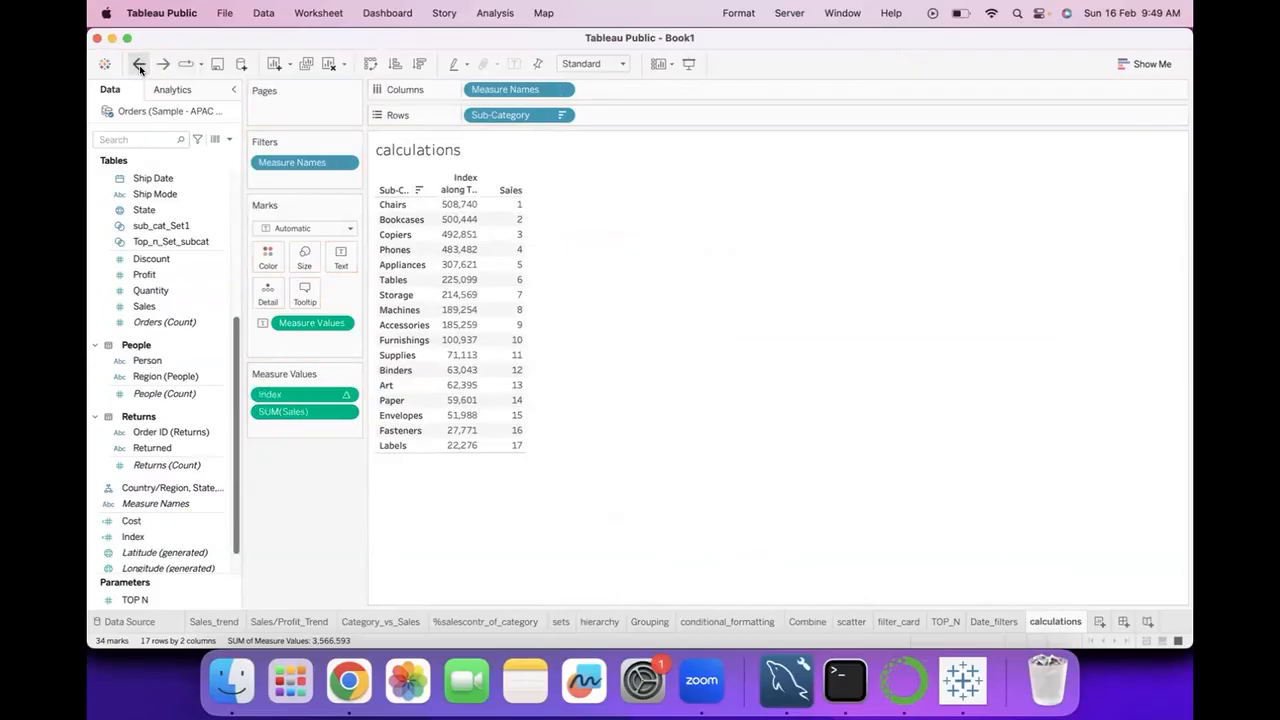
{"action": "left_click", "coordinate": [139, 64]}
Add the Index field to Rows after the sorted Sub-Category and make it discrete.
{"action": "left_click", "coordinate": [131, 537]}
{"action": "left_click_drag", "start_coordinate": [131, 537], "coordinate": [545, 125]}
{"action": "left_click", "coordinate": [676, 115]}
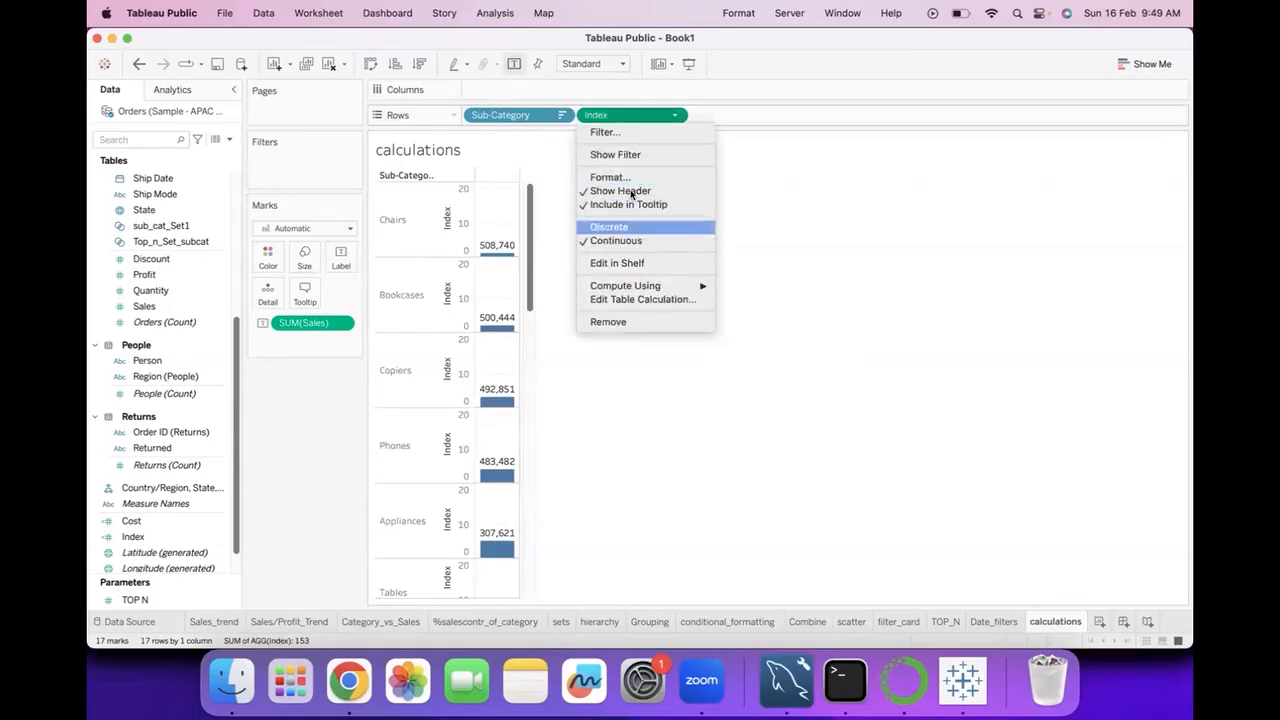
{"action": "left_click", "coordinate": [611, 226]}
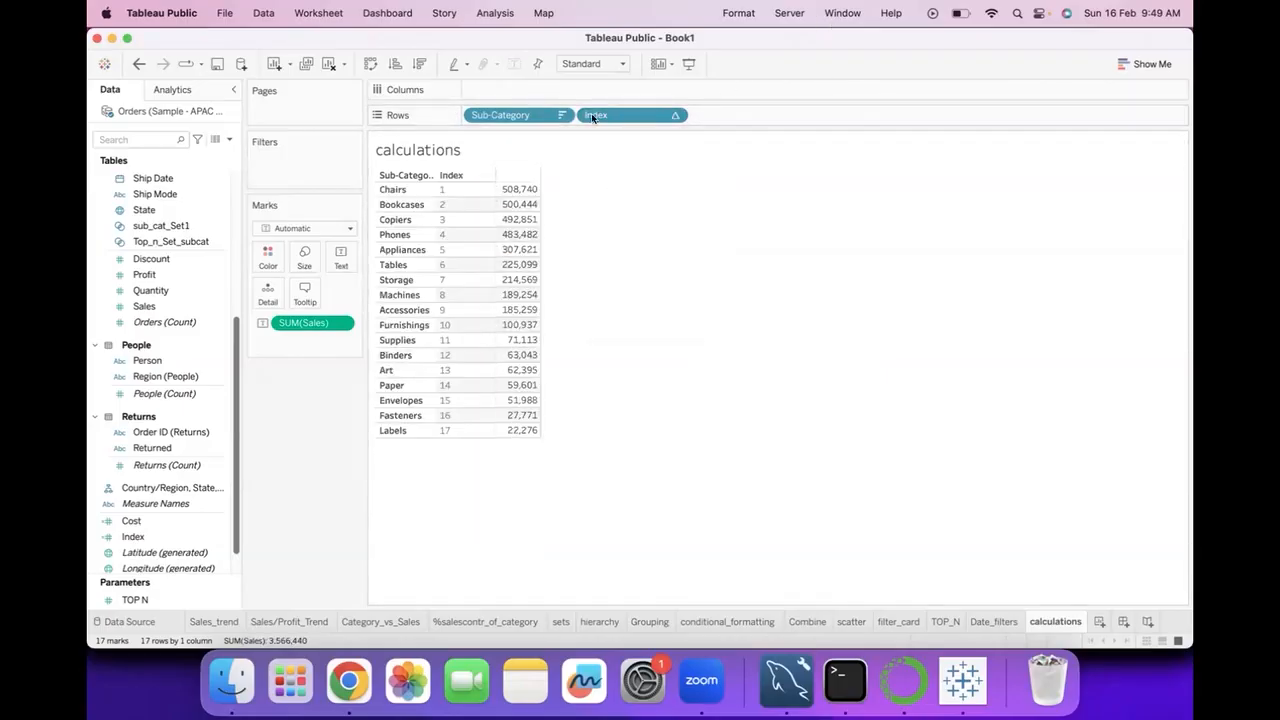
Swap the order of the two Rows fields so that Index comes before Sub-Category.
{"action": "left_click_drag", "start_coordinate": [620, 120], "coordinate": [755, 126]}
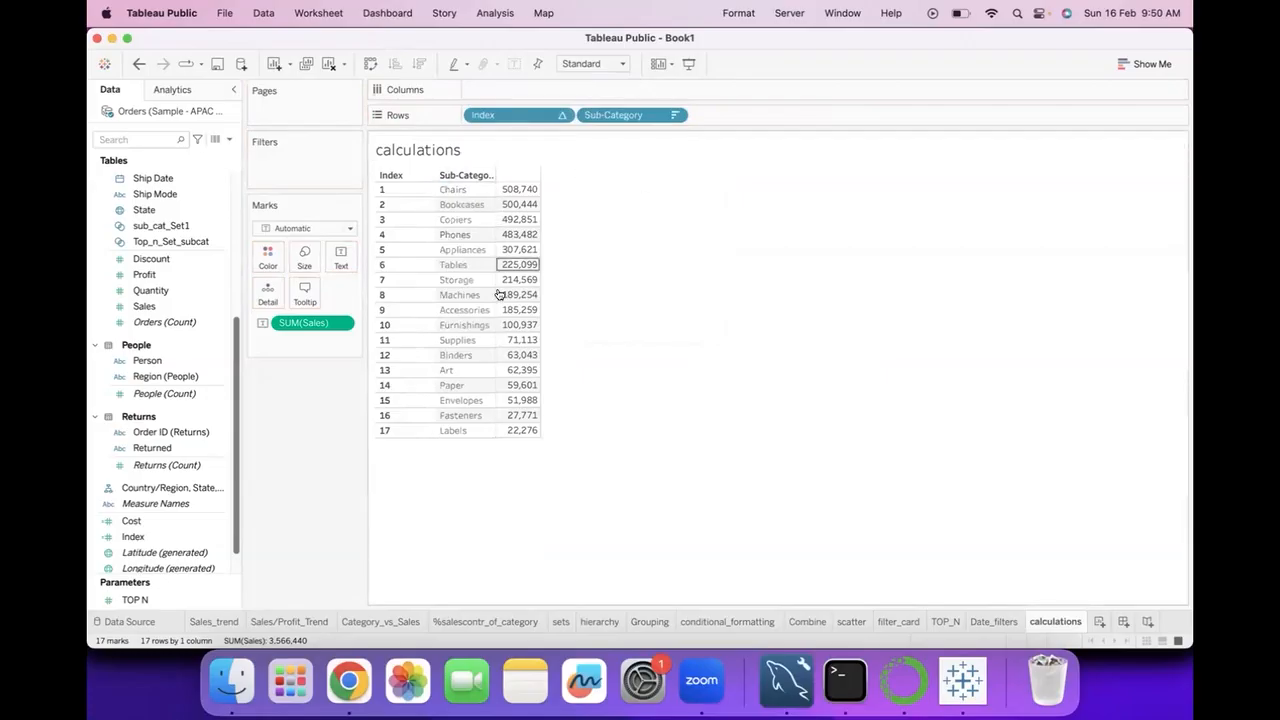
{"action": "left_click_drag", "start_coordinate": [505, 117], "coordinate": [737, 120]}
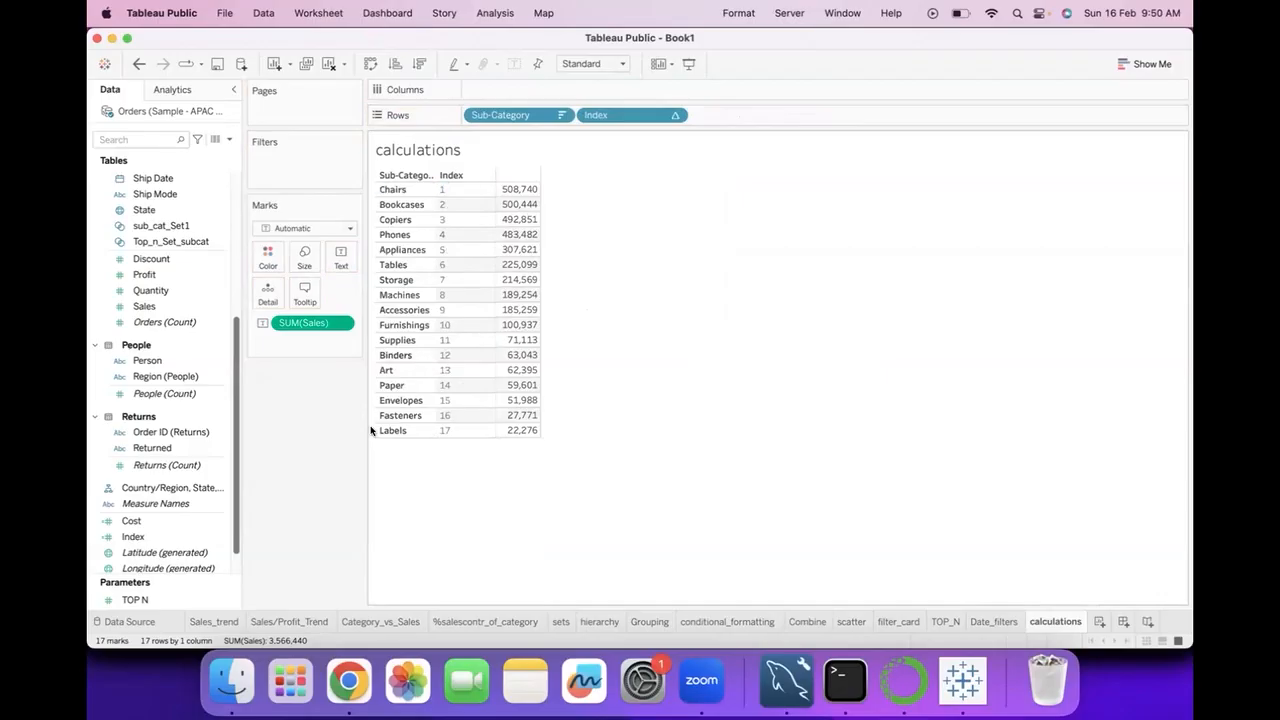
{"action": "left_click_drag", "start_coordinate": [550, 114], "coordinate": [717, 121]}
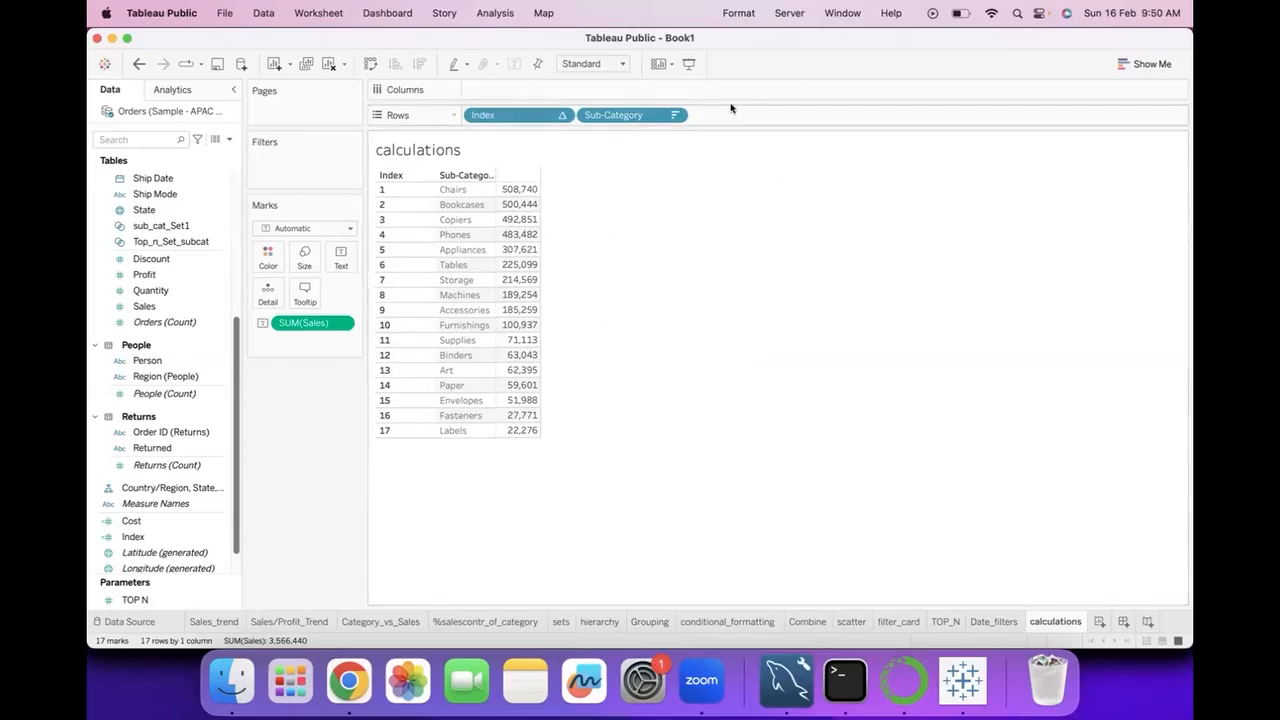
Create a calculated field from Quantity named last with the formula LAST() and save it.
{"action": "right_click", "coordinate": [216, 291]}
{"action": "mouse_move", "coordinate": [249, 388]}
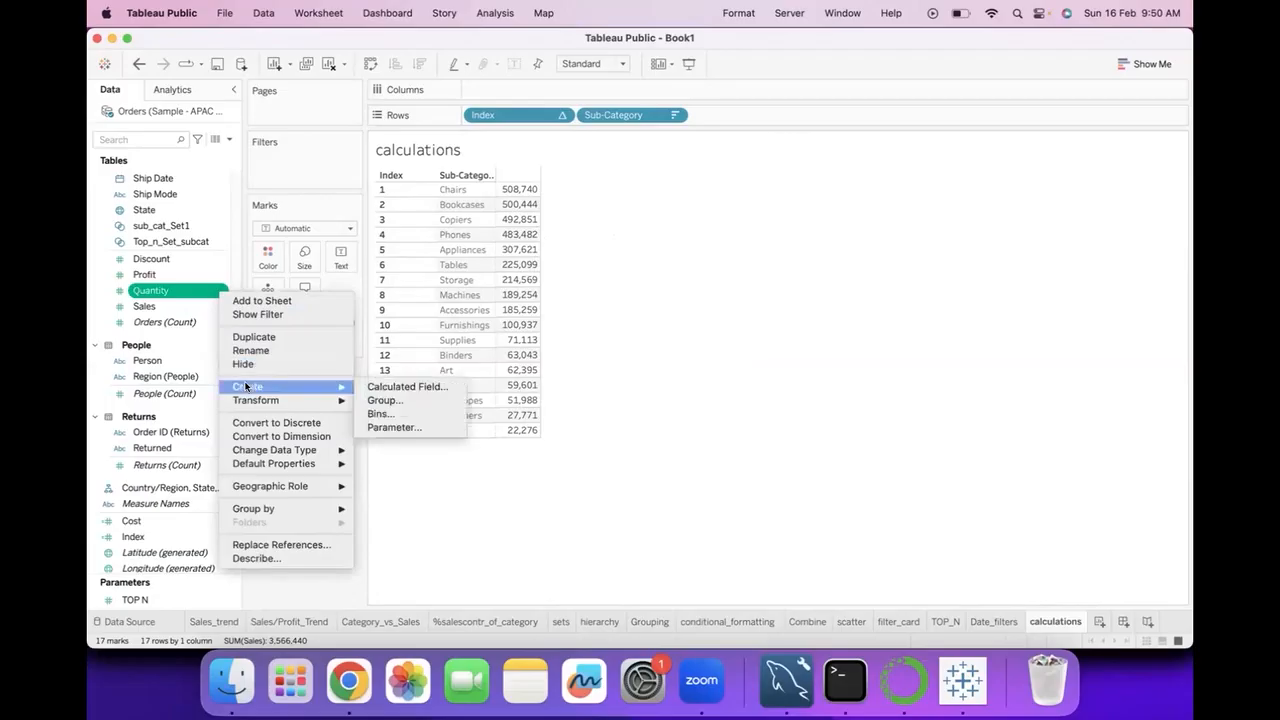
{"action": "left_click", "coordinate": [405, 386]}
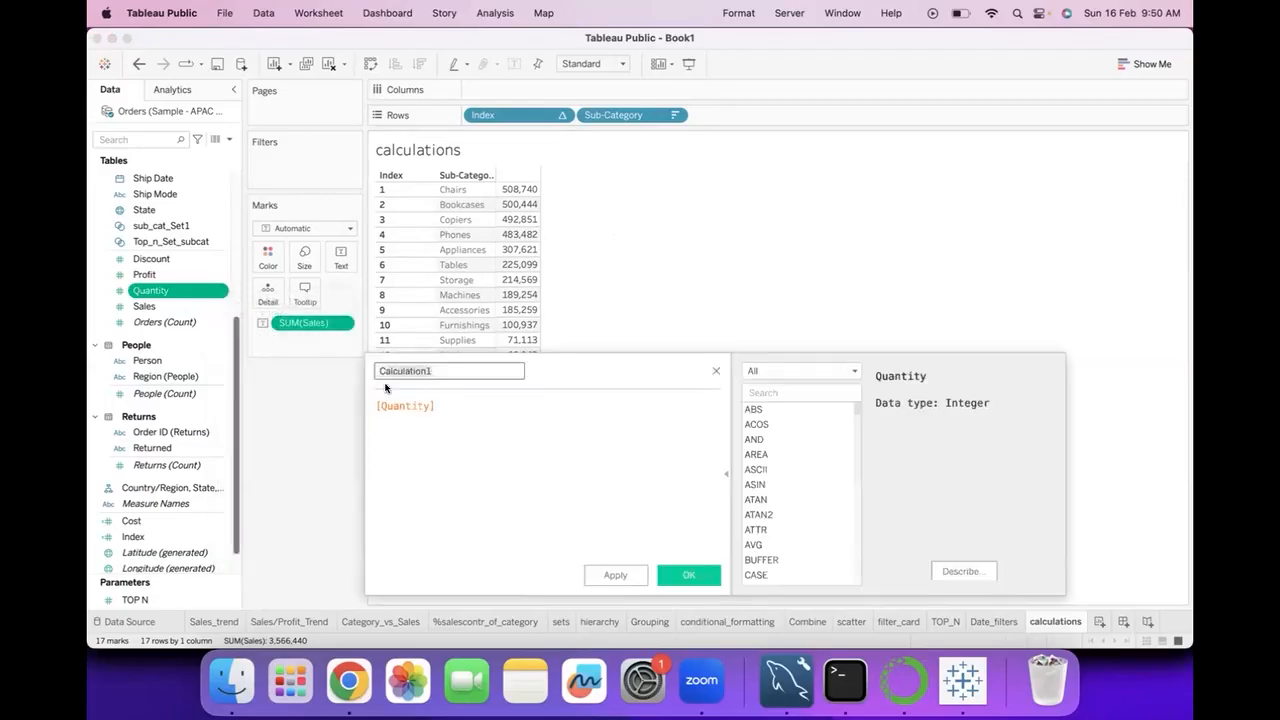
{"action": "key", "text": "BackSpace"}
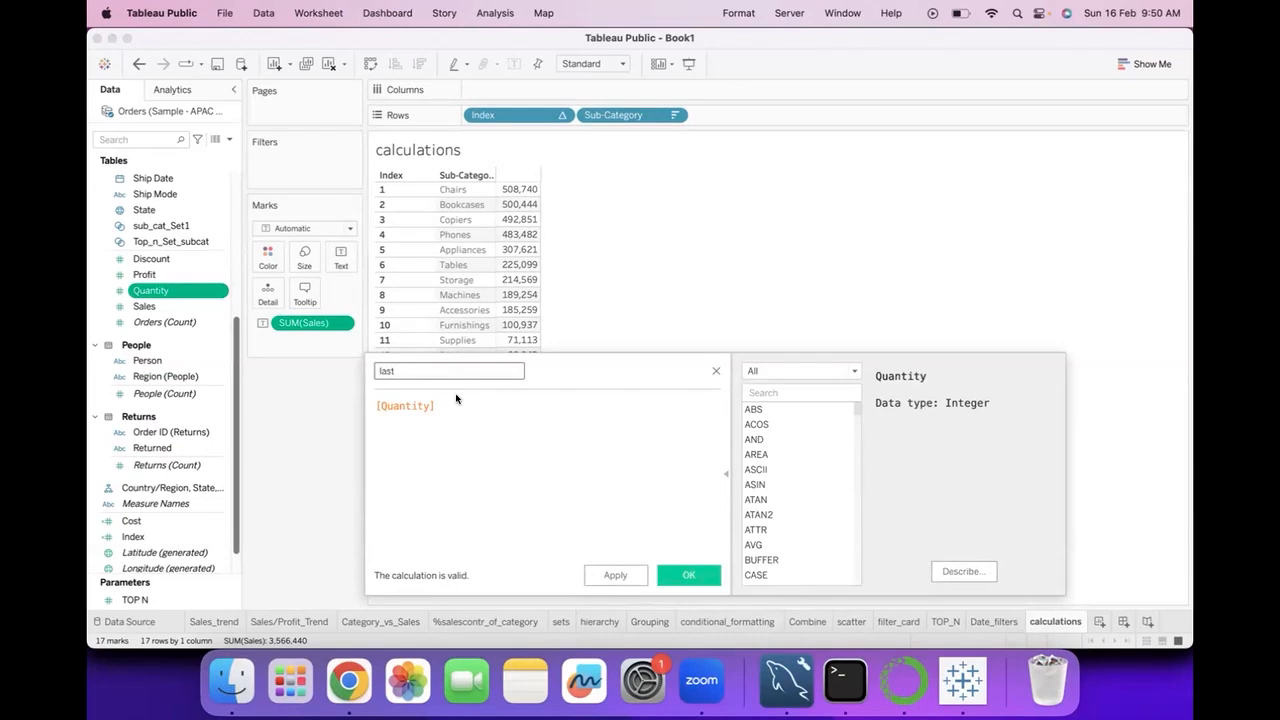
{"action": "triple_click", "coordinate": [455, 404]}
{"action": "type", "text": "las"}
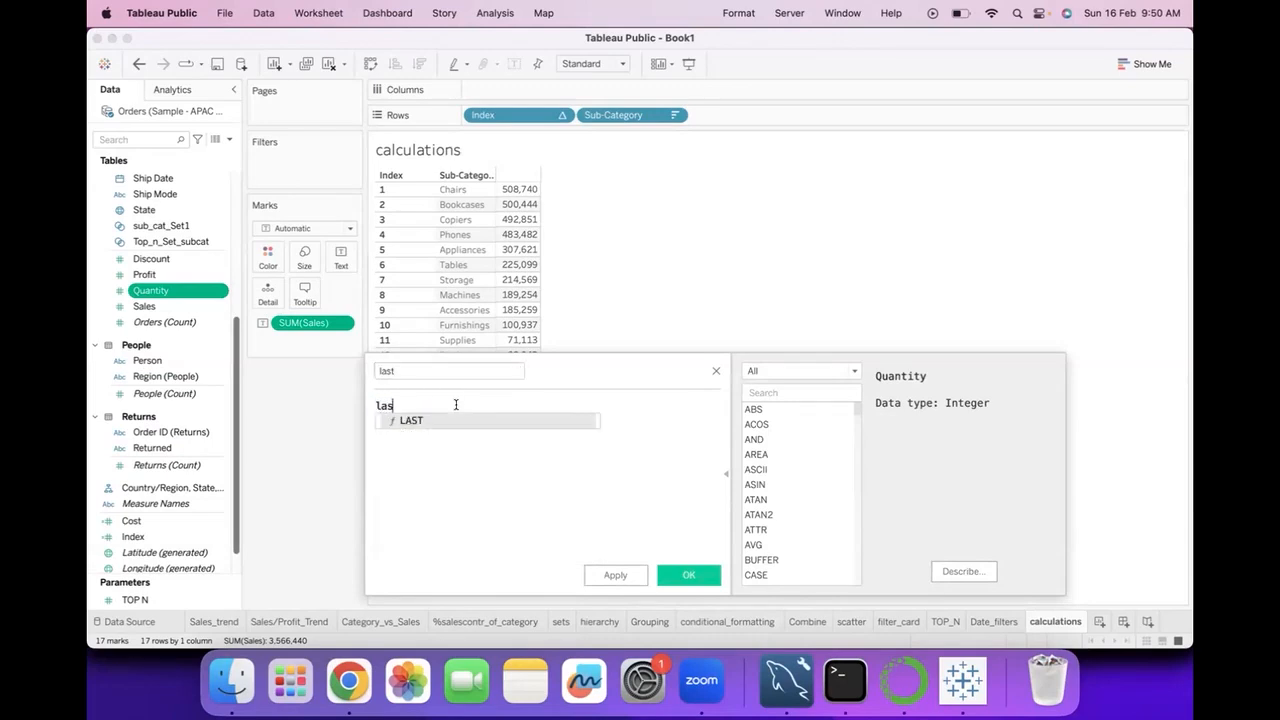
{"action": "left_click", "coordinate": [461, 422]}
{"action": "left_click", "coordinate": [689, 575]}
Add the last field to Rows after Sub-Category as a discrete field, undoing its accidental removal.
{"action": "left_click", "coordinate": [137, 554]}
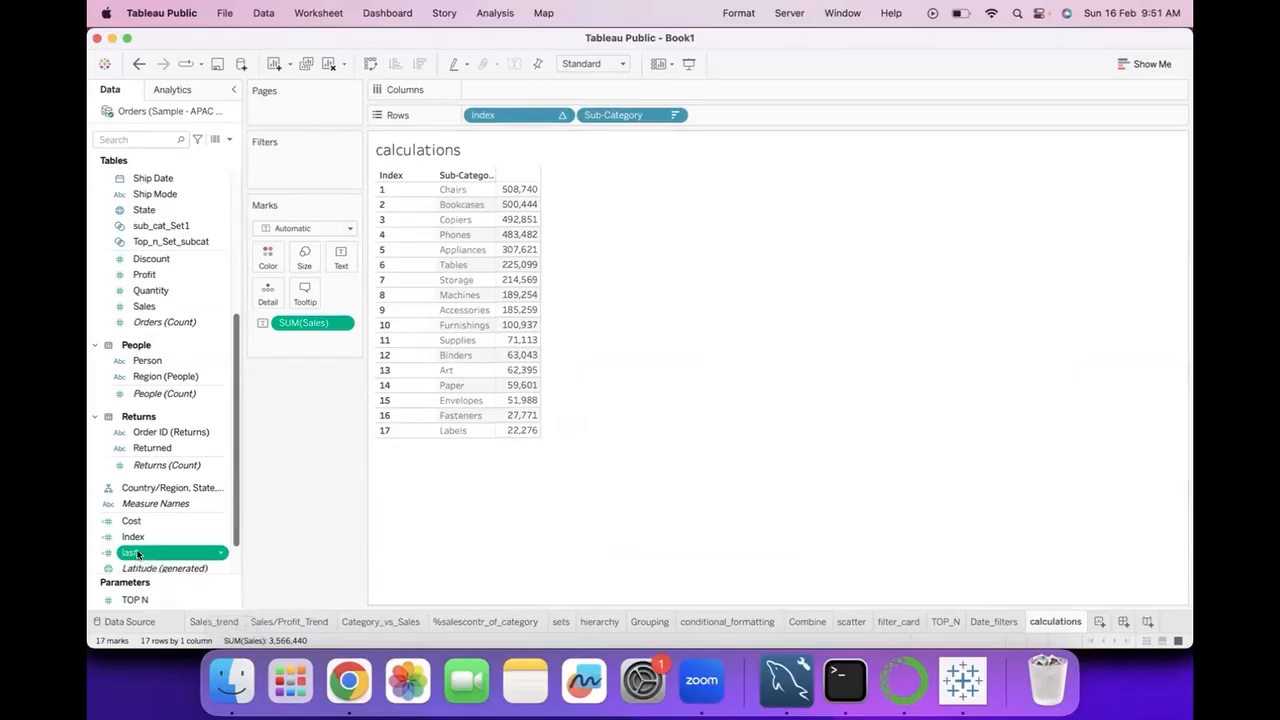
{"action": "left_click_drag", "start_coordinate": [137, 554], "coordinate": [724, 113]}
{"action": "left_click", "coordinate": [784, 114]}
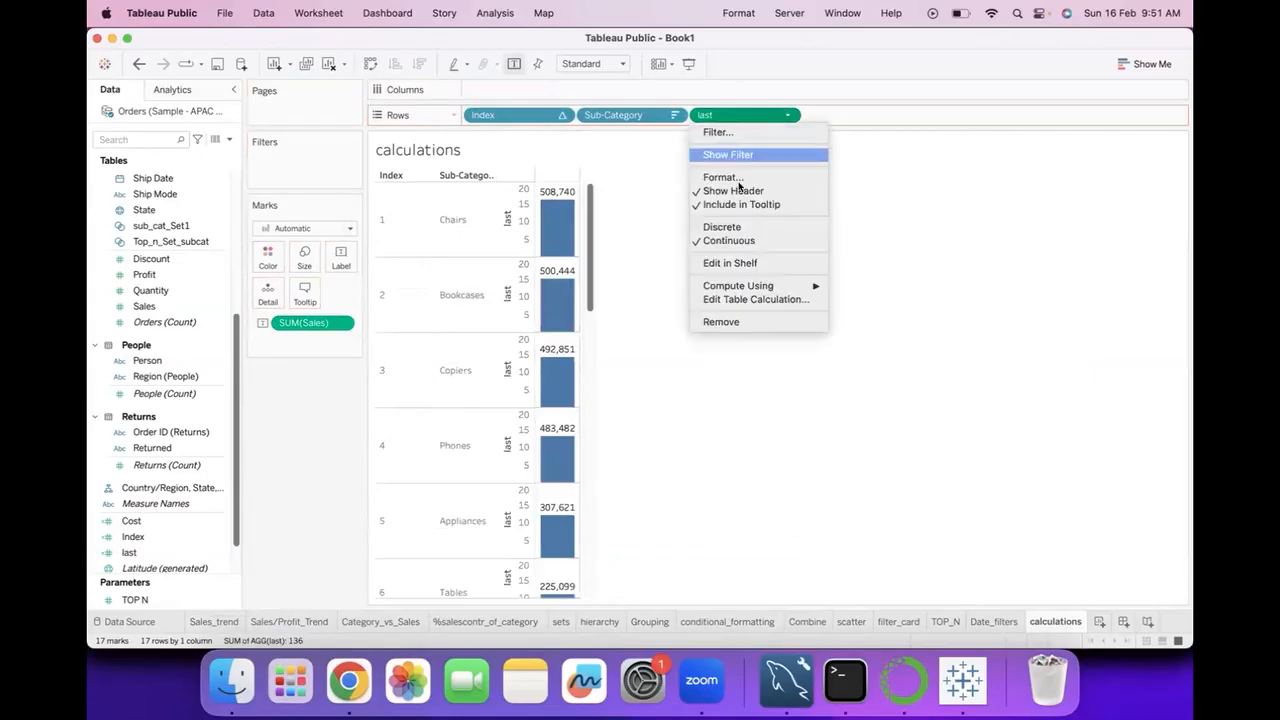
{"action": "left_click", "coordinate": [718, 228]}
{"action": "mouse_move", "coordinate": [728, 114]}
{"action": "left_mouse_down"}
{"action": "mouse_move", "coordinate": [725, 95]}
{"action": "mouse_move", "coordinate": [855, 88]}
{"action": "mouse_move", "coordinate": [748, 111]}
{"action": "left_mouse_up"}
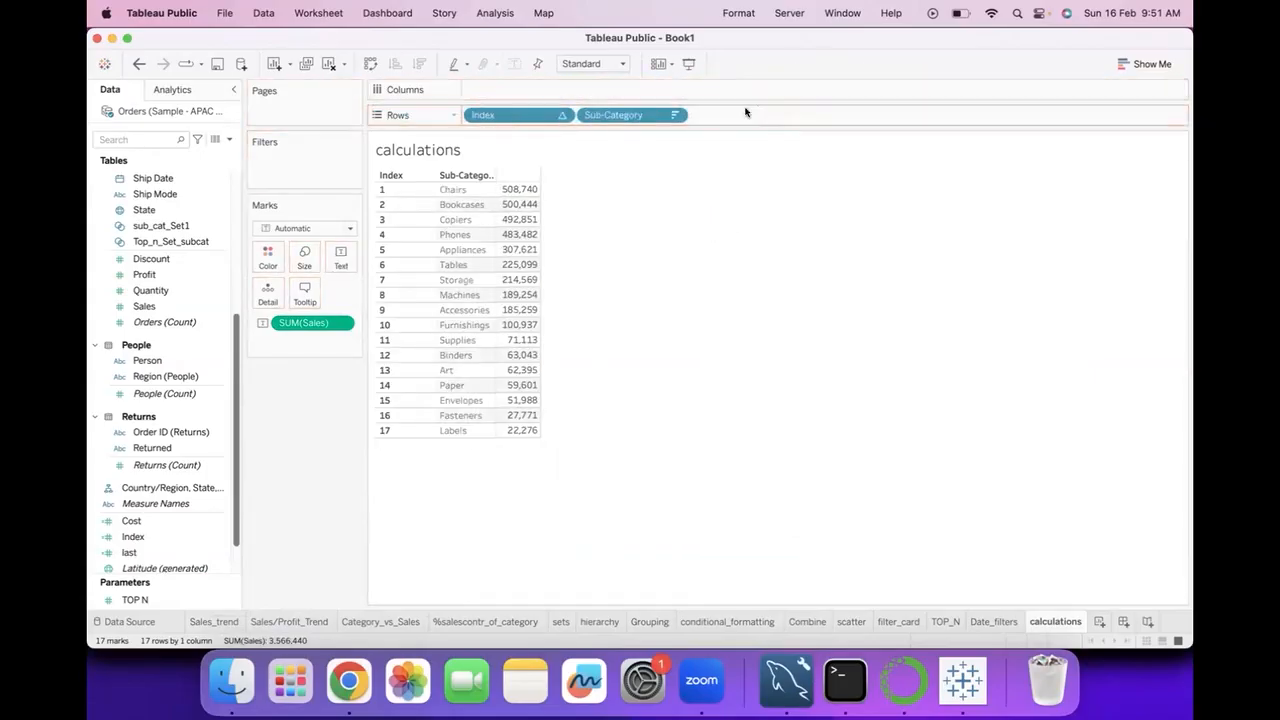
{"action": "left_click", "coordinate": [139, 63]}
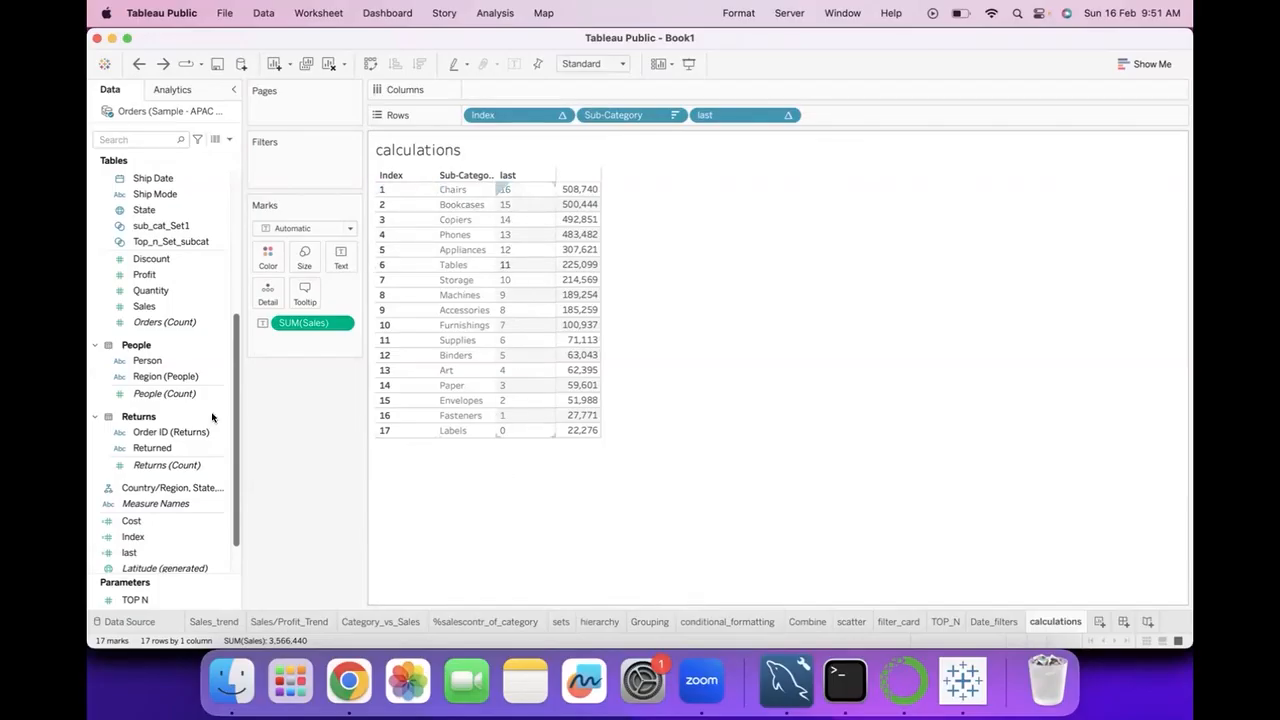
Start a new calculated field from Quantity and name it top_n_cf.
{"action": "left_click", "coordinate": [219, 291]}
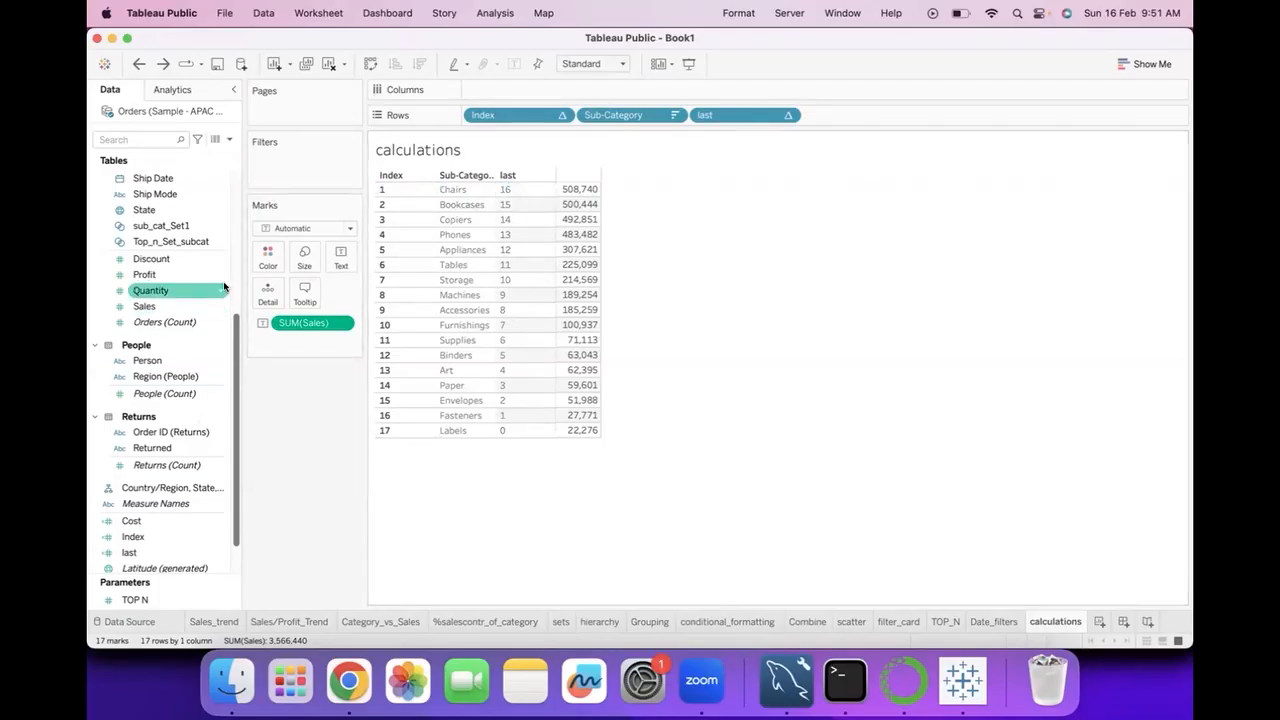
{"action": "right_click", "coordinate": [219, 291]}
{"action": "mouse_move", "coordinate": [300, 387]}
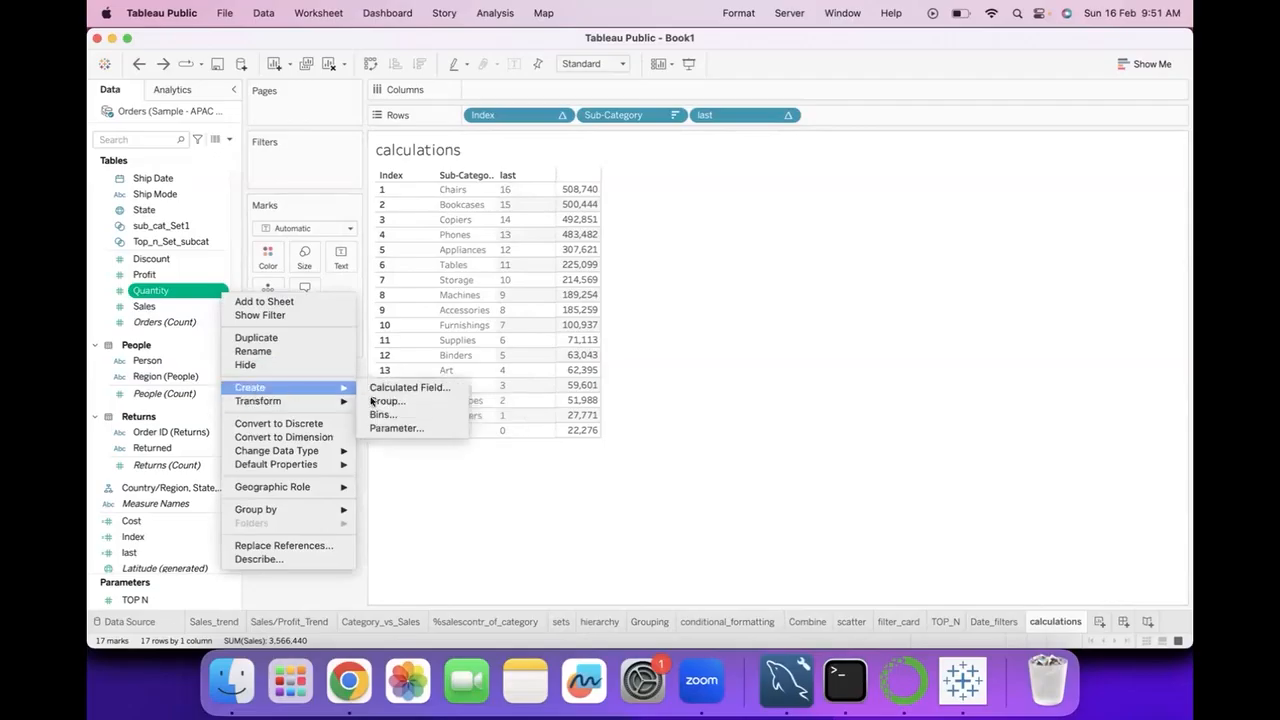
{"action": "left_click", "coordinate": [419, 388]}
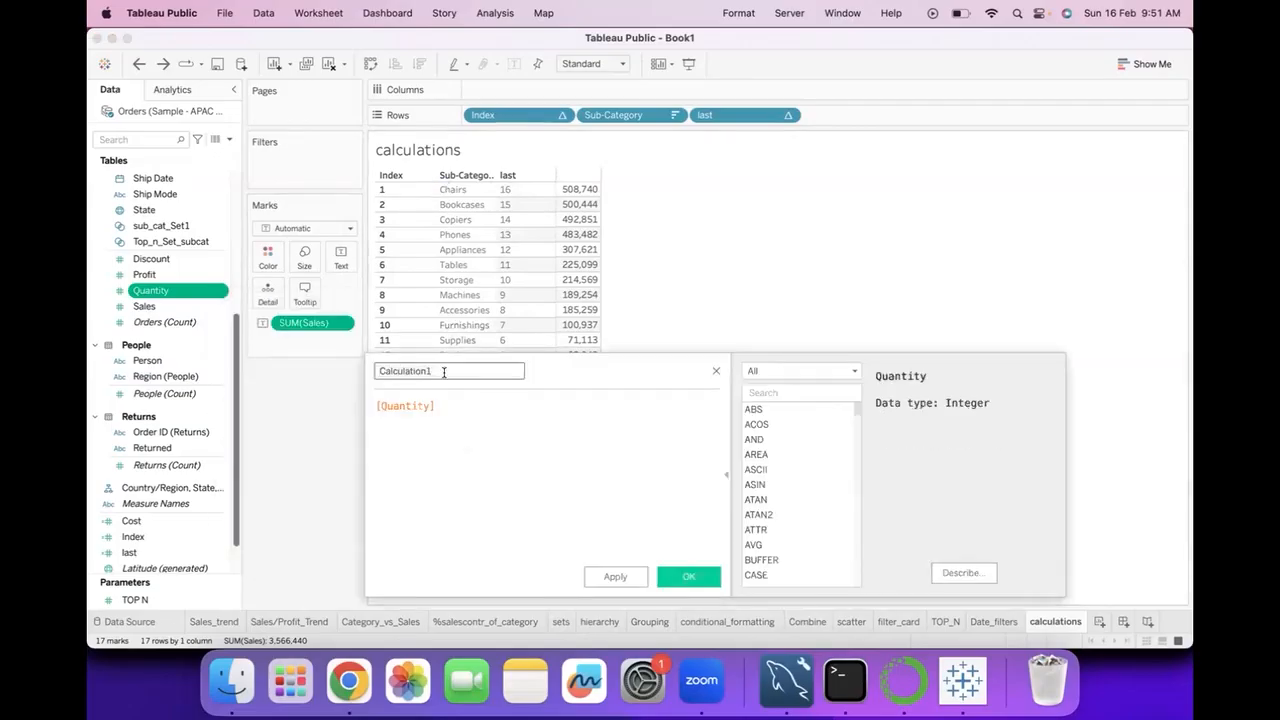
{"action": "type", "text": "top_n_cf"}
Replace the Quantity reference in the top_n_cf formula with [Index]<=10 and save the field.
{"action": "left_click", "coordinate": [462, 396]}
{"action": "key", "text": "super+a"}
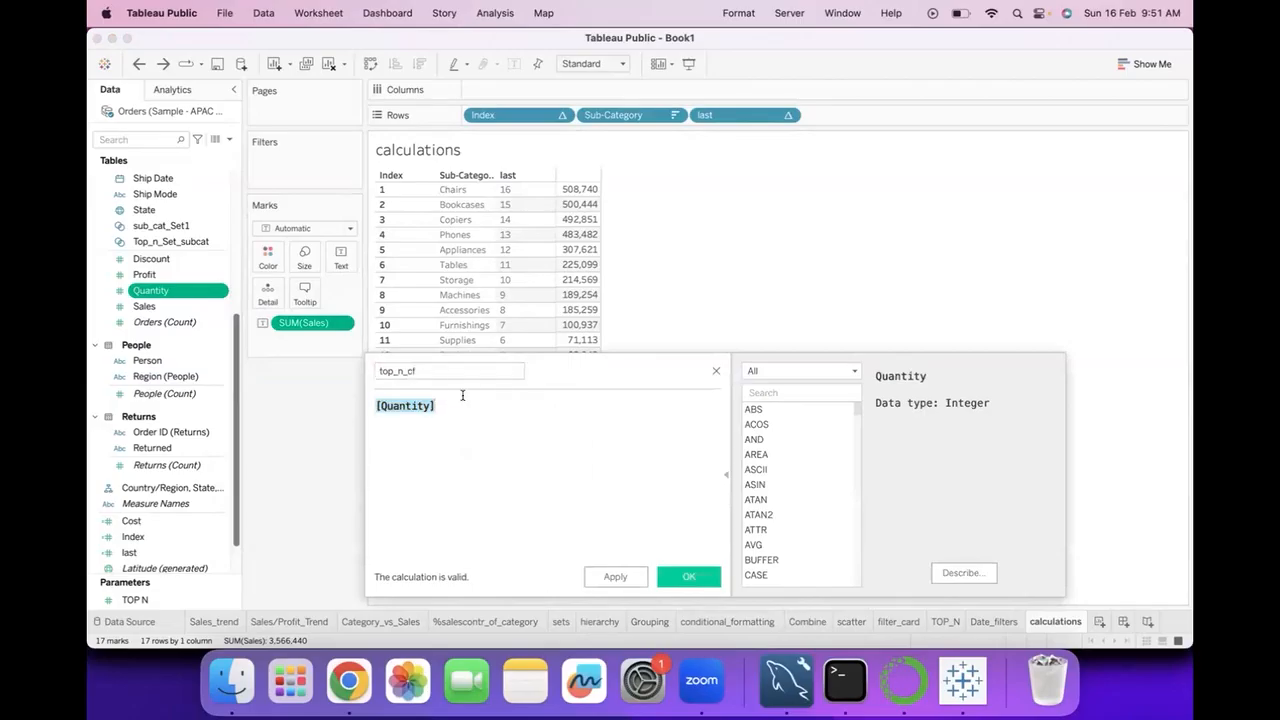
{"action": "type", "text": "ind"}
{"action": "left_click", "coordinate": [454, 416]}
{"action": "type", "text": "<=10"}
{"action": "left_click", "coordinate": [683, 576]}
Colour the sorted sales values by the new top_n_cf field.
{"action": "left_click", "coordinate": [140, 553]}
{"action": "left_click_drag", "start_coordinate": [141, 553], "coordinate": [268, 256]}
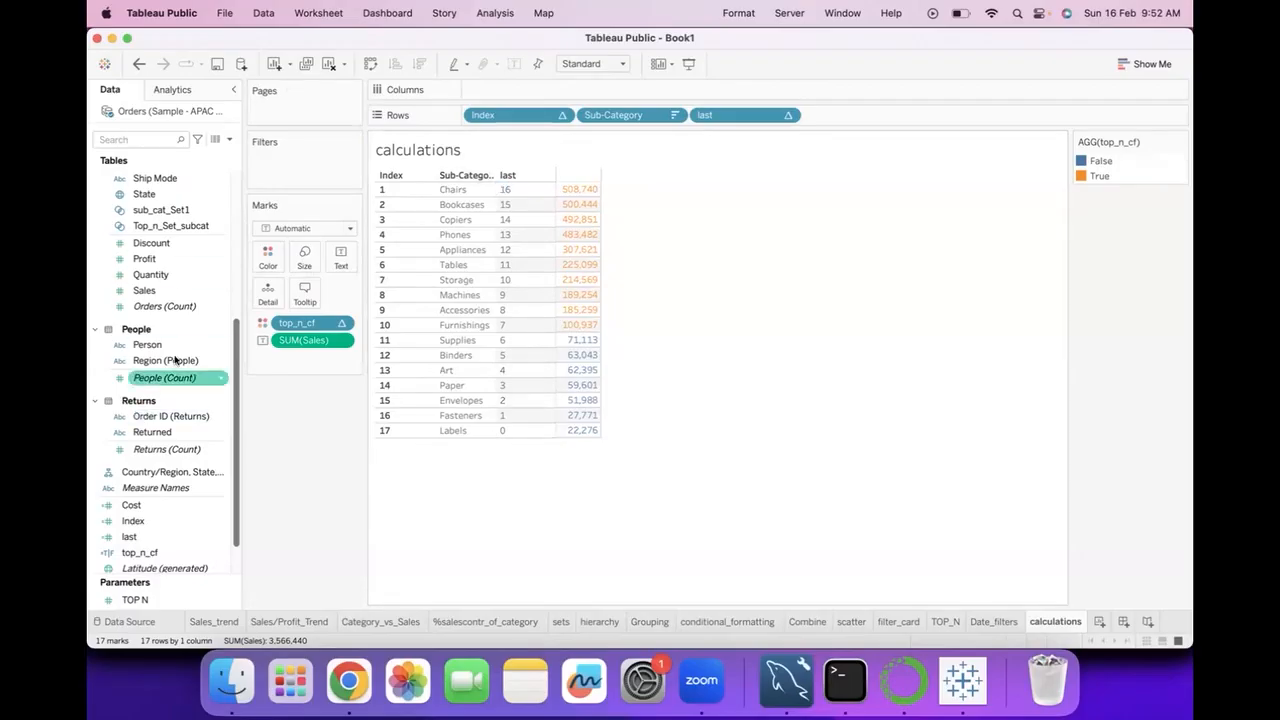
Start a new calculated field from Sales and name it bottom_n_cf.
{"action": "right_click", "coordinate": [215, 292]}
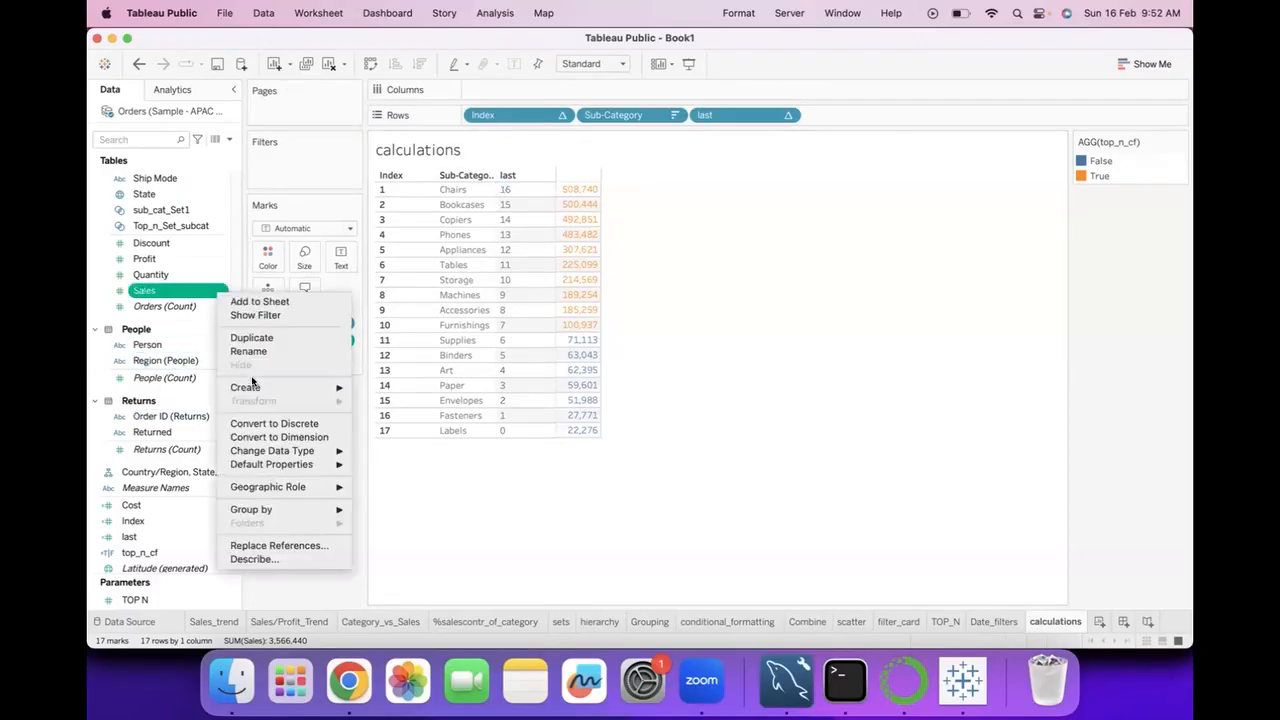
{"action": "mouse_move", "coordinate": [252, 385]}
{"action": "left_click", "coordinate": [371, 390]}
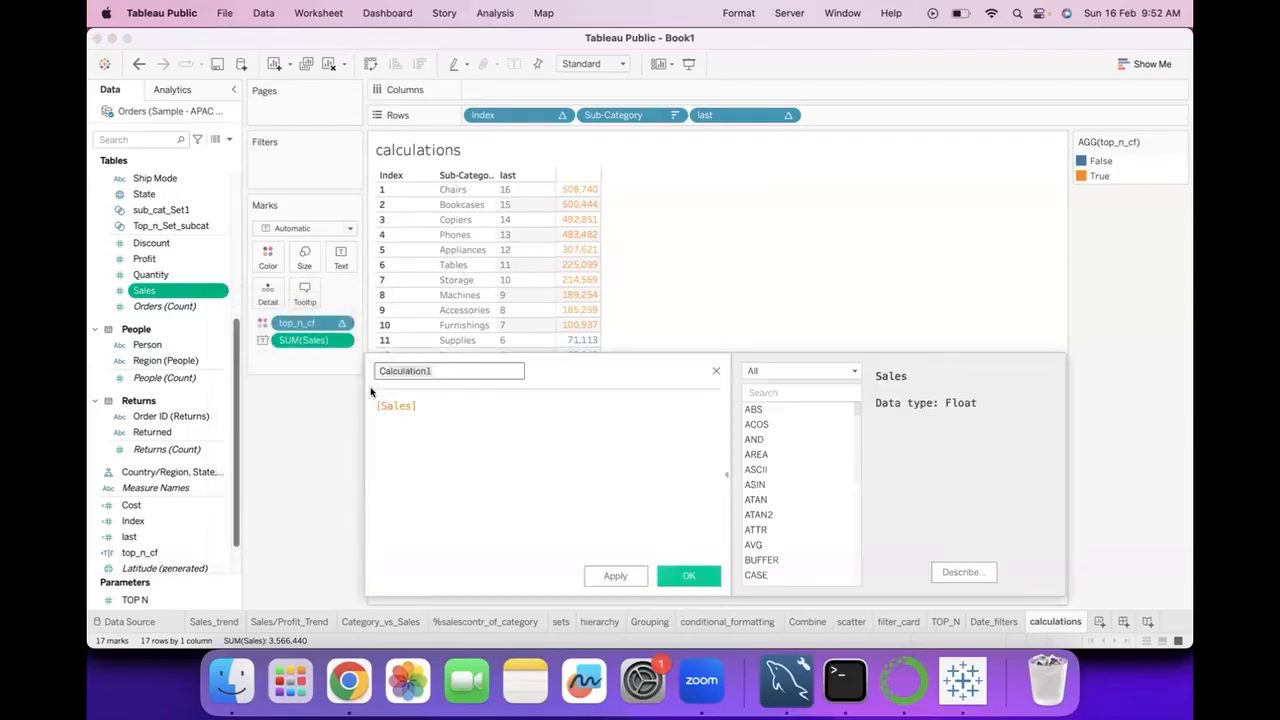
{"action": "double_click", "coordinate": [450, 369]}
{"action": "type", "text": "bor"}
{"action": "key", "text": "BackSpace"}
{"action": "key", "text": "BackSpace"}
{"action": "type", "text": "otton"}
{"action": "key", "text": "BackSpace"}
{"action": "type", "text": "m_n_cf"}
Set the bottom_n_cf formula to [last]<=5 in place of the Sales reference, save it and colour the sales values by the field.
{"action": "left_click", "coordinate": [462, 400]}
{"action": "type", "text": "las"}
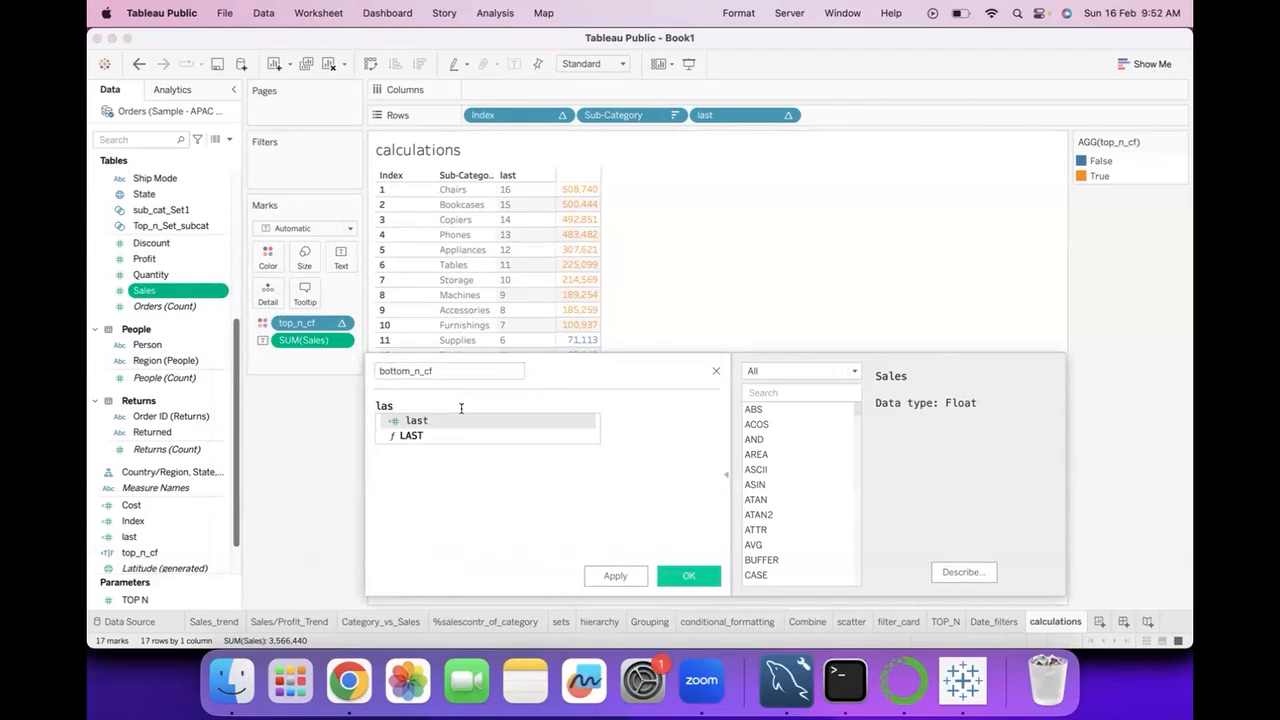
{"action": "left_click", "coordinate": [451, 418]}
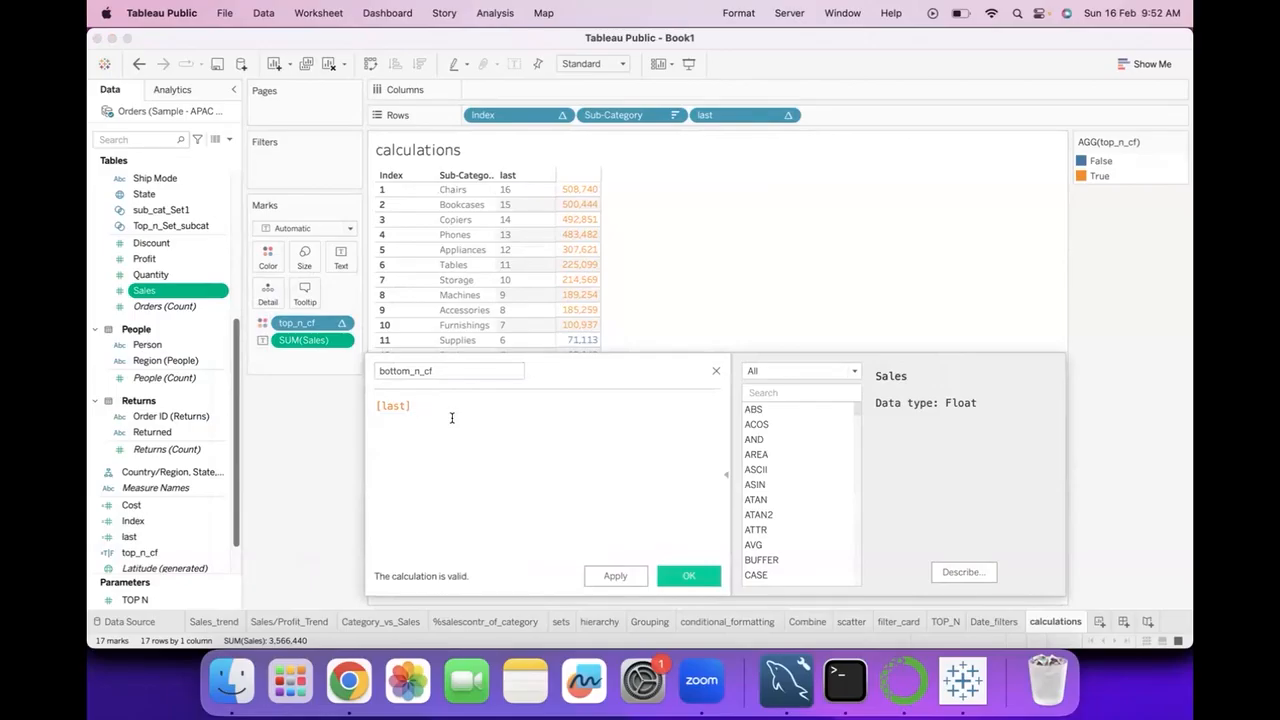
{"action": "type", "text": "<=5"}
{"action": "left_click", "coordinate": [688, 575]}
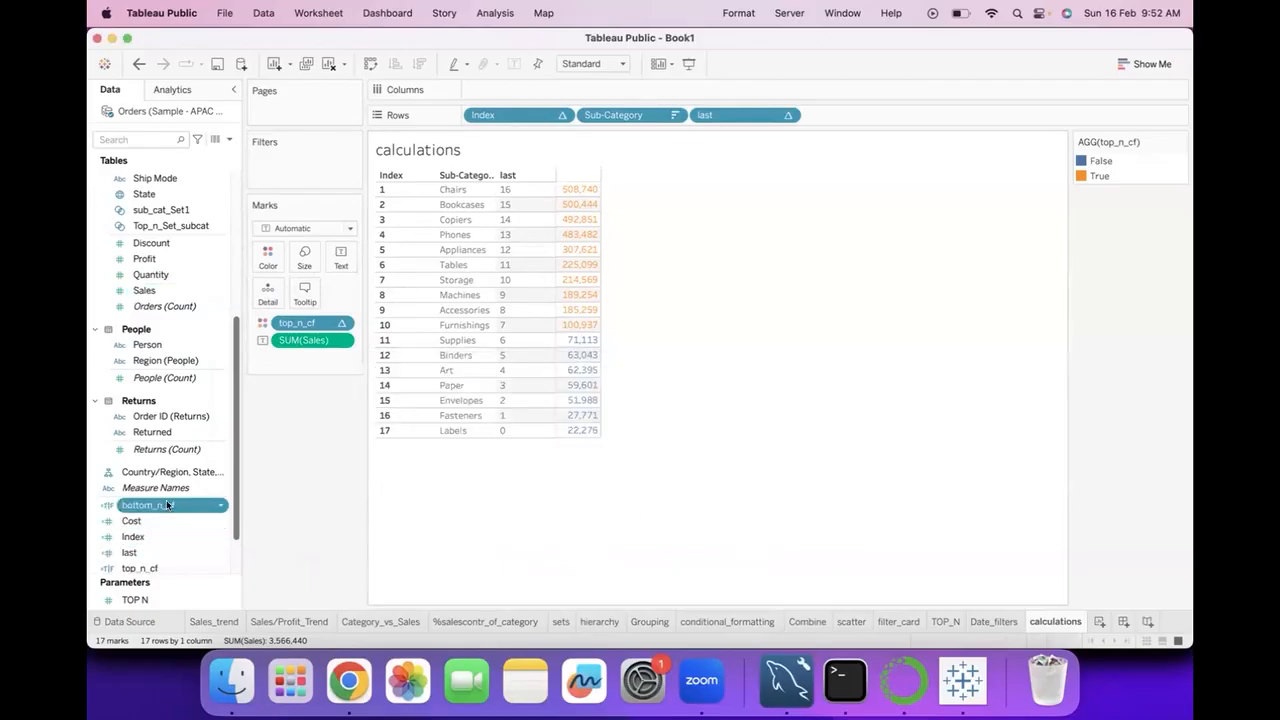
{"action": "left_click_drag", "start_coordinate": [151, 502], "coordinate": [268, 258]}
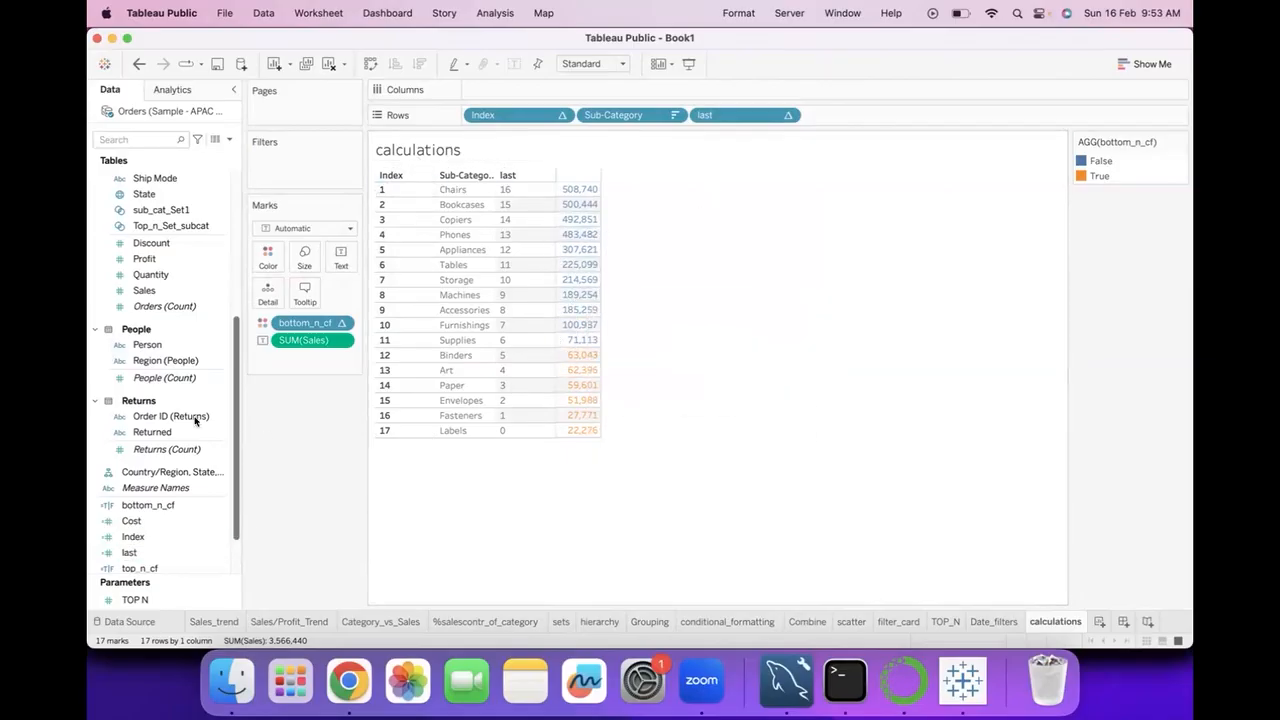
Start a new calculated field from Discount and name it top_bottom_n.
{"action": "right_click", "coordinate": [222, 243]}
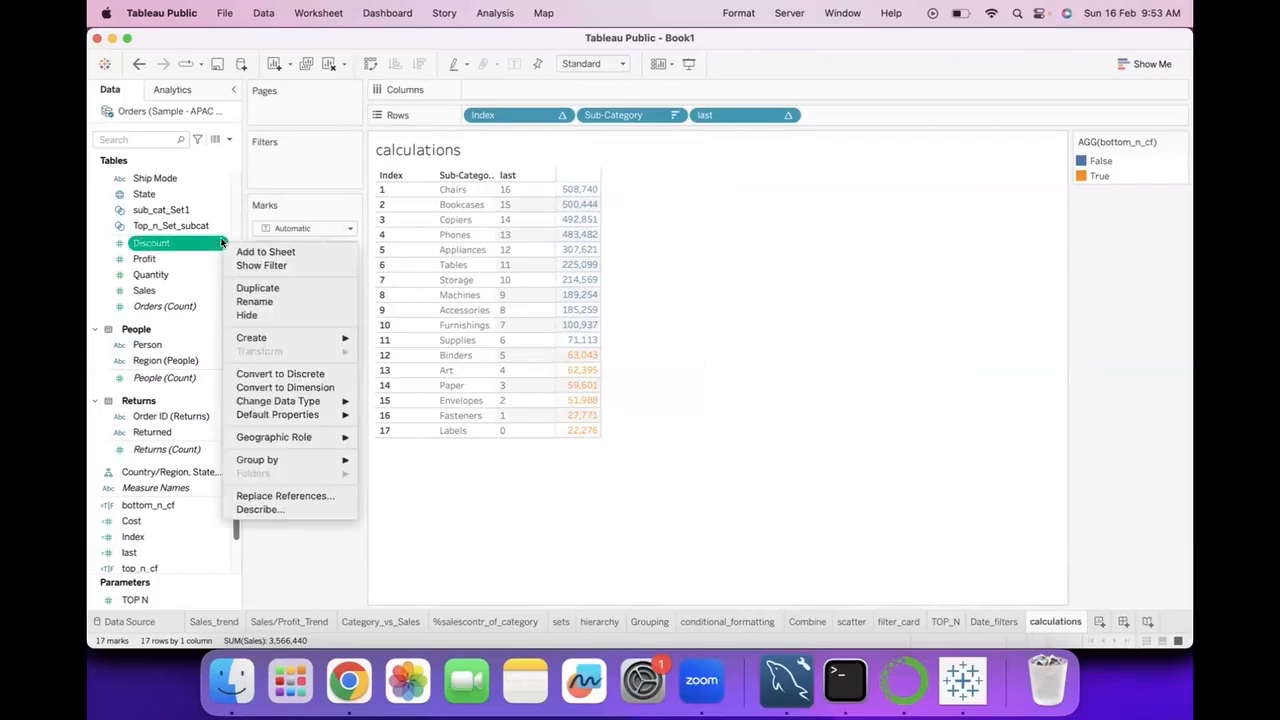
{"action": "mouse_move", "coordinate": [271, 339]}
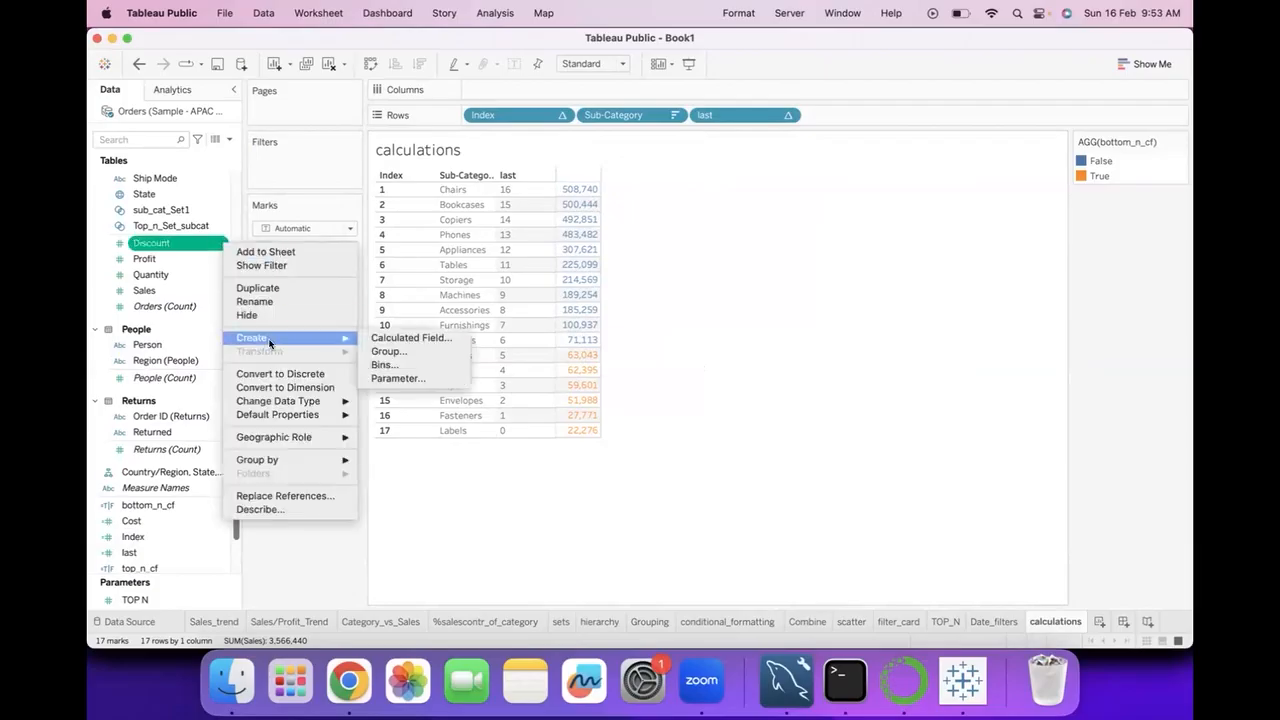
{"action": "left_click", "coordinate": [383, 340]}
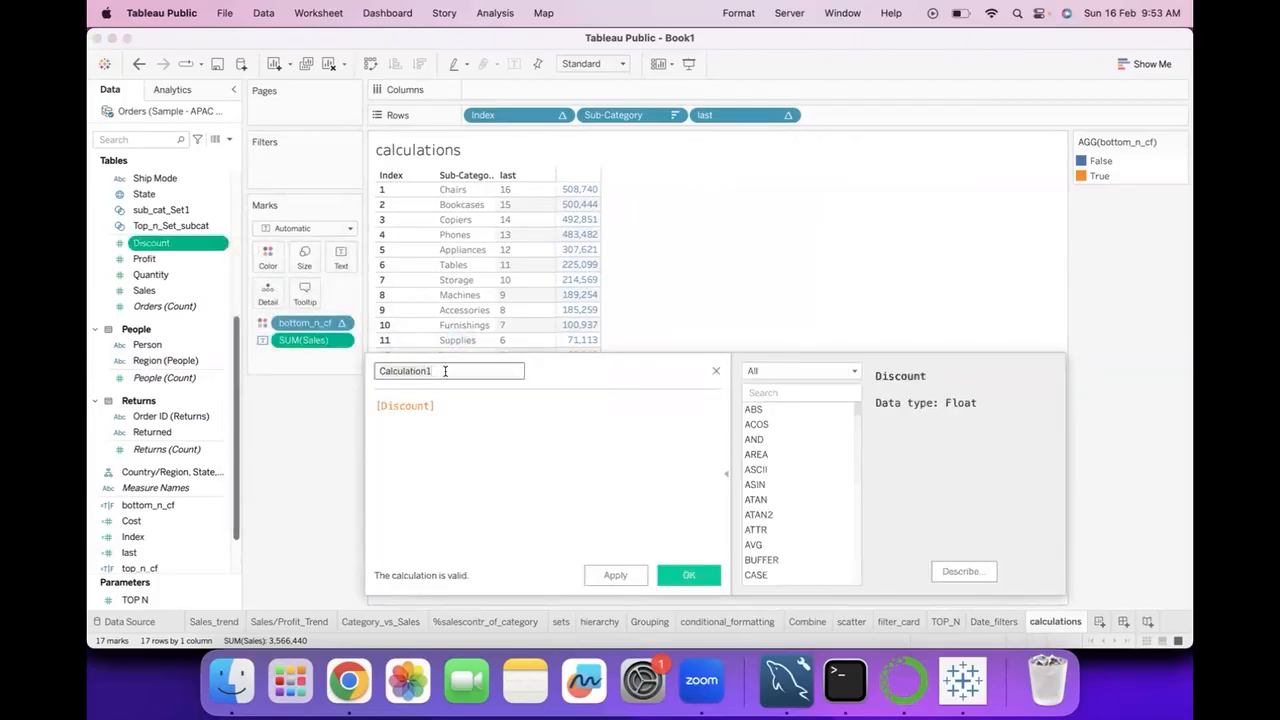
{"action": "type", "text": "top_bottom_n"}
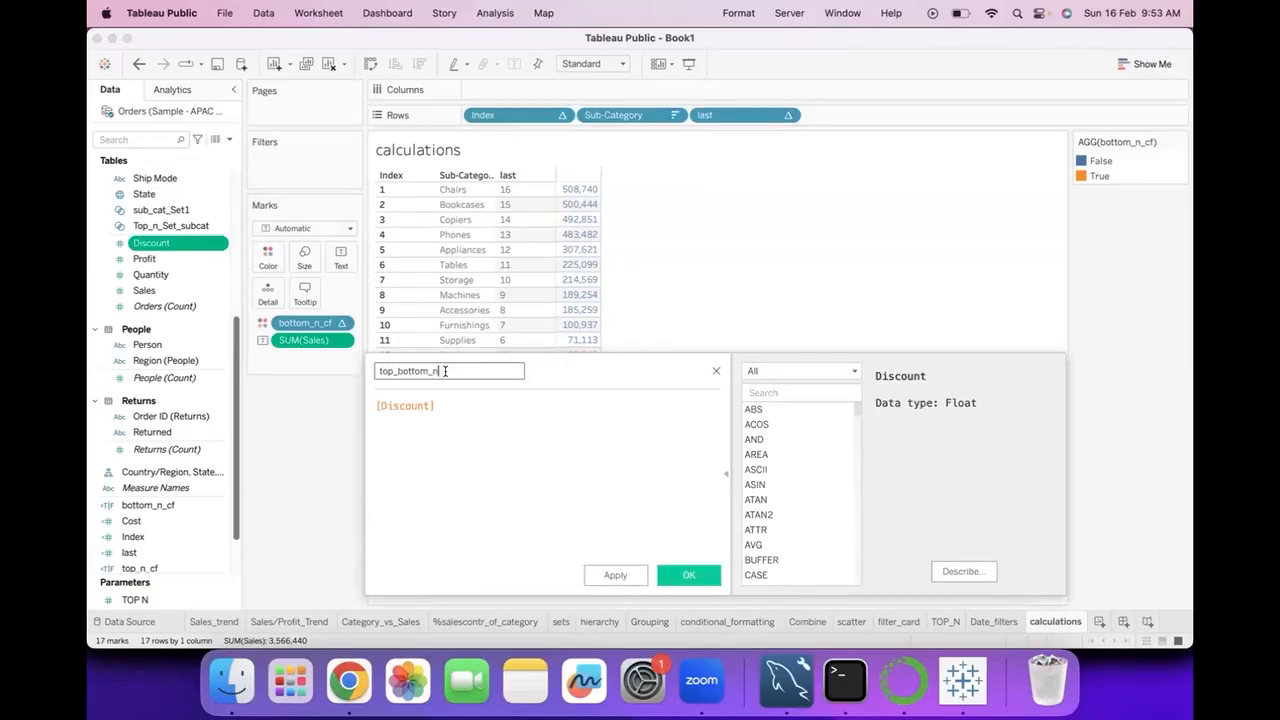
Replace the Discount reference in the top_bottom_n formula with [Index]<=5 AND [last]<5 and save the field.
{"action": "triple_click", "coordinate": [458, 397]}
{"action": "type", "text": "inde"}
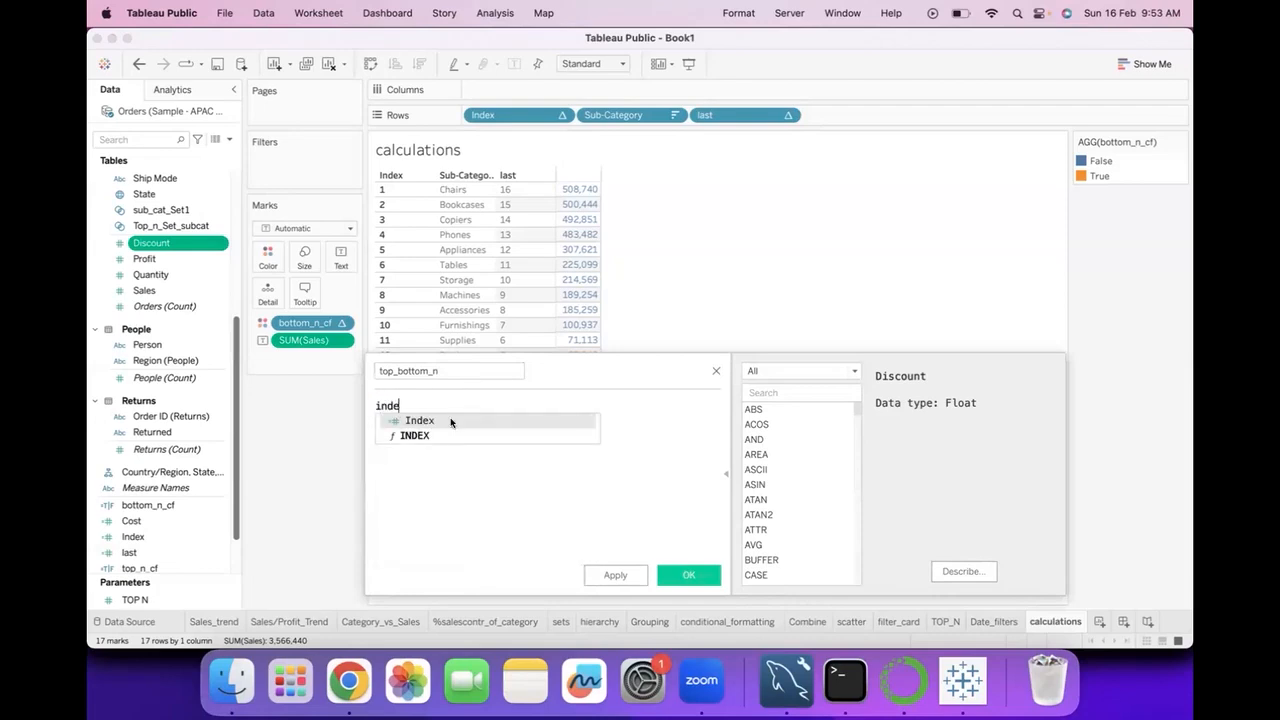
{"action": "left_click", "coordinate": [451, 419]}
{"action": "type", "text": "<=5"}
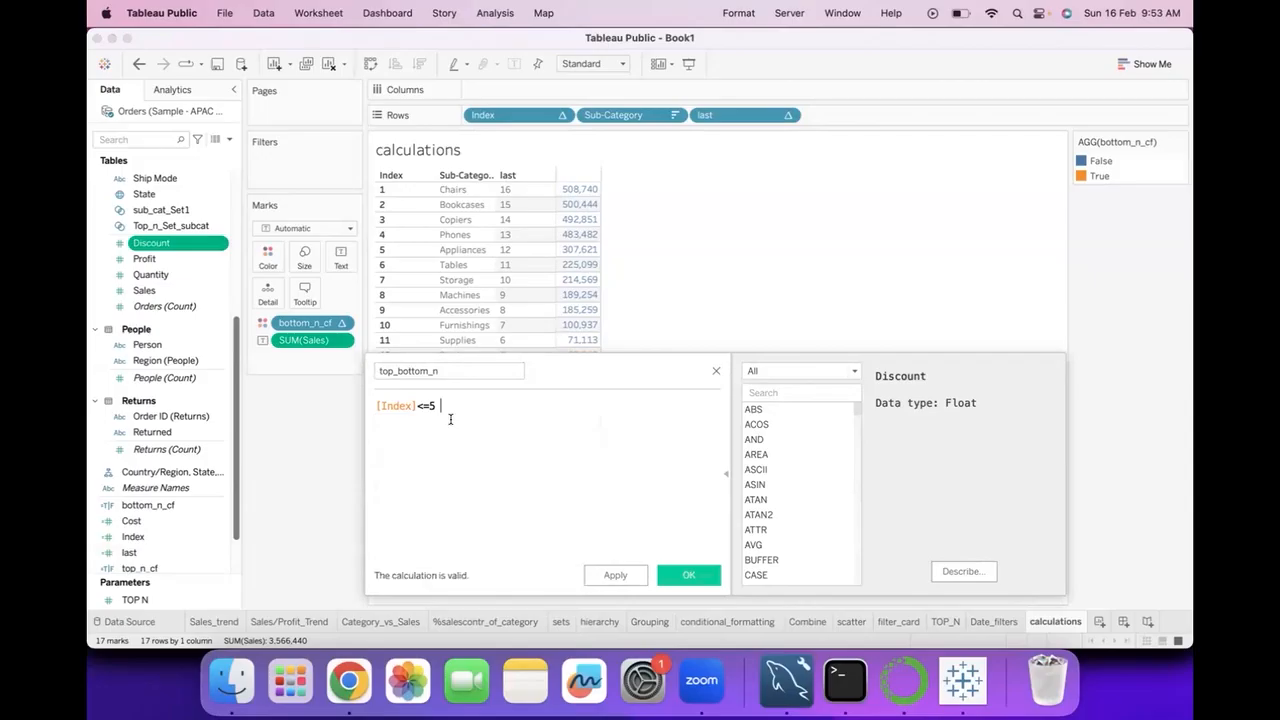
{"action": "type", "text": " an"}
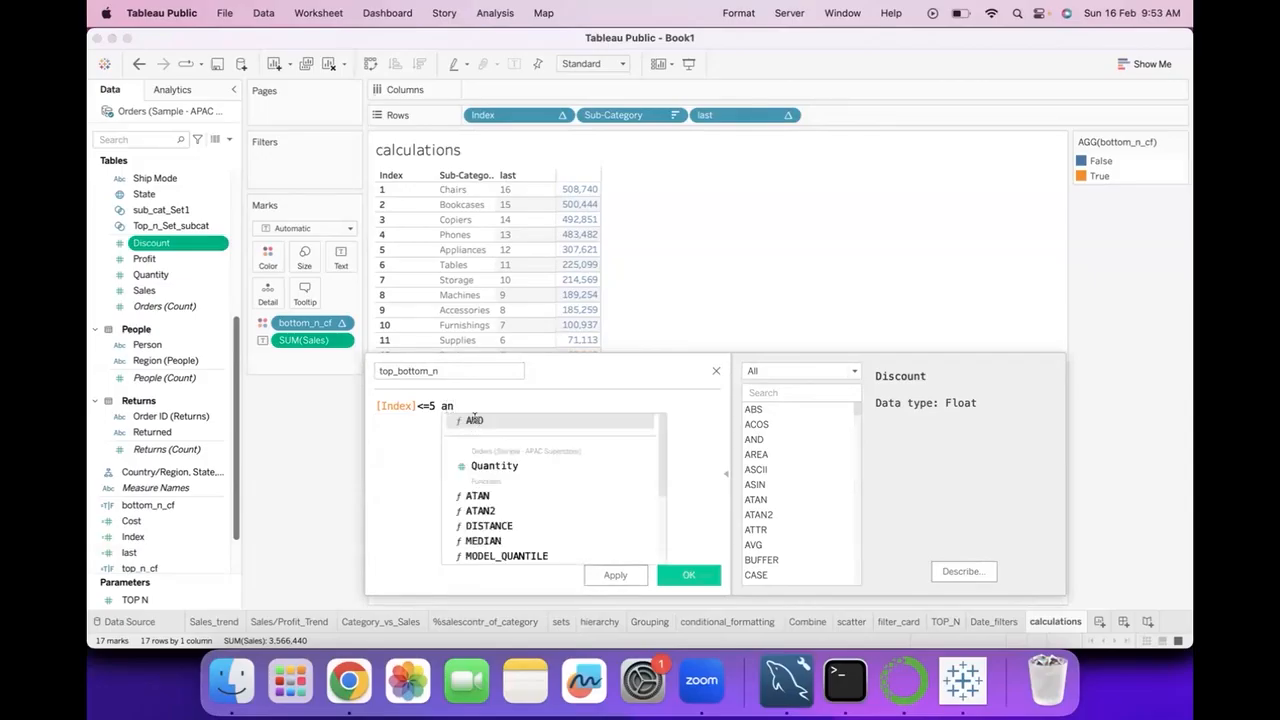
{"action": "key", "text": "Return"}
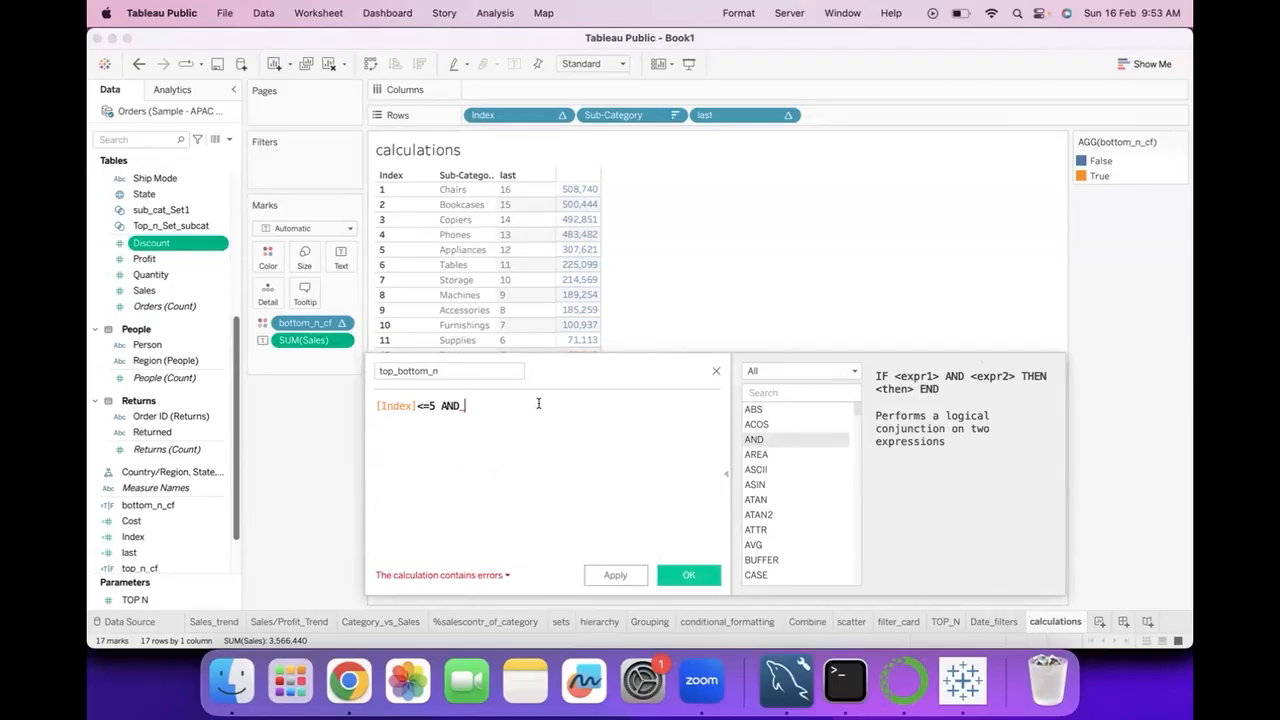
{"action": "type", "text": "las"}
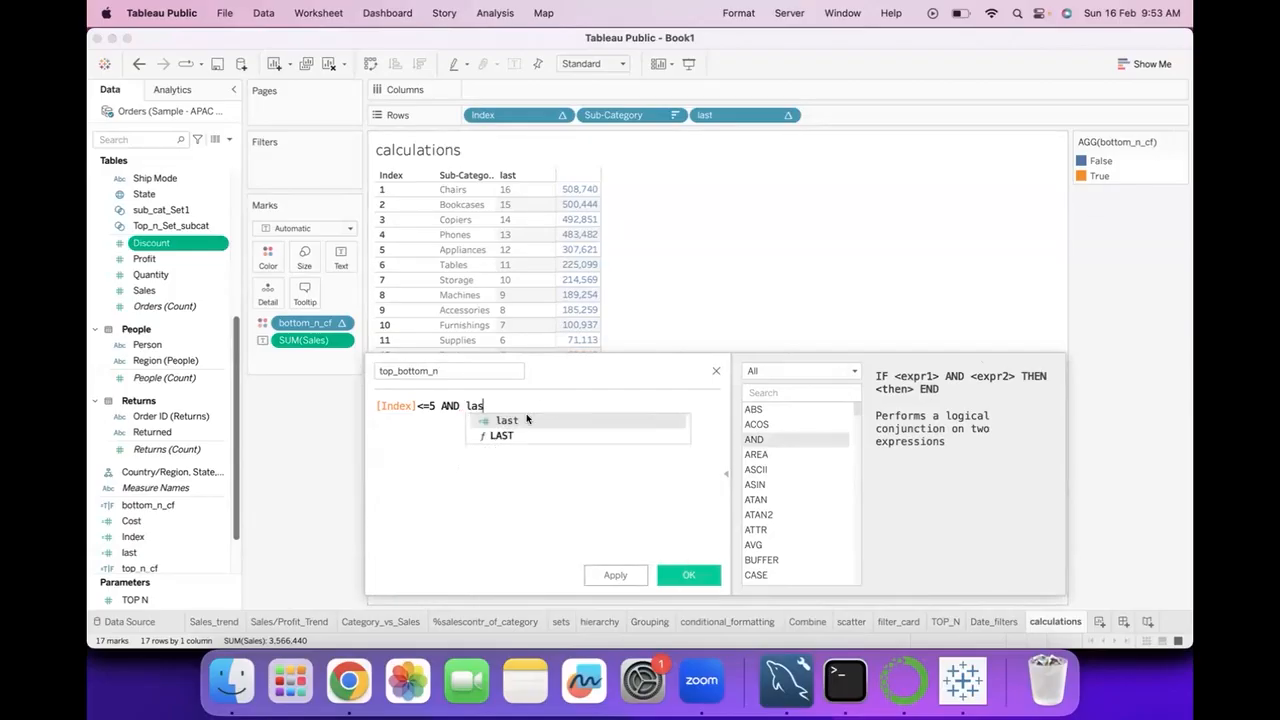
{"action": "left_click", "coordinate": [525, 419]}
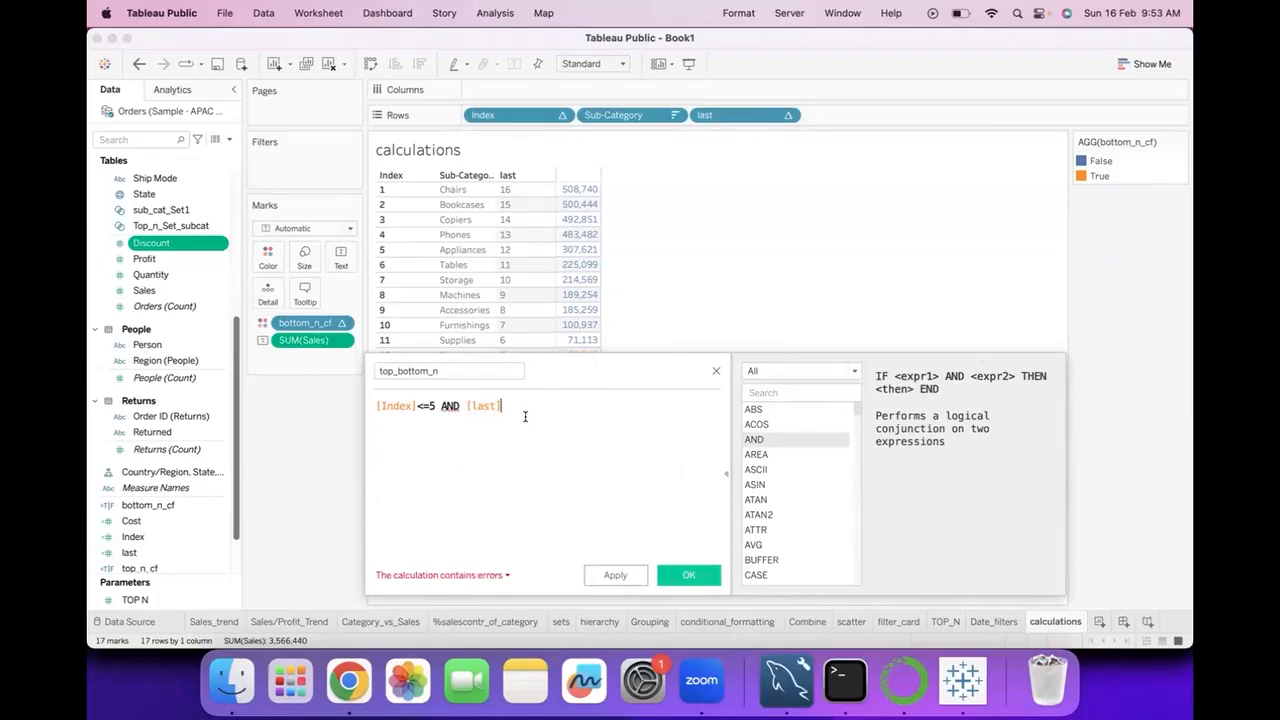
{"action": "type", "text": "<"}
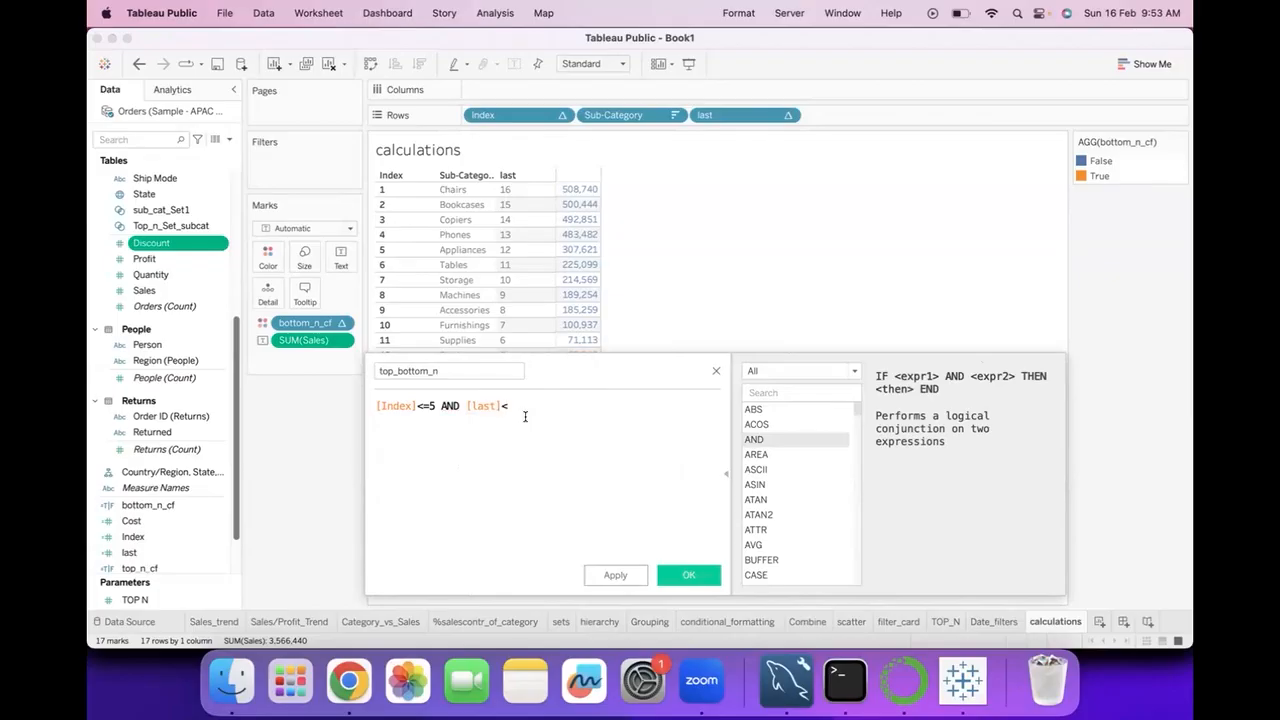
{"action": "type", "text": "5"}
{"action": "left_click", "coordinate": [700, 573]}
Colour the sales values by the top_bottom_n field instead of bottom_n_cf.
{"action": "left_click_drag", "start_coordinate": [163, 548], "coordinate": [270, 252]}
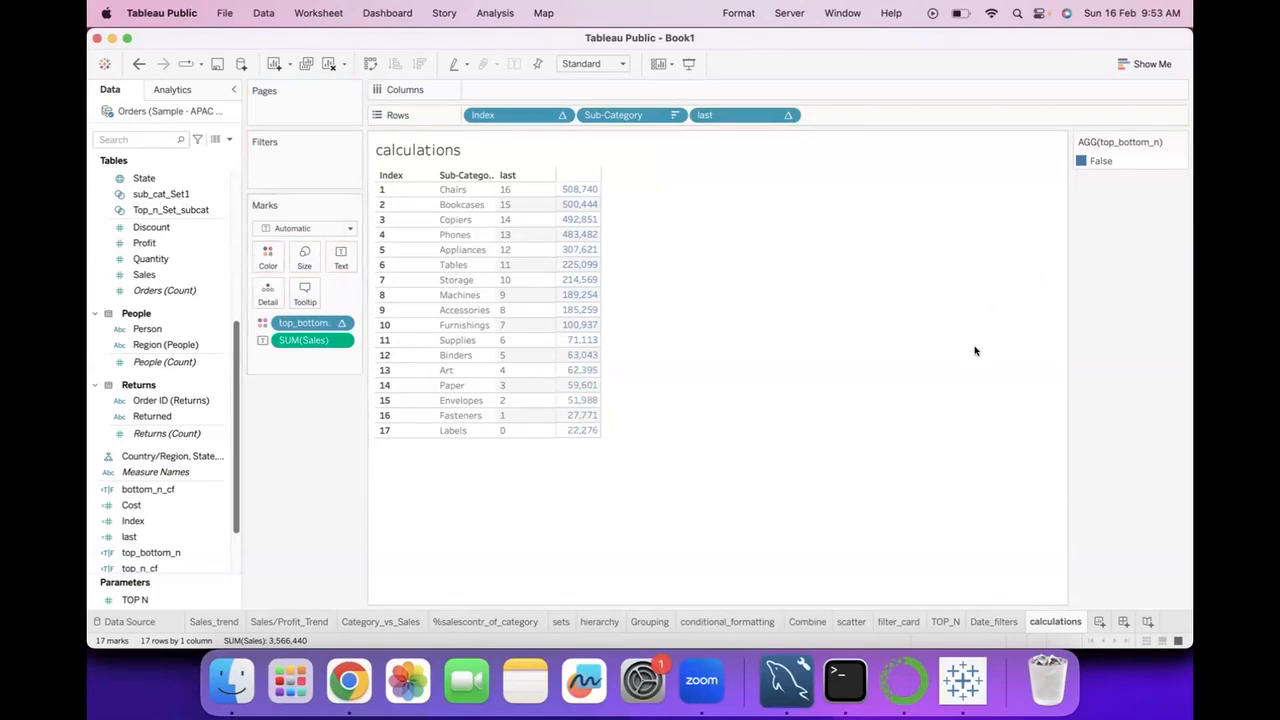
{"action": "left_click", "coordinate": [342, 322]}
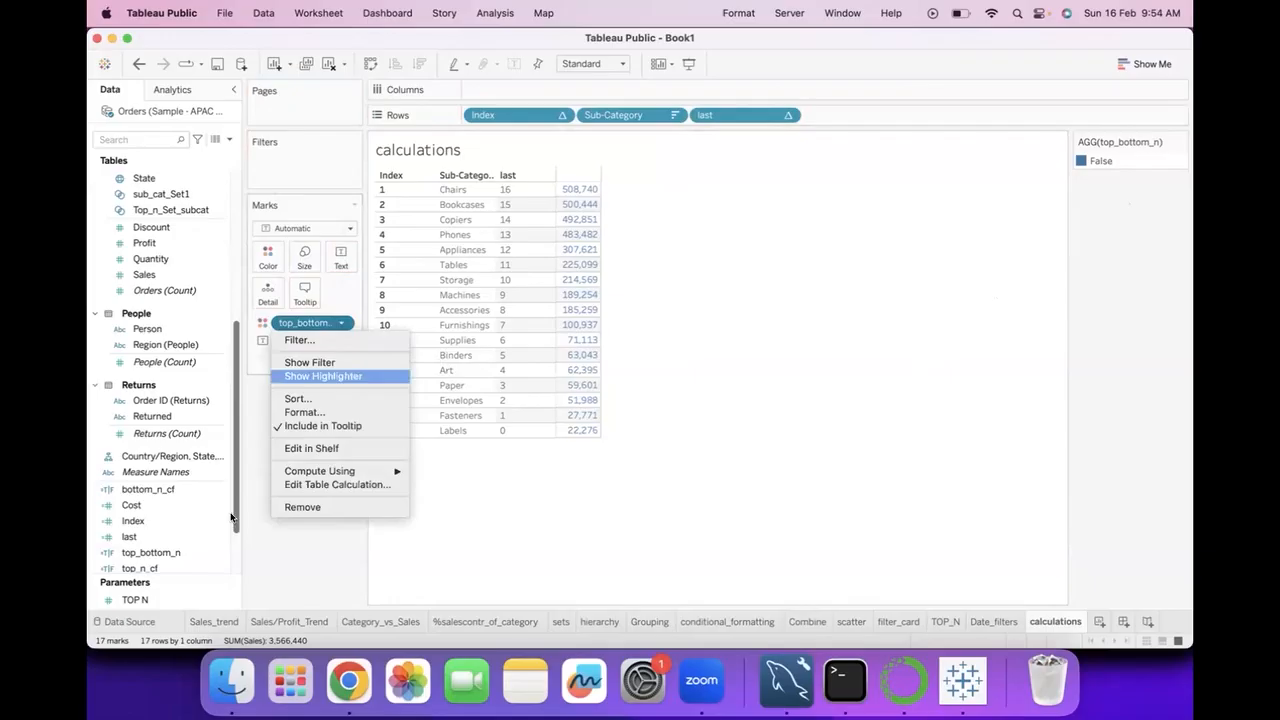
{"action": "left_click", "coordinate": [265, 560]}
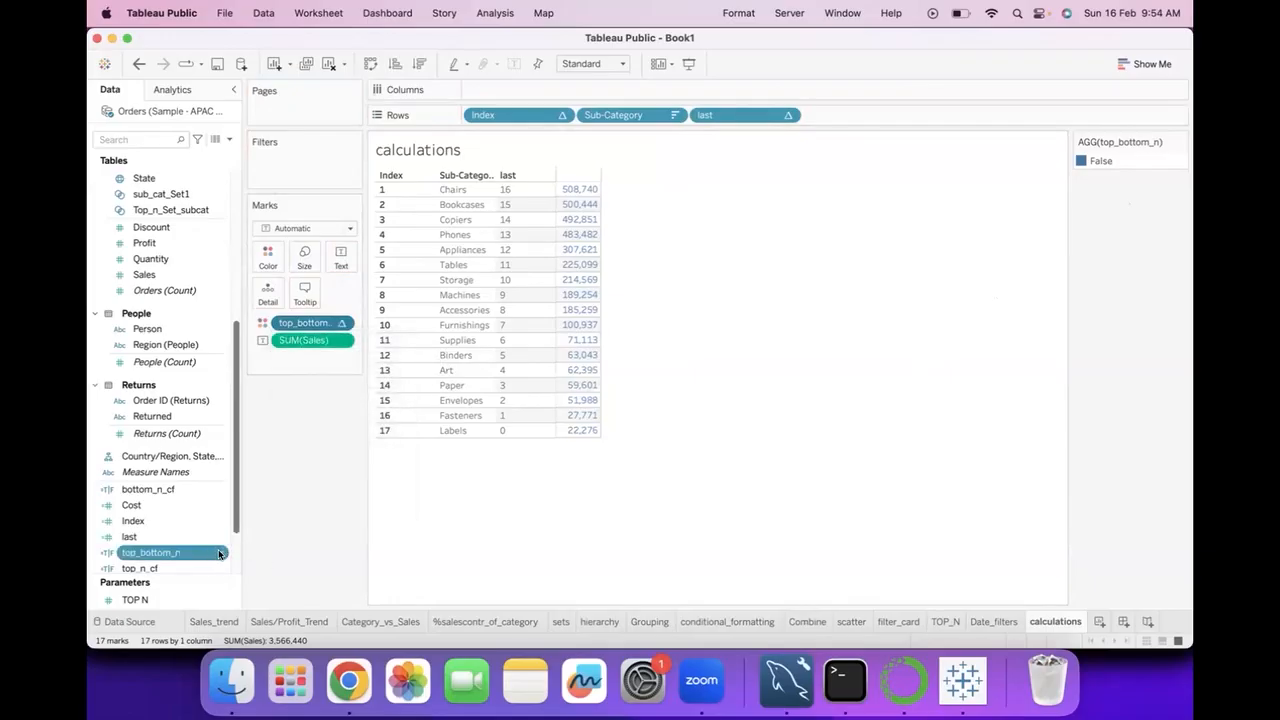
Open the top_bottom_n field for editing and put if in front of its [Index]<=5 AND [last]<5 condition.
{"action": "left_click", "coordinate": [221, 553]}
{"action": "left_click", "coordinate": [269, 352]}
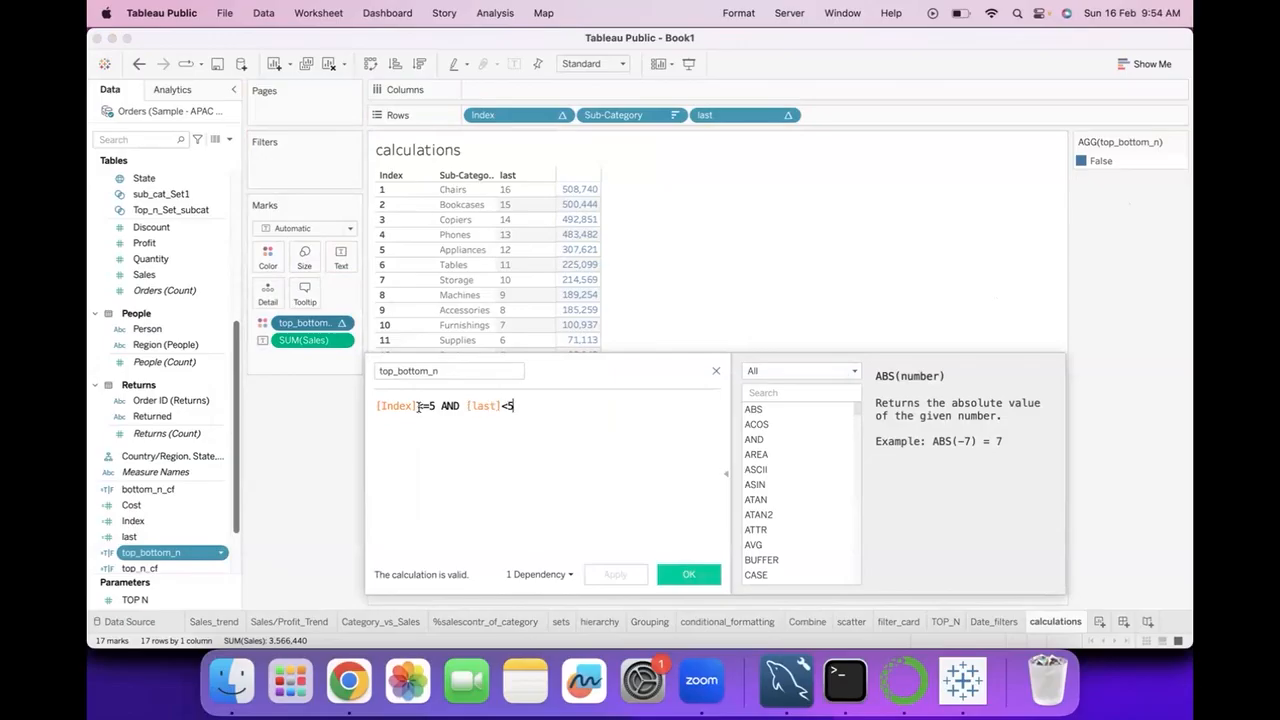
{"action": "key", "text": "BackSpace"}
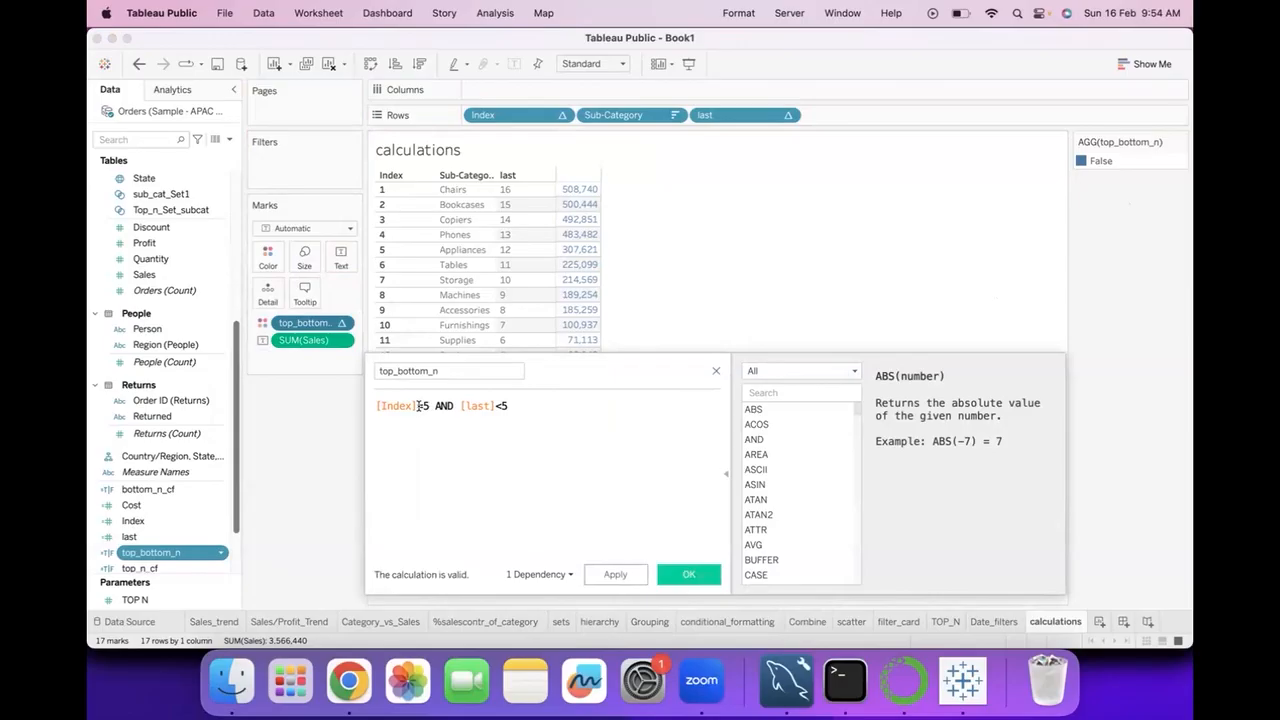
{"action": "type", "text": "="}
{"action": "left_click", "coordinate": [377, 405]}
{"action": "type", "text": "if"}
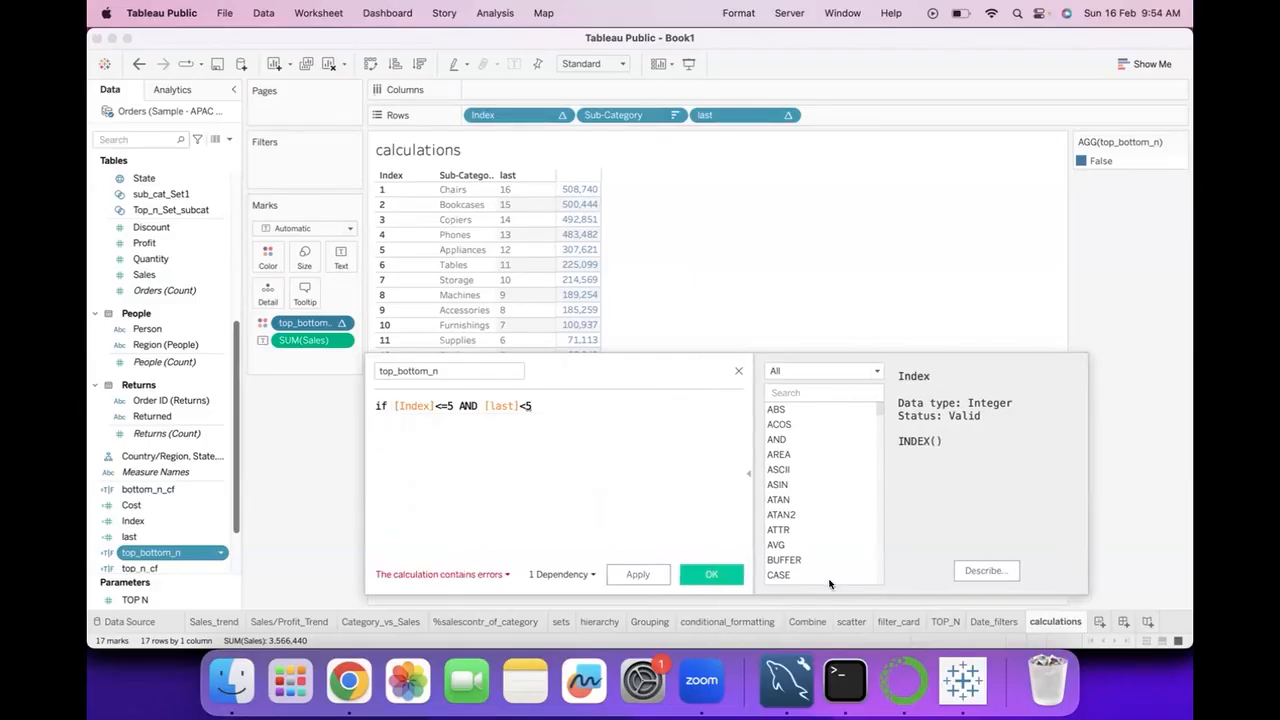
Look up the syntax of the IF function among the logical functions.
{"action": "left_click", "coordinate": [876, 372]}
{"action": "left_click", "coordinate": [782, 445]}
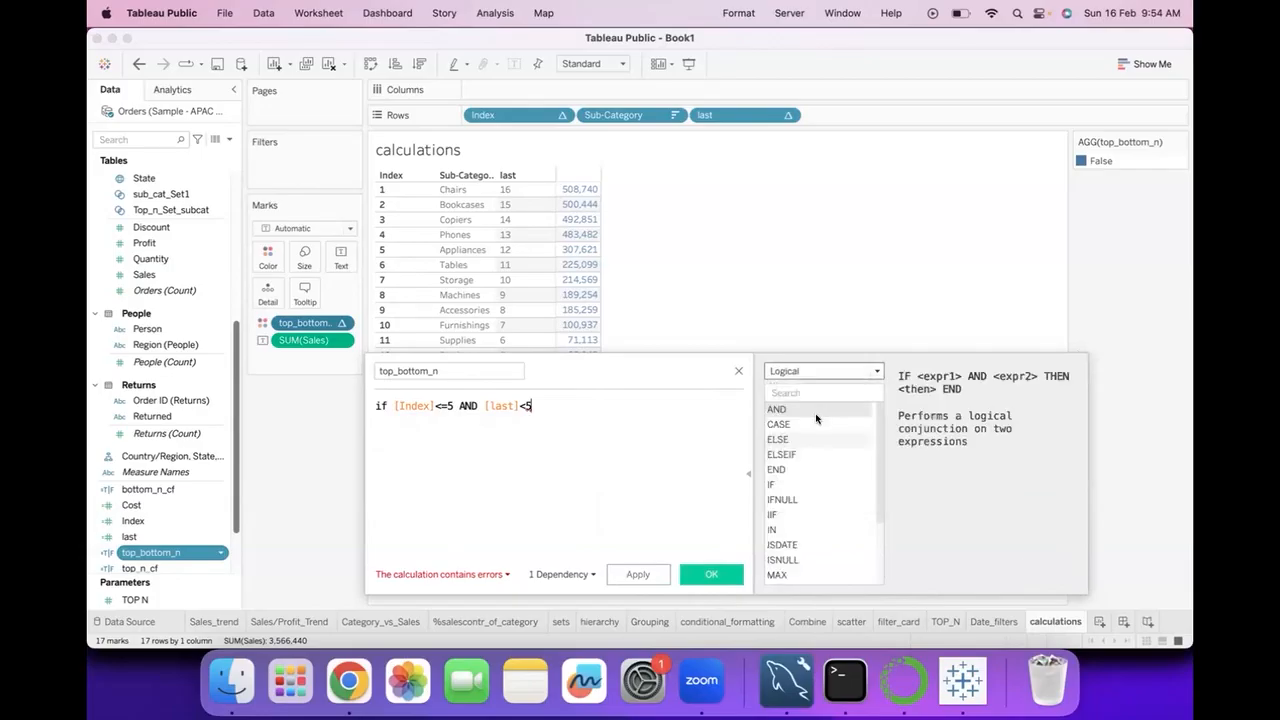
{"action": "left_click", "coordinate": [783, 484]}
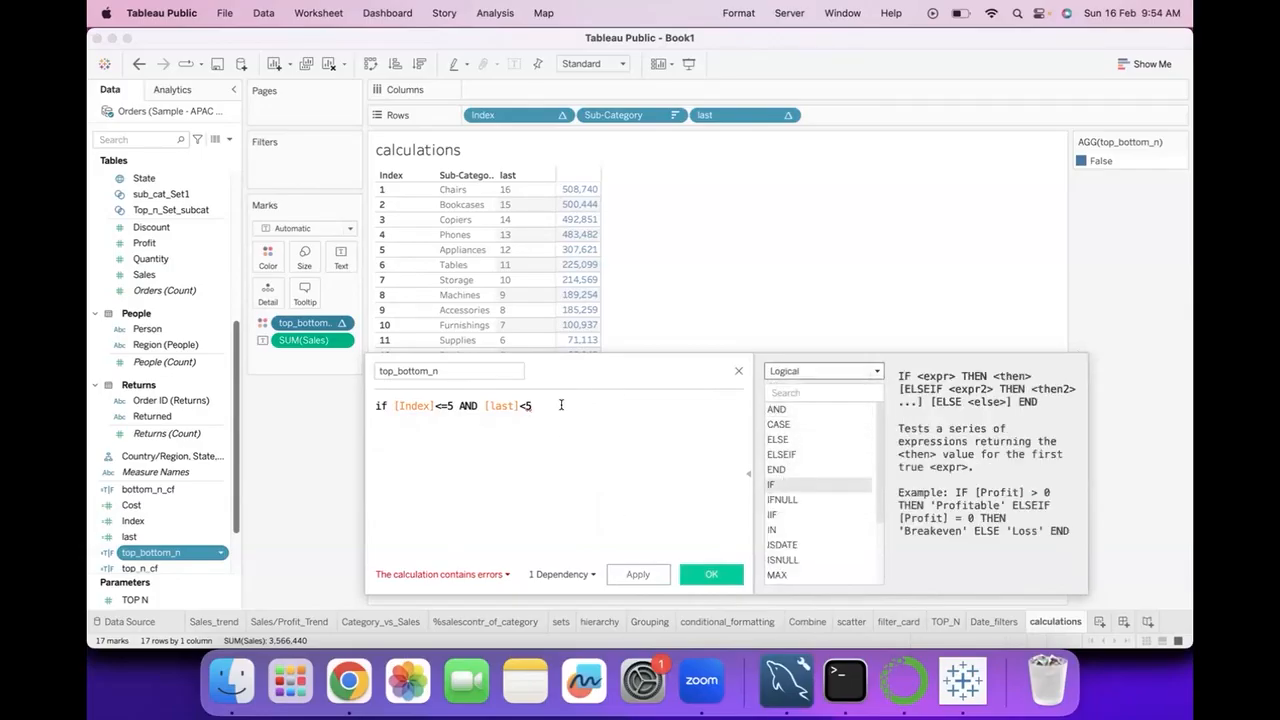
Add a second line reading then TRUE to the top_bottom_n formula.
{"action": "key", "text": "Return"}
{"action": "type", "text": "then T"}
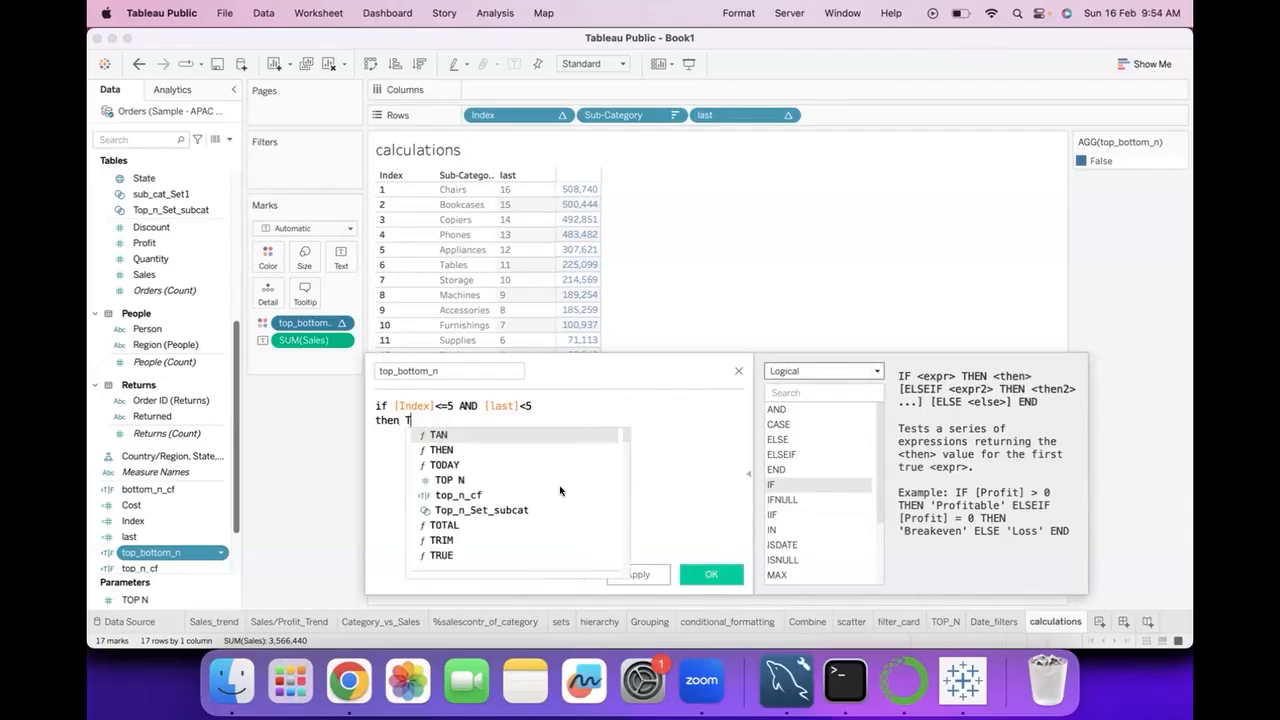
{"action": "type", "text": "r"}
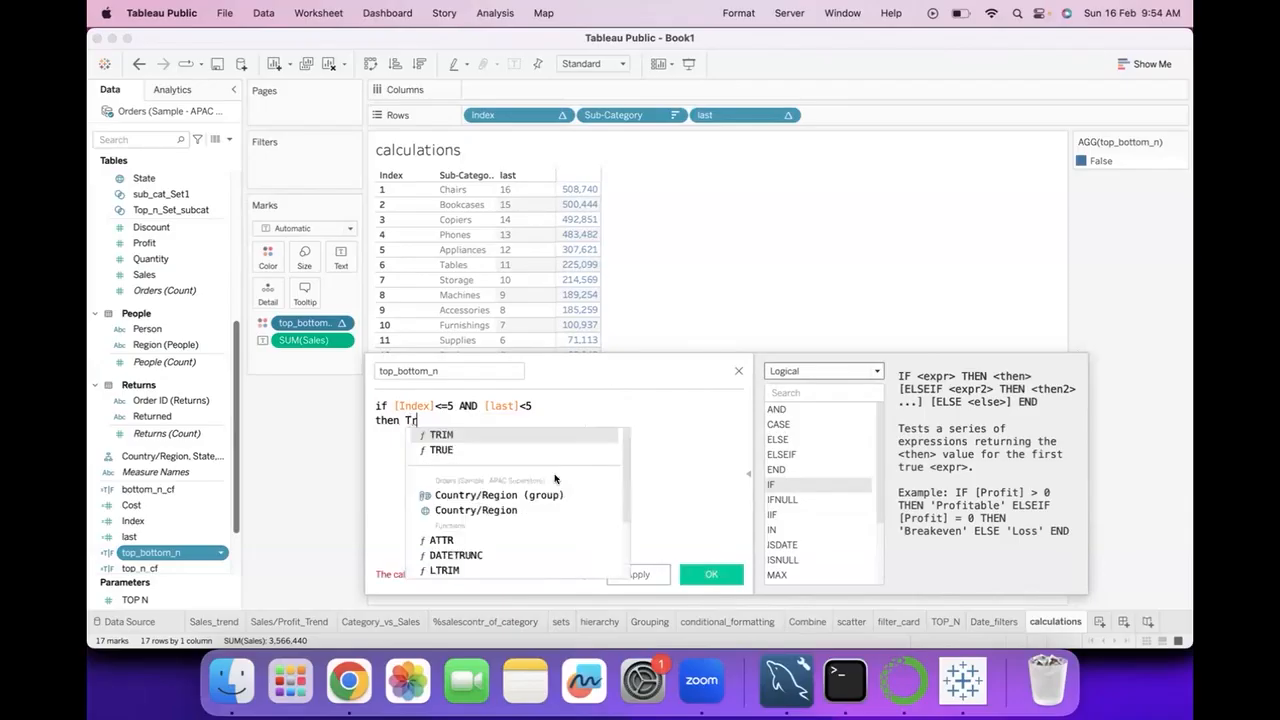
{"action": "left_click", "coordinate": [544, 450]}
{"action": "key", "text": "Return"}
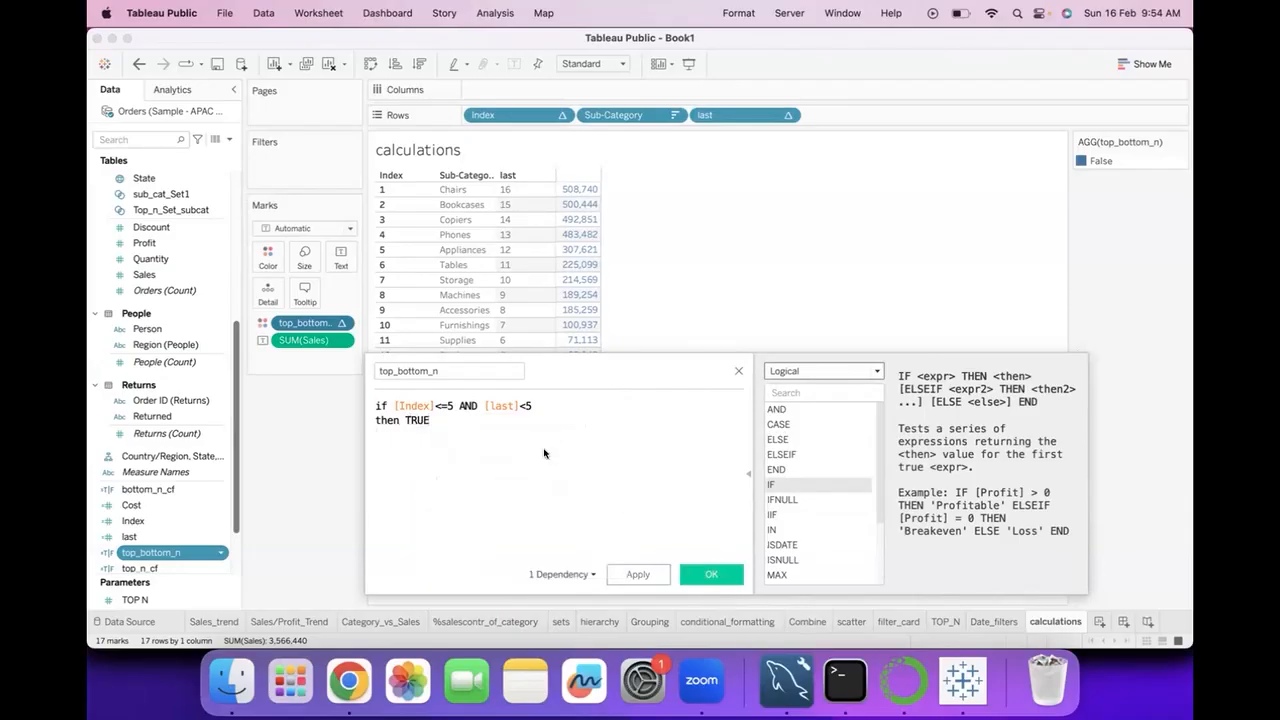
Add a third line reading ELSE FALSE to the formula and try to save the field.
{"action": "type", "text": "else"}
{"action": "key", "text": "Return"}
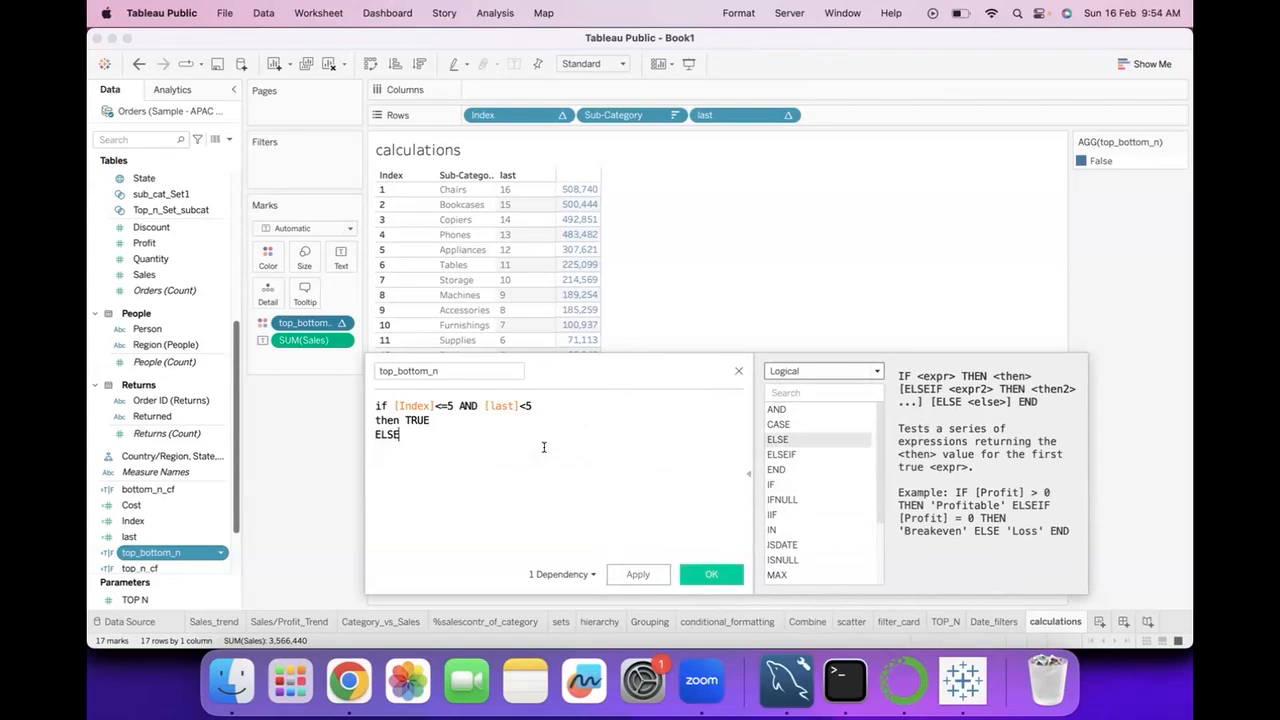
{"action": "type", "text": "False"}
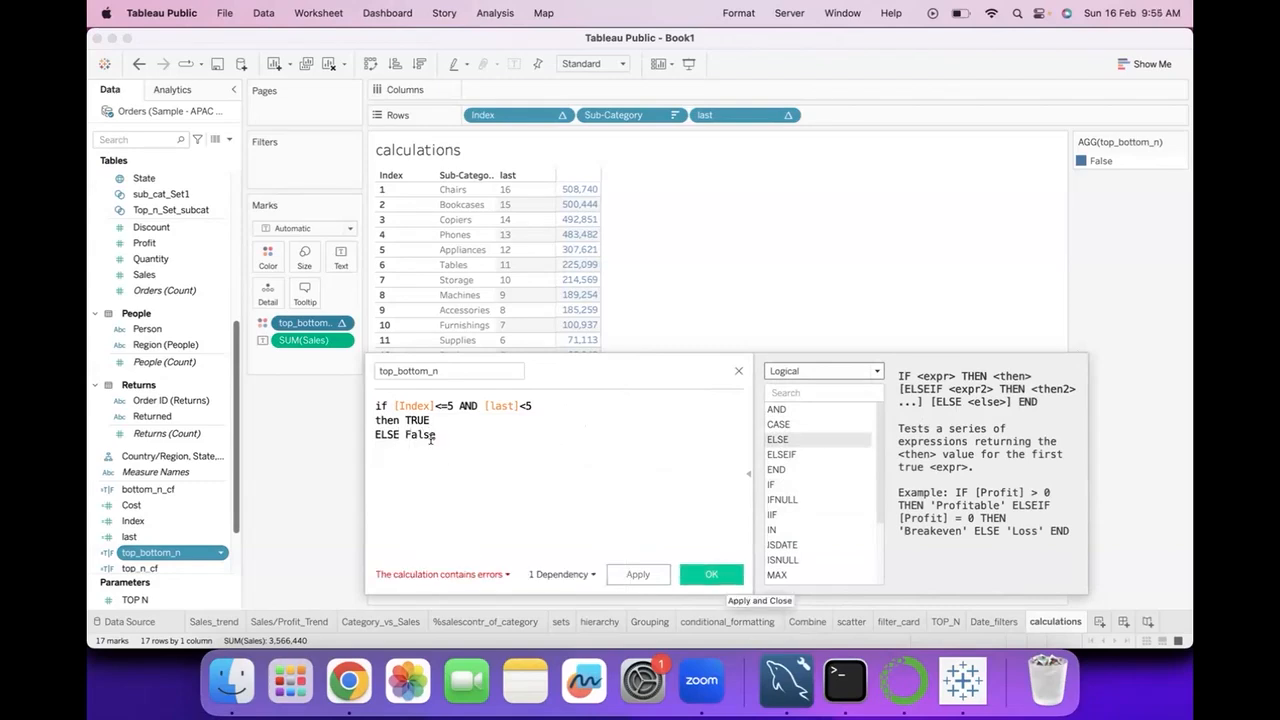
{"action": "key", "text": "BackSpace"}
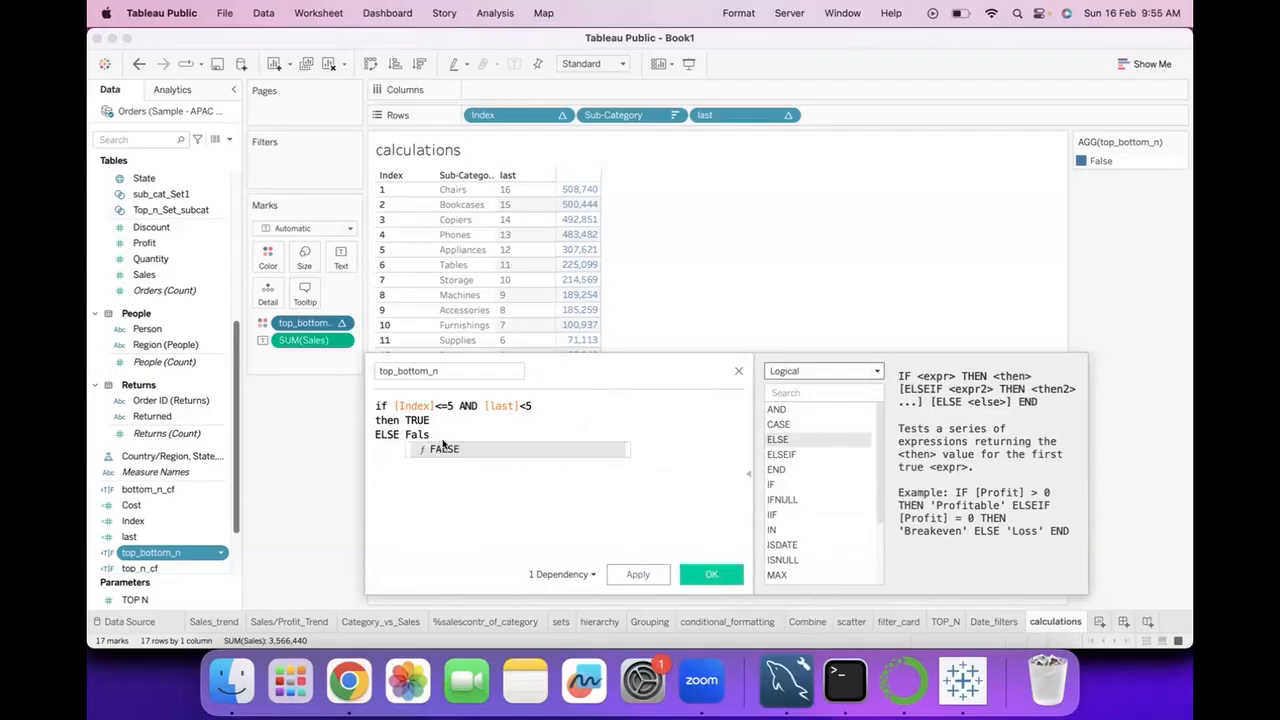
{"action": "left_click", "coordinate": [450, 447]}
{"action": "left_click", "coordinate": [706, 573]}
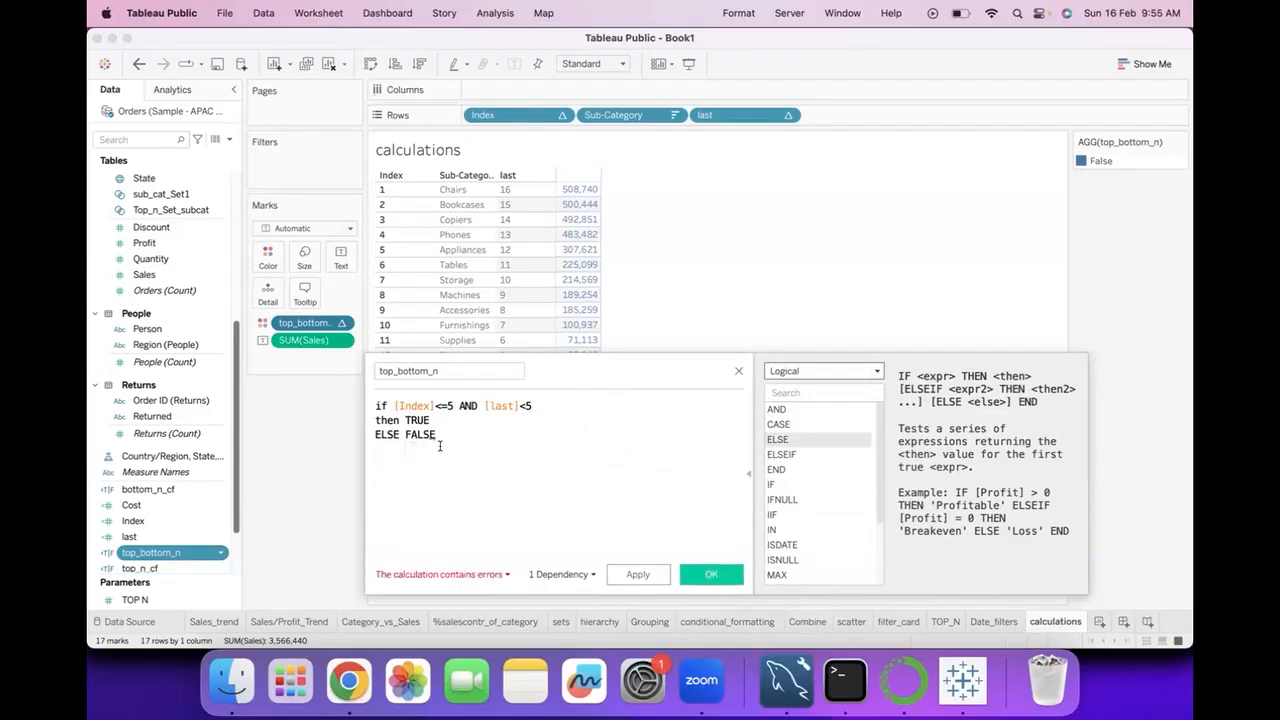
Reduce the top_bottom_n formula to [Index]<=5 AND [last]<5, save it and remove the field from the sales colouring.
{"action": "left_click_drag", "start_coordinate": [442, 436], "coordinate": [344, 400]}
{"action": "key", "text": "BackSpace"}
{"action": "key", "text": "BackSpace"}
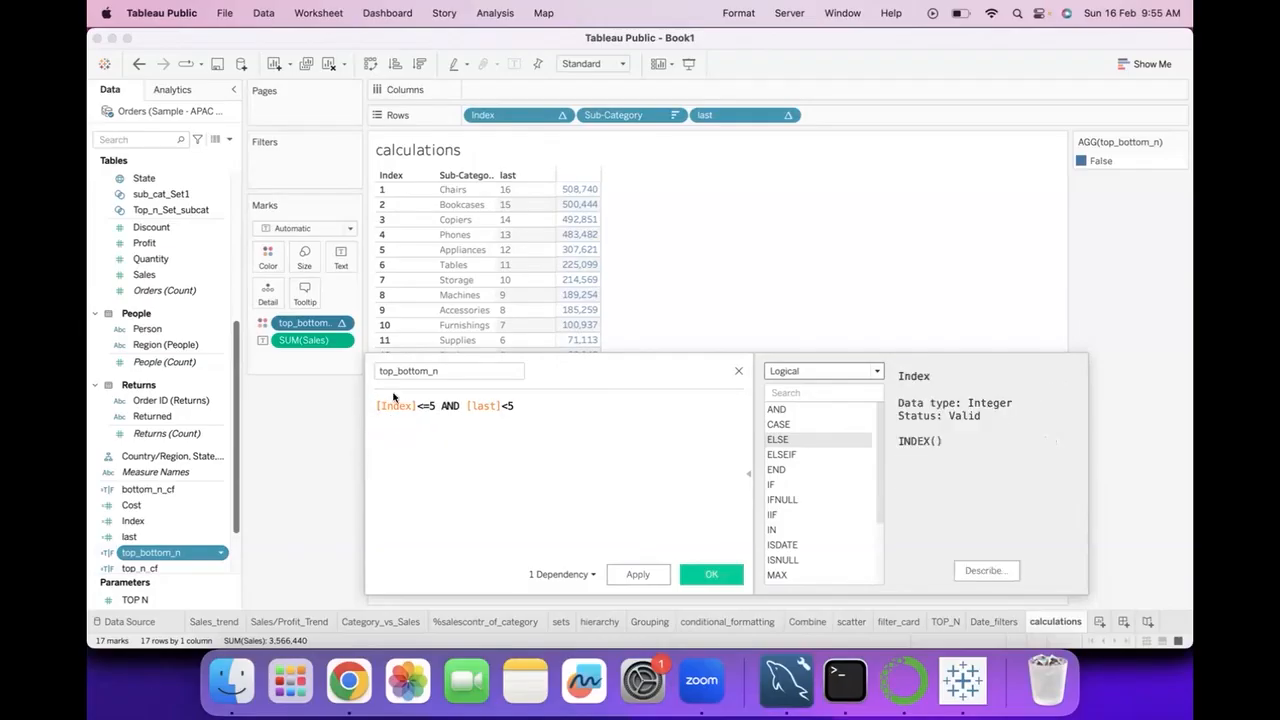
{"action": "left_click", "coordinate": [708, 574]}
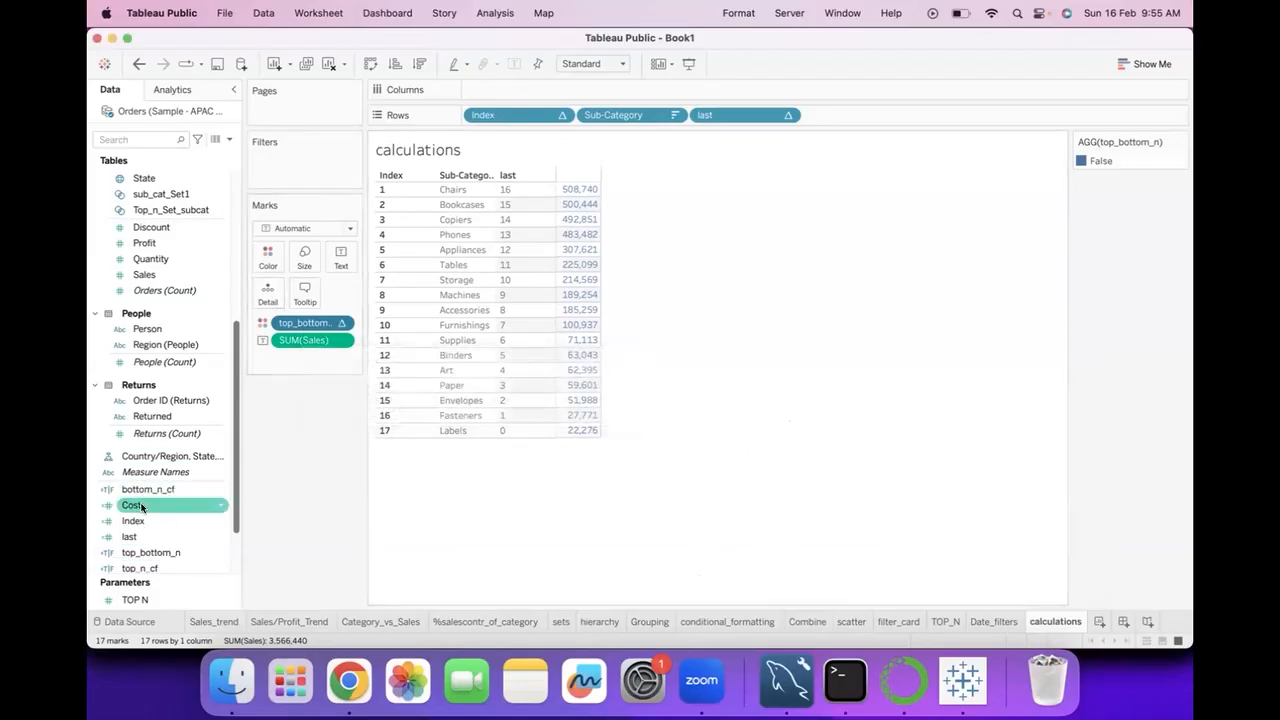
{"action": "left_click_drag", "start_coordinate": [298, 323], "coordinate": [285, 521]}
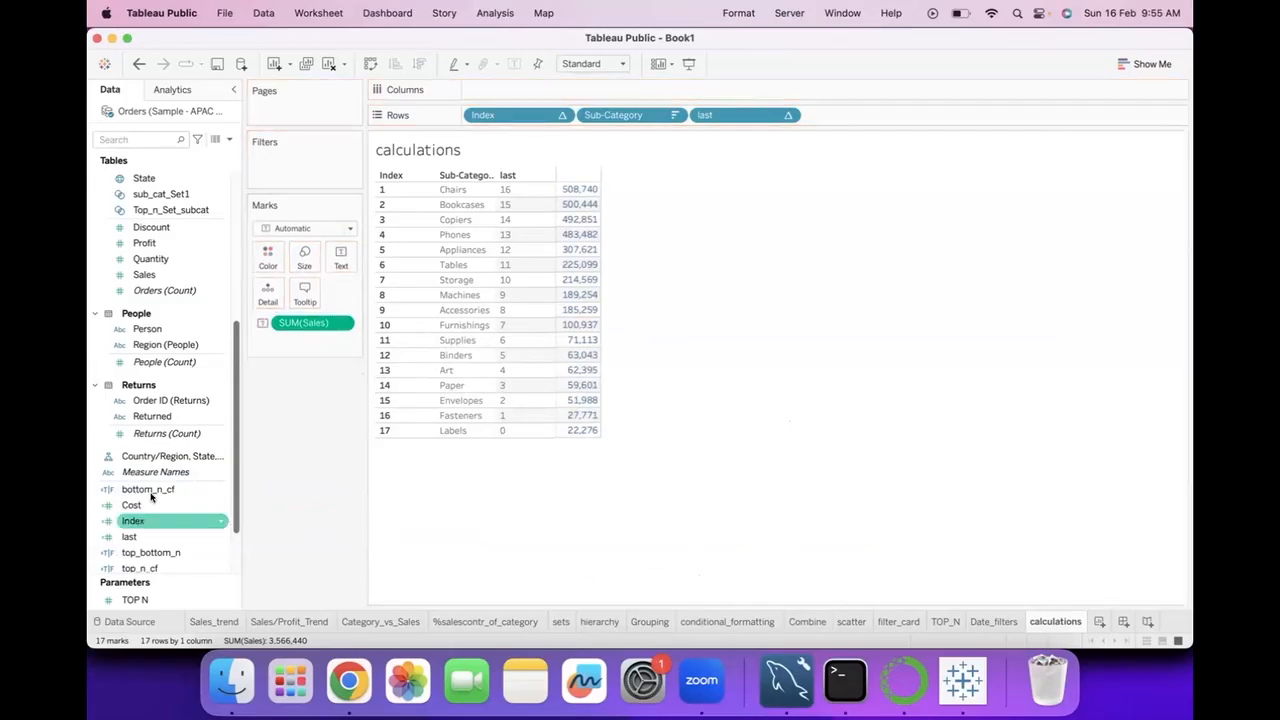
Colour the sales values by the top_bottom_n field.
{"action": "left_click_drag", "start_coordinate": [145, 550], "coordinate": [265, 254]}
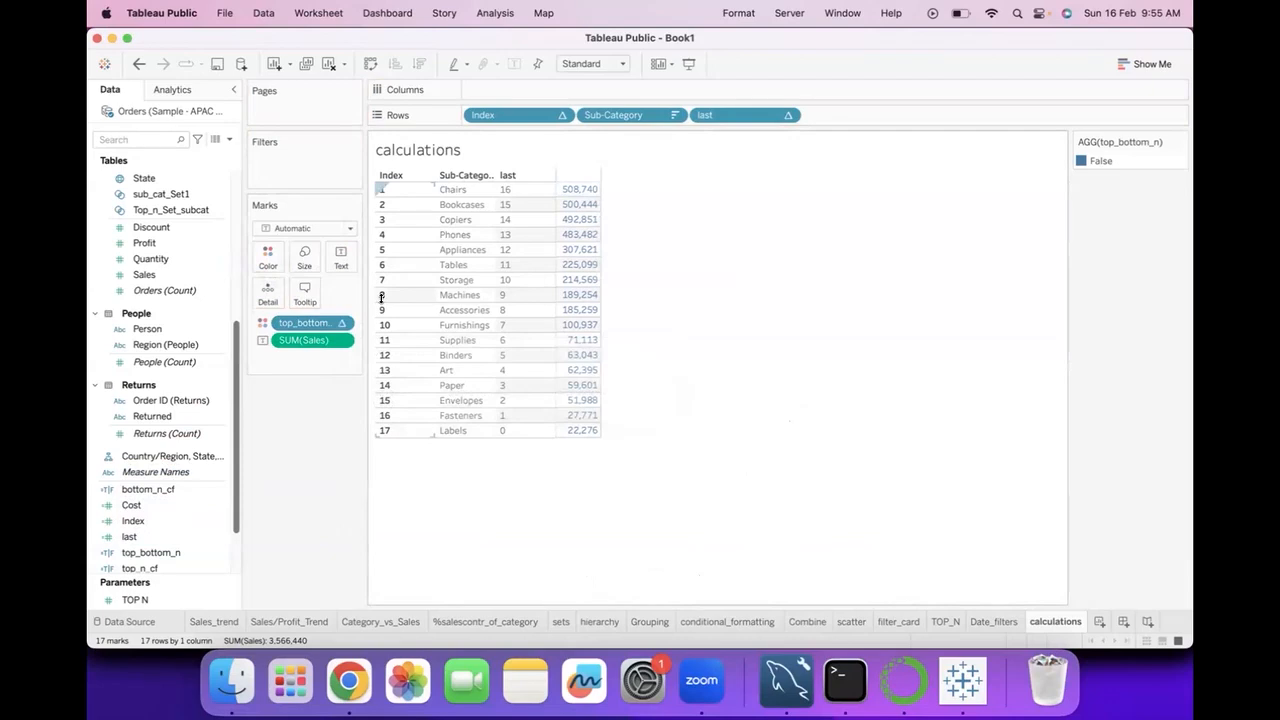
{"action": "left_click", "coordinate": [339, 325]}
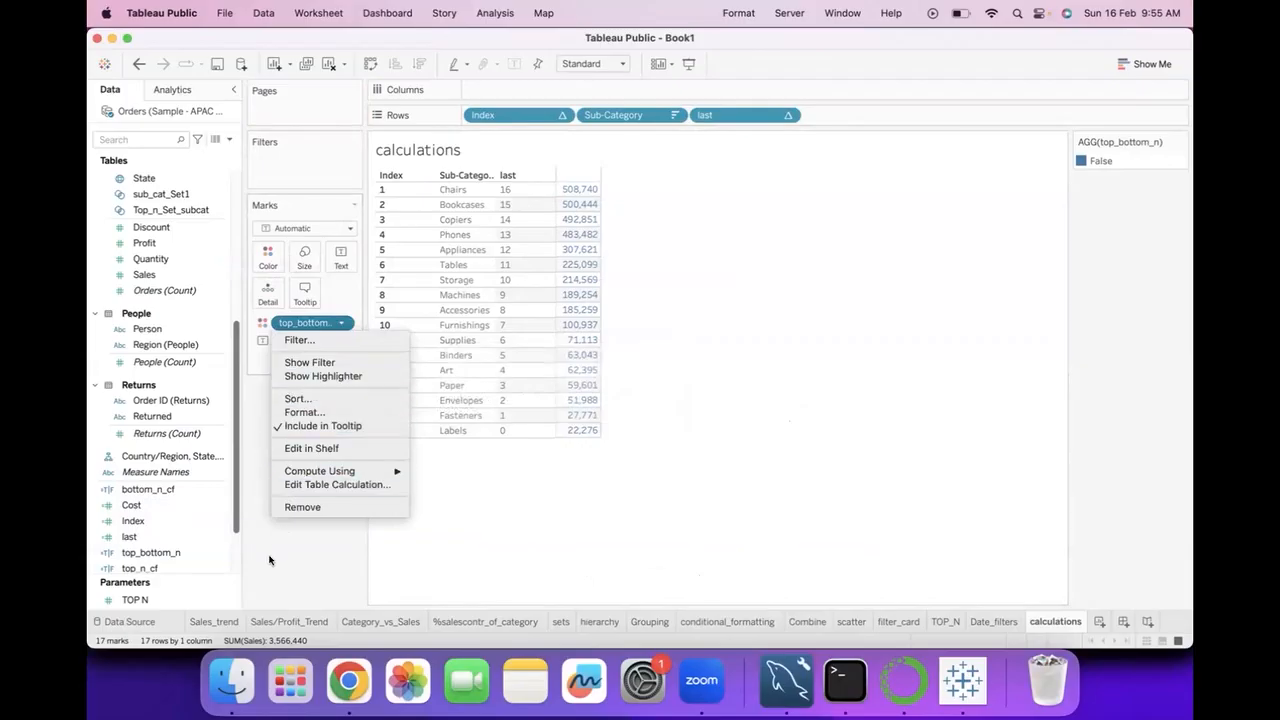
{"action": "left_click", "coordinate": [209, 513]}
Replace AND with OR in the top_bottom_n formula so it reads [Index]<=5 OR [last]<5, and save it.
{"action": "left_click", "coordinate": [221, 490]}
{"action": "left_click", "coordinate": [315, 541]}
{"action": "left_click", "coordinate": [221, 553]}
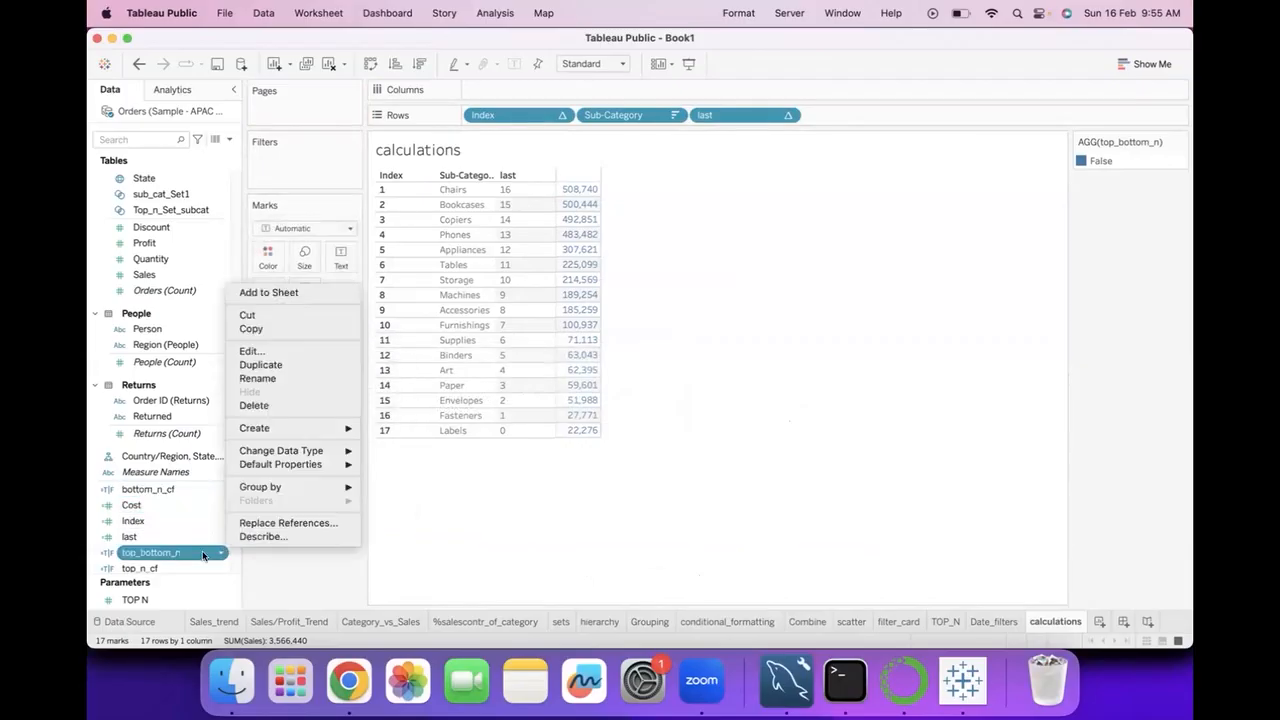
{"action": "left_click", "coordinate": [258, 353]}
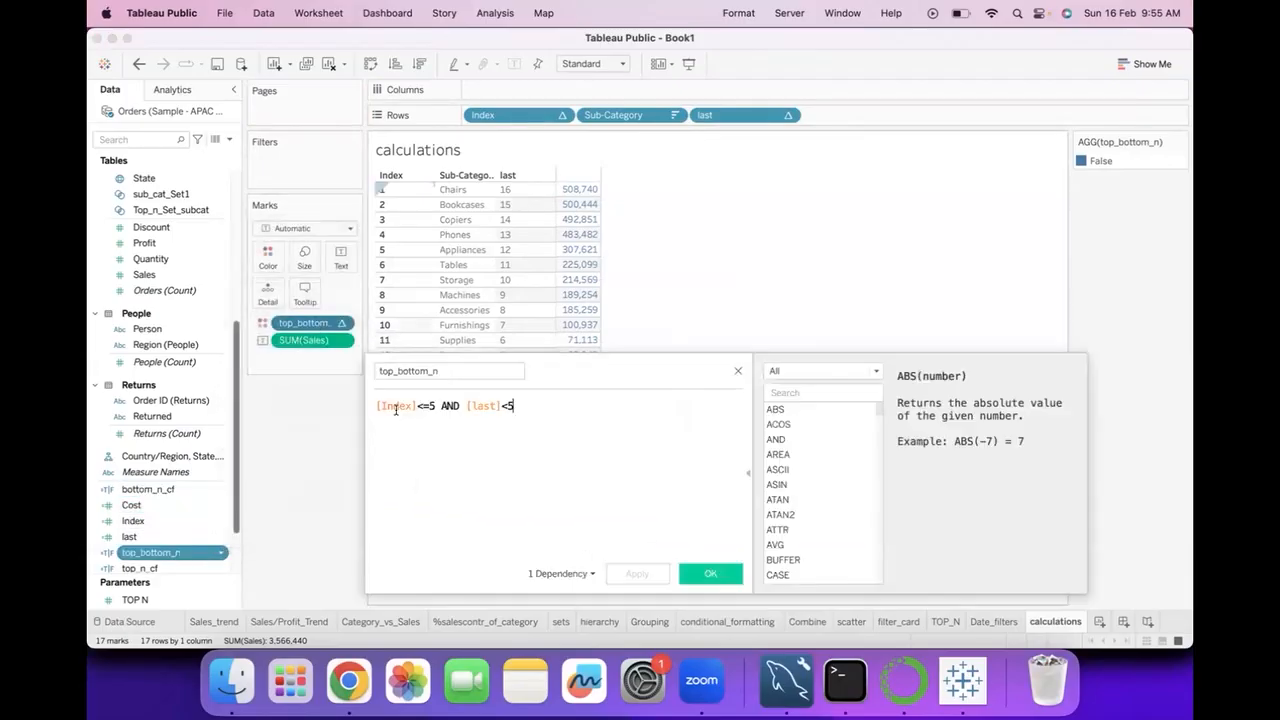
{"action": "double_click", "coordinate": [449, 406]}
{"action": "type", "text": "OR"}
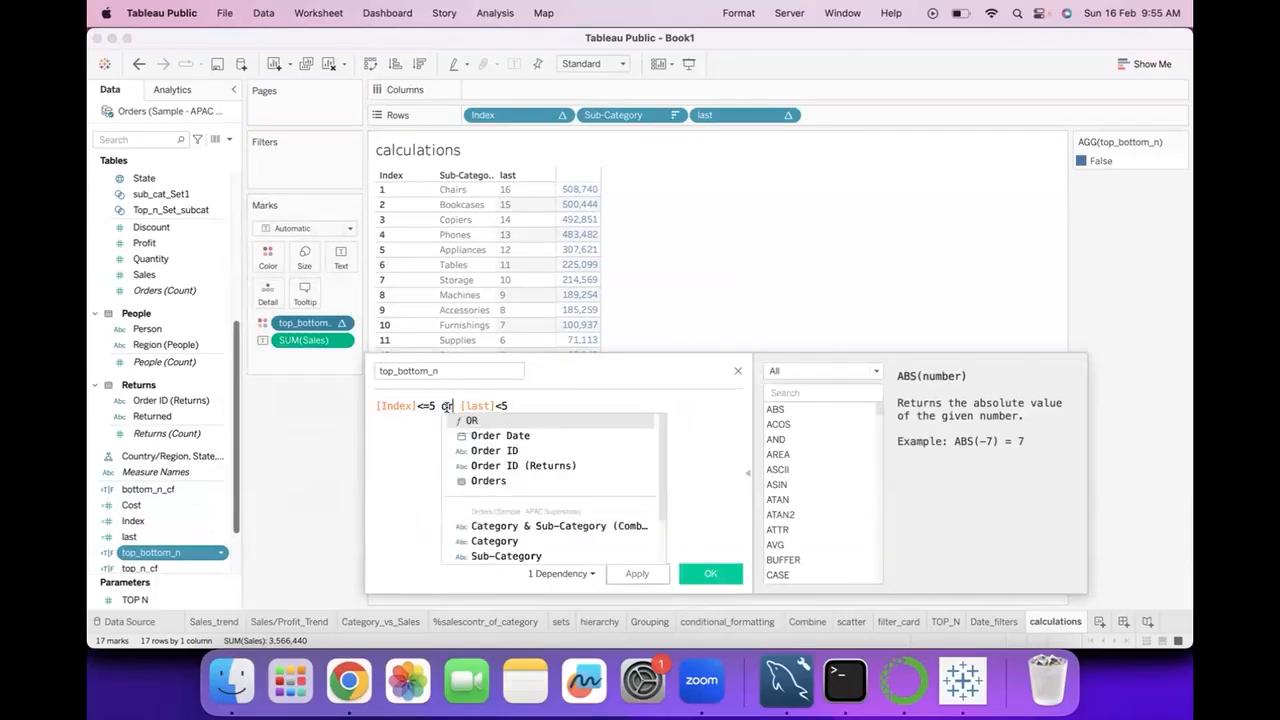
{"action": "left_click", "coordinate": [710, 573]}
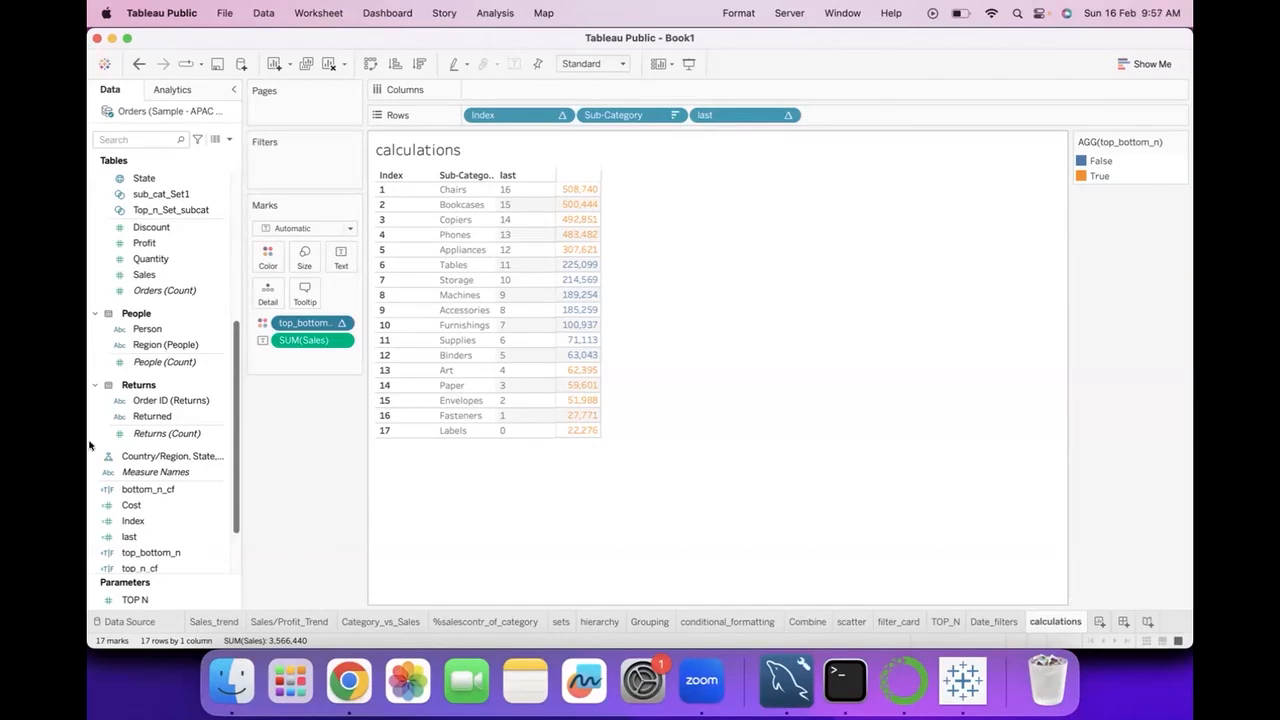
Review the bottom_n_cf formula, list the logical functions beside it, and close the editor without changes.
{"action": "left_click", "coordinate": [223, 488]}
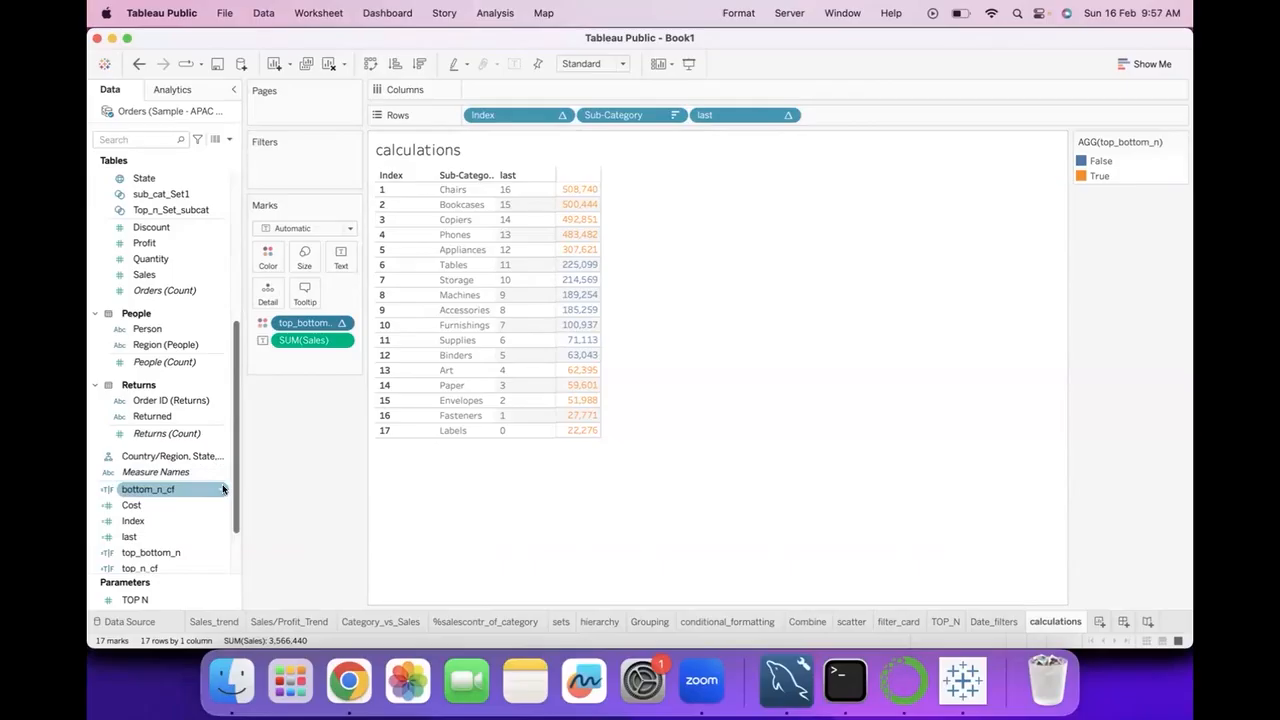
{"action": "right_click", "coordinate": [223, 488]}
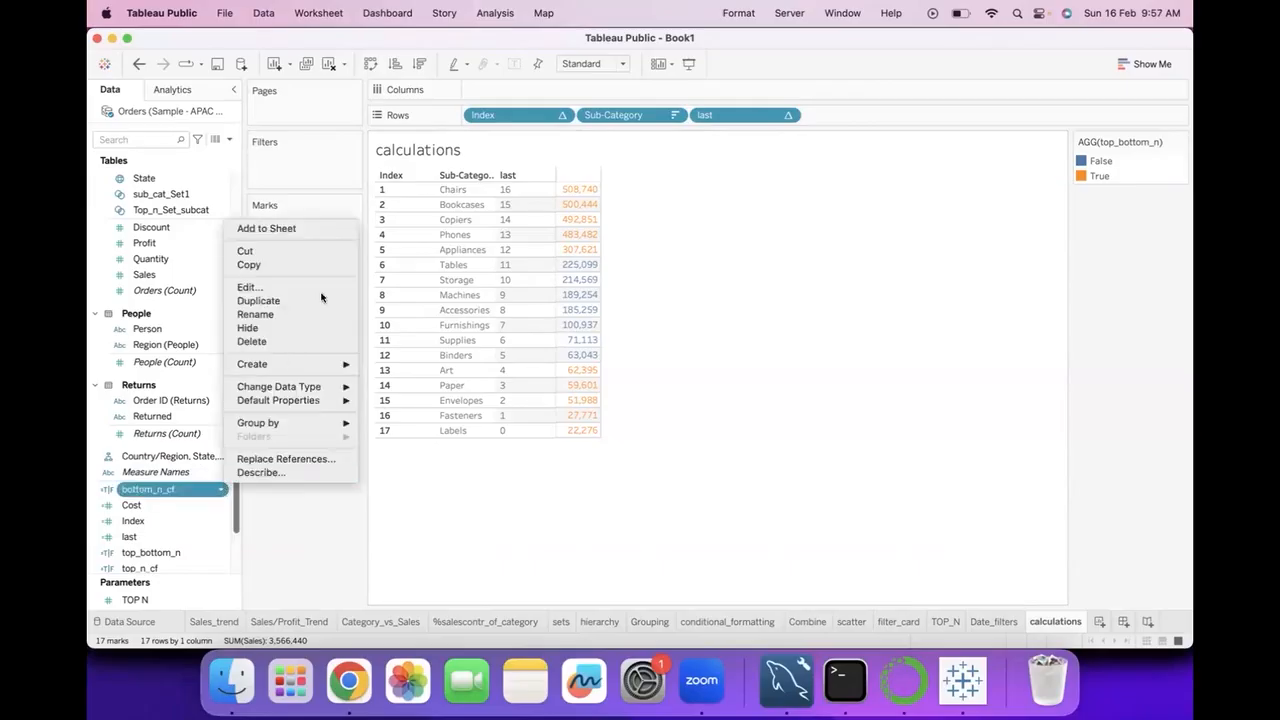
{"action": "left_click", "coordinate": [262, 286]}
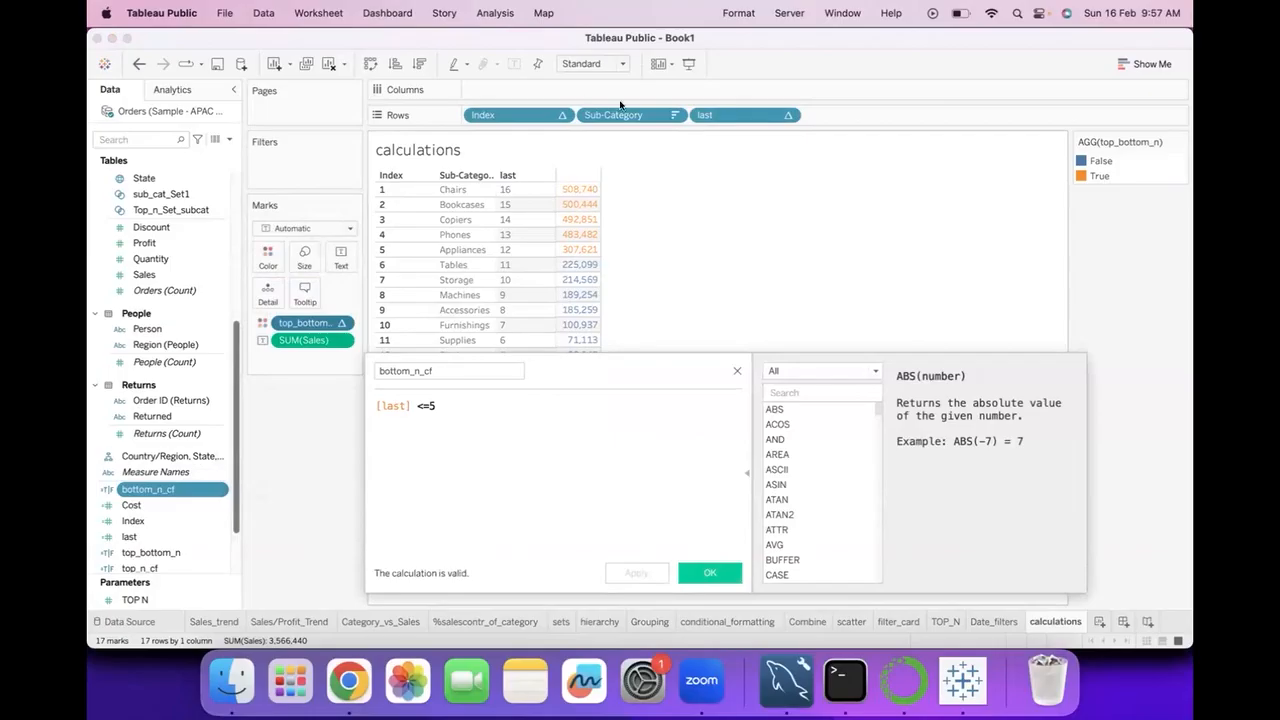
{"action": "left_click", "coordinate": [820, 371]}
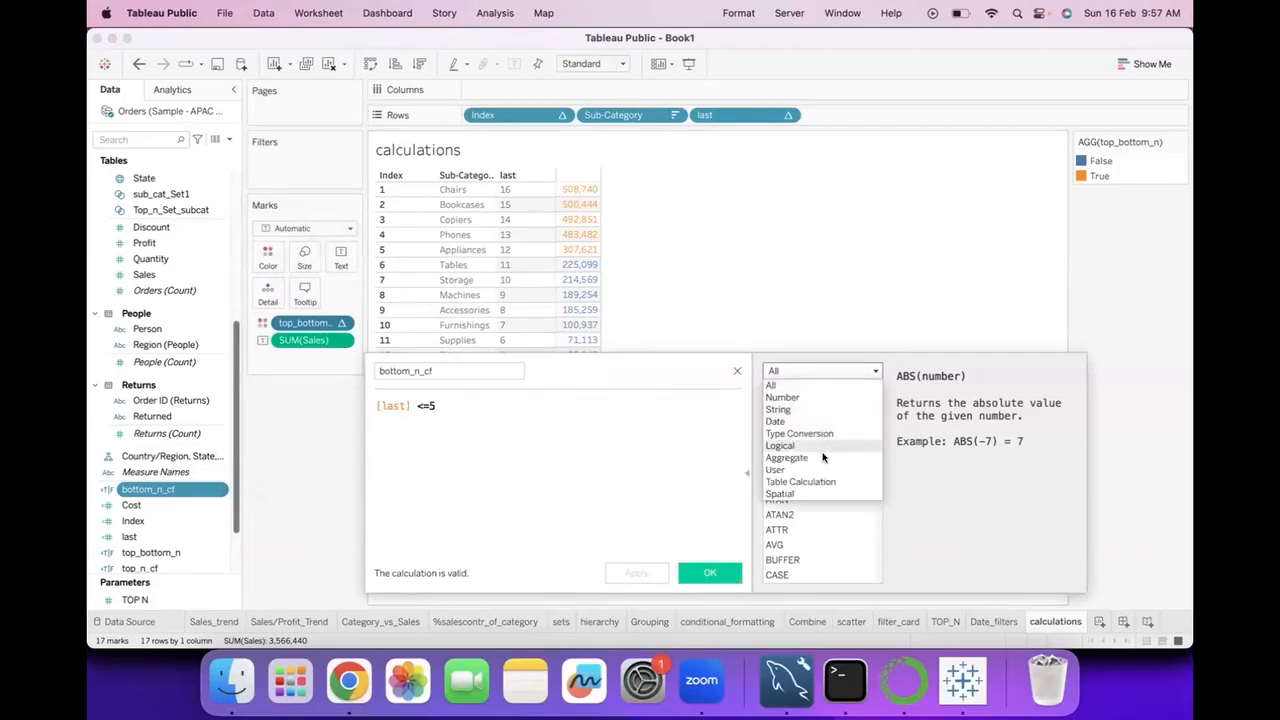
{"action": "left_click", "coordinate": [818, 446]}
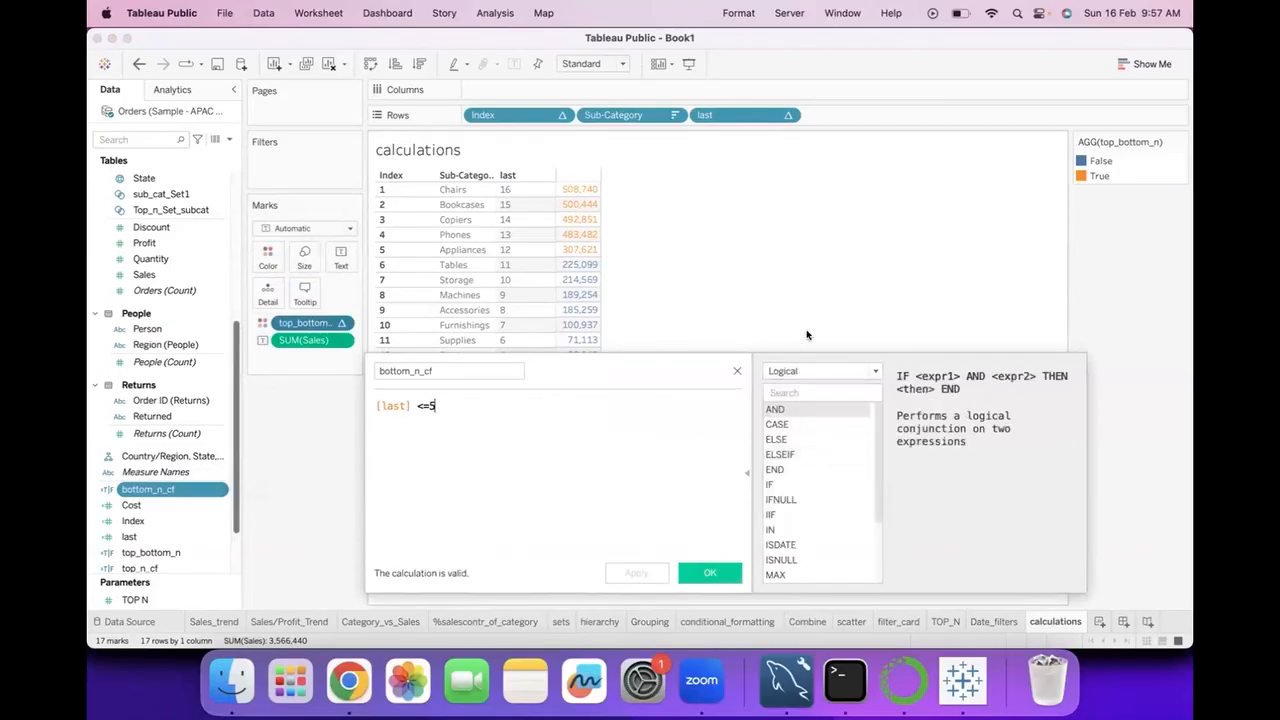
{"action": "left_click", "coordinate": [734, 370]}
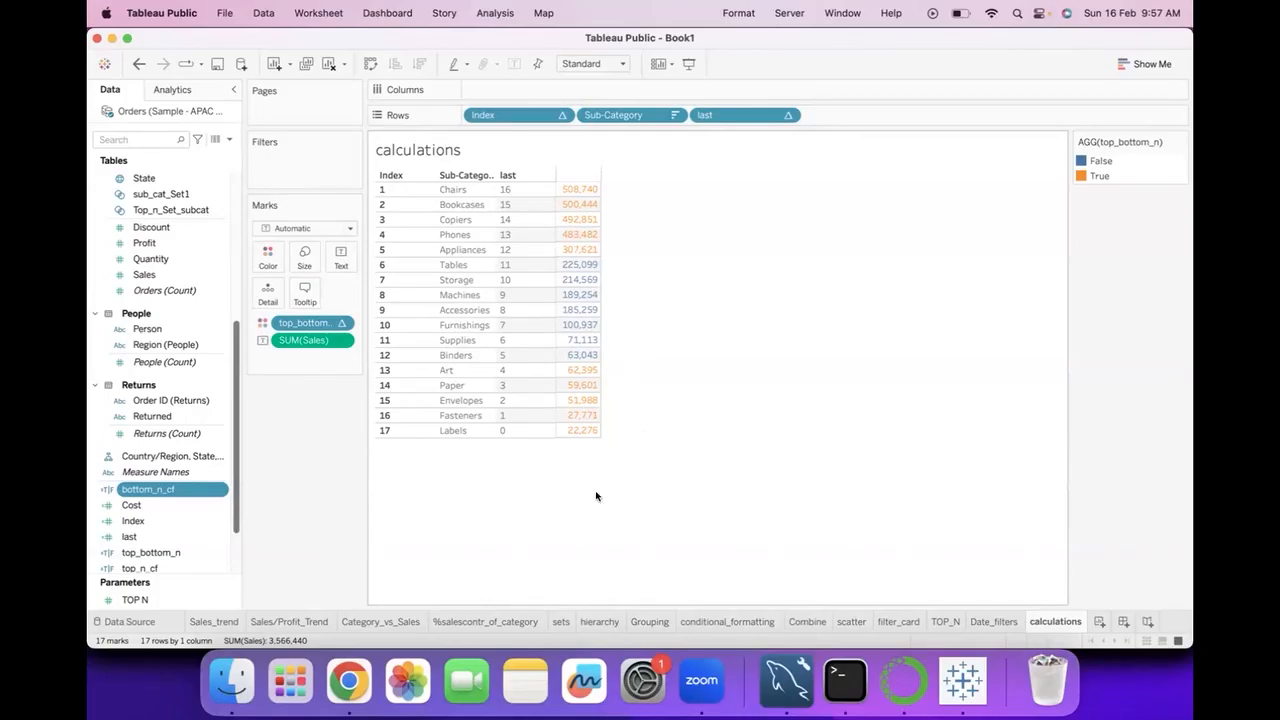
{"action": "mouse_move", "coordinate": [585, 289]}
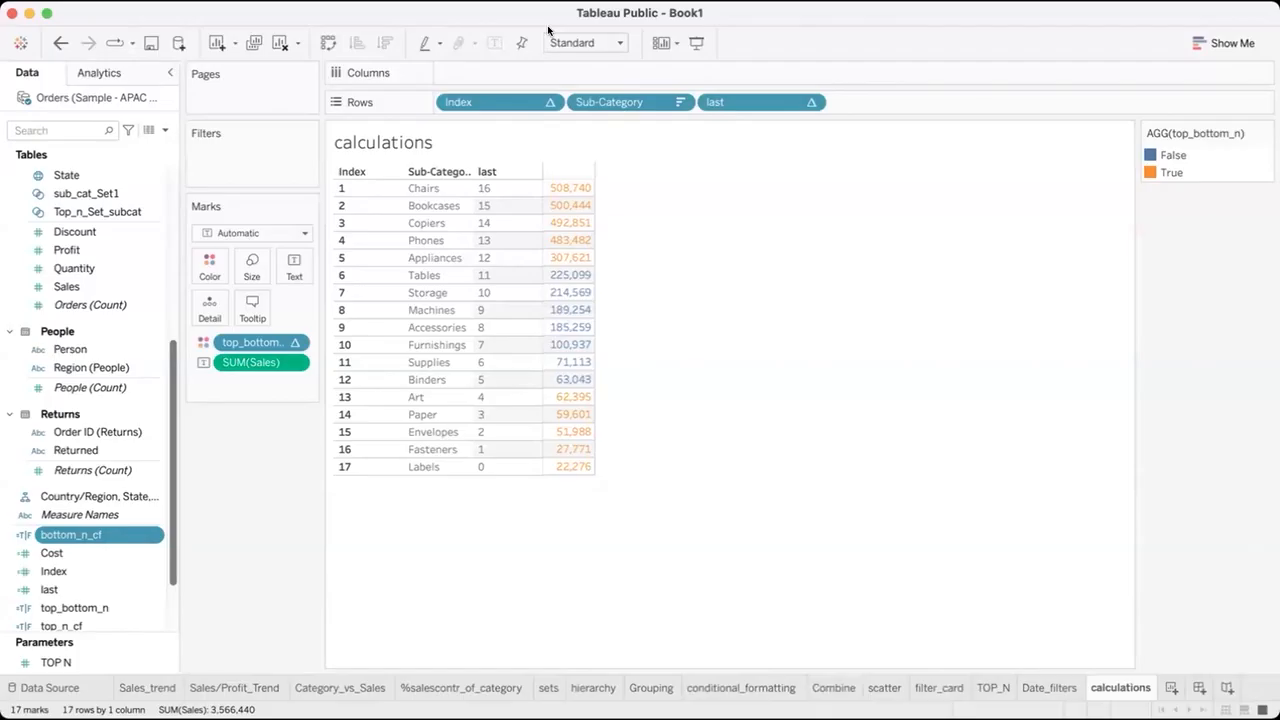
{"action": "left_click", "coordinate": [537, 17]}
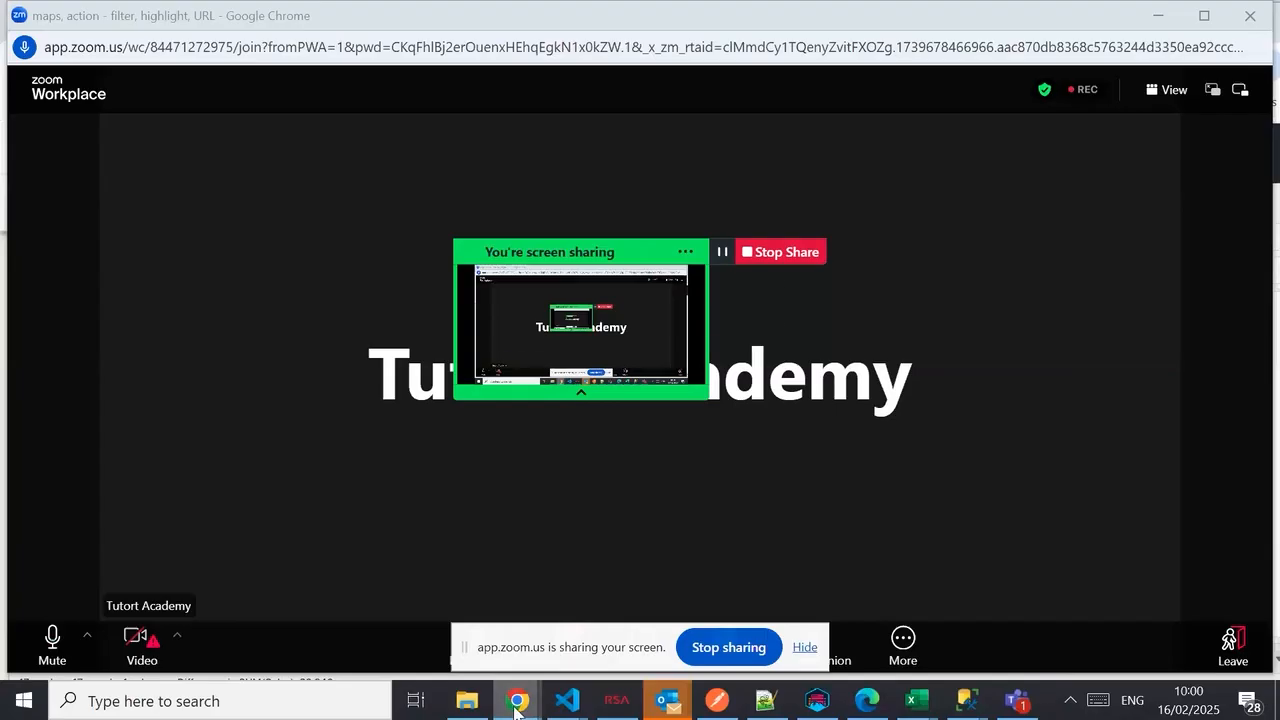
Switch to the Chrome window with the Tableau Public web workbook and colour the Index sheet's values by the Index field.
{"action": "left_click", "coordinate": [517, 703]}
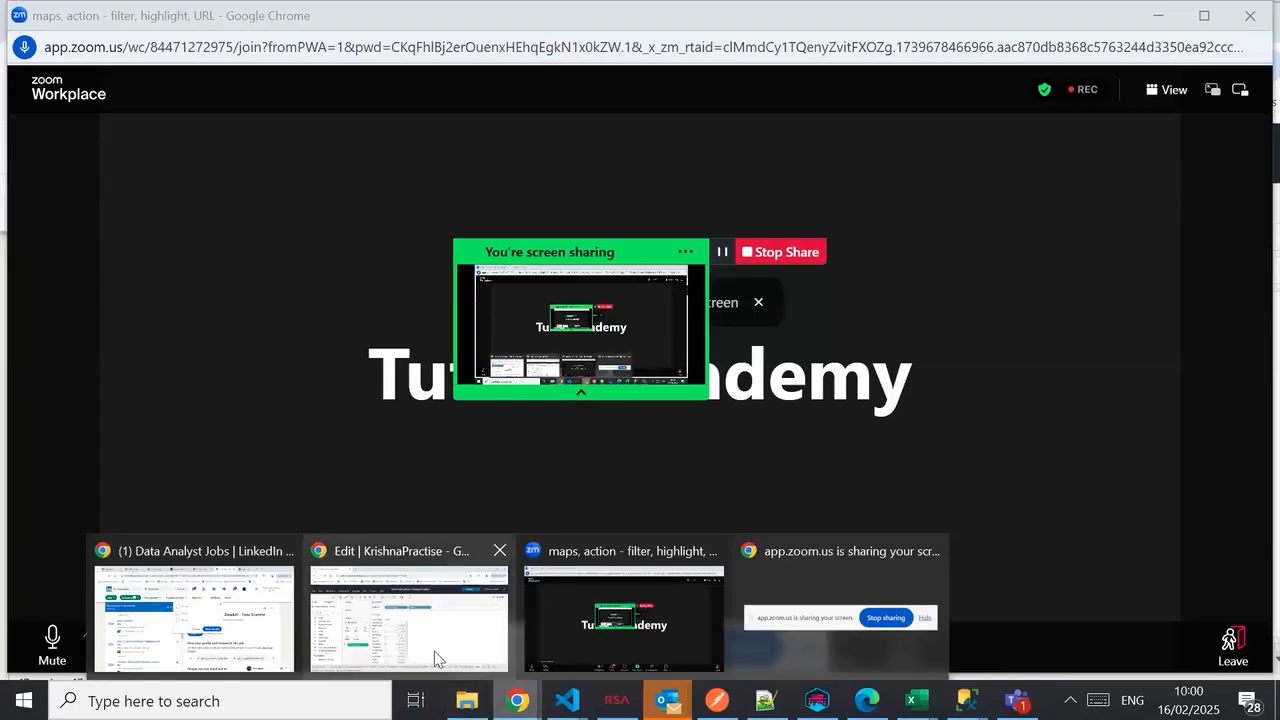
{"action": "left_click", "coordinate": [434, 651]}
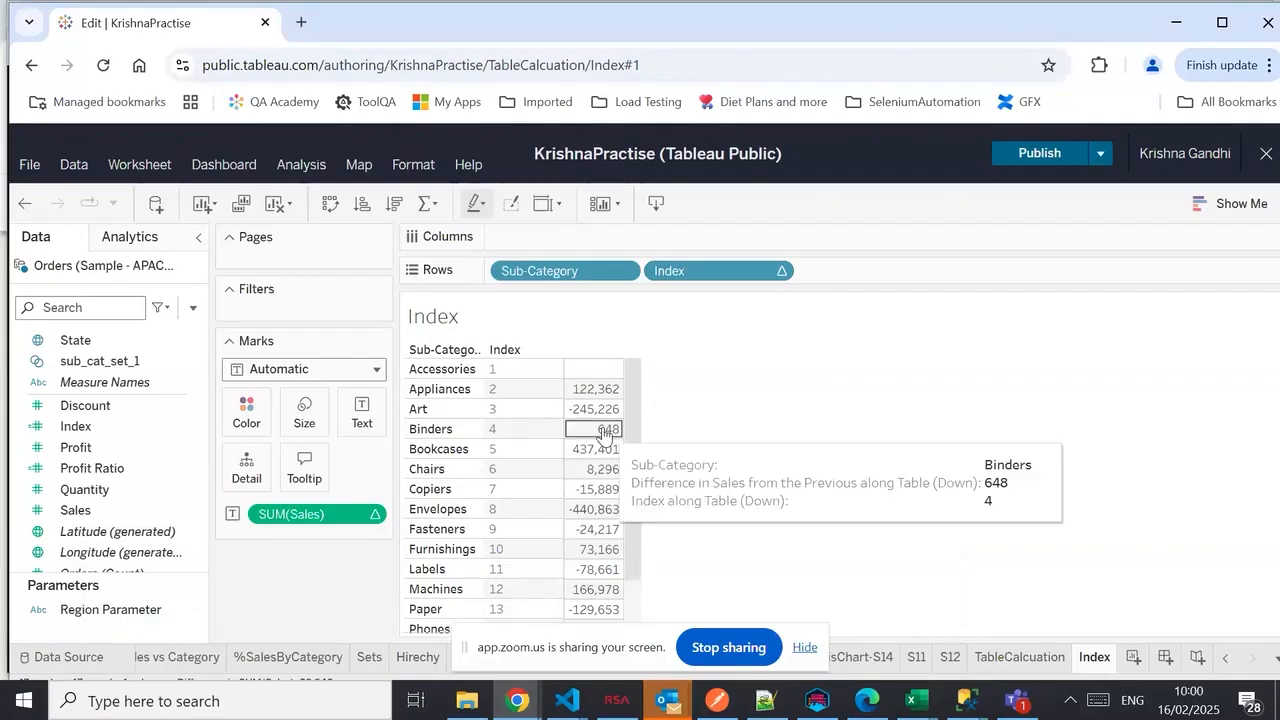
{"action": "mouse_move", "coordinate": [592, 377]}
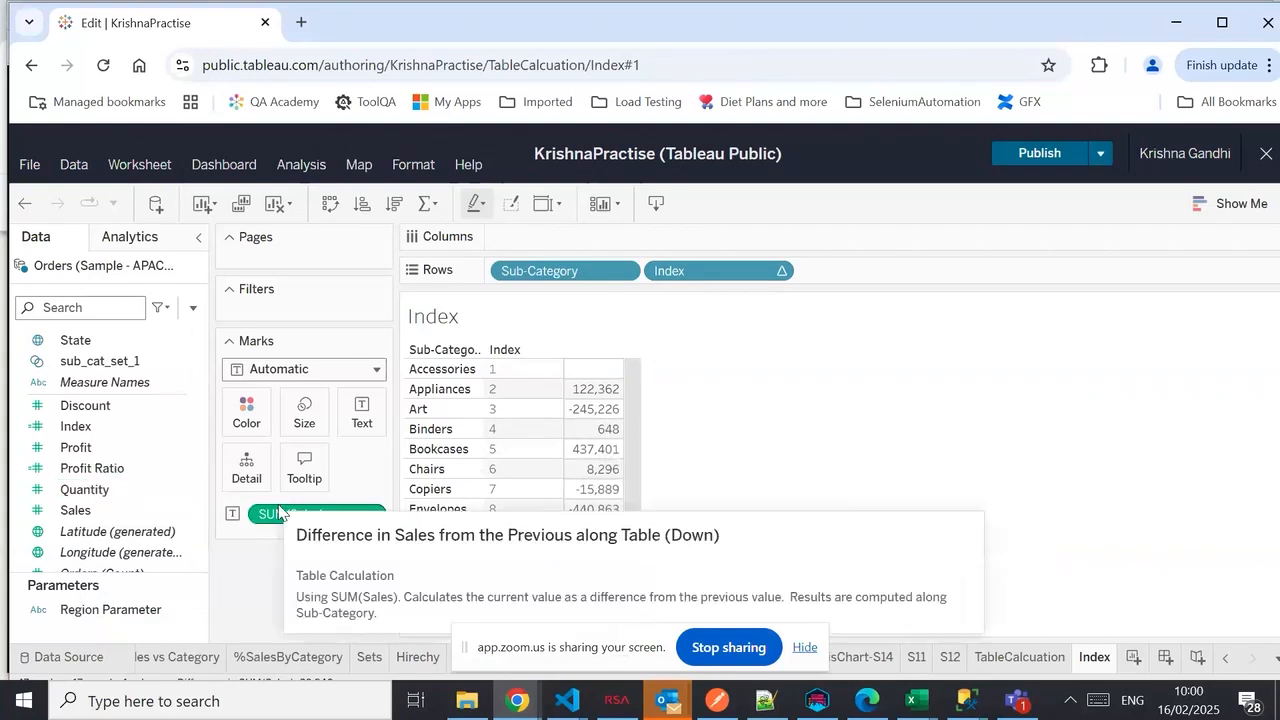
{"action": "left_click", "coordinate": [80, 434]}
{"action": "left_click_drag", "start_coordinate": [78, 432], "coordinate": [257, 410]}
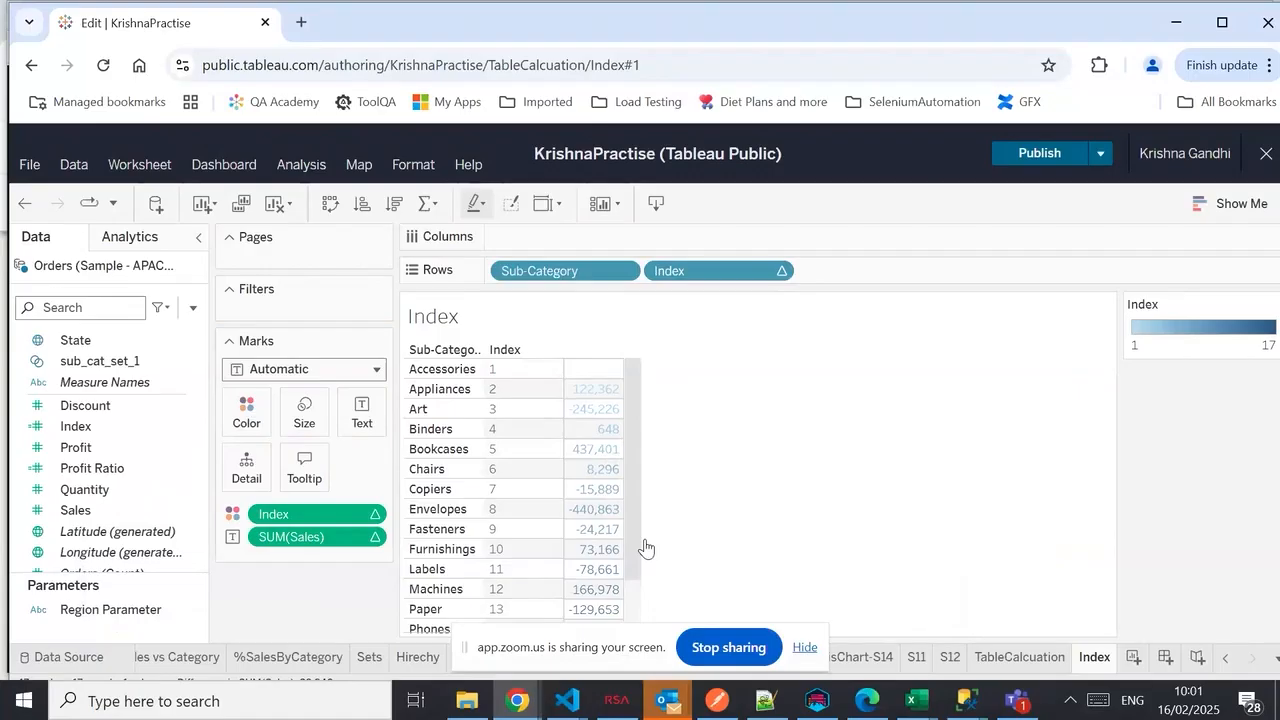
{"action": "left_click", "coordinate": [140, 428]}
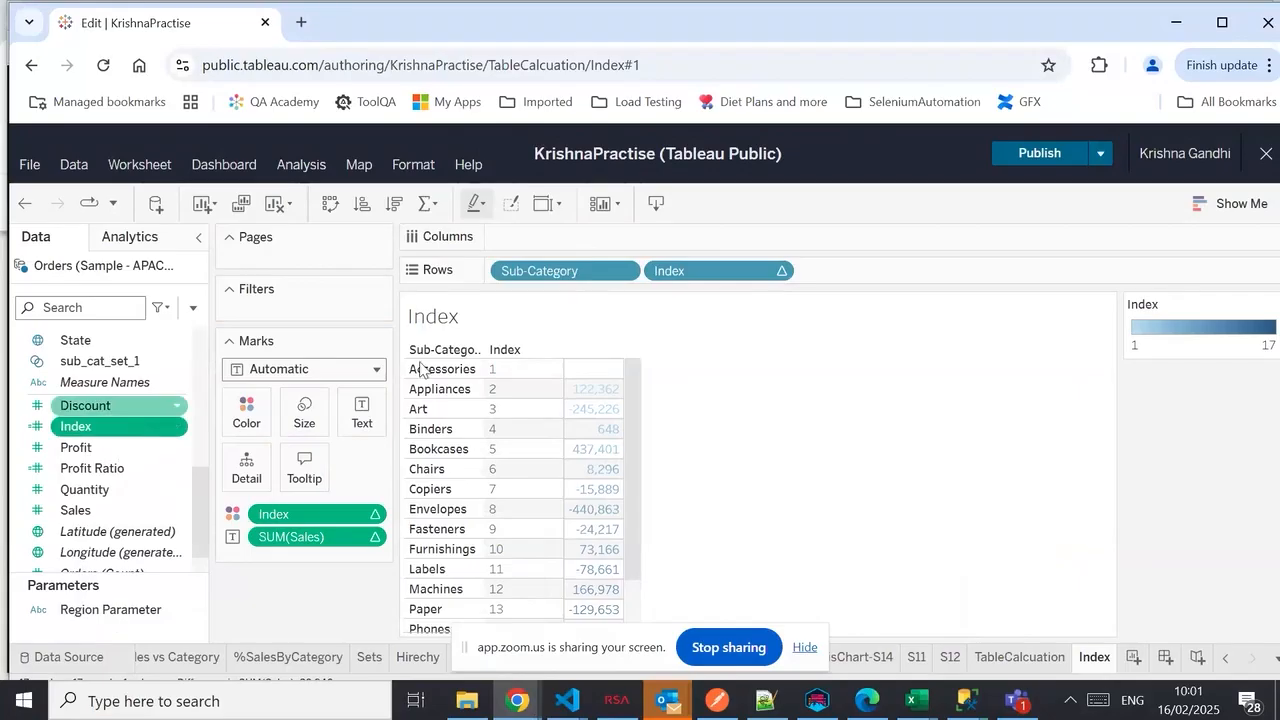
Stop the Zoom screen share of the web workbook.
{"action": "mouse_move", "coordinate": [588, 372]}
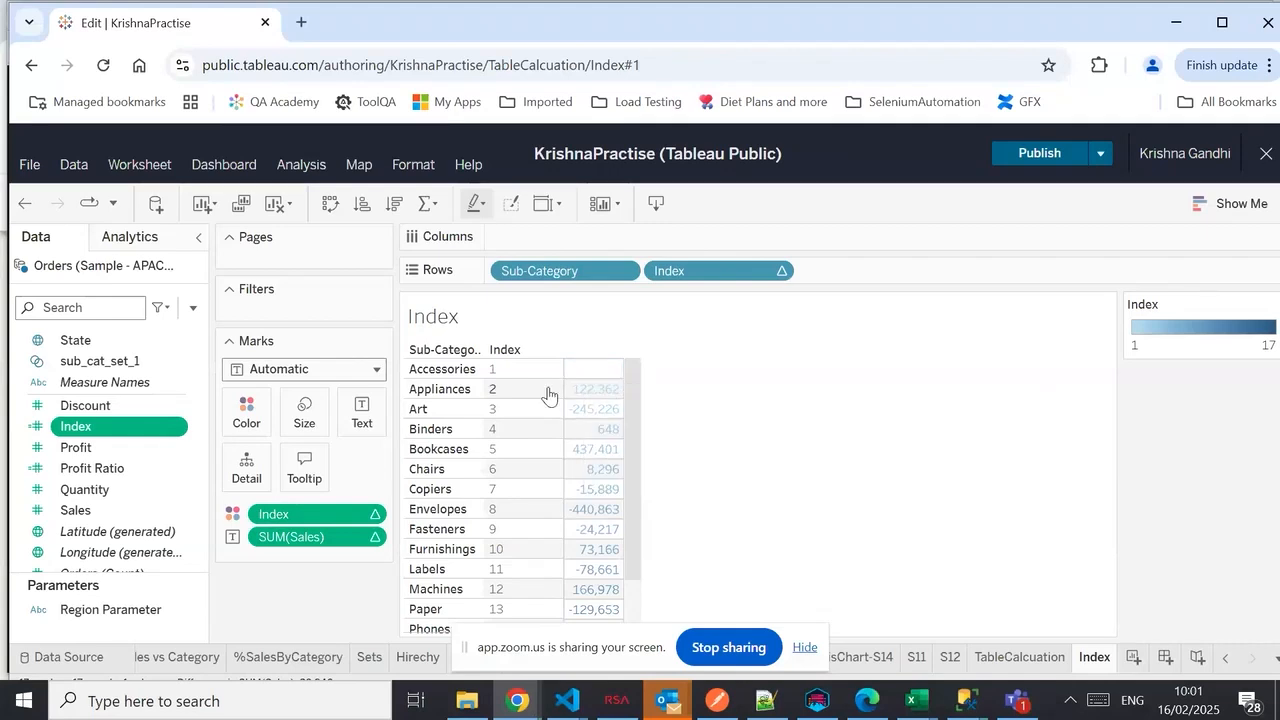
{"action": "mouse_move", "coordinate": [365, 550]}
{"action": "left_click", "coordinate": [727, 648]}
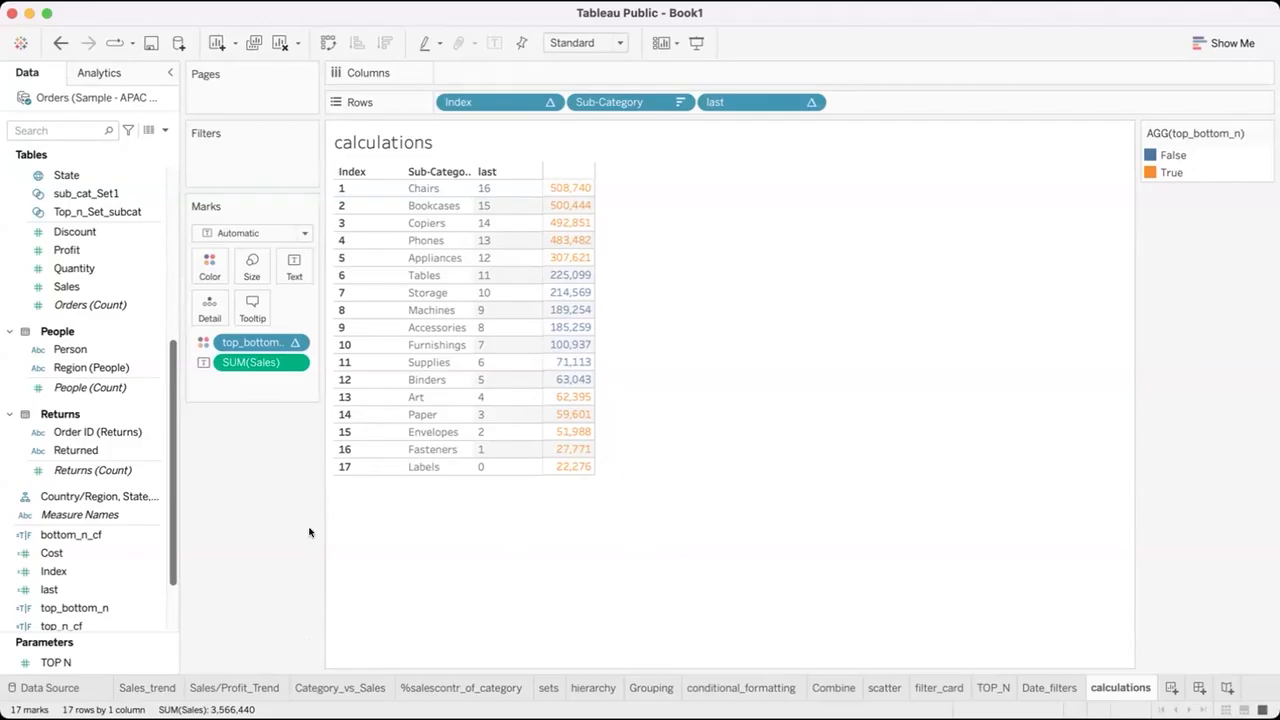
Handwrite "And → all T → T" and "Or → atleast 1 T → T" below the sales table, and clear the notes.
{"action": "mouse_move", "coordinate": [311, 553]}
{"action": "left_mouse_down"}
{"action": "mouse_move", "coordinate": [358, 512]}
{"action": "mouse_move", "coordinate": [370, 546]}
{"action": "mouse_move", "coordinate": [404, 522]}
{"action": "mouse_move", "coordinate": [406, 556]}
{"action": "mouse_move", "coordinate": [428, 540]}
{"action": "mouse_move", "coordinate": [432, 512]}
{"action": "mouse_move", "coordinate": [457, 538]}
{"action": "left_mouse_up"}
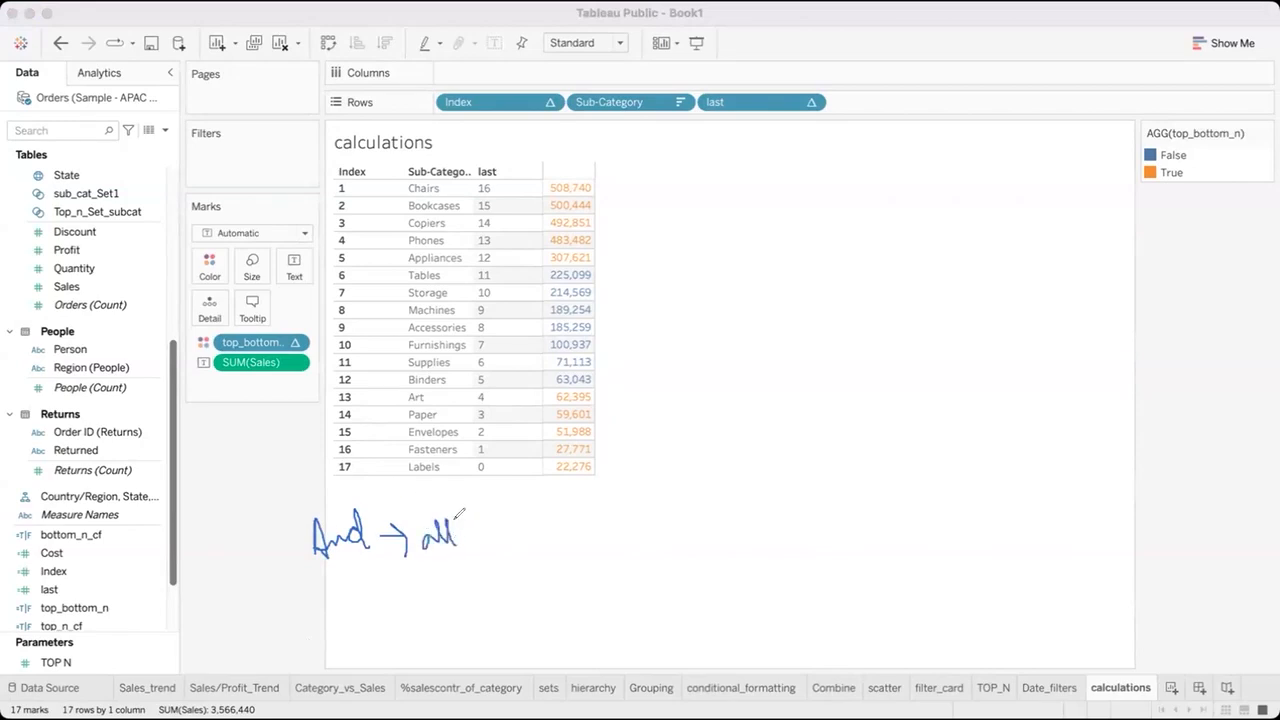
{"action": "left_click_drag", "start_coordinate": [469, 519], "coordinate": [485, 518]}
{"action": "mouse_move", "coordinate": [477, 519]}
{"action": "left_mouse_down"}
{"action": "mouse_move", "coordinate": [477, 540]}
{"action": "mouse_move", "coordinate": [527, 531]}
{"action": "mouse_move", "coordinate": [579, 497]}
{"action": "mouse_move", "coordinate": [568, 528]}
{"action": "left_mouse_up"}
{"action": "mouse_move", "coordinate": [328, 594]}
{"action": "left_mouse_down"}
{"action": "mouse_move", "coordinate": [330, 632]}
{"action": "mouse_move", "coordinate": [412, 598]}
{"action": "mouse_move", "coordinate": [416, 620]}
{"action": "mouse_move", "coordinate": [524, 572]}
{"action": "mouse_move", "coordinate": [532, 590]}
{"action": "mouse_move", "coordinate": [538, 572]}
{"action": "left_mouse_up"}
{"action": "left_click_drag", "start_coordinate": [437, 576], "coordinate": [452, 570]}
{"action": "mouse_move", "coordinate": [562, 561]}
{"action": "left_mouse_down"}
{"action": "mouse_move", "coordinate": [562, 587]}
{"action": "mouse_move", "coordinate": [605, 557]}
{"action": "mouse_move", "coordinate": [594, 579]}
{"action": "mouse_move", "coordinate": [664, 548]}
{"action": "left_mouse_up"}
{"action": "mouse_move", "coordinate": [652, 533]}
{"action": "left_mouse_down"}
{"action": "mouse_move", "coordinate": [668, 562]}
{"action": "mouse_move", "coordinate": [722, 519]}
{"action": "mouse_move", "coordinate": [710, 557]}
{"action": "left_mouse_up"}
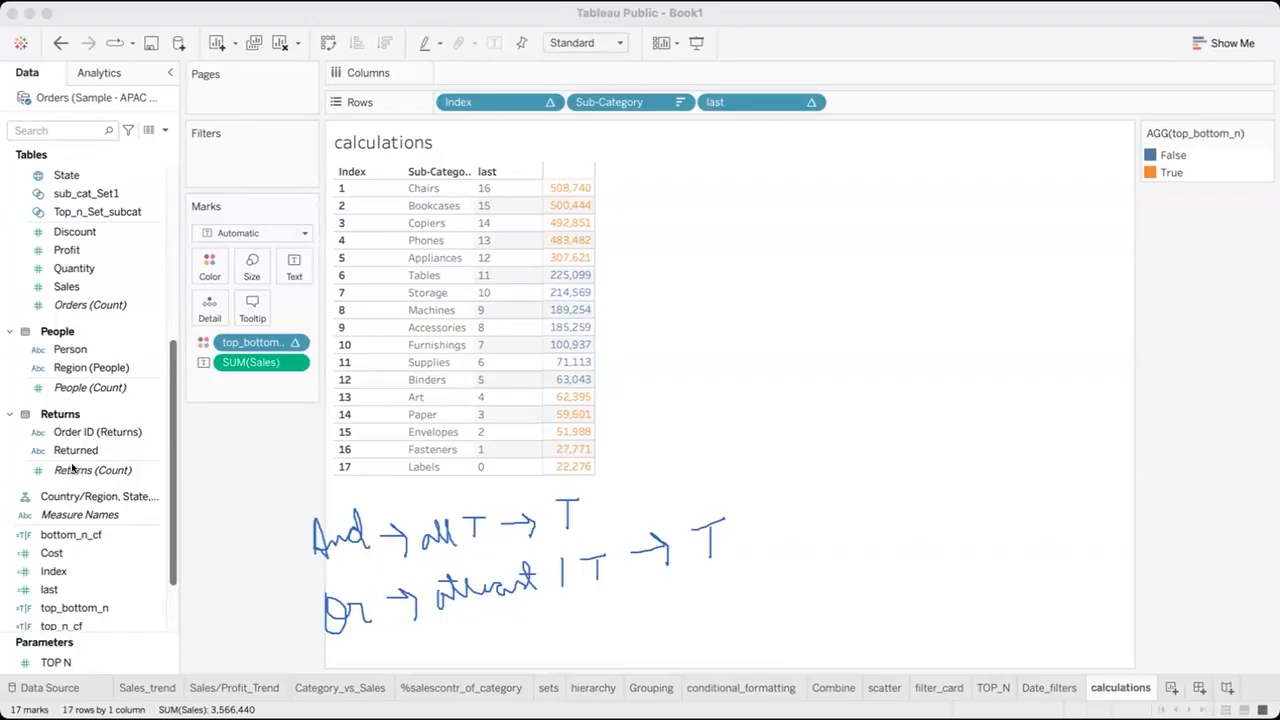
{"action": "left_click", "coordinate": [57, 494]}
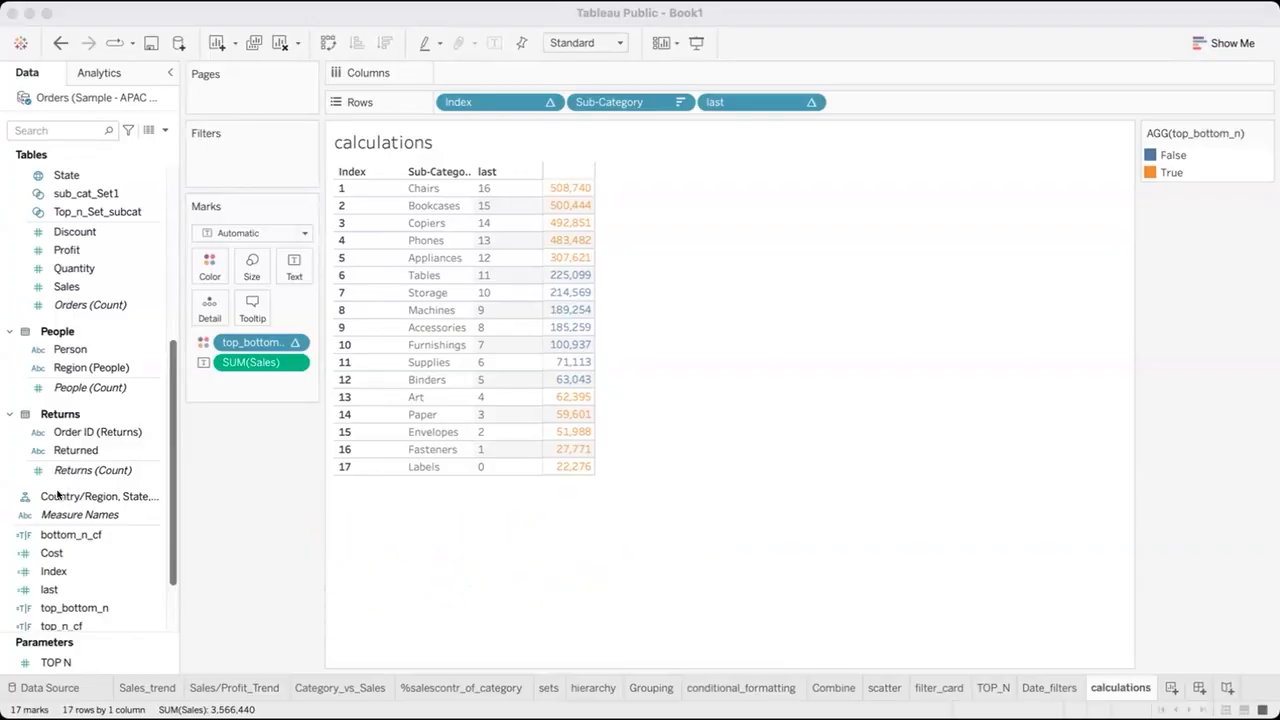
Handwrite an "if cond. →" and "else →" outline below the sales table, and clear it from the screen.
{"action": "mouse_move", "coordinate": [369, 529]}
{"action": "left_mouse_down"}
{"action": "mouse_move", "coordinate": [438, 518]}
{"action": "mouse_move", "coordinate": [440, 501]}
{"action": "mouse_move", "coordinate": [464, 498]}
{"action": "mouse_move", "coordinate": [498, 512]}
{"action": "mouse_move", "coordinate": [558, 497]}
{"action": "mouse_move", "coordinate": [555, 517]}
{"action": "left_mouse_up"}
{"action": "left_click", "coordinate": [366, 510]}
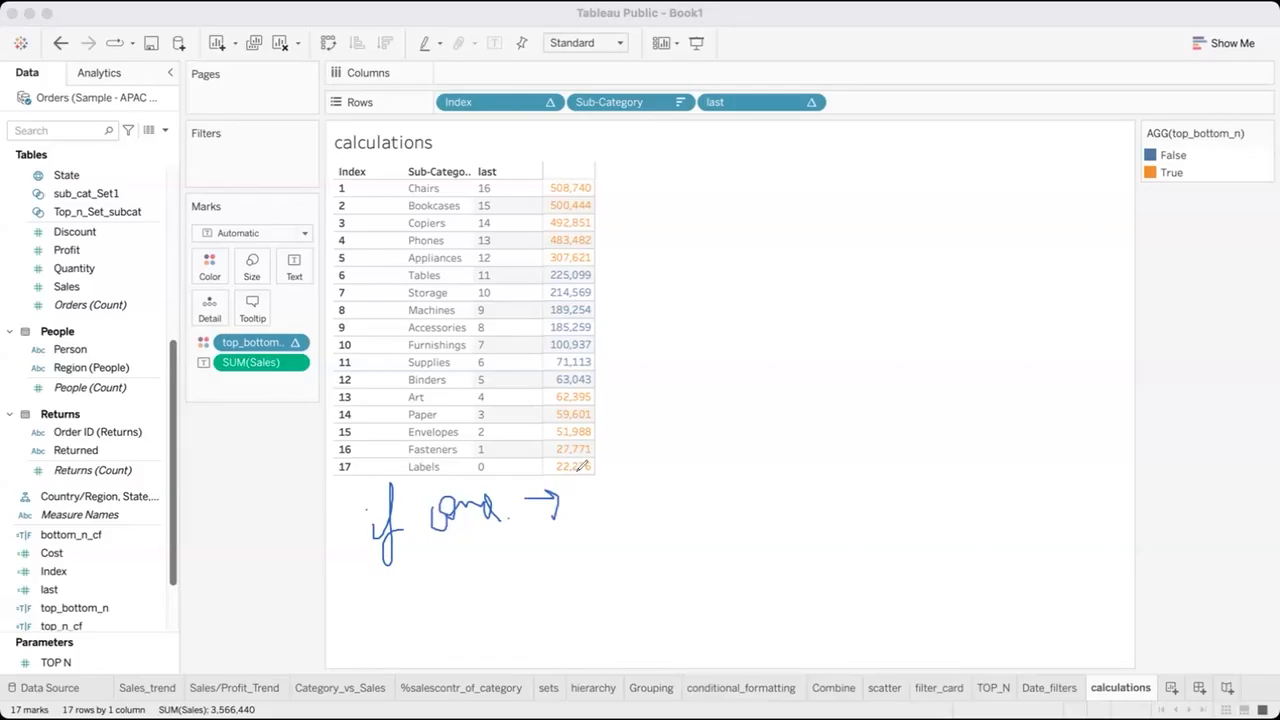
{"action": "mouse_move", "coordinate": [406, 592]}
{"action": "left_mouse_down"}
{"action": "mouse_move", "coordinate": [407, 612]}
{"action": "mouse_move", "coordinate": [435, 577]}
{"action": "mouse_move", "coordinate": [447, 595]}
{"action": "mouse_move", "coordinate": [433, 577]}
{"action": "mouse_move", "coordinate": [535, 620]}
{"action": "left_mouse_up"}
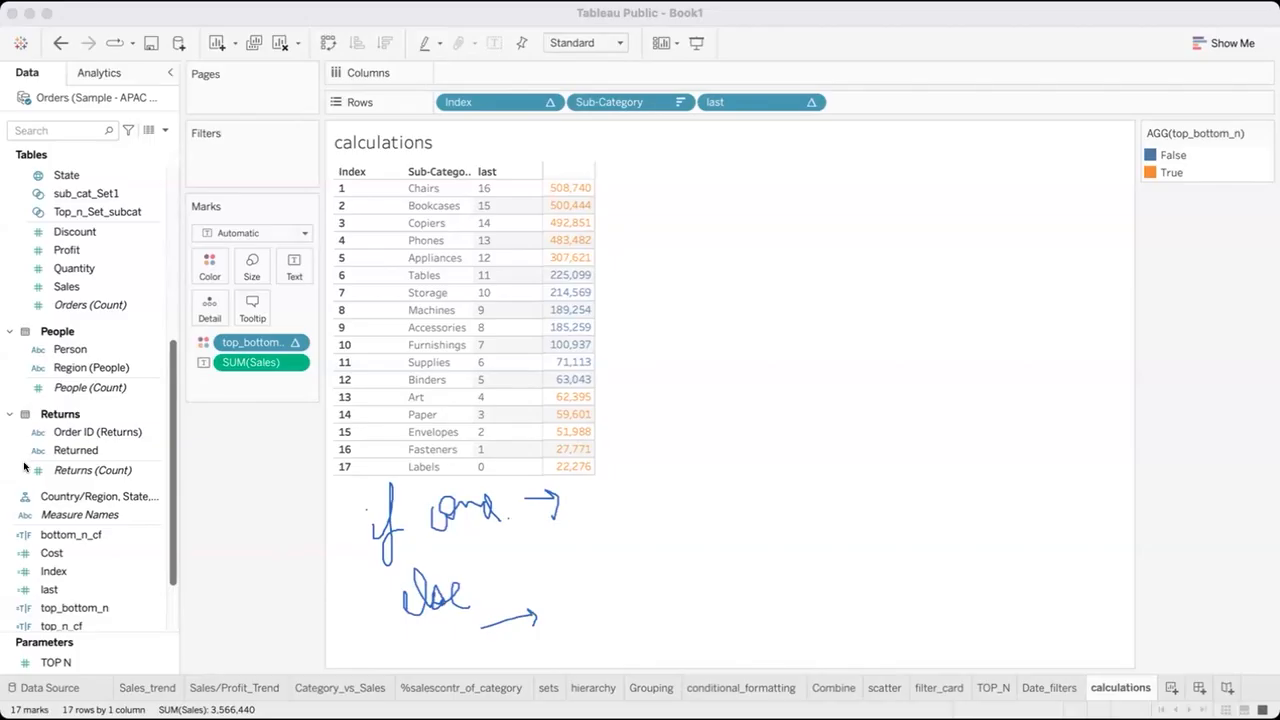
{"action": "left_click", "coordinate": [70, 467]}
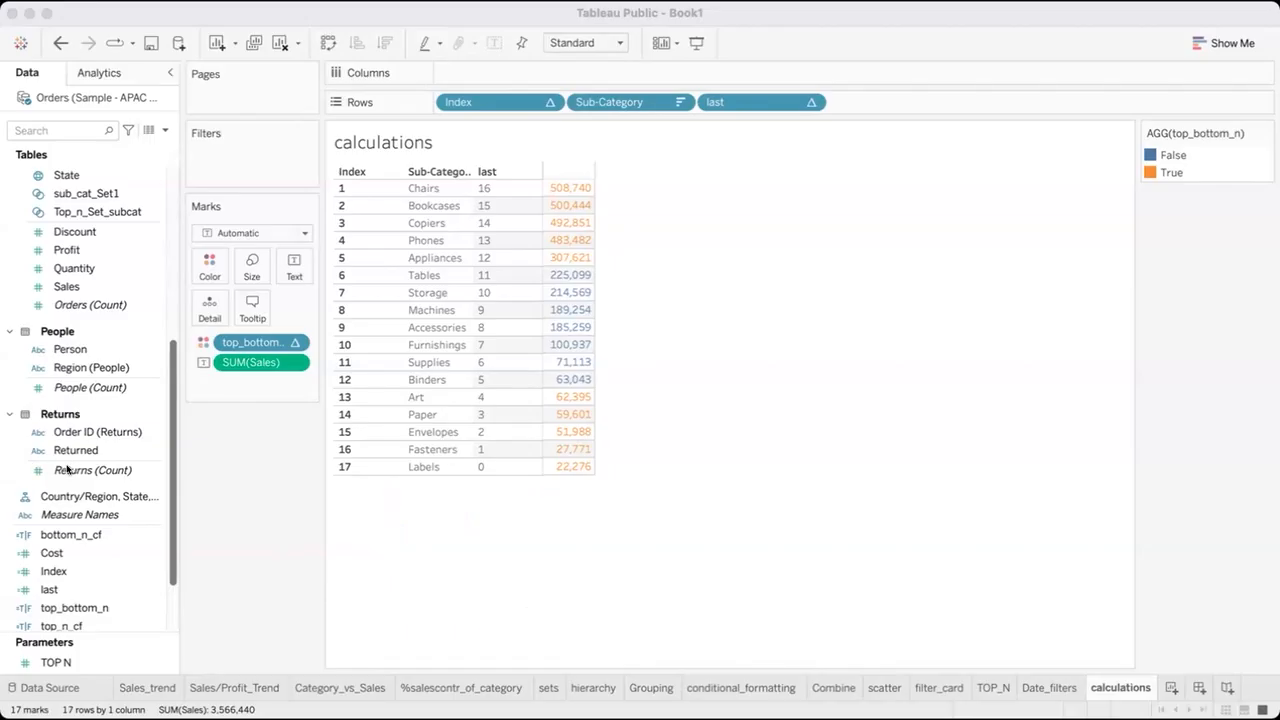
{"action": "left_click", "coordinate": [239, 628]}
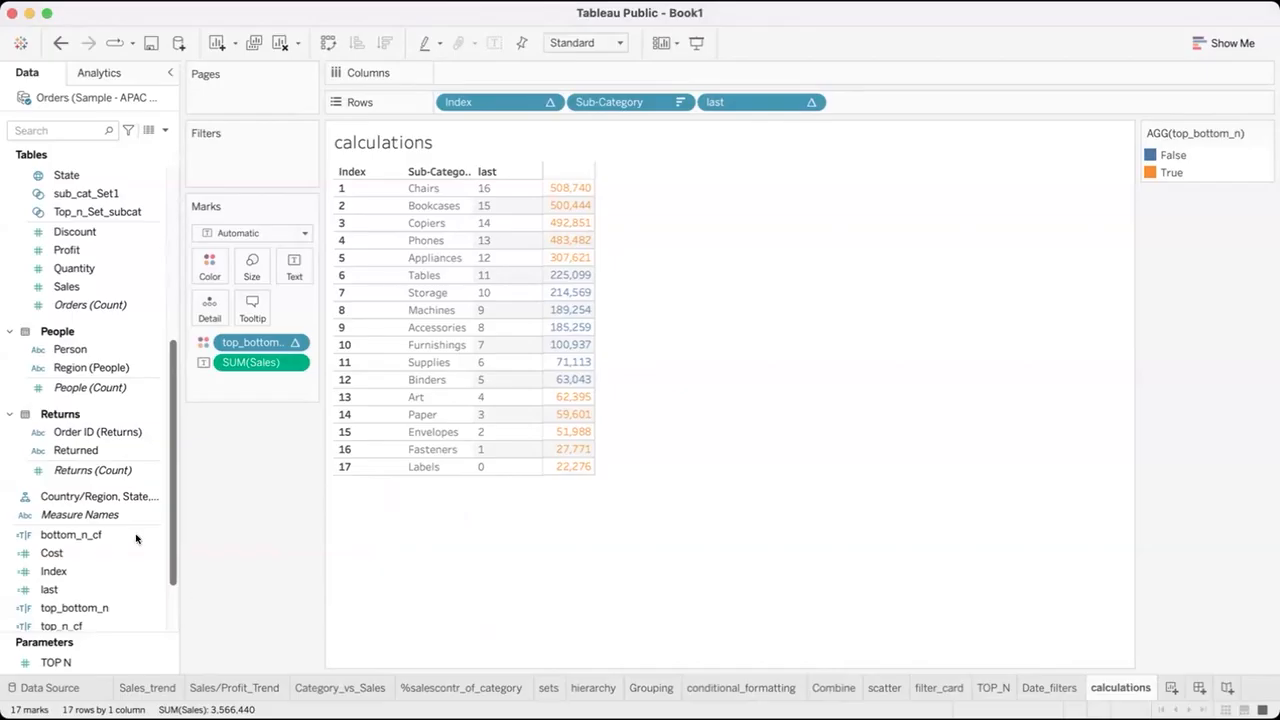
Start a new calculated field based on the Discount measure.
{"action": "left_click", "coordinate": [143, 496]}
{"action": "left_click", "coordinate": [60, 573]}
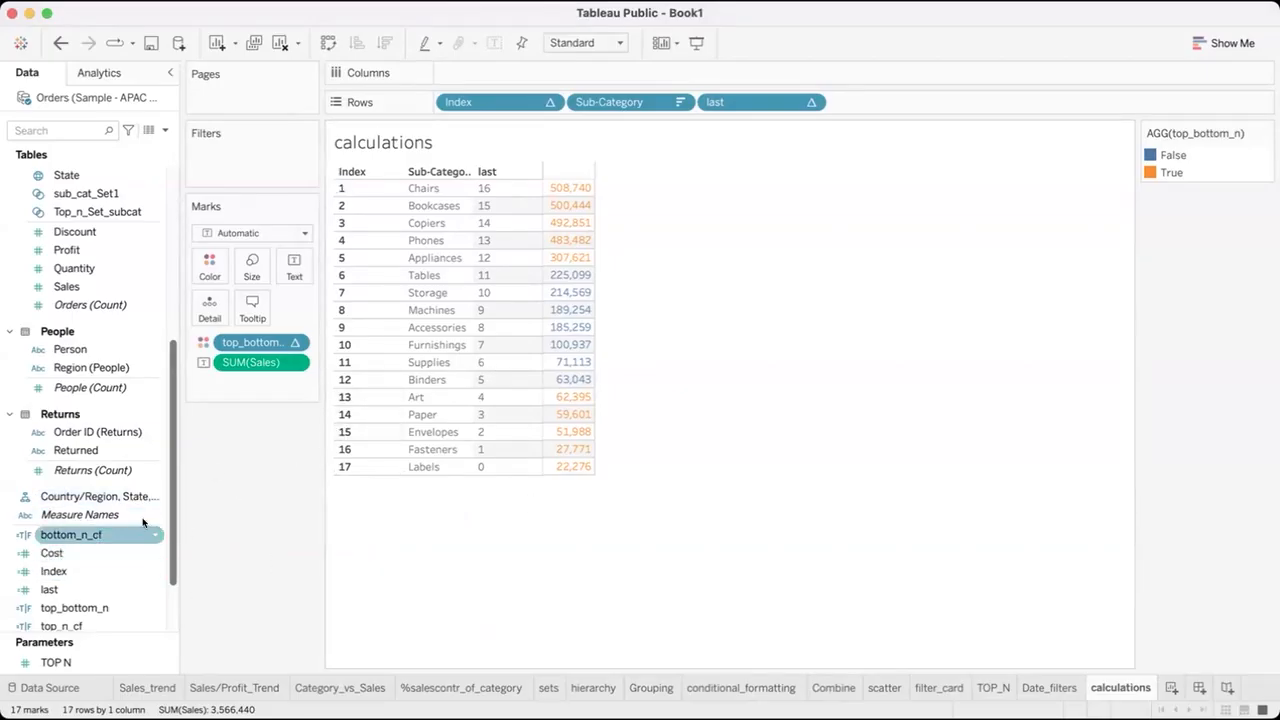
{"action": "right_click", "coordinate": [155, 231]}
{"action": "mouse_move", "coordinate": [201, 336]}
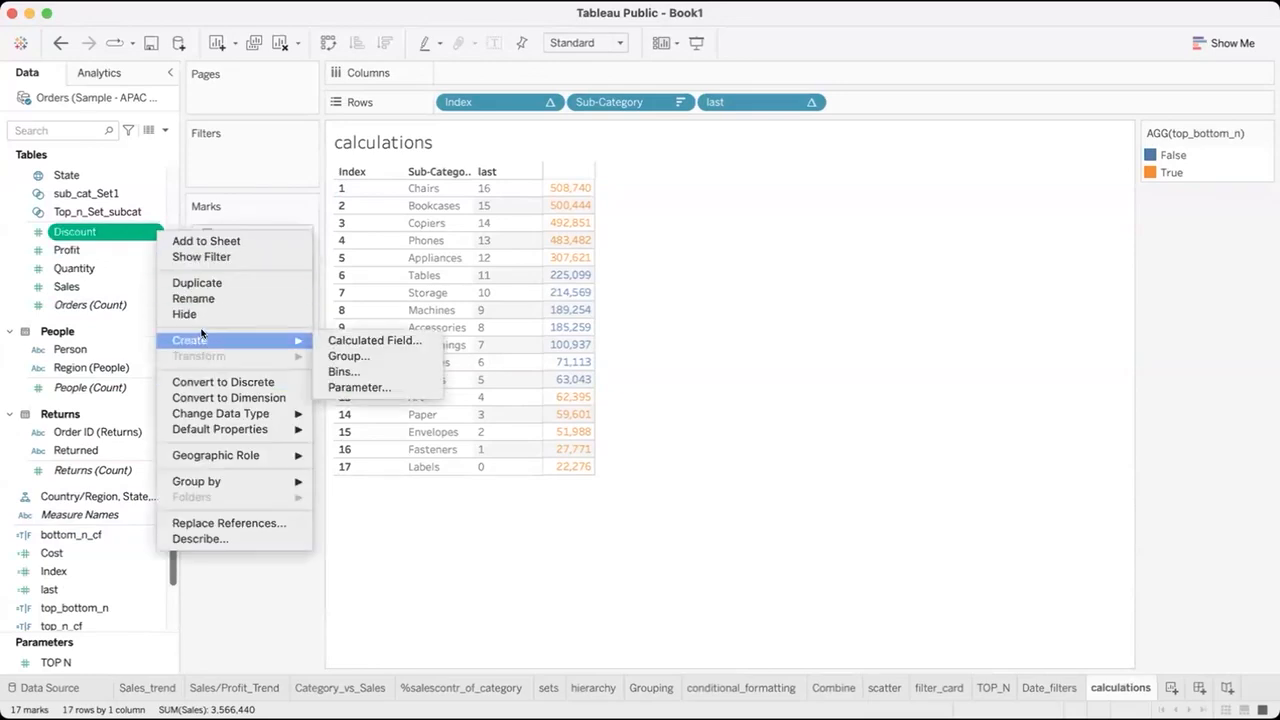
{"action": "left_click", "coordinate": [360, 341]}
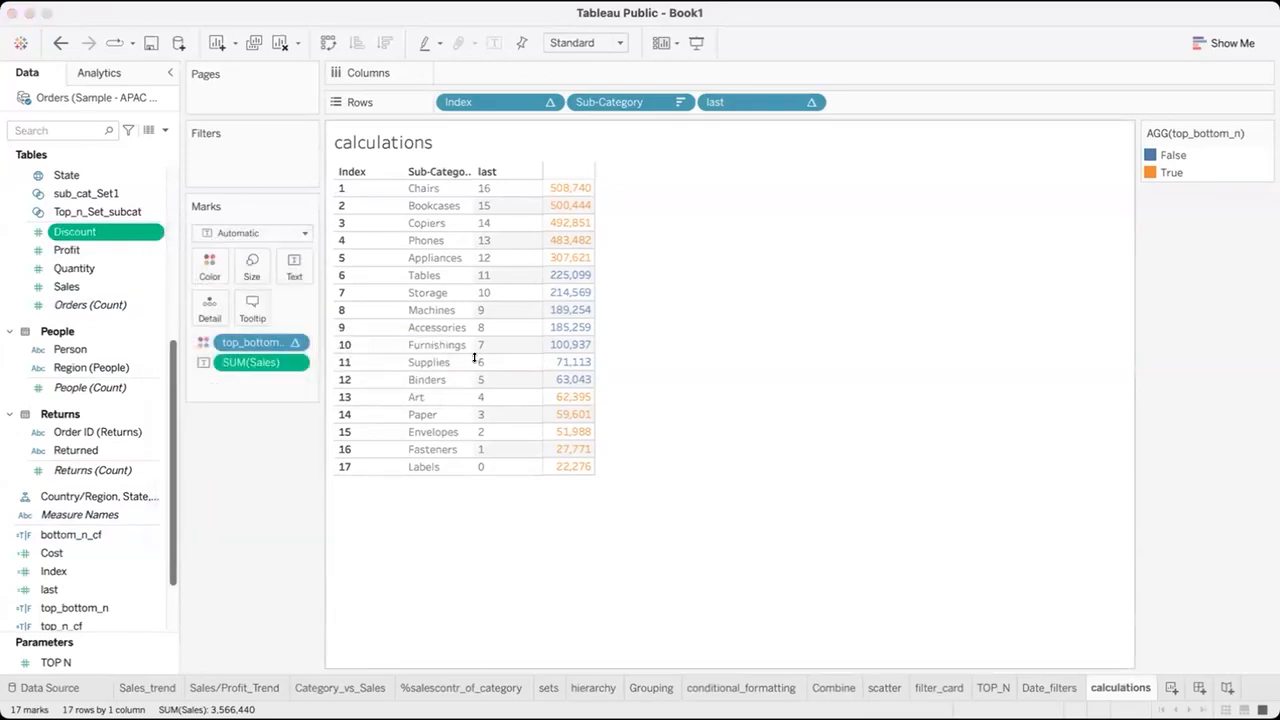
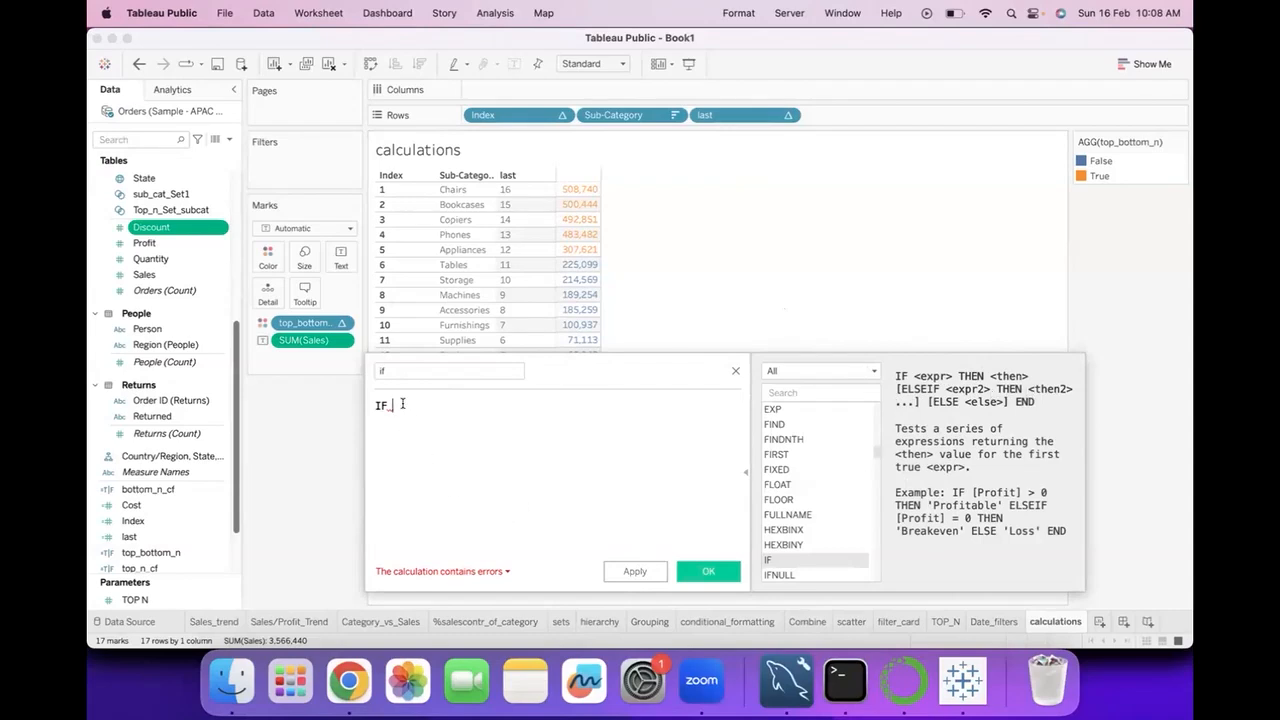
Write the first branch of the if calculation as IF [Index] <=5 THEN 'Top 5'.
{"action": "type", "text": "inde"}
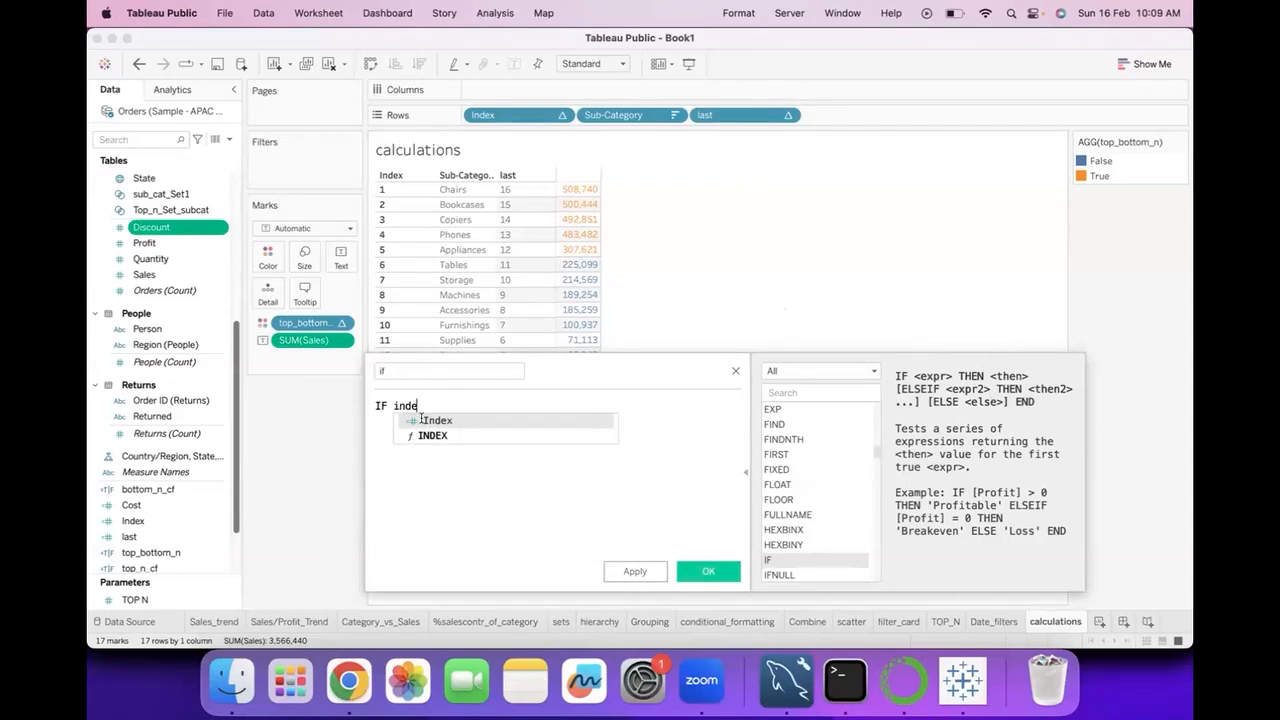
{"action": "left_click", "coordinate": [421, 420]}
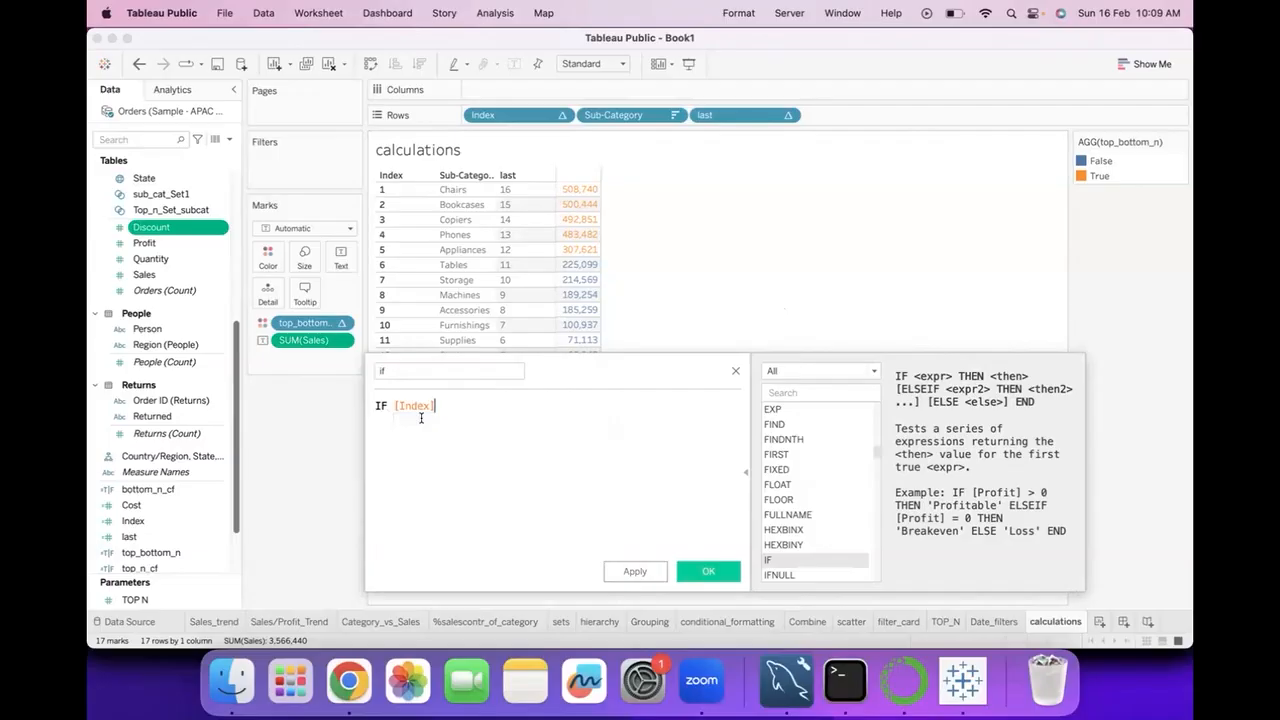
{"action": "type", "text": "<=5 the"}
{"action": "left_click", "coordinate": [501, 420]}
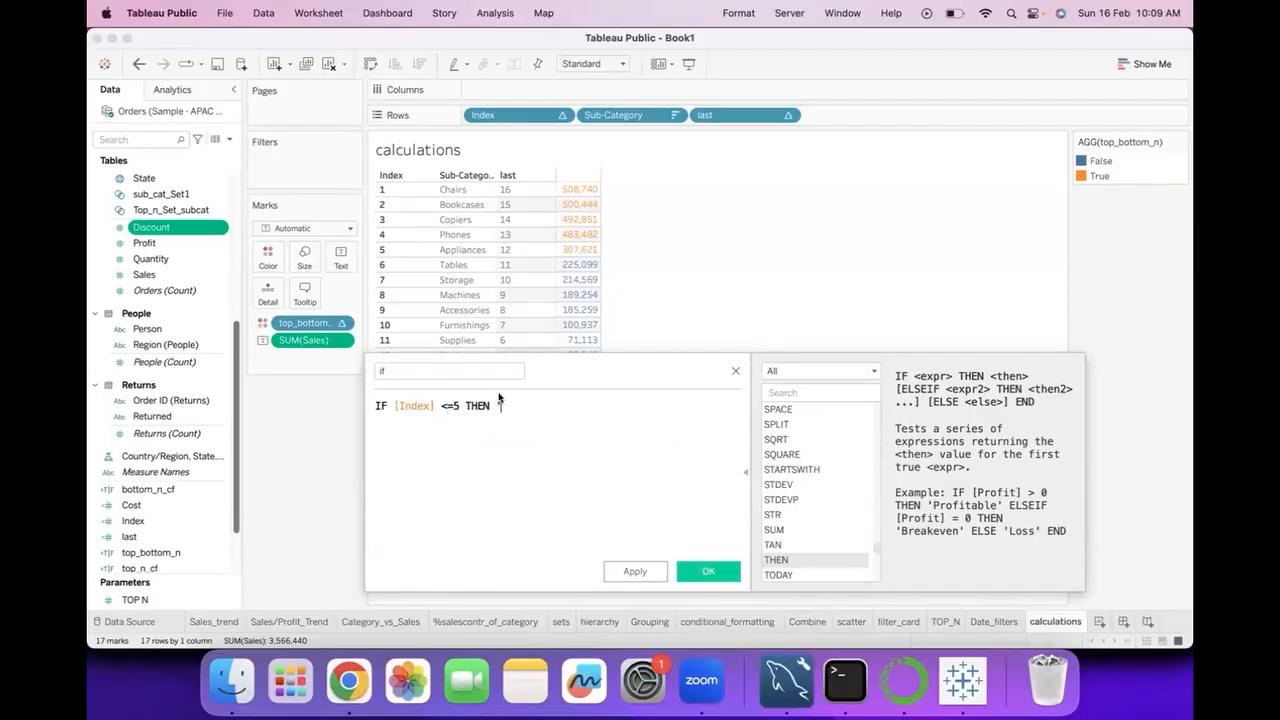
{"action": "type", "text": "'Top 5'"}
Add the fallback line ELSE 'Not in Top 5' to the if calculation and finish it with END.
{"action": "key", "text": "Return"}
{"action": "type", "text": "else"}
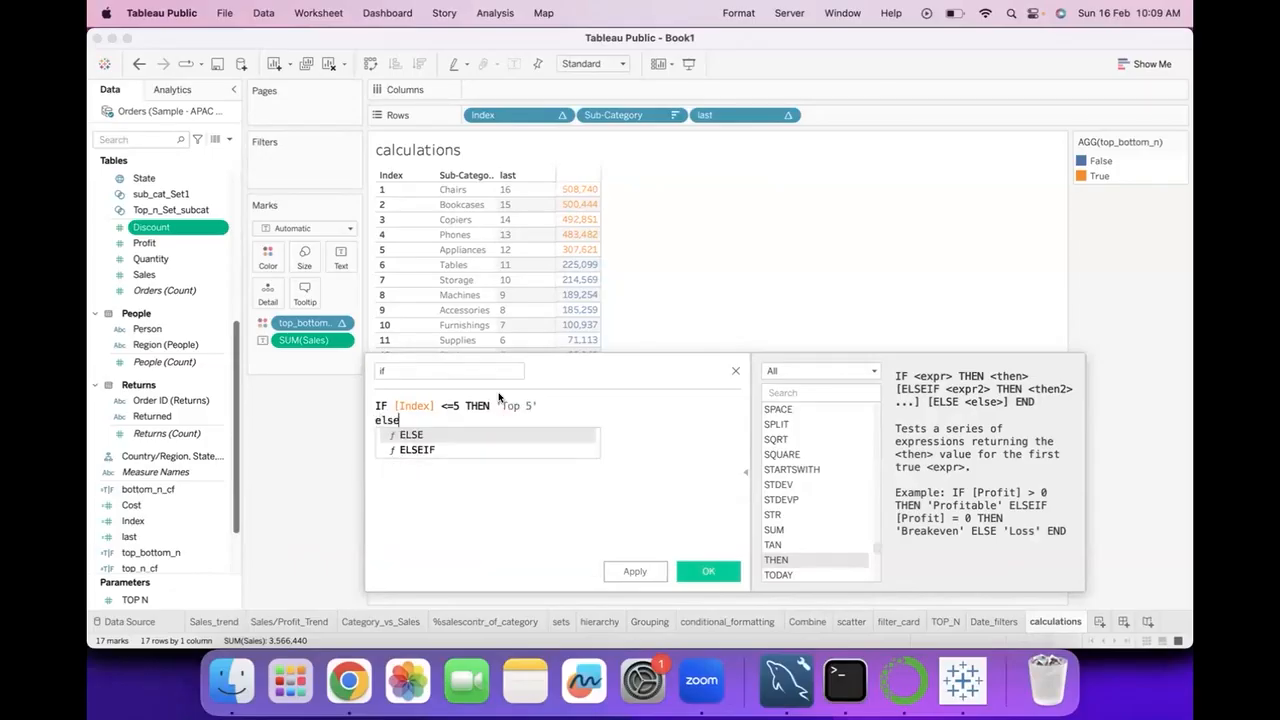
{"action": "left_click", "coordinate": [477, 434]}
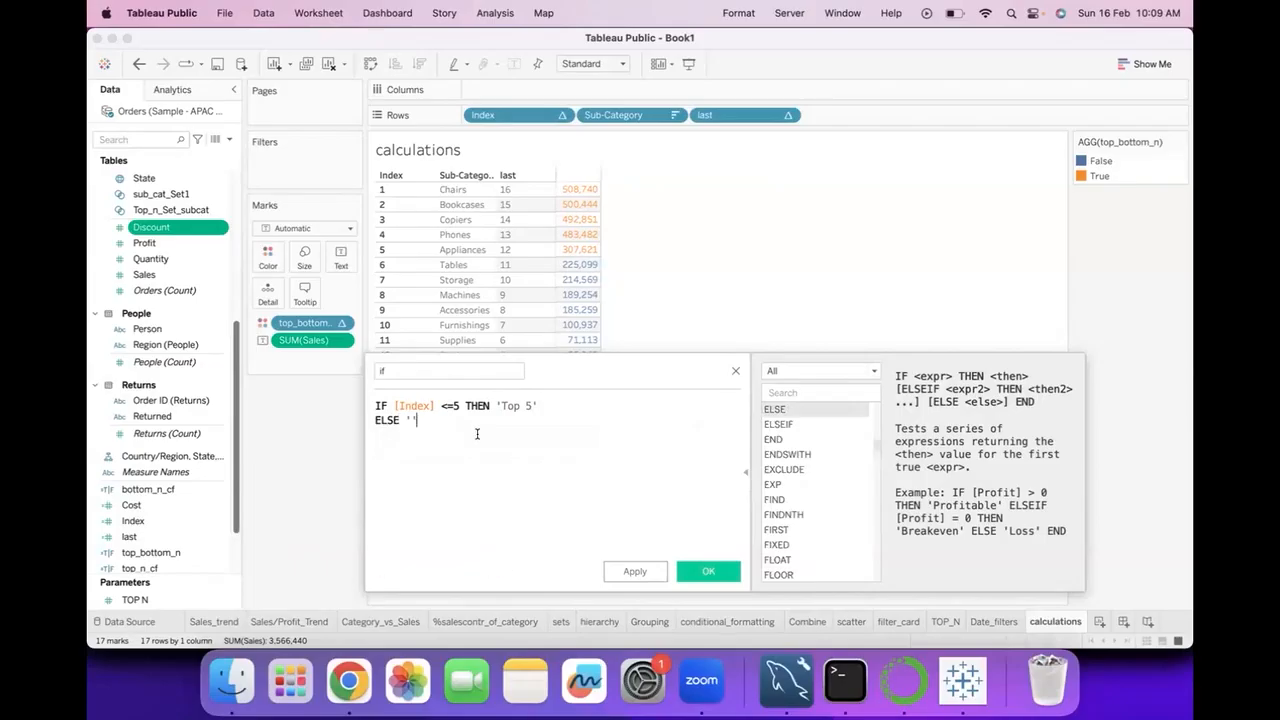
{"action": "mouse_move", "coordinate": [478, 440]}
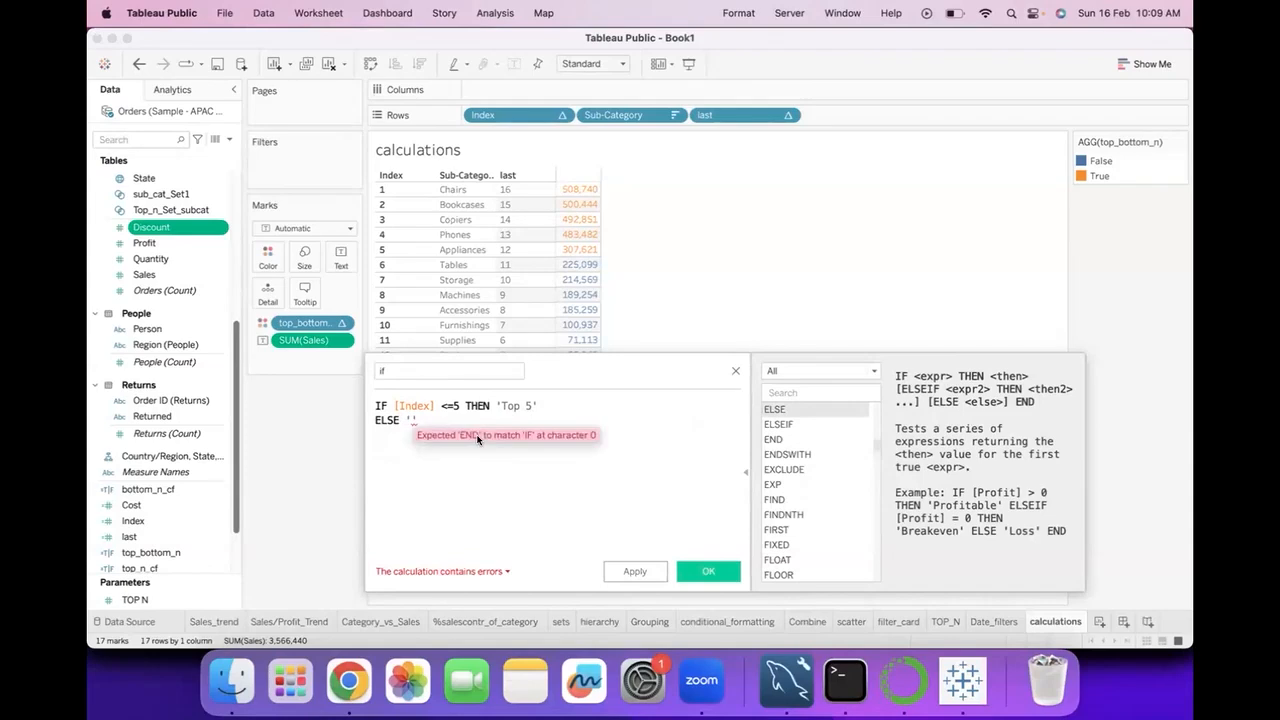
{"action": "type", "text": "Not"}
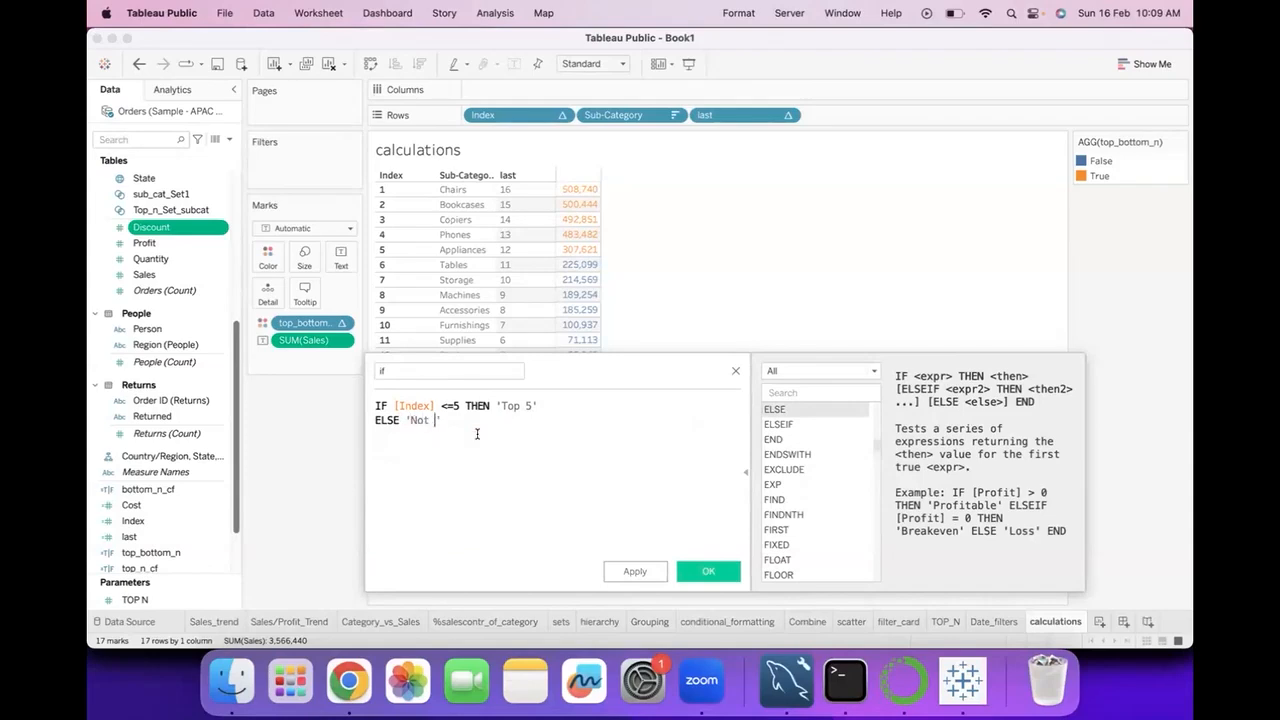
{"action": "type", "text": " in Top 5"}
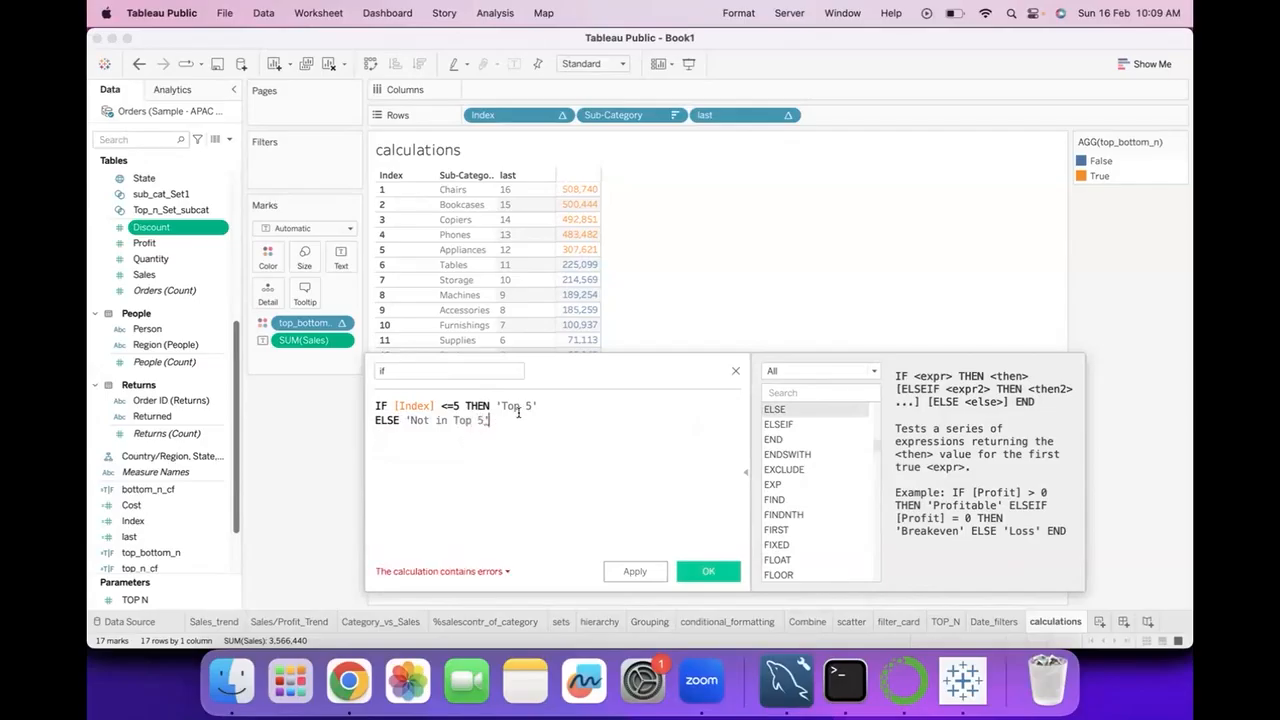
{"action": "type", "text": "'"}
{"action": "key", "text": "Return"}
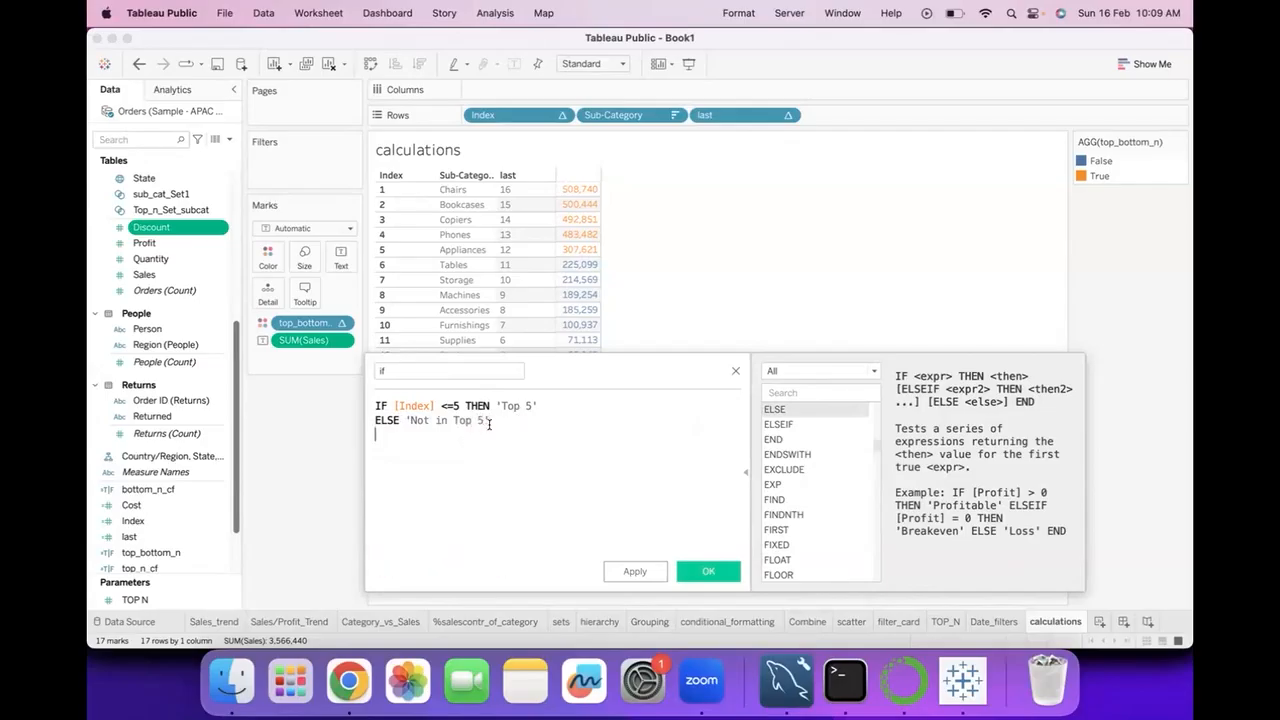
{"action": "type", "text": "END"}
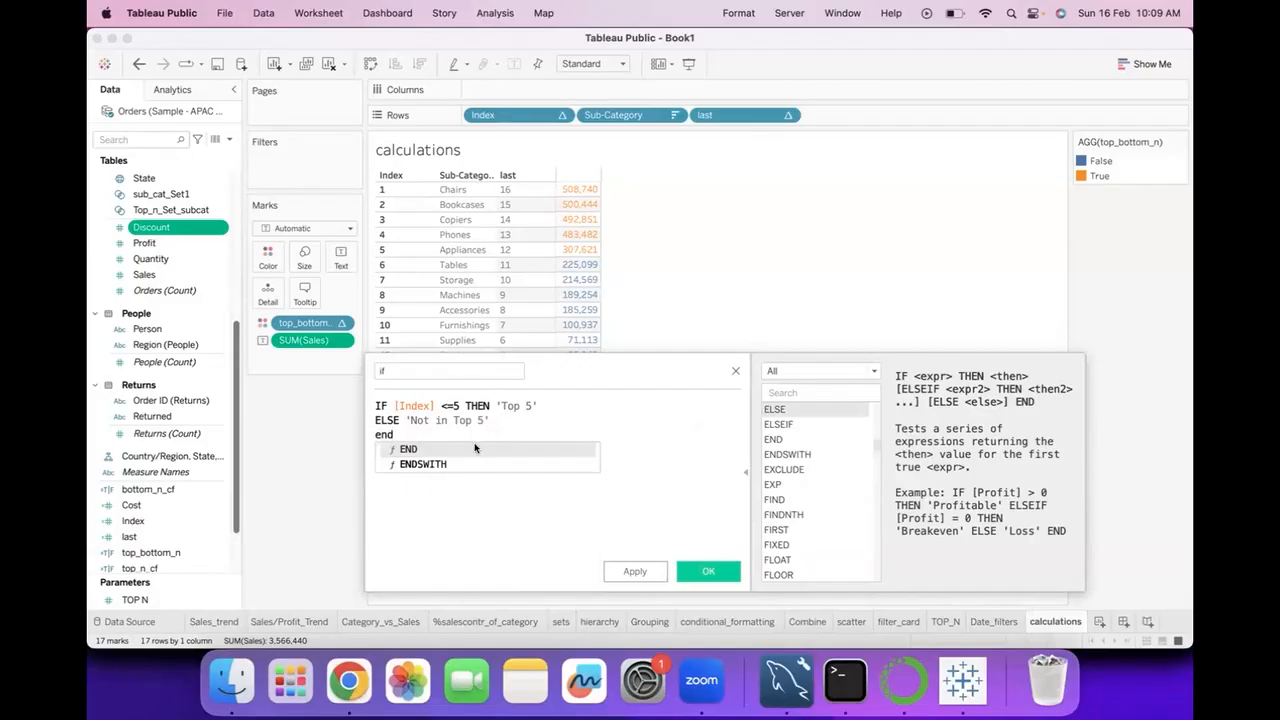
{"action": "key", "text": "Return"}
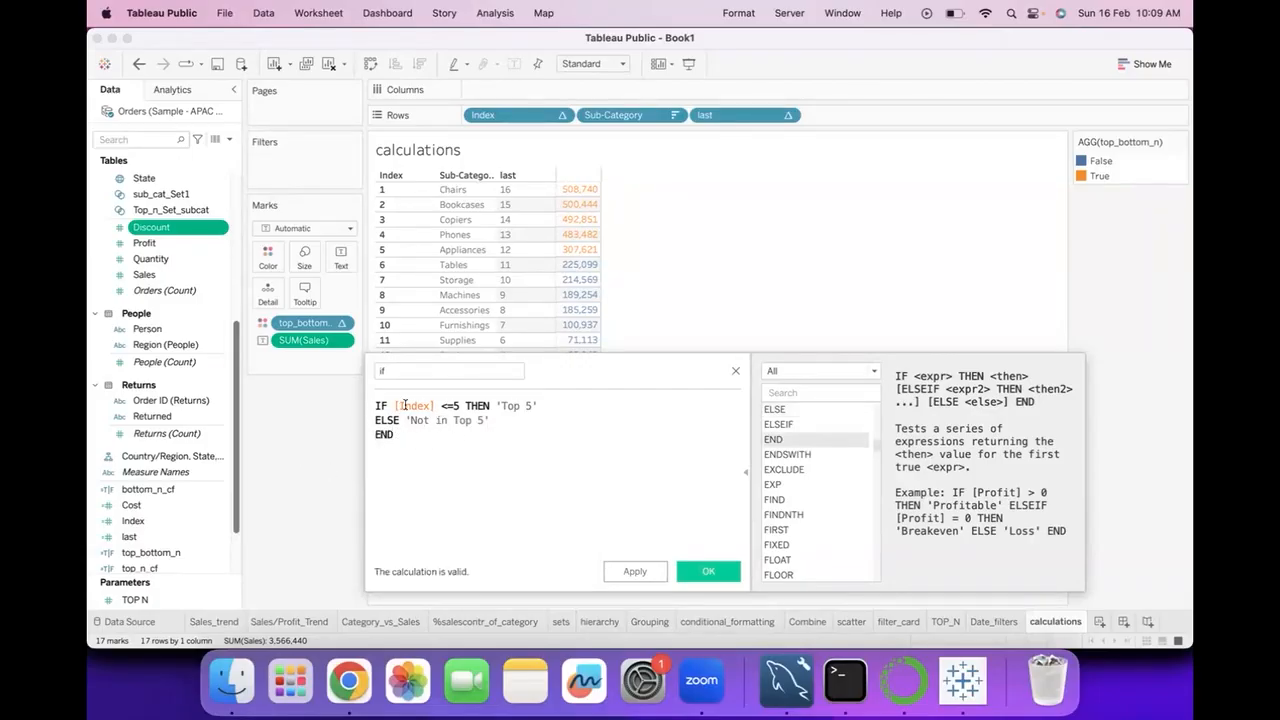
Save the if calculation and place the field on Rows after last.
{"action": "key", "text": "super+a"}
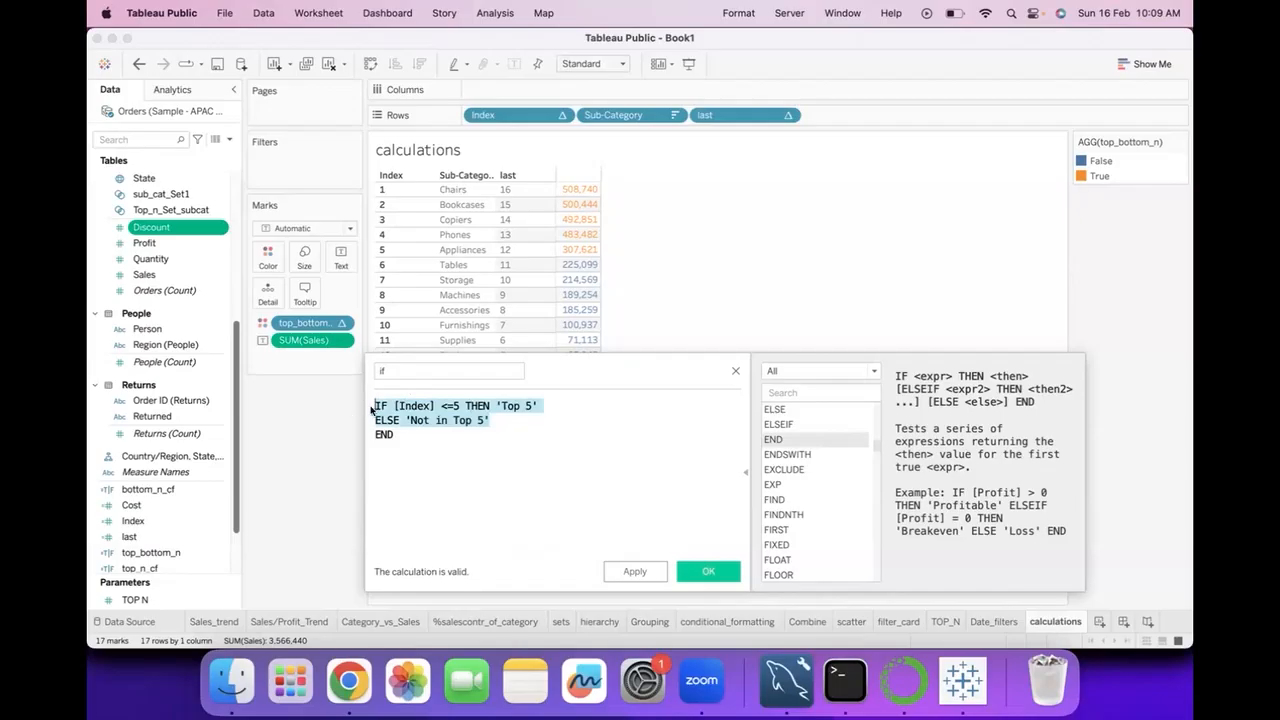
{"action": "left_click", "coordinate": [398, 407]}
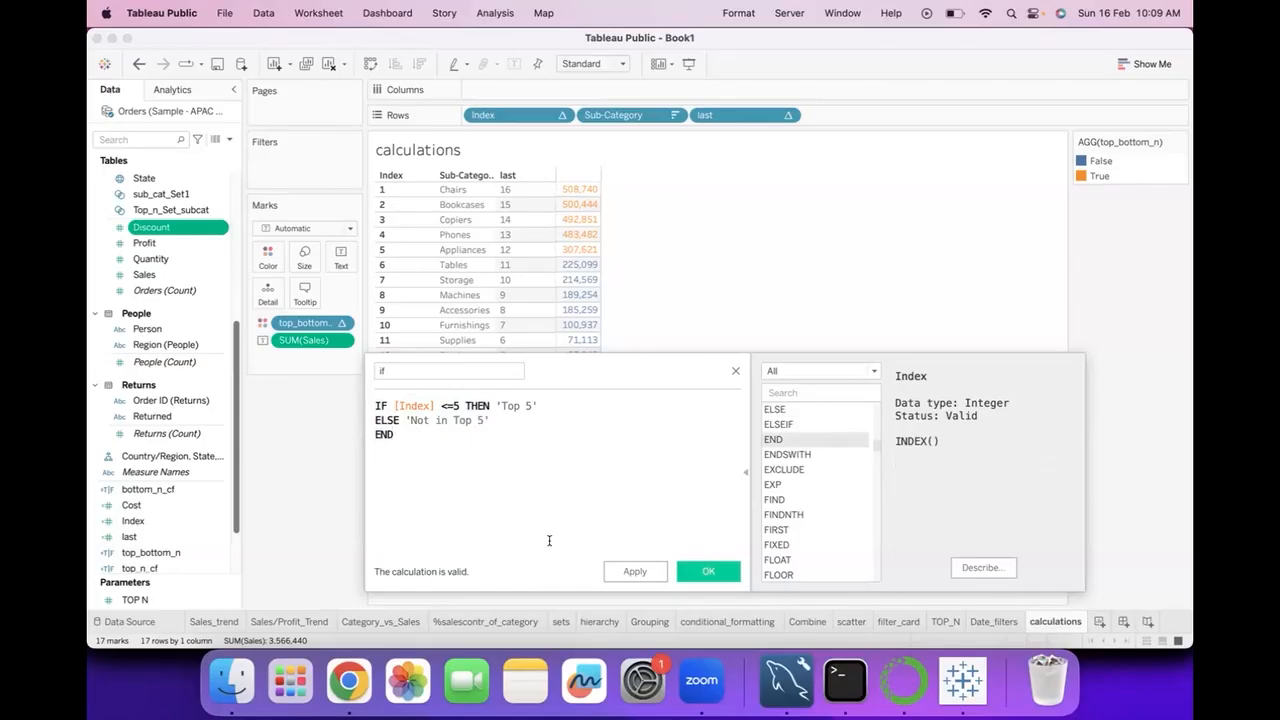
{"action": "left_click", "coordinate": [708, 571]}
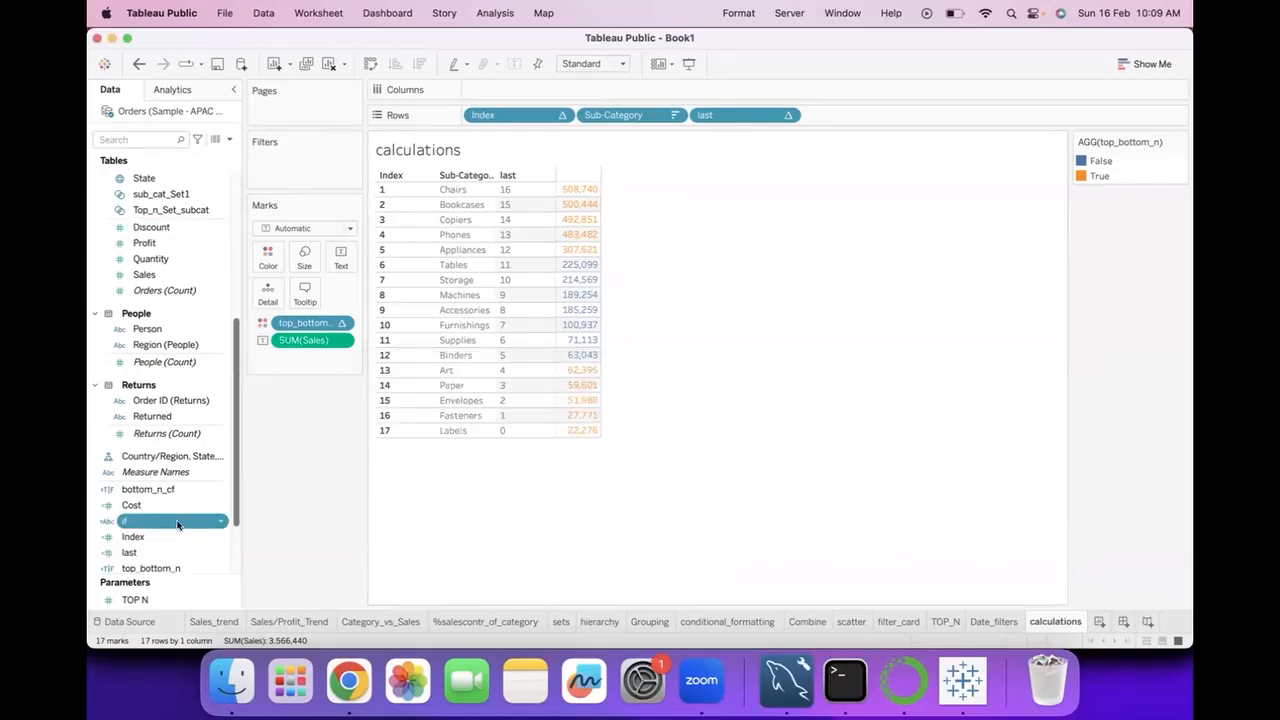
{"action": "left_click_drag", "start_coordinate": [177, 524], "coordinate": [305, 357]}
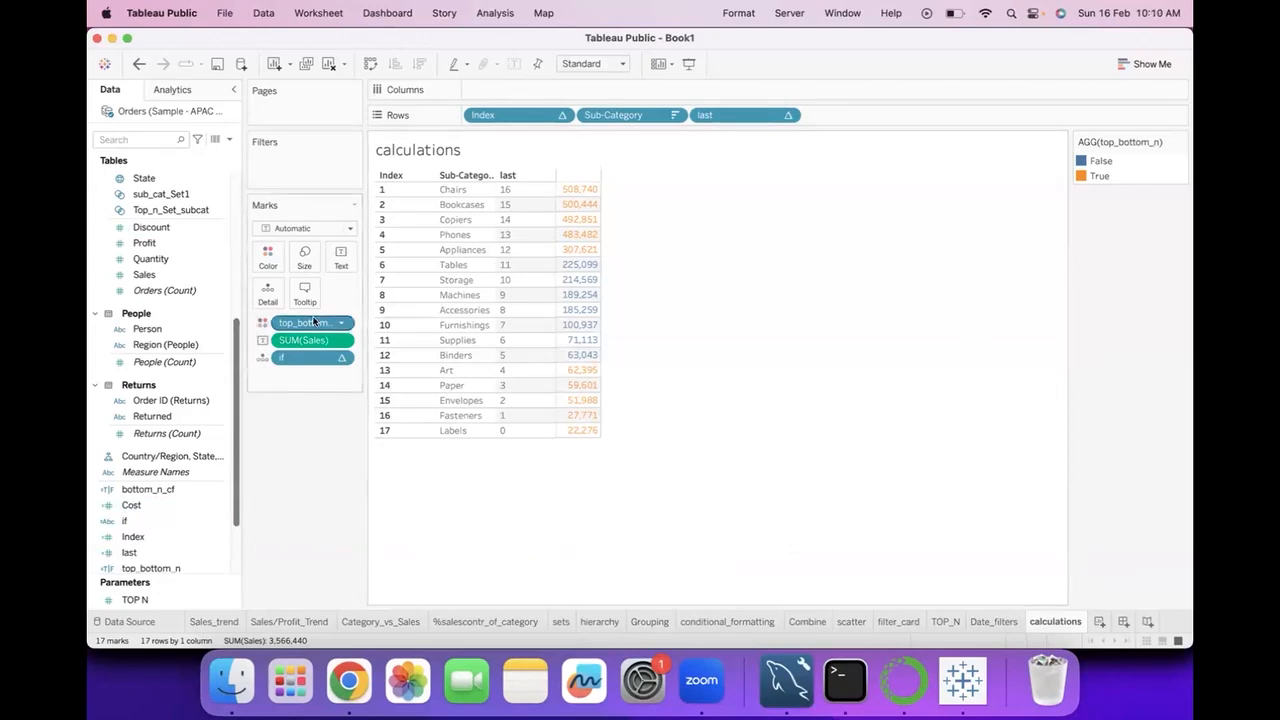
{"action": "left_click_drag", "start_coordinate": [318, 357], "coordinate": [836, 111]}
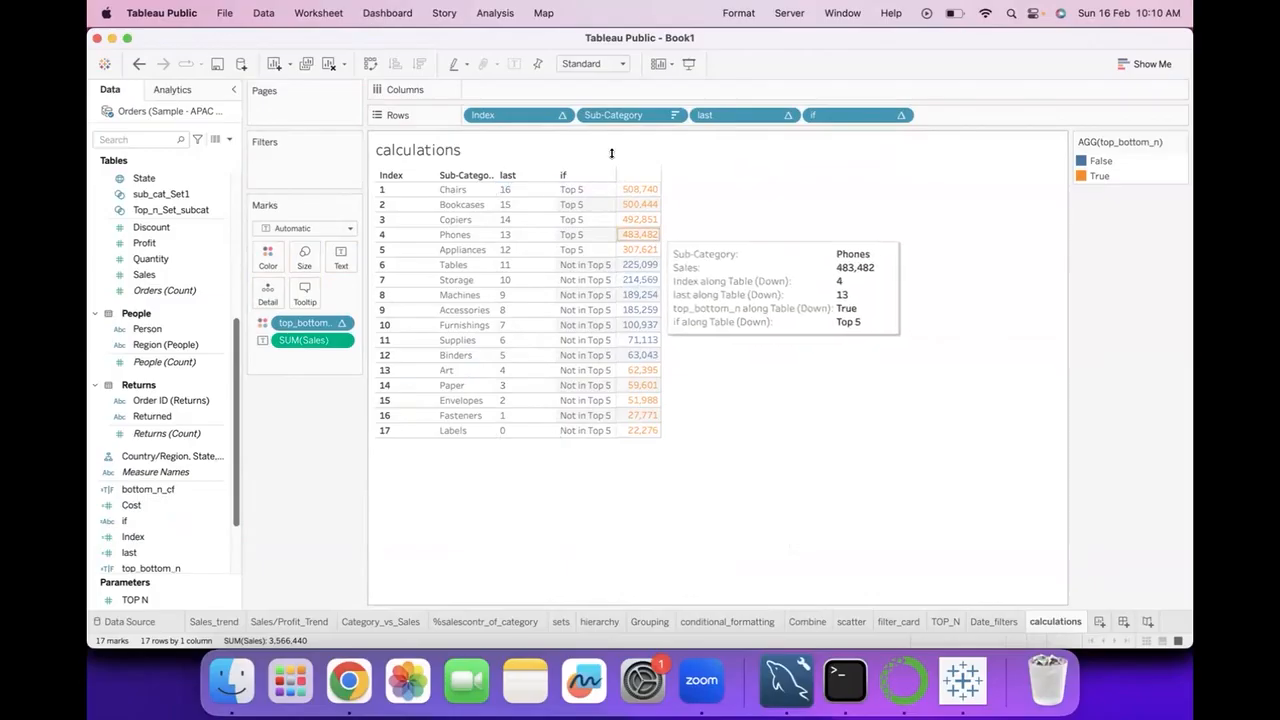
Reopen the if calculation and insert an ELSEIF line between the 'Top 5' and ELSE lines.
{"action": "left_click", "coordinate": [198, 521]}
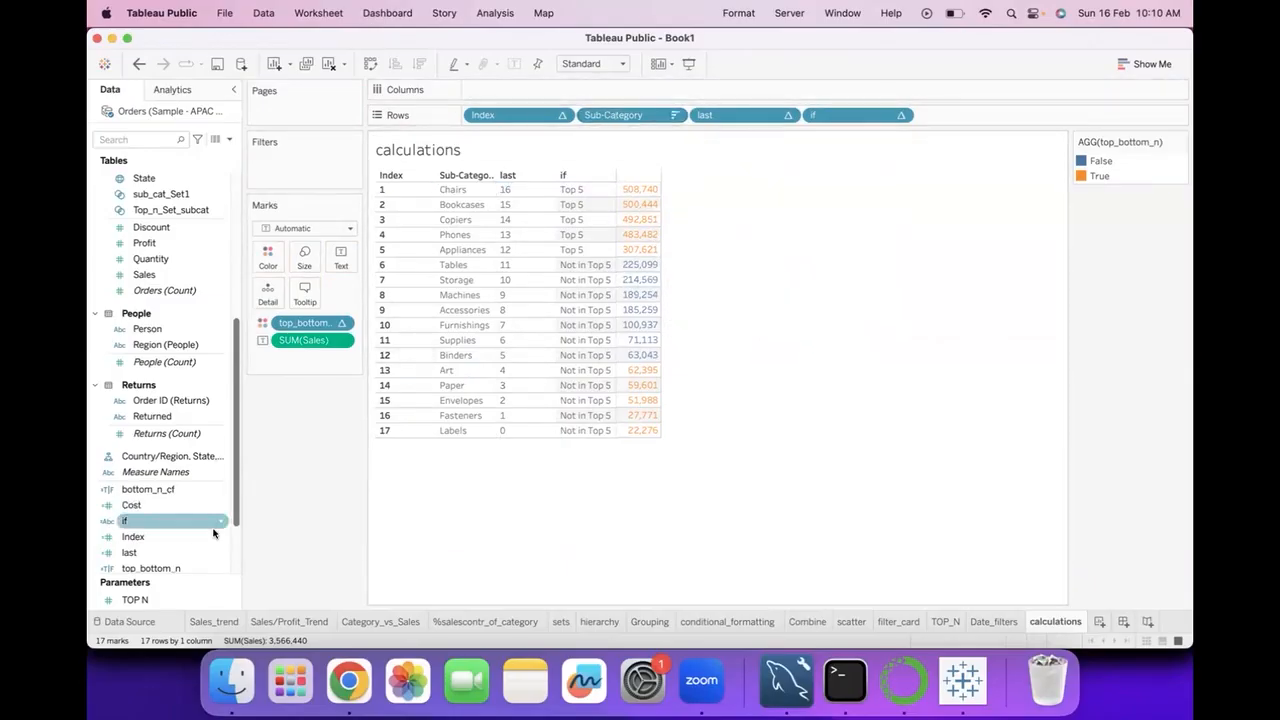
{"action": "left_click", "coordinate": [216, 521]}
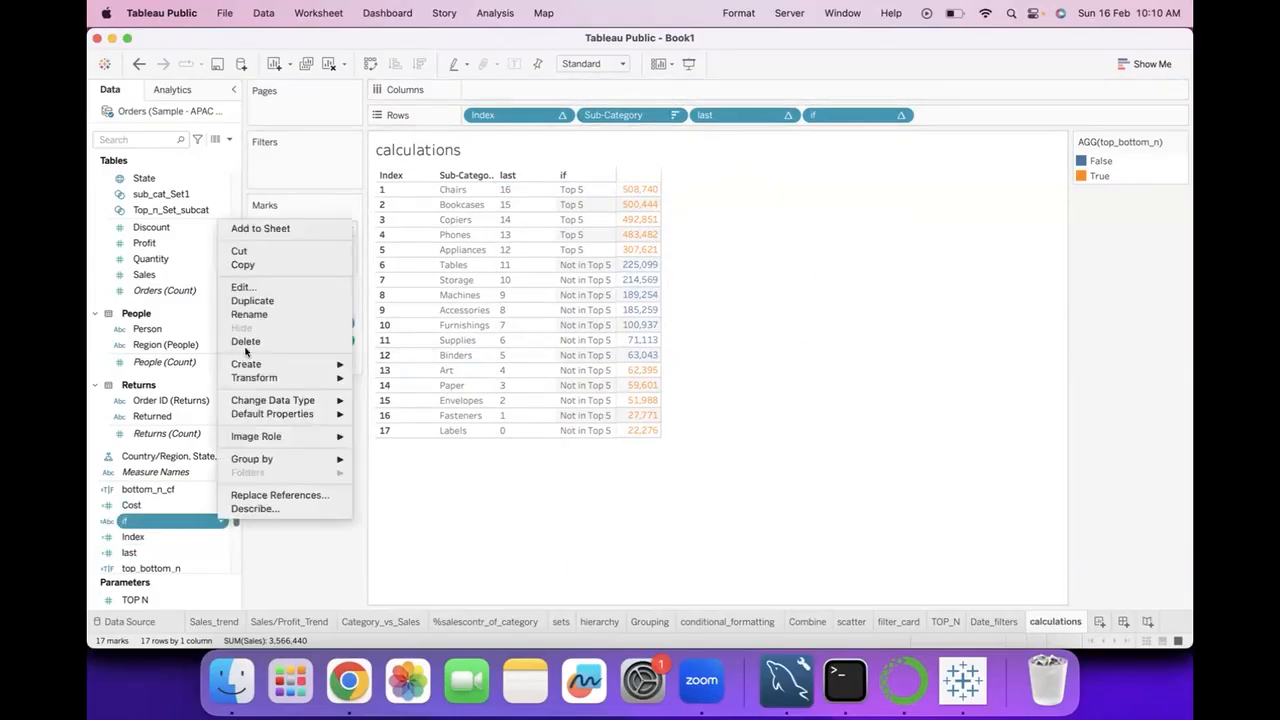
{"action": "left_click", "coordinate": [255, 291]}
{"action": "left_click", "coordinate": [560, 400]}
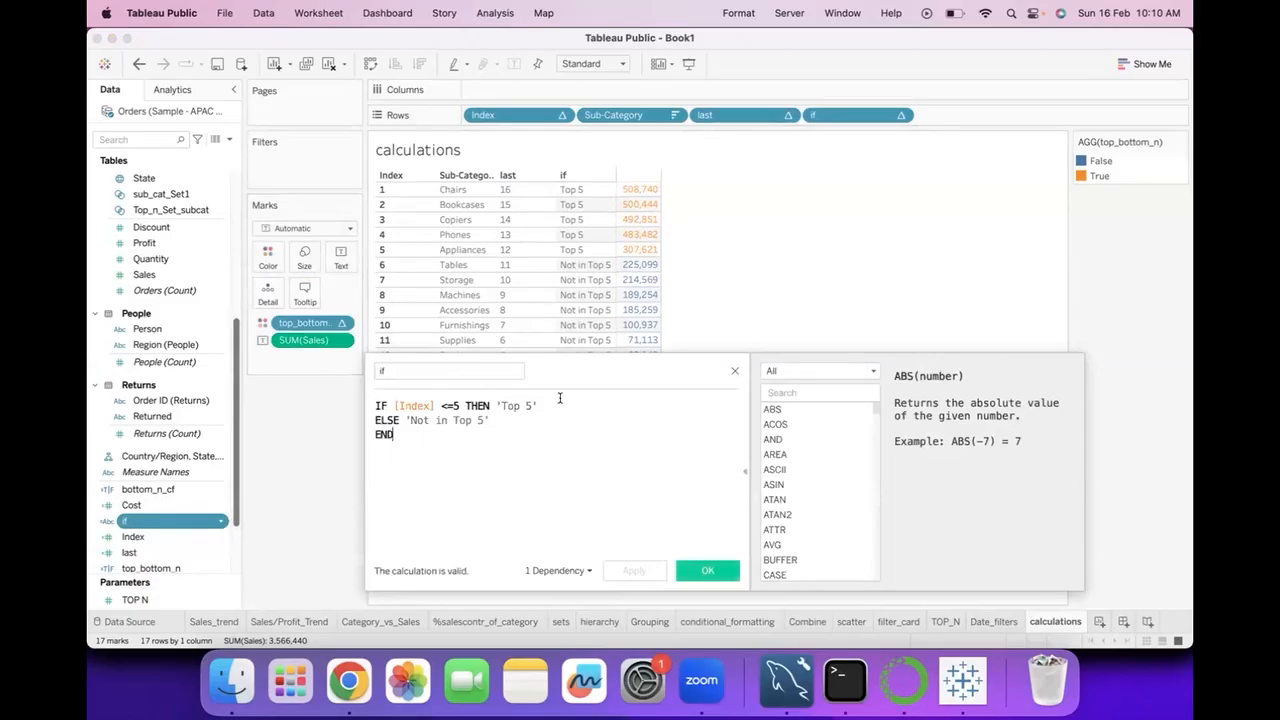
{"action": "key", "text": "Return"}
{"action": "type", "text": "els"}
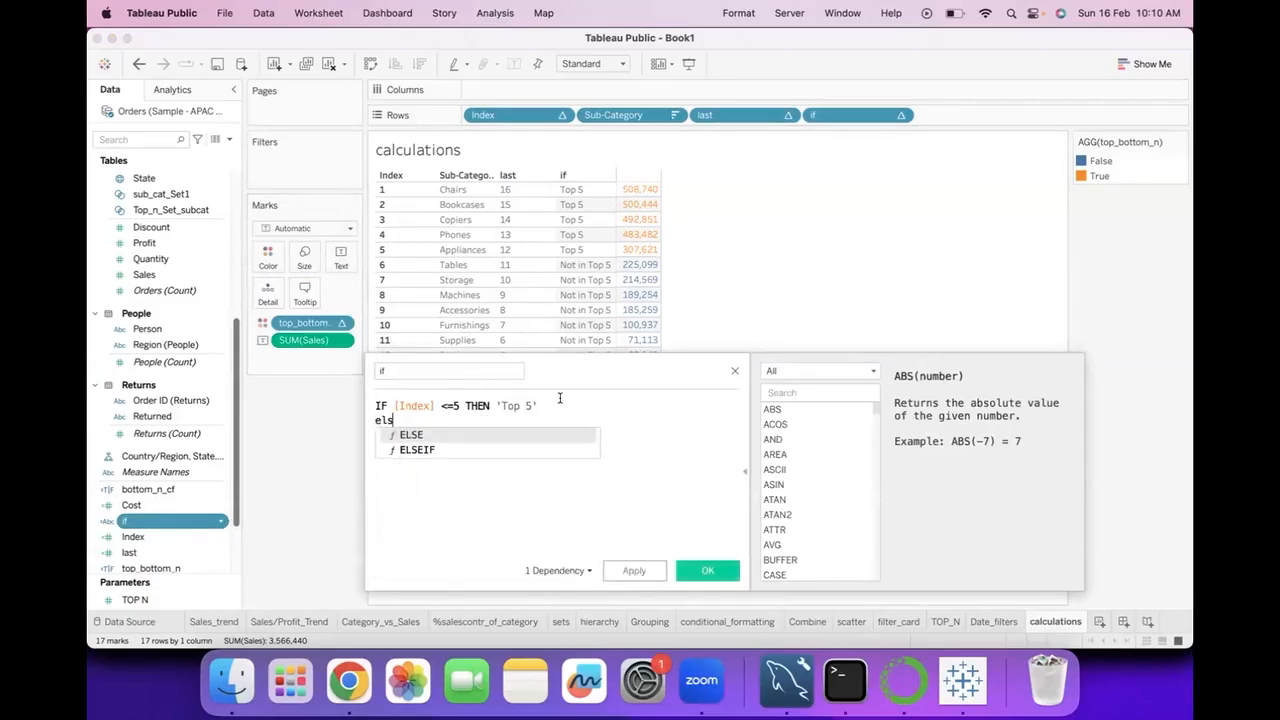
{"action": "type", "text": "e"}
{"action": "left_click", "coordinate": [510, 449]}
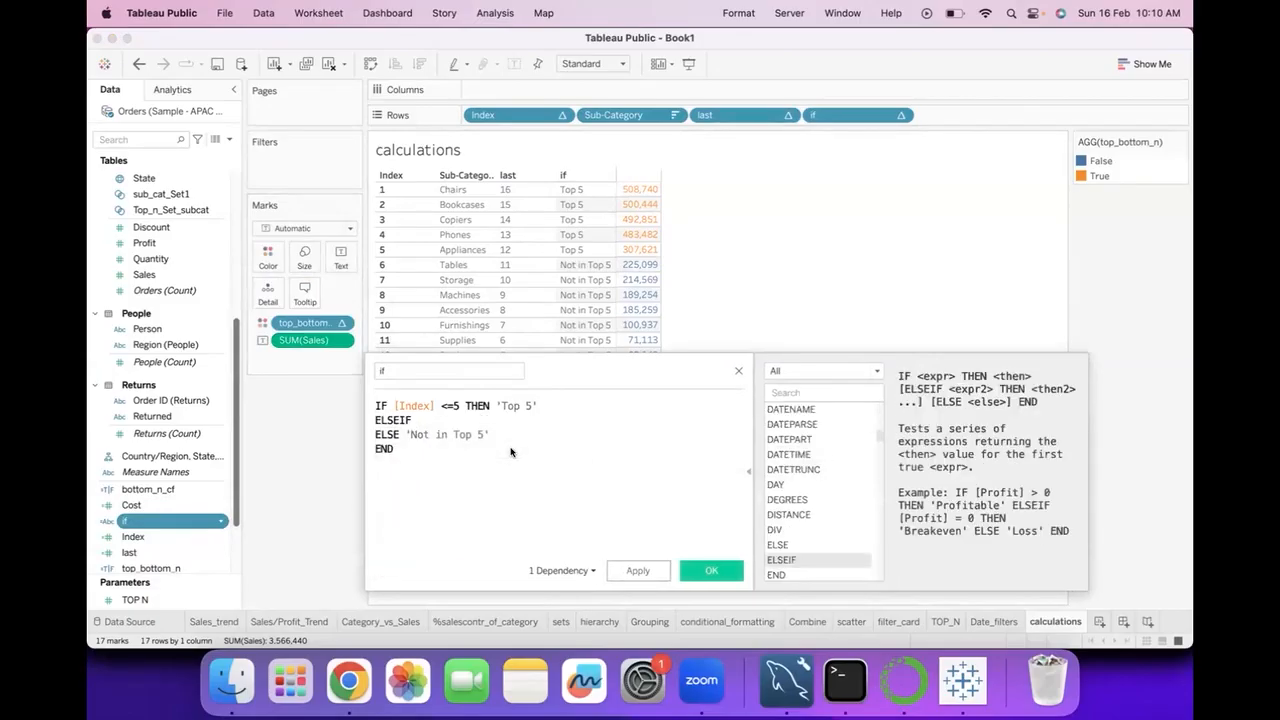
Set the ELSEIF condition to [Index] >5 and [Index] <8.
{"action": "type", "text": "inde"}
{"action": "left_click", "coordinate": [513, 427]}
{"action": "type", "text": ">5 and in"}
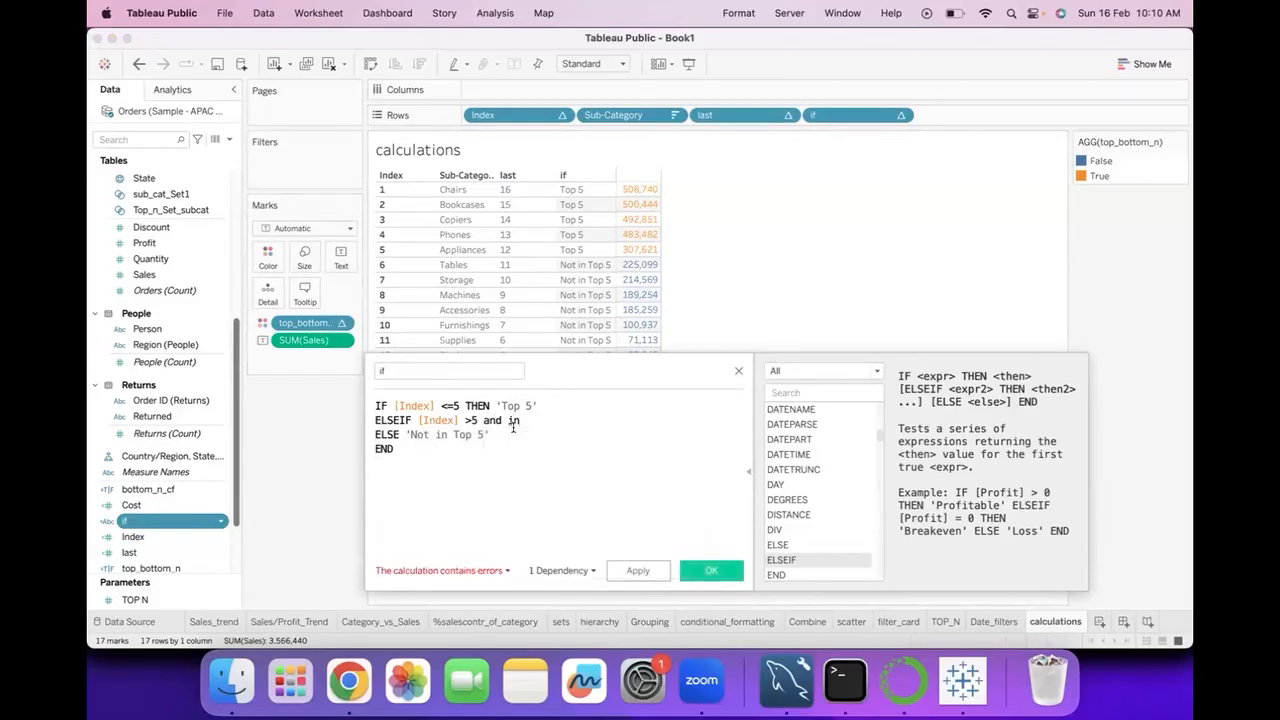
{"action": "key", "text": "BackSpace"}
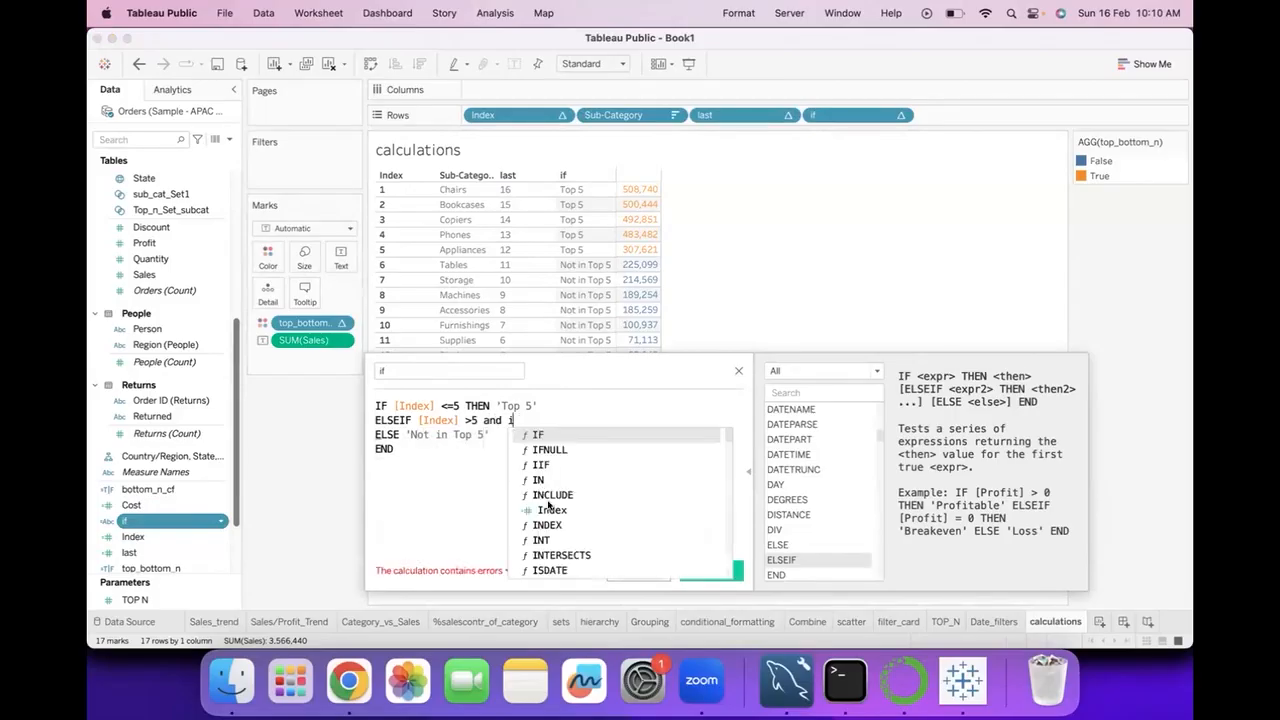
{"action": "double_click", "coordinate": [551, 510]}
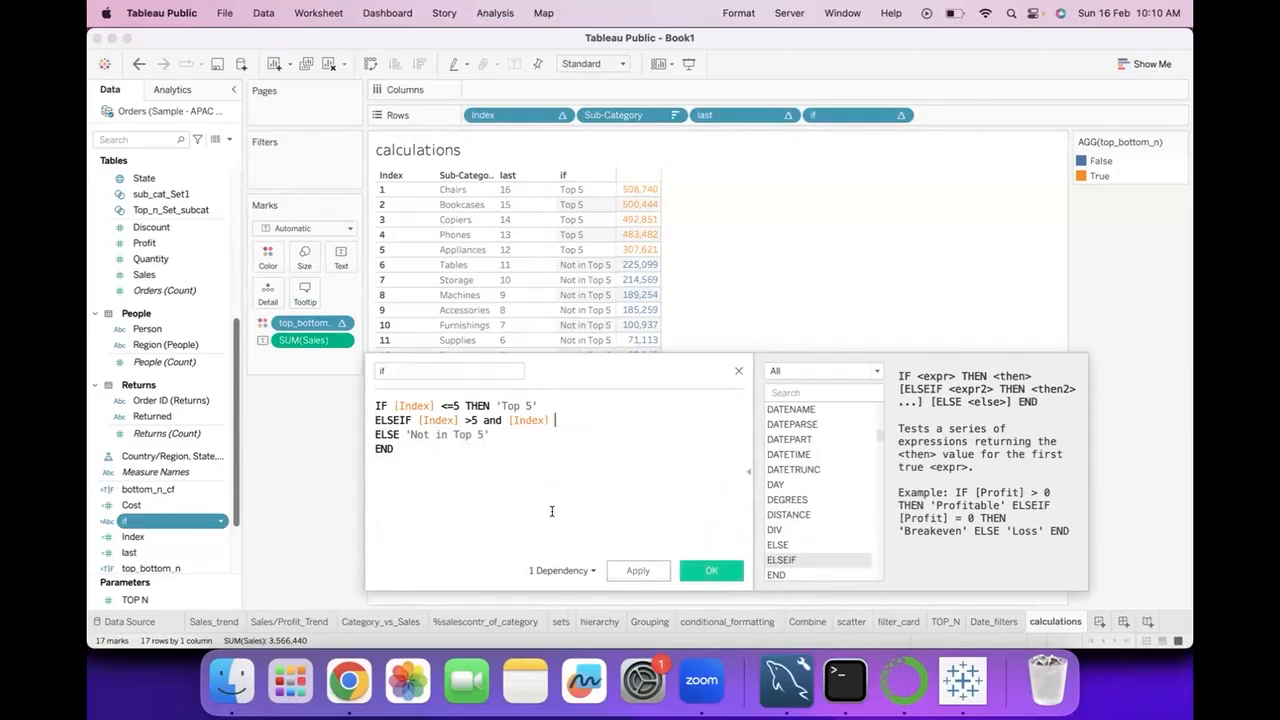
{"action": "type", "text": "<8 then"}
Complete the ELSEIF line with THEN 'Middle' and save the calculation.
{"action": "key", "text": "BackSpace"}
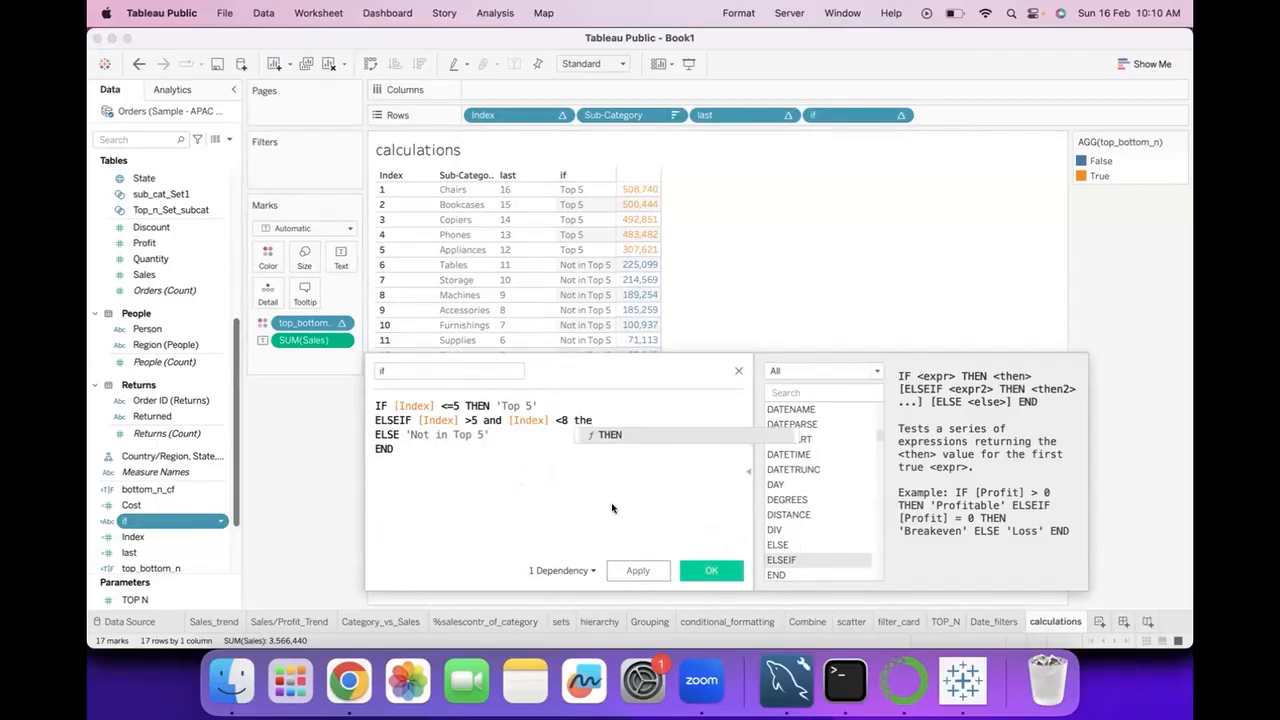
{"action": "double_click", "coordinate": [612, 433]}
{"action": "type", "text": "'"}
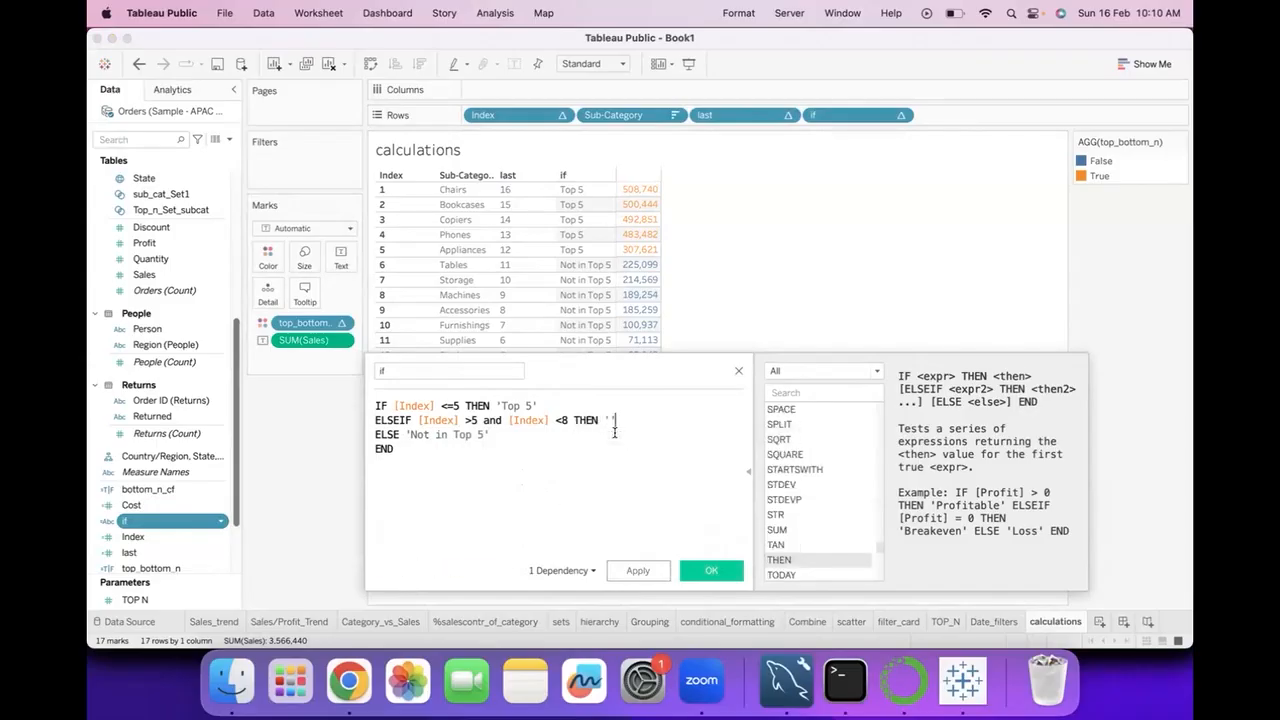
{"action": "type", "text": "Middle'"}
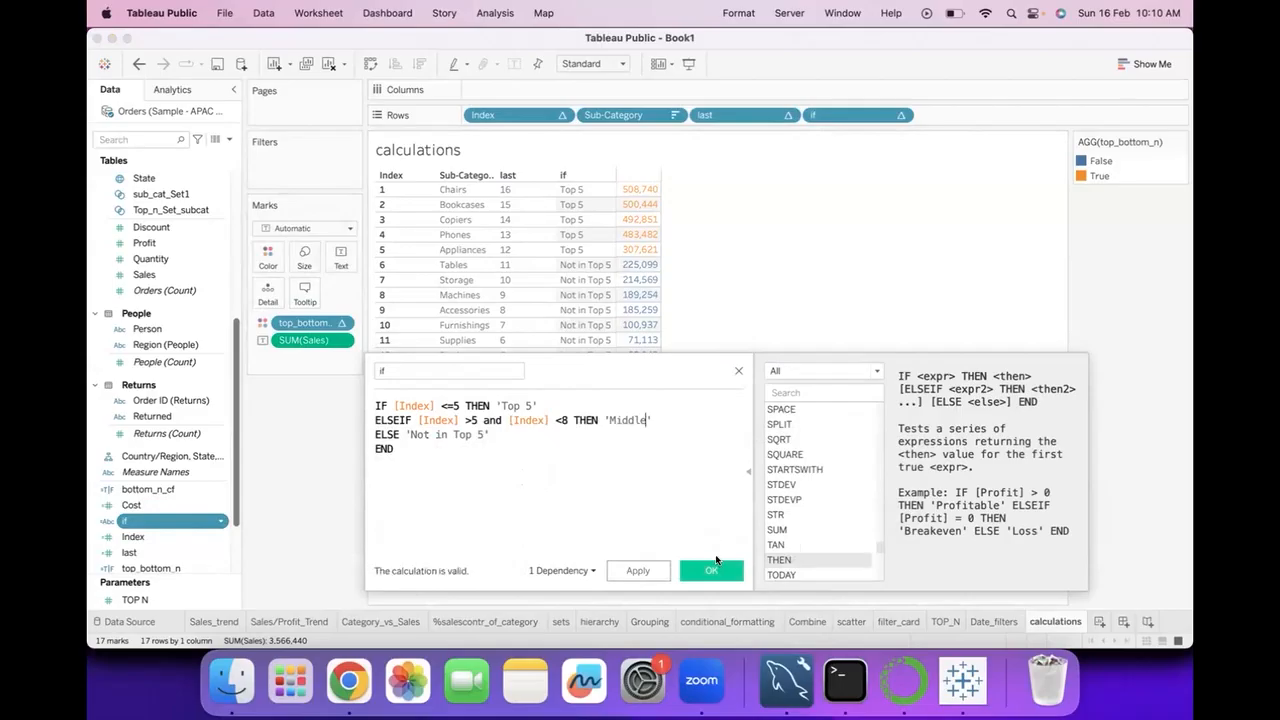
{"action": "left_click", "coordinate": [711, 571]}
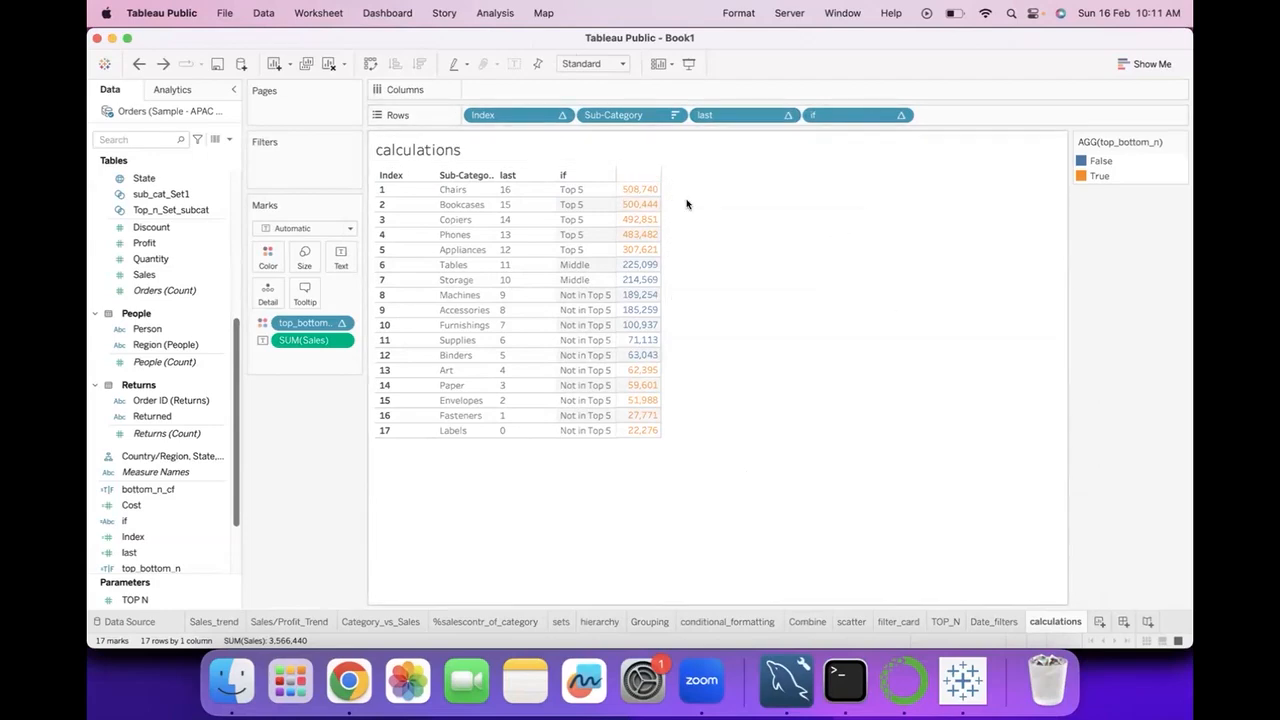
Move the if field from Rows to Color in place of top_bottom_n.
{"action": "left_click", "coordinate": [638, 189]}
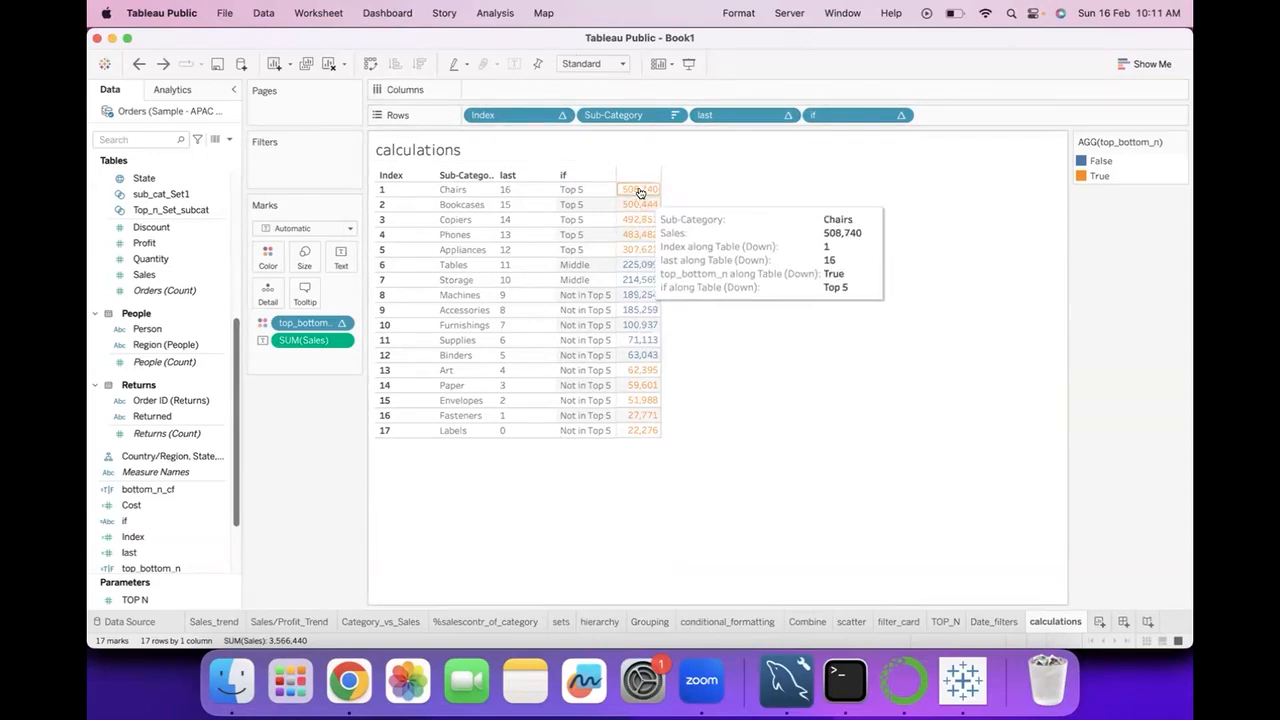
{"action": "left_click", "coordinate": [638, 279]}
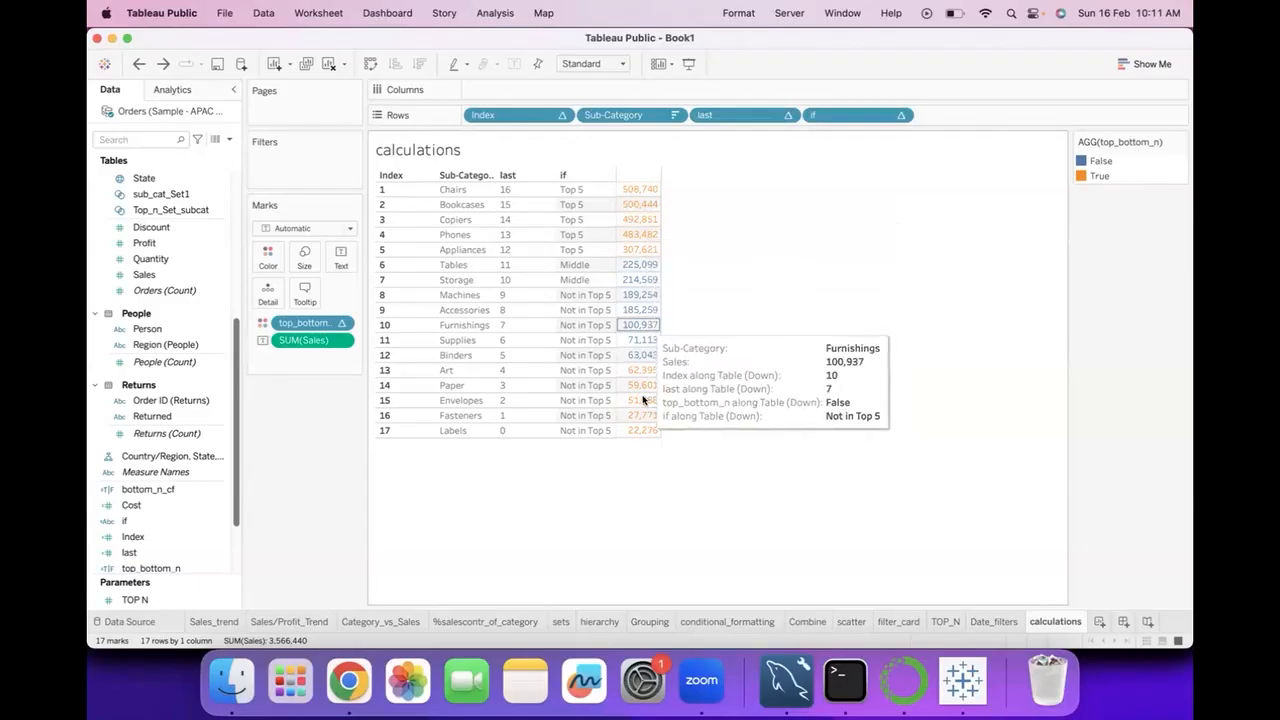
{"action": "left_click_drag", "start_coordinate": [815, 115], "coordinate": [267, 266]}
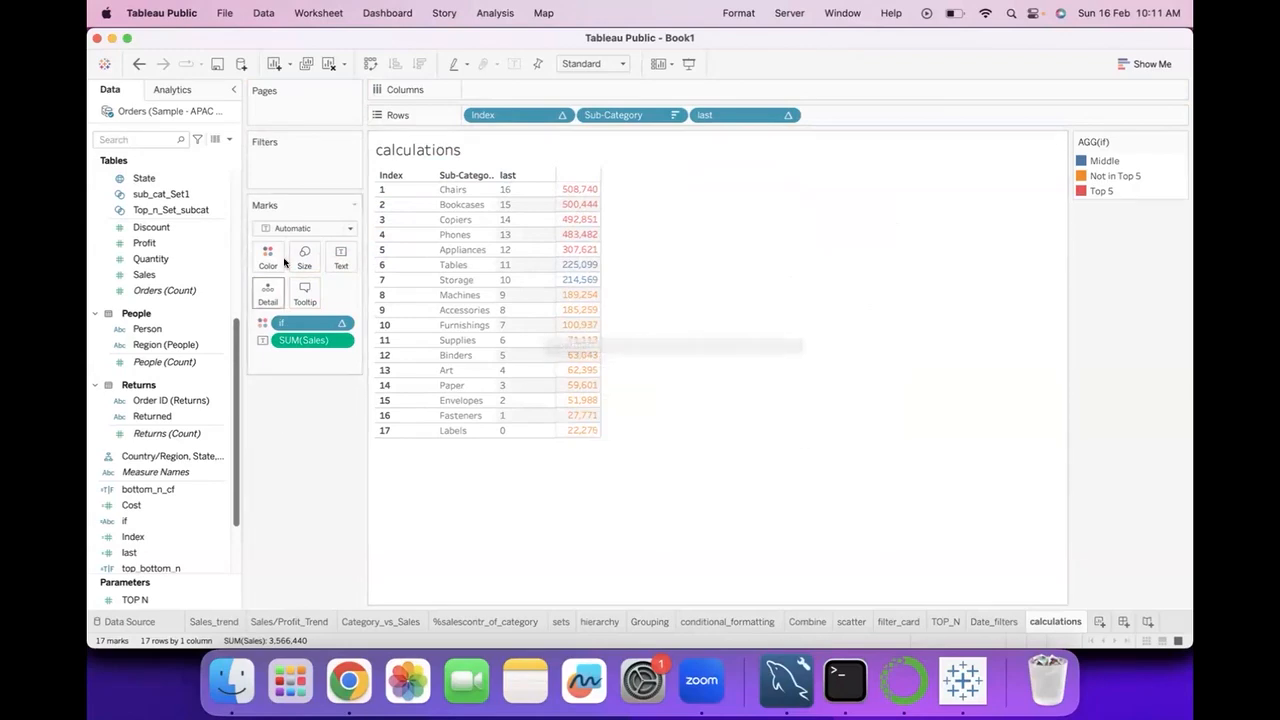
{"action": "left_click", "coordinate": [138, 504]}
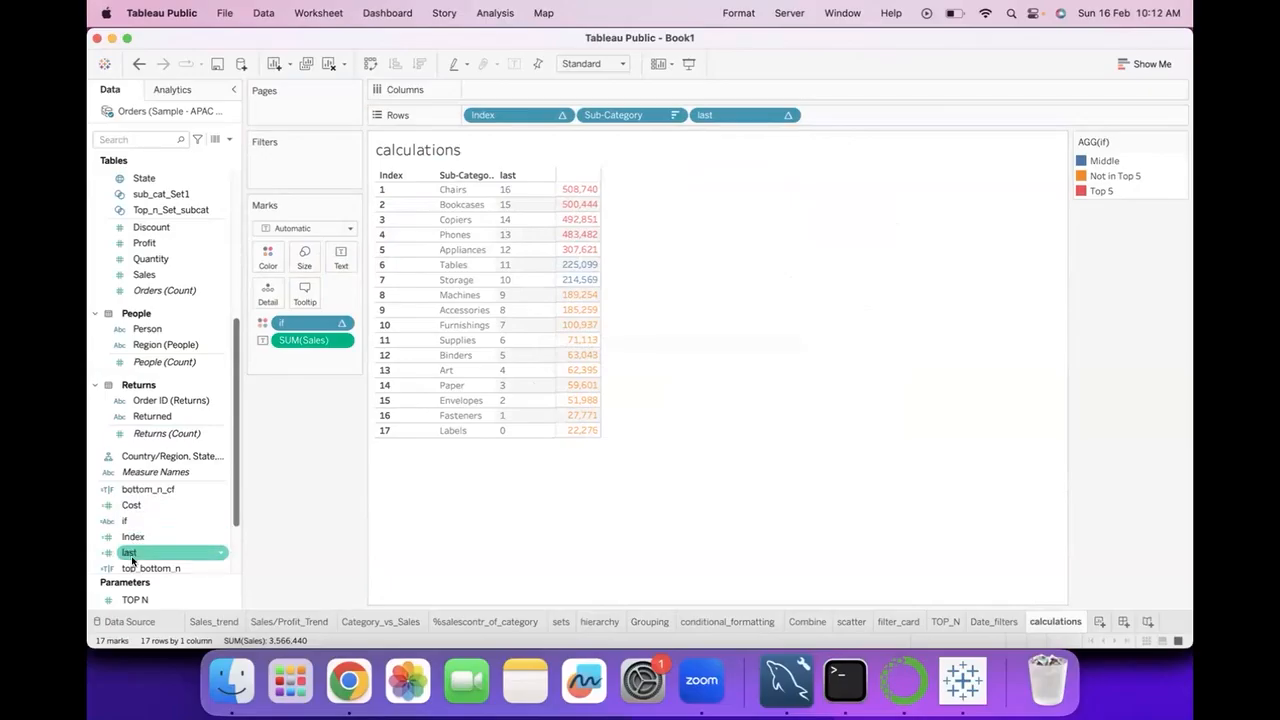
{"action": "left_click", "coordinate": [131, 522]}
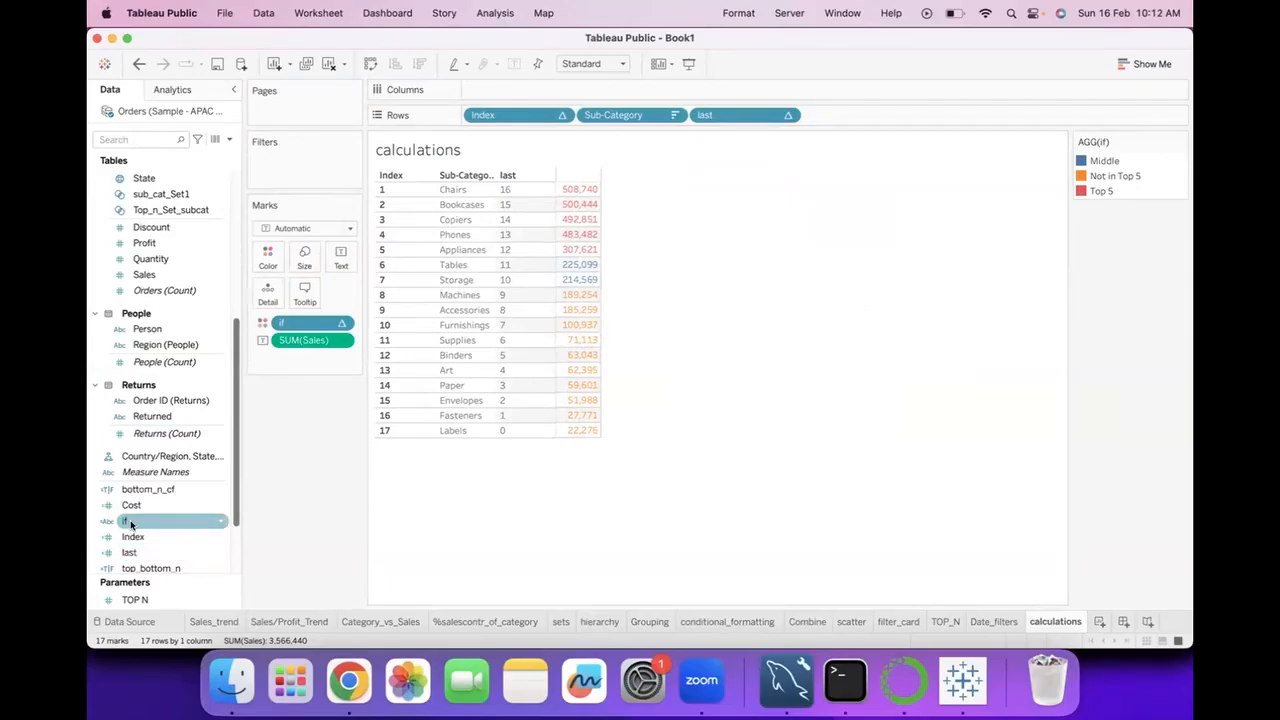
{"action": "left_click", "coordinate": [118, 491]}
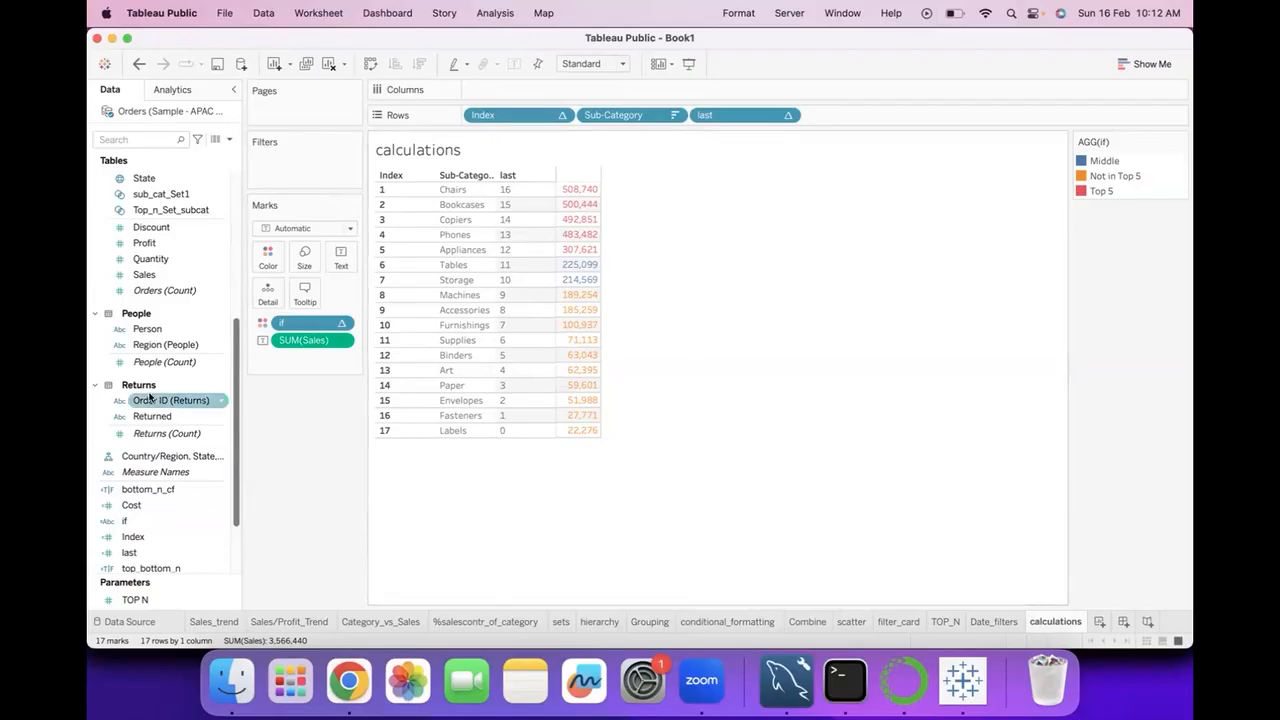
{"action": "scroll", "coordinate": [160, 400], "scroll_direction": "up", "scroll_amount": 6}
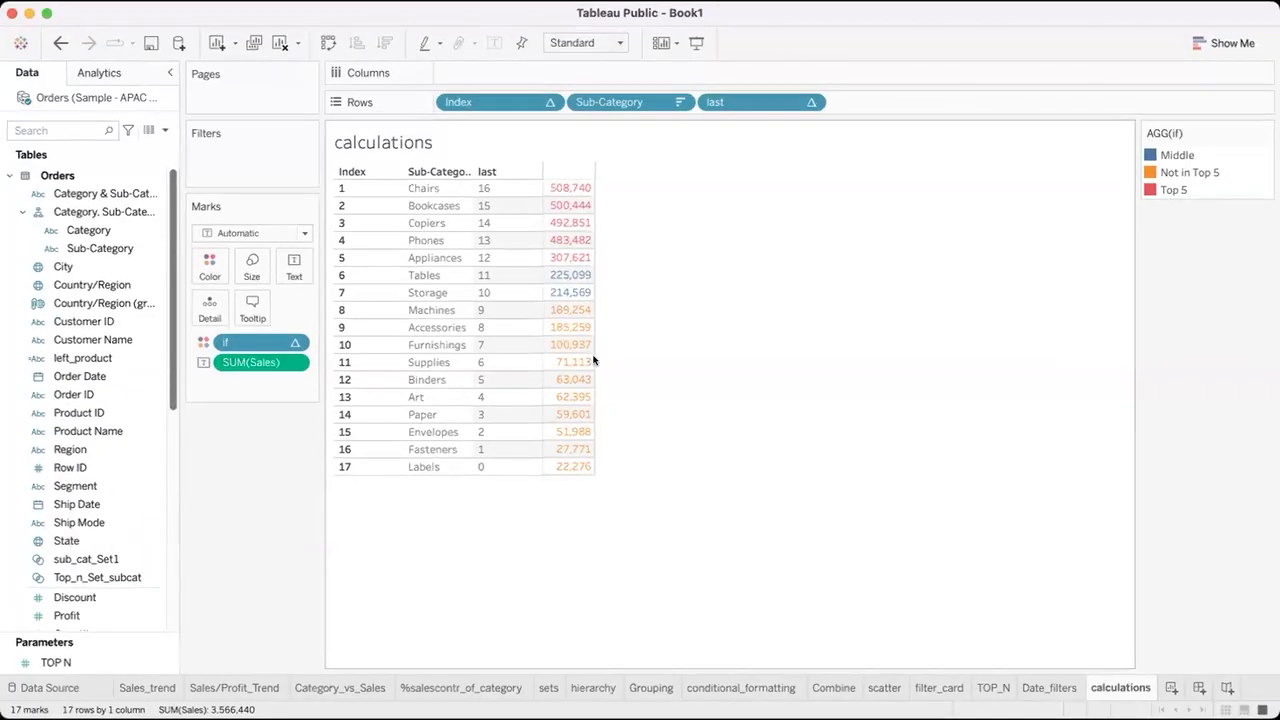
Examine the IF, ELSEIF and ELSE lines of the if calculation alongside the full Index_last table.
{"action": "mouse_move", "coordinate": [586, 362]}
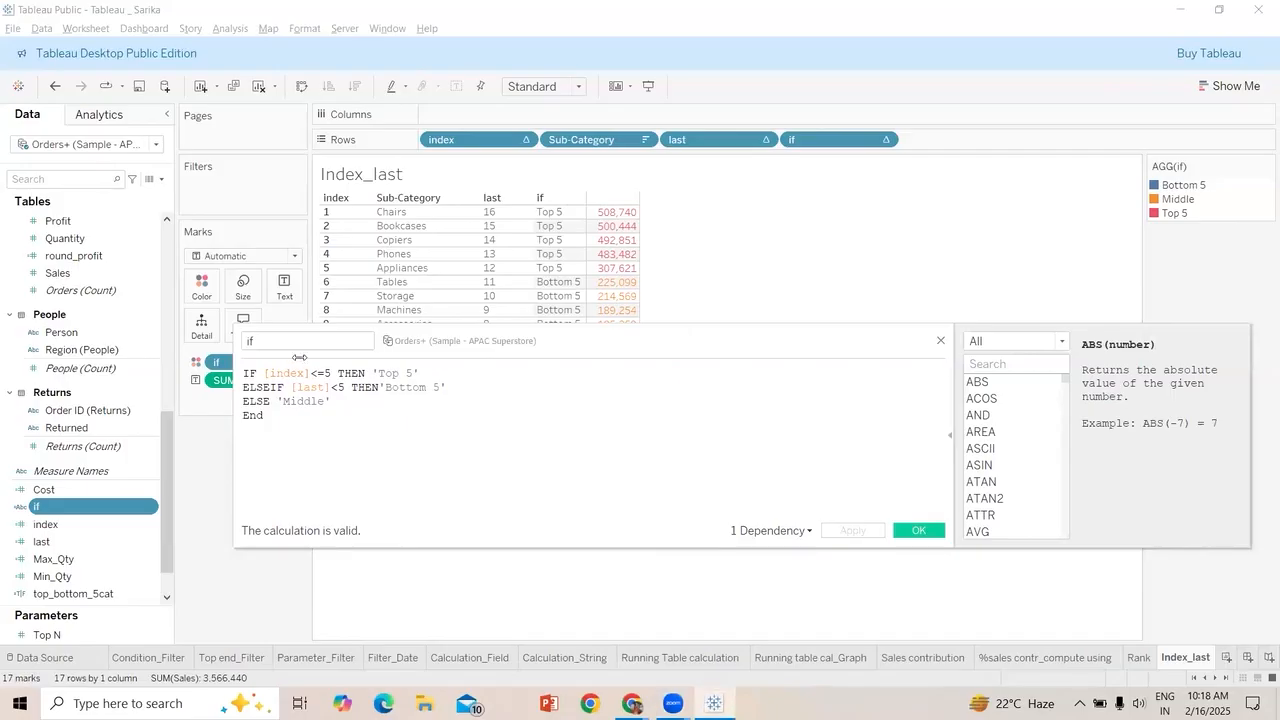
{"action": "left_click_drag", "start_coordinate": [690, 338], "coordinate": [690, 278]}
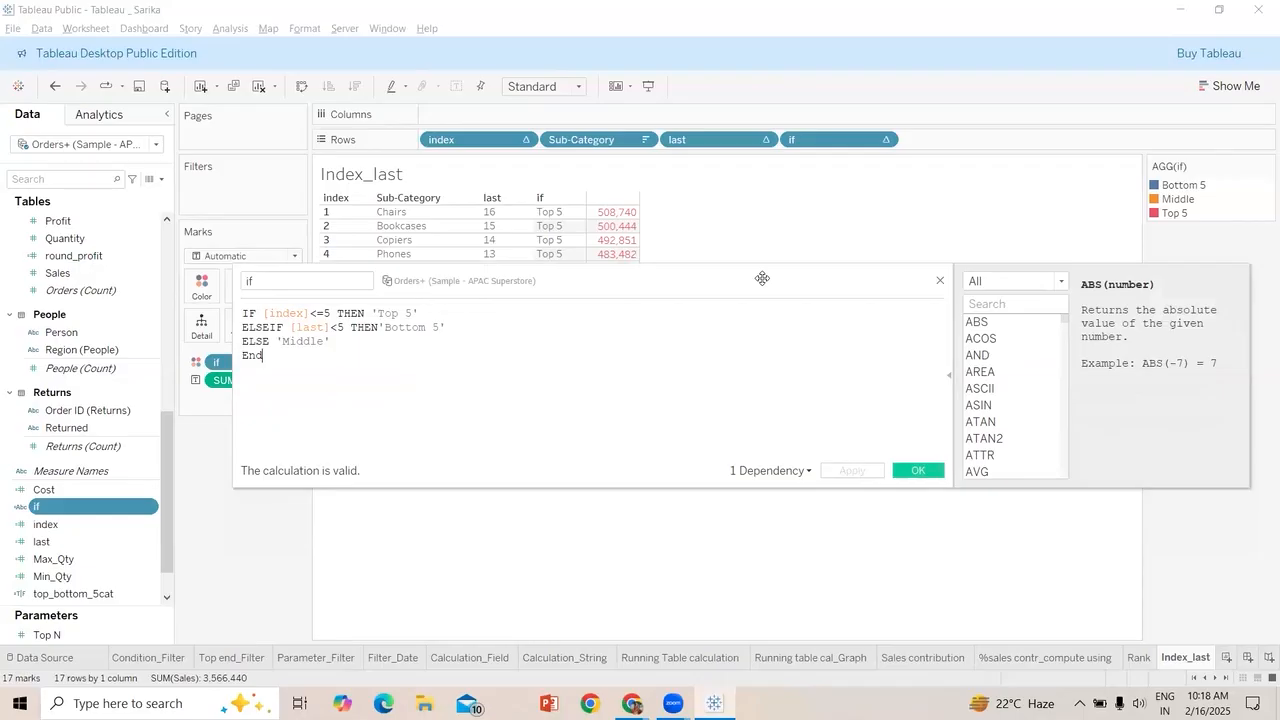
{"action": "left_click_drag", "start_coordinate": [636, 281], "coordinate": [551, 514]}
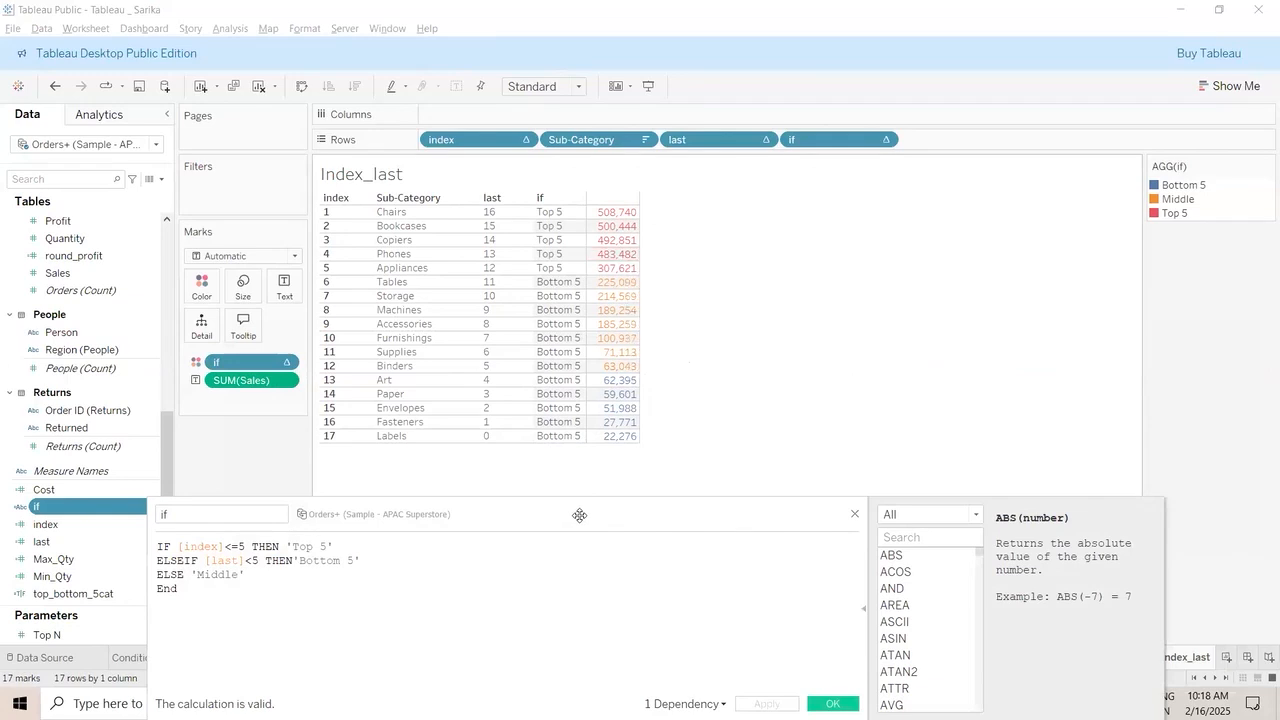
{"action": "left_click_drag", "start_coordinate": [579, 515], "coordinate": [611, 312]}
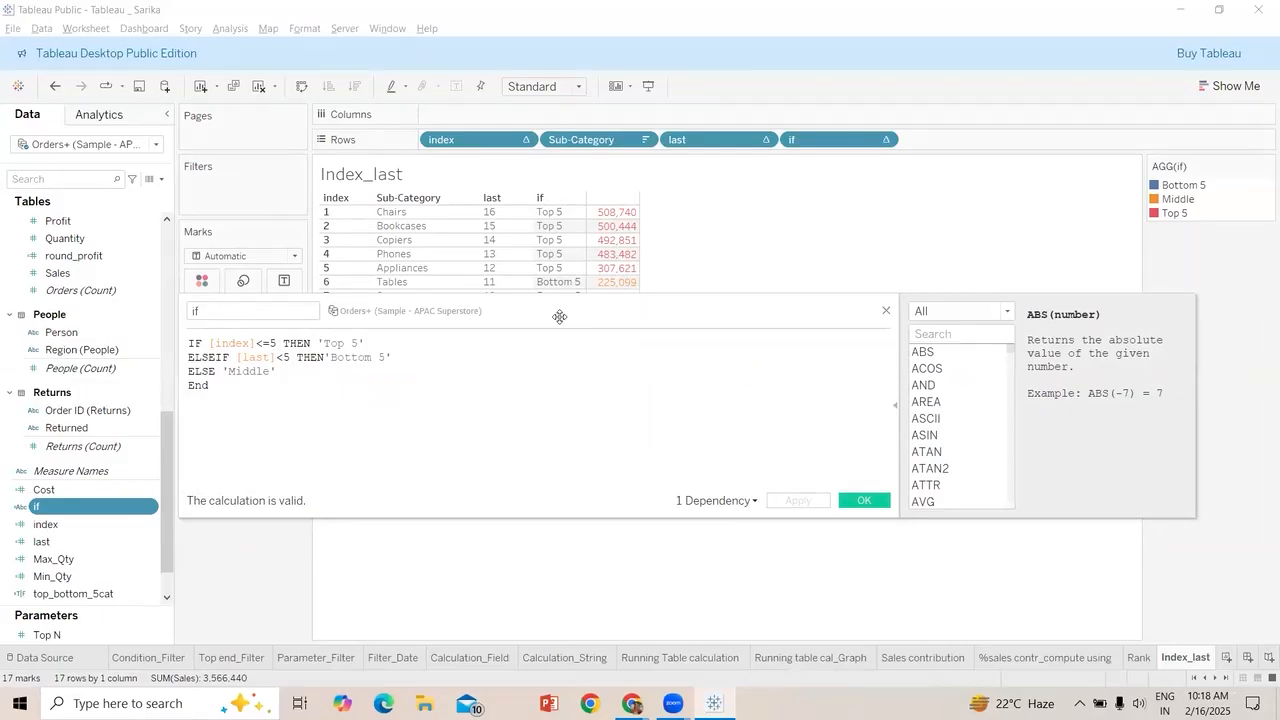
{"action": "left_click_drag", "start_coordinate": [559, 317], "coordinate": [575, 476]}
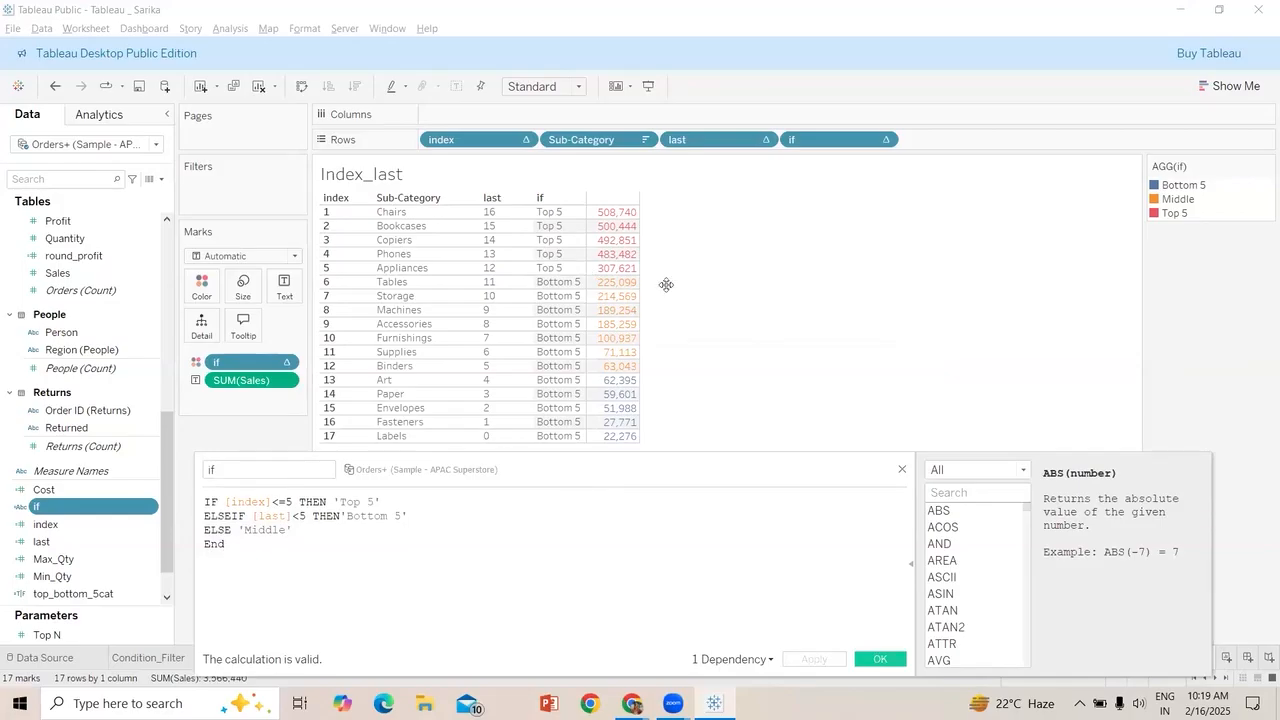
Close the if calculation and place the if field on Rows again after last.
{"action": "left_click", "coordinate": [867, 478]}
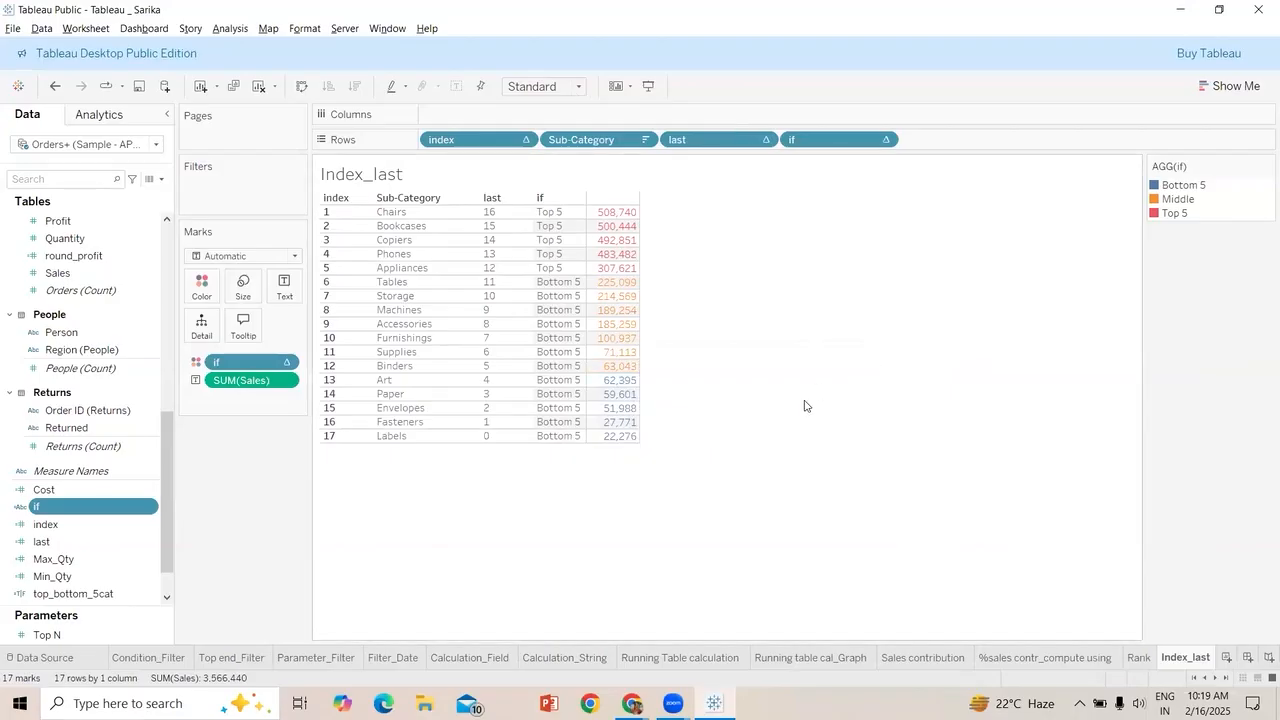
{"action": "left_click_drag", "start_coordinate": [104, 496], "coordinate": [826, 287]}
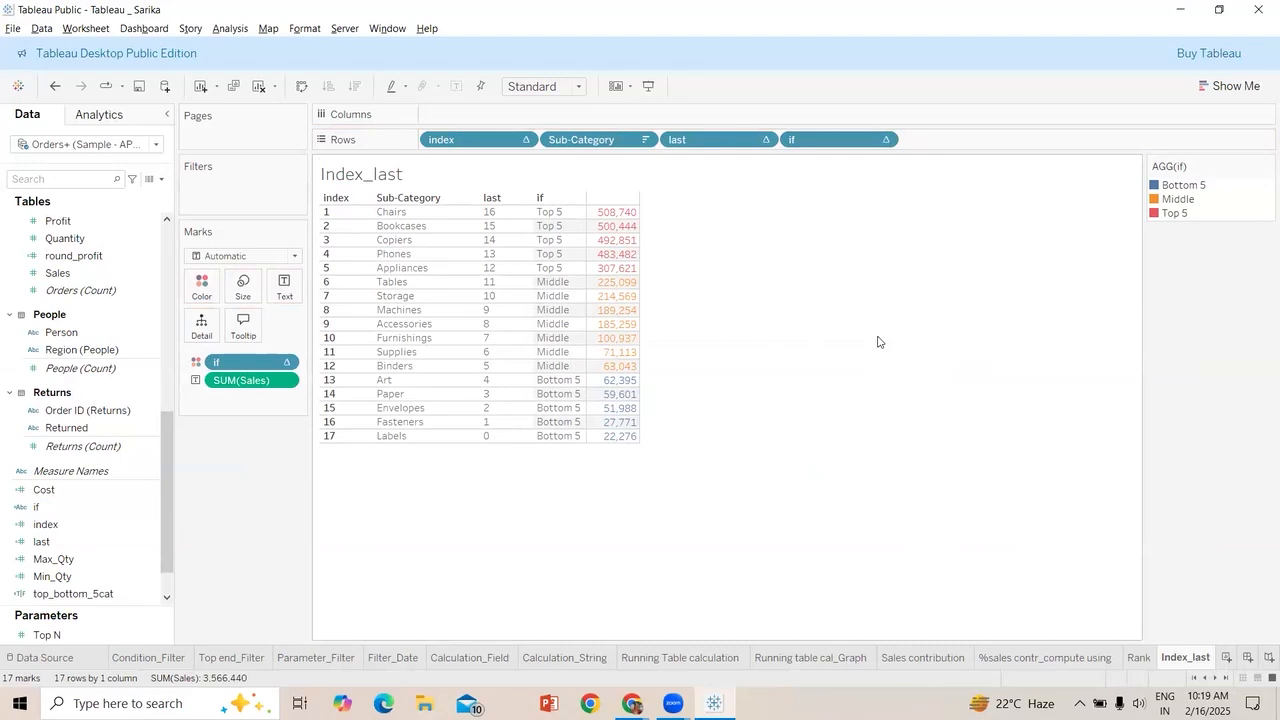
{"action": "left_click", "coordinate": [752, 80]}
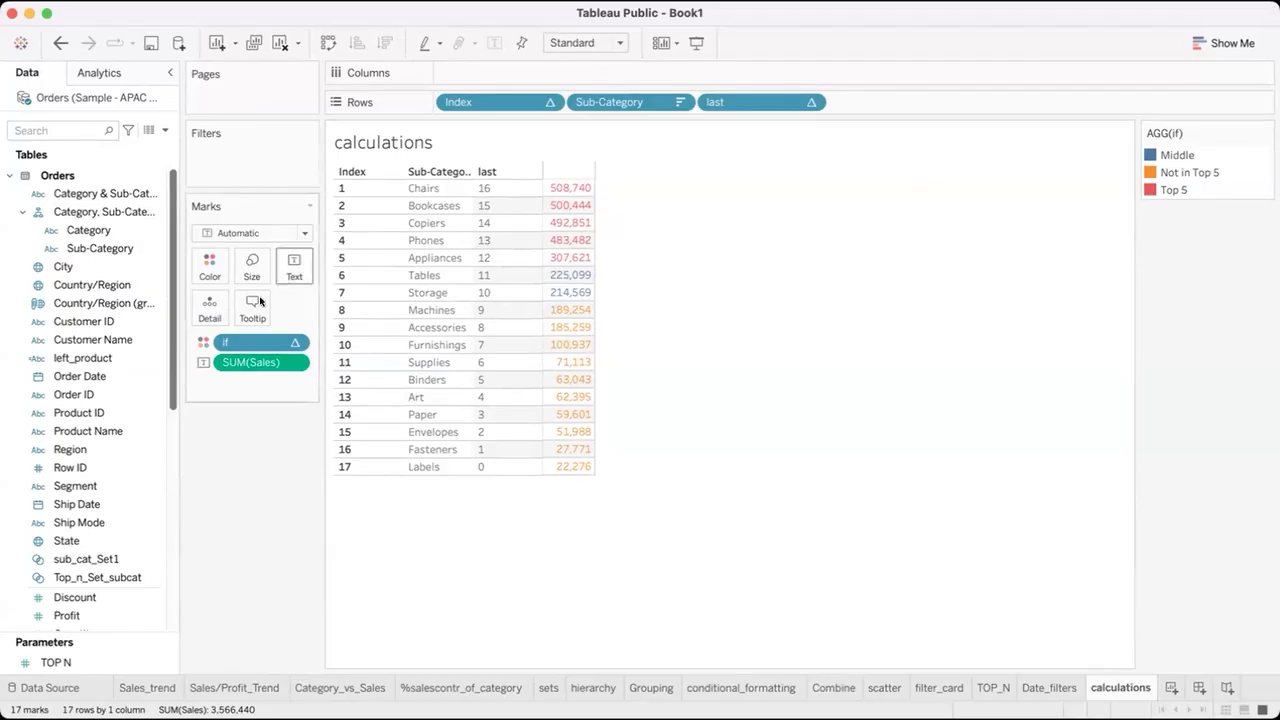
Open the if calculation for the calculations sheet, review its conditions and close it.
{"action": "left_click", "coordinate": [134, 486]}
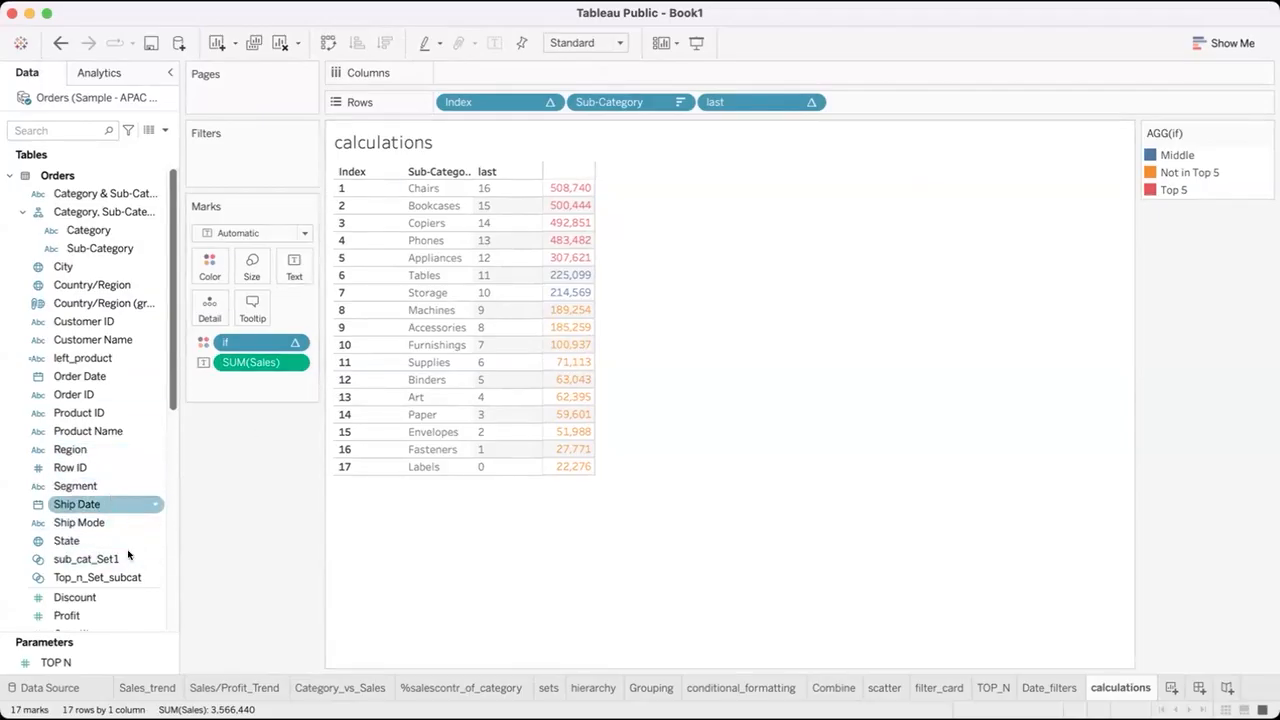
{"action": "scroll", "coordinate": [119, 588], "scroll_direction": "down", "scroll_amount": 5}
{"action": "scroll", "coordinate": [119, 586], "scroll_direction": "down", "scroll_amount": 3}
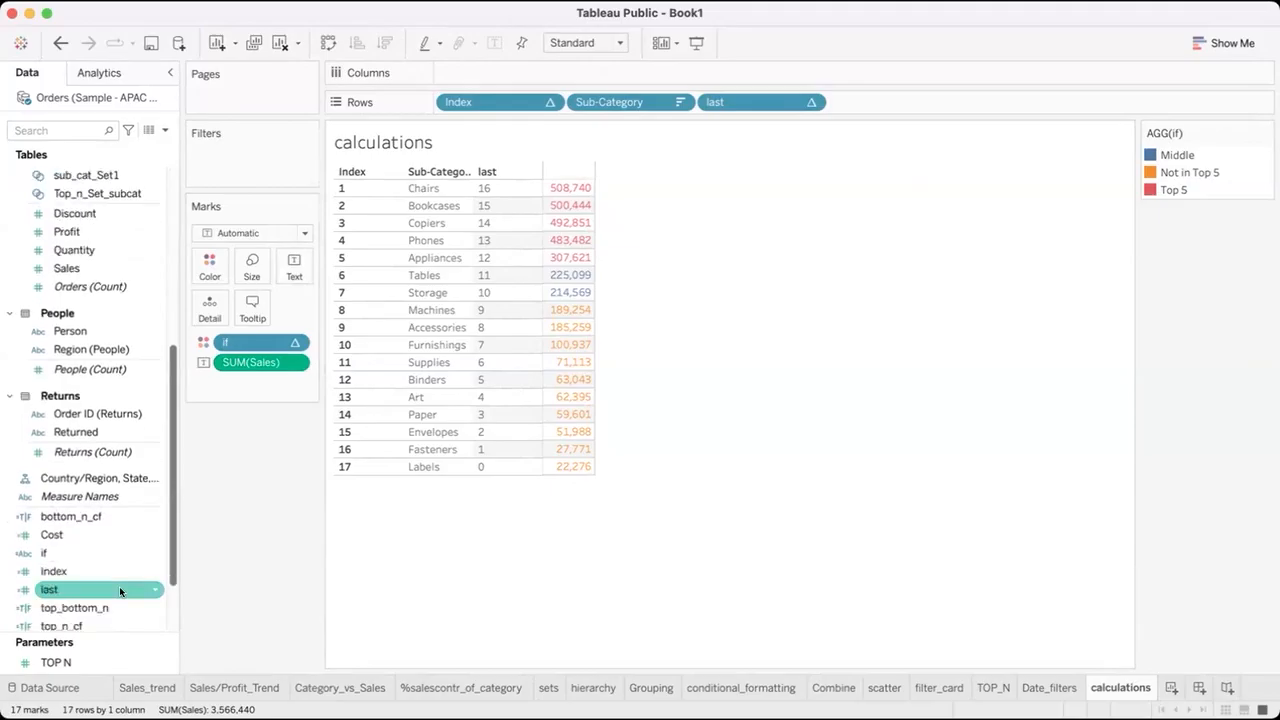
{"action": "right_click", "coordinate": [150, 517]}
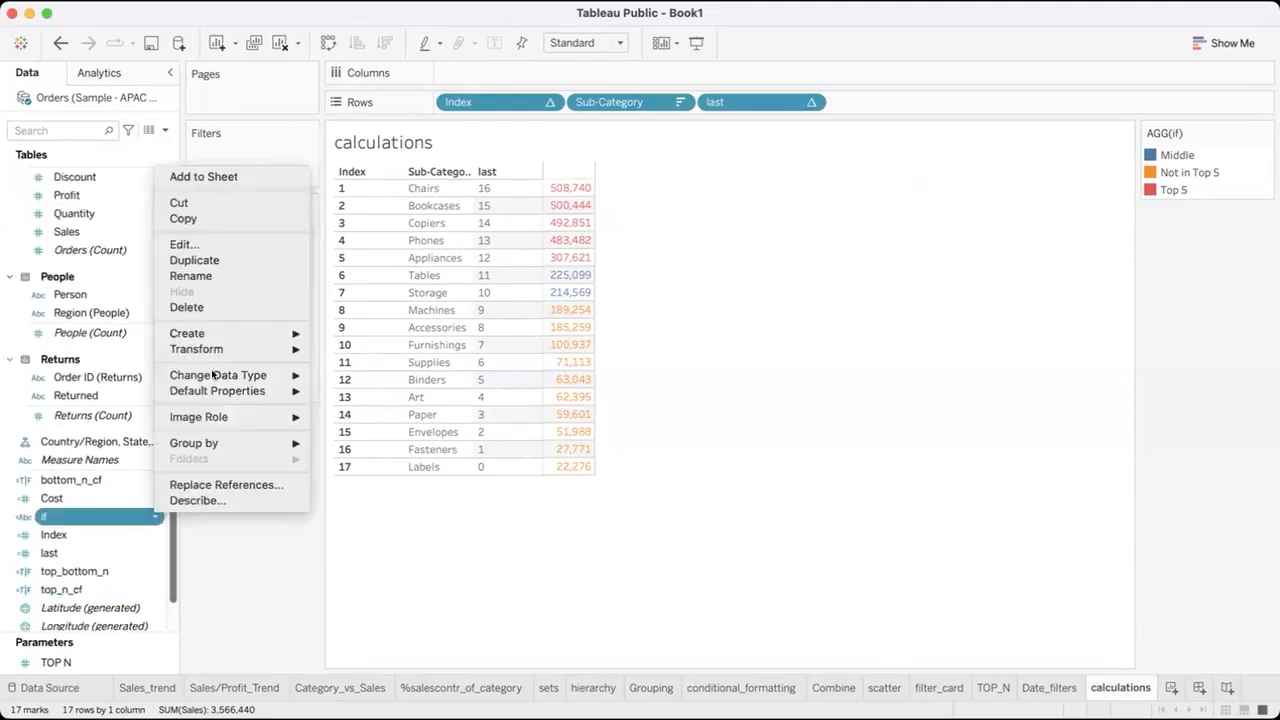
{"action": "left_click", "coordinate": [202, 245]}
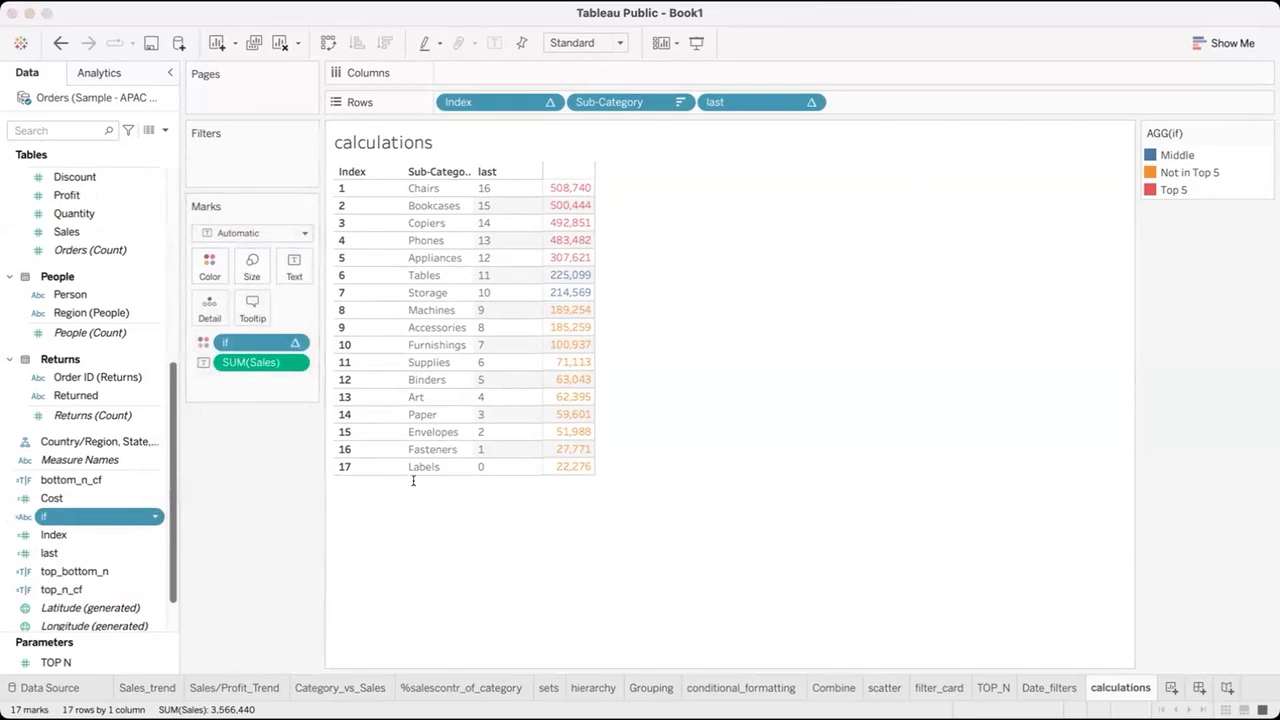
{"action": "left_click", "coordinate": [750, 400]}
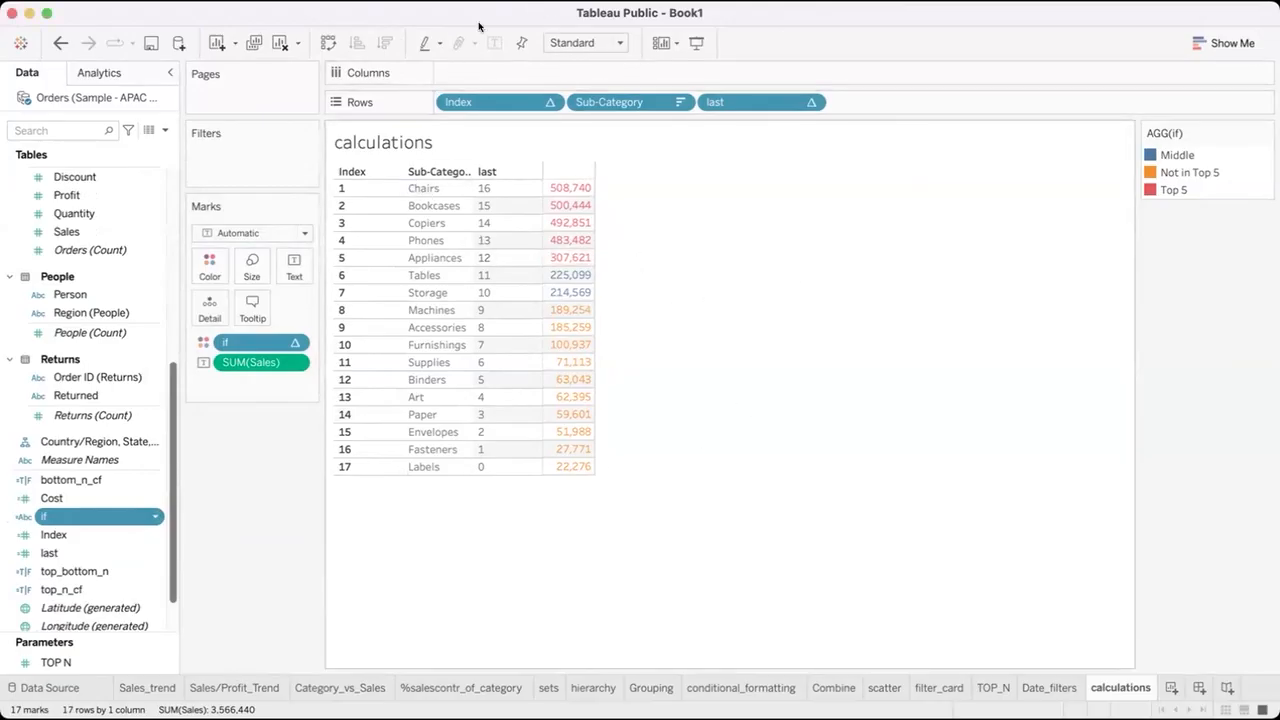
{"action": "right_click", "coordinate": [151, 516]}
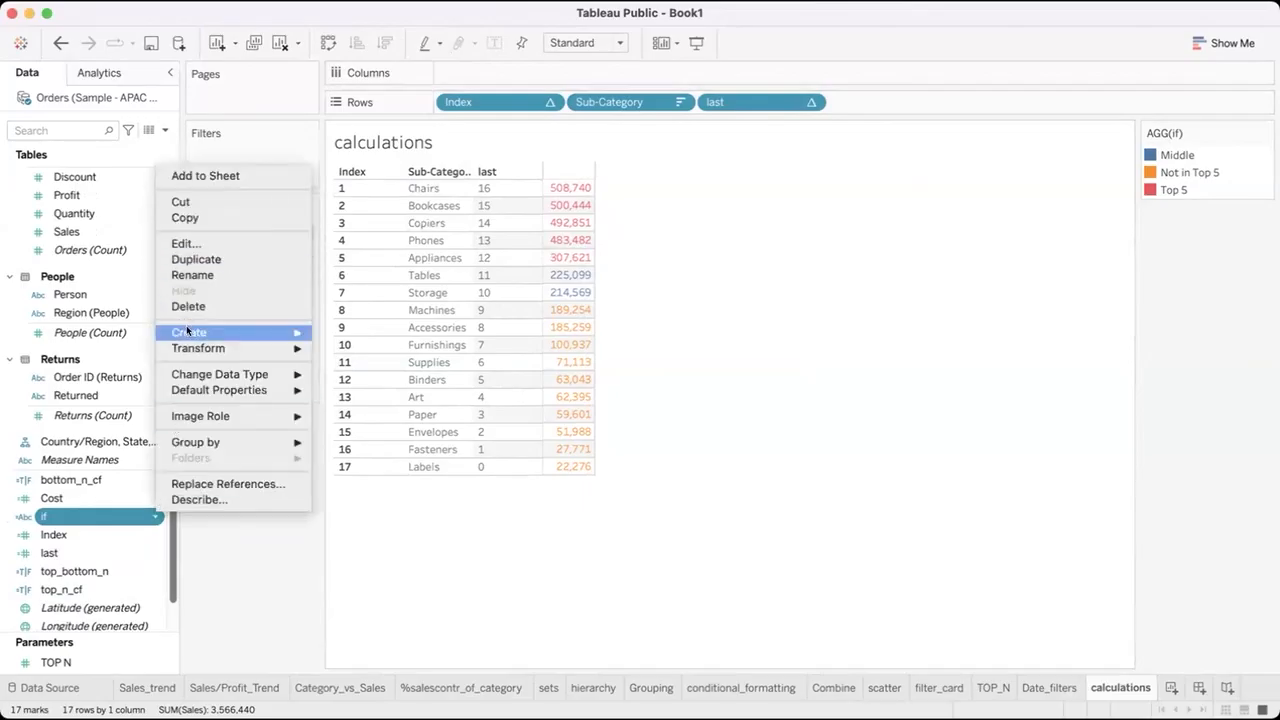
{"action": "left_click", "coordinate": [247, 247]}
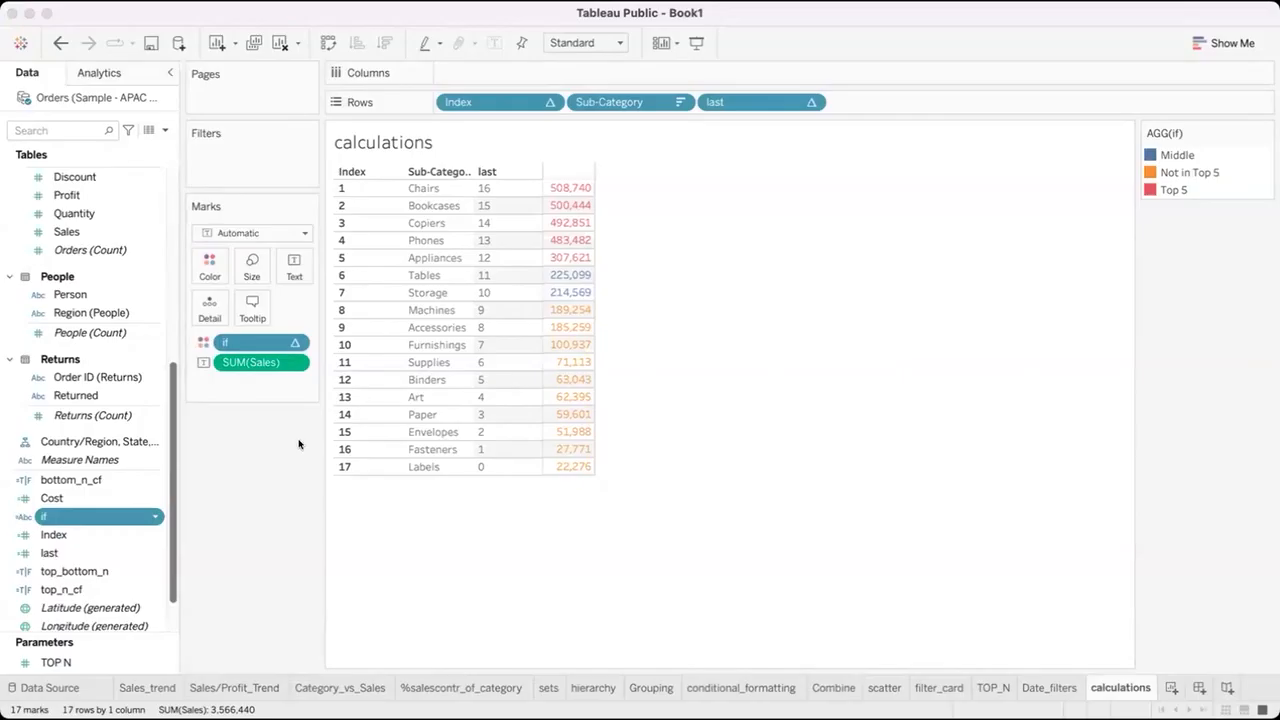
{"action": "left_click", "coordinate": [748, 403]}
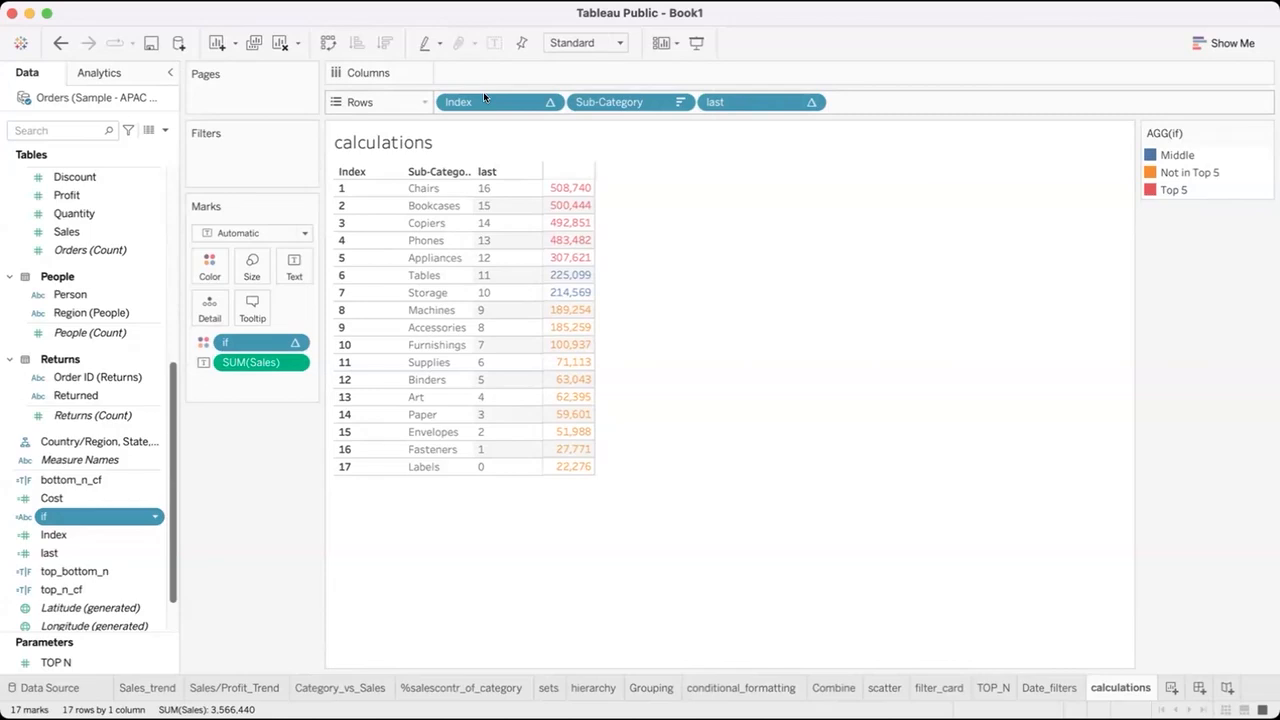
Clear the calculations sheet and build a text table of Sales by Country/Region.
{"action": "left_click", "coordinate": [278, 42]}
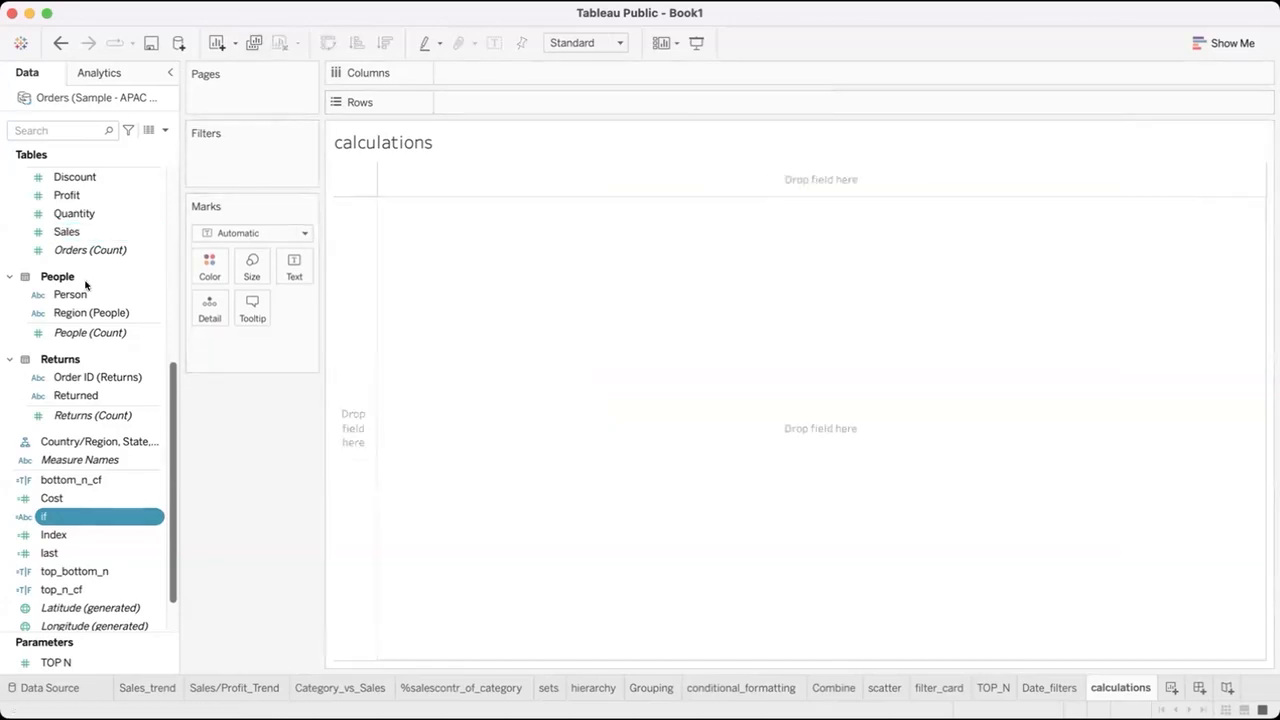
{"action": "scroll", "coordinate": [86, 282], "scroll_direction": "up", "scroll_amount": 8}
{"action": "left_click_drag", "start_coordinate": [80, 285], "coordinate": [354, 305]}
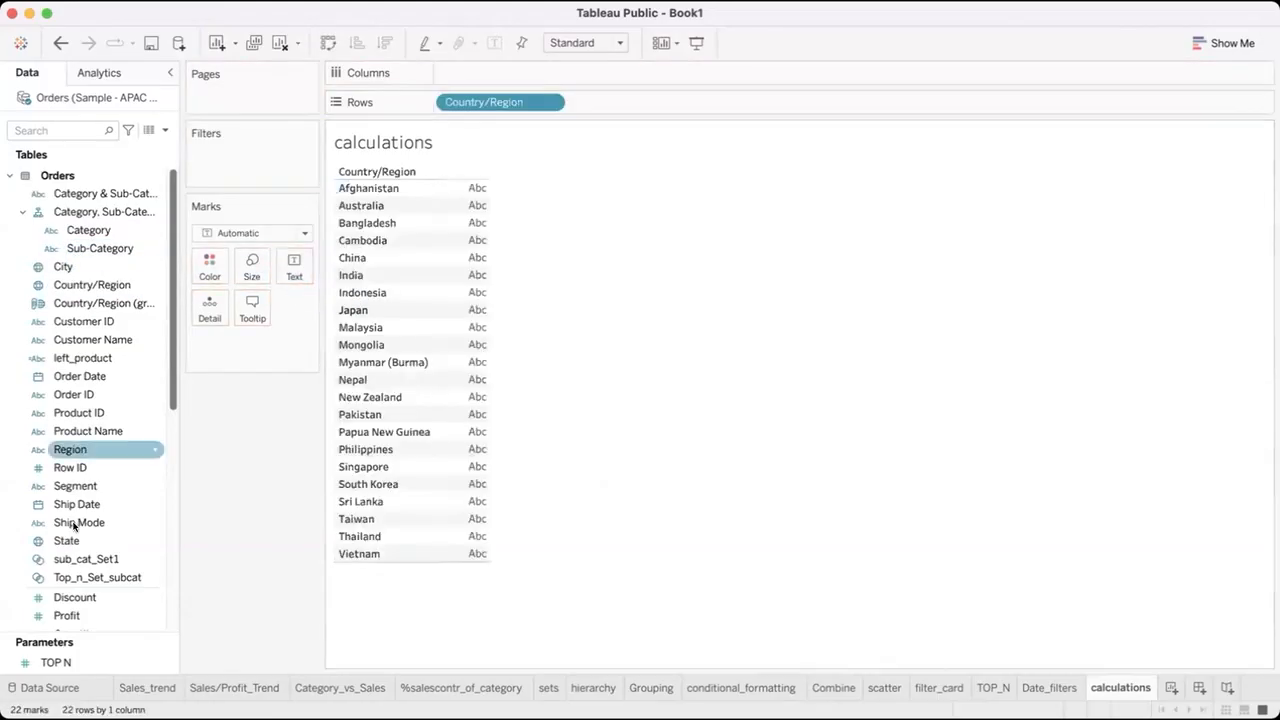
{"action": "scroll", "coordinate": [67, 485], "scroll_direction": "down", "scroll_amount": 10}
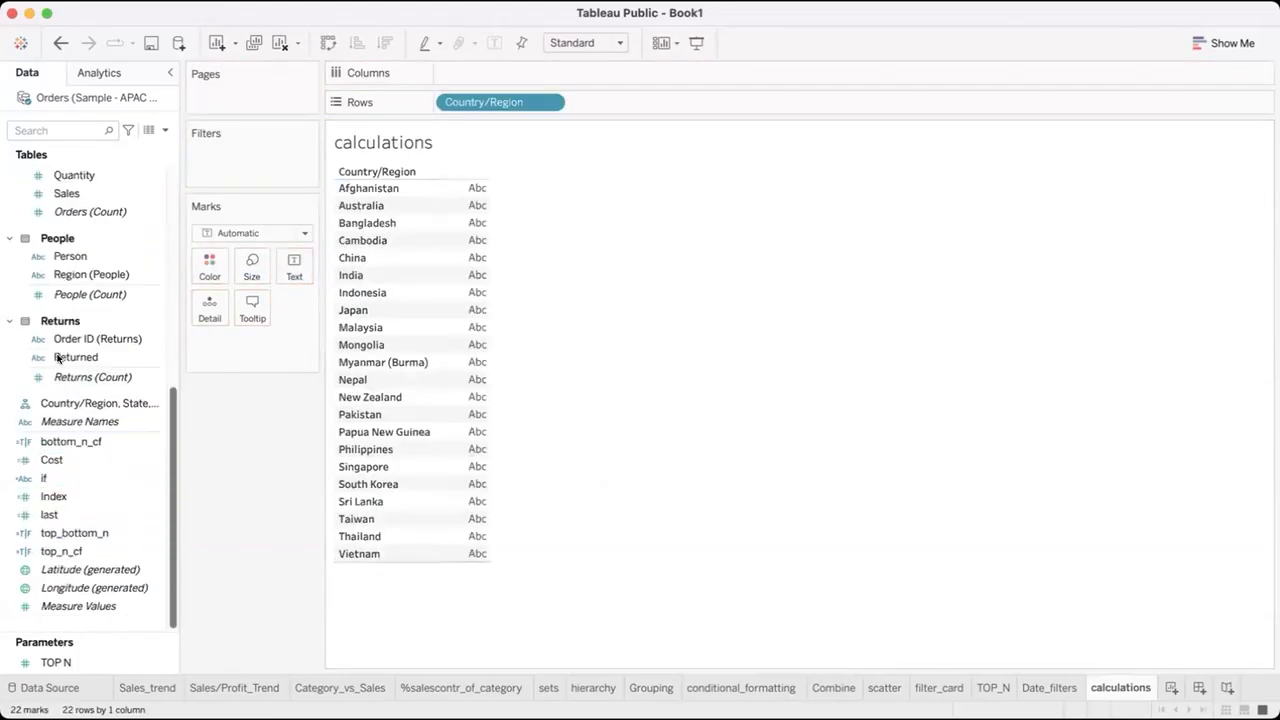
{"action": "scroll", "coordinate": [40, 280], "scroll_direction": "up", "scroll_amount": 3}
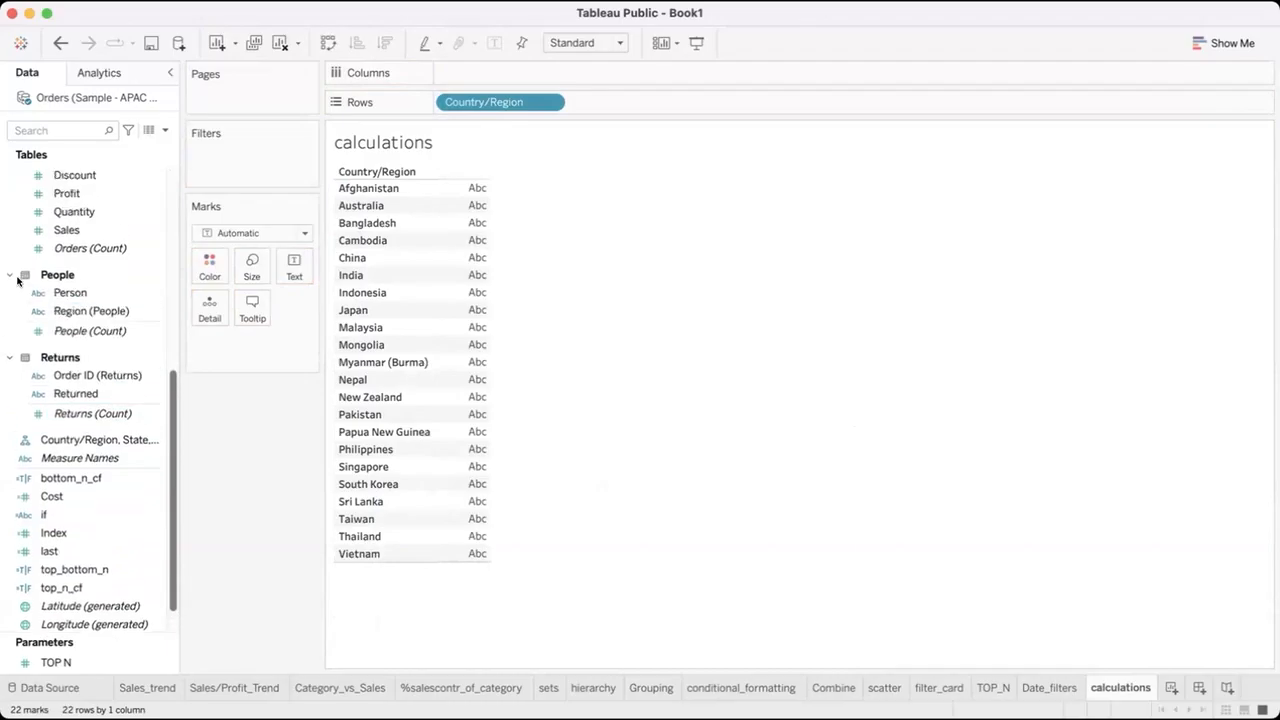
{"action": "left_click", "coordinate": [76, 268]}
{"action": "double_click", "coordinate": [76, 268]}
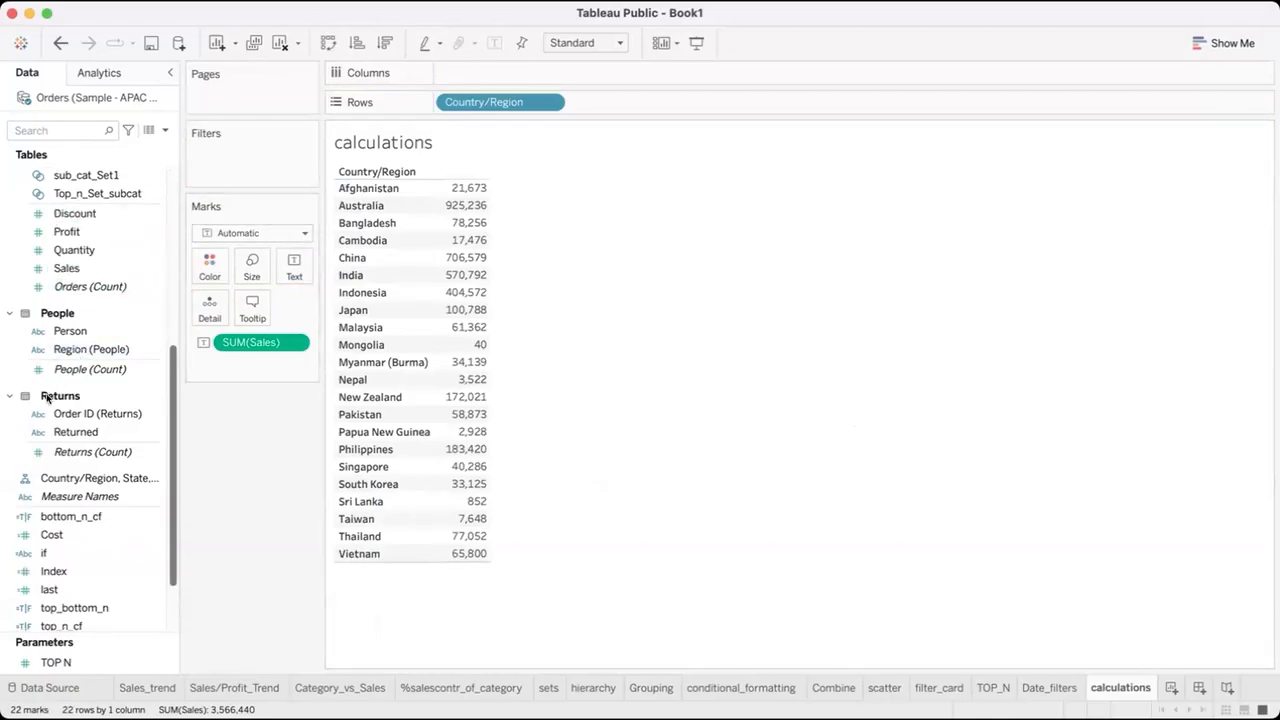
Add the Index and last fields to Rows after Country/Region and make both discrete.
{"action": "mouse_move", "coordinate": [50, 570]}
{"action": "left_mouse_down"}
{"action": "mouse_move", "coordinate": [609, 129]}
{"action": "mouse_move", "coordinate": [505, 325]}
{"action": "mouse_move", "coordinate": [665, 493]}
{"action": "mouse_move", "coordinate": [525, 23]}
{"action": "mouse_move", "coordinate": [607, 106]}
{"action": "left_mouse_up"}
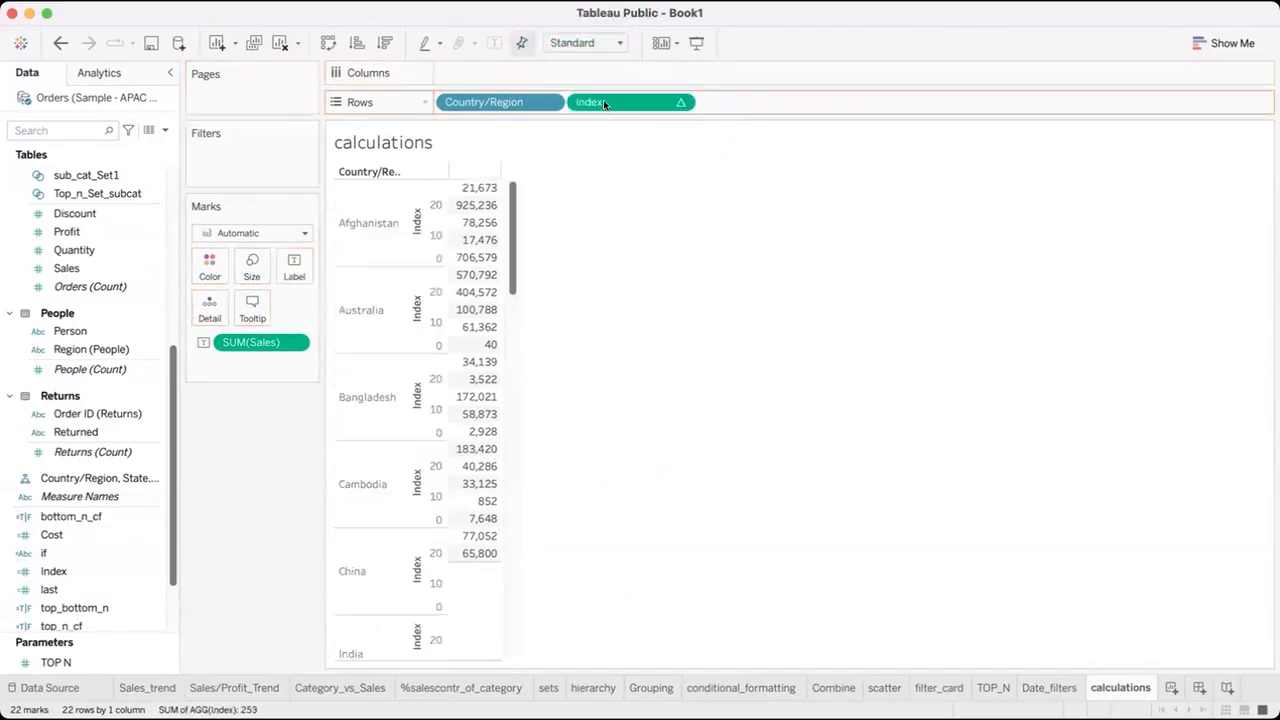
{"action": "left_click", "coordinate": [676, 104]}
{"action": "left_click", "coordinate": [622, 228]}
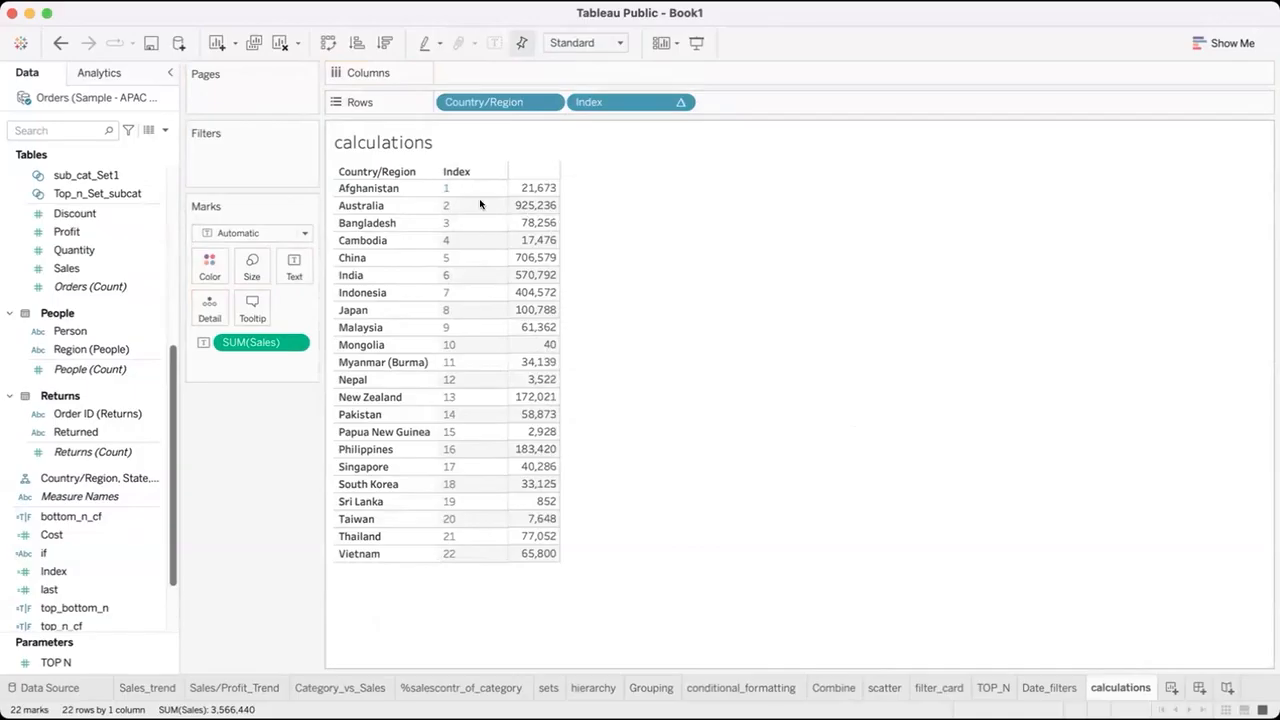
{"action": "left_click_drag", "start_coordinate": [49, 589], "coordinate": [727, 105]}
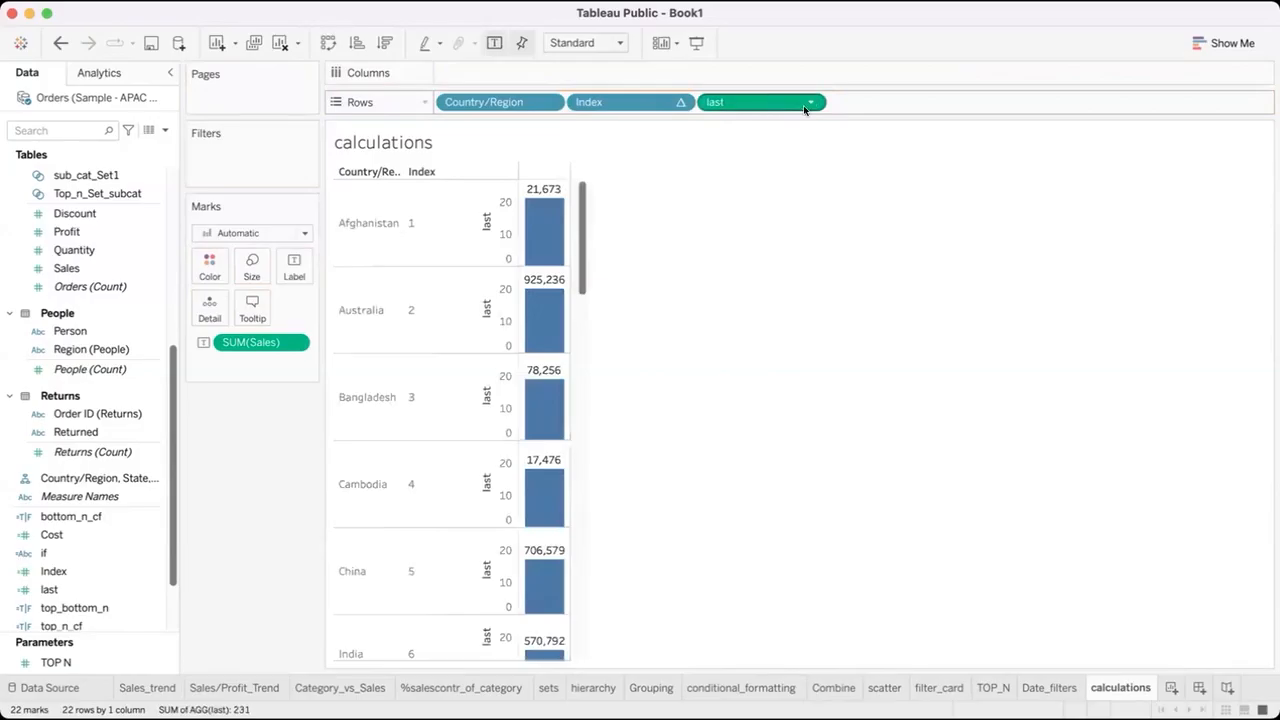
{"action": "left_click", "coordinate": [810, 103]}
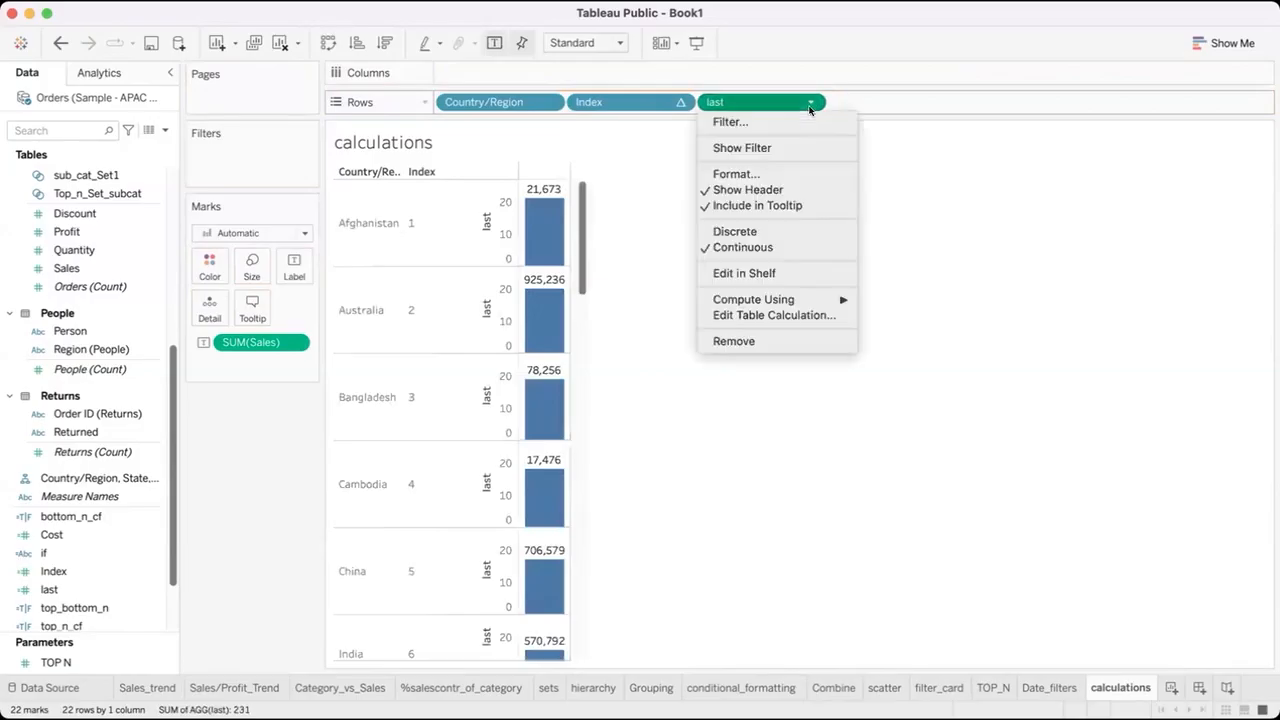
{"action": "left_click", "coordinate": [741, 232]}
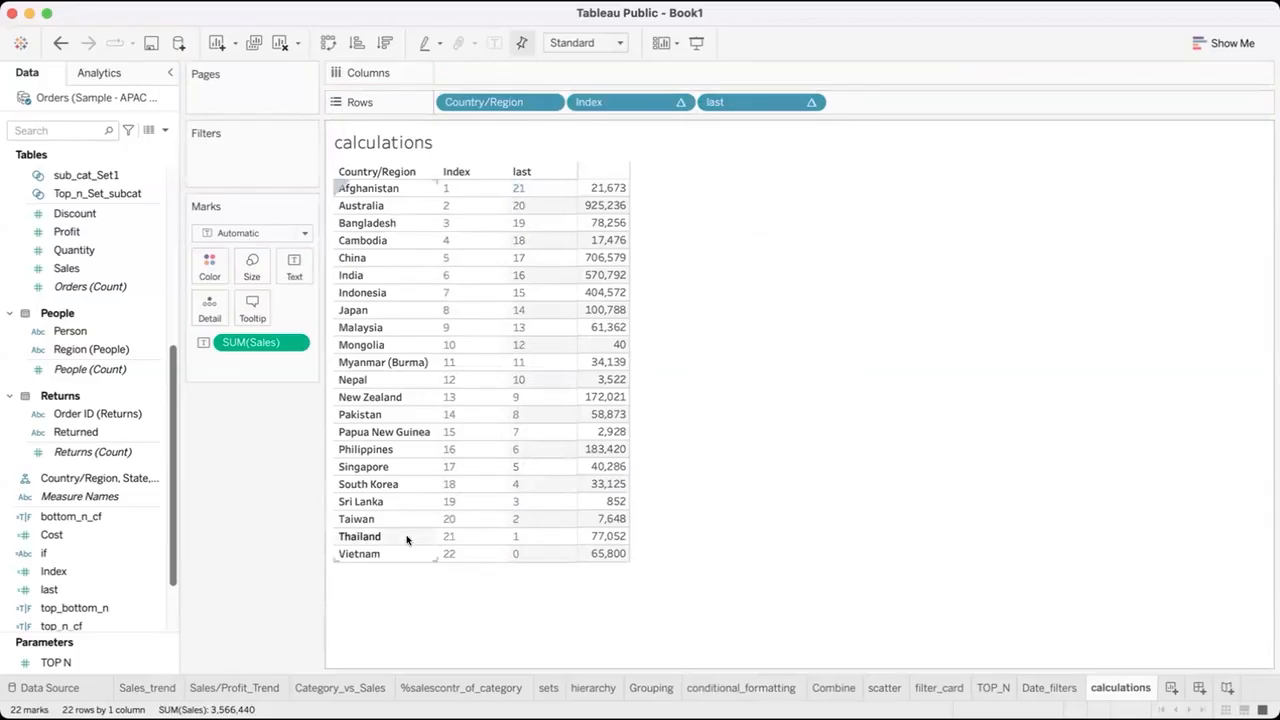
Remove Index from Rows and take last off both Rows and Color.
{"action": "left_click_drag", "start_coordinate": [617, 103], "coordinate": [529, 646]}
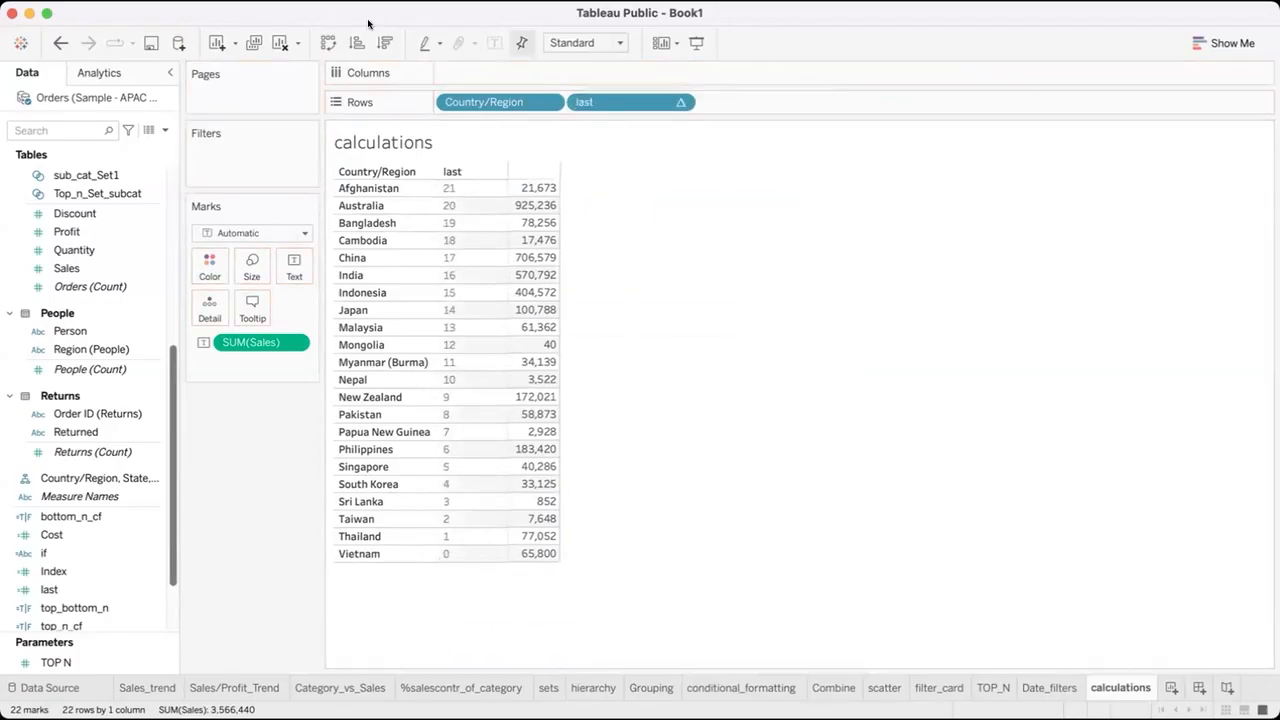
{"action": "left_click_drag", "start_coordinate": [617, 102], "coordinate": [210, 268]}
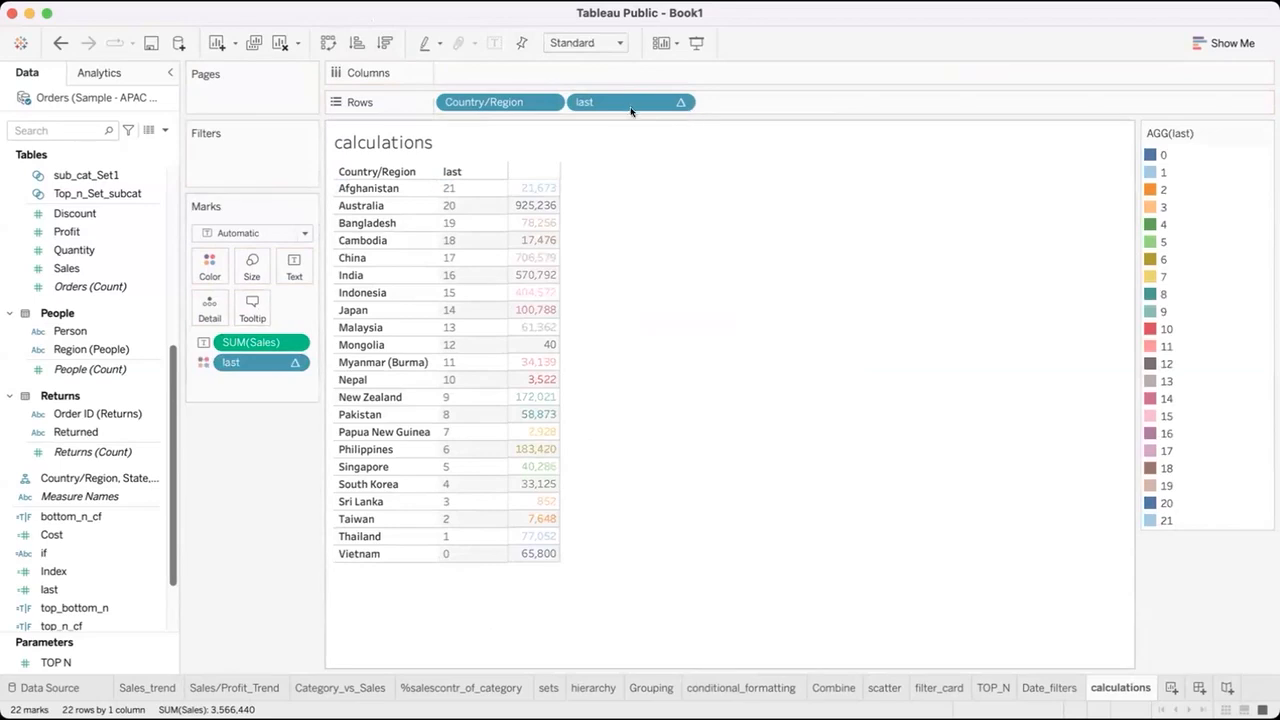
{"action": "left_click_drag", "start_coordinate": [622, 102], "coordinate": [242, 472]}
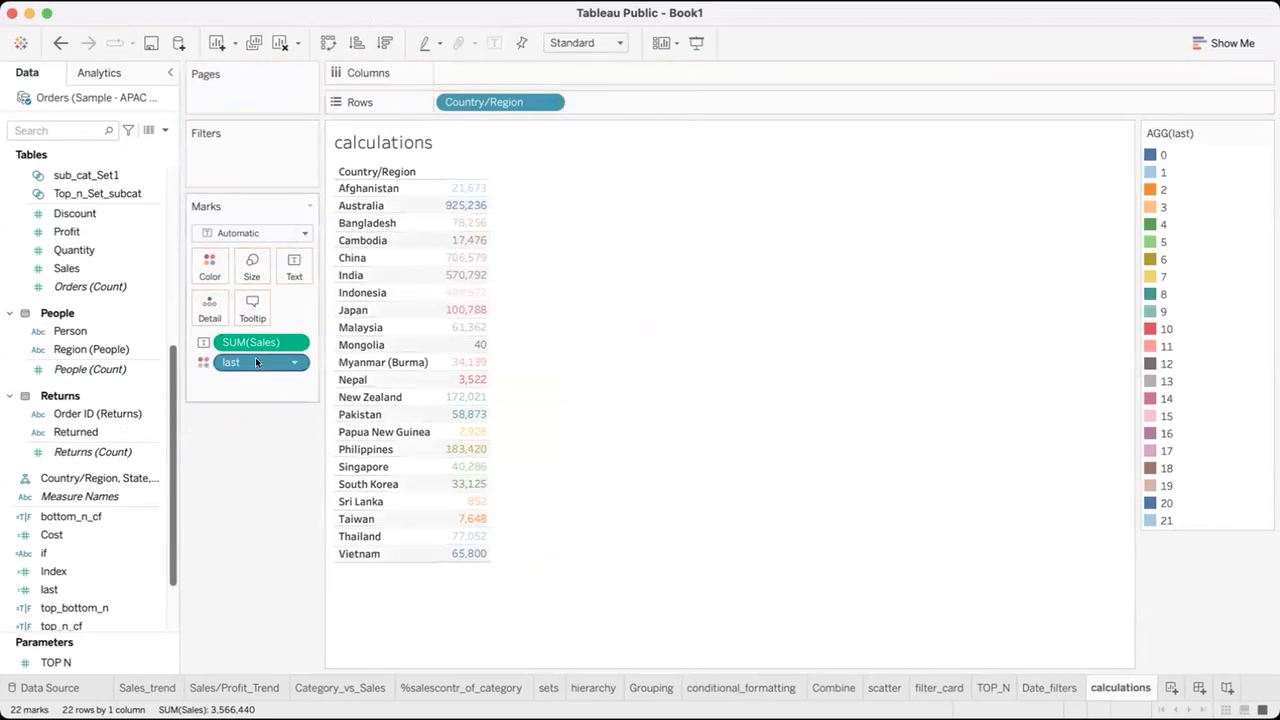
{"action": "left_click_drag", "start_coordinate": [255, 362], "coordinate": [228, 556]}
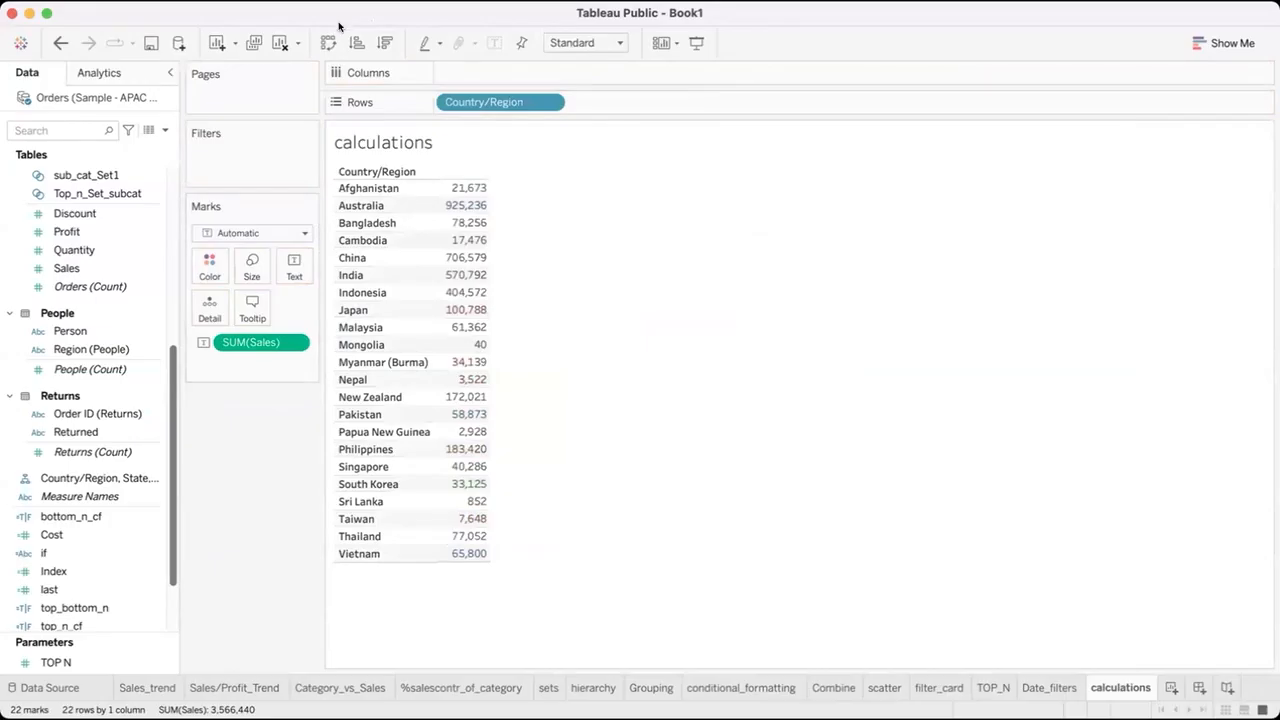
Sort the countries by Sales in descending order and add Index and last to Rows as discrete fields.
{"action": "left_click", "coordinate": [383, 40]}
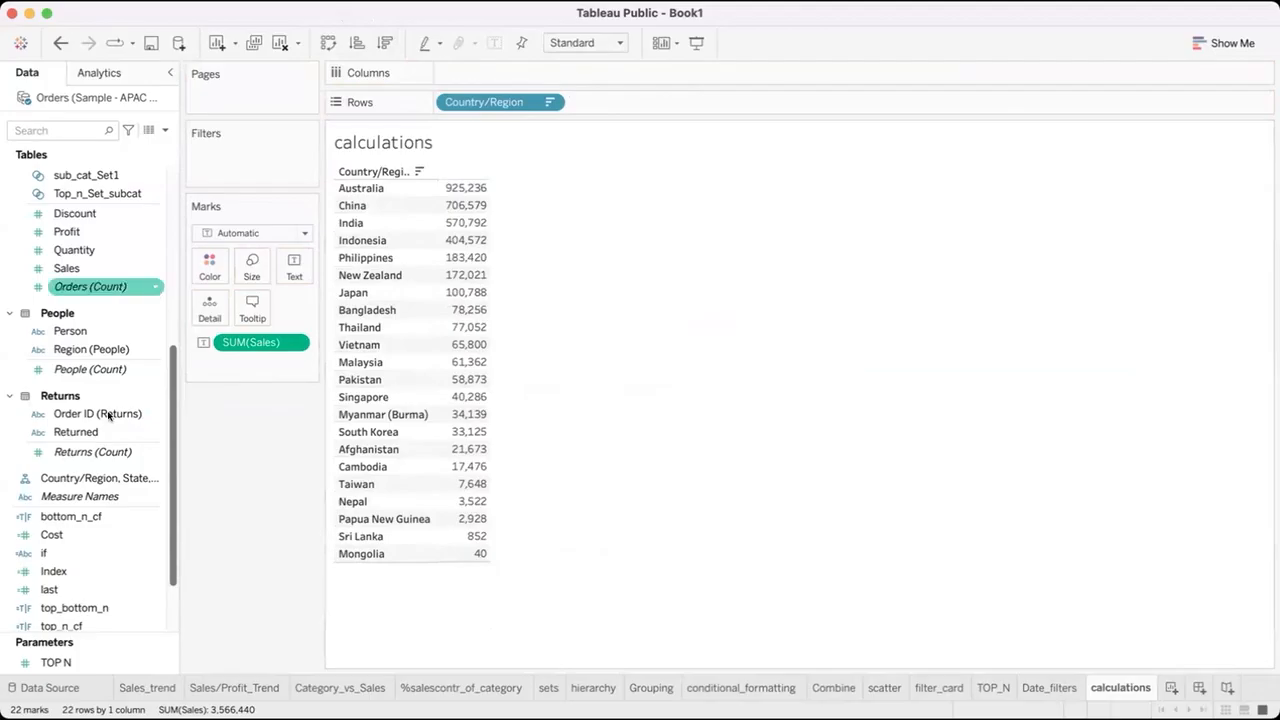
{"action": "left_click_drag", "start_coordinate": [80, 573], "coordinate": [630, 104]}
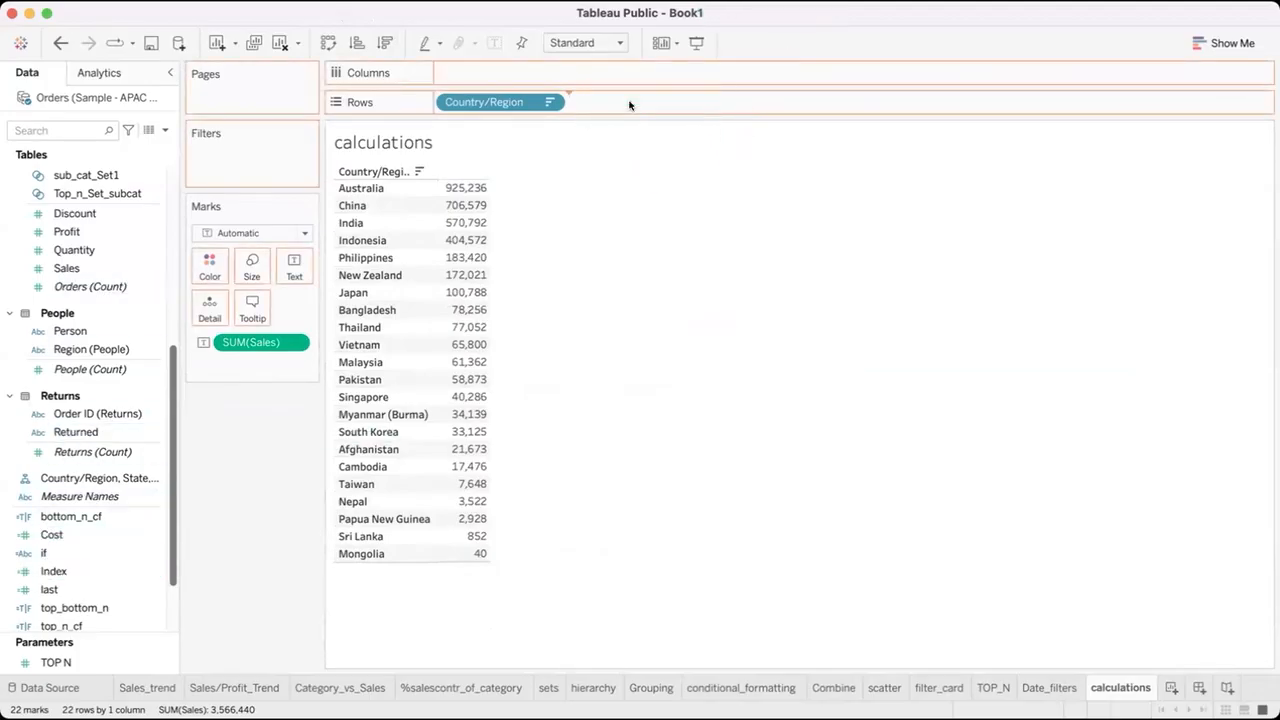
{"action": "left_click_drag", "start_coordinate": [58, 589], "coordinate": [749, 106]}
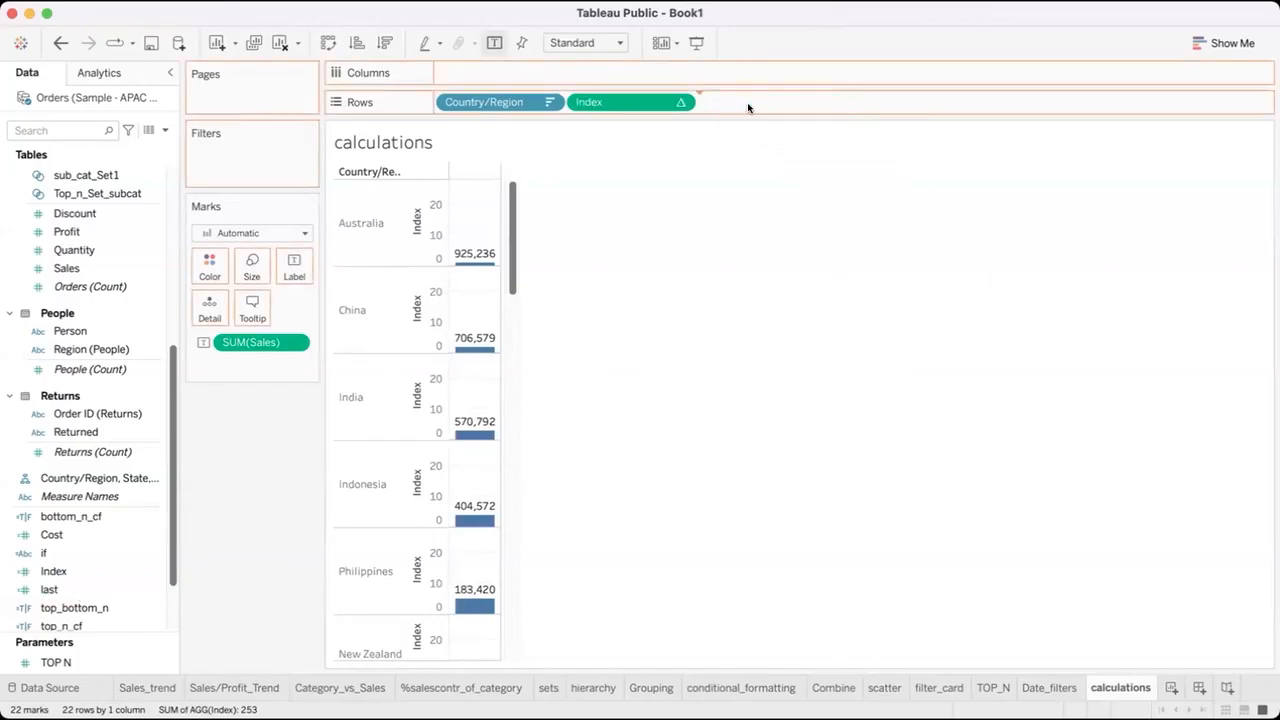
{"action": "left_click", "coordinate": [675, 104]}
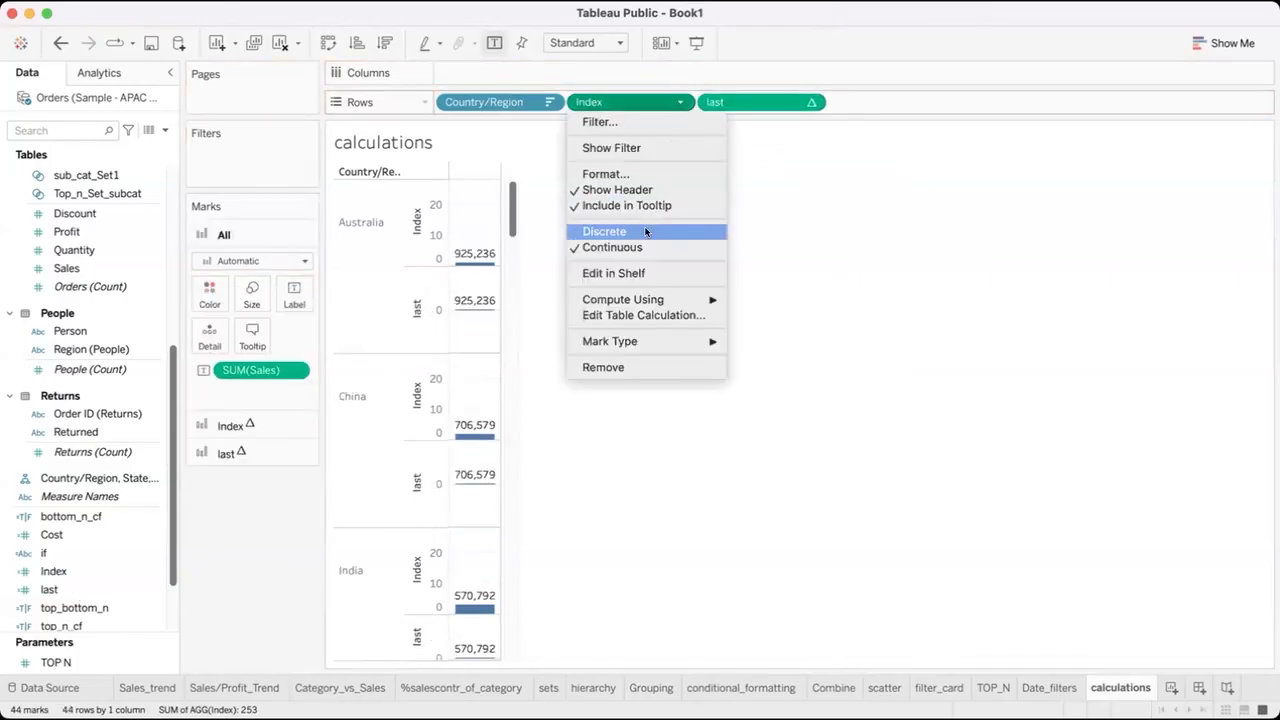
{"action": "left_click", "coordinate": [645, 232]}
{"action": "left_click", "coordinate": [811, 101]}
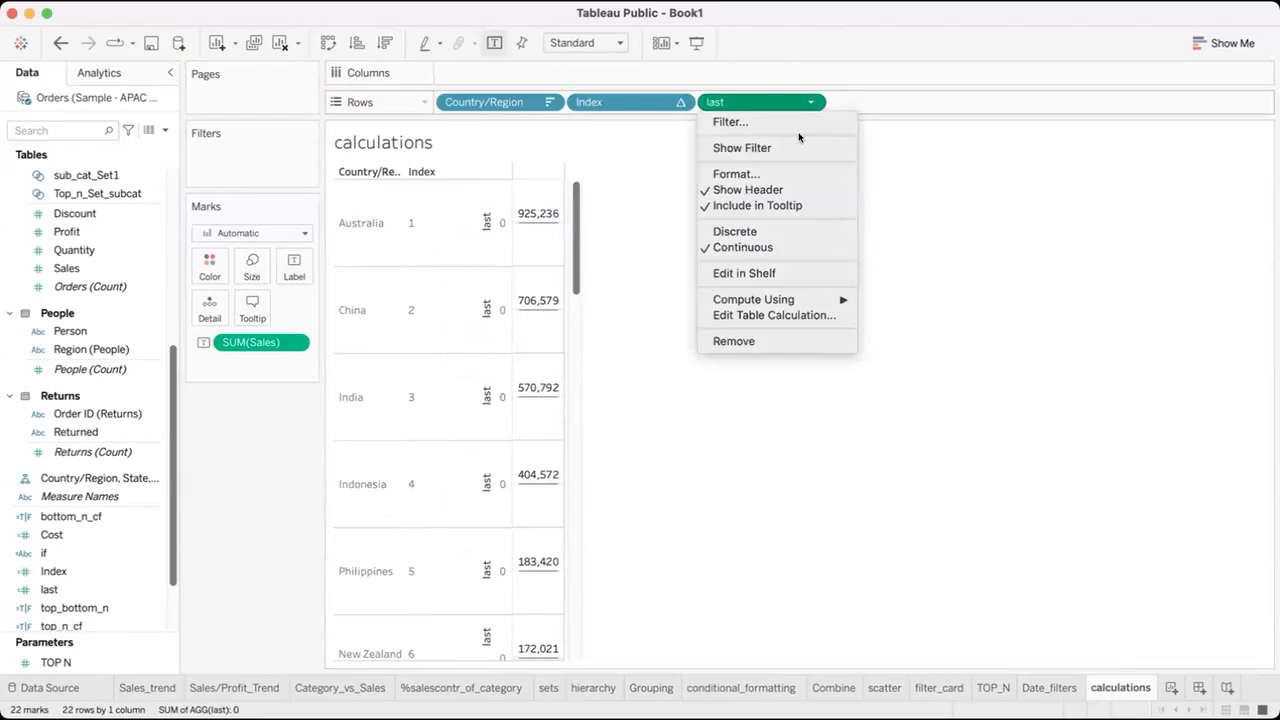
{"action": "left_click", "coordinate": [770, 230]}
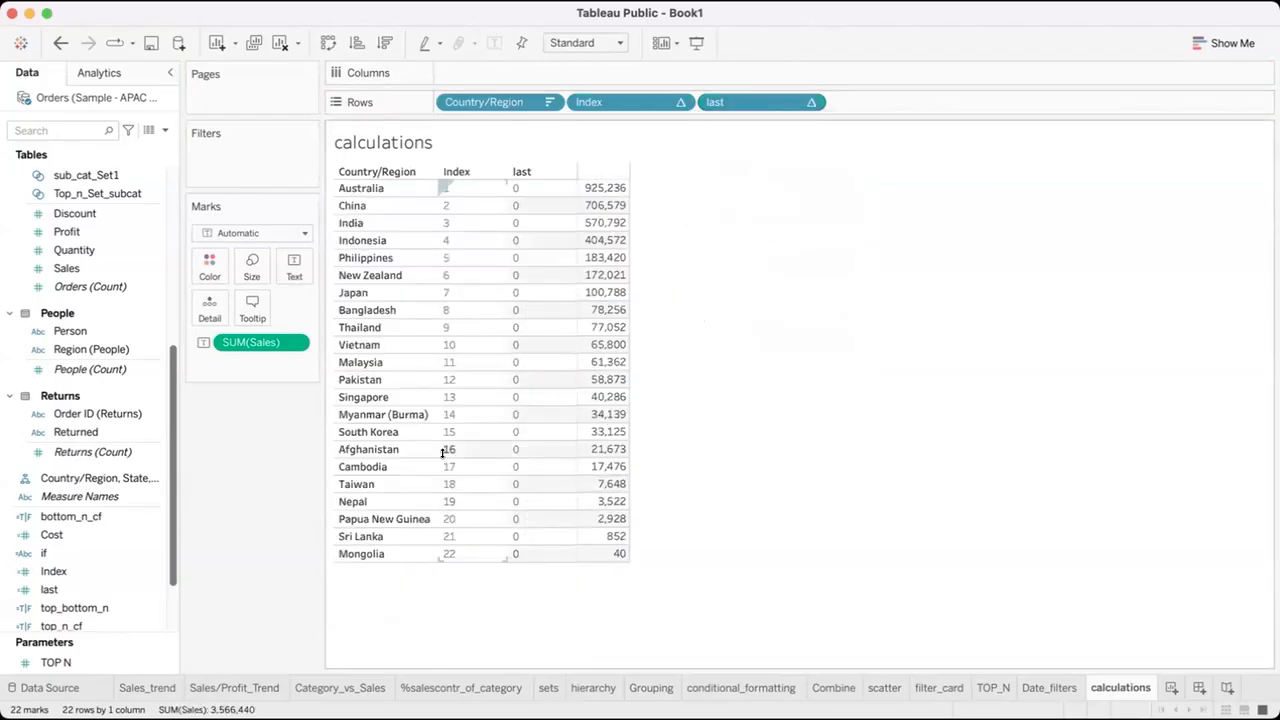
Try switching the last field on Rows to continuous and back to discrete.
{"action": "left_click", "coordinate": [810, 102]}
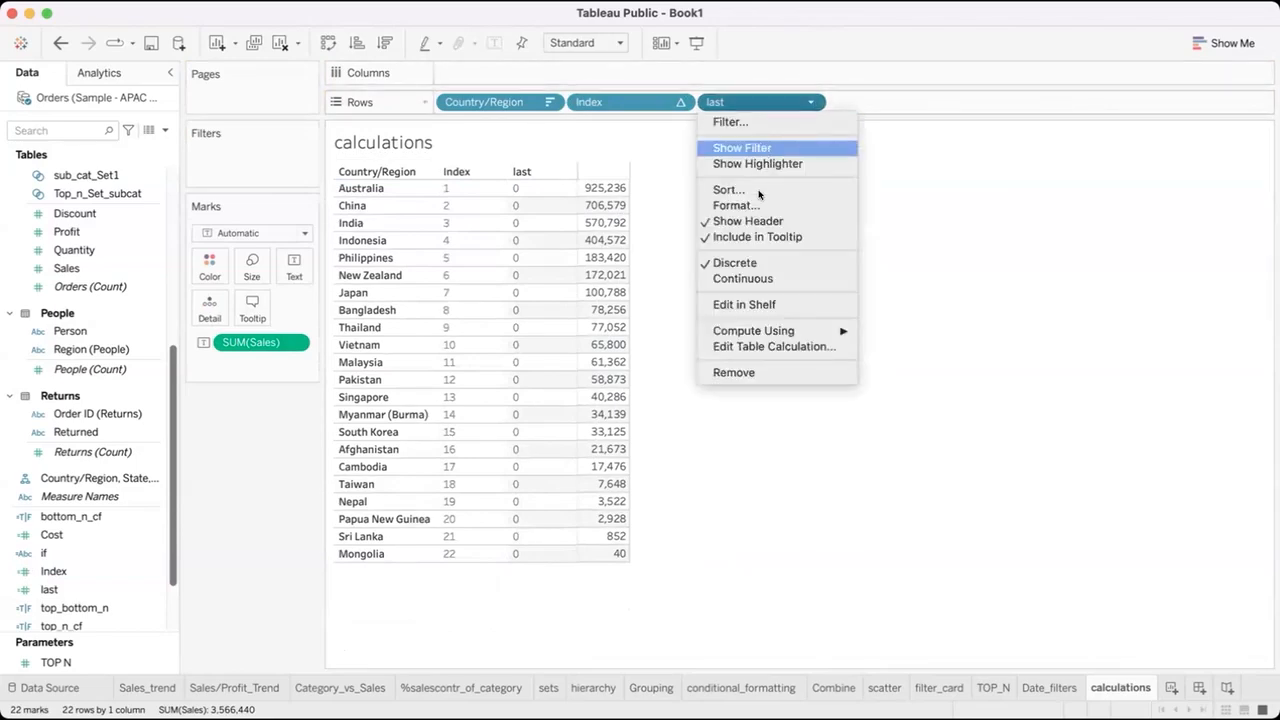
{"action": "left_click", "coordinate": [745, 279]}
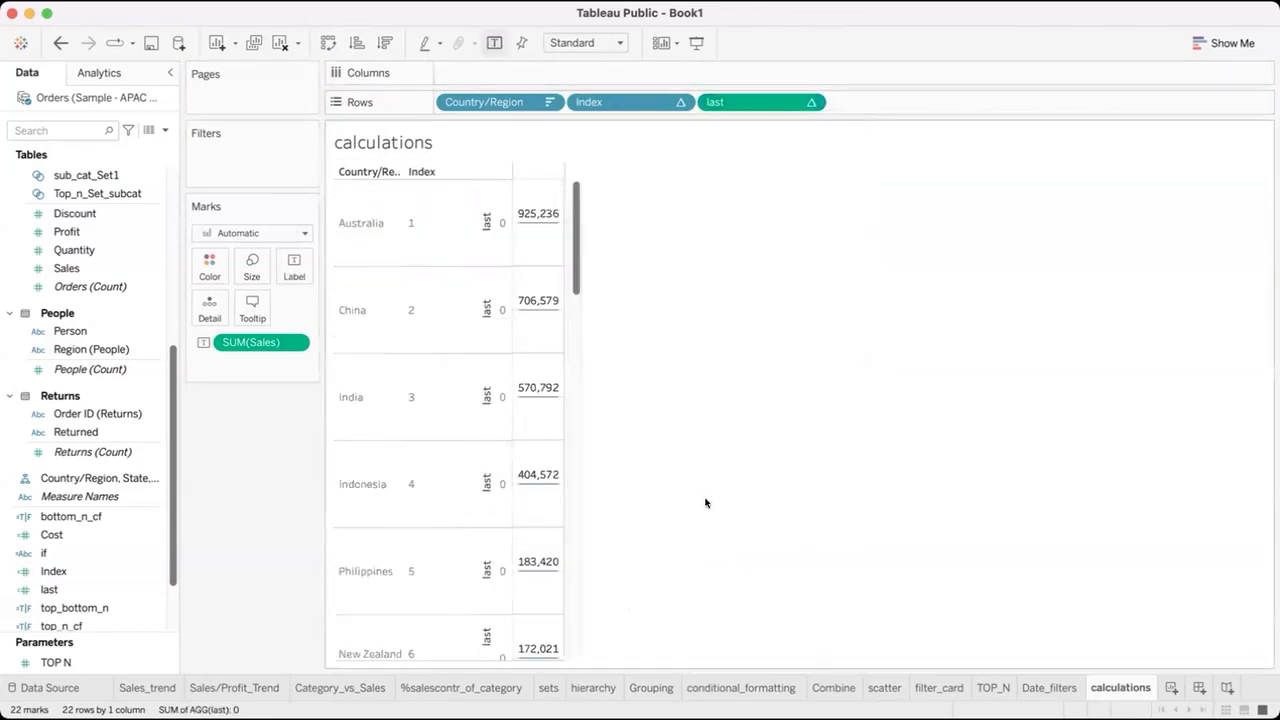
{"action": "left_click", "coordinate": [810, 102]}
{"action": "left_click", "coordinate": [799, 231]}
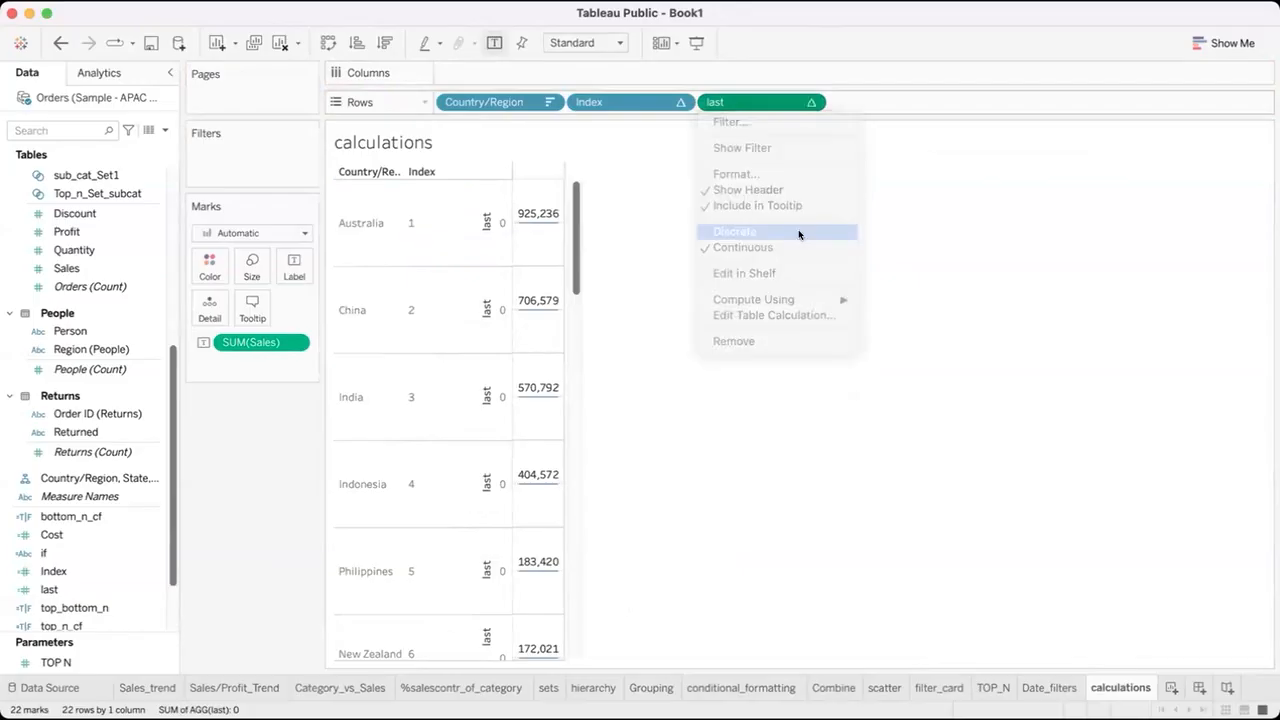
Remove last from Rows, add it again after Index and make it discrete.
{"action": "left_click_drag", "start_coordinate": [771, 100], "coordinate": [744, 252]}
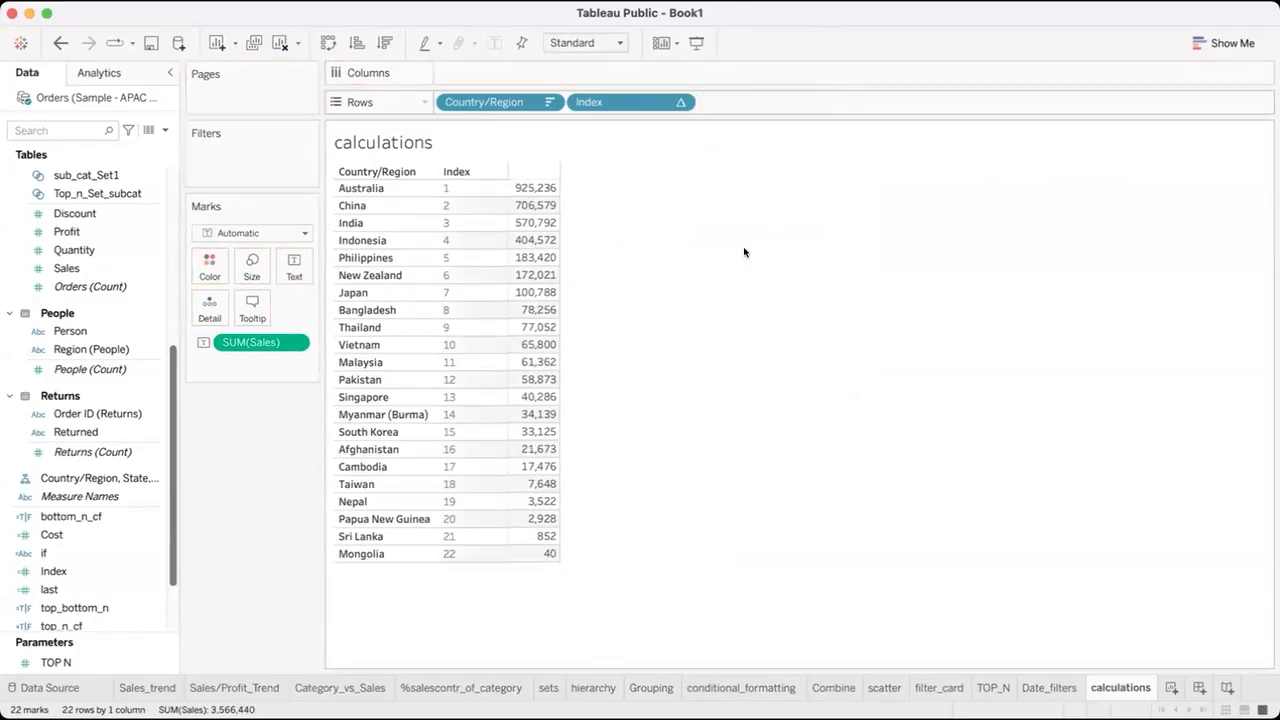
{"action": "left_click", "coordinate": [78, 576]}
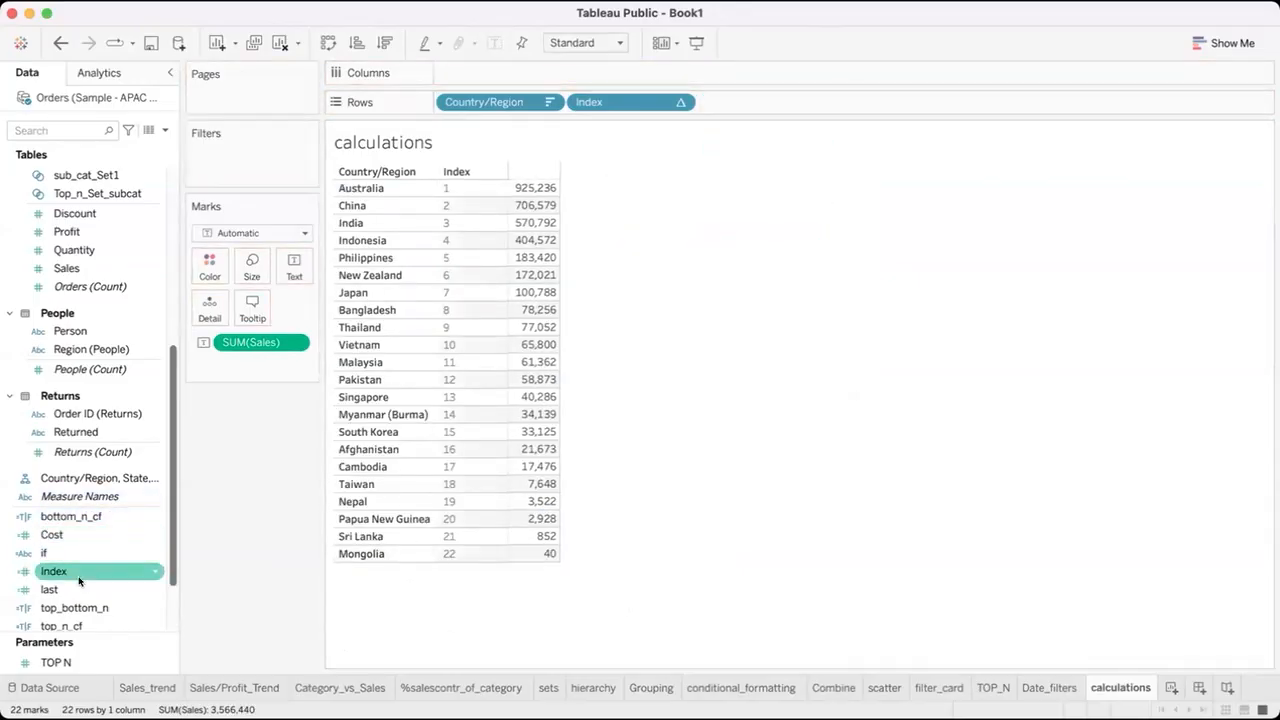
{"action": "left_click_drag", "start_coordinate": [76, 589], "coordinate": [743, 97]}
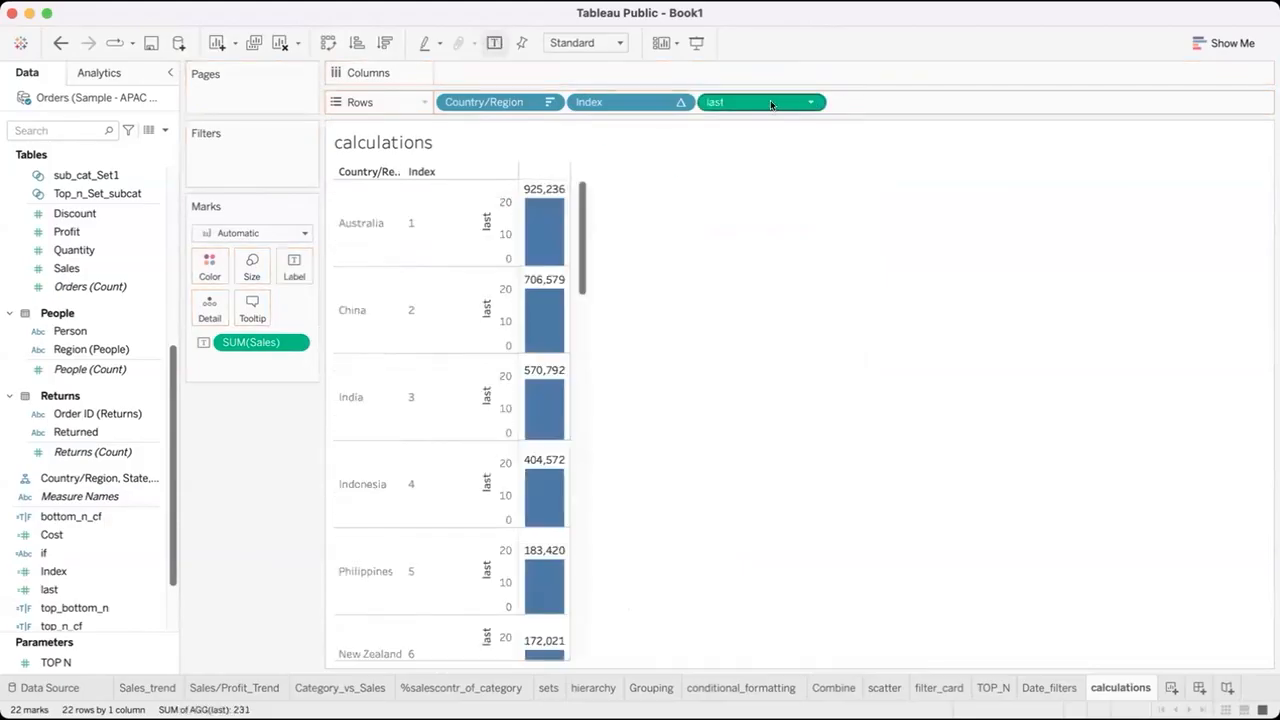
{"action": "left_click", "coordinate": [811, 102]}
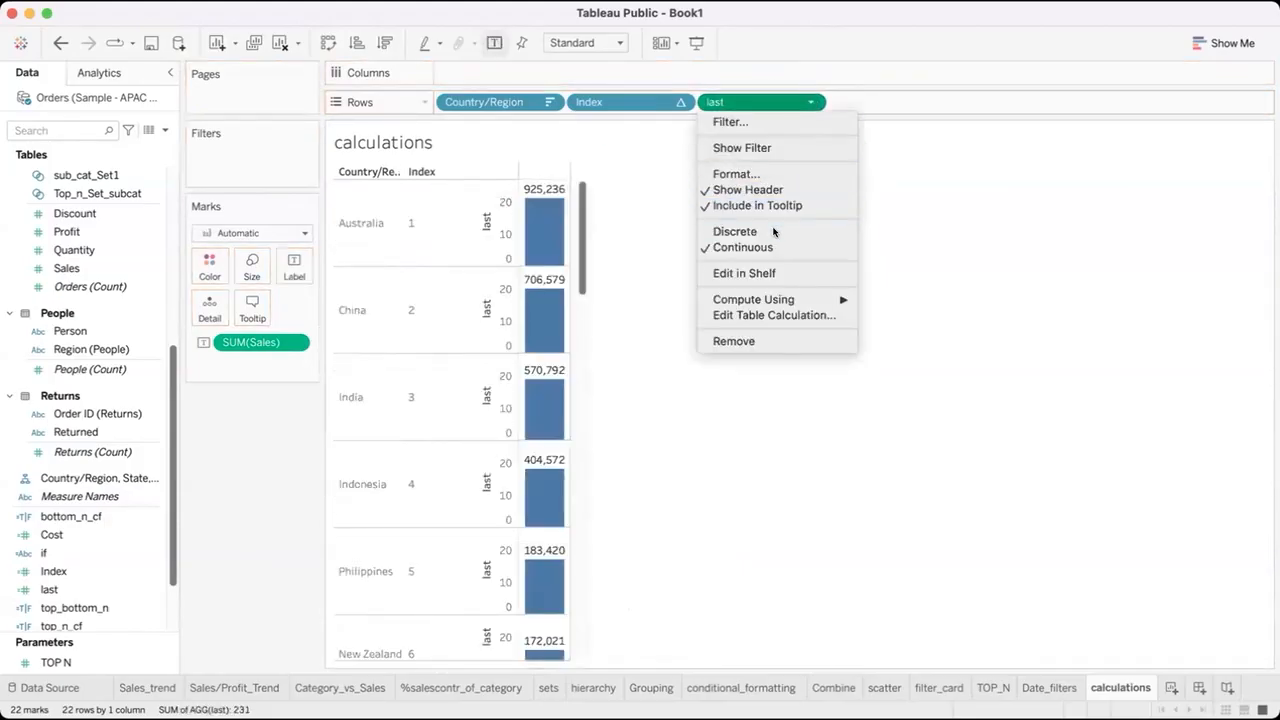
{"action": "left_click", "coordinate": [748, 231]}
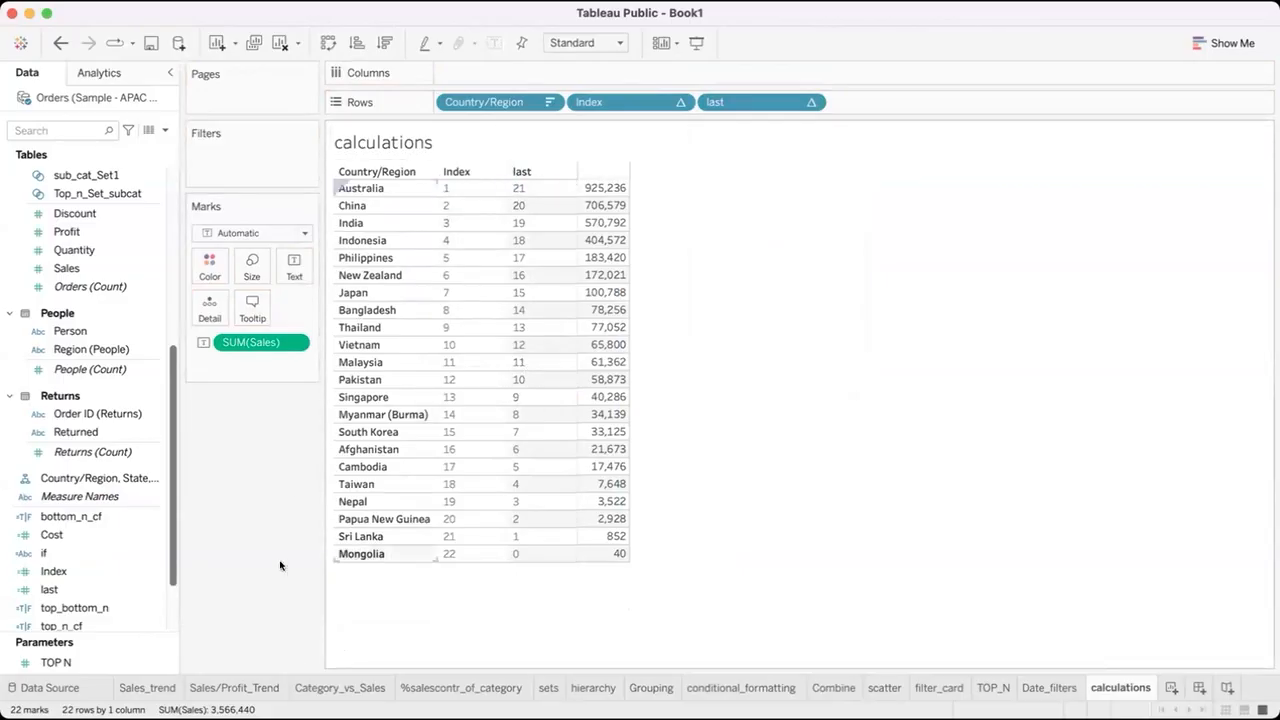
Open the top_bottom_n calculation, review its Index and last conditions and close it.
{"action": "left_click", "coordinate": [128, 522]}
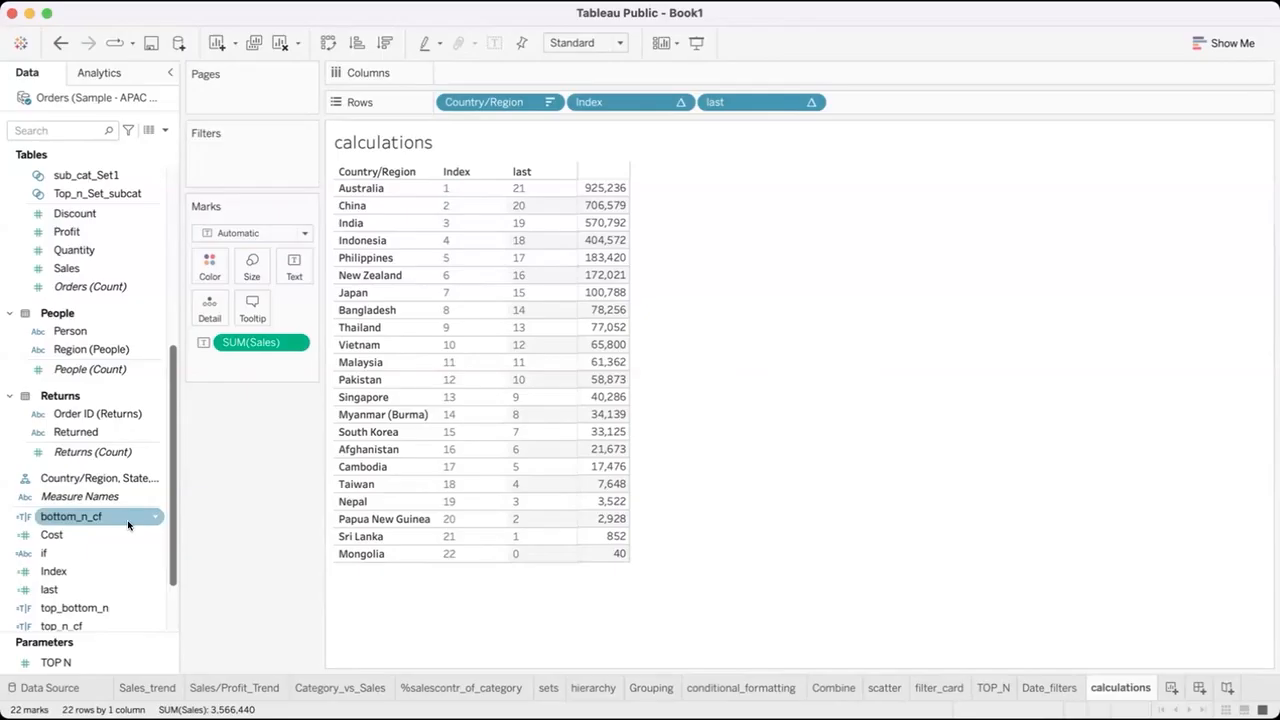
{"action": "left_click", "coordinate": [155, 603]}
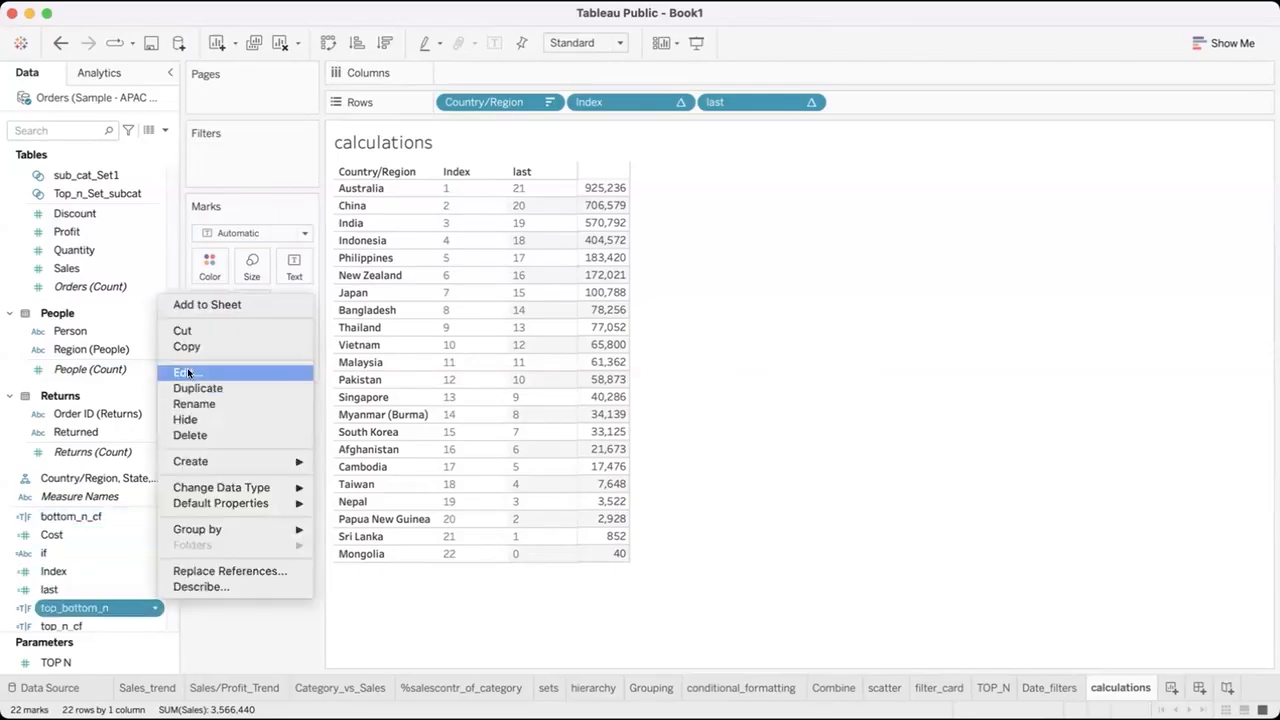
{"action": "left_click", "coordinate": [189, 373]}
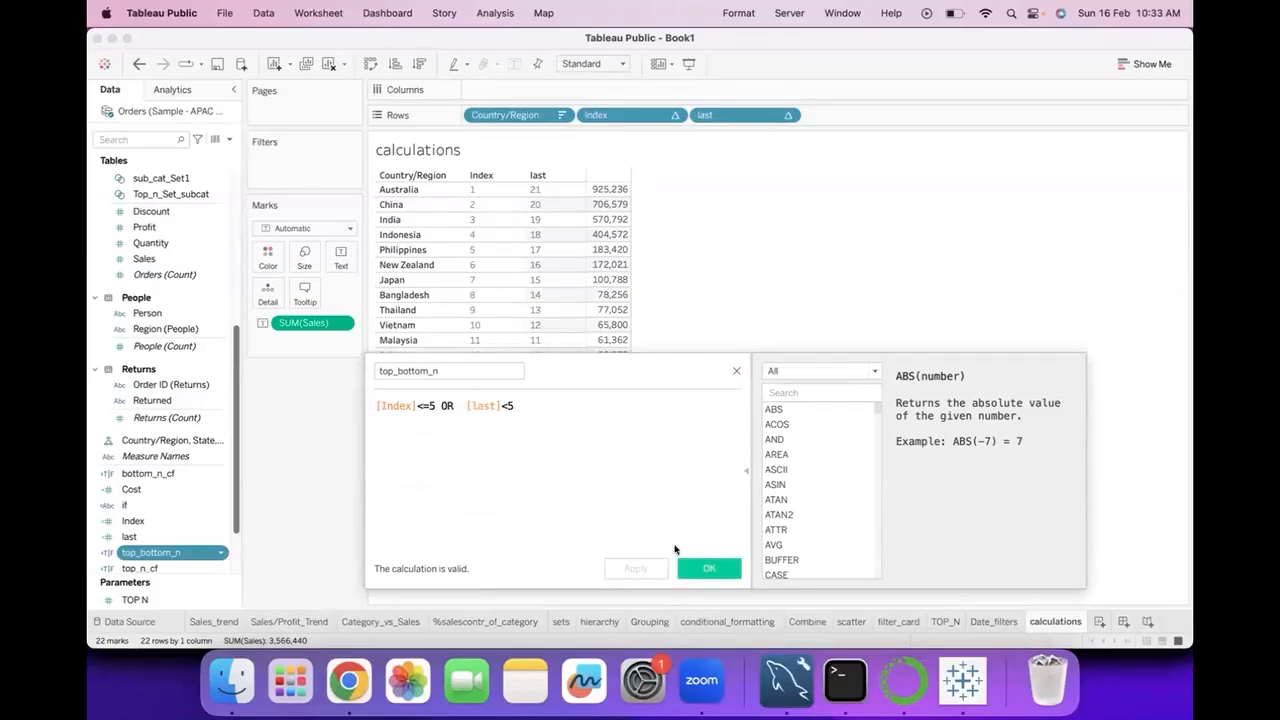
{"action": "left_click", "coordinate": [735, 373]}
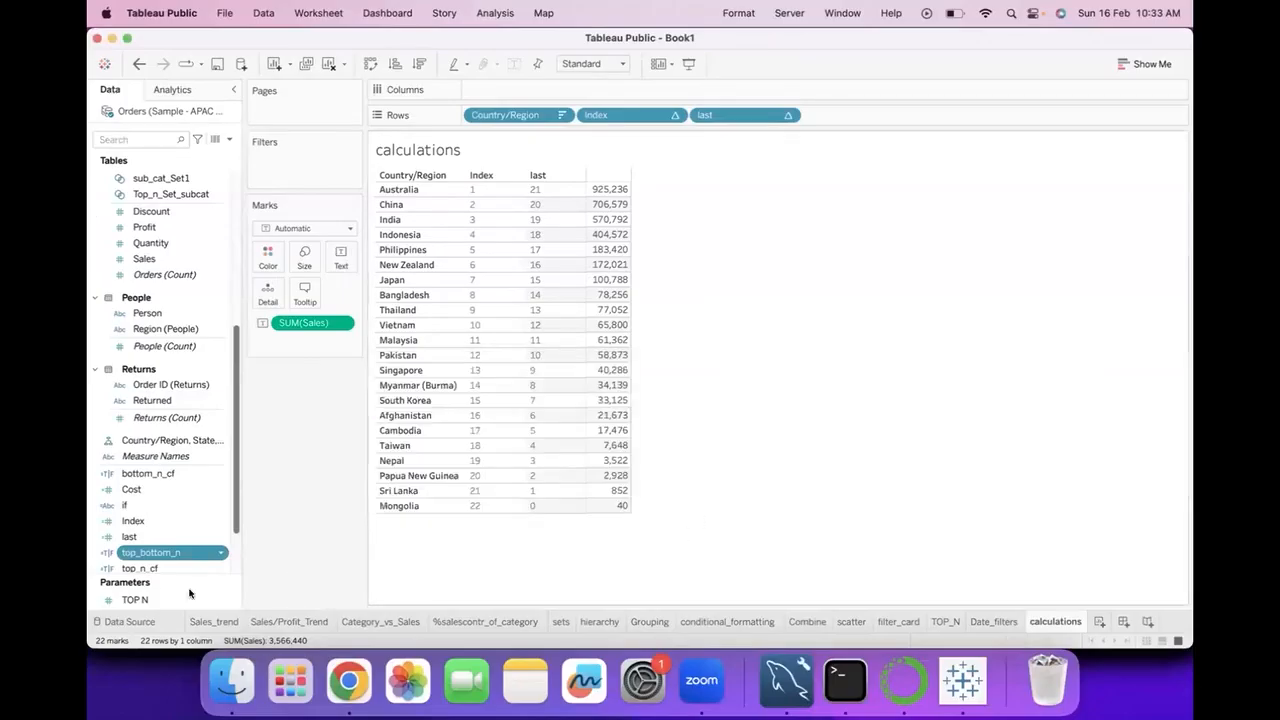
Open the if calculation for editing and replace its ELSEIF condition with [last] <5.
{"action": "right_click", "coordinate": [218, 504]}
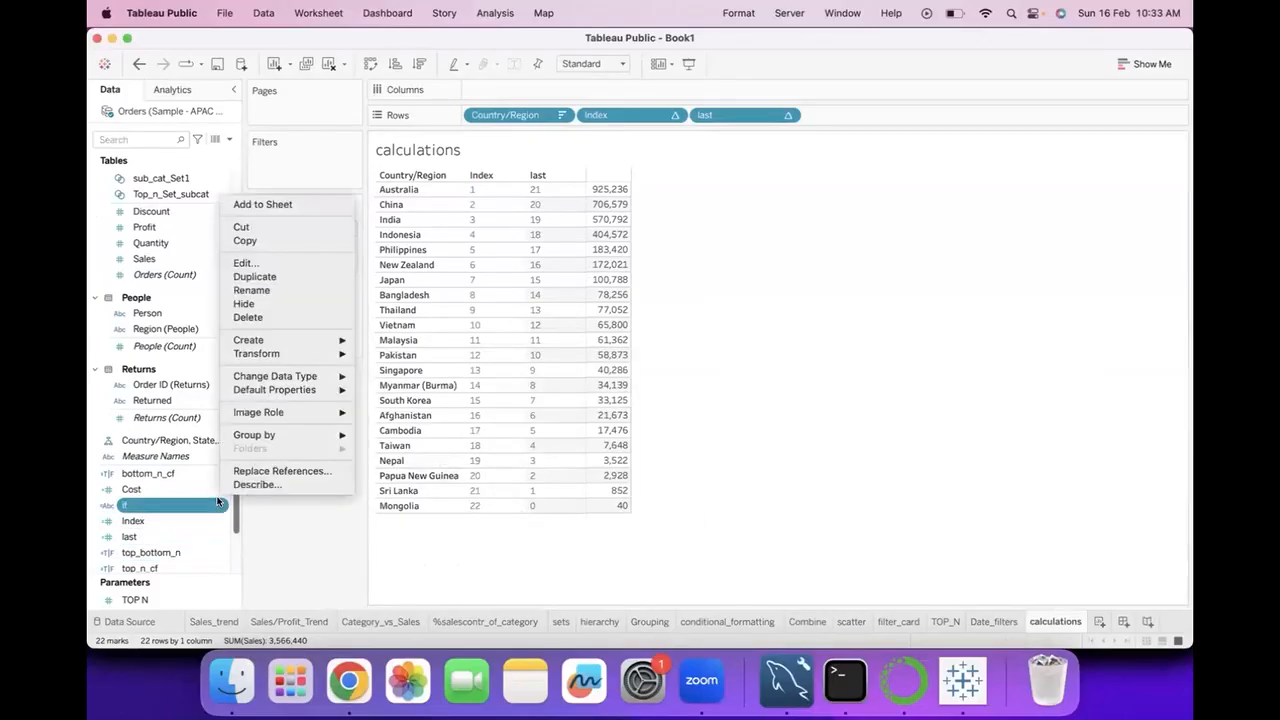
{"action": "left_click", "coordinate": [305, 263]}
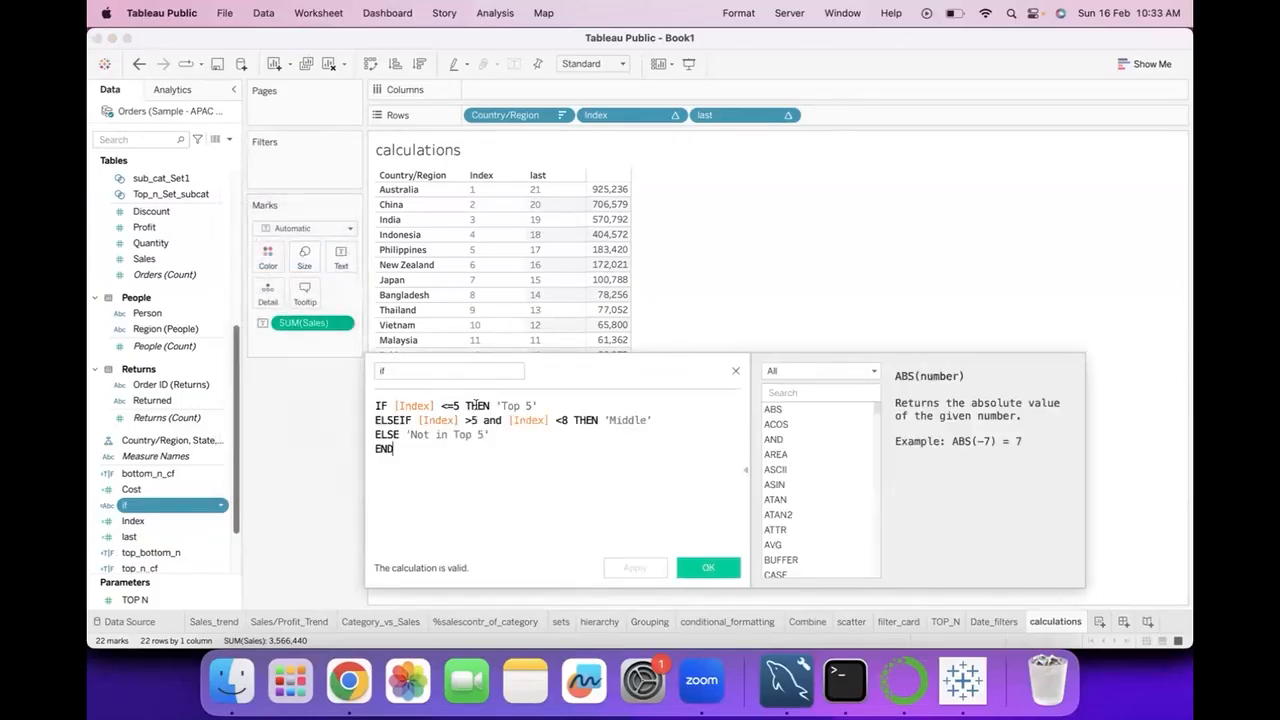
{"action": "left_click_drag", "start_coordinate": [417, 419], "coordinate": [566, 421]}
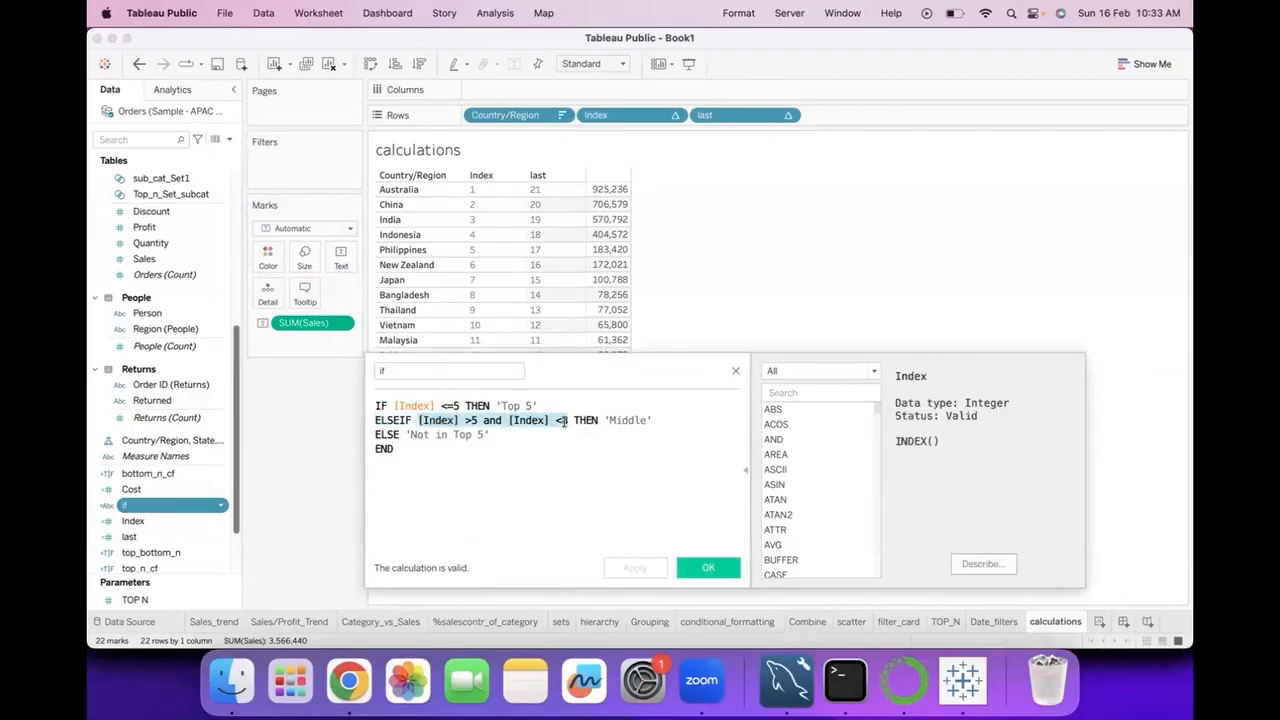
{"action": "key", "text": "BackSpace"}
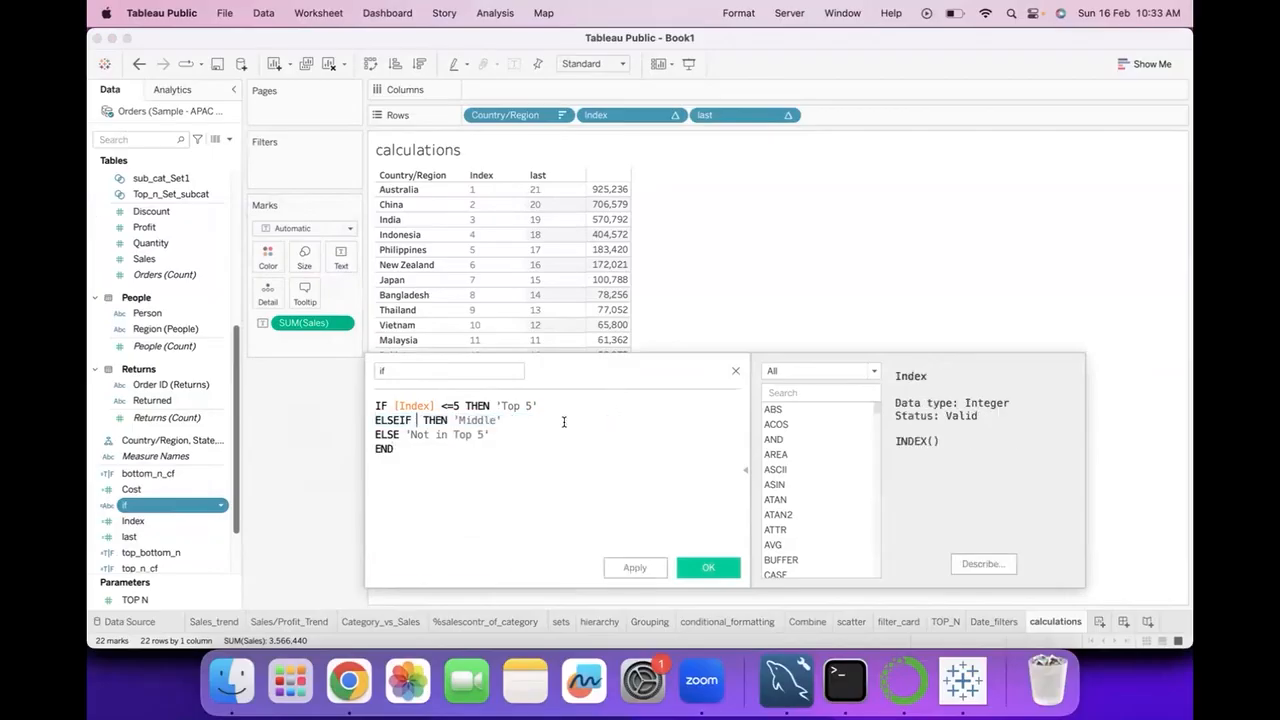
{"action": "type", "text": "l"}
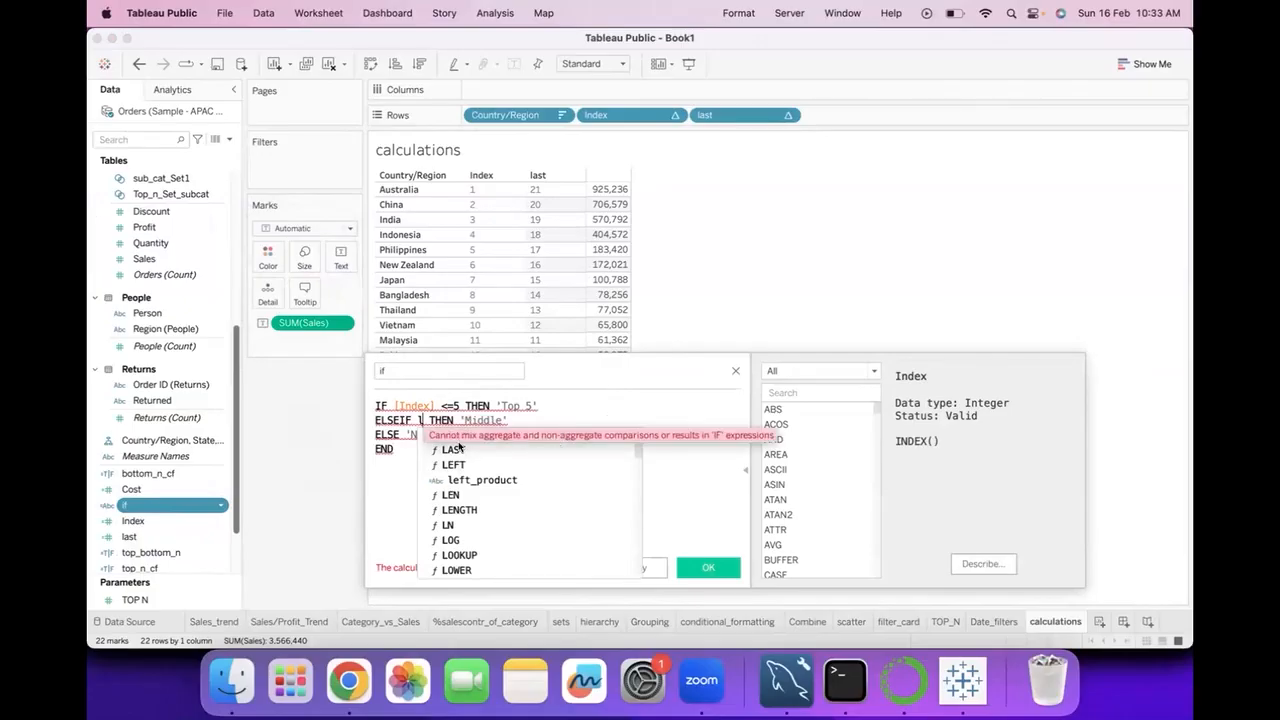
{"action": "left_click", "coordinate": [517, 432]}
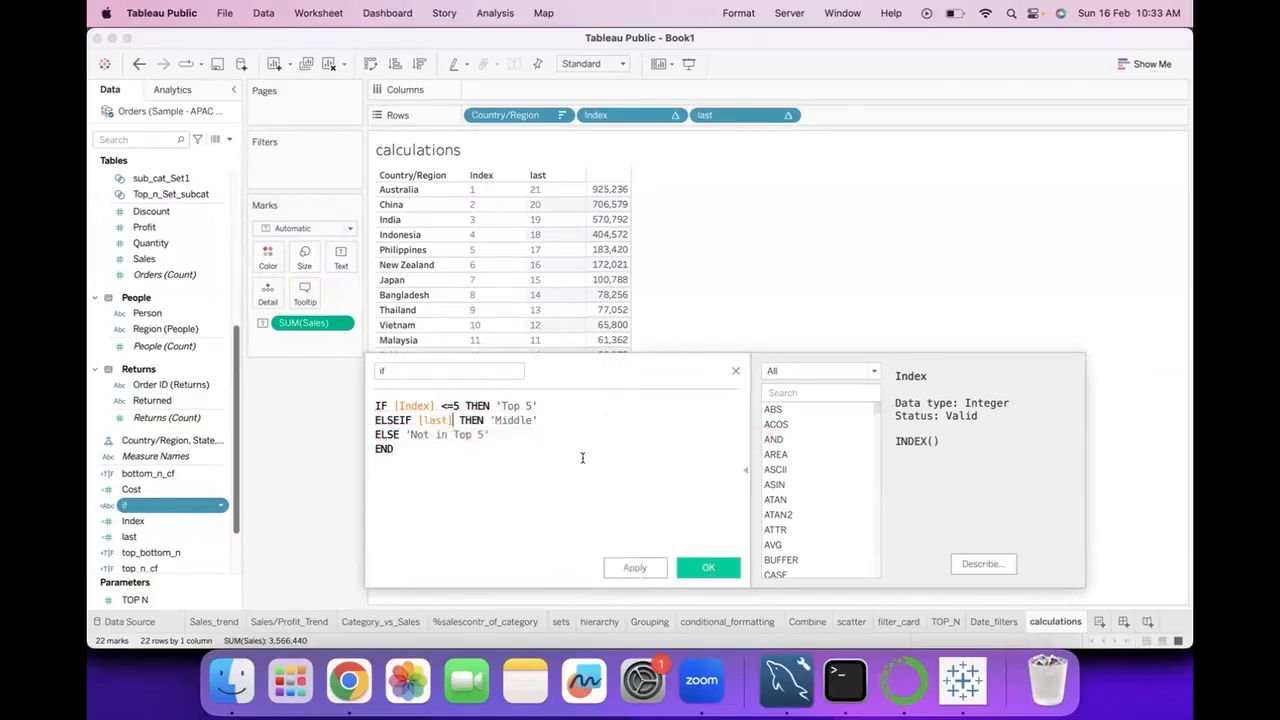
{"action": "type", "text": "<5"}
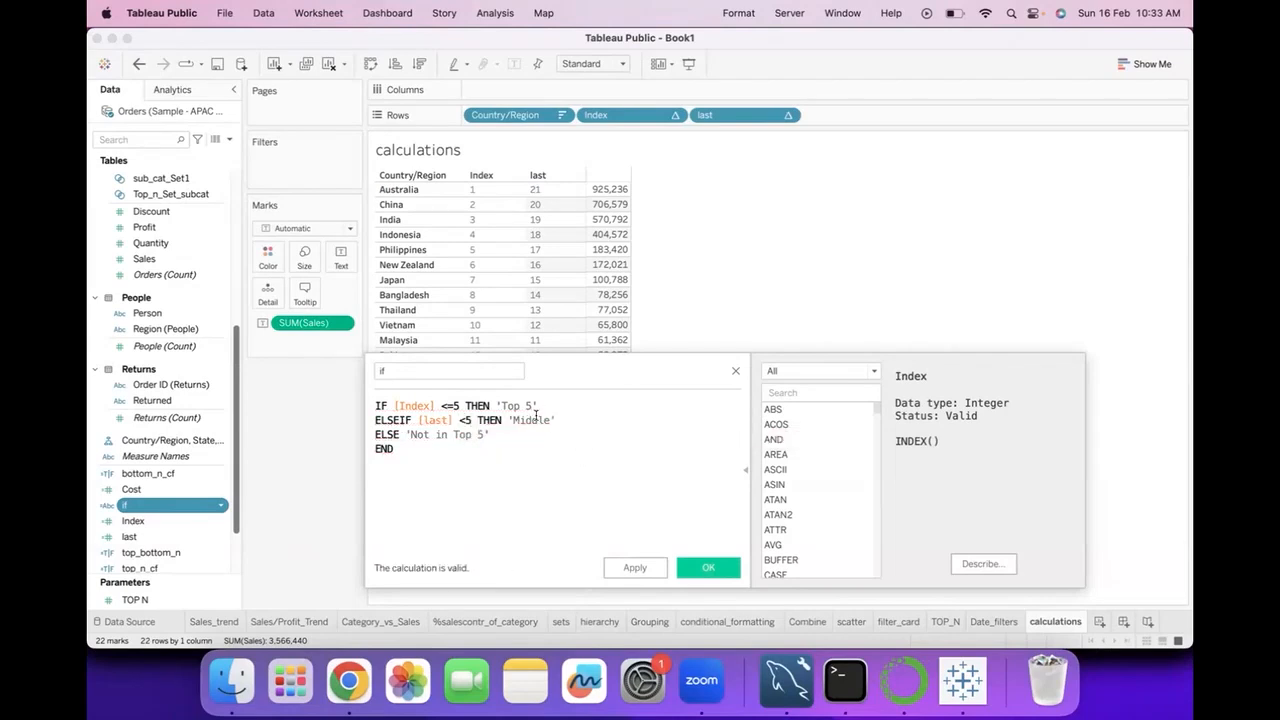
Change the ELSEIF result to 'Bottom 5' and the ELSE result to 'Middle', and save the calculation.
{"action": "double_click", "coordinate": [533, 419]}
{"action": "type", "text": "Bottom 5"}
{"action": "left_click_drag", "start_coordinate": [489, 434], "coordinate": [408, 432]}
{"action": "key", "text": "BackSpace"}
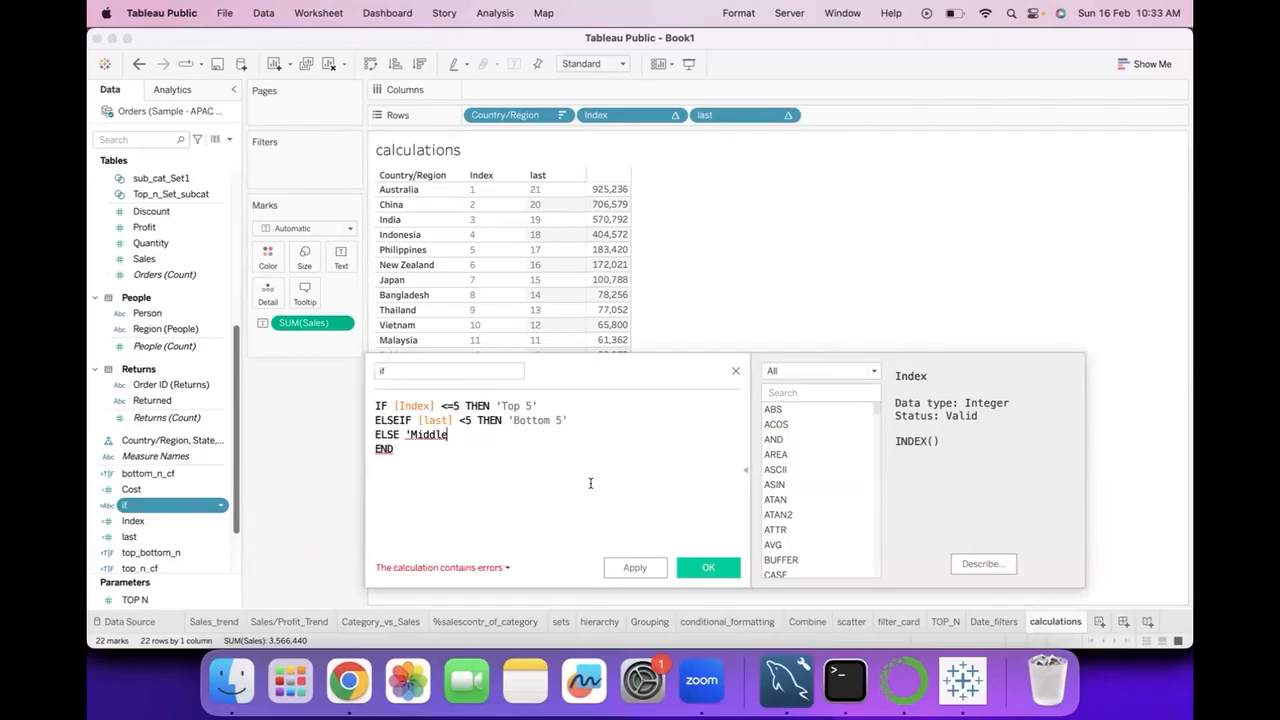
{"action": "type", "text": "'"}
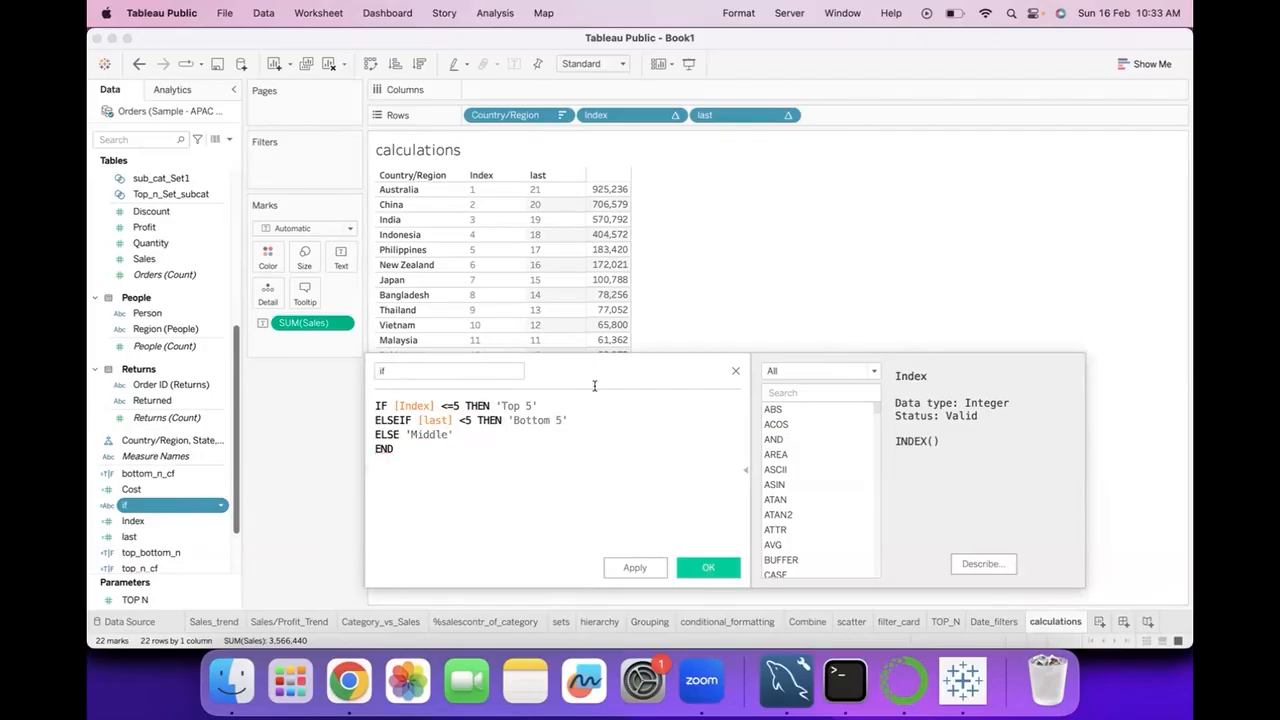
{"action": "left_click", "coordinate": [716, 566]}
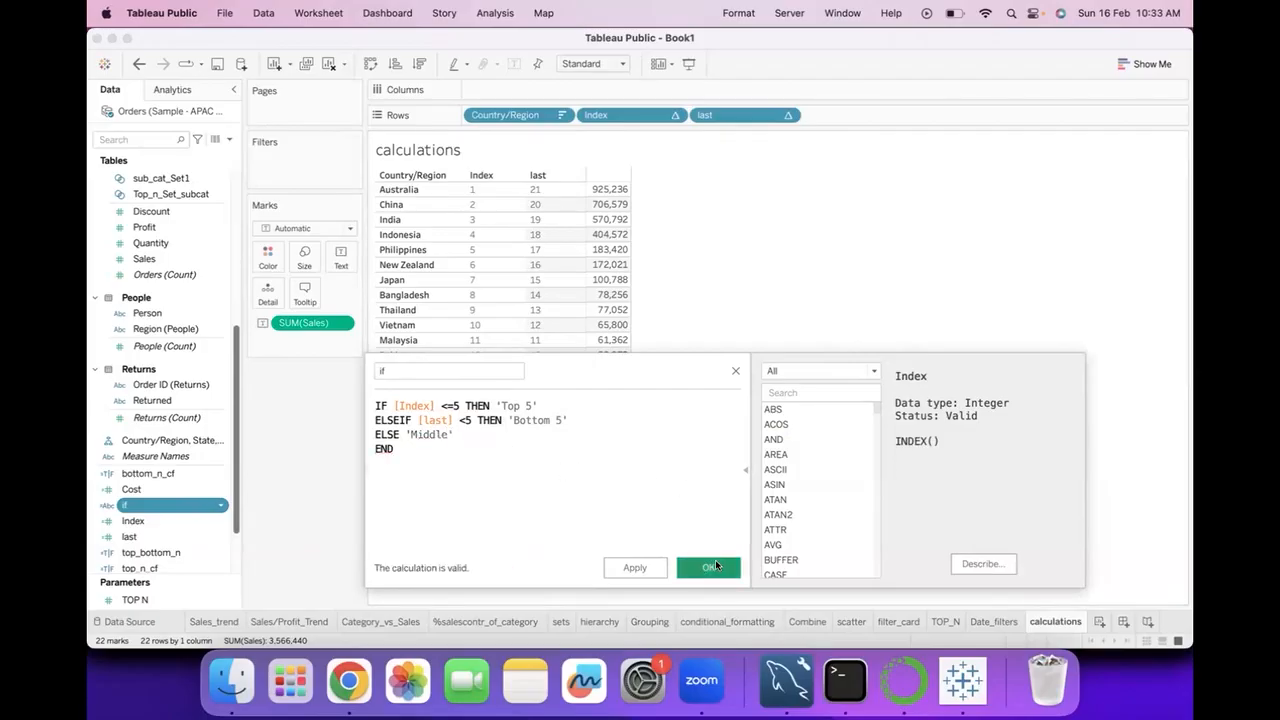
Color the Sales values by the if field and remove last and Index from Rows.
{"action": "left_click", "coordinate": [188, 497]}
{"action": "left_click_drag", "start_coordinate": [188, 503], "coordinate": [263, 256]}
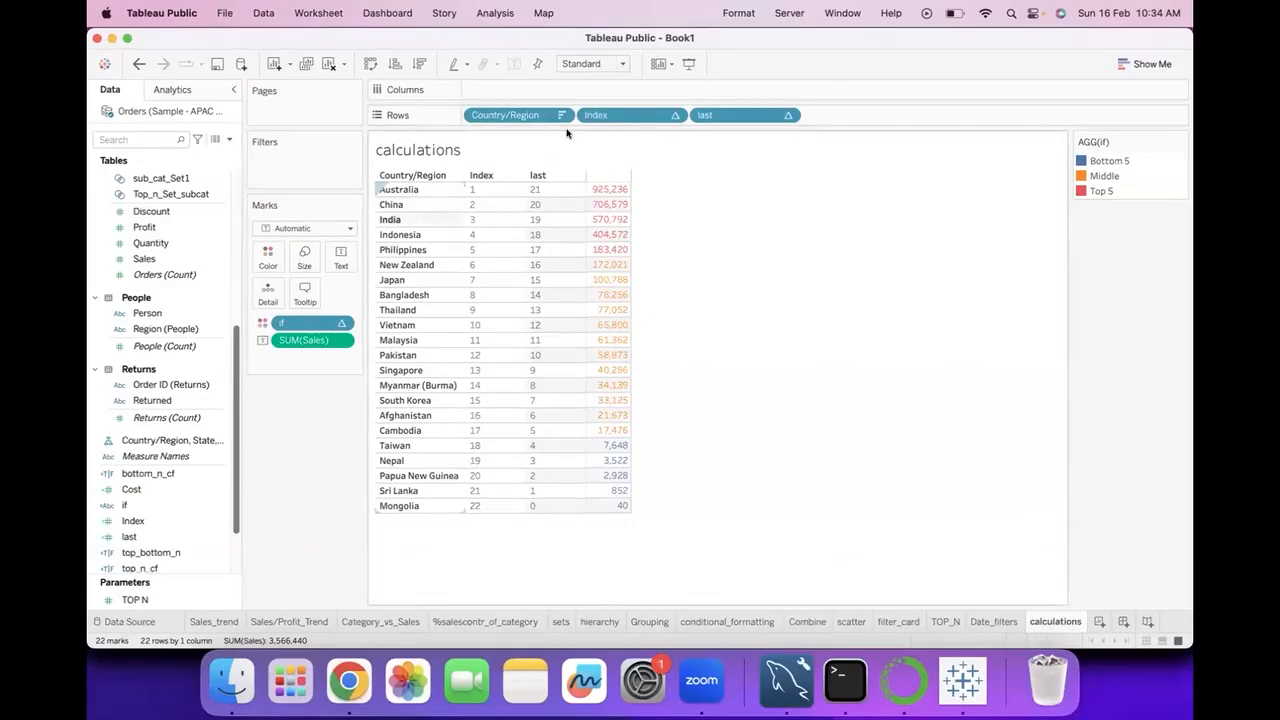
{"action": "left_click_drag", "start_coordinate": [731, 116], "coordinate": [320, 622]}
{"action": "left_click_drag", "start_coordinate": [613, 118], "coordinate": [360, 378]}
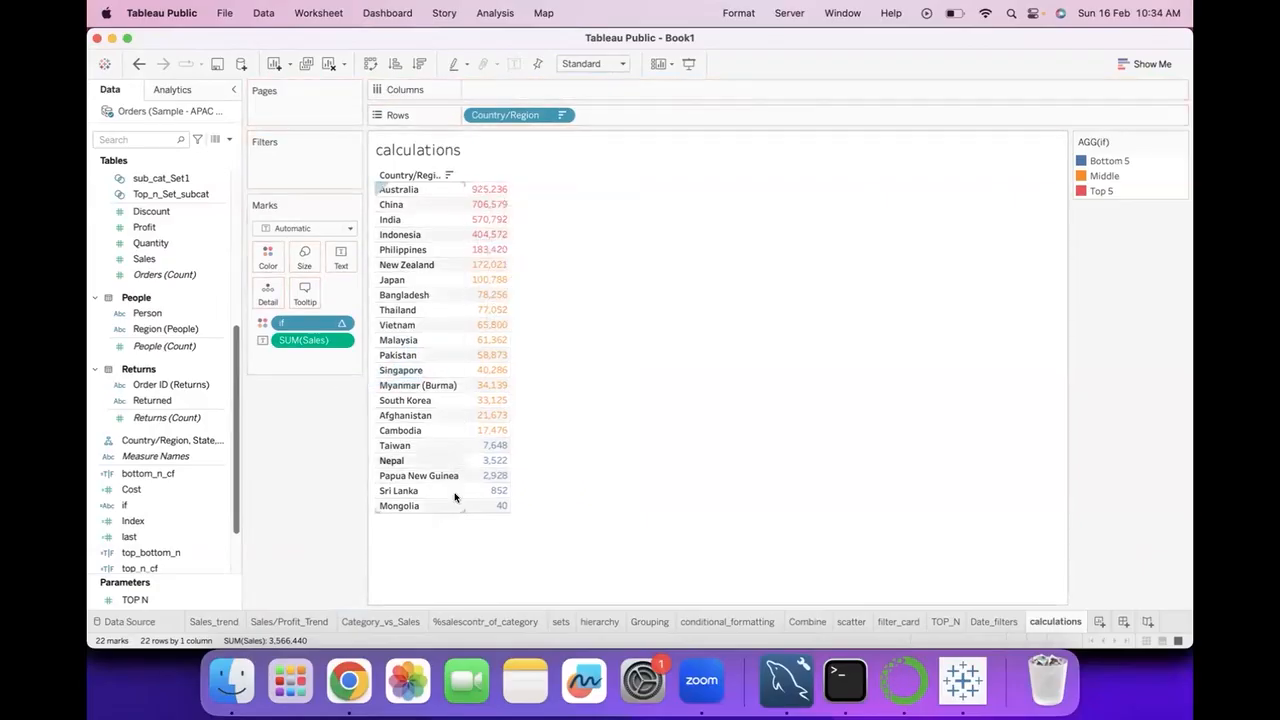
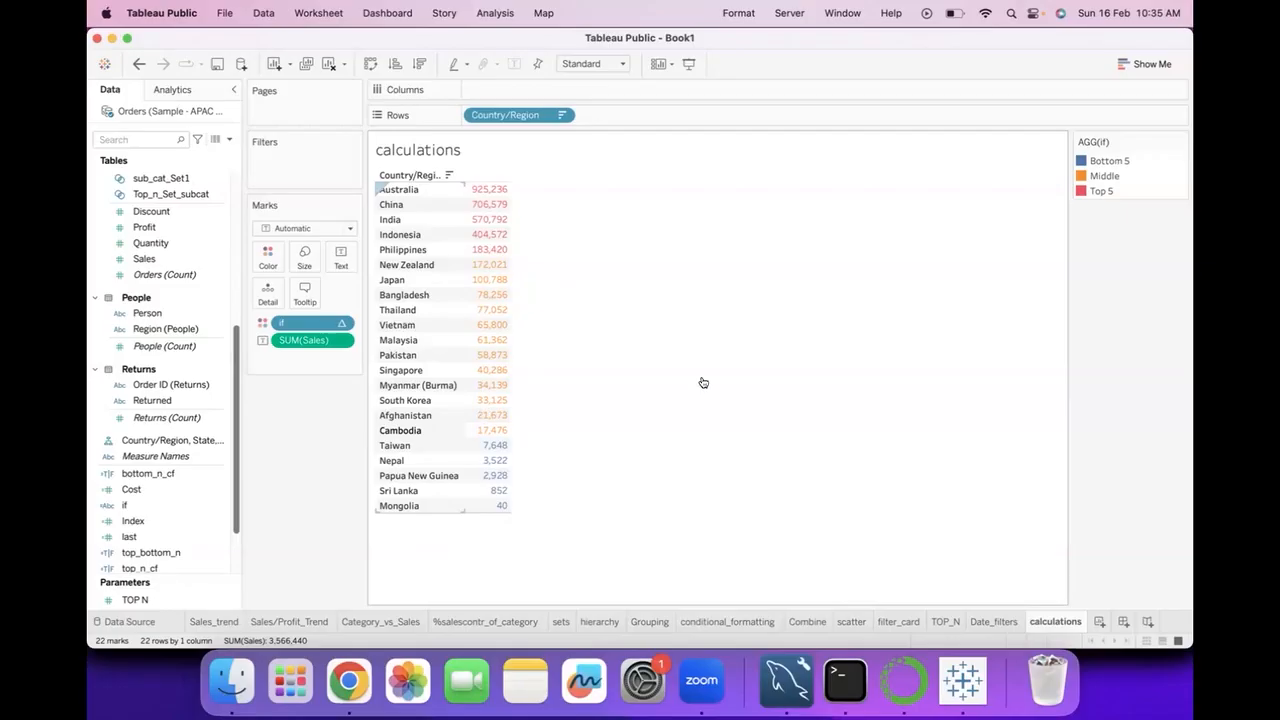
Add a new worksheet, list the State field in Rows and look through the states.
{"action": "left_click", "coordinate": [1100, 622]}
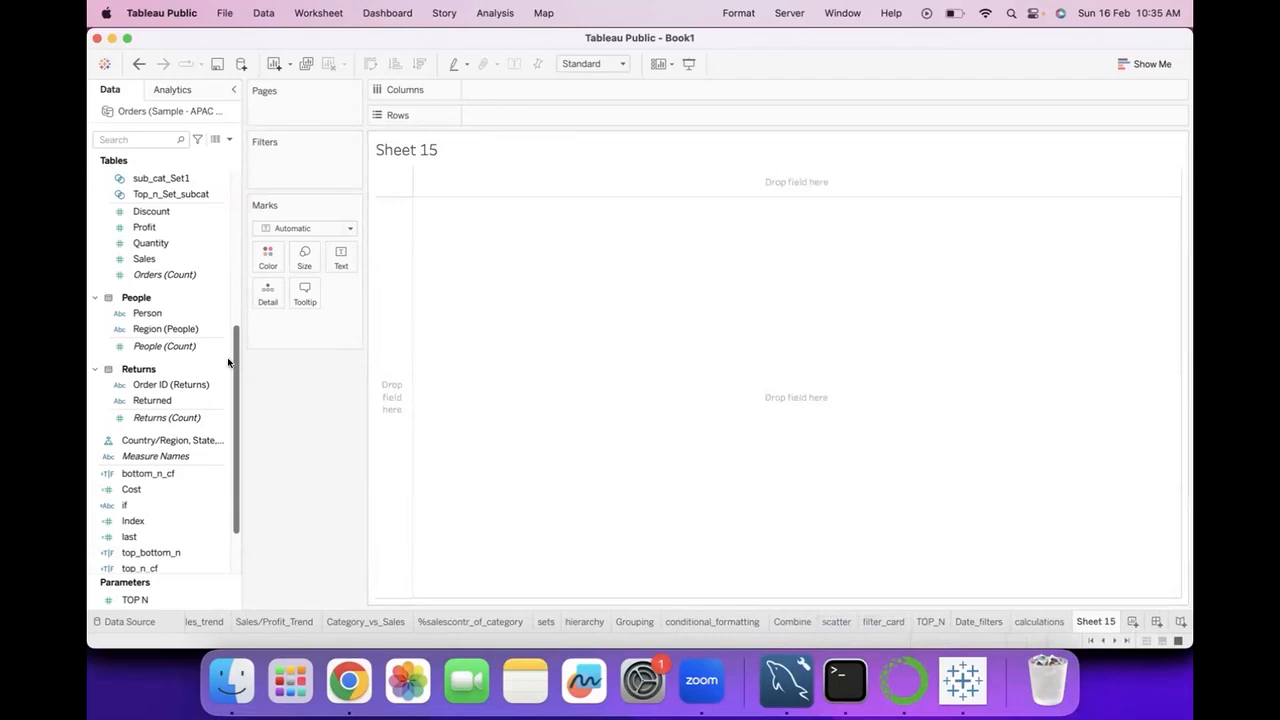
{"action": "scroll", "coordinate": [200, 380], "scroll_direction": "up", "scroll_amount": 10}
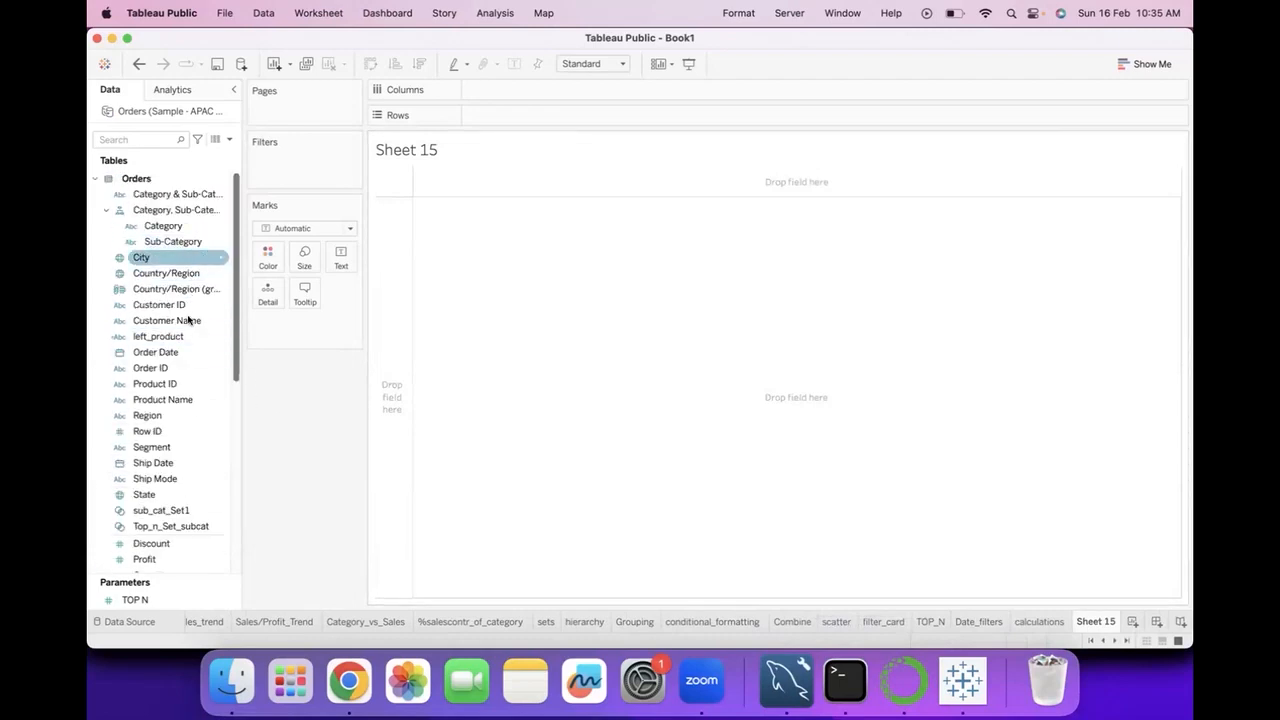
{"action": "scroll", "coordinate": [171, 512], "scroll_direction": "down", "scroll_amount": 2}
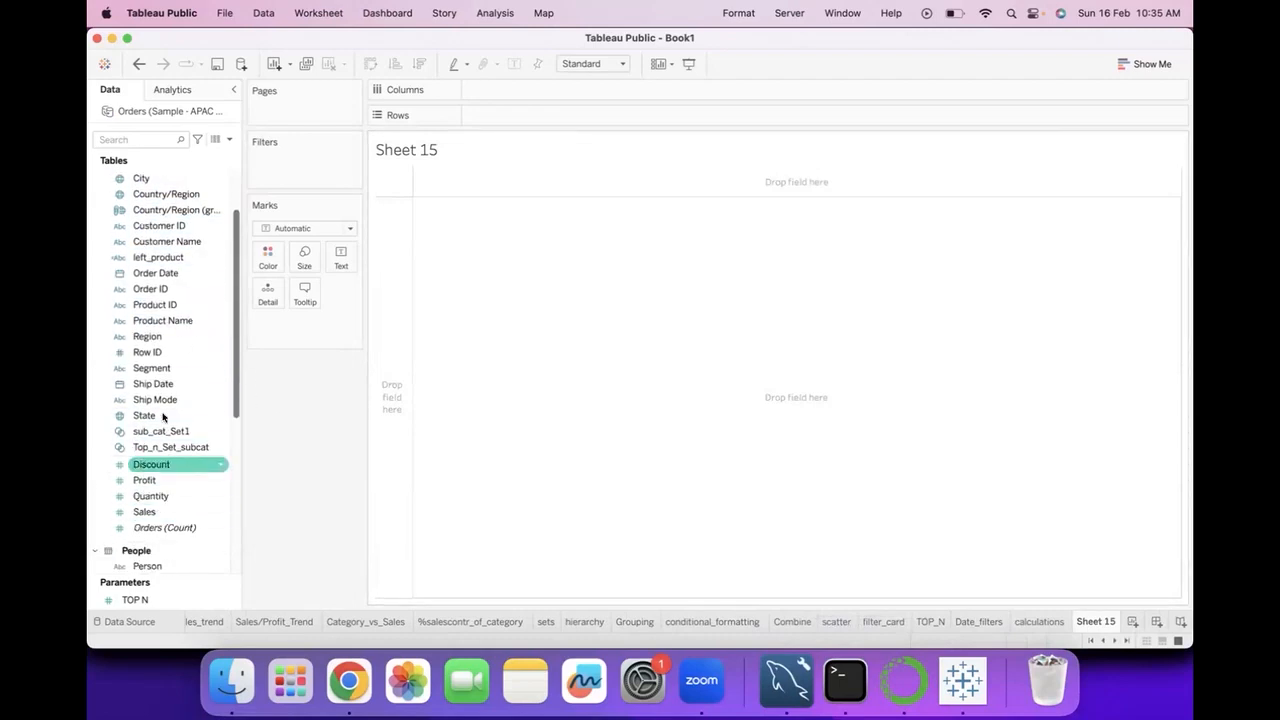
{"action": "scroll", "coordinate": [163, 400], "scroll_direction": "down", "scroll_amount": 2}
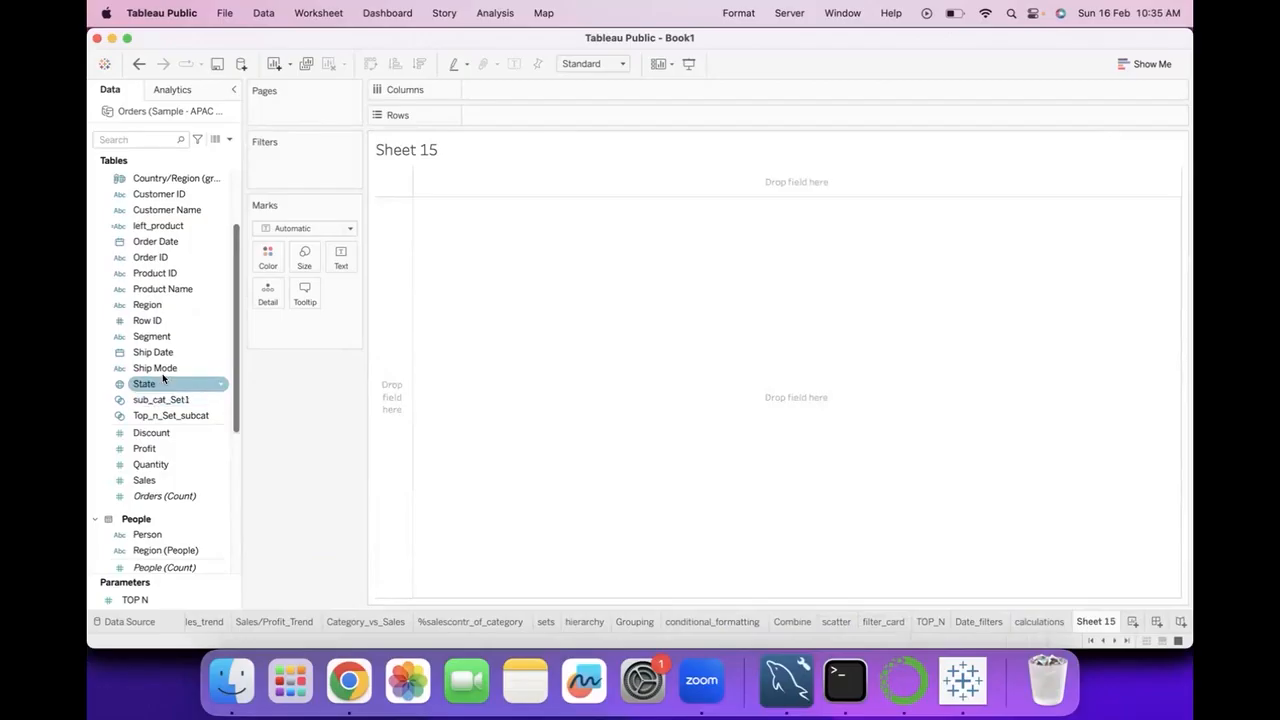
{"action": "left_click_drag", "start_coordinate": [166, 384], "coordinate": [397, 305]}
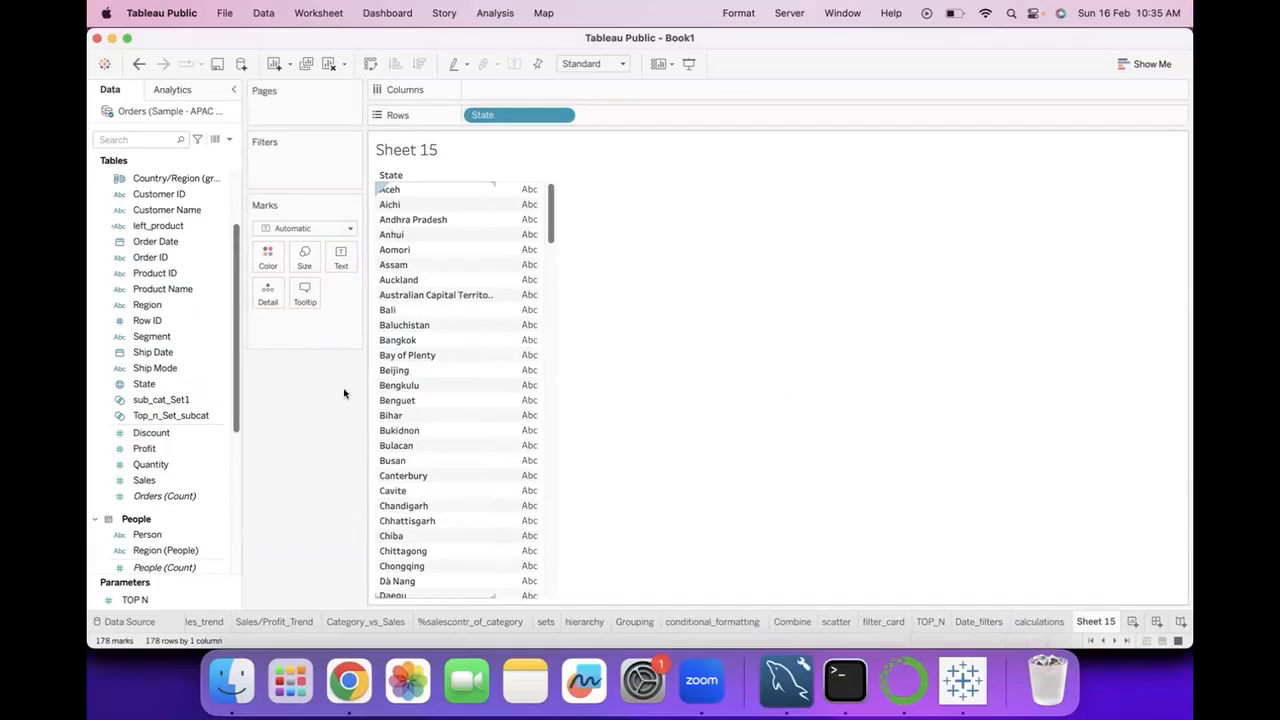
{"action": "scroll", "coordinate": [430, 275], "scroll_direction": "down", "scroll_amount": 15}
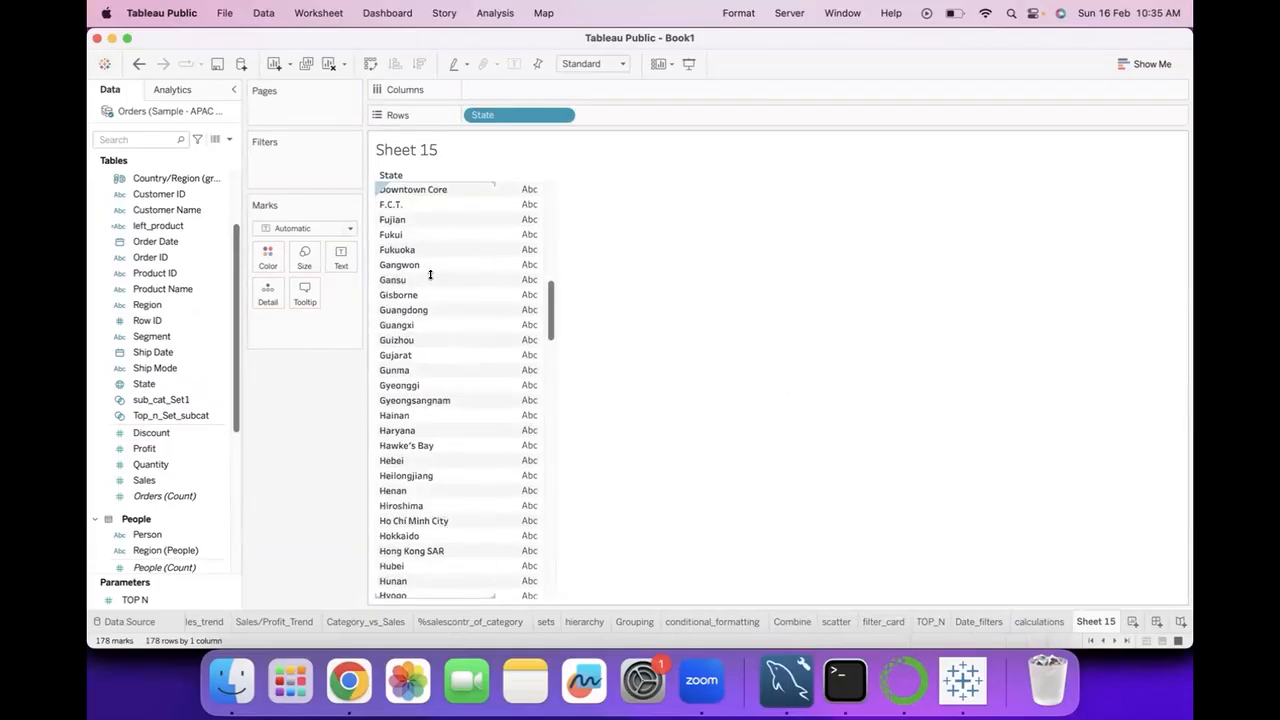
{"action": "scroll", "coordinate": [430, 289], "scroll_direction": "up", "scroll_amount": 10}
{"action": "scroll", "coordinate": [430, 289], "scroll_direction": "up", "scroll_amount": 5}
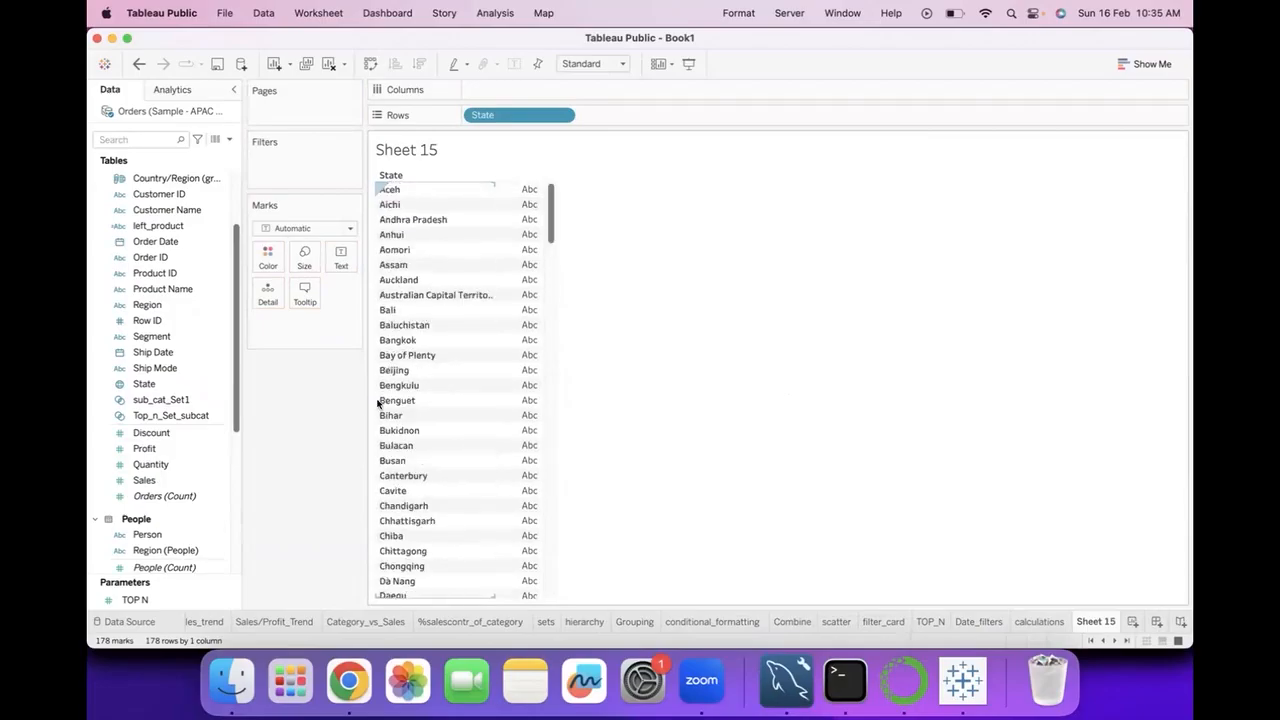
Add Sales to the State table and convert it to a horizontal bar chart.
{"action": "left_click", "coordinate": [185, 484]}
{"action": "double_click", "coordinate": [185, 484]}
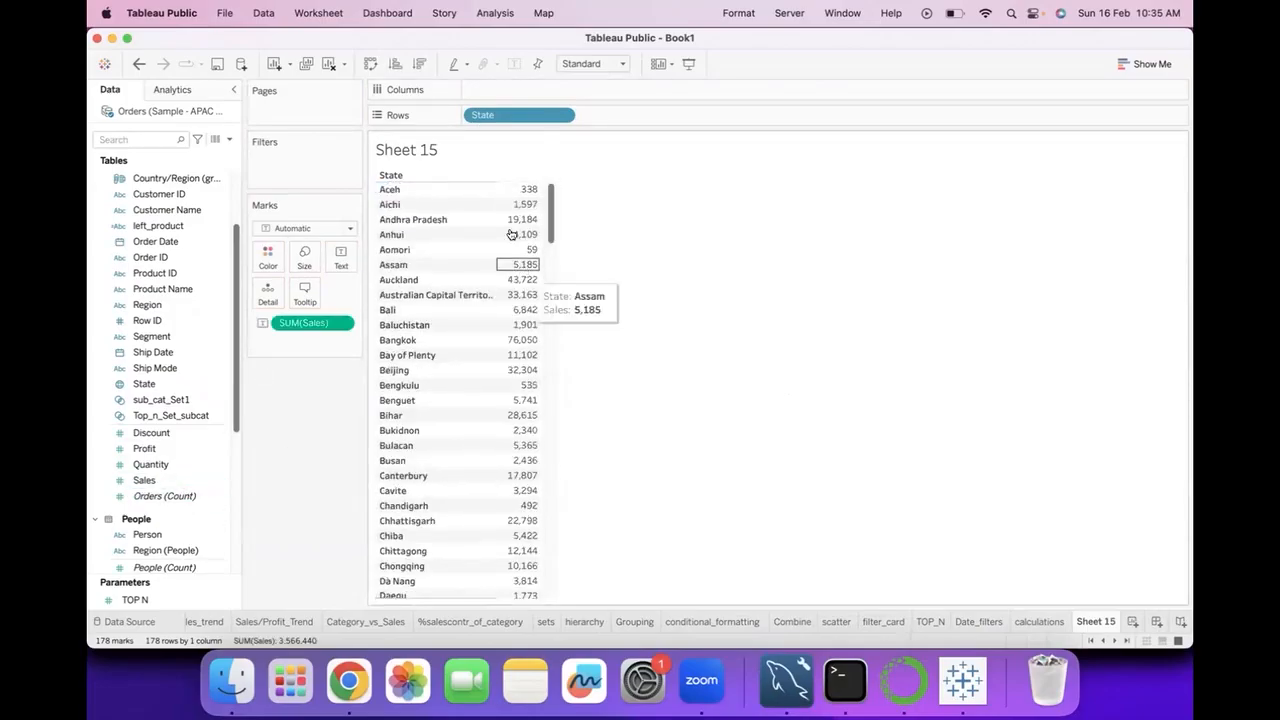
{"action": "left_click", "coordinate": [1131, 66]}
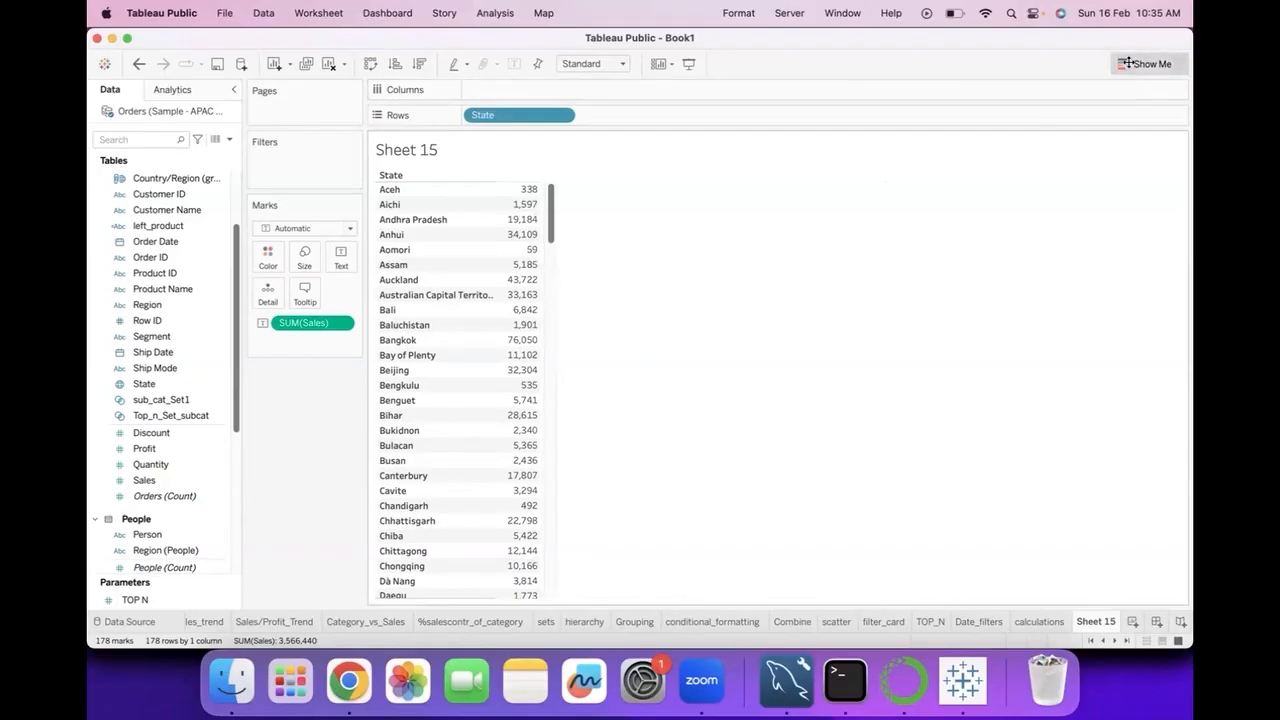
{"action": "left_click", "coordinate": [1067, 175]}
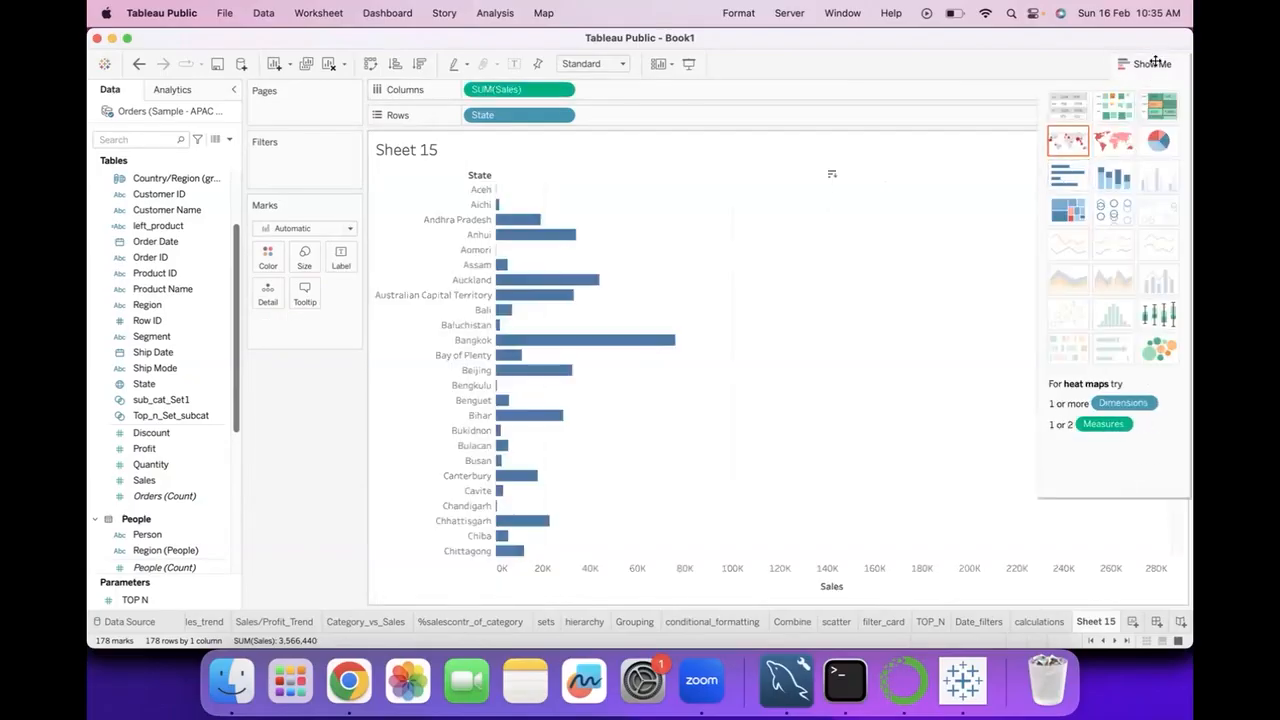
{"action": "left_click", "coordinate": [1158, 65]}
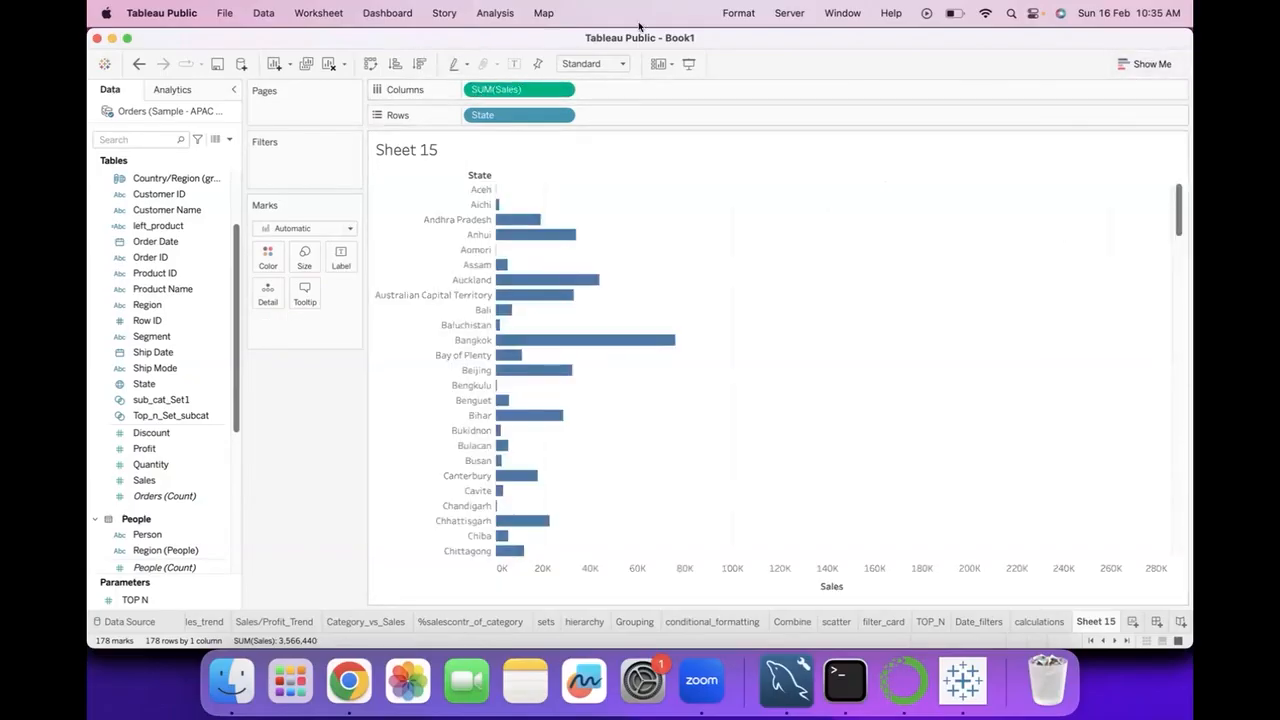
Swap the chart's rows and columns and sort the states by Sales in descending order.
{"action": "left_click", "coordinate": [370, 63]}
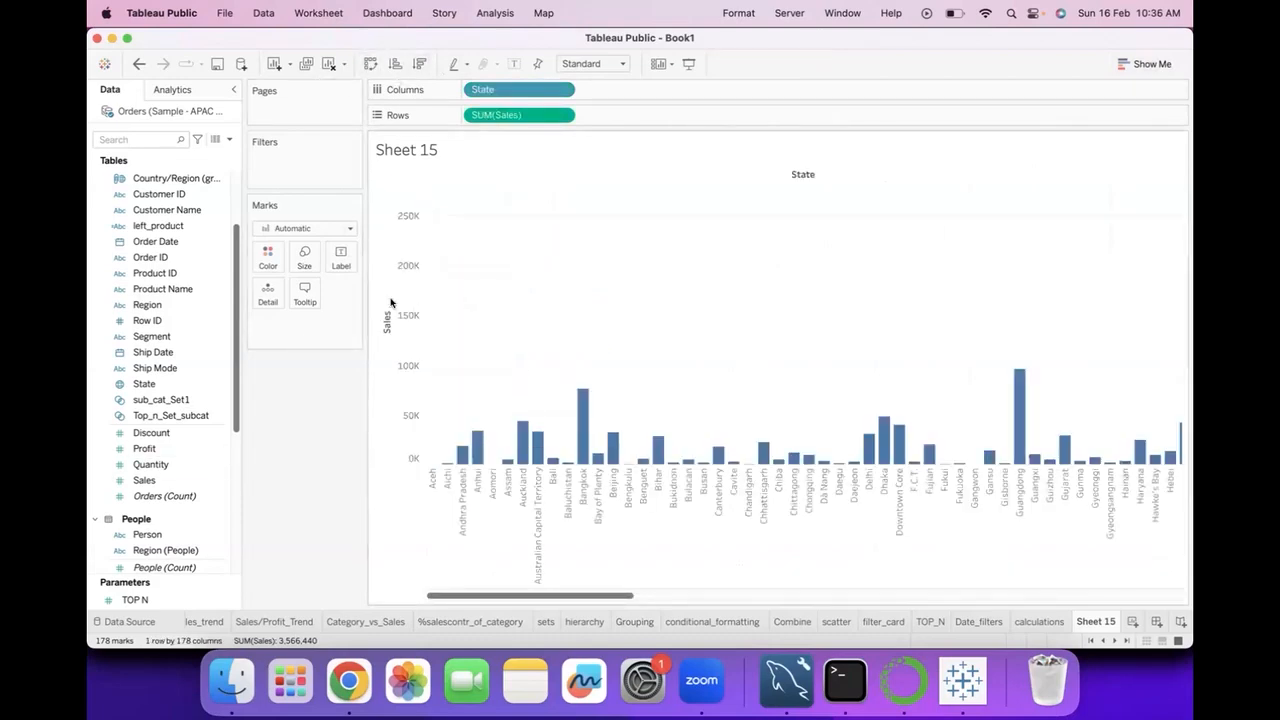
{"action": "left_click", "coordinate": [386, 302]}
{"action": "scroll", "coordinate": [657, 452], "scroll_direction": "right", "scroll_amount": 12}
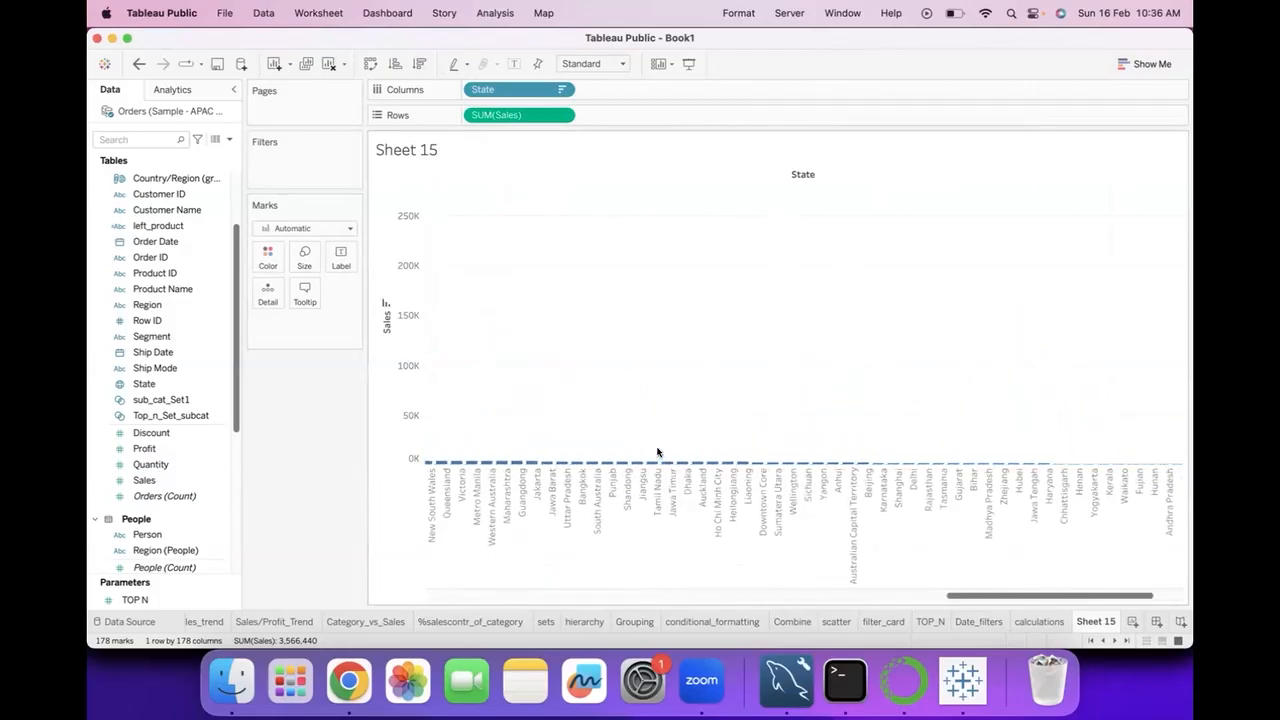
{"action": "scroll", "coordinate": [657, 452], "scroll_direction": "left", "scroll_amount": 15}
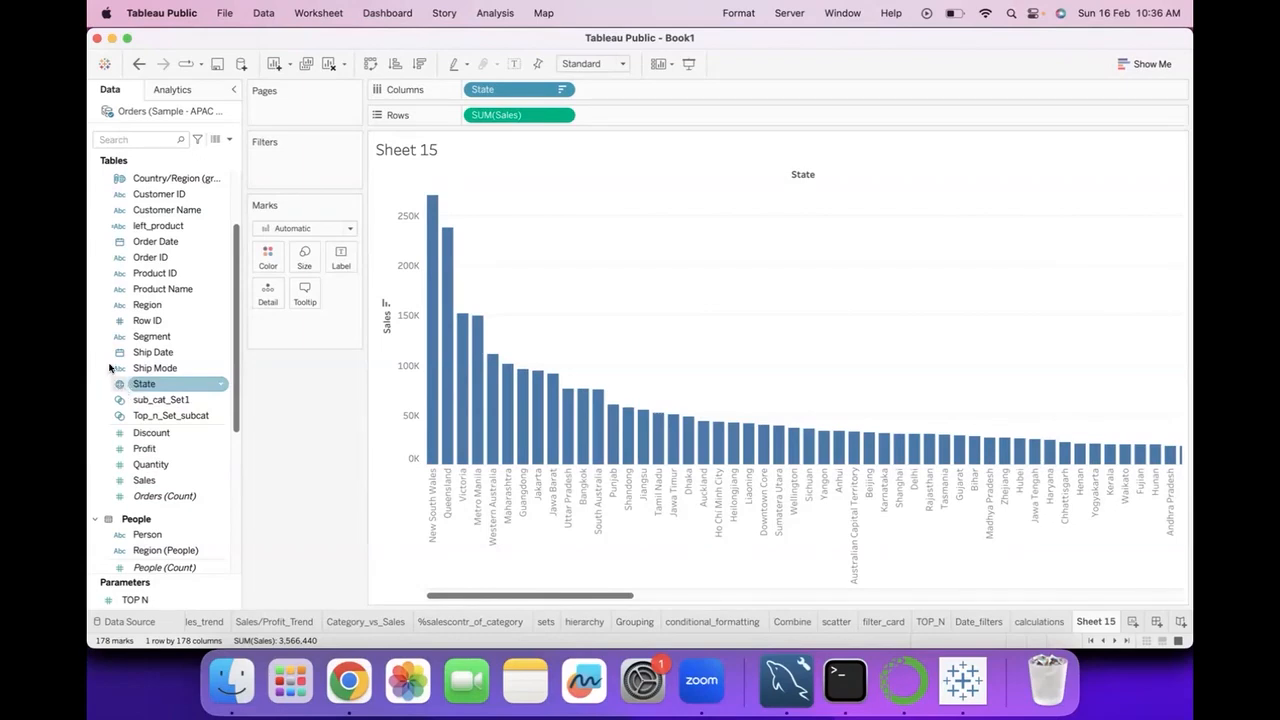
Examine the geographic fields in the data list and the Geographic Role options available for the Segment field.
{"action": "scroll", "coordinate": [120, 289], "scroll_direction": "up", "scroll_amount": 5}
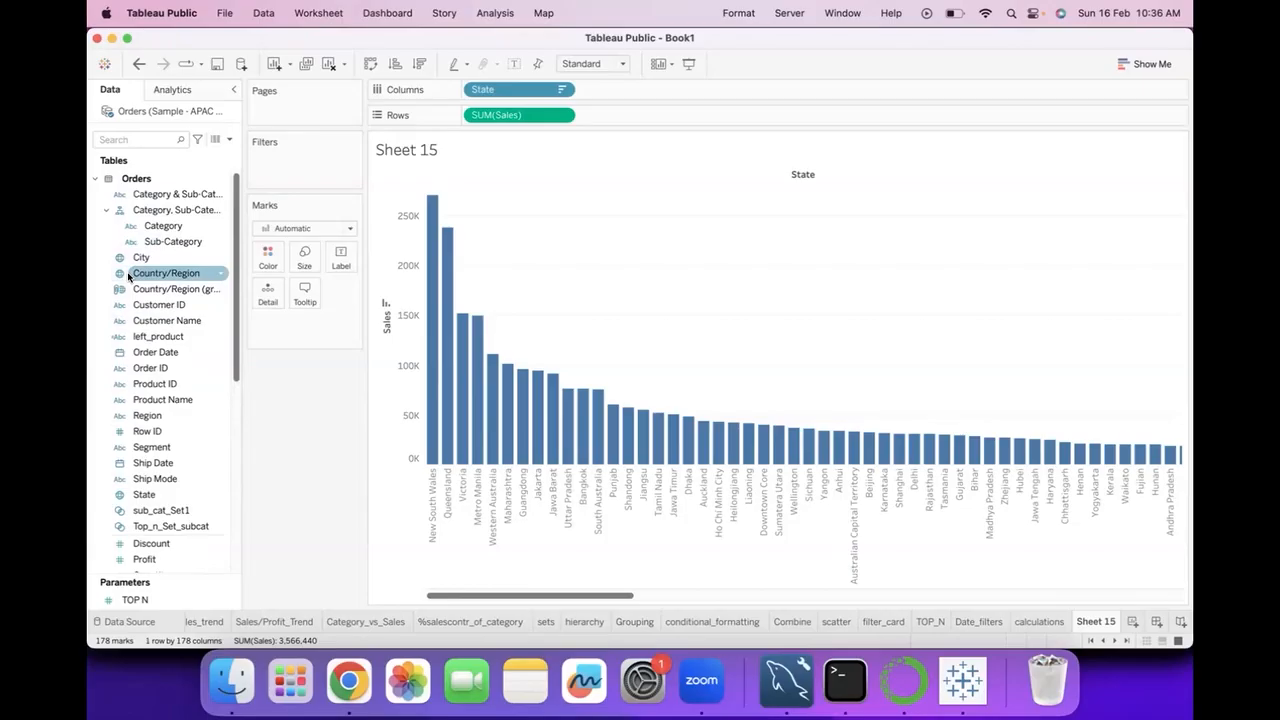
{"action": "scroll", "coordinate": [126, 438], "scroll_direction": "down", "scroll_amount": 2}
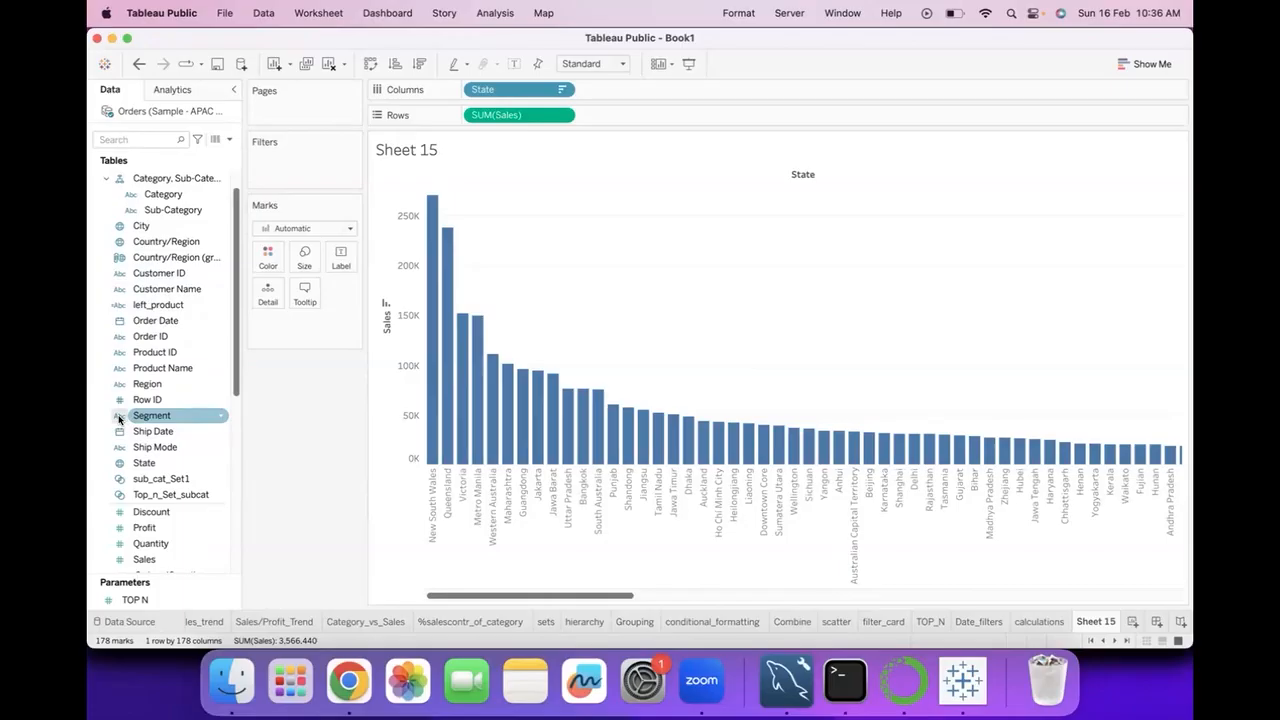
{"action": "left_click", "coordinate": [221, 415]}
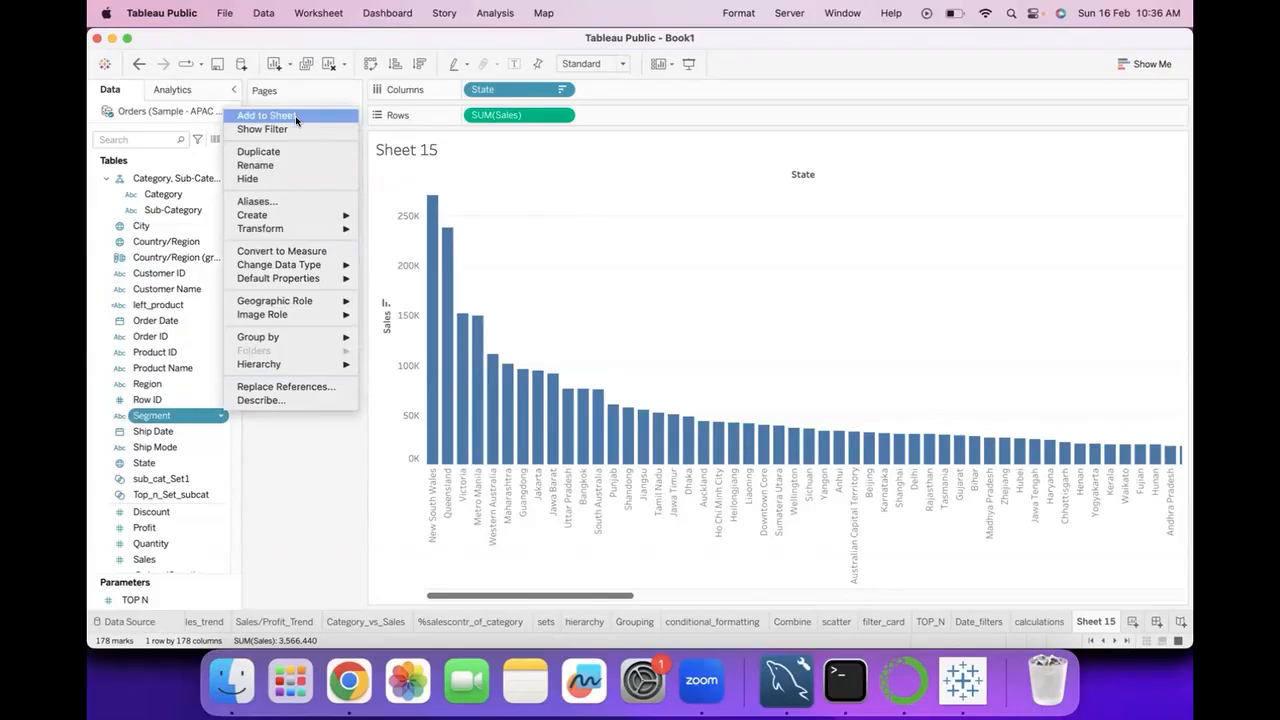
{"action": "mouse_move", "coordinate": [302, 315]}
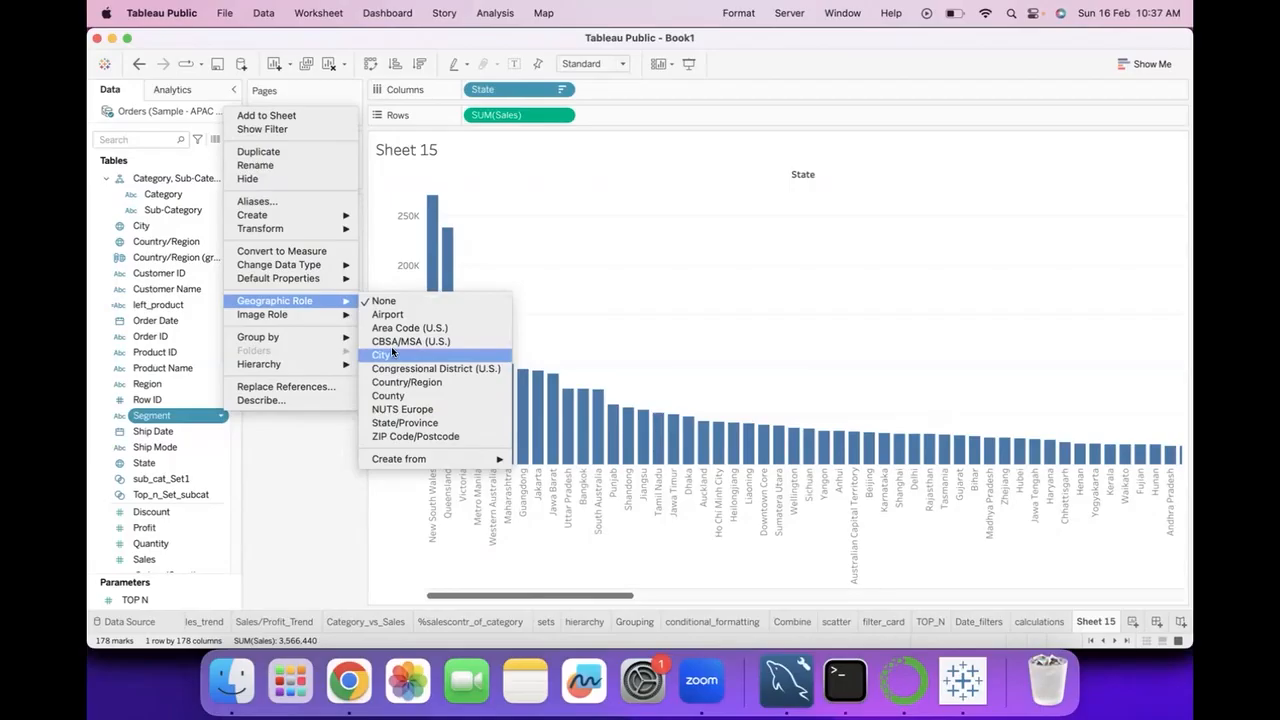
{"action": "left_click", "coordinate": [256, 455]}
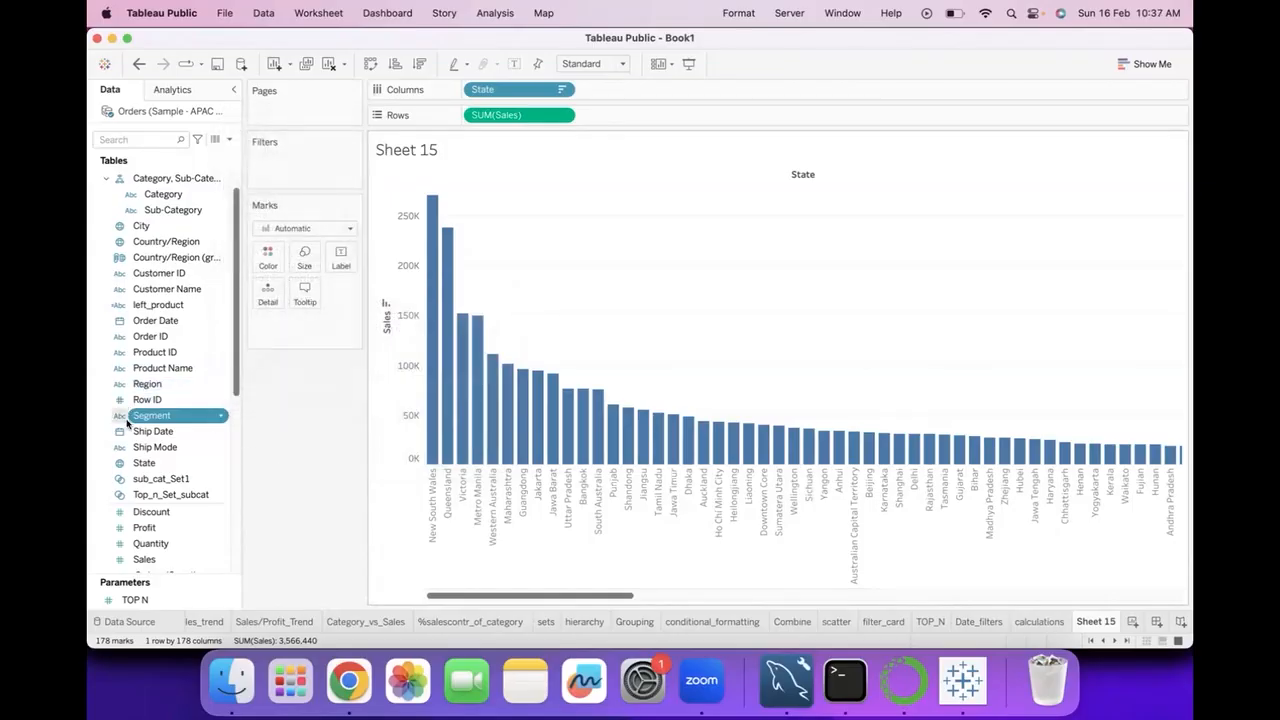
{"action": "left_click", "coordinate": [222, 415]}
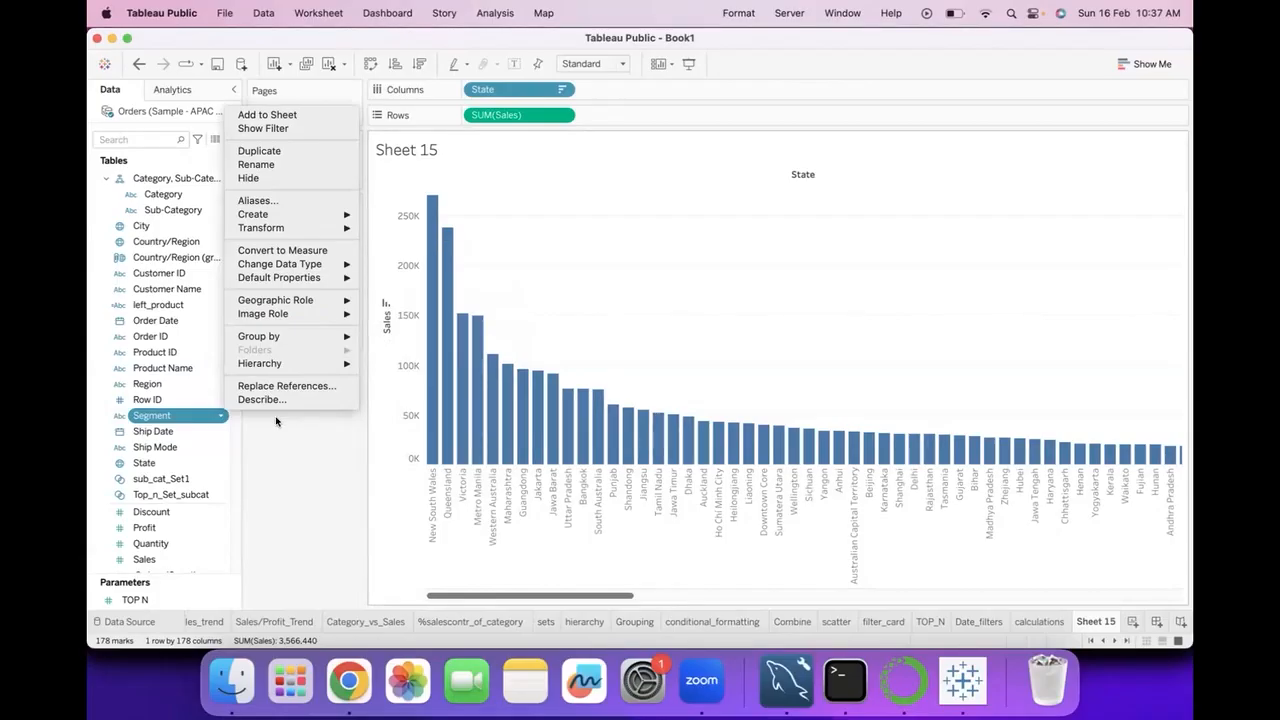
{"action": "left_click", "coordinate": [284, 476]}
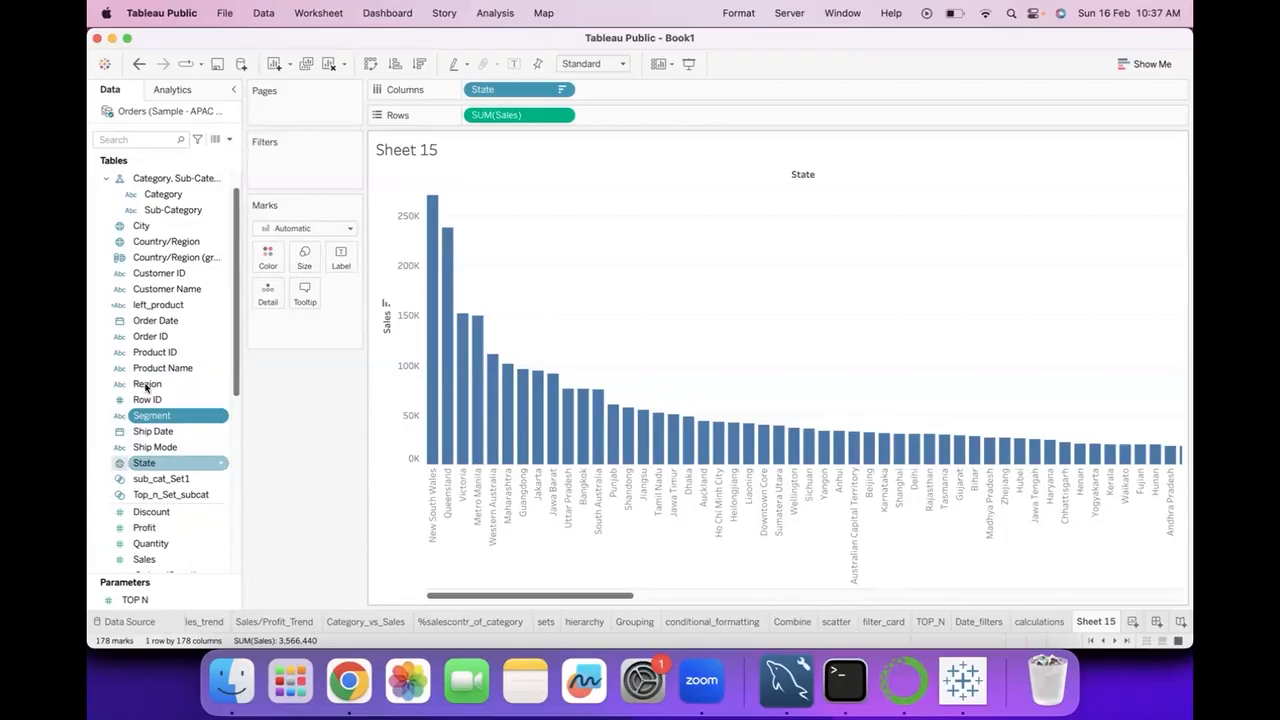
{"action": "scroll", "coordinate": [143, 385], "scroll_direction": "up", "scroll_amount": 1}
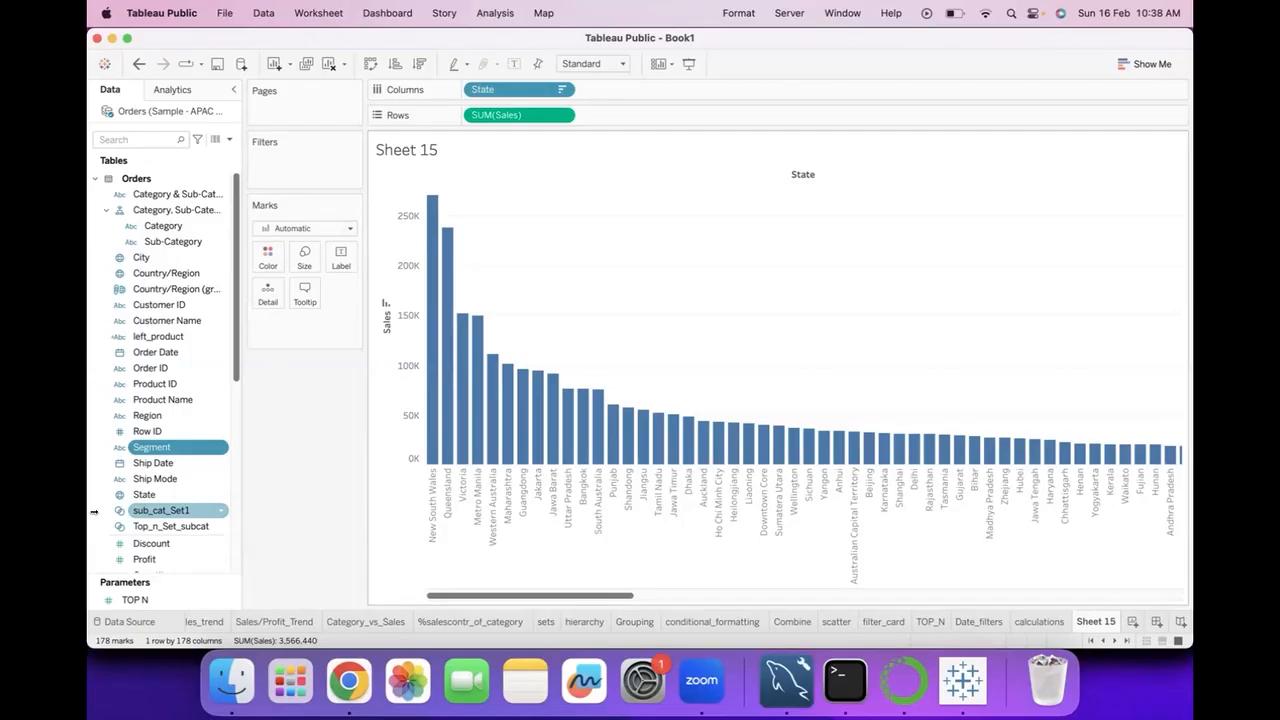
Clear the worksheet and plot the State field as points on a map.
{"action": "left_click", "coordinate": [328, 64]}
{"action": "scroll", "coordinate": [160, 505], "scroll_direction": "down", "scroll_amount": 3}
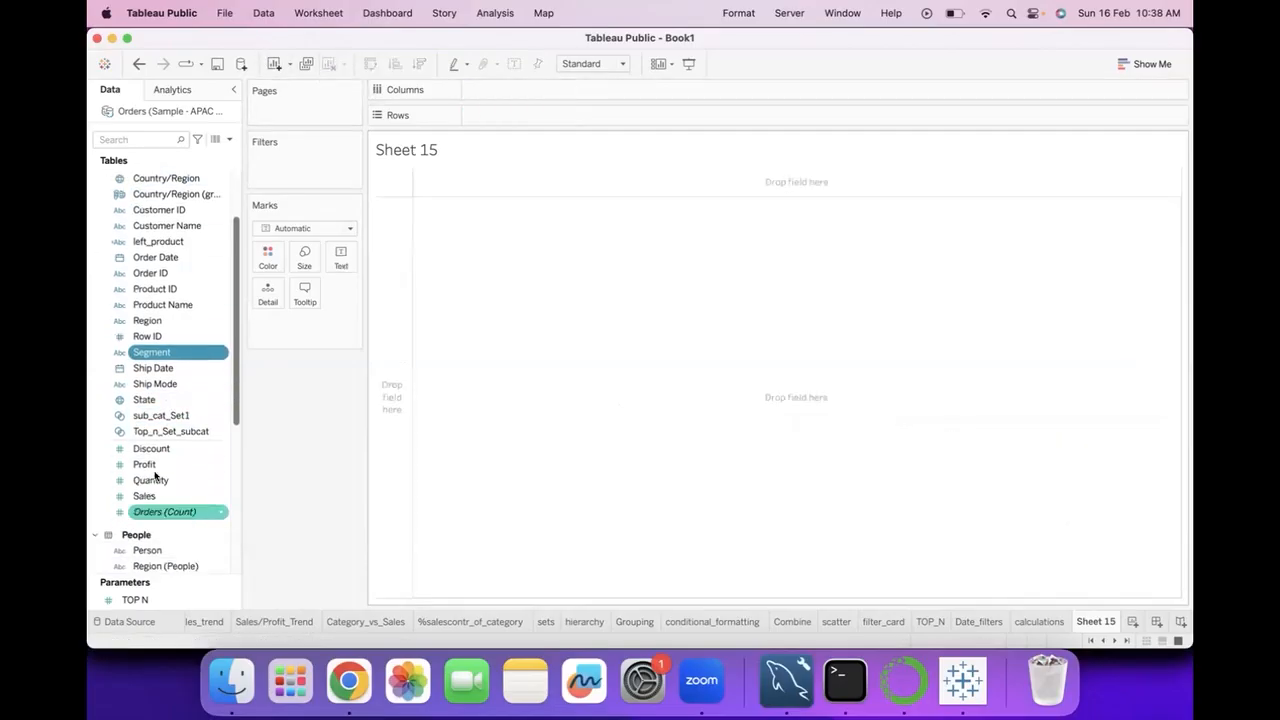
{"action": "left_click", "coordinate": [150, 400]}
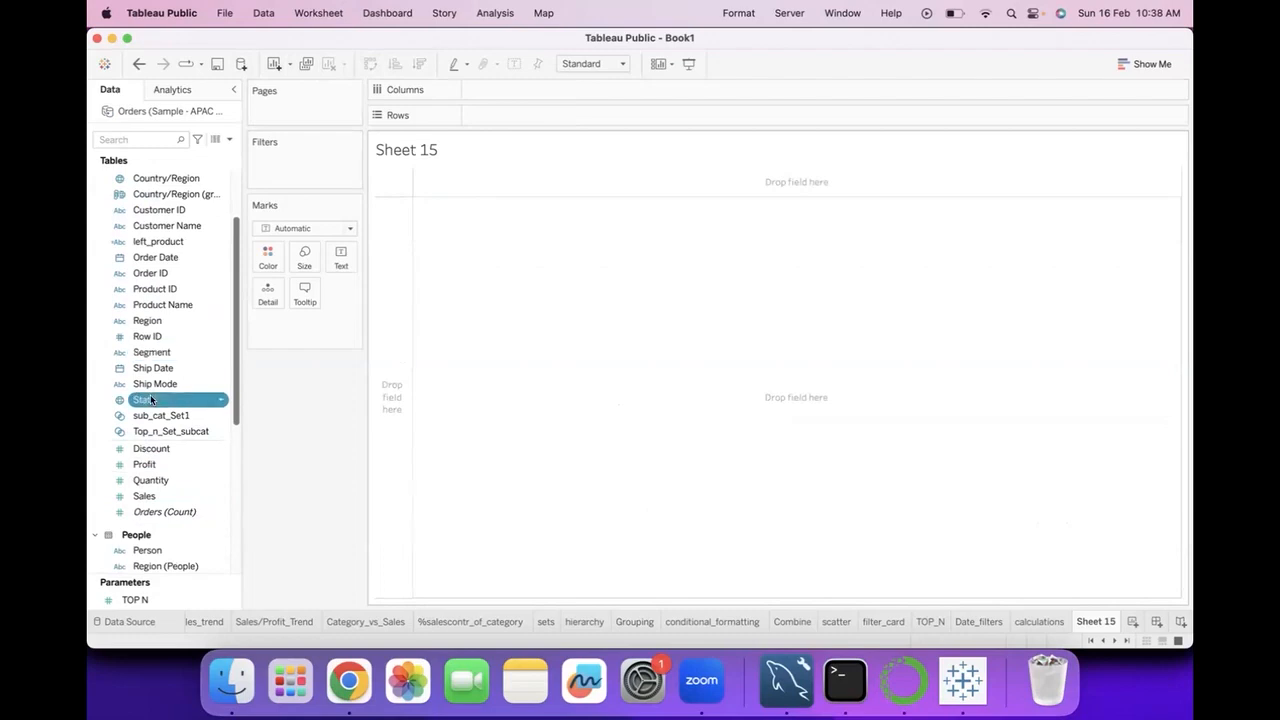
{"action": "double_click", "coordinate": [222, 398]}
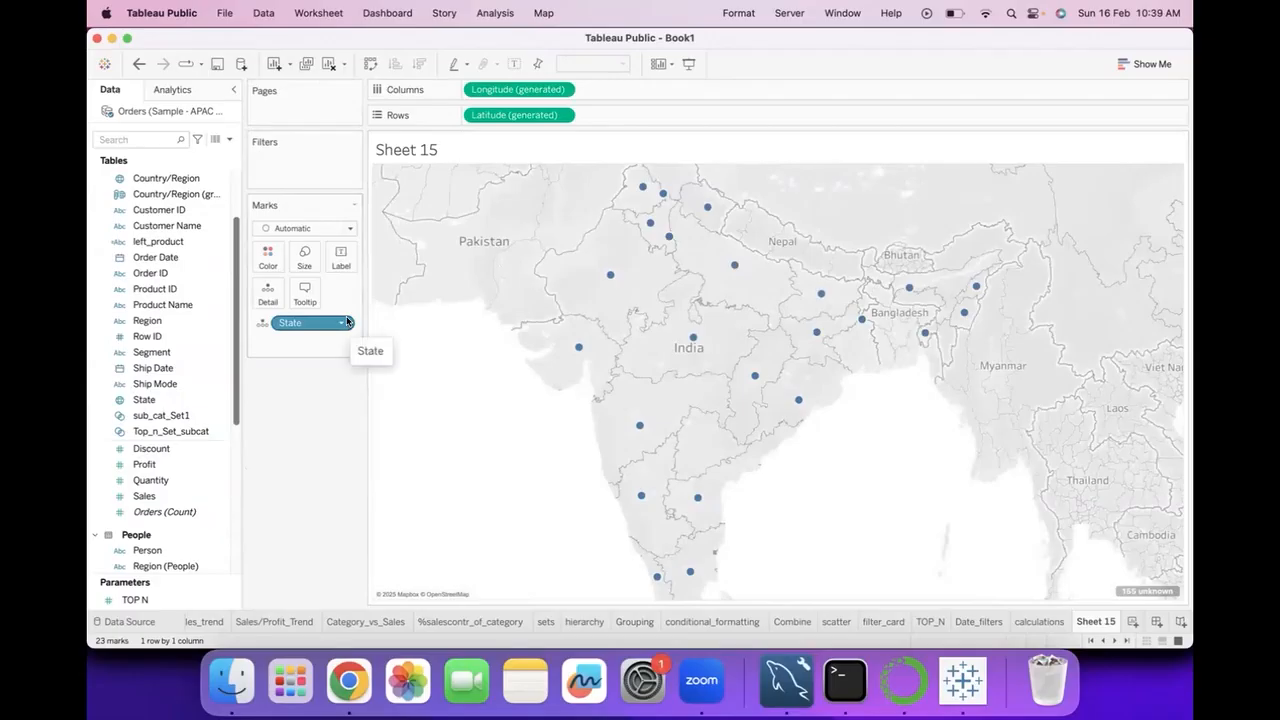
Color the states on the map by Sales.
{"action": "mouse_move", "coordinate": [580, 348]}
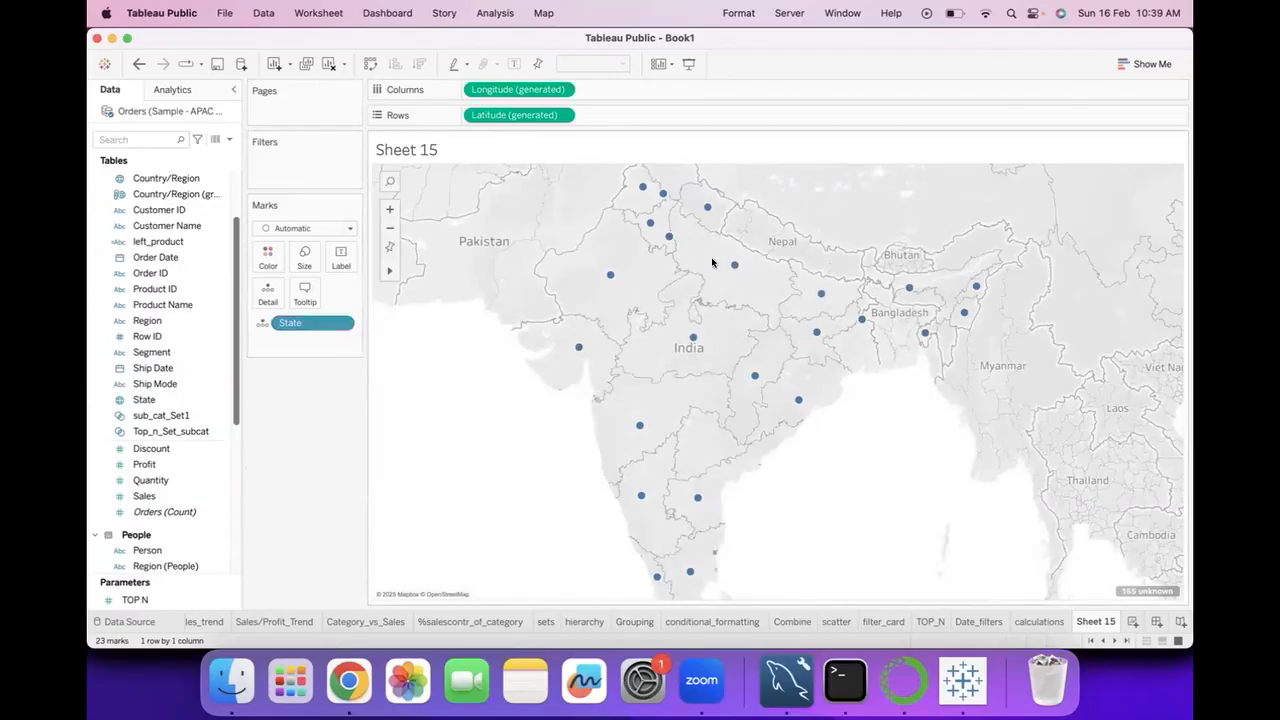
{"action": "scroll", "coordinate": [631, 401], "scroll_direction": "up", "scroll_amount": 1}
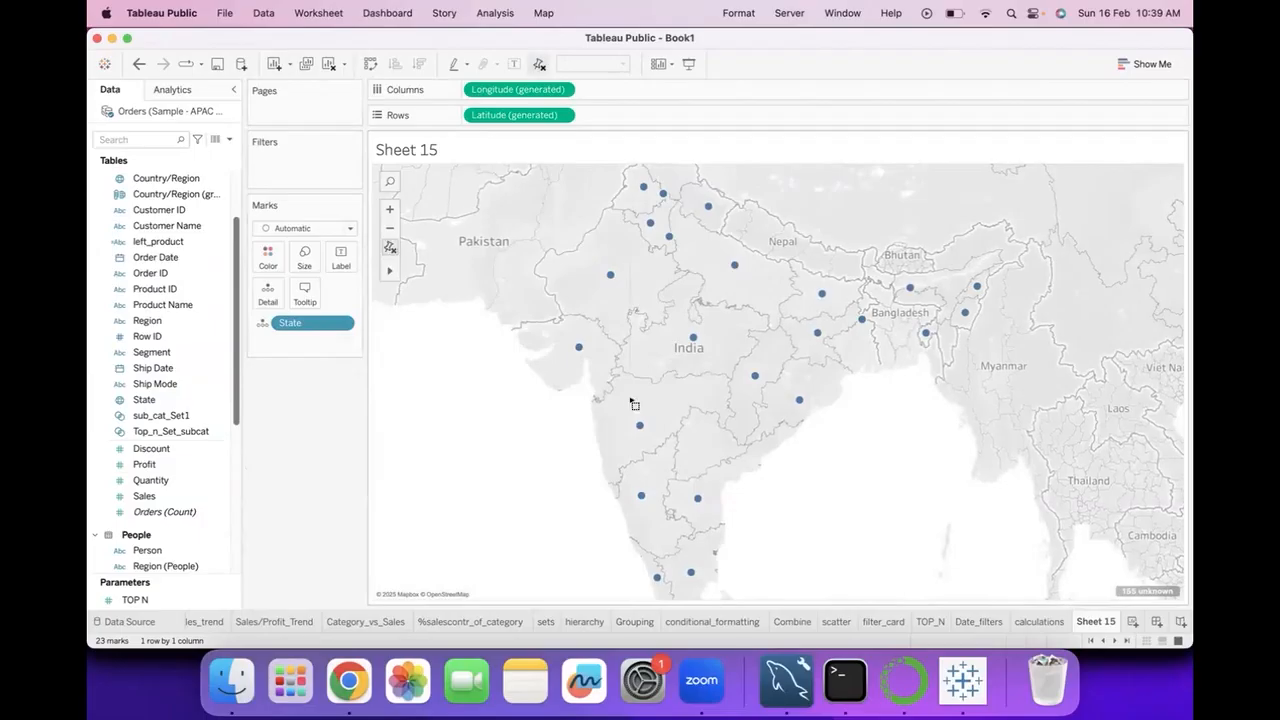
{"action": "scroll", "coordinate": [487, 391], "scroll_direction": "up", "scroll_amount": 1}
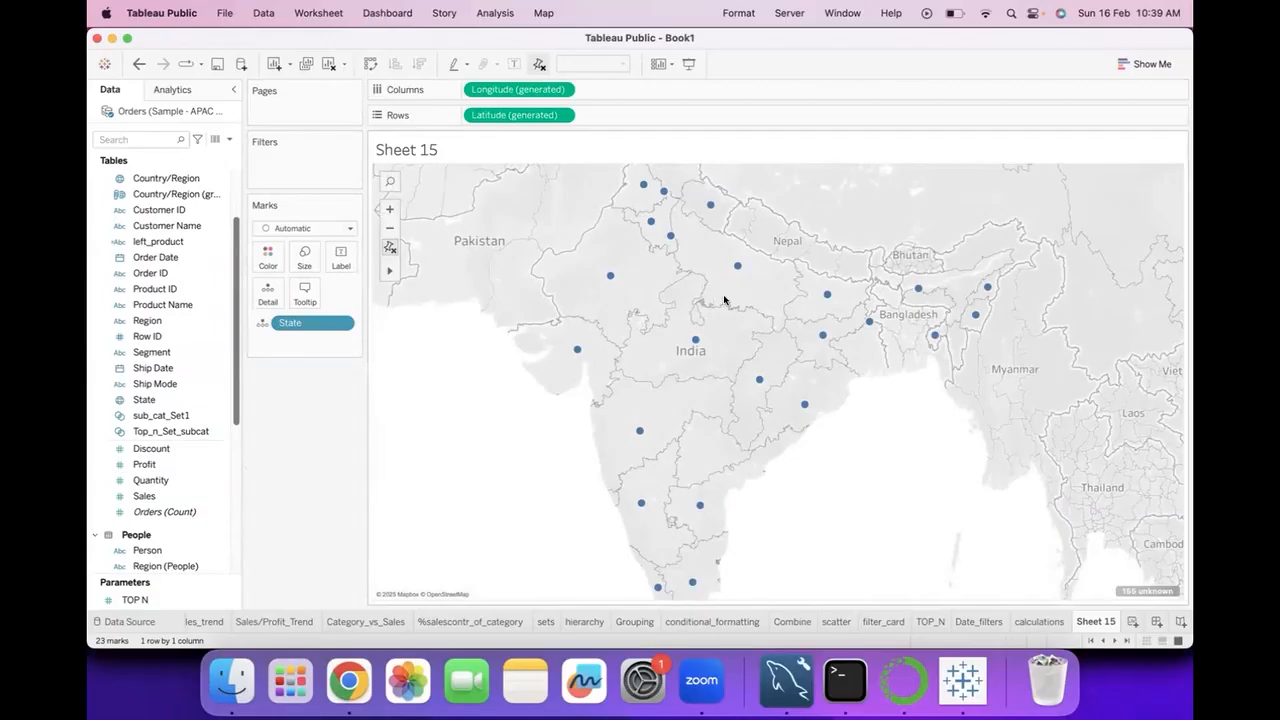
{"action": "left_click", "coordinate": [162, 494]}
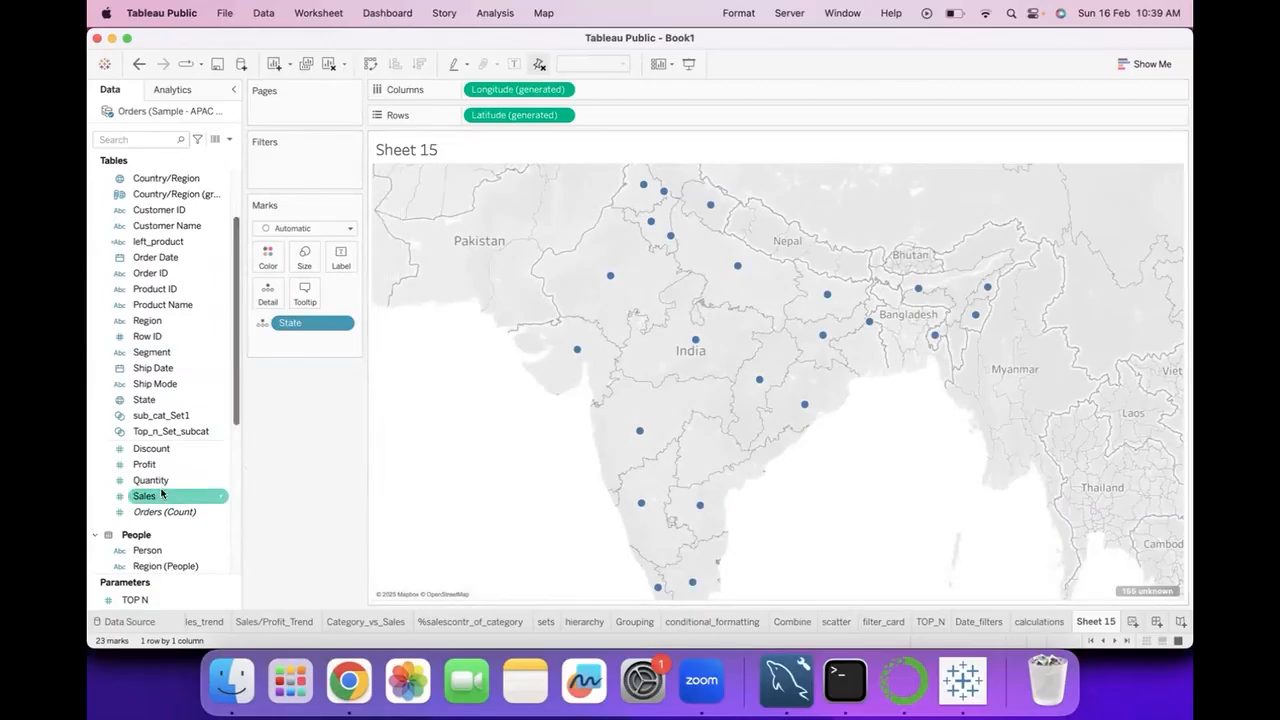
{"action": "left_click", "coordinate": [162, 494]}
{"action": "left_click", "coordinate": [162, 494]}
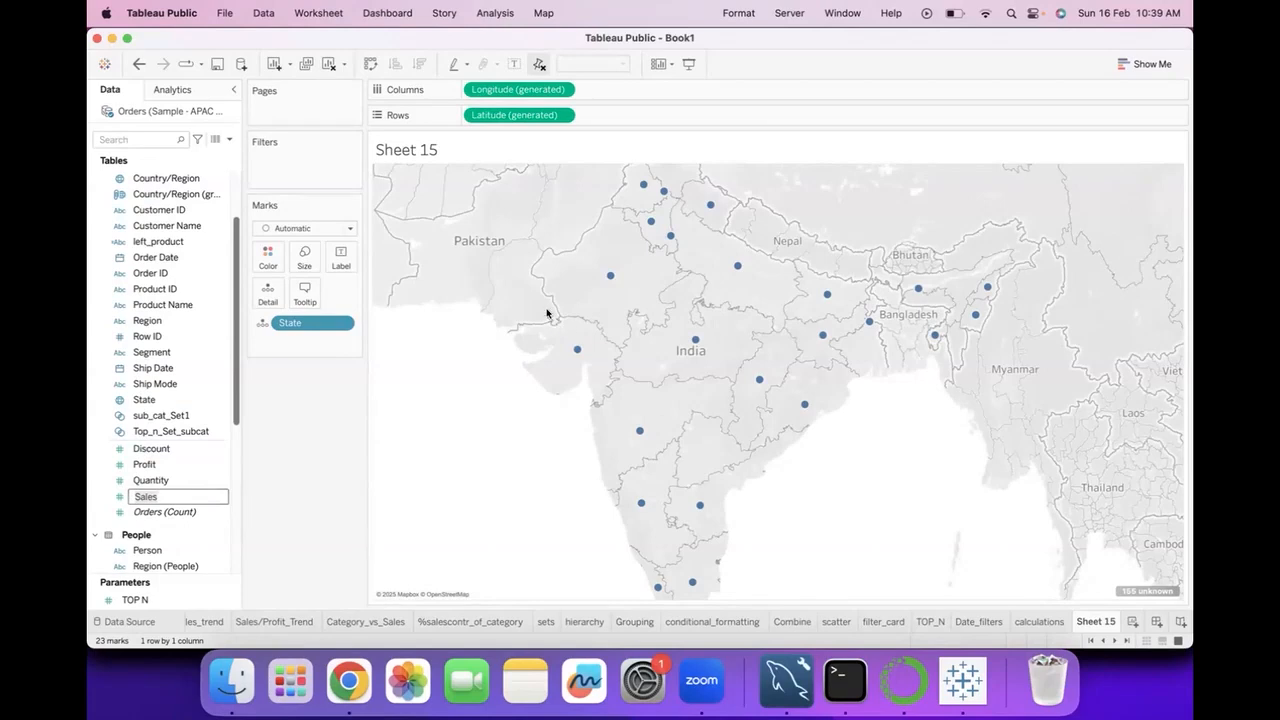
{"action": "left_click", "coordinate": [155, 497]}
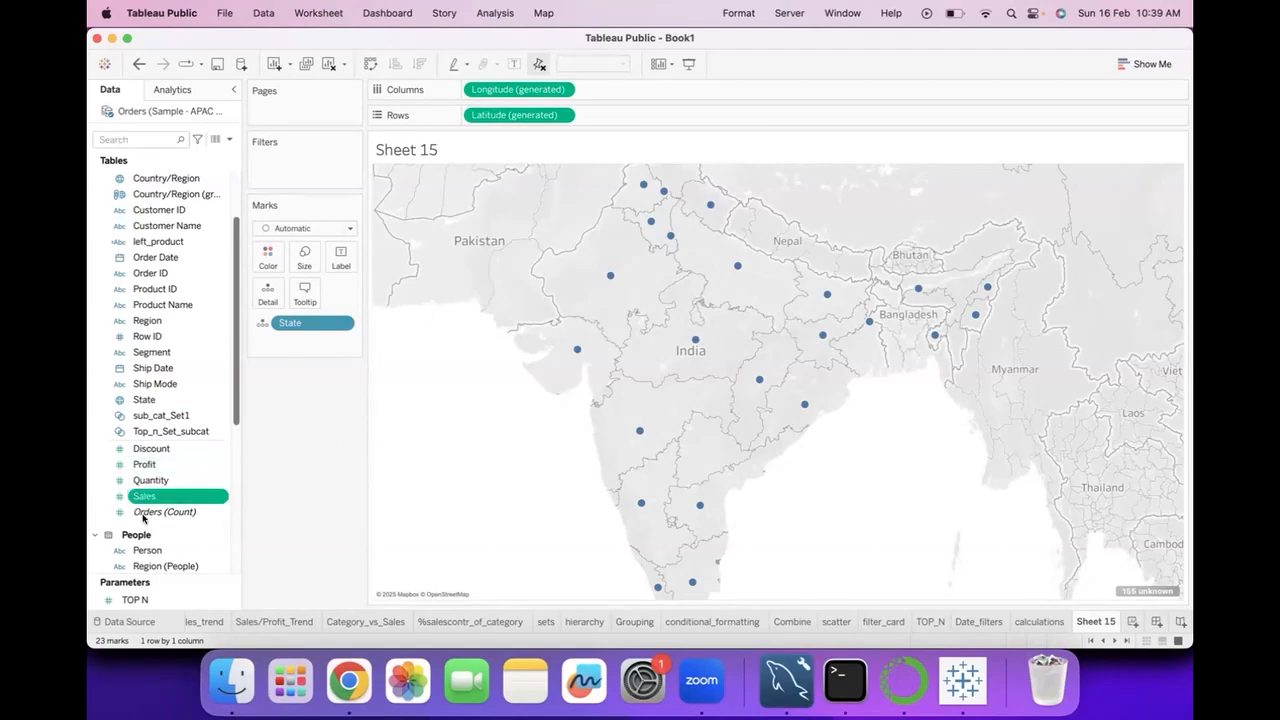
{"action": "left_click_drag", "start_coordinate": [155, 497], "coordinate": [267, 256]}
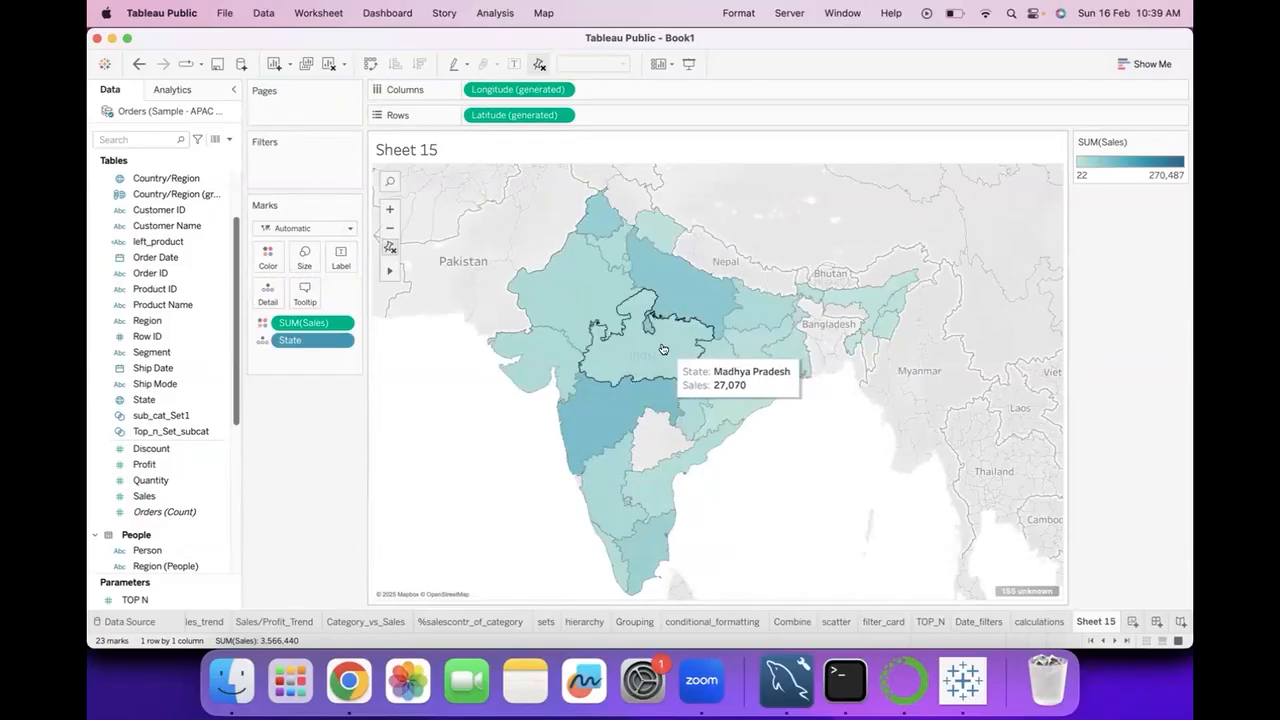
Turn on the map's mark labels and label each region with its State name.
{"action": "left_click", "coordinate": [514, 64]}
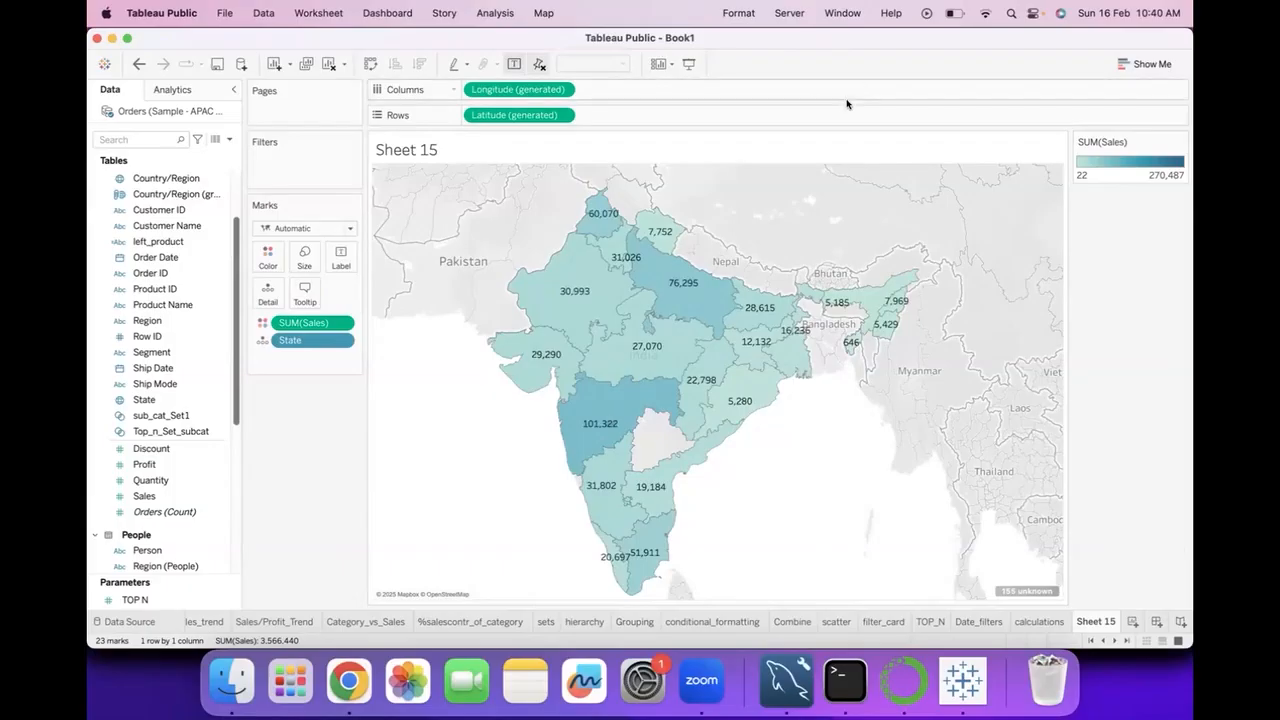
{"action": "mouse_move", "coordinate": [578, 377]}
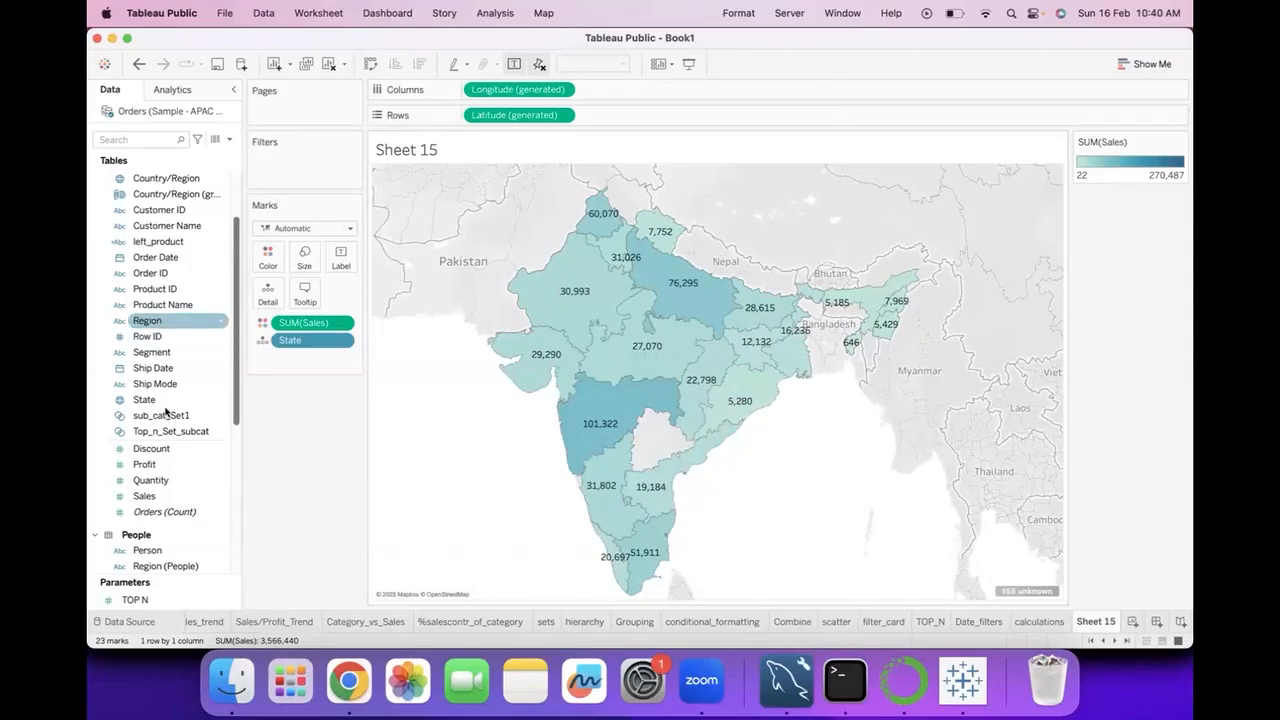
{"action": "left_click_drag", "start_coordinate": [144, 399], "coordinate": [340, 256]}
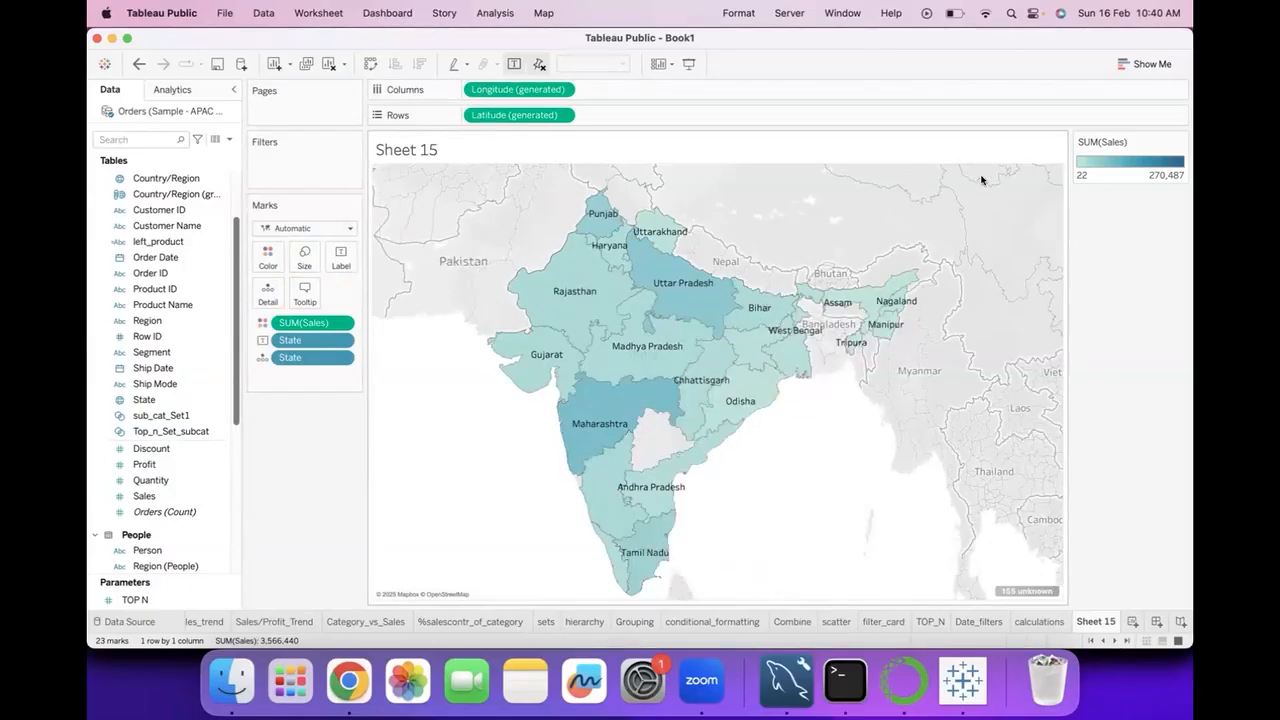
Apply the Purple color palette to the map's Sales shading.
{"action": "left_click", "coordinate": [1180, 144]}
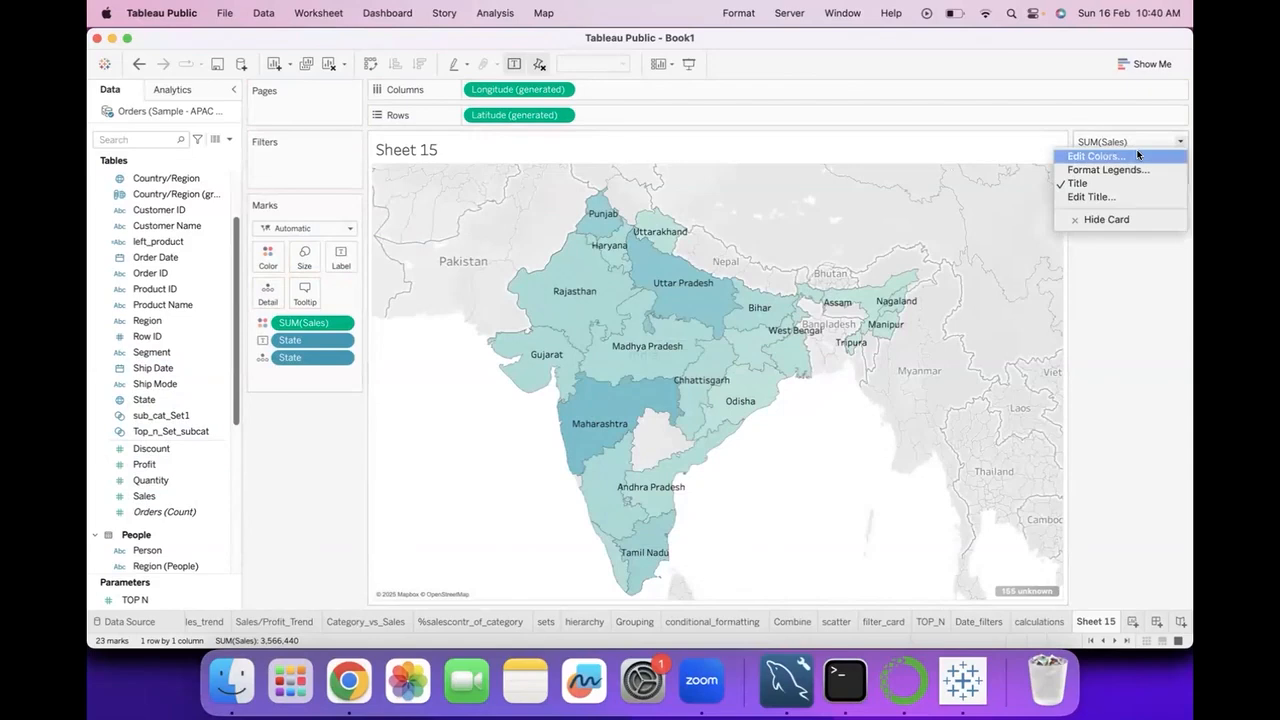
{"action": "left_click", "coordinate": [1138, 154]}
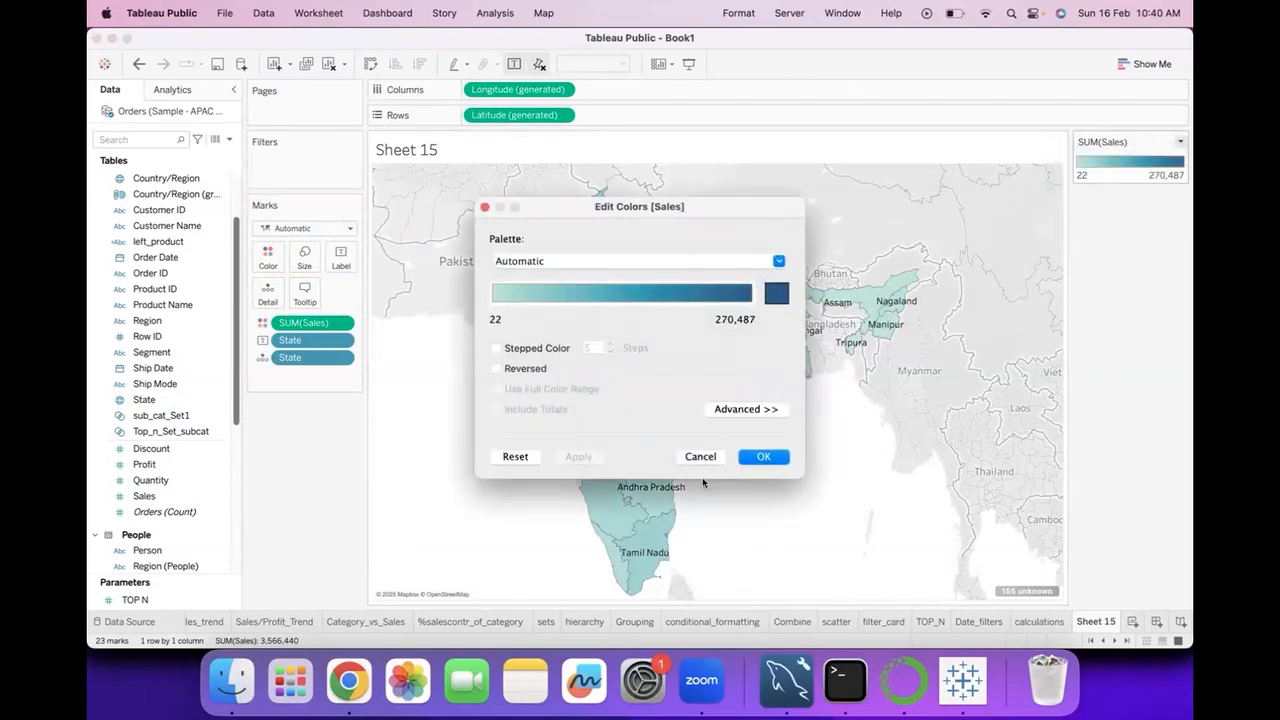
{"action": "left_click", "coordinate": [778, 262]}
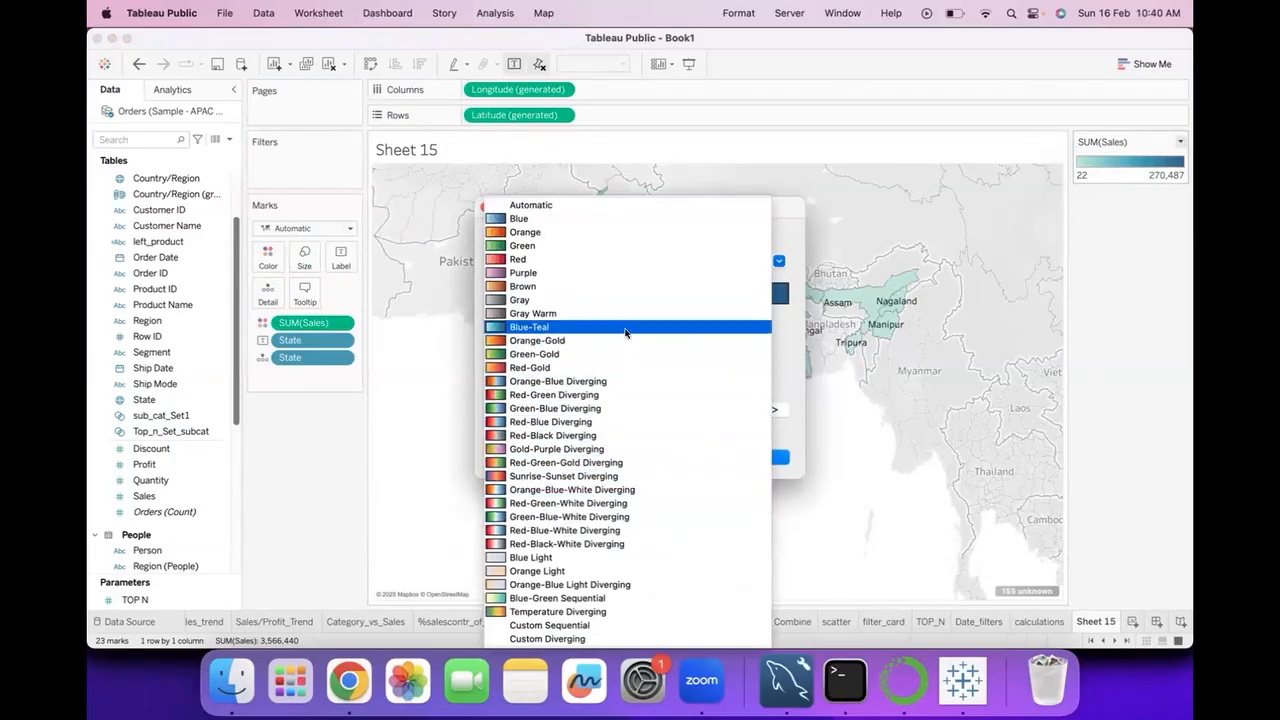
{"action": "left_click", "coordinate": [626, 273]}
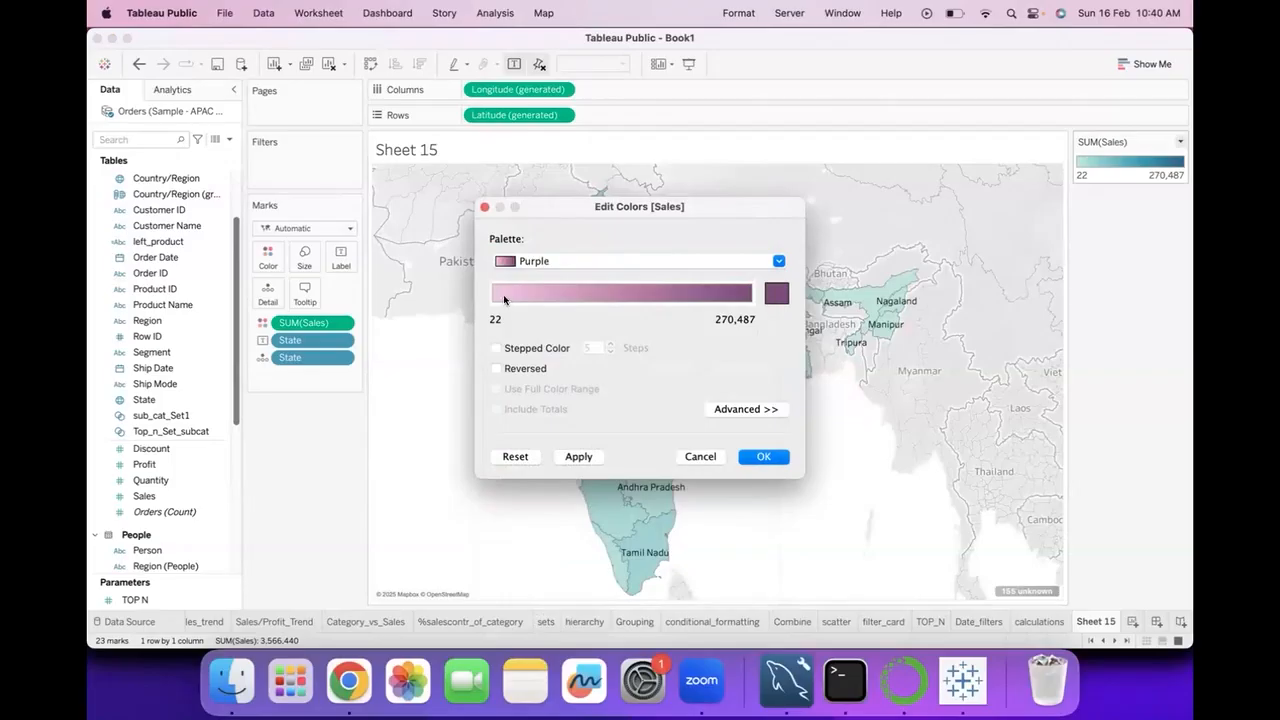
{"action": "left_click", "coordinate": [770, 455]}
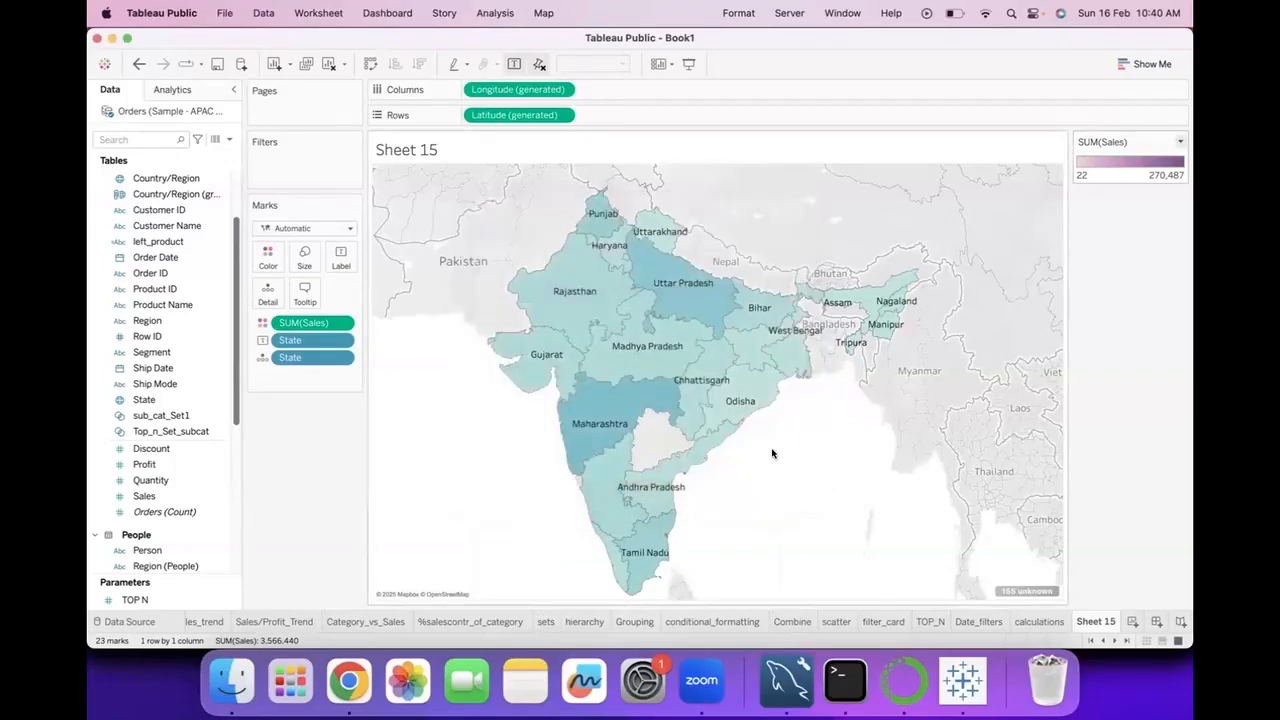
Change the Sales color palette of the map to Red-Gold.
{"action": "left_click", "coordinate": [1180, 142]}
{"action": "left_click", "coordinate": [1100, 156]}
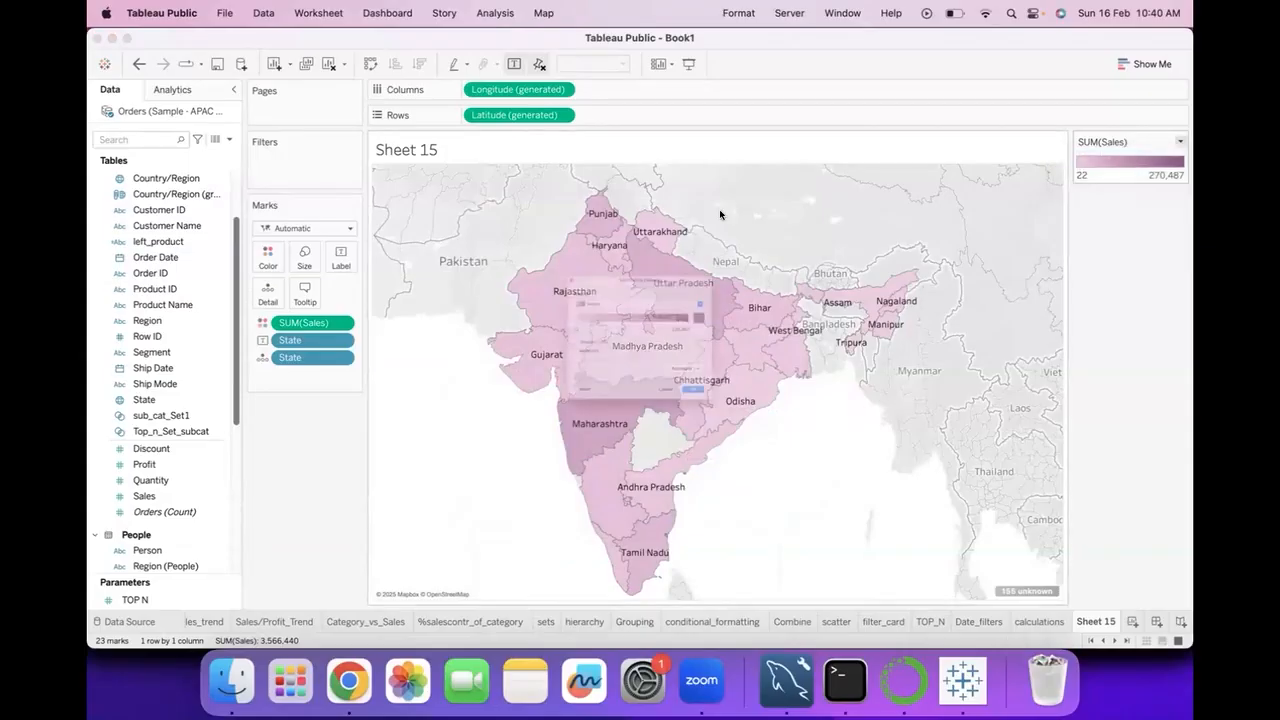
{"action": "left_click", "coordinate": [777, 258]}
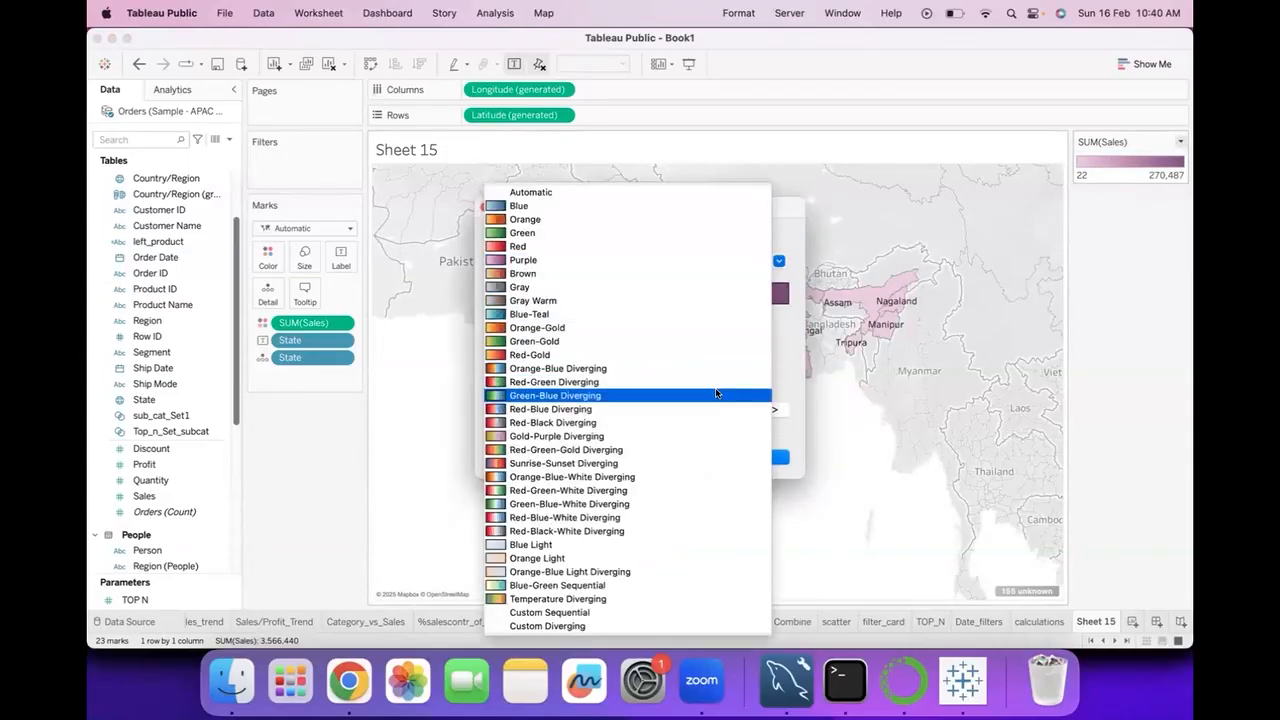
{"action": "left_click", "coordinate": [647, 360]}
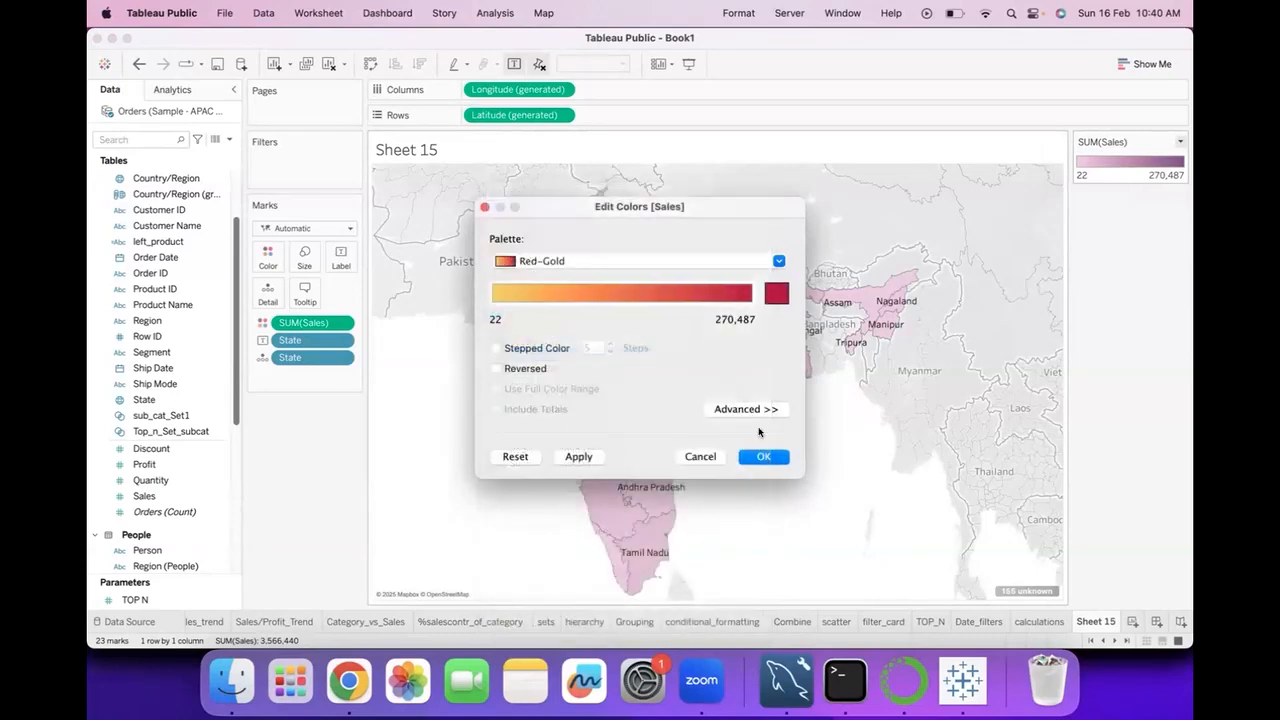
{"action": "left_click", "coordinate": [764, 455]}
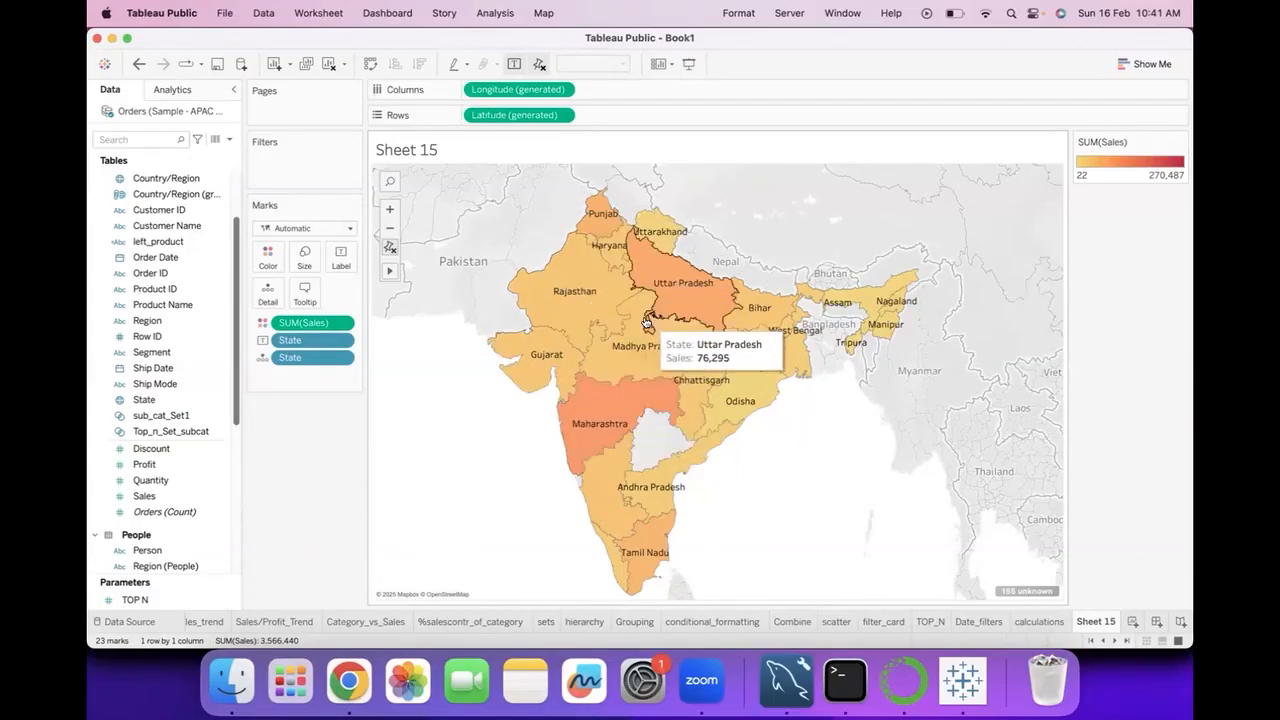
Apply the filled map chart type from Show Me and label each region with its State name.
{"action": "left_click", "coordinate": [1149, 64]}
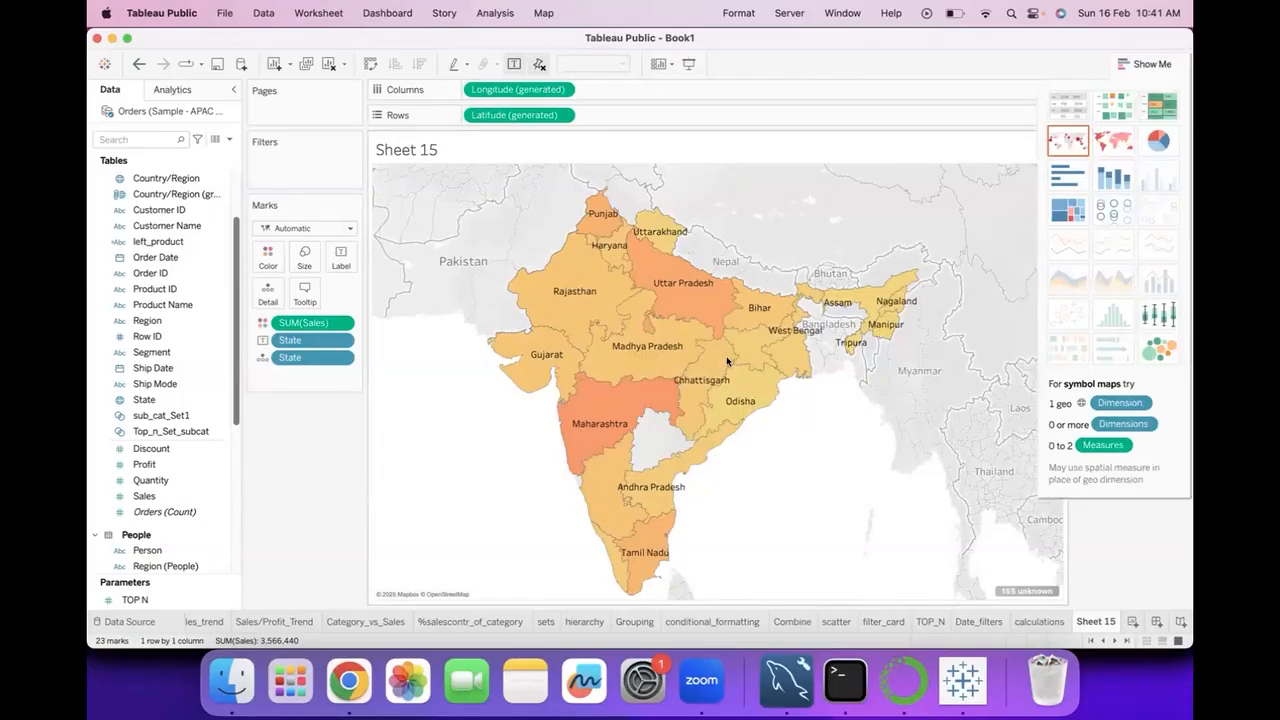
{"action": "left_click", "coordinate": [1125, 143]}
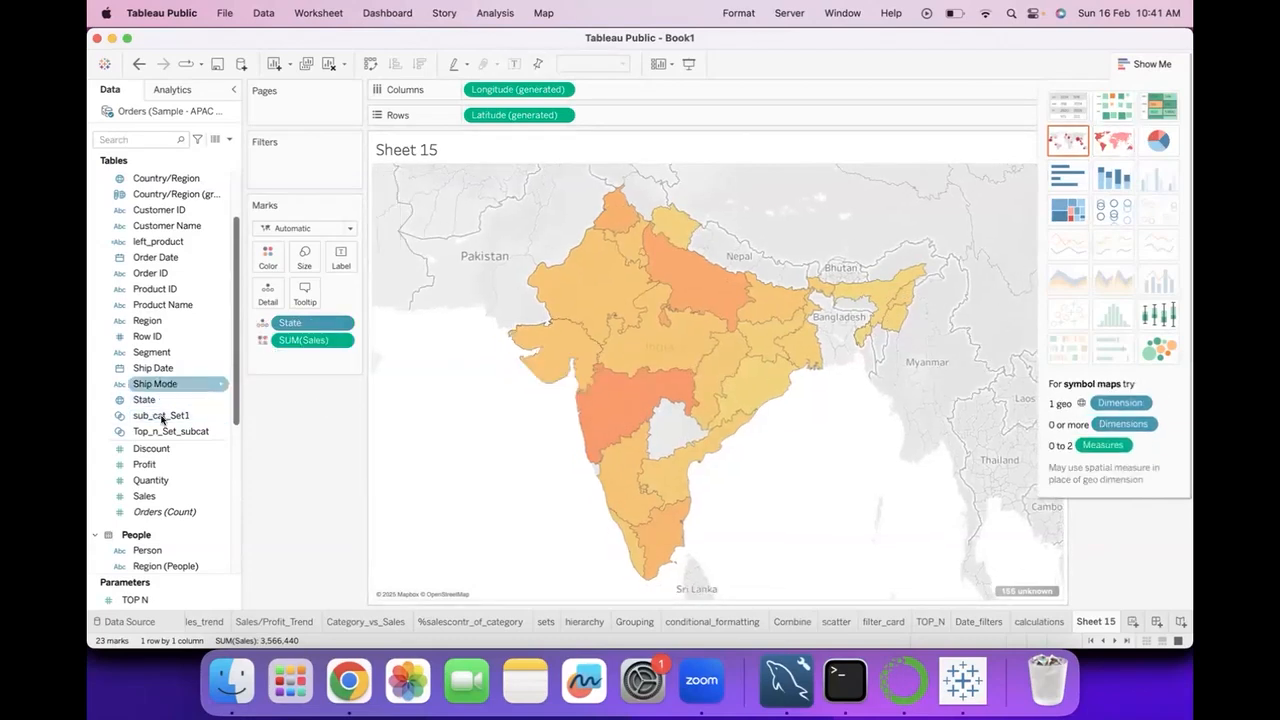
{"action": "left_click_drag", "start_coordinate": [152, 401], "coordinate": [341, 258]}
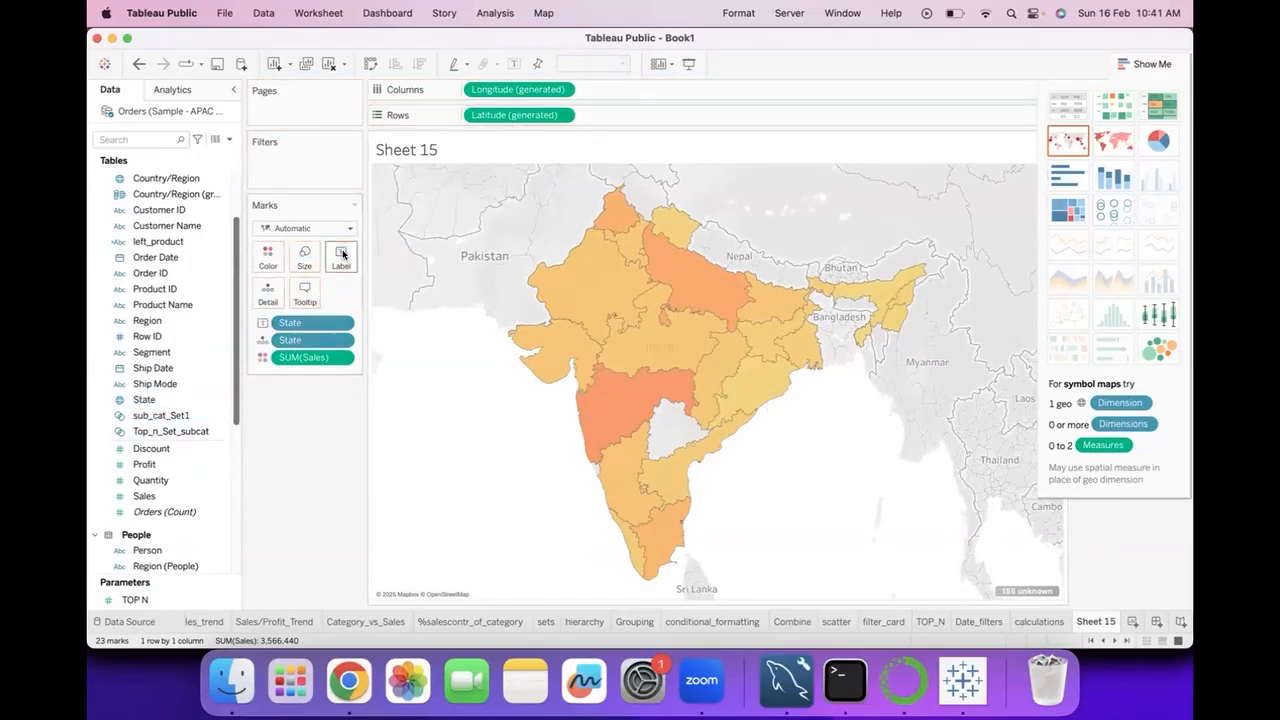
Try the symbol map chart type, undo it, and restore the State labels on the filled map.
{"action": "left_click", "coordinate": [1107, 148]}
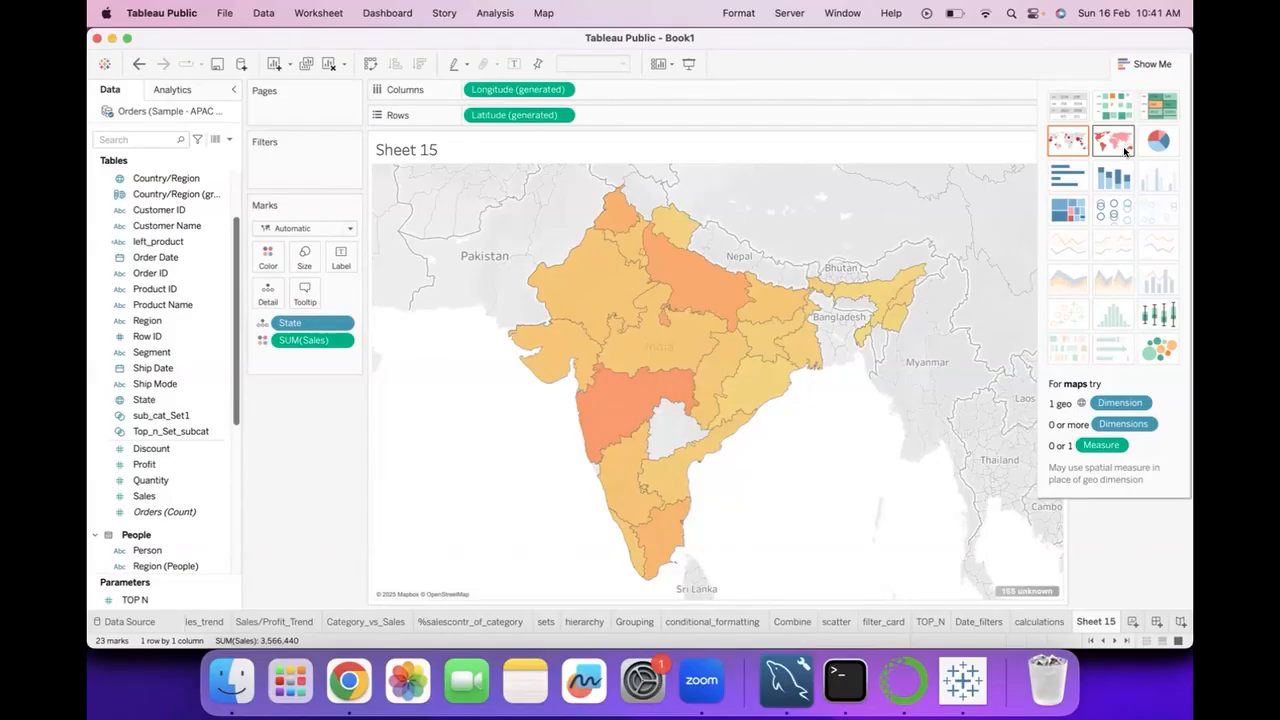
{"action": "left_click", "coordinate": [1061, 141]}
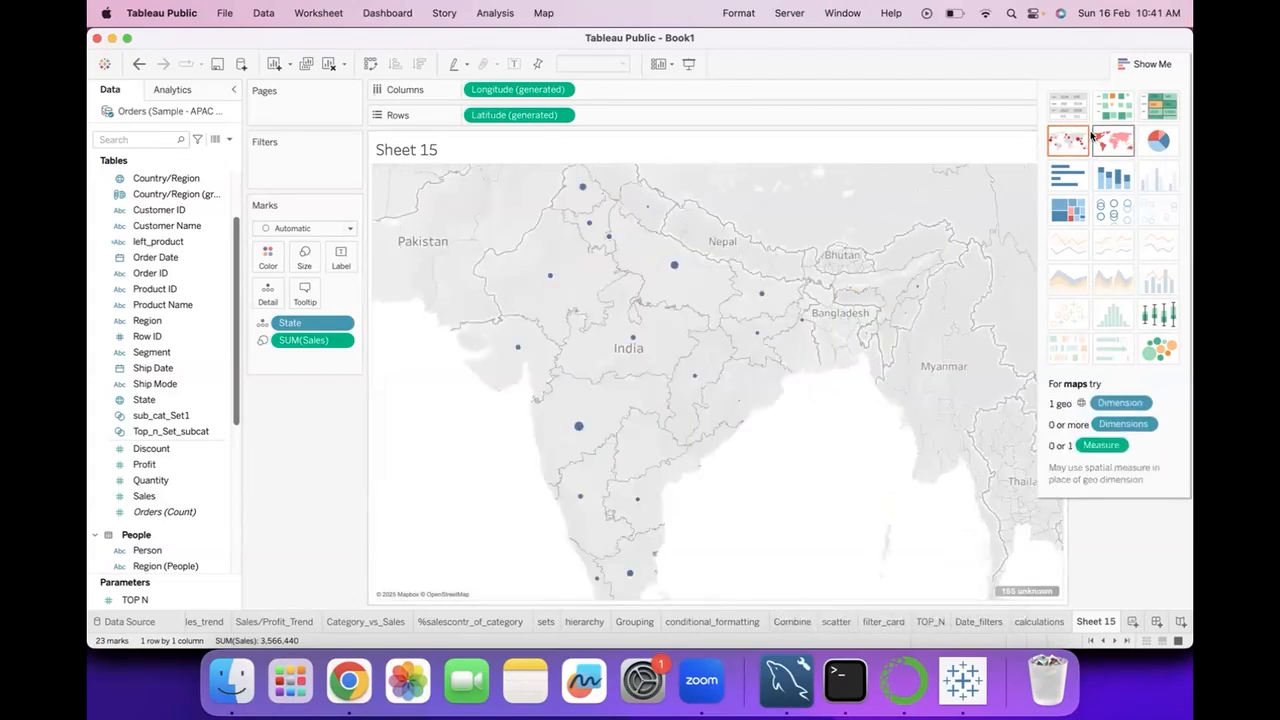
{"action": "left_click", "coordinate": [1153, 65]}
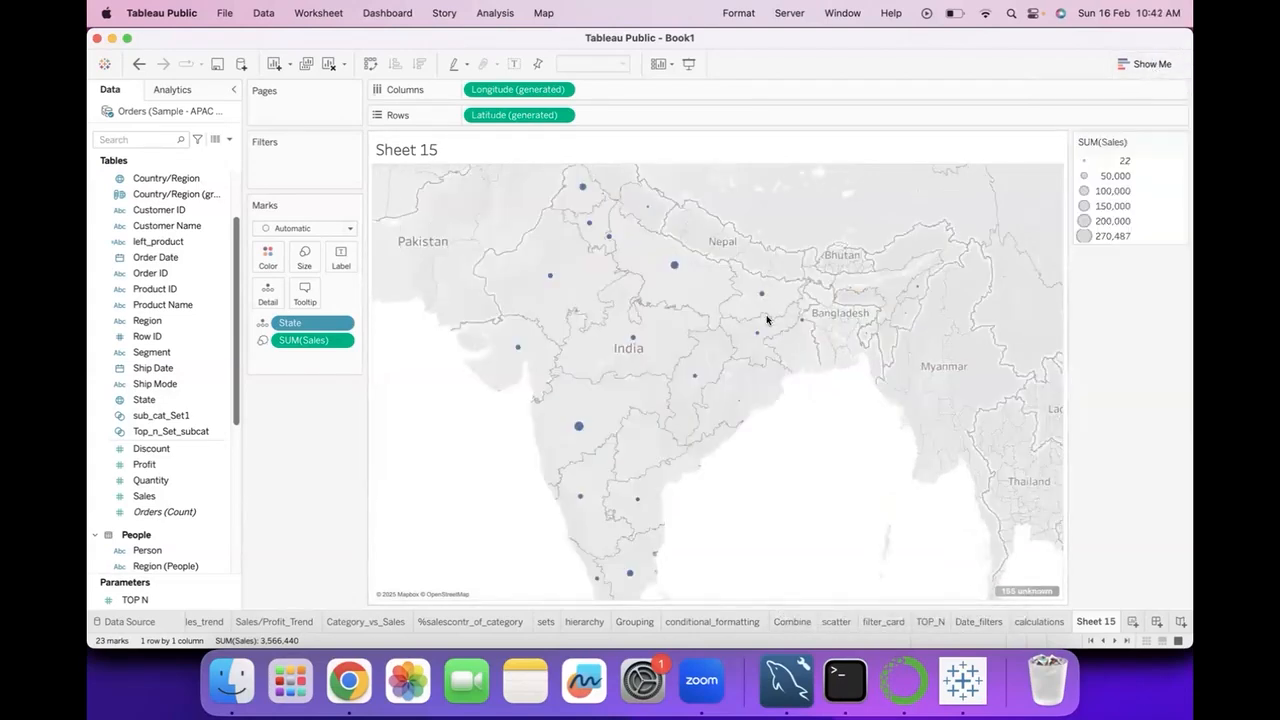
{"action": "left_click", "coordinate": [139, 63]}
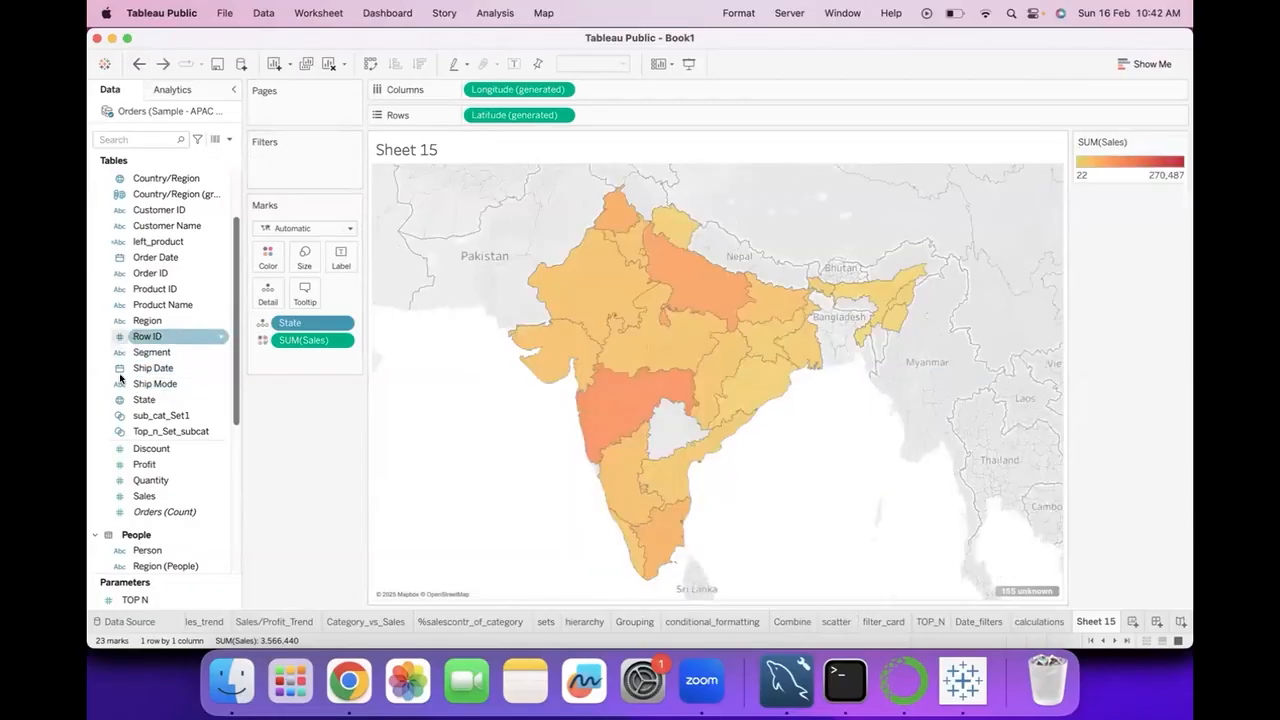
{"action": "left_click_drag", "start_coordinate": [140, 399], "coordinate": [340, 250]}
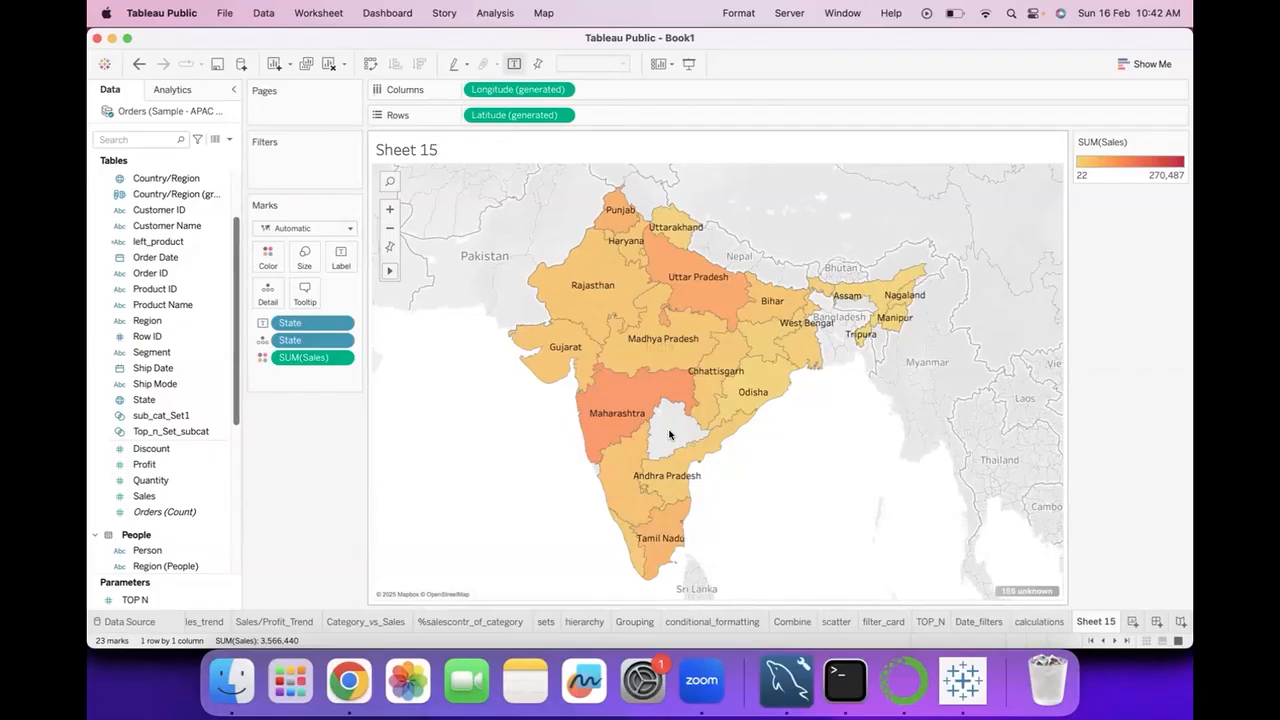
Clear the worksheet and rebuild the State map with its regions colored by Sales.
{"action": "left_click", "coordinate": [326, 64]}
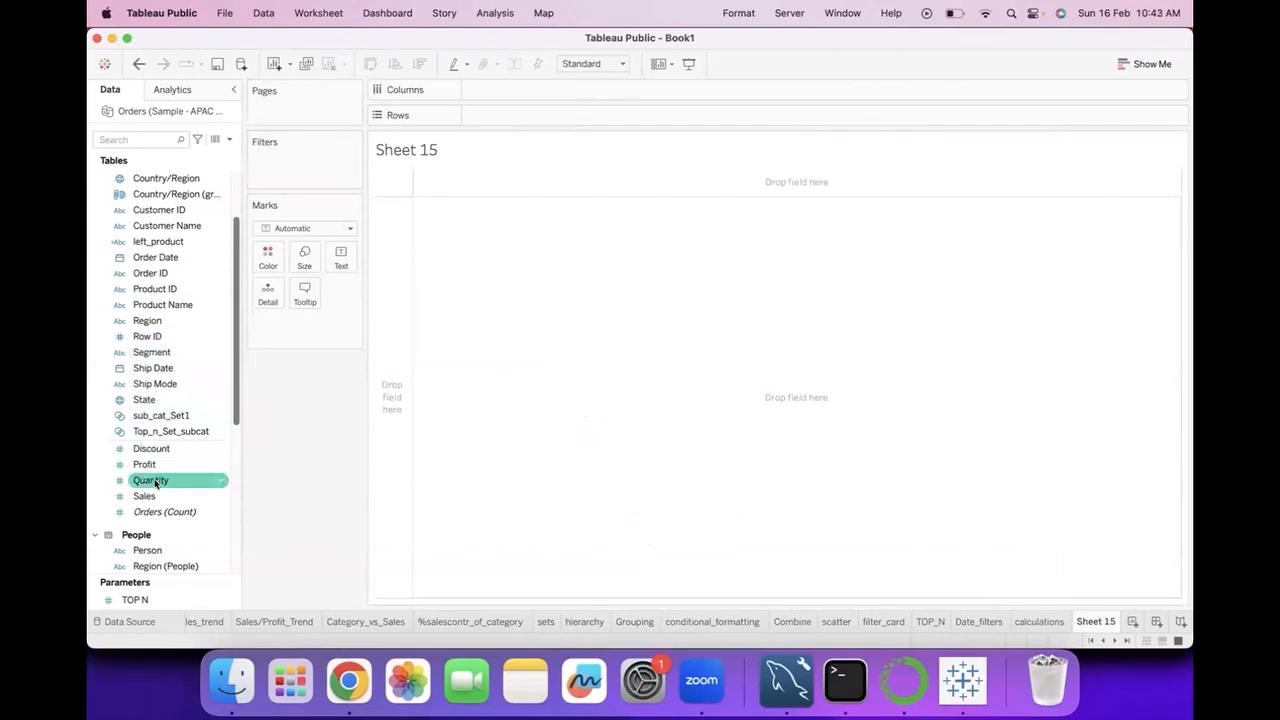
{"action": "double_click", "coordinate": [150, 401]}
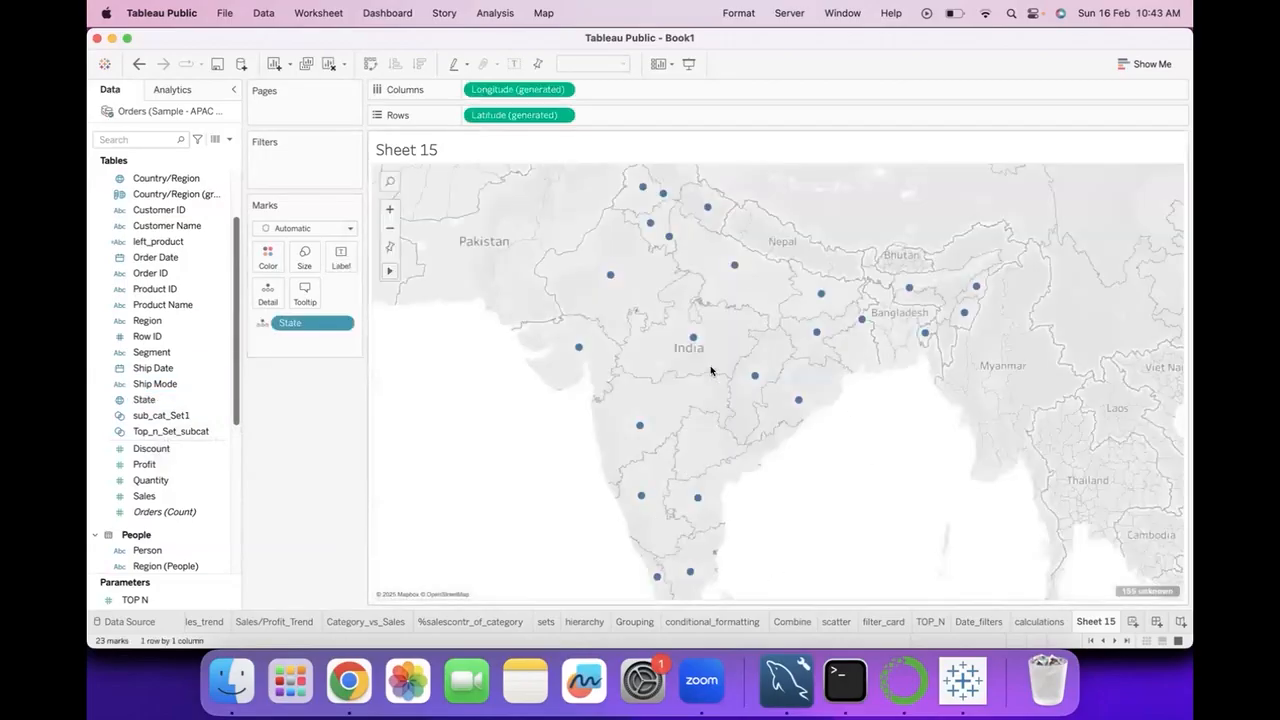
{"action": "mouse_move", "coordinate": [967, 305]}
{"action": "left_click_drag", "start_coordinate": [163, 495], "coordinate": [268, 253]}
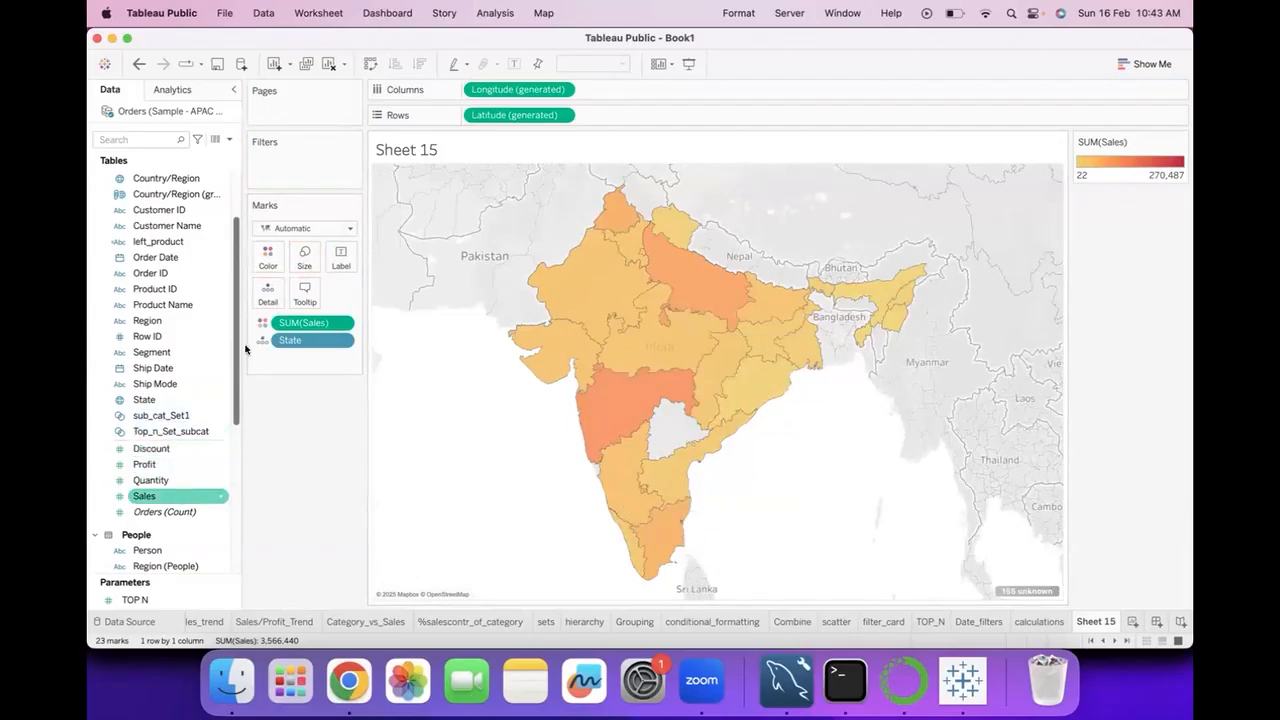
Label each region on the map with its State name and Sales value.
{"action": "left_click", "coordinate": [167, 396]}
{"action": "left_click_drag", "start_coordinate": [167, 394], "coordinate": [341, 256]}
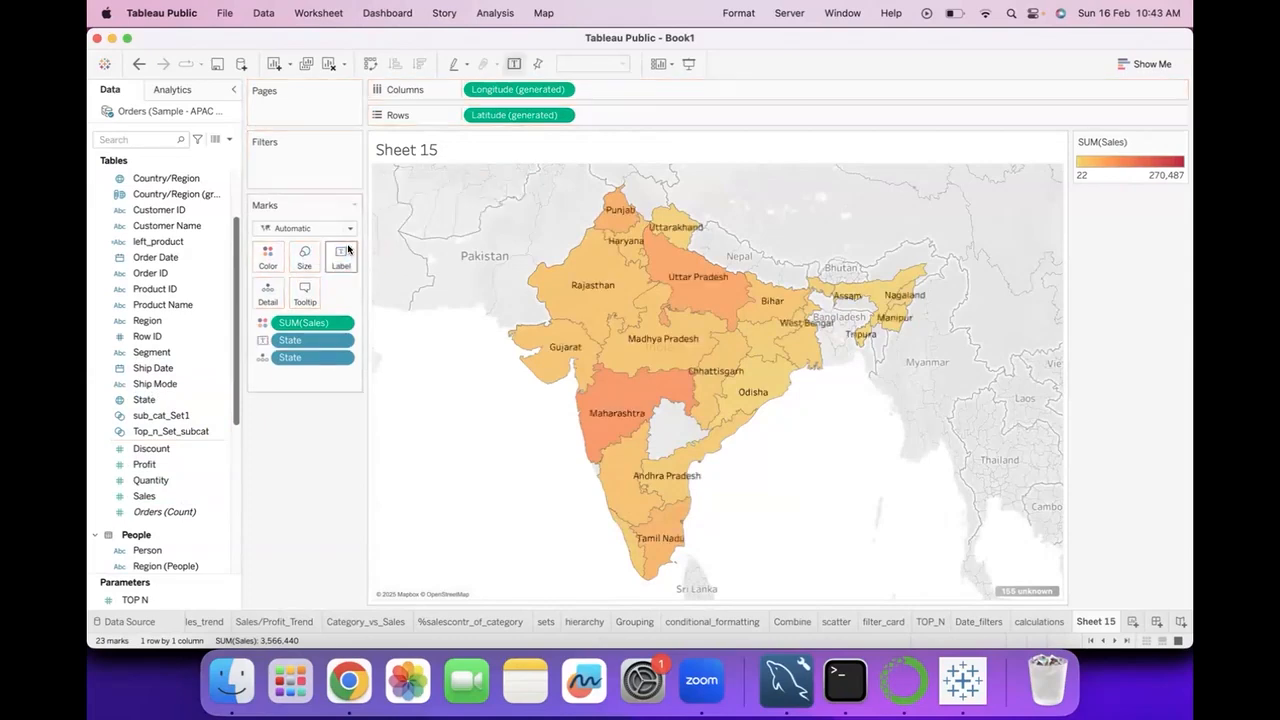
{"action": "left_click_drag", "start_coordinate": [145, 495], "coordinate": [341, 258]}
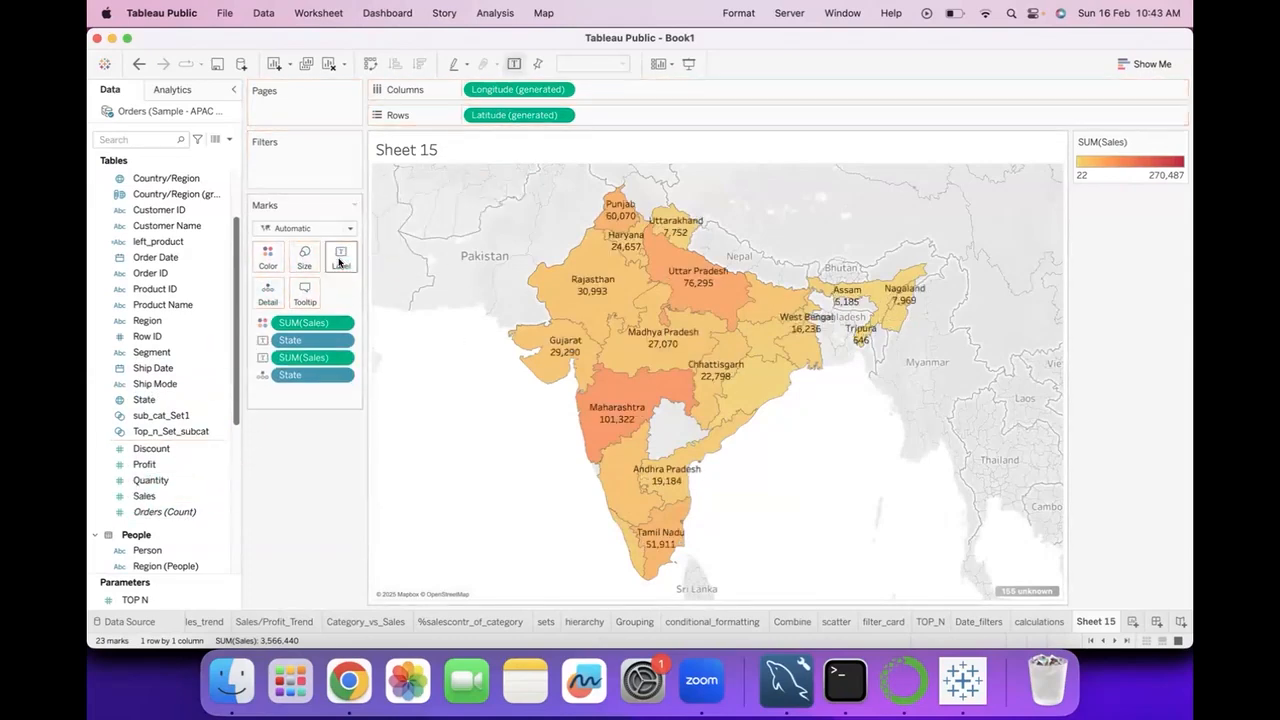
{"action": "mouse_move", "coordinate": [822, 330]}
{"action": "mouse_move", "coordinate": [673, 387]}
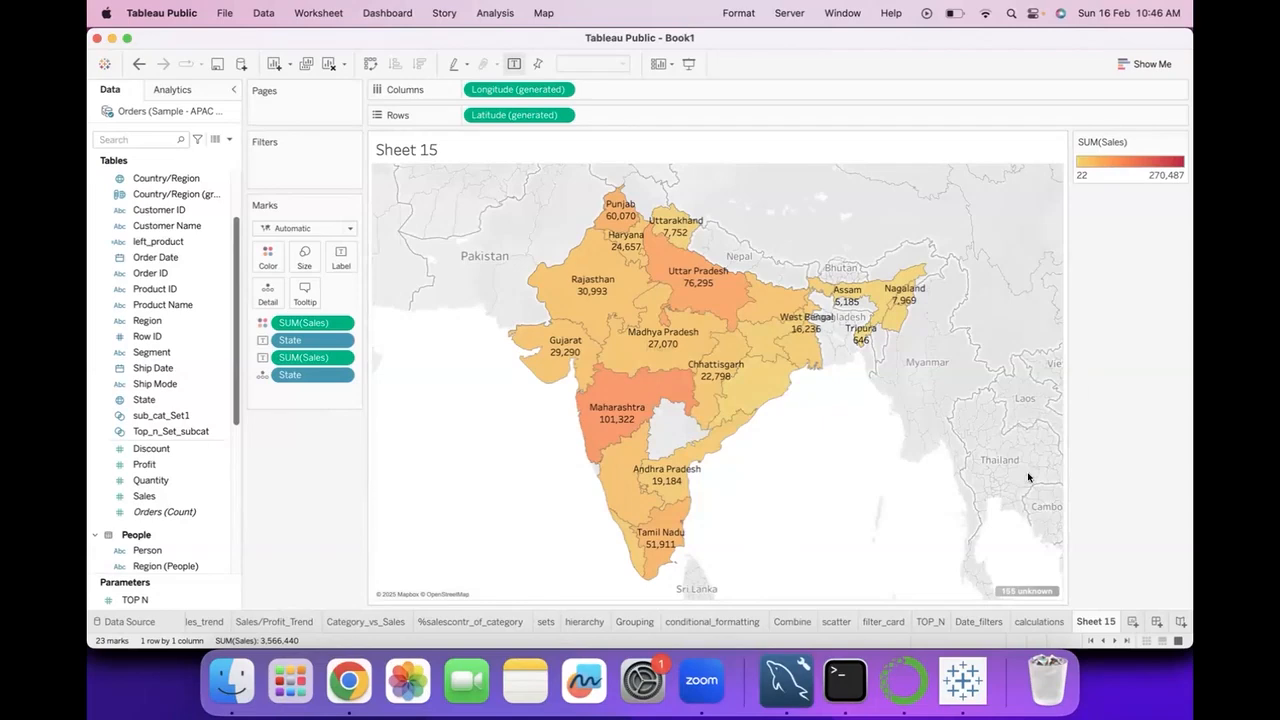
Rename the Sheet 15 worksheet as "map".
{"action": "double_click", "coordinate": [1097, 620]}
{"action": "type", "text": "map"}
{"action": "key", "text": "Return"}
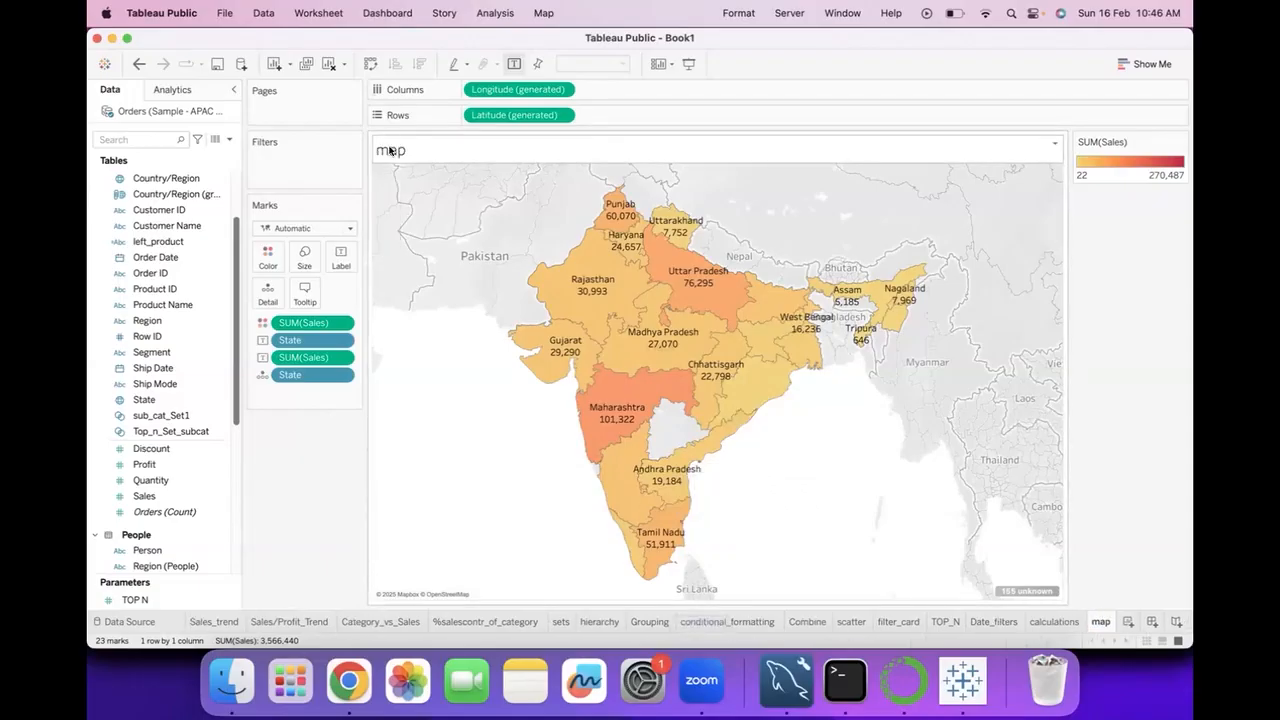
Replace the map worksheet's title with the text "State vs Sales".
{"action": "double_click", "coordinate": [390, 150]}
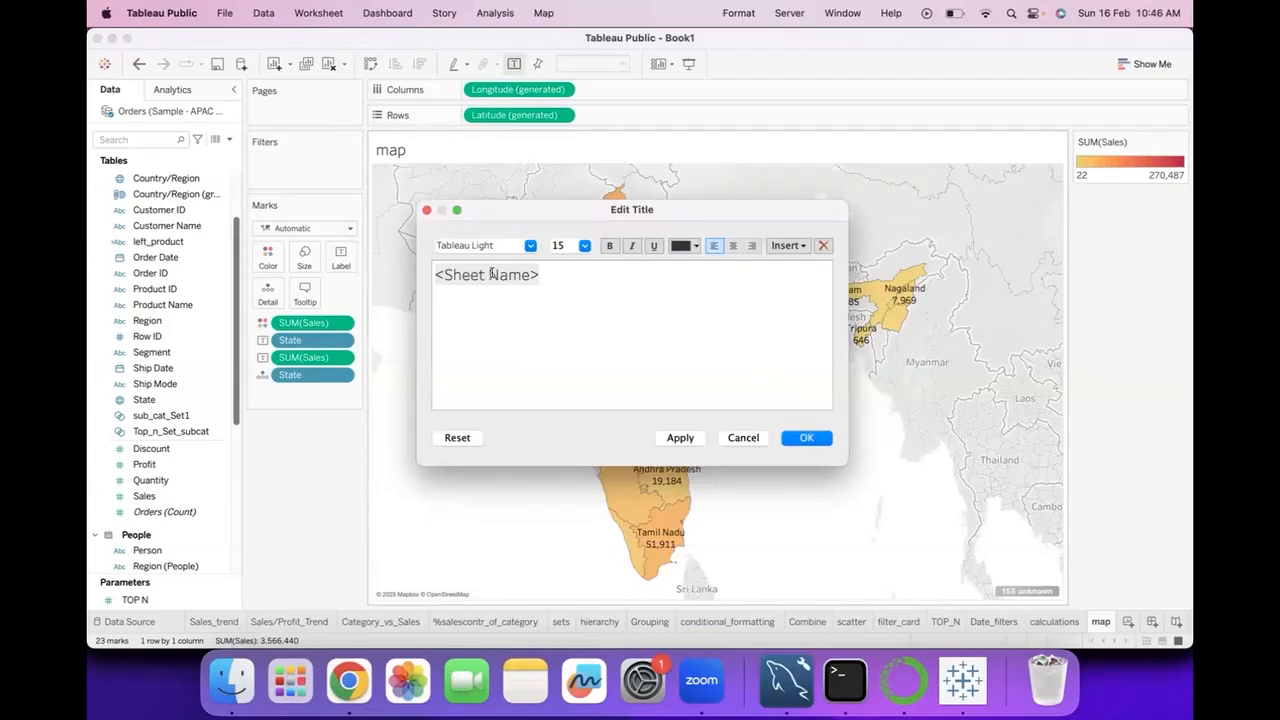
{"action": "left_click_drag", "start_coordinate": [492, 274], "coordinate": [431, 271]}
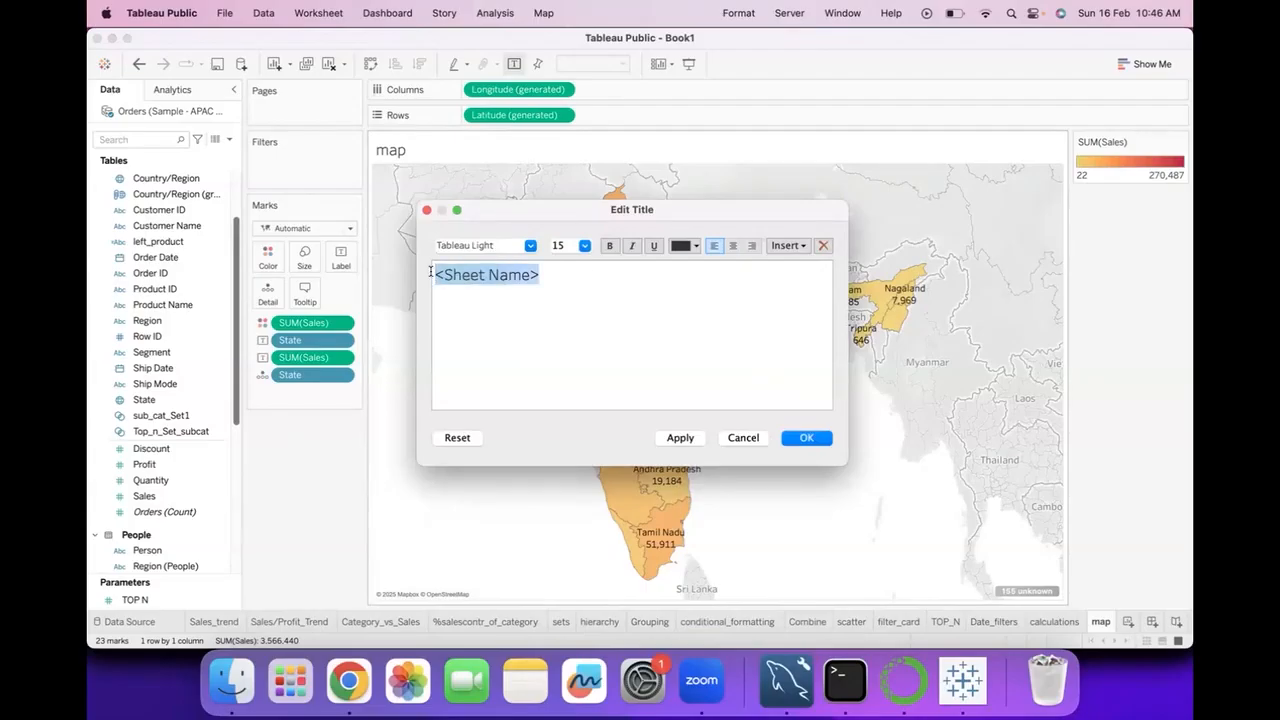
{"action": "type", "text": "State vs Sales"}
{"action": "left_click", "coordinate": [806, 437]}
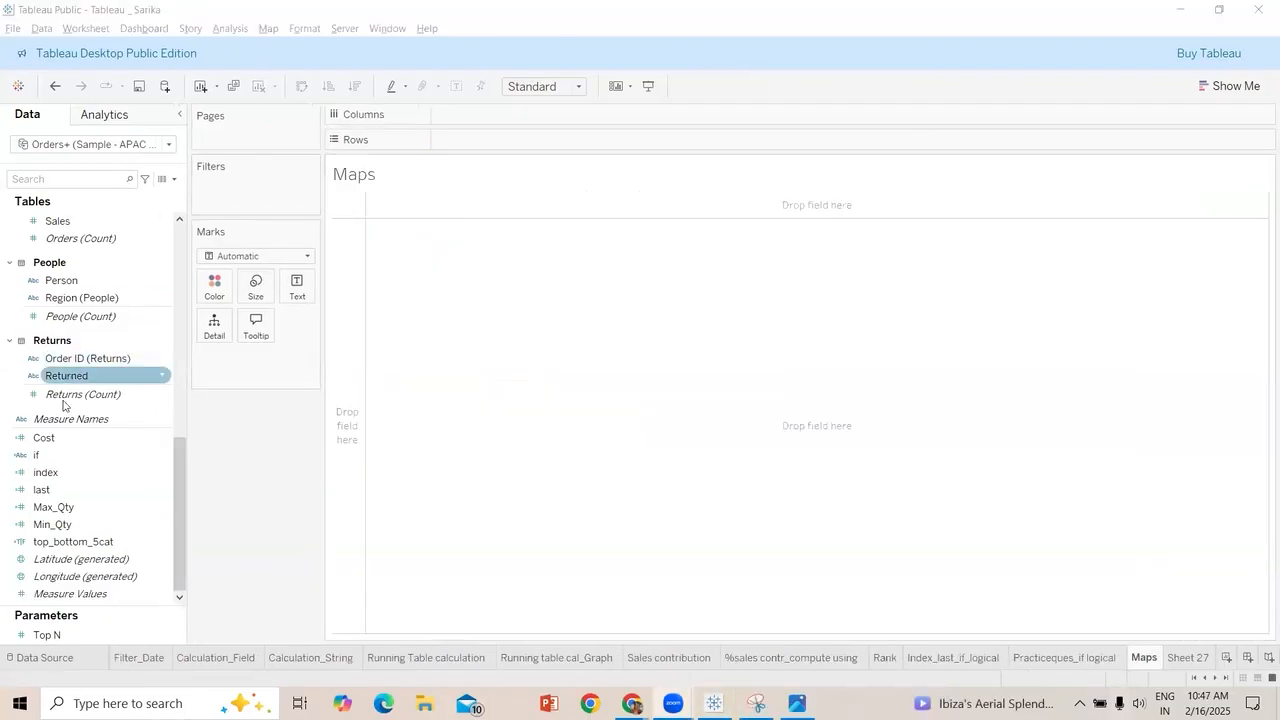
Plot the State field as points on a map in the empty Maps worksheet.
{"action": "left_click", "coordinate": [63, 397]}
{"action": "scroll", "coordinate": [60, 300], "scroll_direction": "up", "scroll_amount": 12}
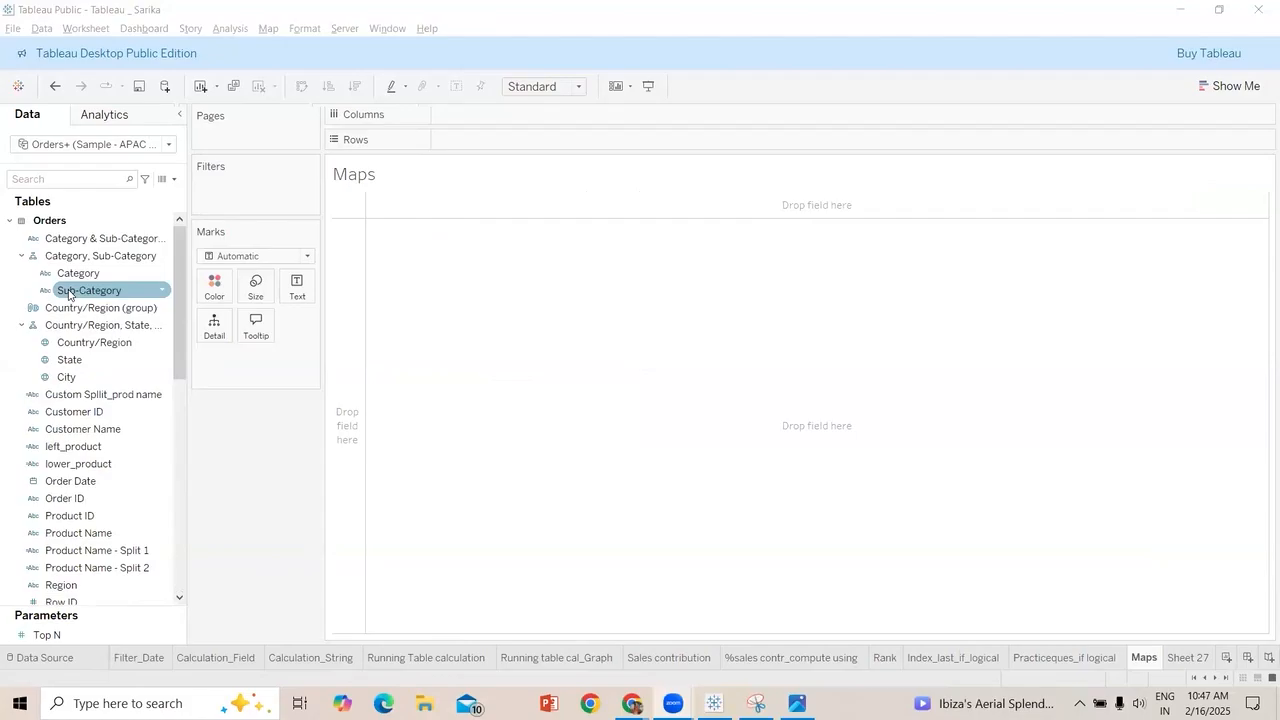
{"action": "double_click", "coordinate": [70, 360]}
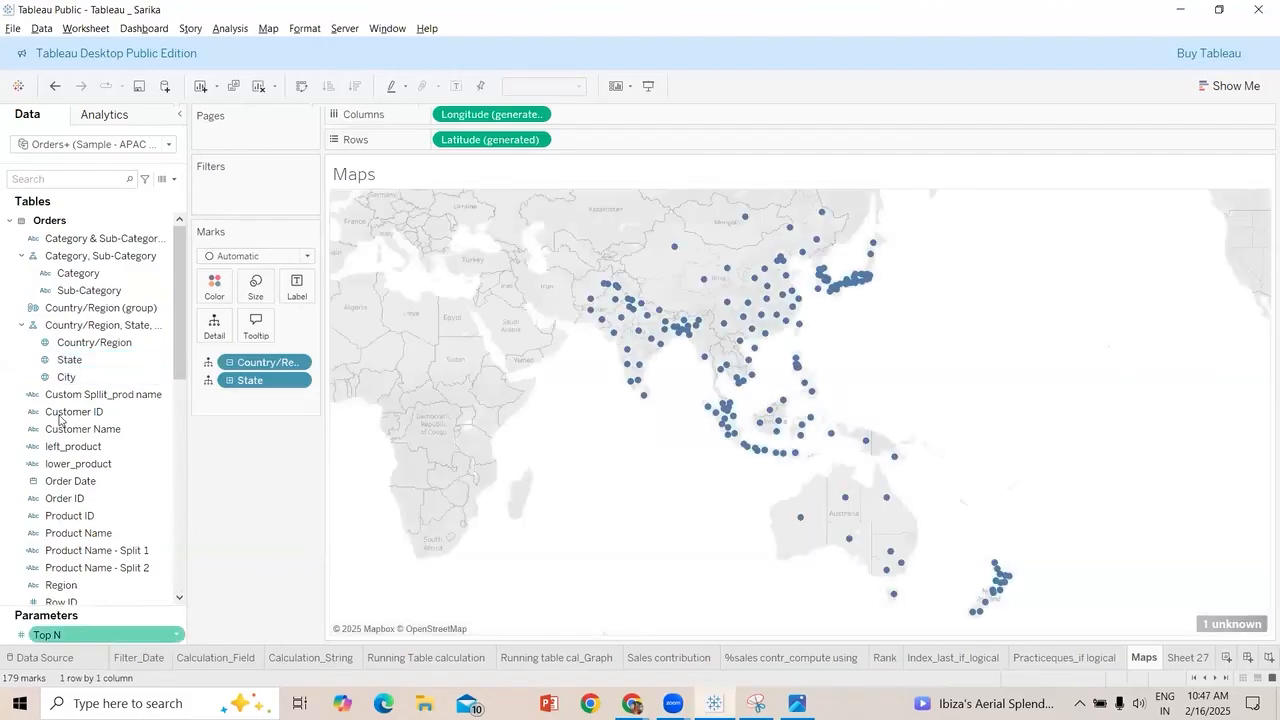
Add Sales to the Maps worksheet and use it to color the regions on the map.
{"action": "scroll", "coordinate": [80, 540], "scroll_direction": "down", "scroll_amount": 10}
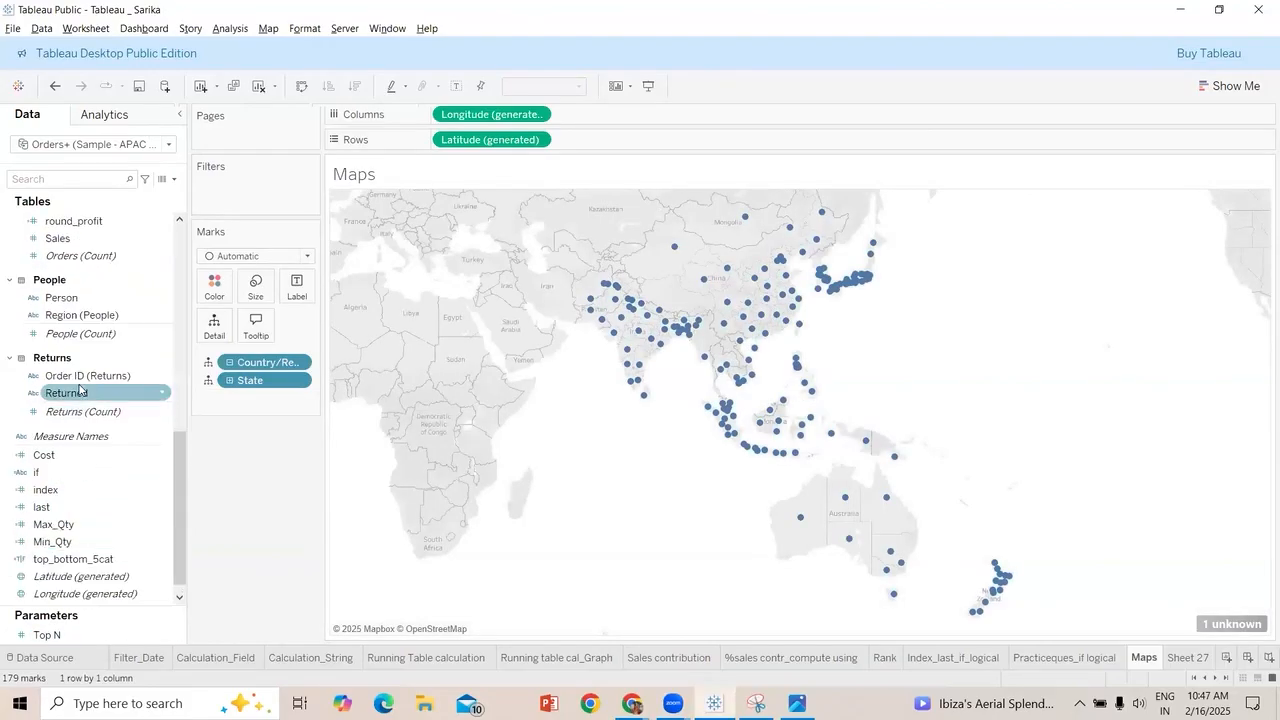
{"action": "scroll", "coordinate": [70, 332], "scroll_direction": "up", "scroll_amount": 3}
{"action": "left_click_drag", "start_coordinate": [70, 332], "coordinate": [108, 355]}
{"action": "left_click_drag", "start_coordinate": [146, 396], "coordinate": [607, 127]}
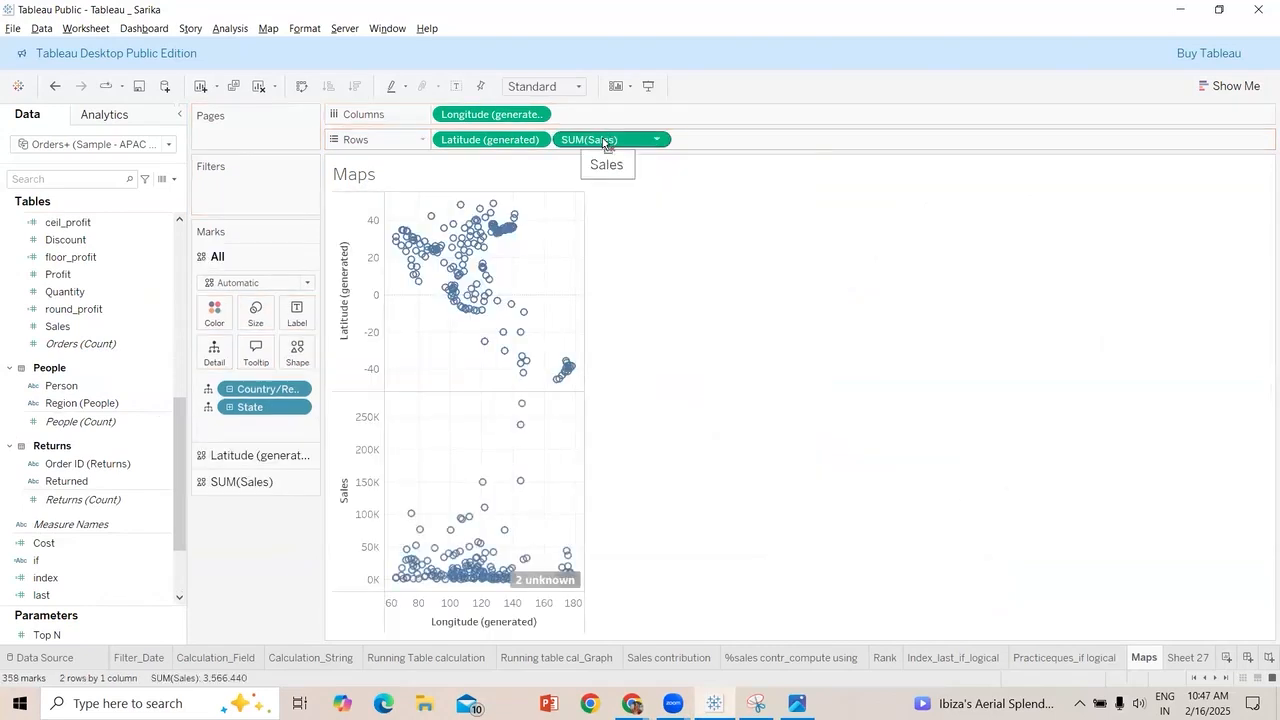
{"action": "left_click_drag", "start_coordinate": [604, 146], "coordinate": [214, 310]}
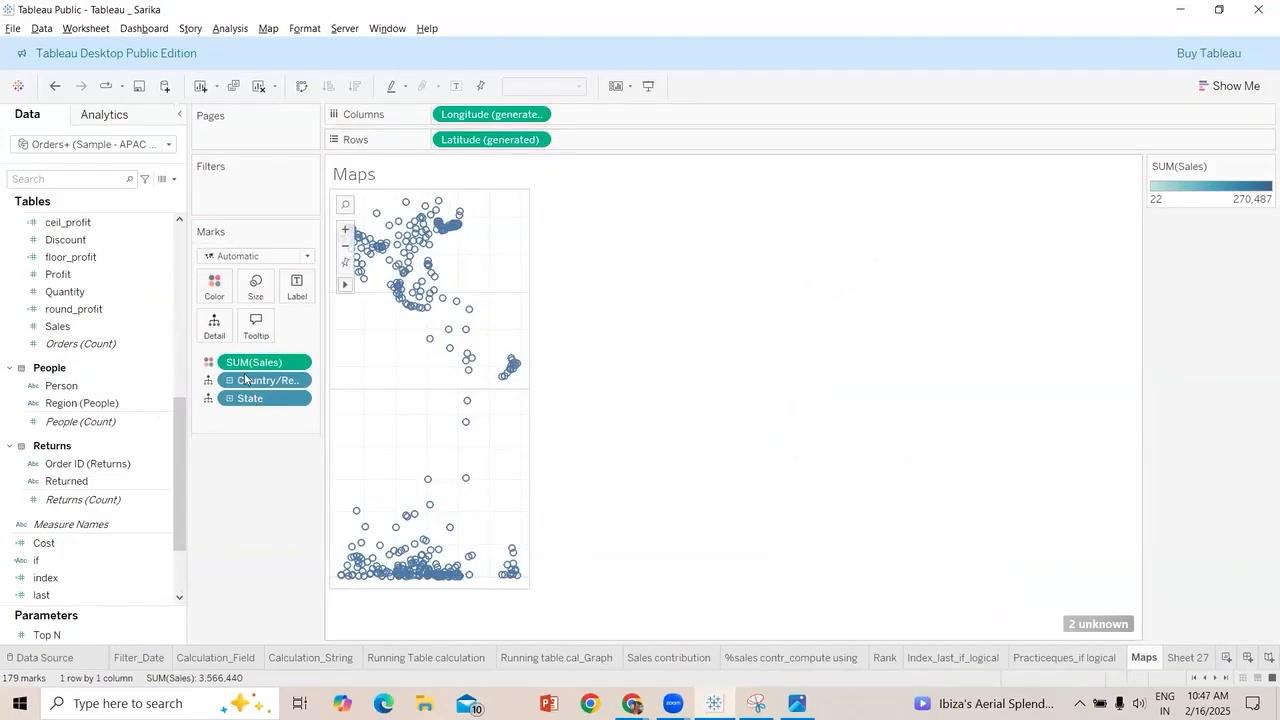
{"action": "scroll", "coordinate": [99, 365], "scroll_direction": "up", "scroll_amount": 5}
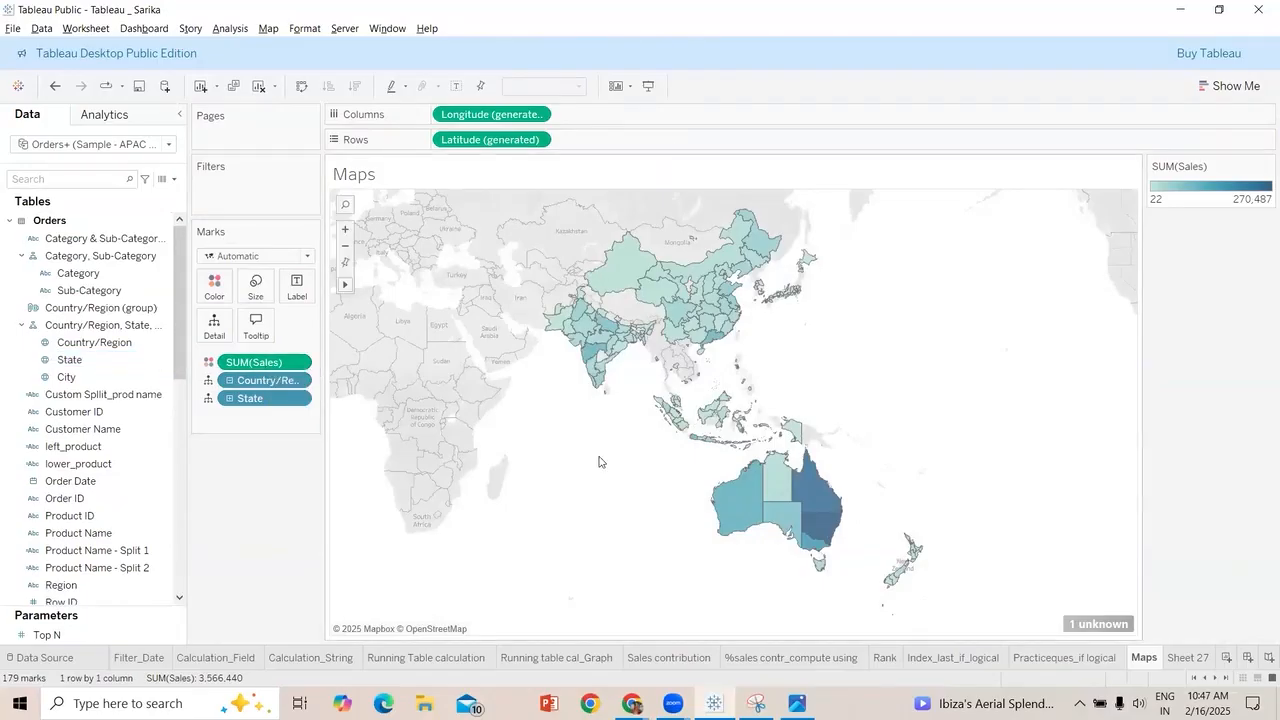
{"action": "scroll", "coordinate": [599, 461], "scroll_direction": "up", "scroll_amount": 3}
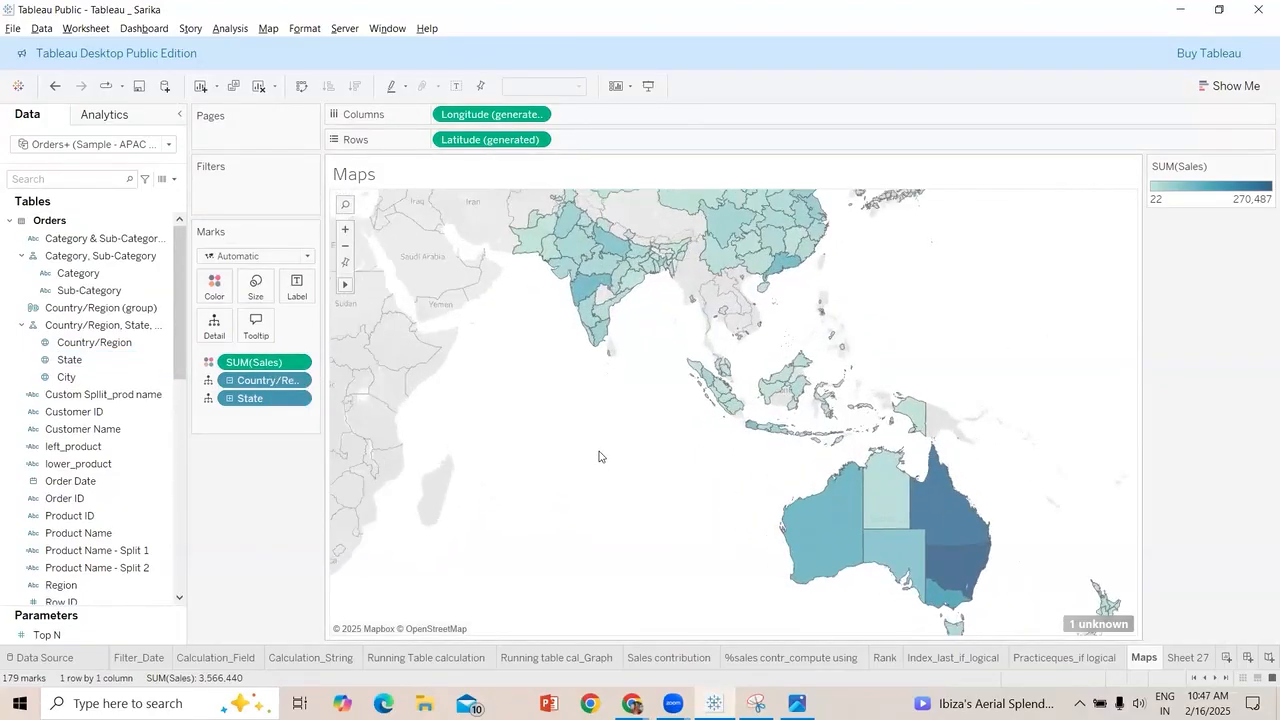
{"action": "scroll", "coordinate": [601, 432], "scroll_direction": "up", "scroll_amount": 1}
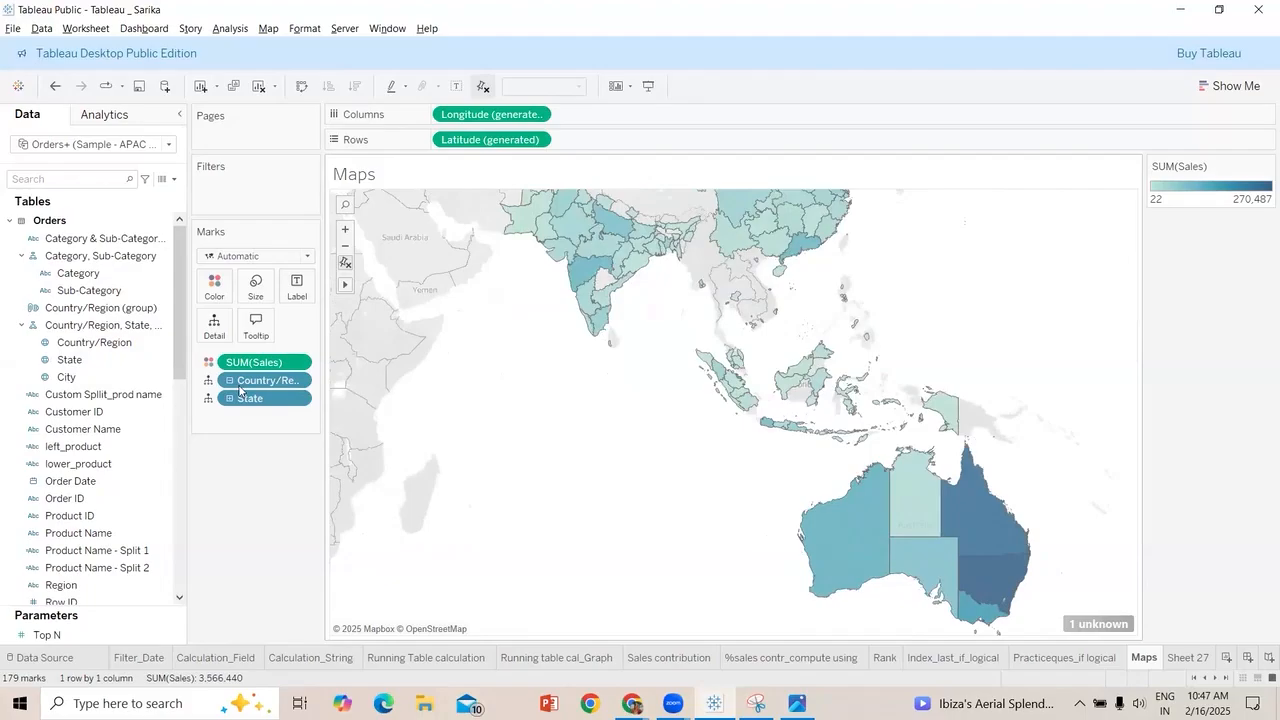
Remove Country/Region from the Maps worksheet's detail and plot State again together with its country level.
{"action": "left_click_drag", "start_coordinate": [240, 381], "coordinate": [55, 365]}
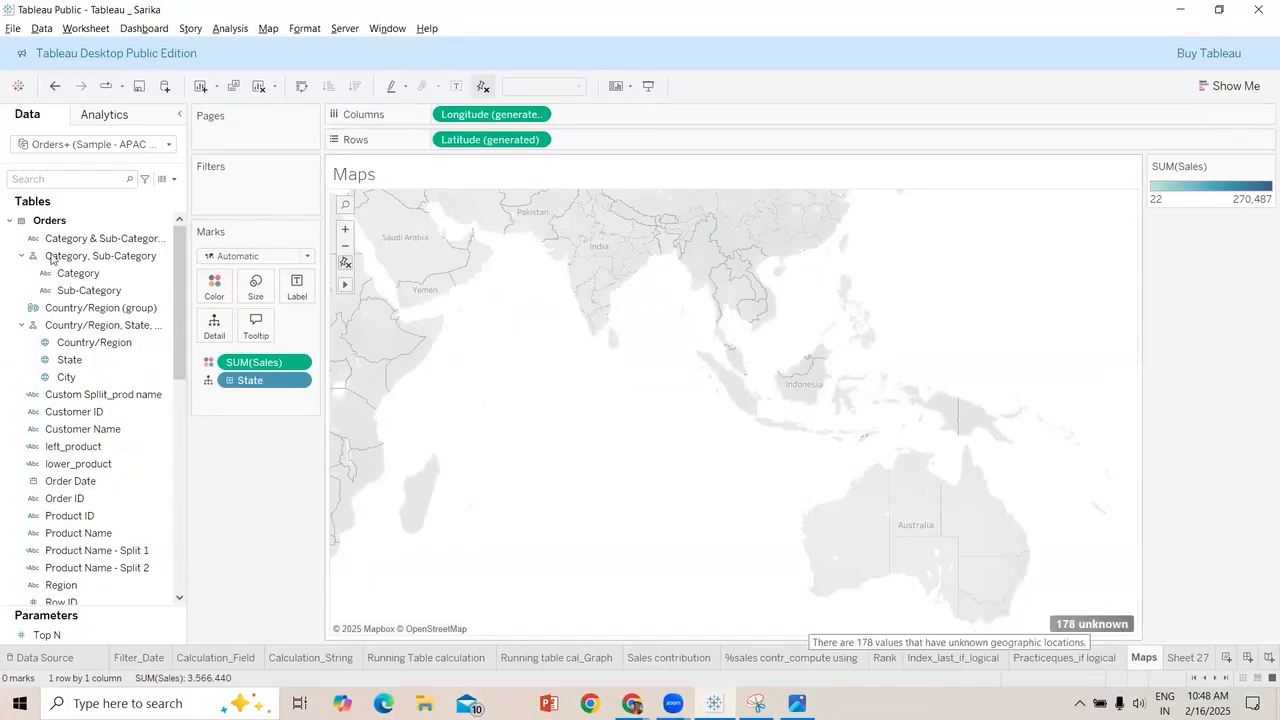
{"action": "left_click", "coordinate": [70, 344]}
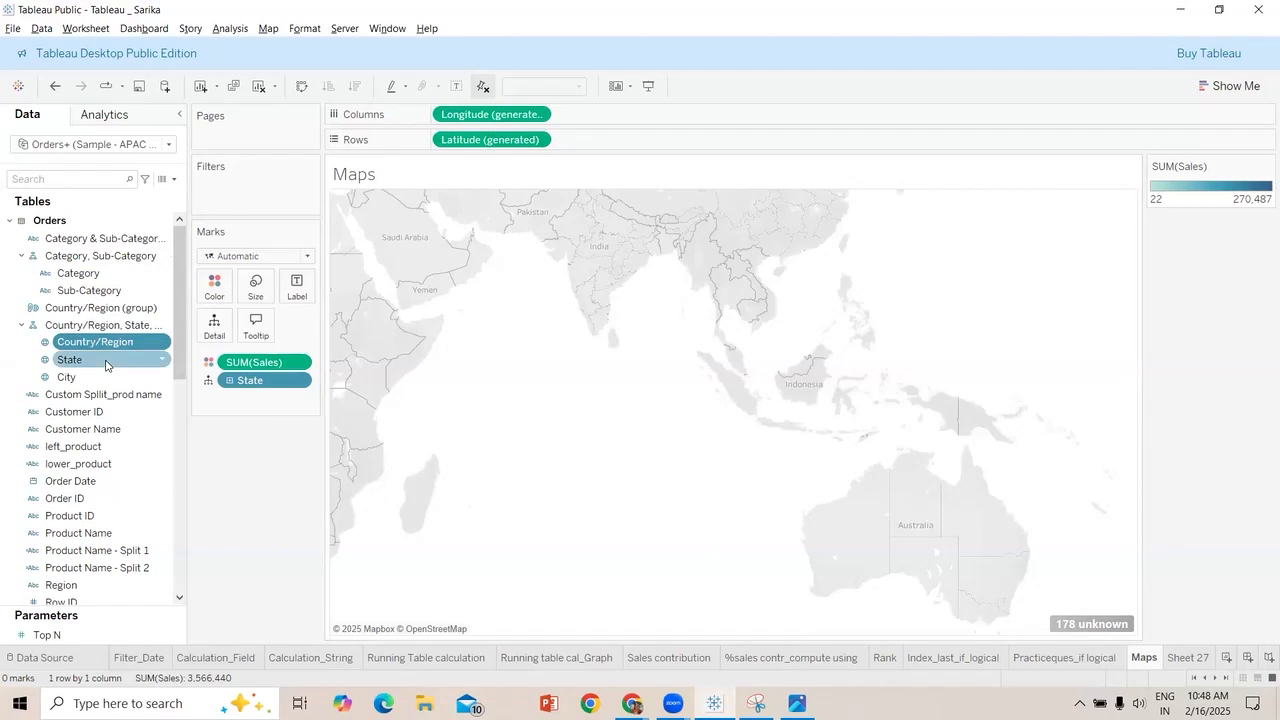
{"action": "mouse_move", "coordinate": [106, 365]}
{"action": "left_mouse_down"}
{"action": "mouse_move", "coordinate": [265, 398]}
{"action": "mouse_move", "coordinate": [108, 347]}
{"action": "left_mouse_up"}
{"action": "left_click_drag", "start_coordinate": [254, 381], "coordinate": [107, 346]}
{"action": "double_click", "coordinate": [86, 360]}
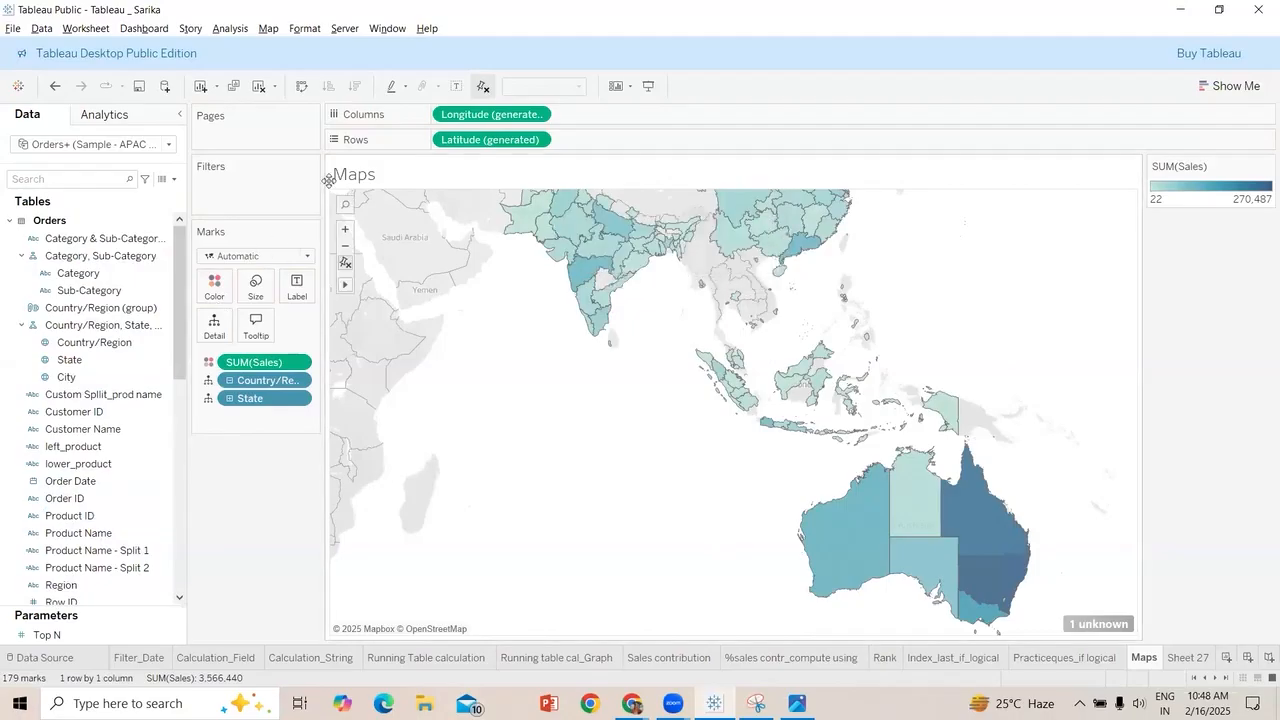
Show mark labels on the Maps worksheet and label each region with its State name.
{"action": "left_click", "coordinate": [456, 86]}
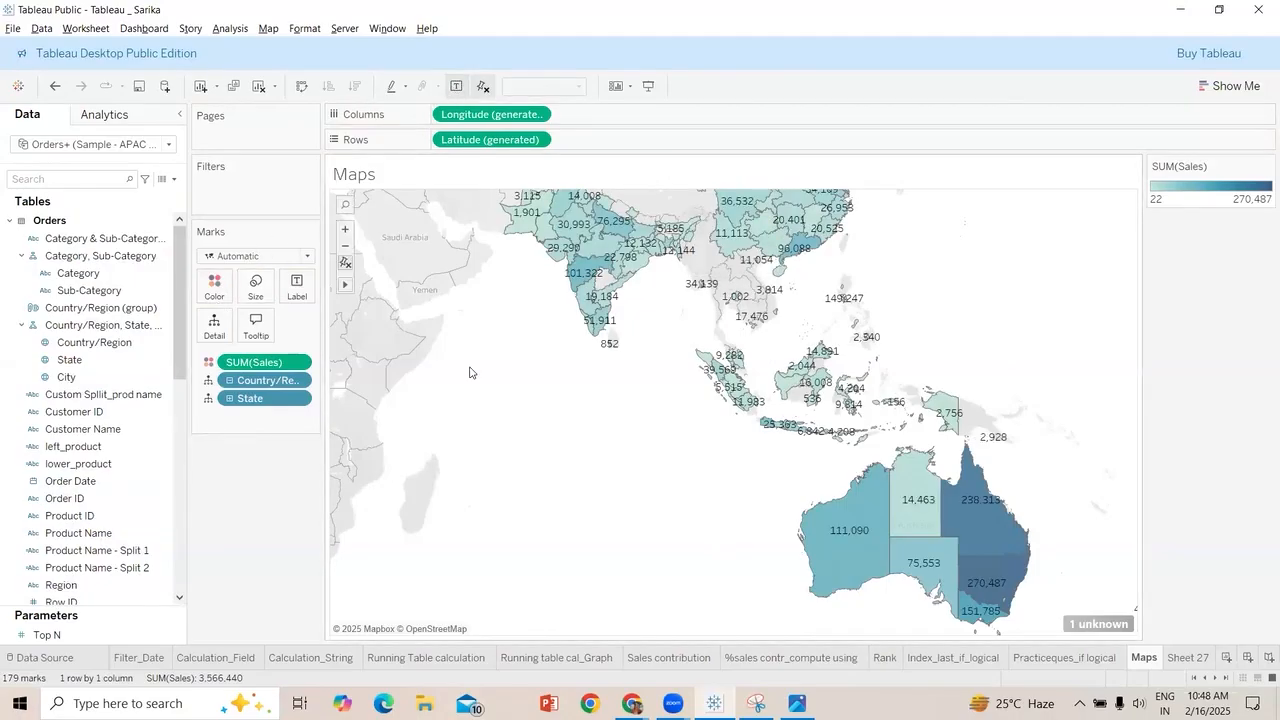
{"action": "left_click_drag", "start_coordinate": [74, 360], "coordinate": [351, 281]}
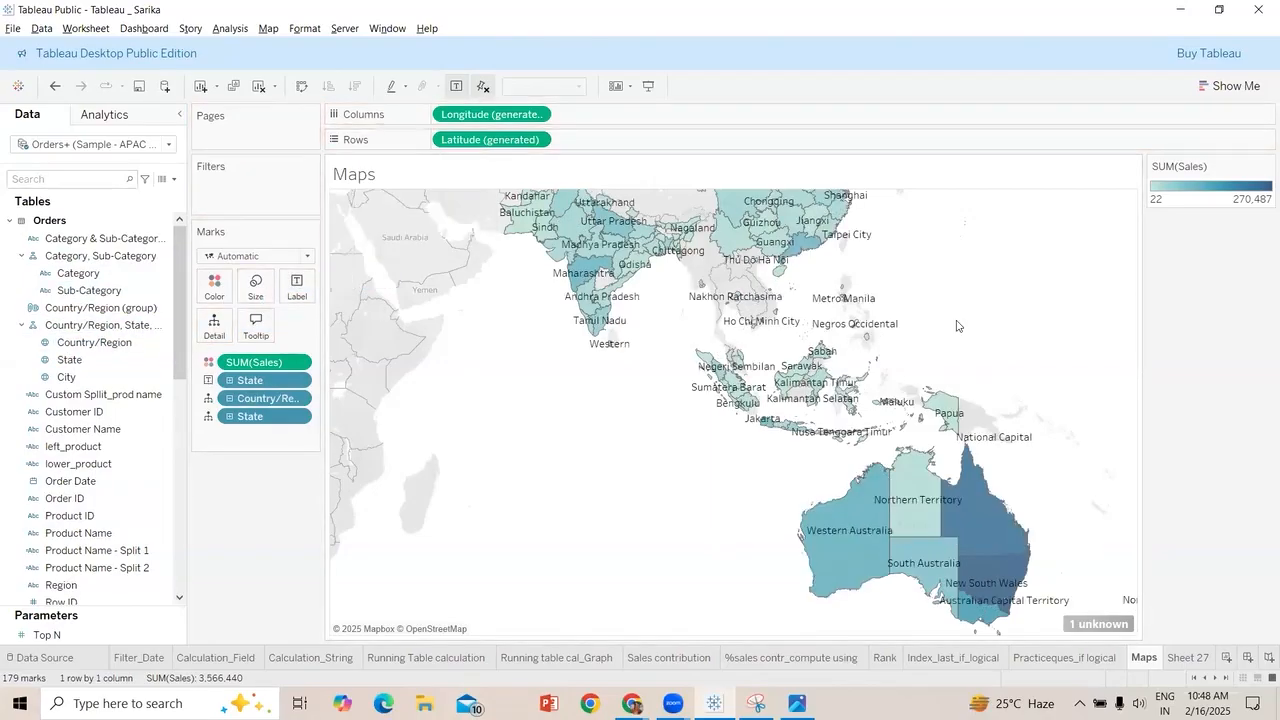
{"action": "left_click_drag", "start_coordinate": [552, 427], "coordinate": [554, 486]}
{"action": "left_click_drag", "start_coordinate": [629, 399], "coordinate": [612, 487]}
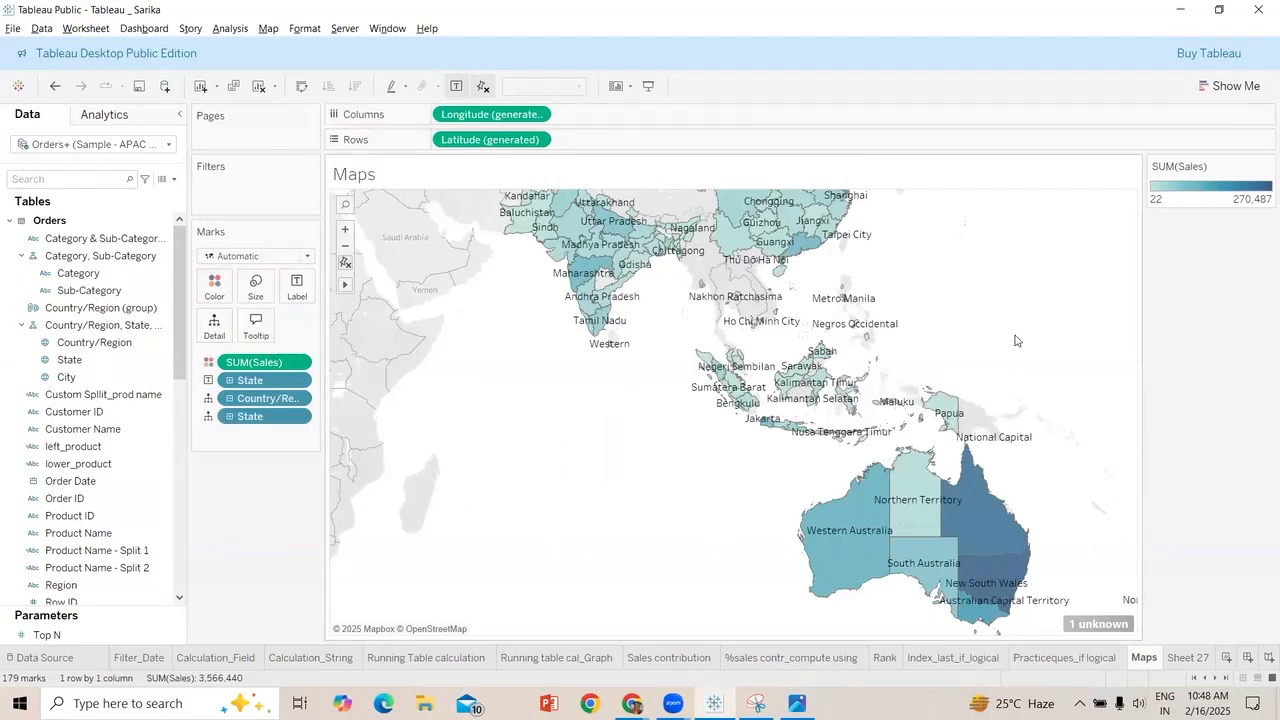
{"action": "scroll", "coordinate": [1015, 340], "scroll_direction": "up", "scroll_amount": 3}
{"action": "scroll", "coordinate": [1015, 340], "scroll_direction": "down", "scroll_amount": 4}
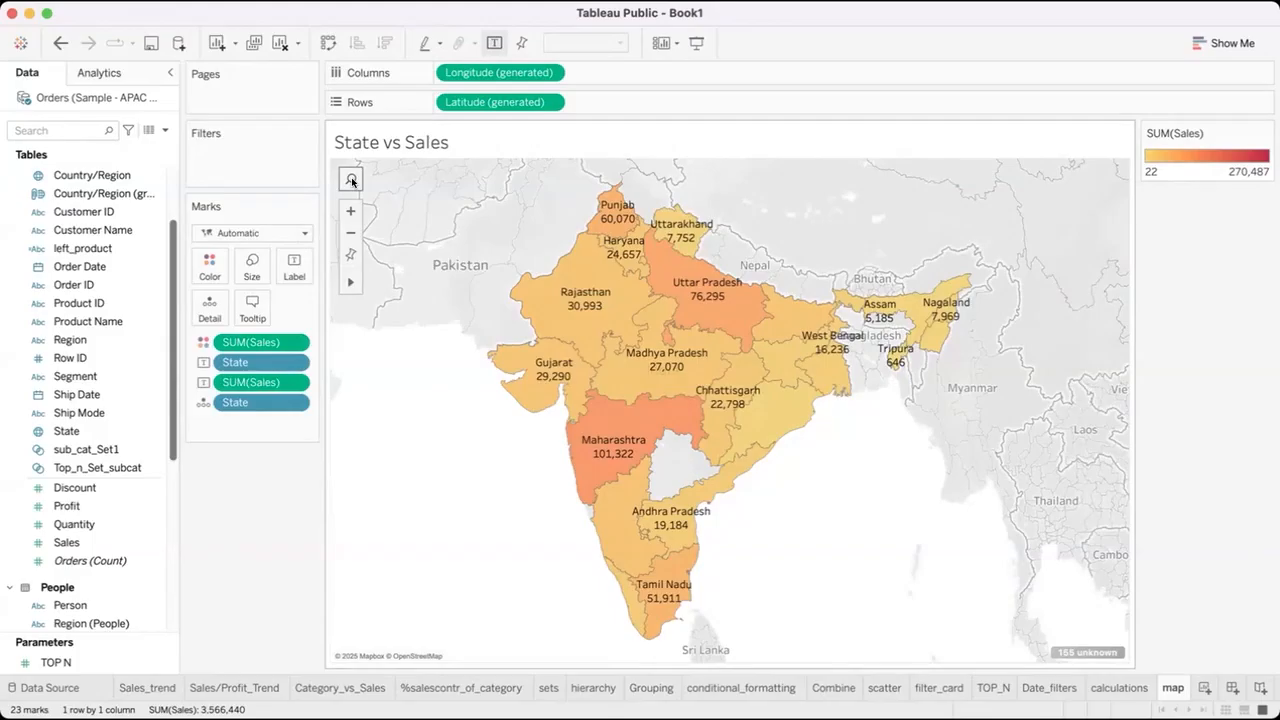
Search the State vs Sales map for West Bengal, India, and restore the map's default view.
{"action": "left_click", "coordinate": [352, 180]}
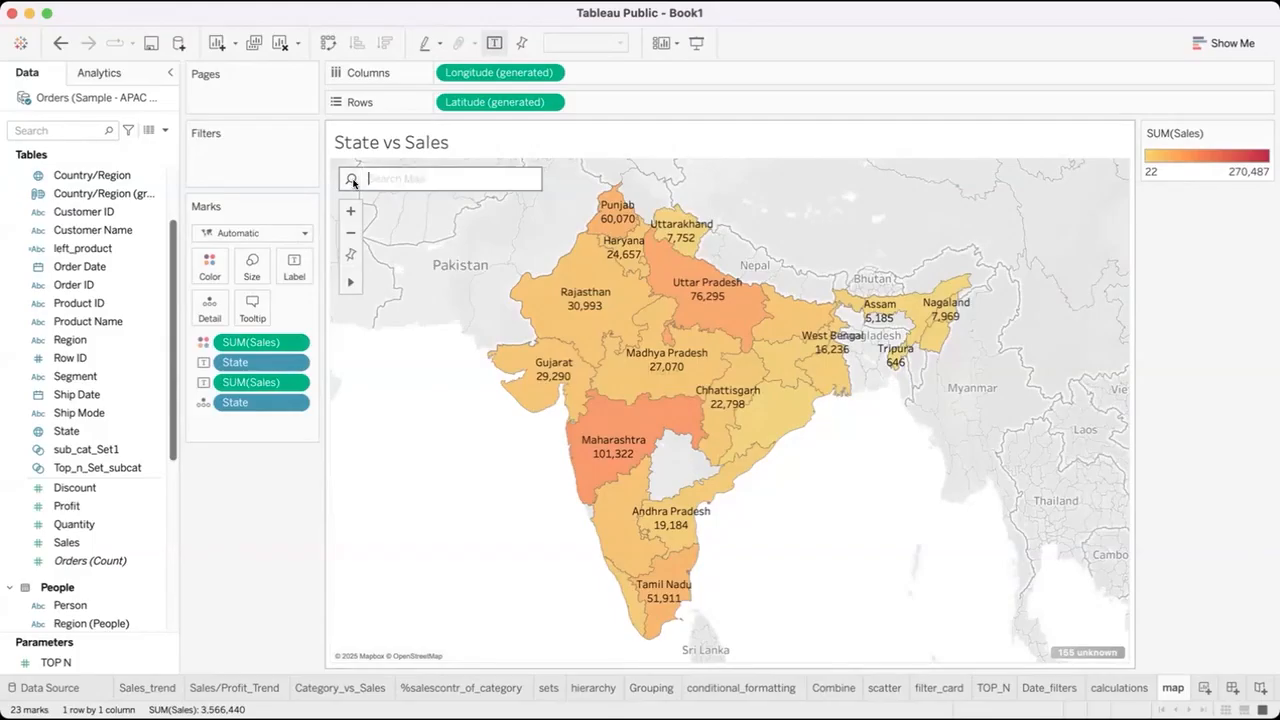
{"action": "type", "text": "West"}
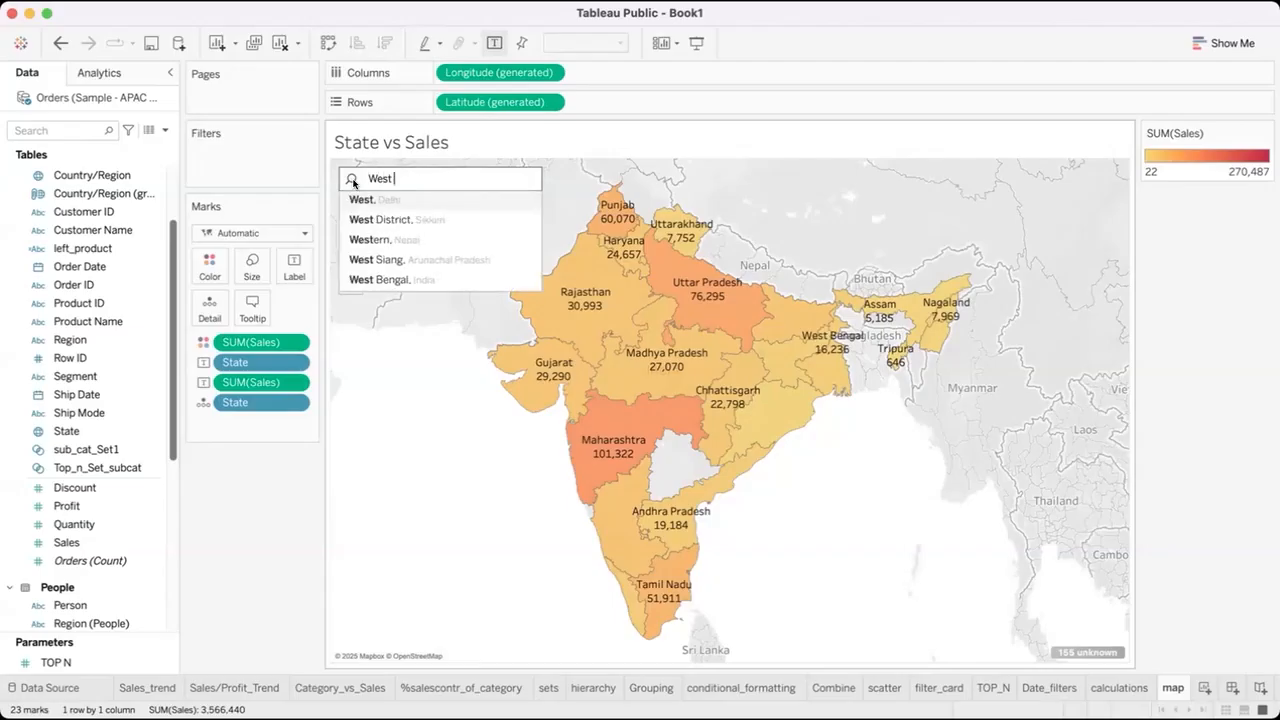
{"action": "type", "text": " Bengal"}
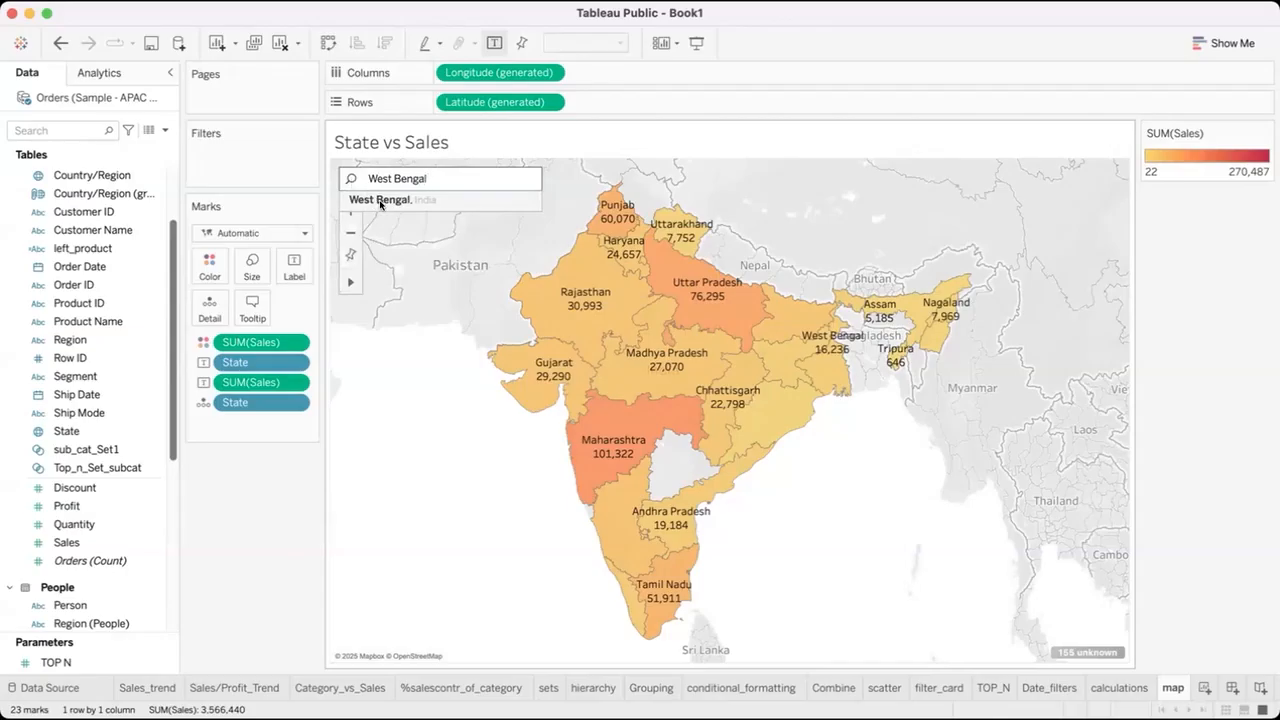
{"action": "left_click", "coordinate": [380, 201]}
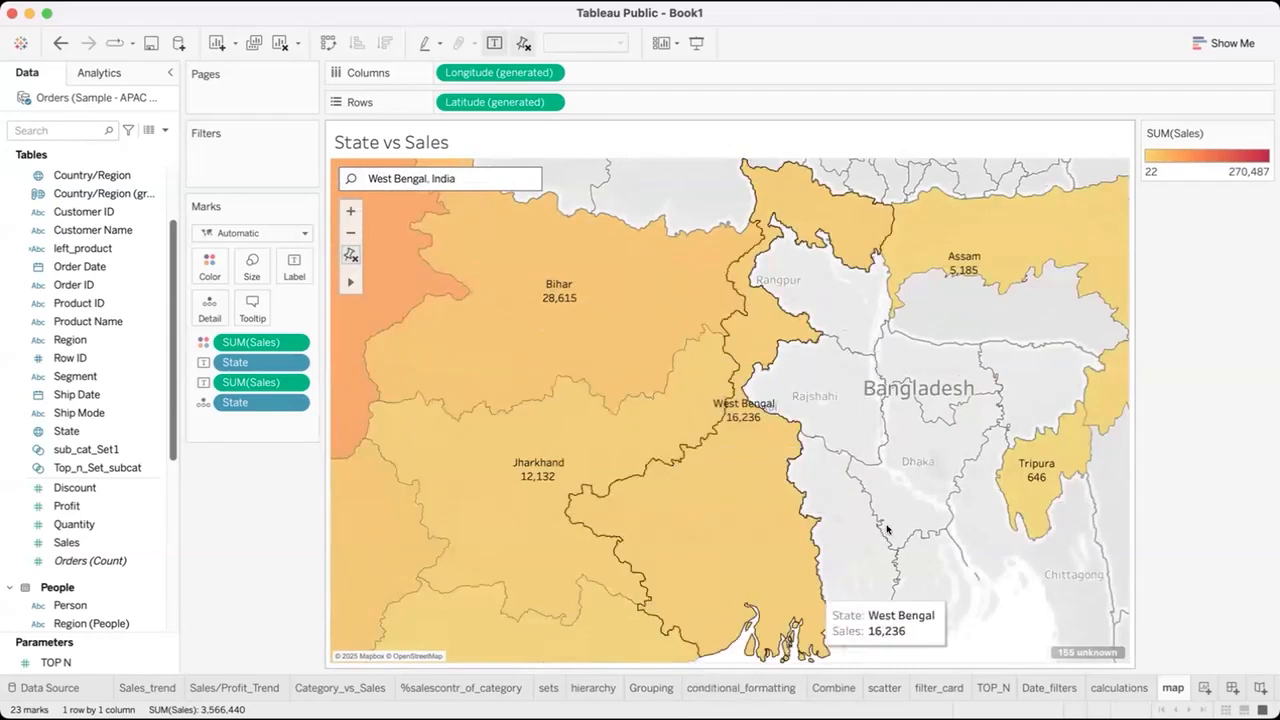
{"action": "left_click", "coordinate": [351, 257]}
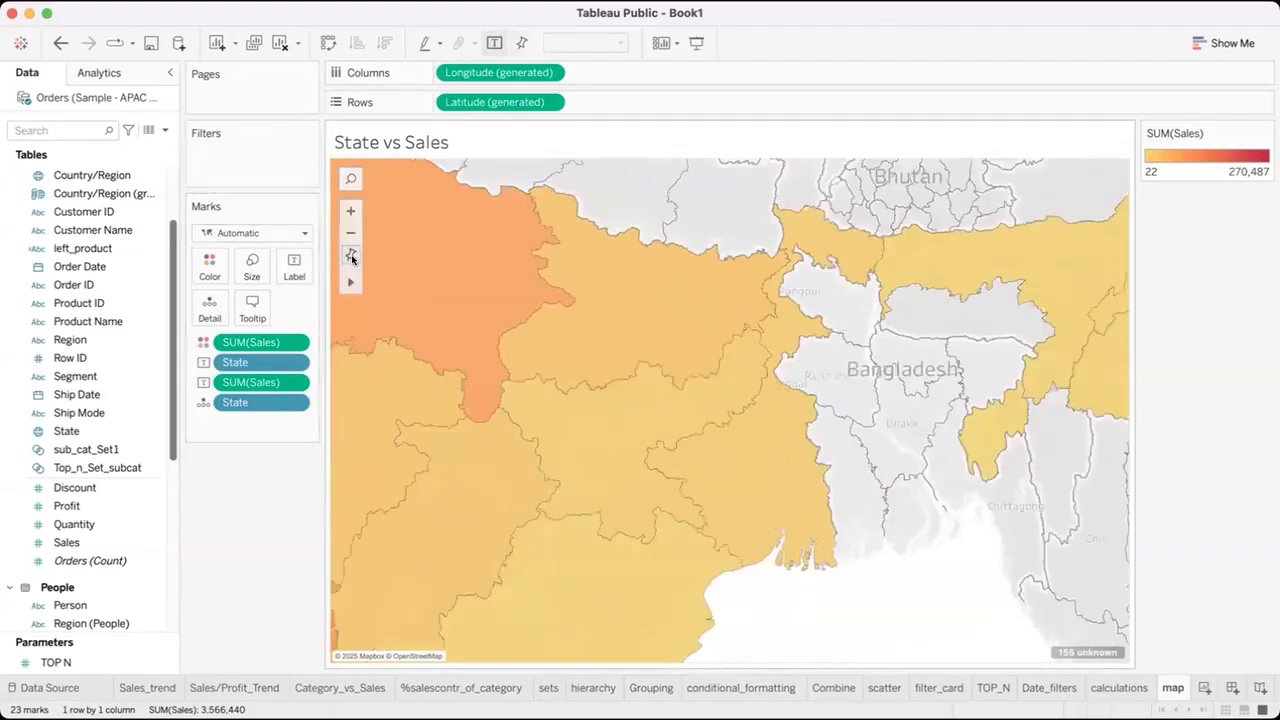
{"action": "left_click", "coordinate": [348, 256]}
{"action": "left_click", "coordinate": [347, 258]}
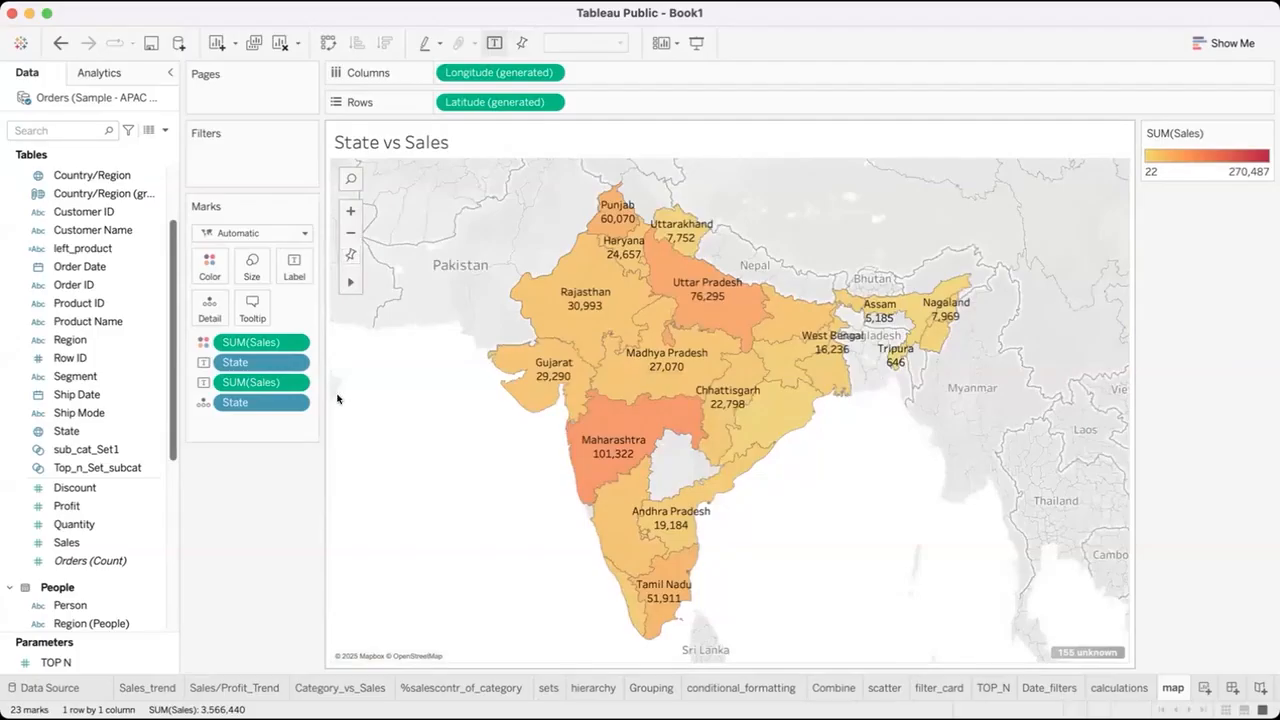
Highlight Rajasthan on the State vs Sales map and clear the selection again.
{"action": "left_click", "coordinate": [594, 276]}
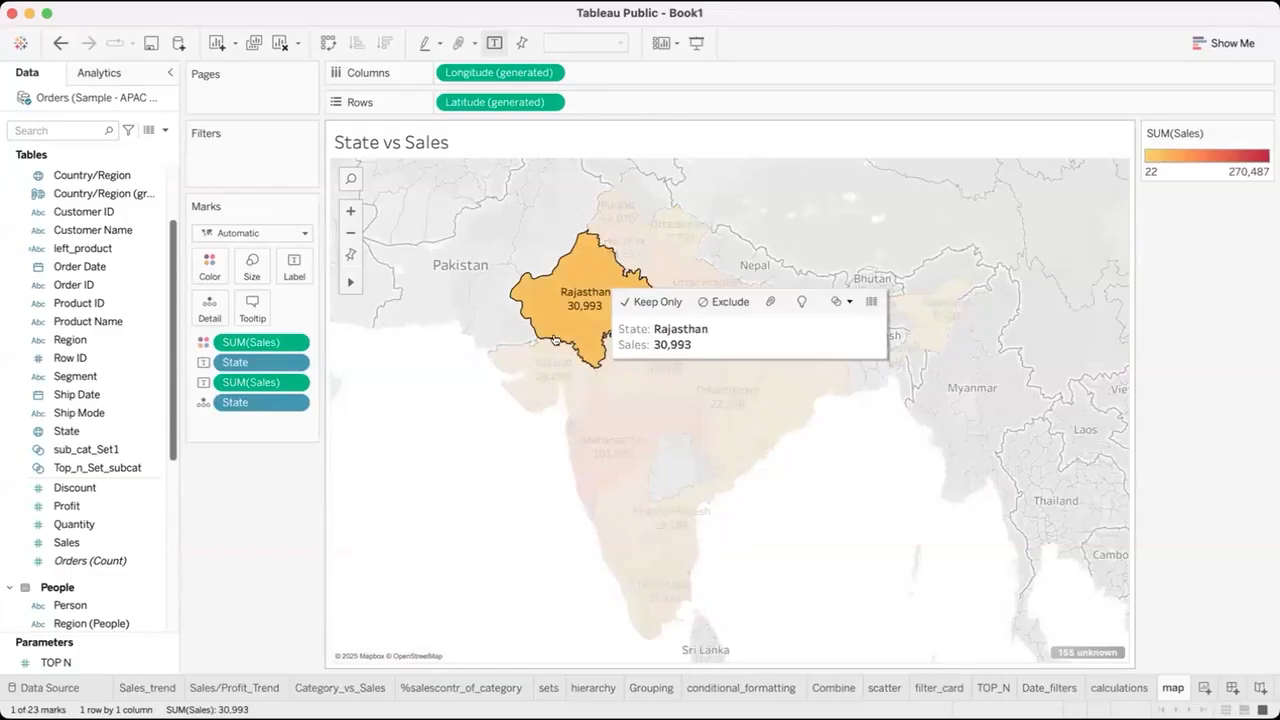
{"action": "left_click", "coordinate": [349, 254]}
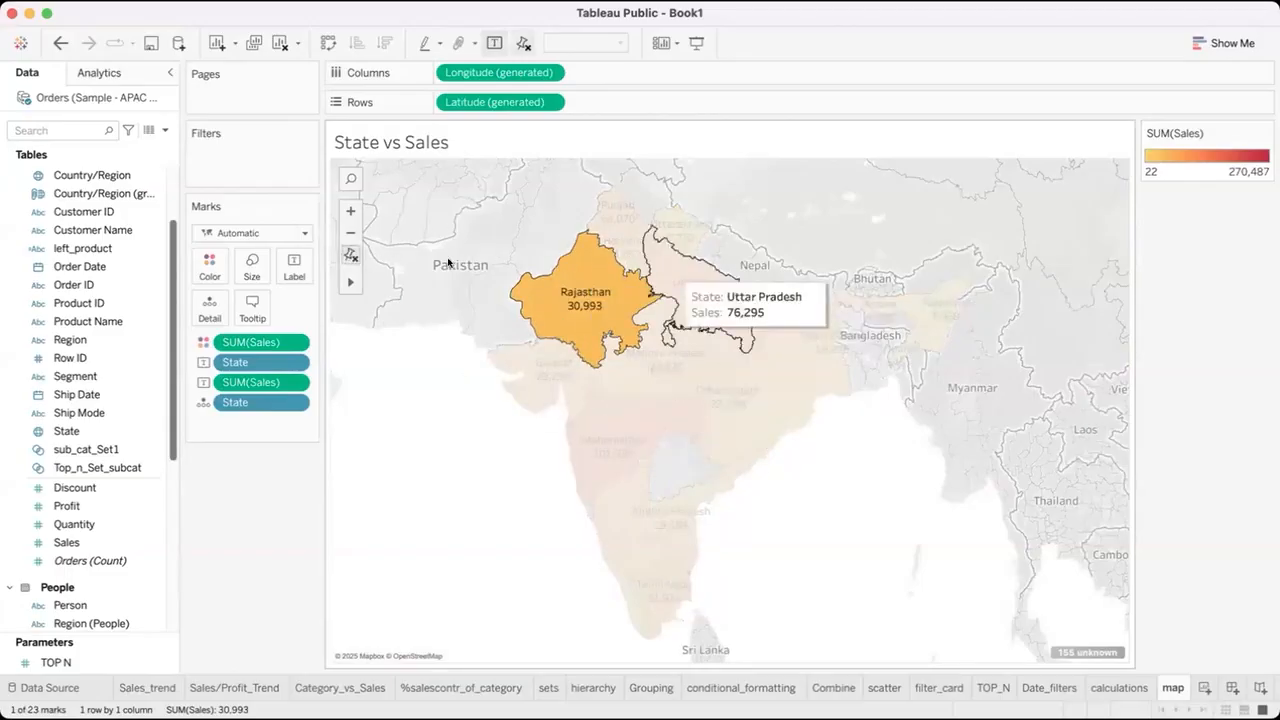
{"action": "left_click", "coordinate": [352, 255]}
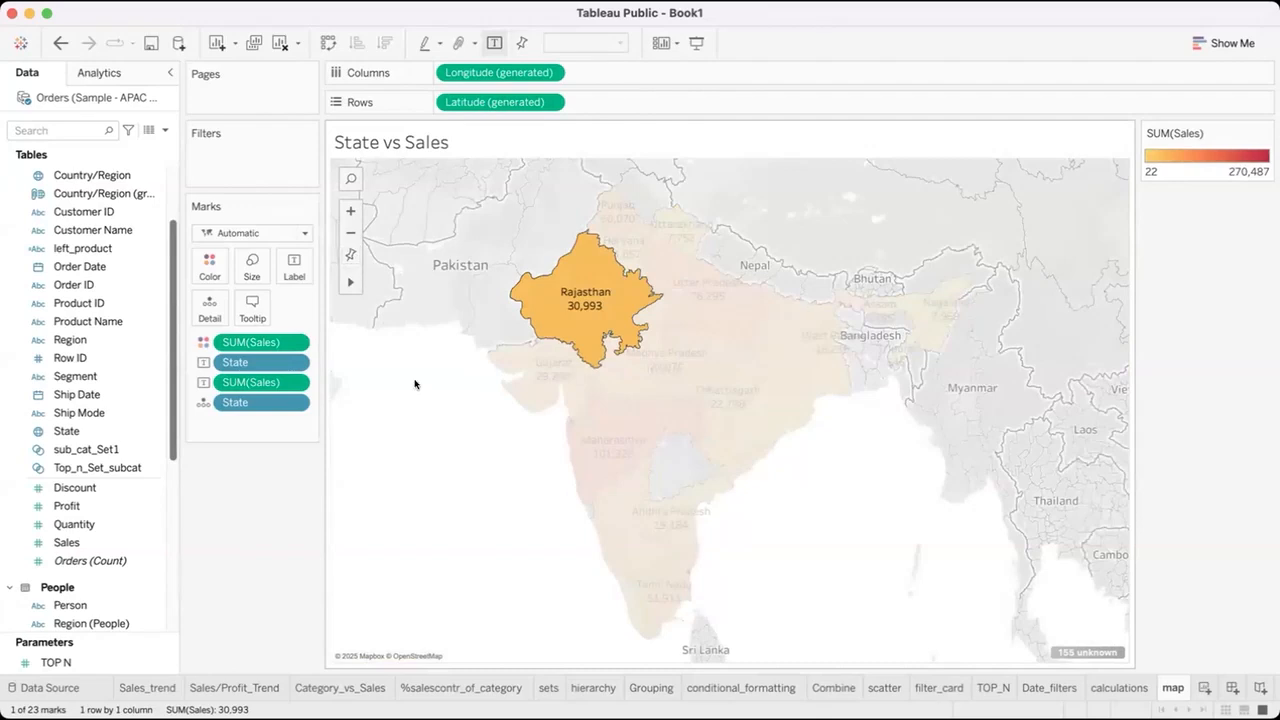
{"action": "left_click", "coordinate": [414, 380]}
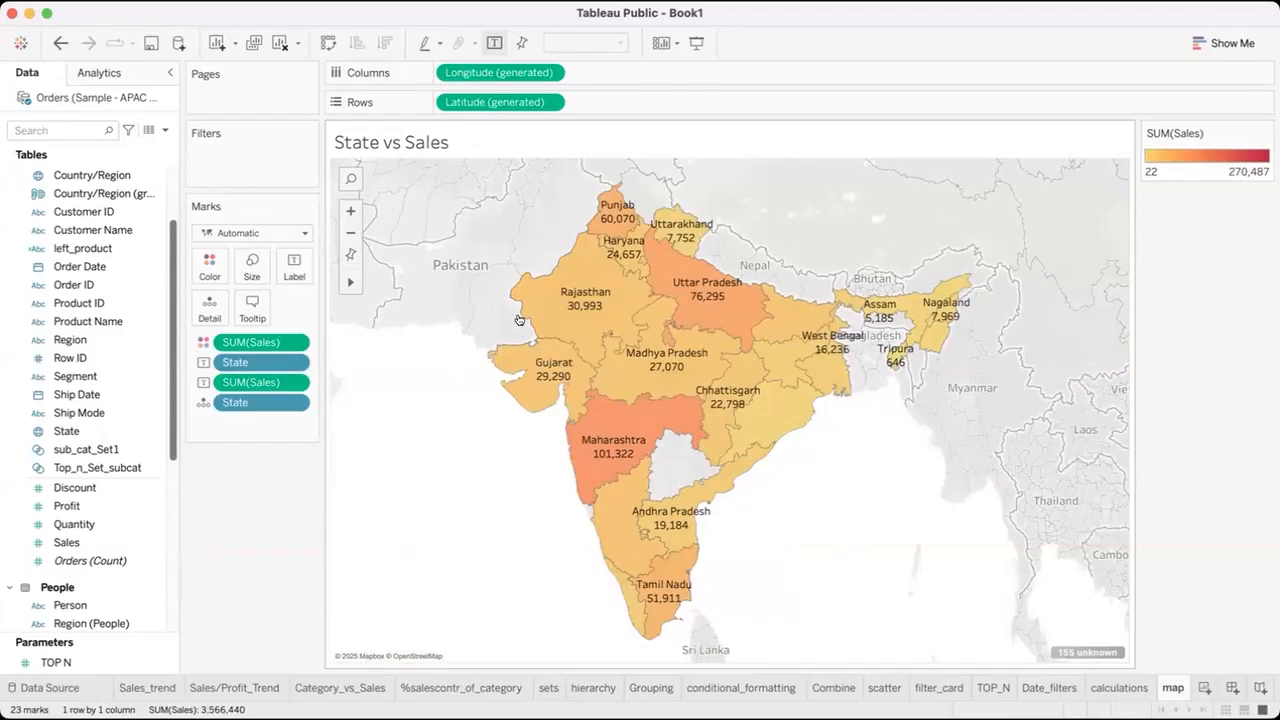
Search the State vs Sales map for Assam, India, and restore the default view.
{"action": "left_click", "coordinate": [350, 178]}
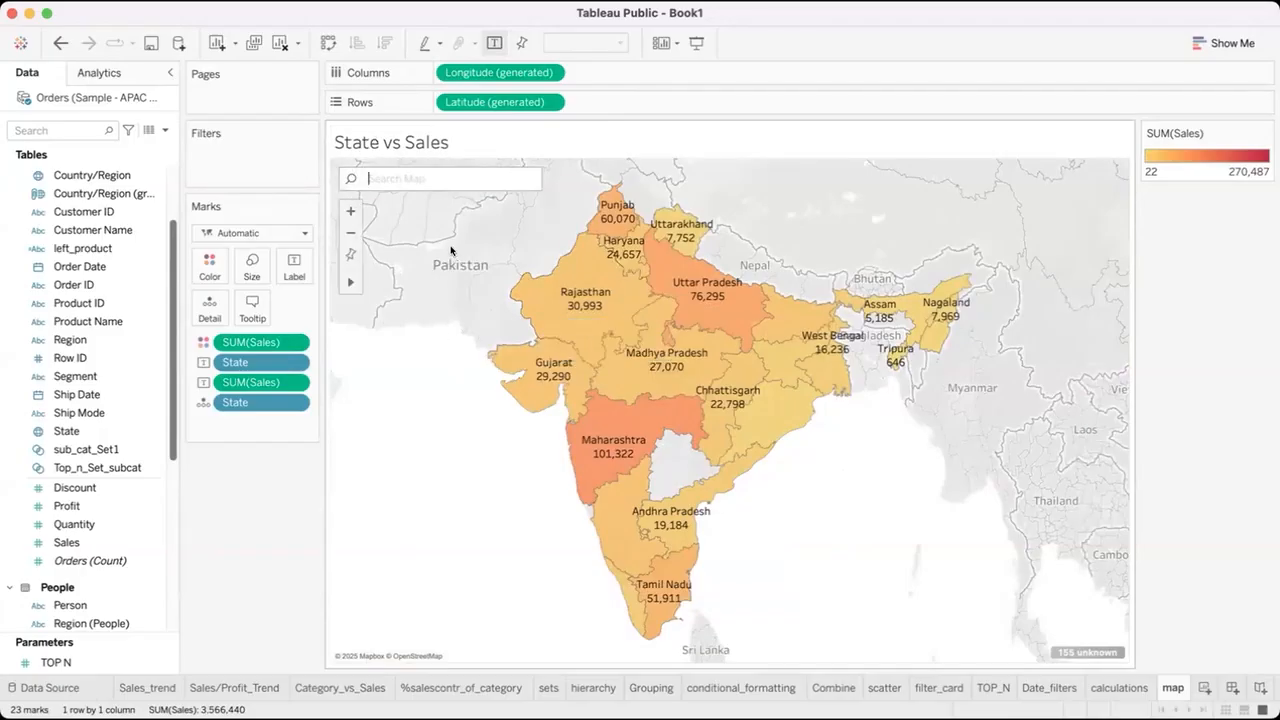
{"action": "type", "text": "Assam"}
{"action": "left_click", "coordinate": [413, 198]}
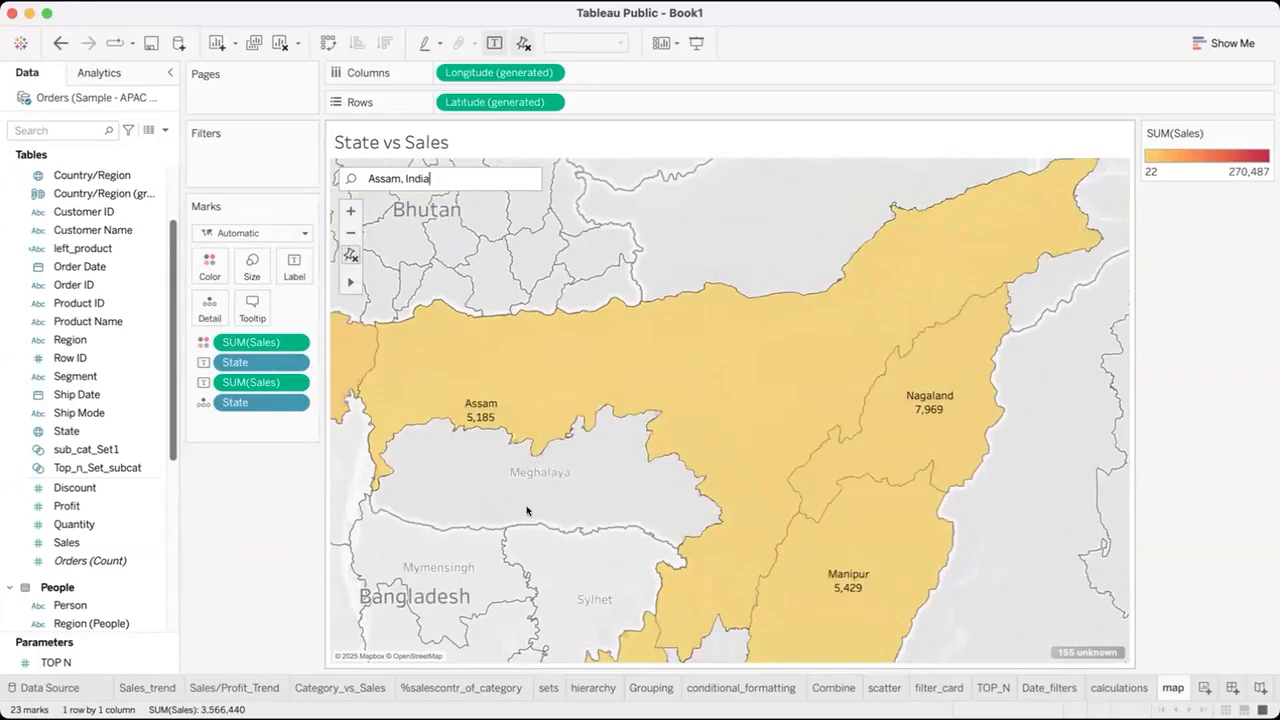
{"action": "left_click", "coordinate": [351, 252]}
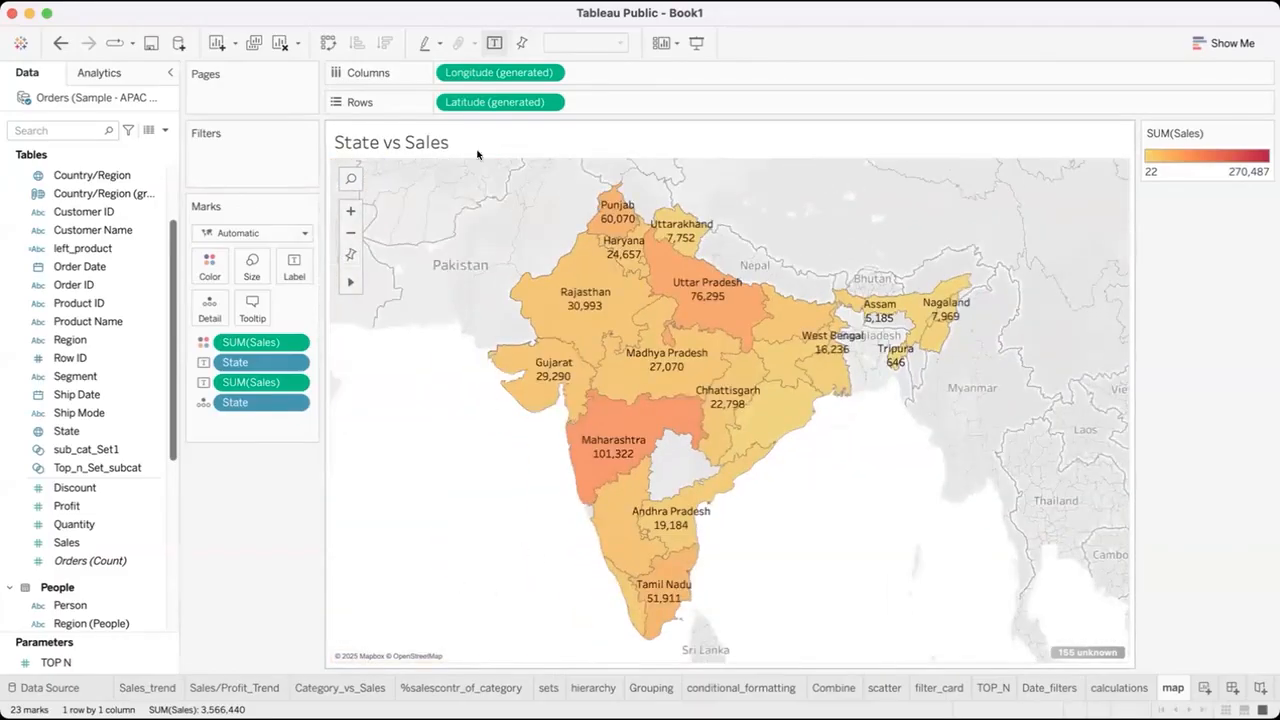
Examine Madhya Pradesh up close by selecting it, then reset the map view and deselect it.
{"action": "left_click", "coordinate": [350, 210]}
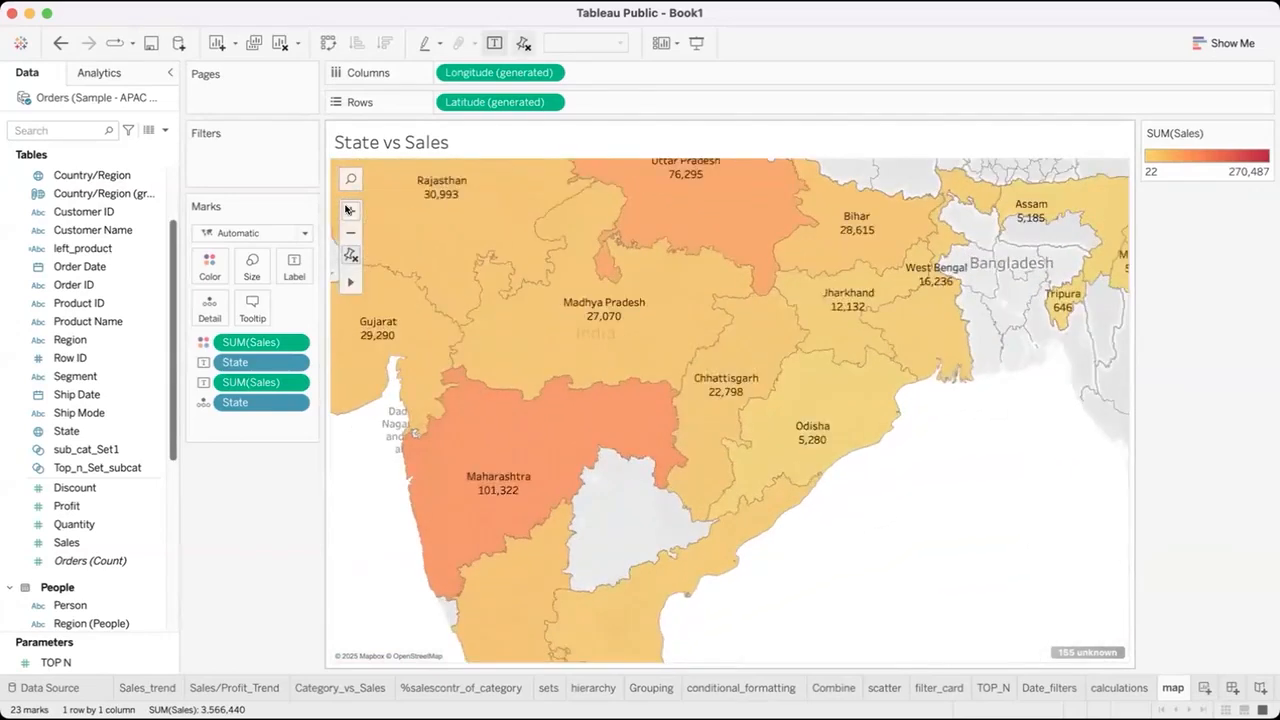
{"action": "left_click", "coordinate": [350, 210]}
{"action": "scroll", "coordinate": [435, 241], "scroll_direction": "up", "scroll_amount": 2}
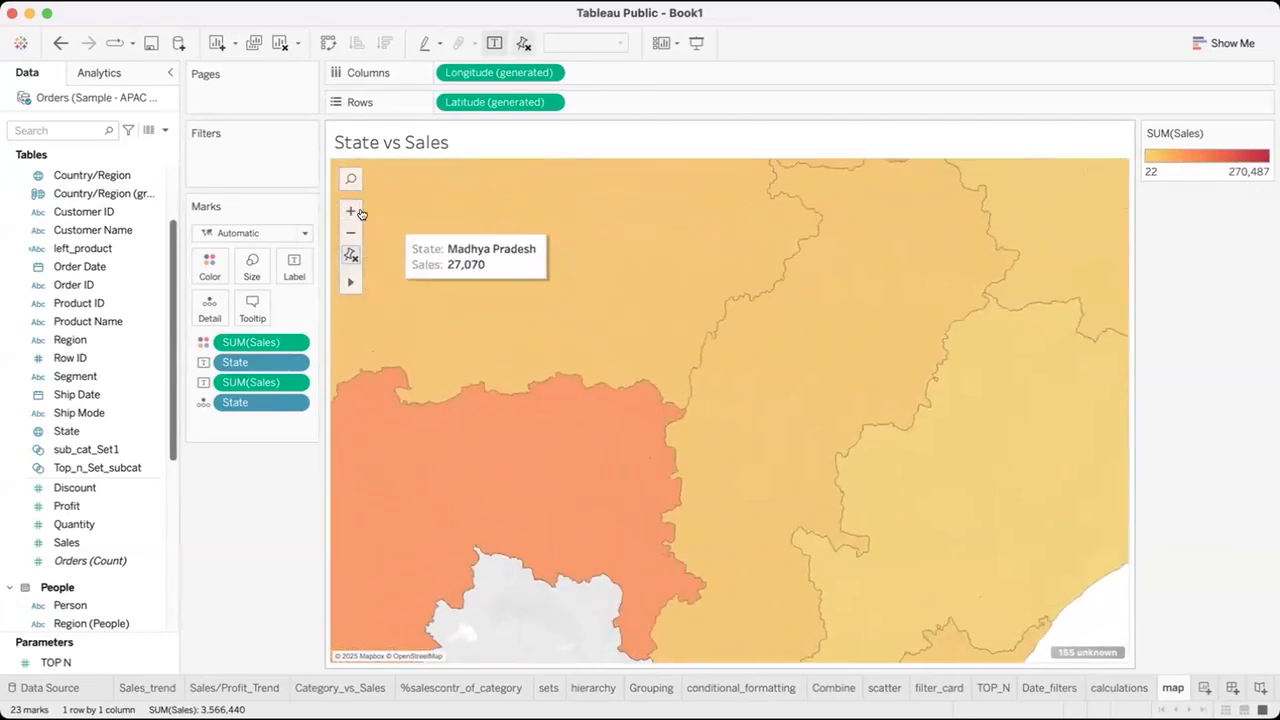
{"action": "left_click_drag", "start_coordinate": [440, 212], "coordinate": [456, 333]}
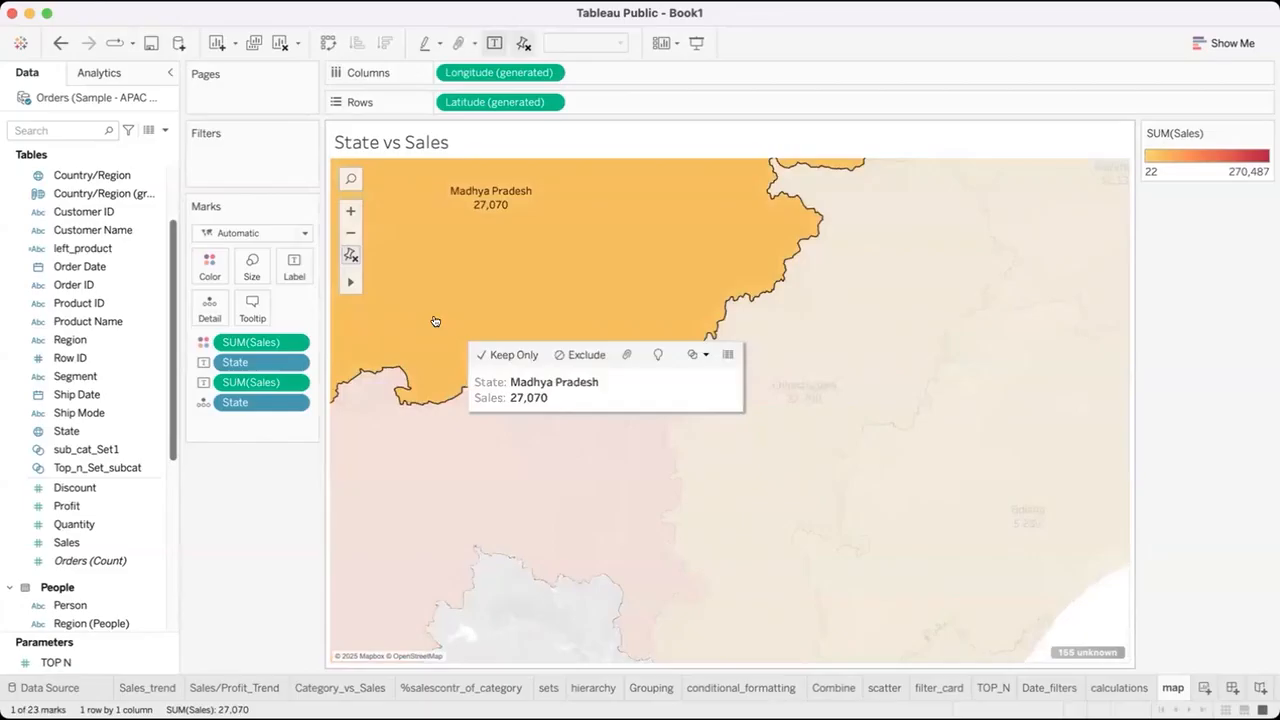
{"action": "left_click", "coordinate": [390, 461]}
{"action": "left_click", "coordinate": [593, 272]}
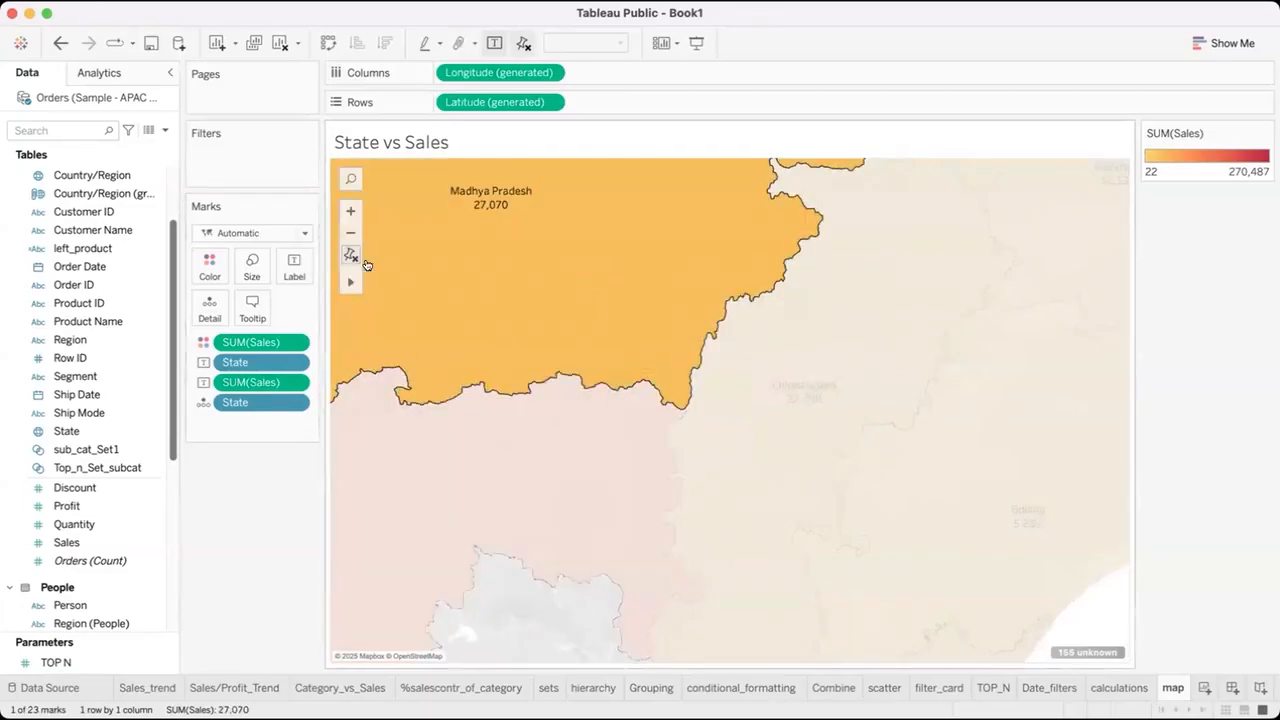
{"action": "left_click", "coordinate": [351, 256]}
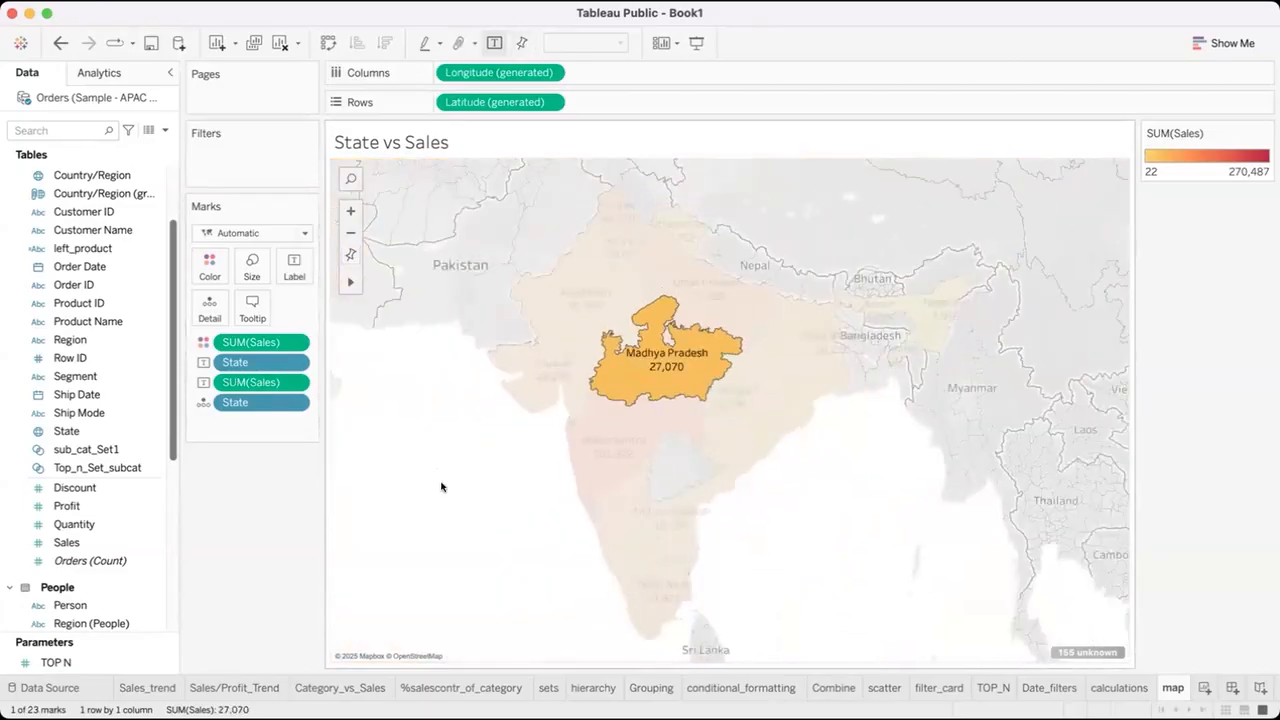
{"action": "left_click", "coordinate": [444, 488]}
Zoom the map in and out around central India, then reset it to the default extent.
{"action": "left_click", "coordinate": [355, 211]}
{"action": "left_click", "coordinate": [352, 210]}
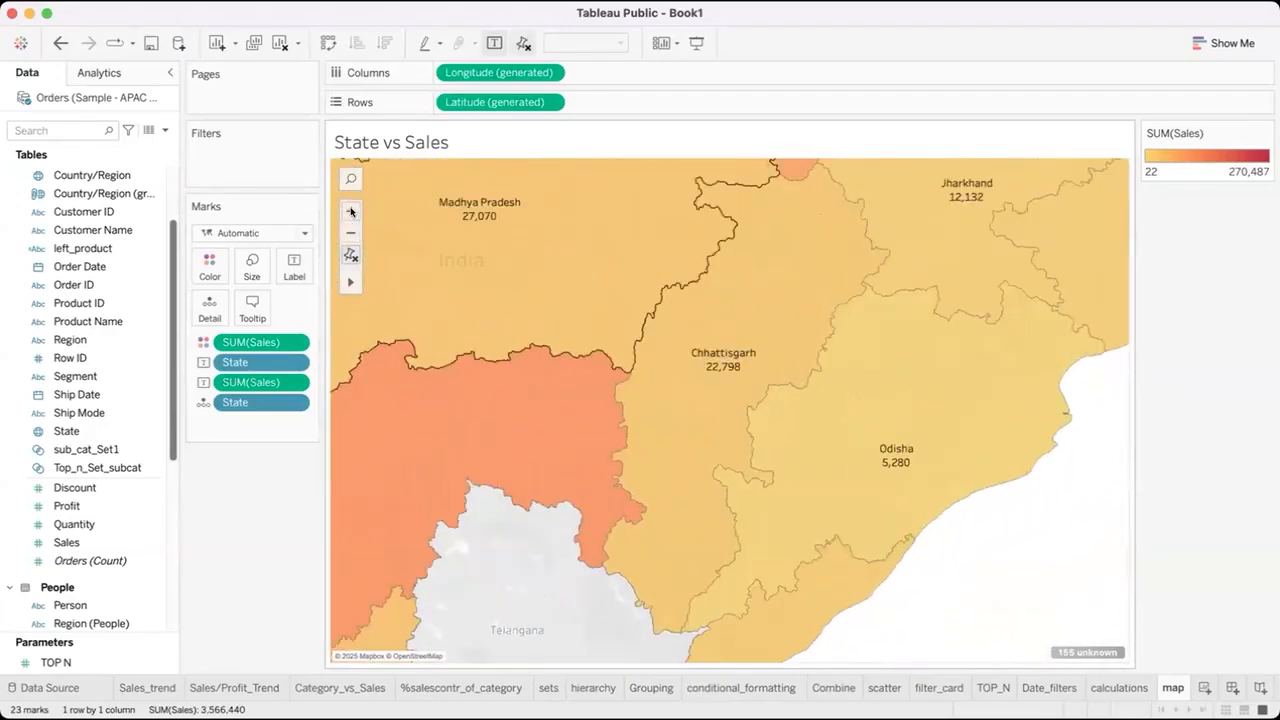
{"action": "left_click", "coordinate": [351, 236]}
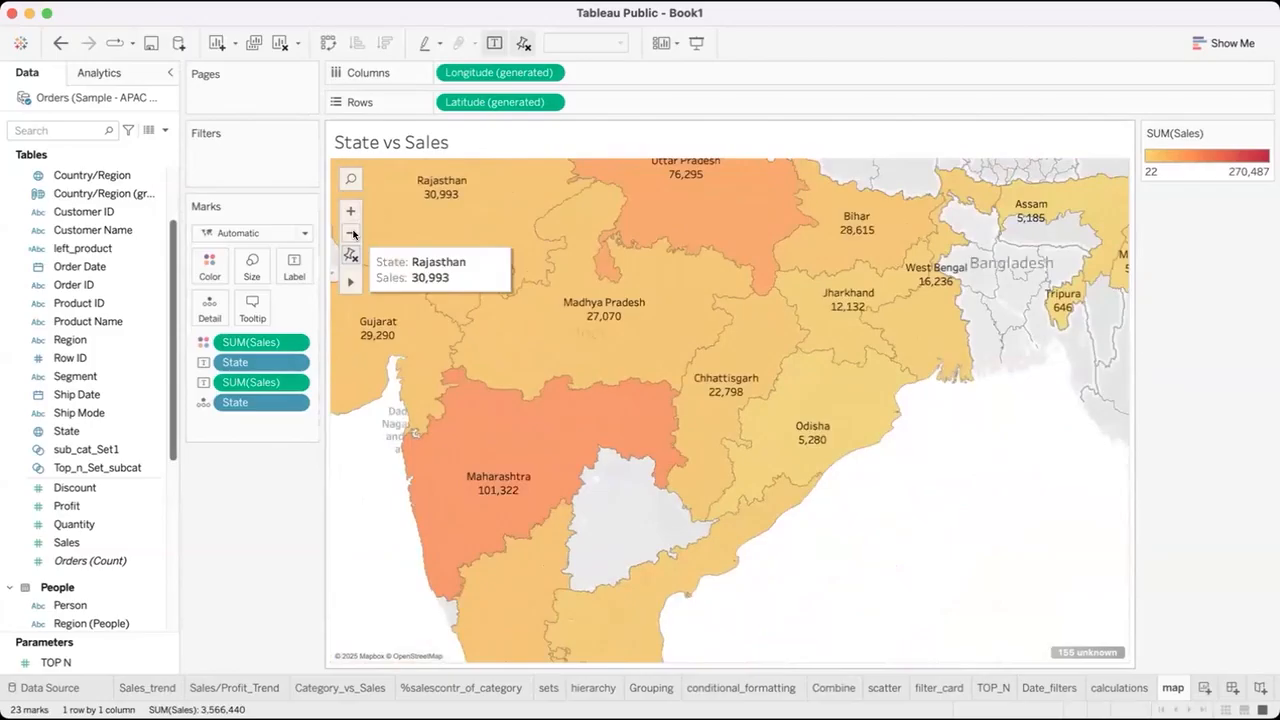
{"action": "left_click", "coordinate": [352, 211]}
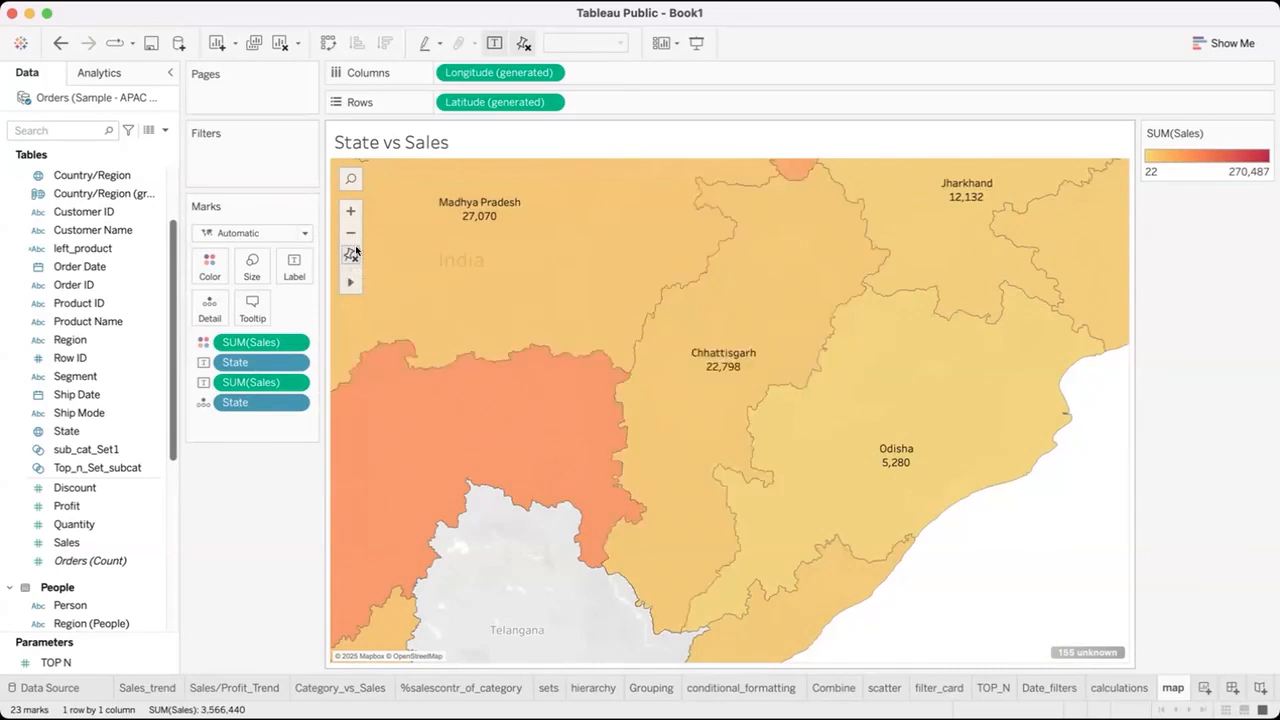
{"action": "left_click", "coordinate": [354, 251]}
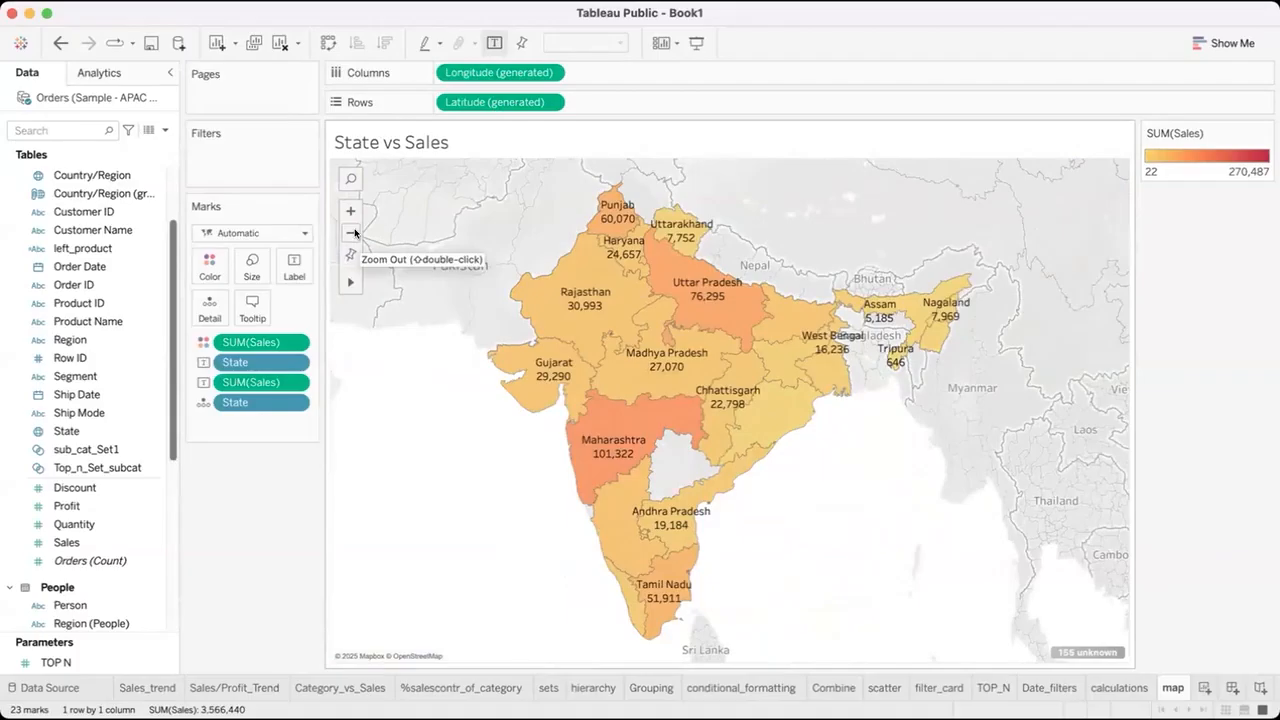
Use the Zoom Area tool to magnify the Punjab and Uttarakhand region and examine Punjab up close.
{"action": "mouse_move", "coordinate": [347, 280]}
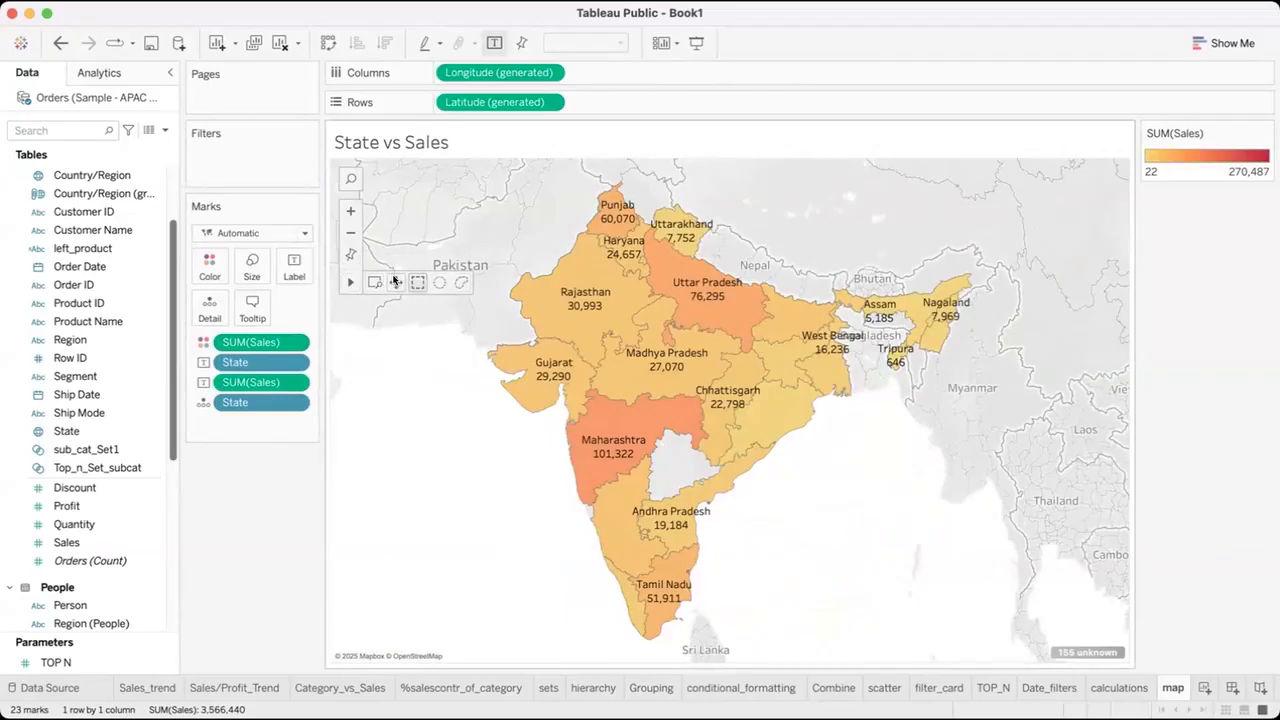
{"action": "left_click", "coordinate": [373, 282]}
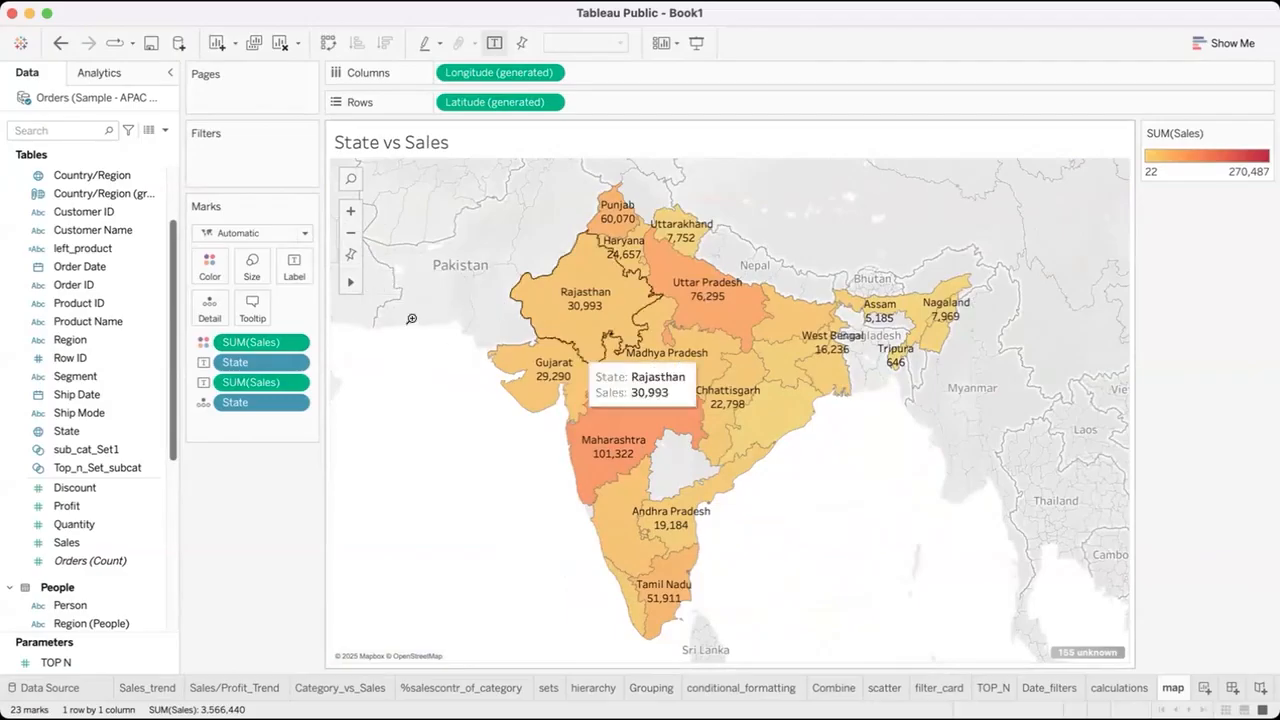
{"action": "mouse_move", "coordinate": [346, 284]}
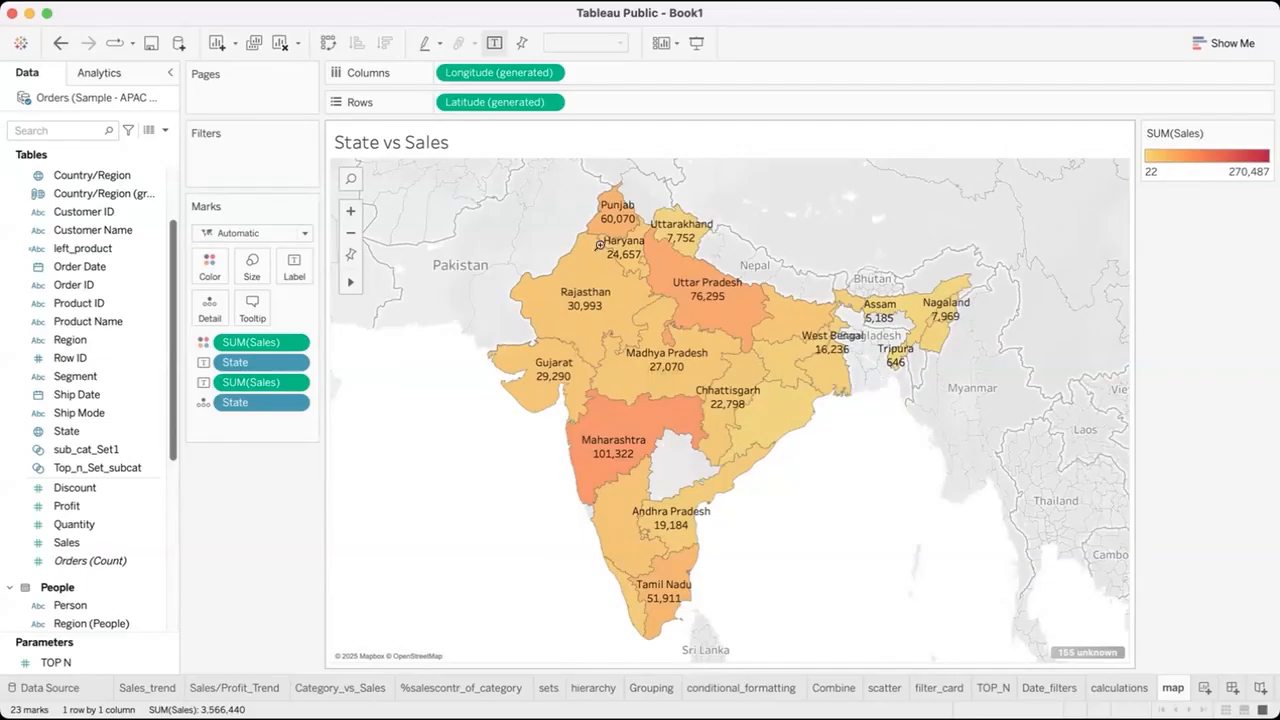
{"action": "left_click_drag", "start_coordinate": [566, 203], "coordinate": [810, 251]}
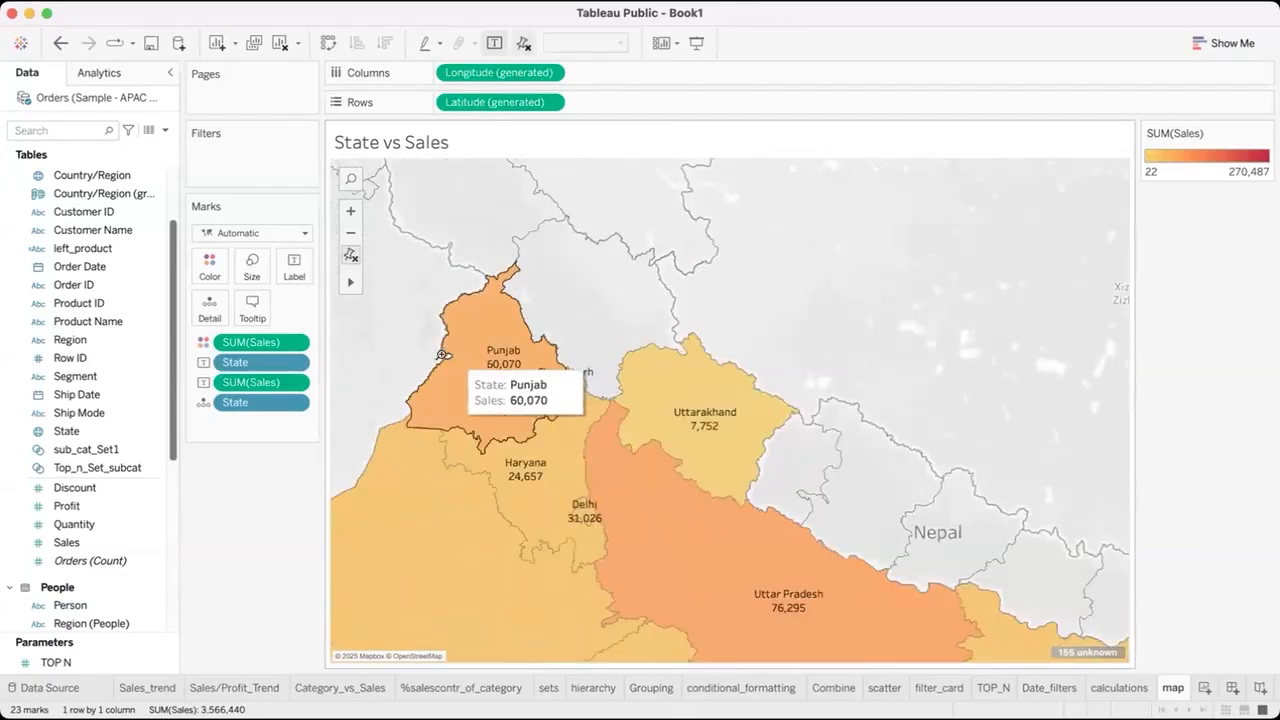
{"action": "scroll", "coordinate": [517, 396], "scroll_direction": "up", "scroll_amount": 1}
{"action": "scroll", "coordinate": [517, 396], "scroll_direction": "up", "scroll_amount": 1}
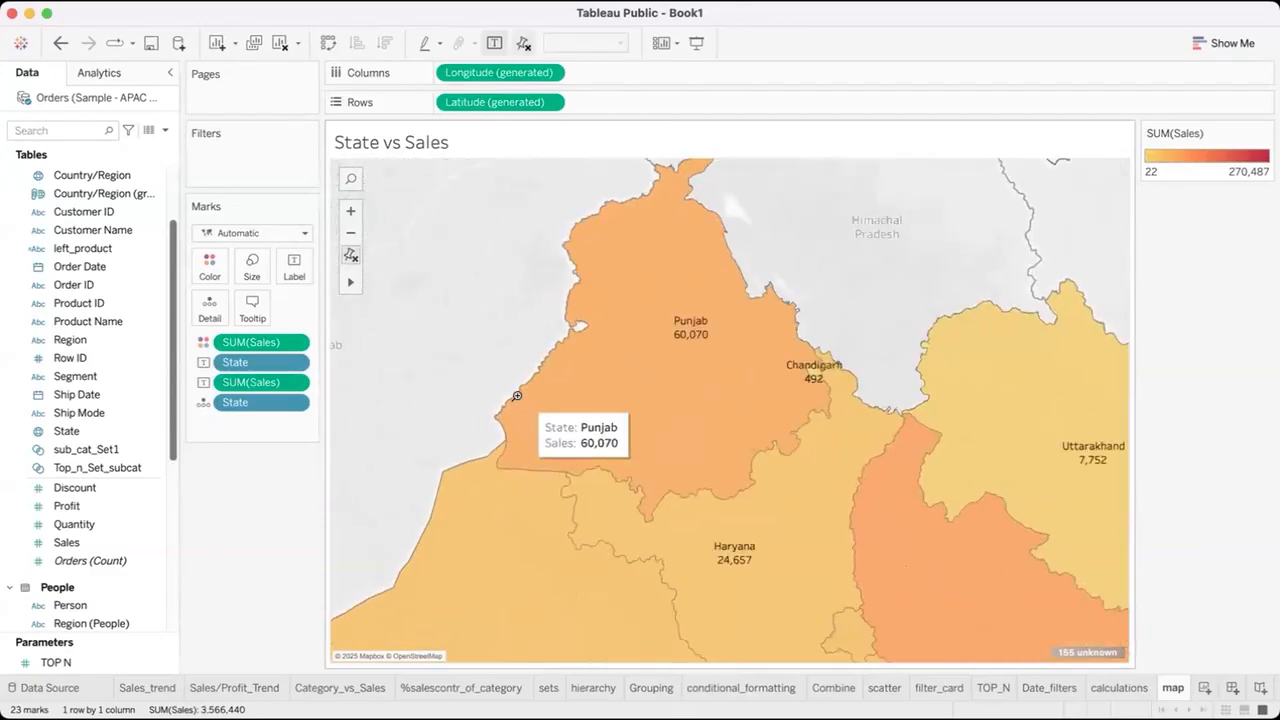
{"action": "scroll", "coordinate": [703, 398], "scroll_direction": "up", "scroll_amount": 1}
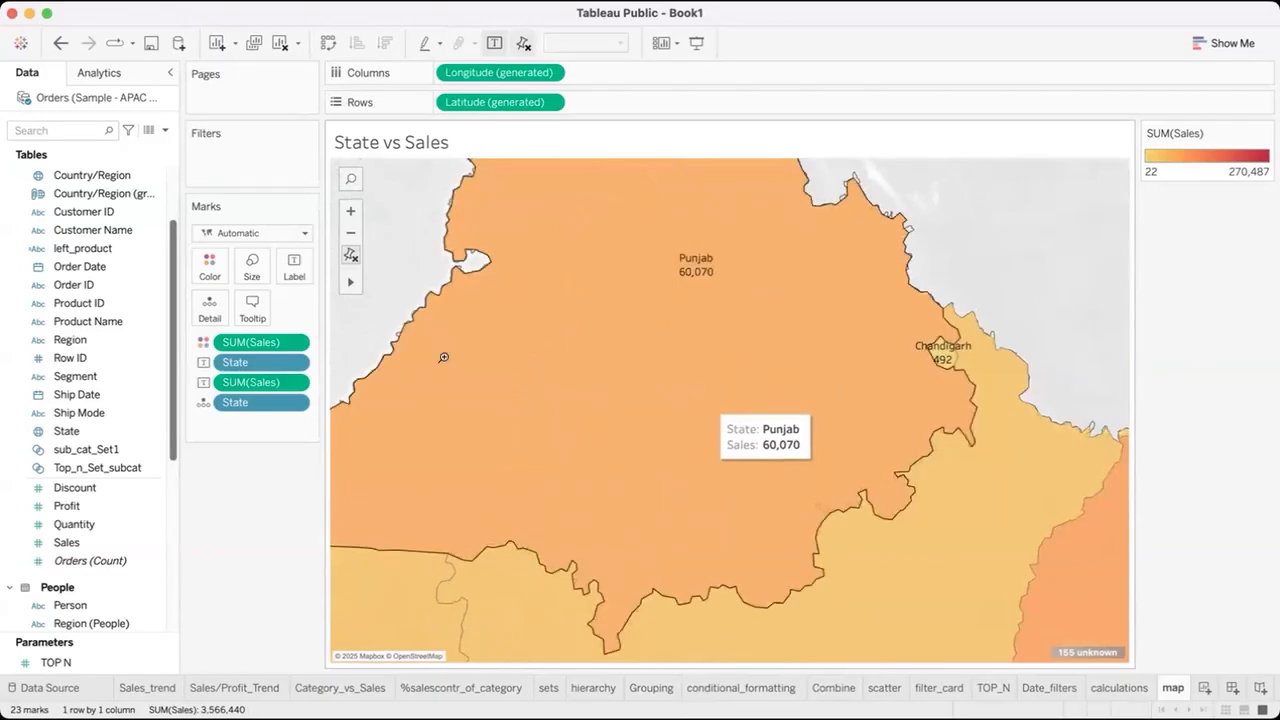
Restore the default map extent, magnify northern India with Zoom Area, examine Haryana up close, and reset the view.
{"action": "left_click", "coordinate": [349, 254]}
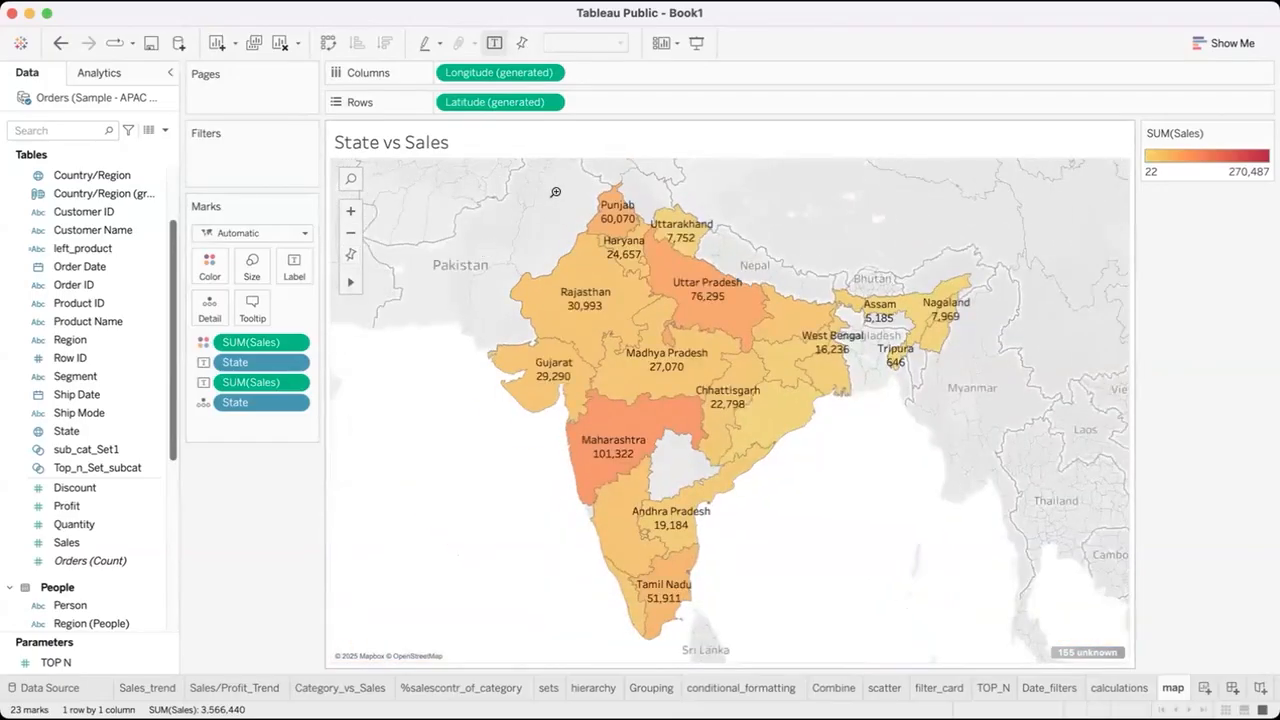
{"action": "left_click_drag", "start_coordinate": [555, 189], "coordinate": [693, 265]}
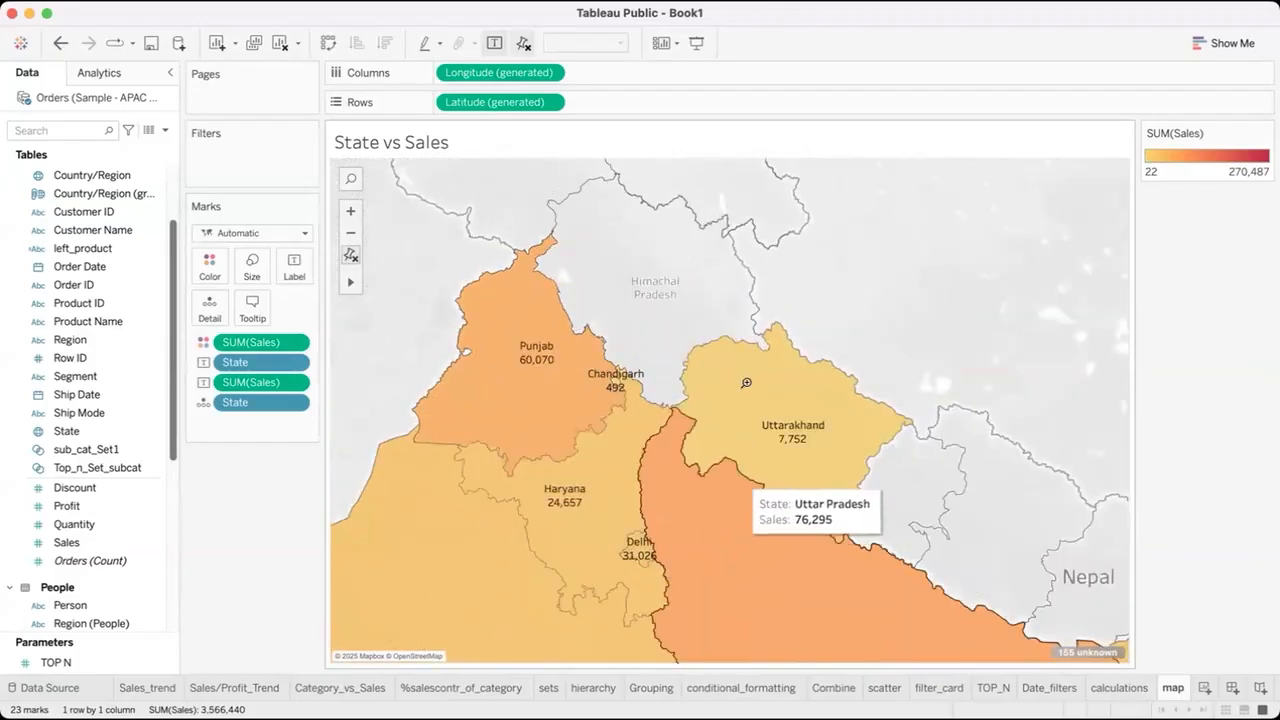
{"action": "scroll", "coordinate": [645, 417], "scroll_direction": "up", "scroll_amount": 2}
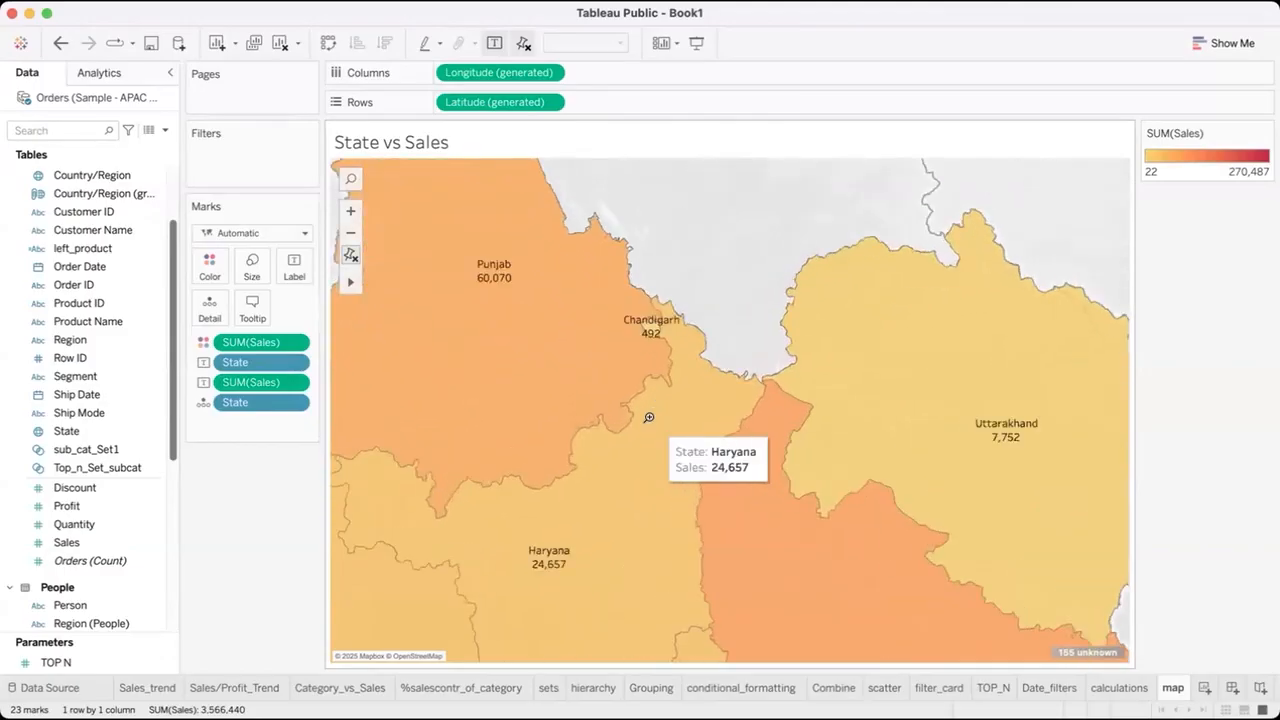
{"action": "scroll", "coordinate": [565, 542], "scroll_direction": "up", "scroll_amount": 2}
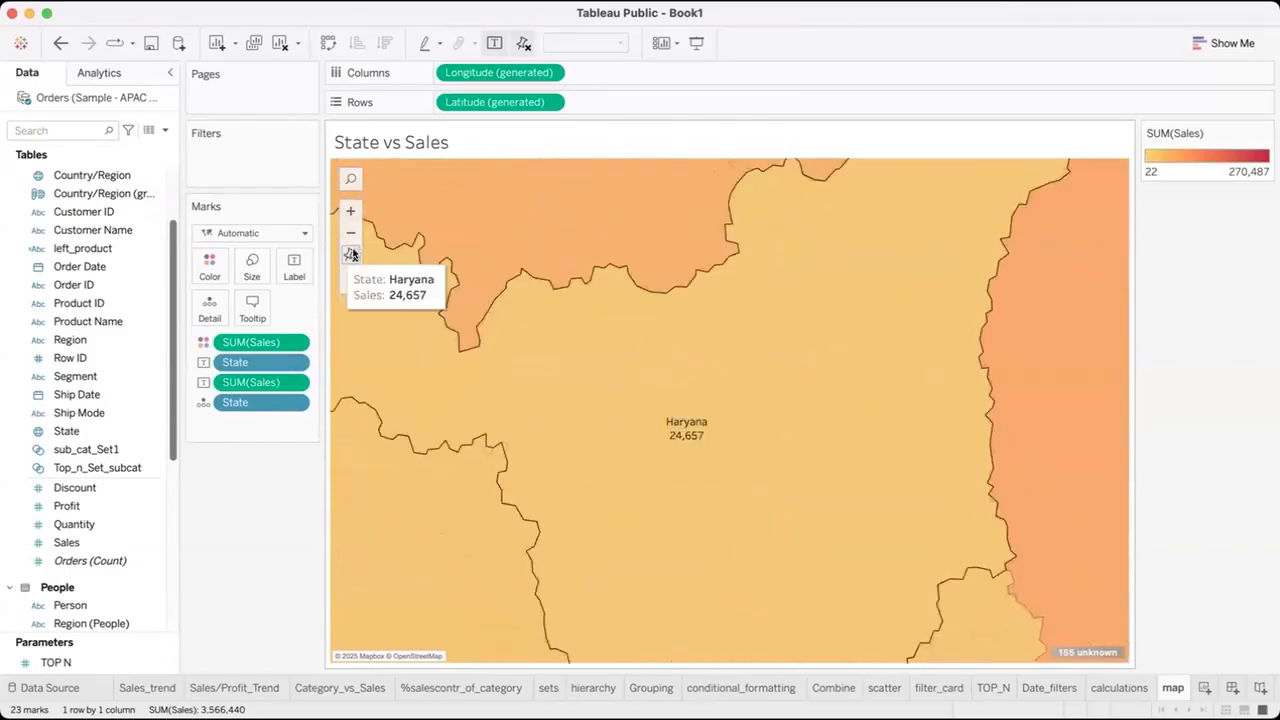
{"action": "left_click", "coordinate": [351, 256]}
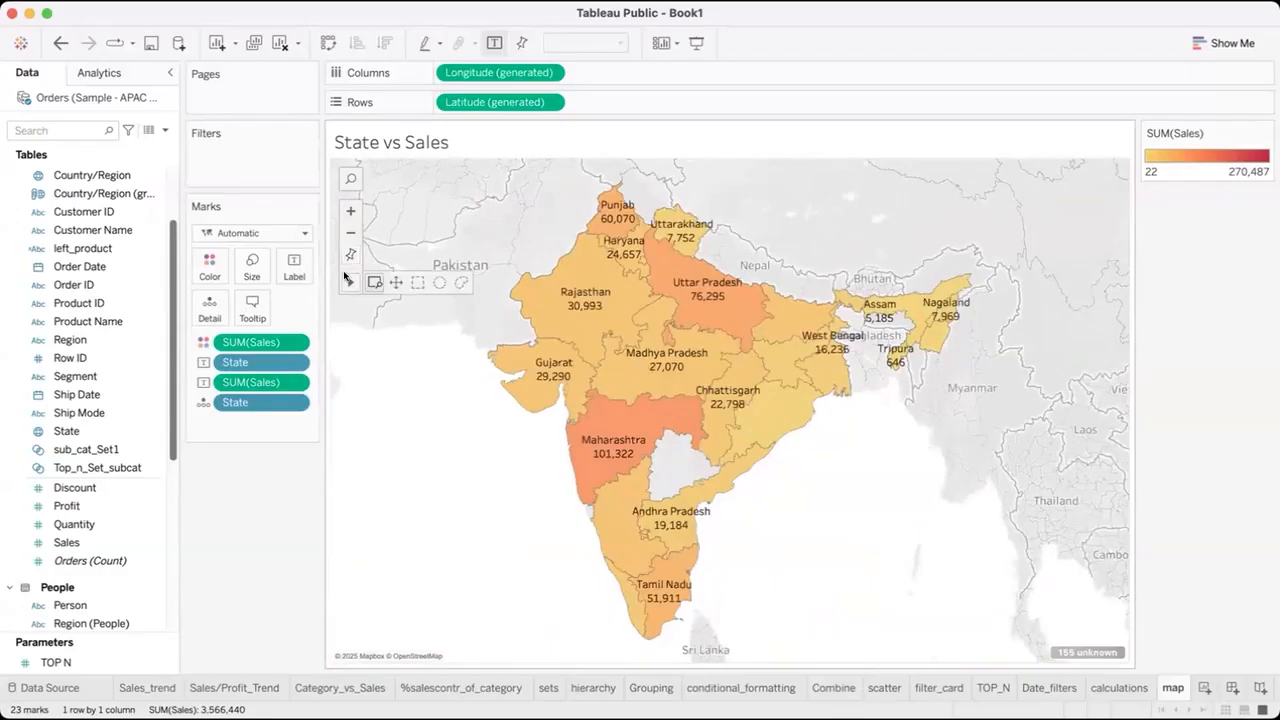
Use the Pan tool to move the map, examine eastern and central India at higher zoom, and reset the view.
{"action": "left_click", "coordinate": [395, 281]}
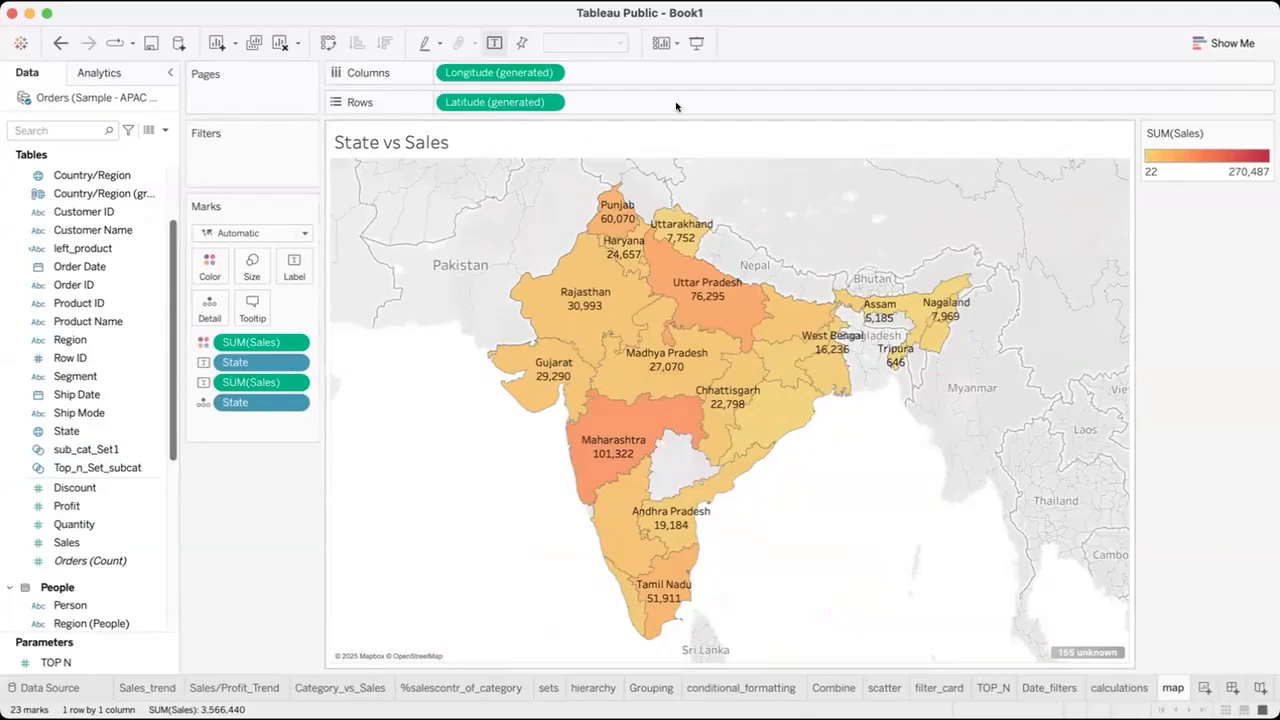
{"action": "mouse_move", "coordinate": [463, 240]}
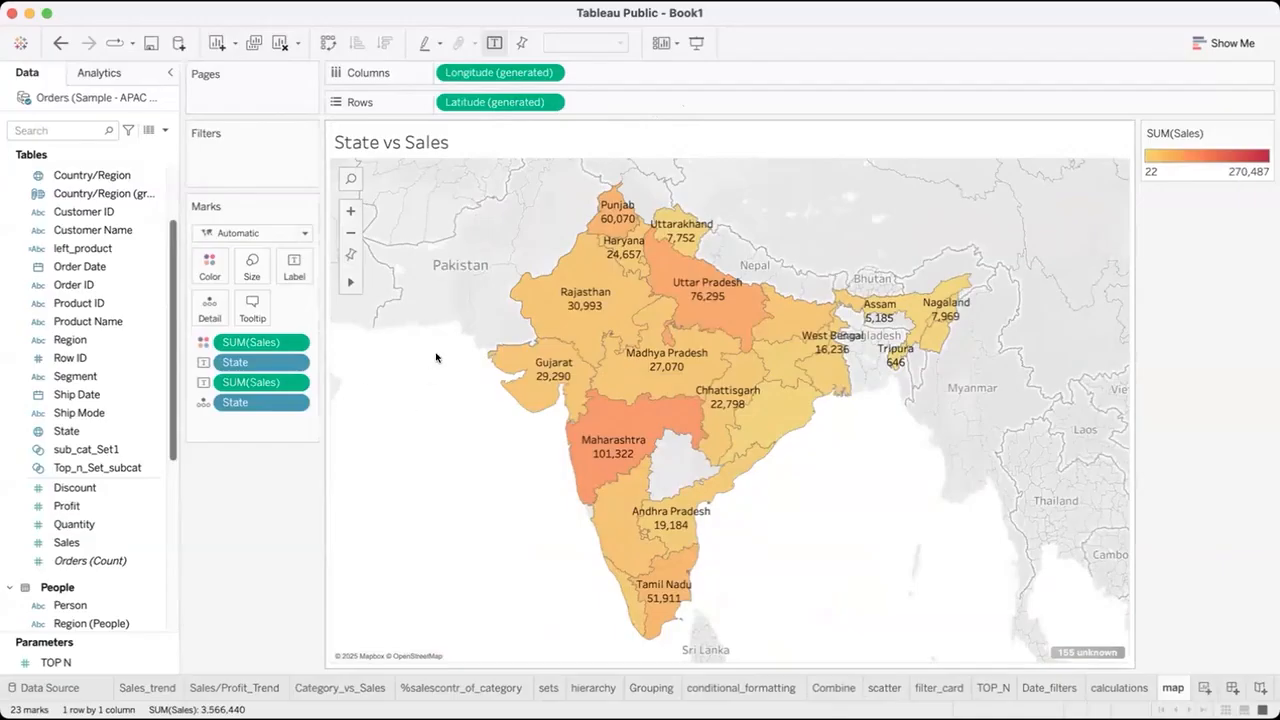
{"action": "mouse_move", "coordinate": [351, 281]}
{"action": "left_click", "coordinate": [395, 281]}
{"action": "left_click_drag", "start_coordinate": [683, 406], "coordinate": [563, 403]}
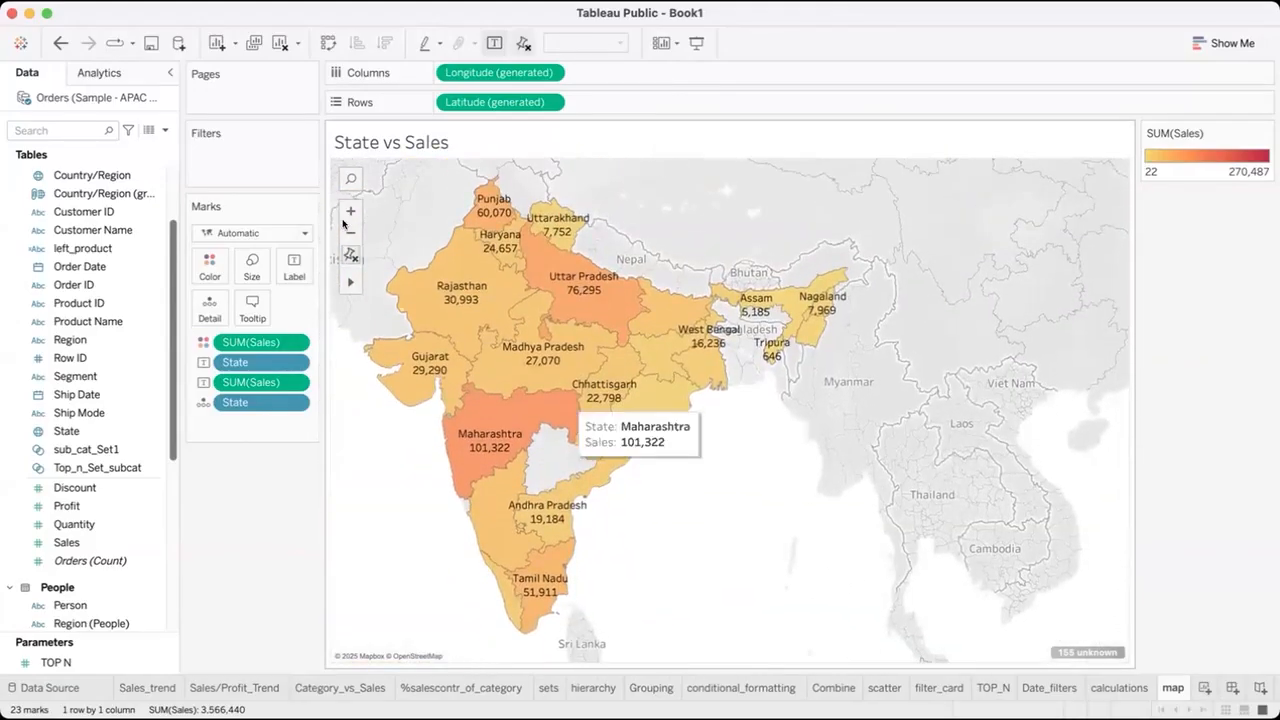
{"action": "left_click", "coordinate": [352, 211]}
{"action": "left_click", "coordinate": [352, 211]}
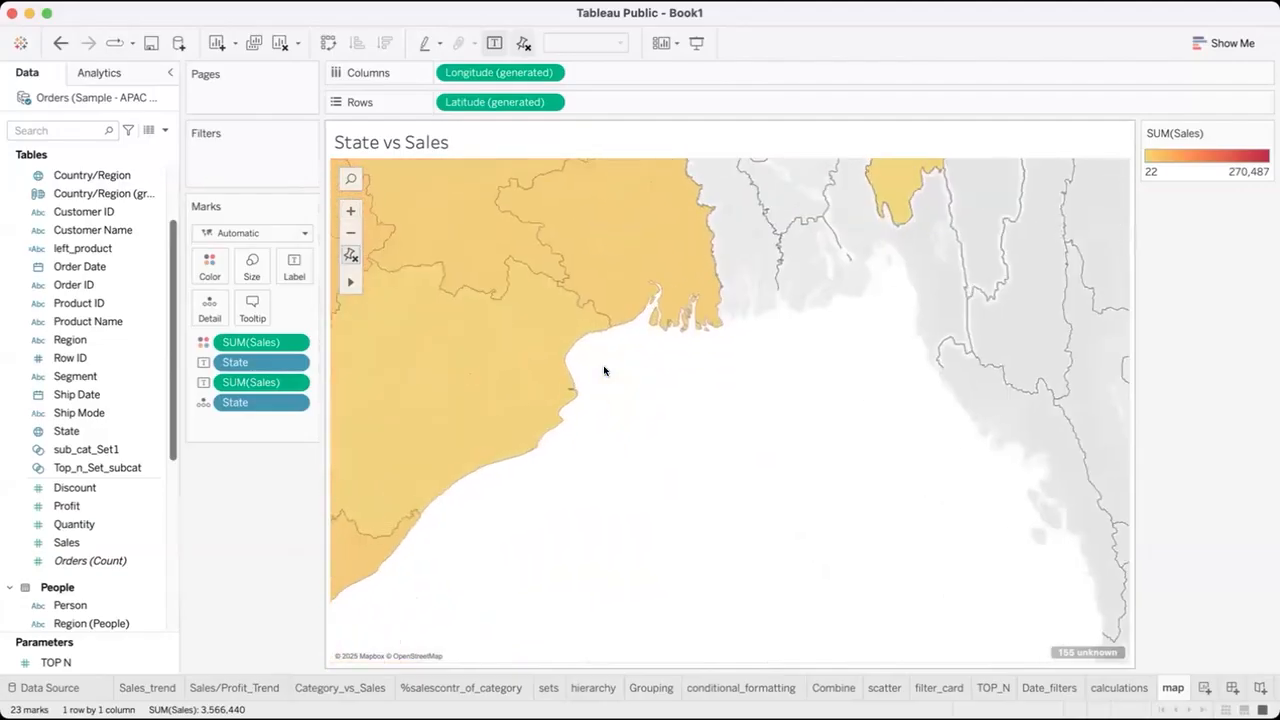
{"action": "left_click_drag", "start_coordinate": [604, 543], "coordinate": [875, 360]}
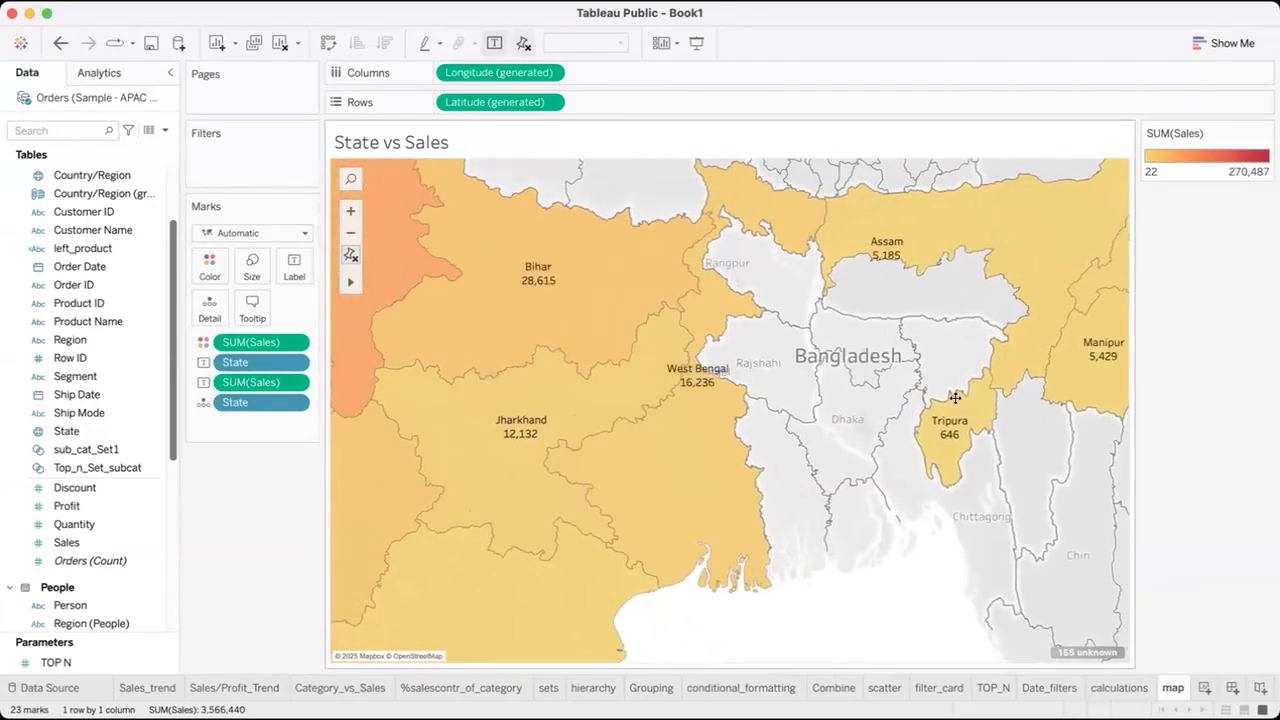
{"action": "left_click_drag", "start_coordinate": [955, 398], "coordinate": [1031, 337]}
{"action": "left_click_drag", "start_coordinate": [640, 351], "coordinate": [842, 351]}
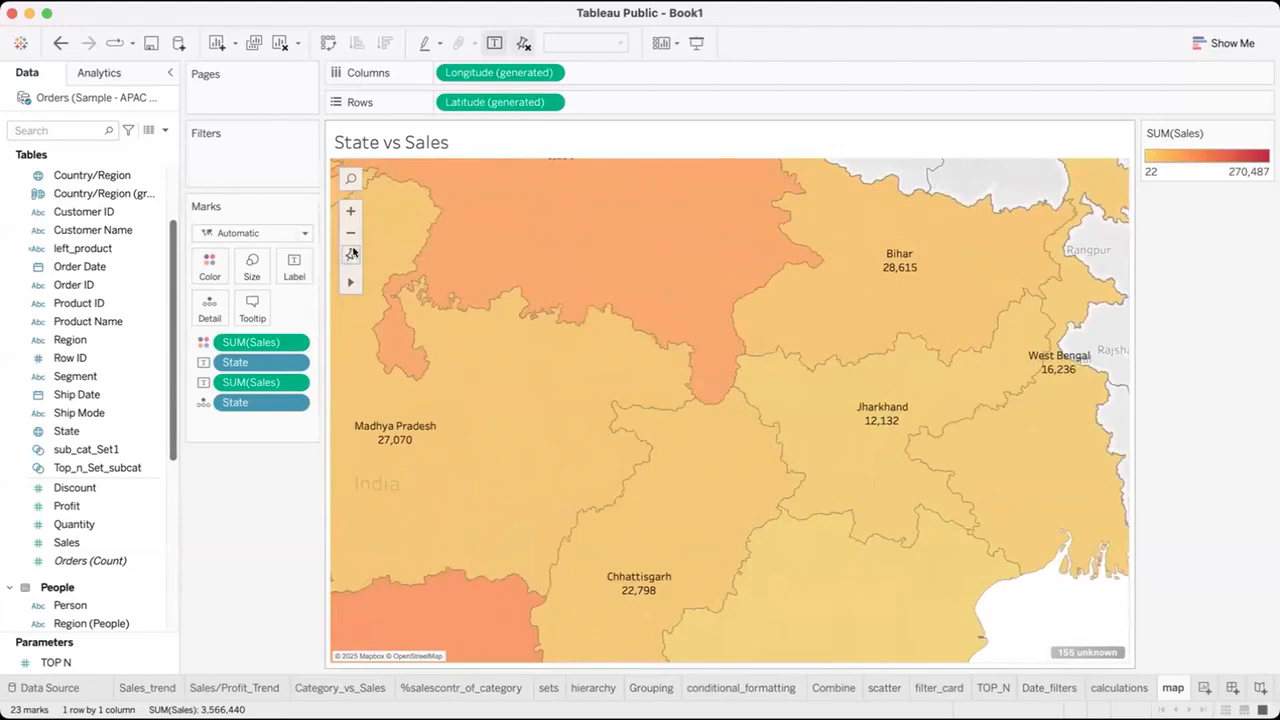
{"action": "left_click", "coordinate": [352, 253]}
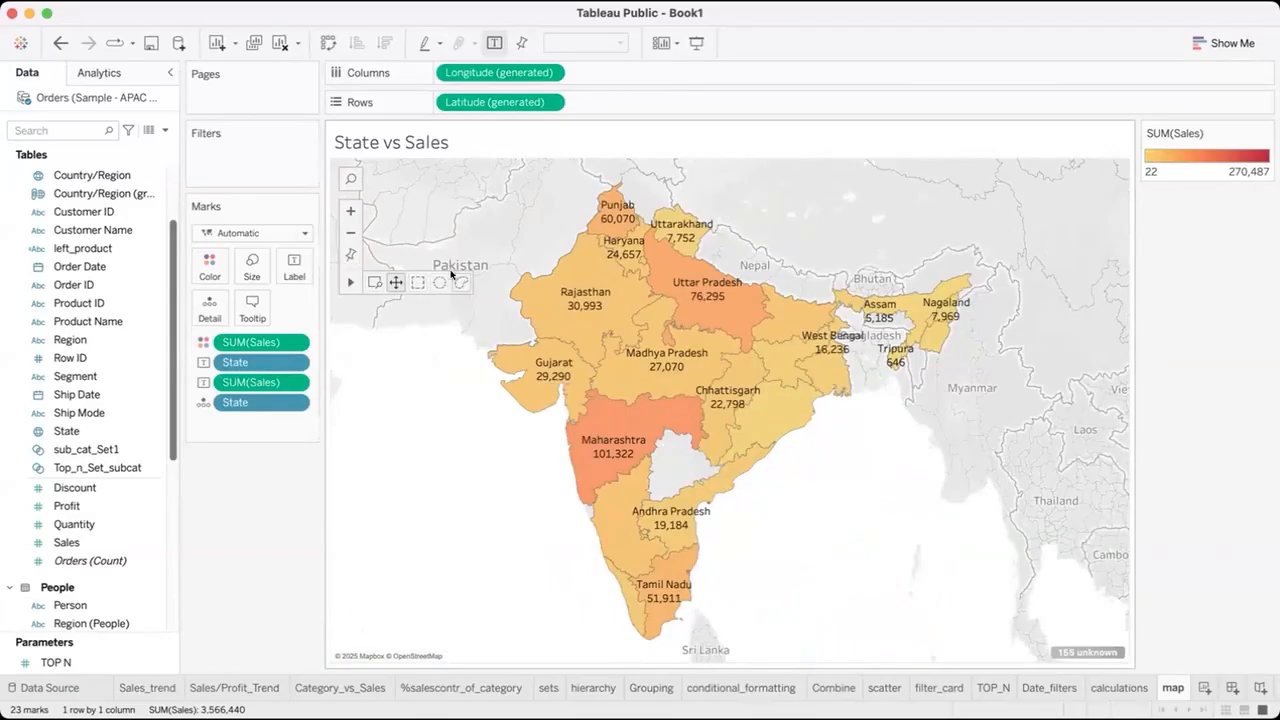
Select the southern states from Maharashtra down to Tamil Nadu with the rectangular selection tool, and clear the selection.
{"action": "left_click", "coordinate": [419, 282]}
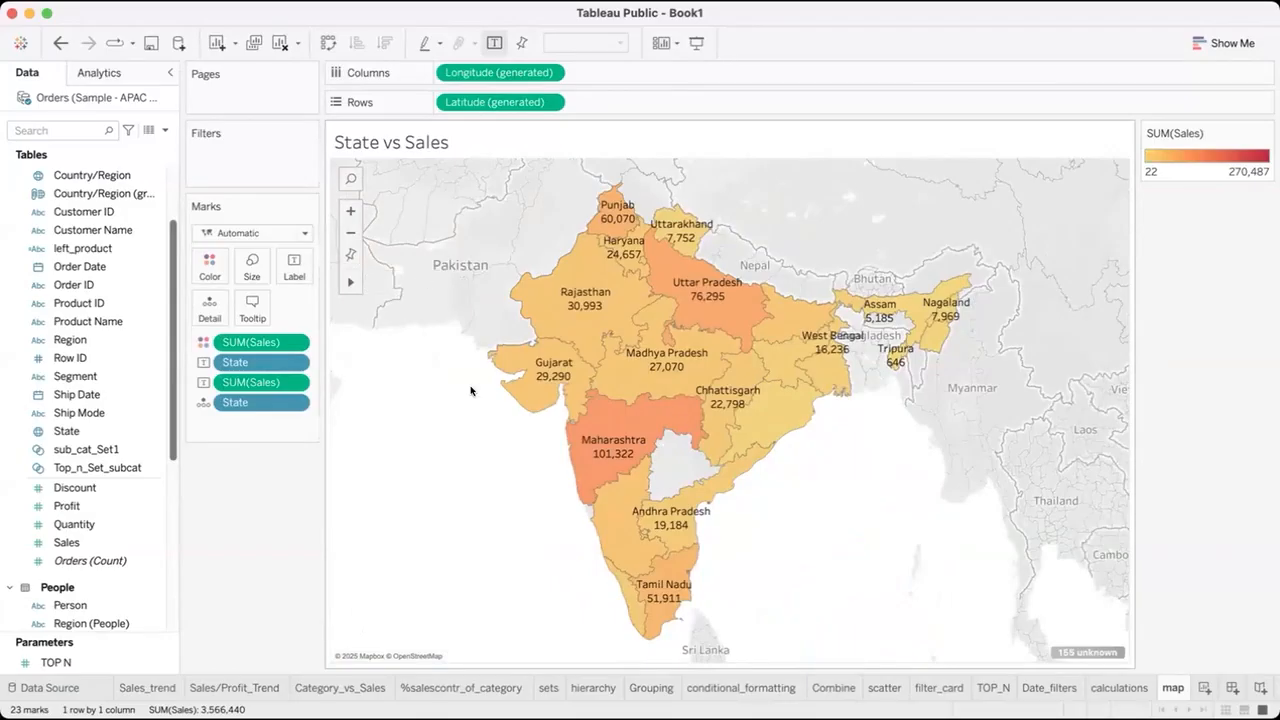
{"action": "left_click_drag", "start_coordinate": [522, 496], "coordinate": [866, 644]}
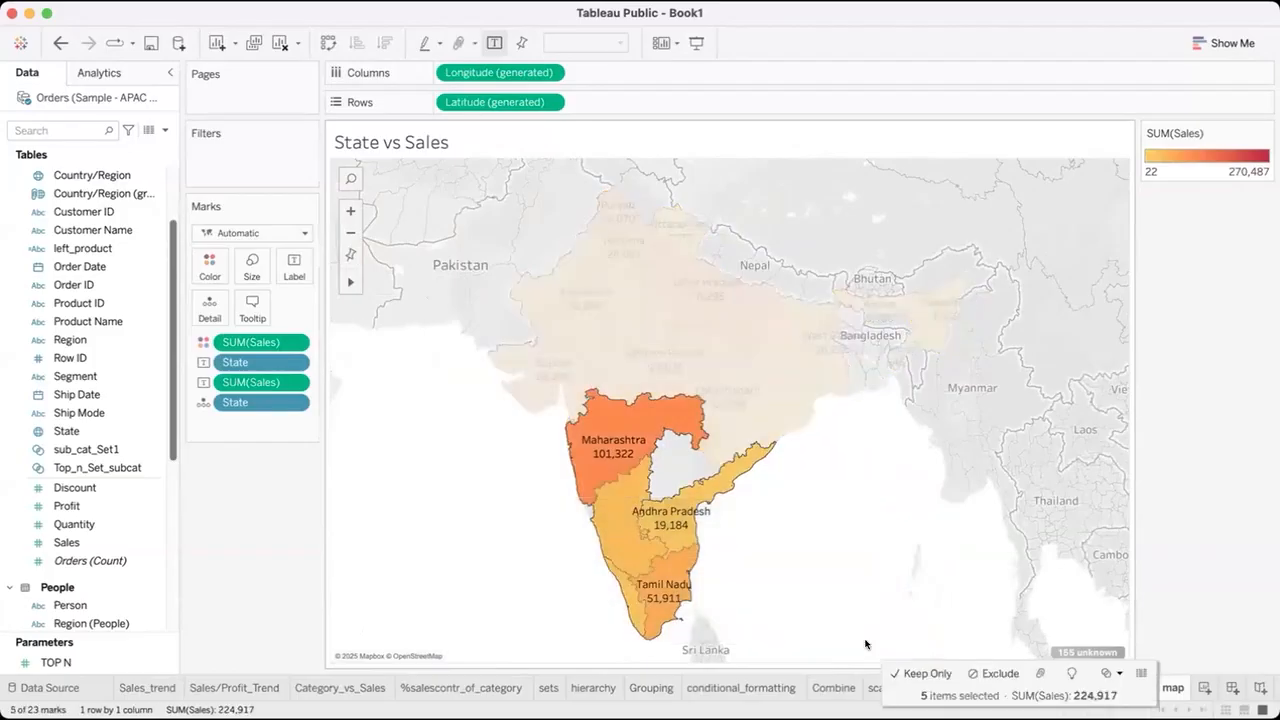
{"action": "left_click", "coordinate": [473, 443]}
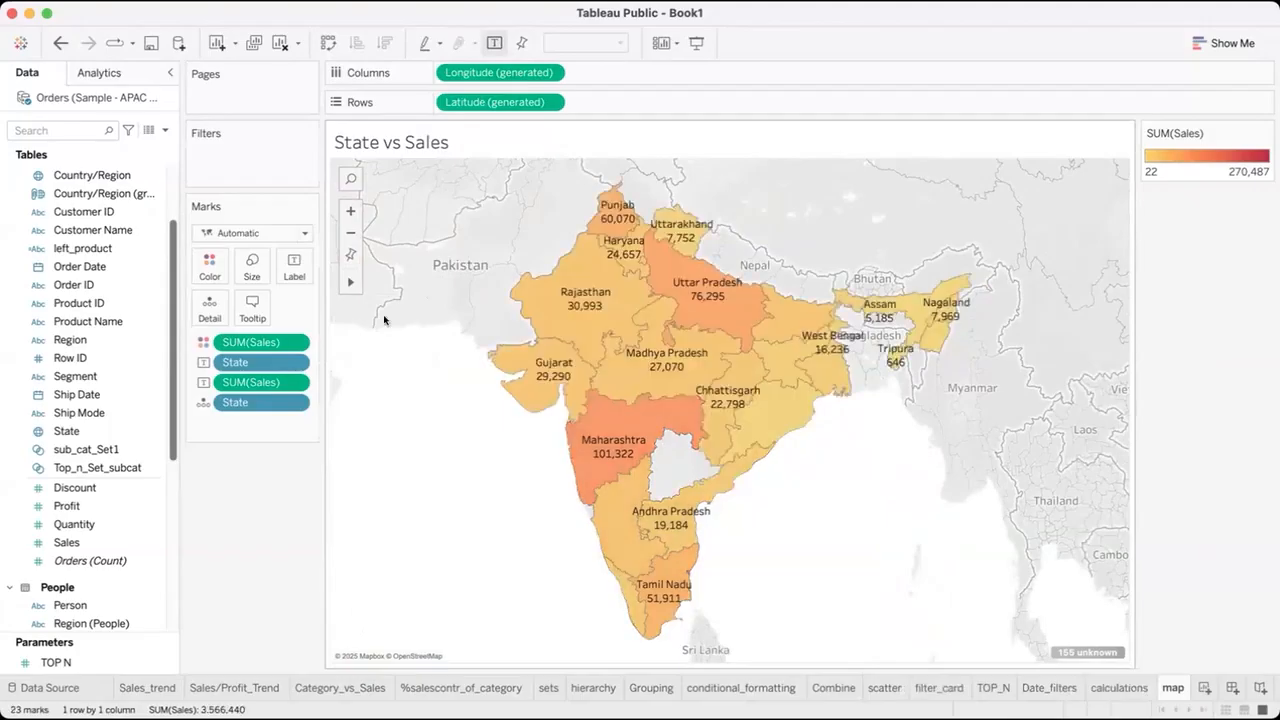
Select Gujarat, Maharashtra, Andhra Pradesh and the neighbouring southwestern states with the radial selection tool, and clear the selection.
{"action": "mouse_move", "coordinate": [351, 279]}
{"action": "left_click_drag", "start_coordinate": [498, 558], "coordinate": [388, 485]}
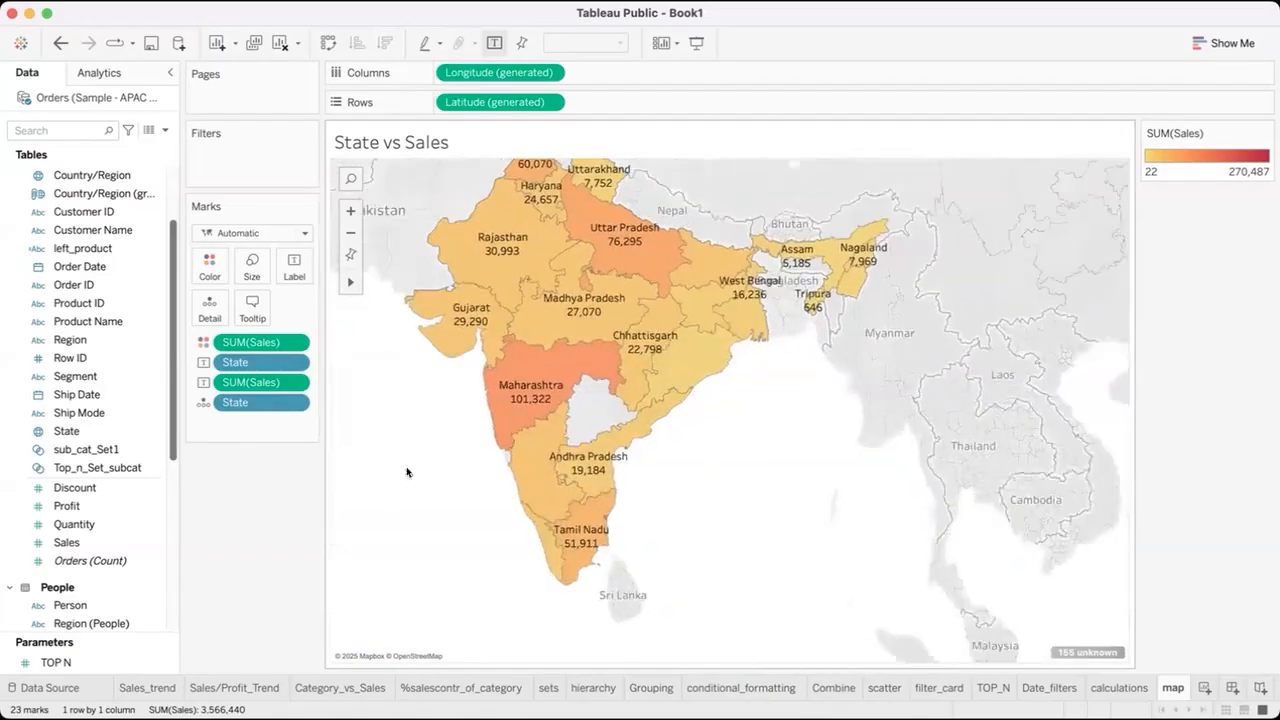
{"action": "left_click_drag", "start_coordinate": [463, 419], "coordinate": [538, 440]}
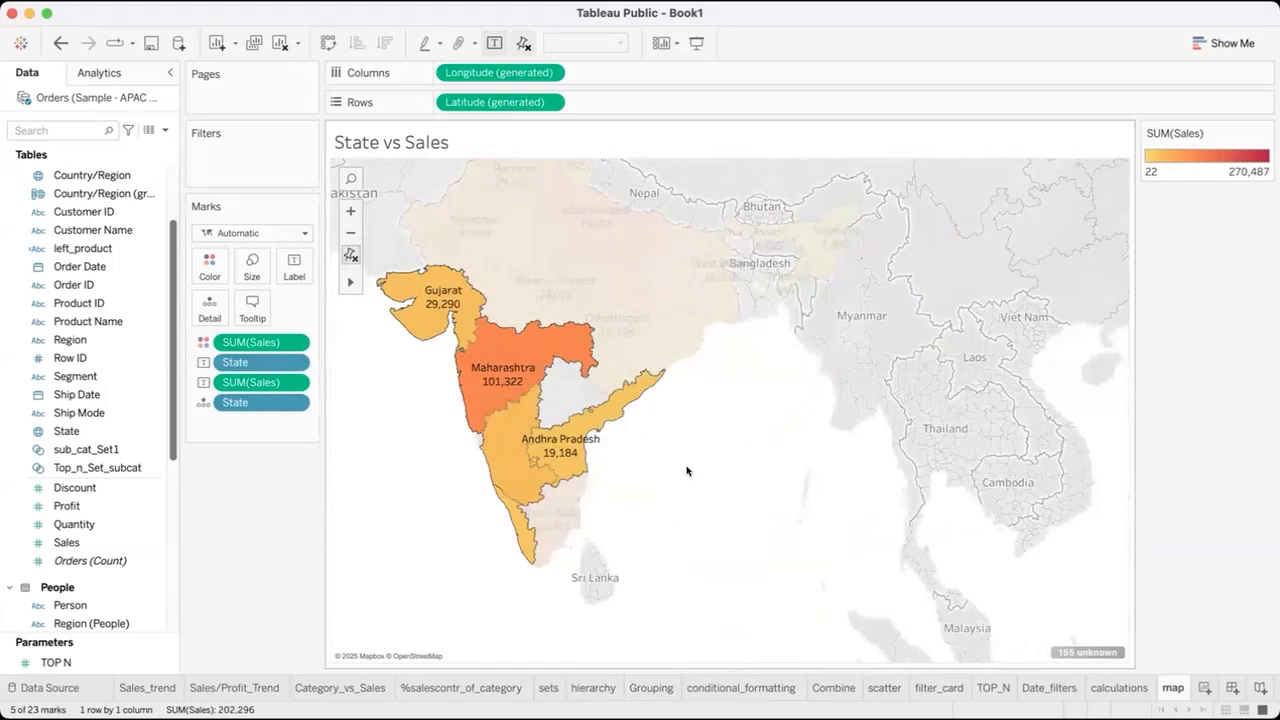
{"action": "left_click", "coordinate": [686, 471]}
Lasso the states from Maharashtra to Assam, lasso a smaller eastern group around West Bengal, clear the selection and reset the map.
{"action": "mouse_move", "coordinate": [351, 282]}
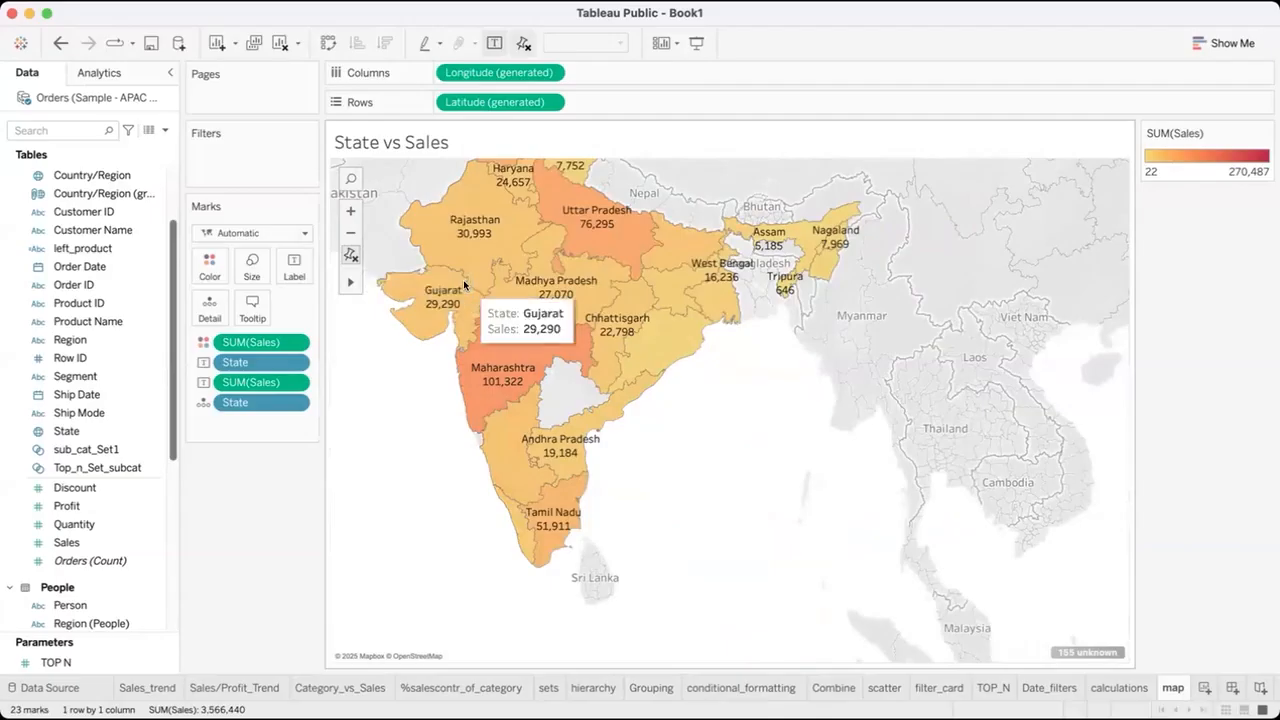
{"action": "mouse_move", "coordinate": [587, 341]}
{"action": "left_mouse_down"}
{"action": "mouse_move", "coordinate": [684, 359]}
{"action": "mouse_move", "coordinate": [785, 290]}
{"action": "mouse_move", "coordinate": [702, 222]}
{"action": "mouse_move", "coordinate": [615, 235]}
{"action": "mouse_move", "coordinate": [589, 343]}
{"action": "left_mouse_up"}
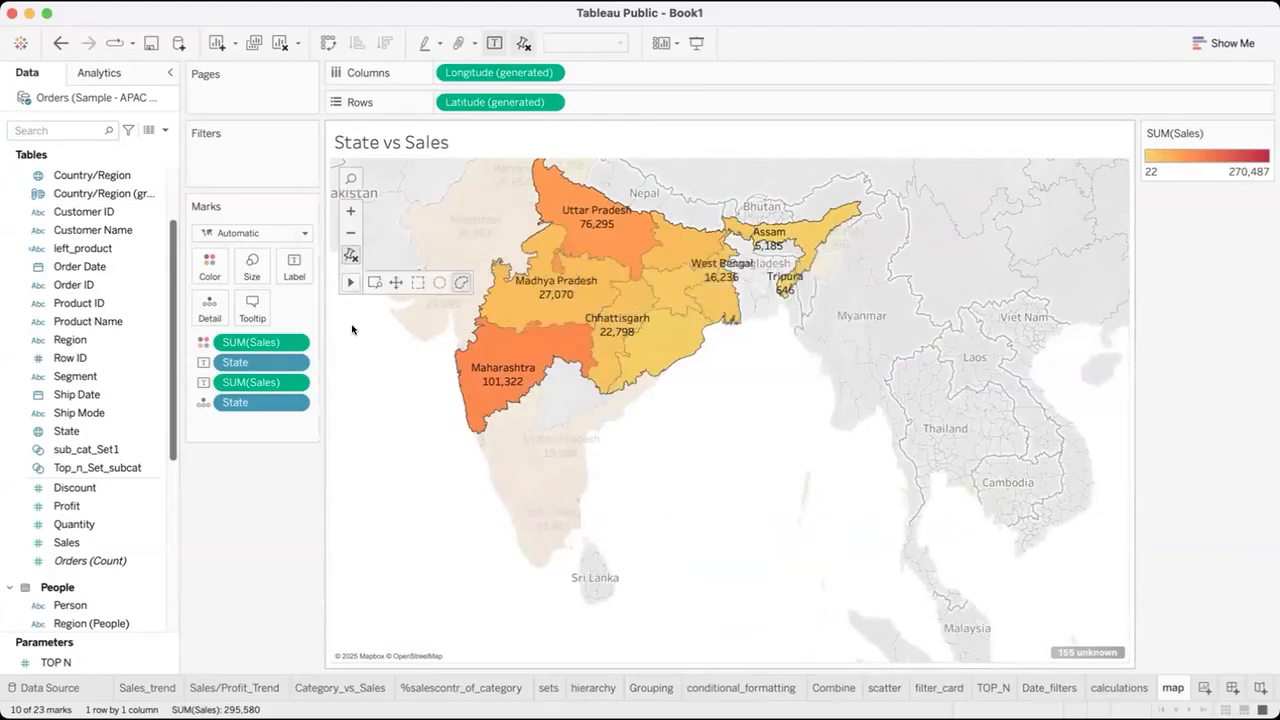
{"action": "left_click", "coordinate": [431, 354]}
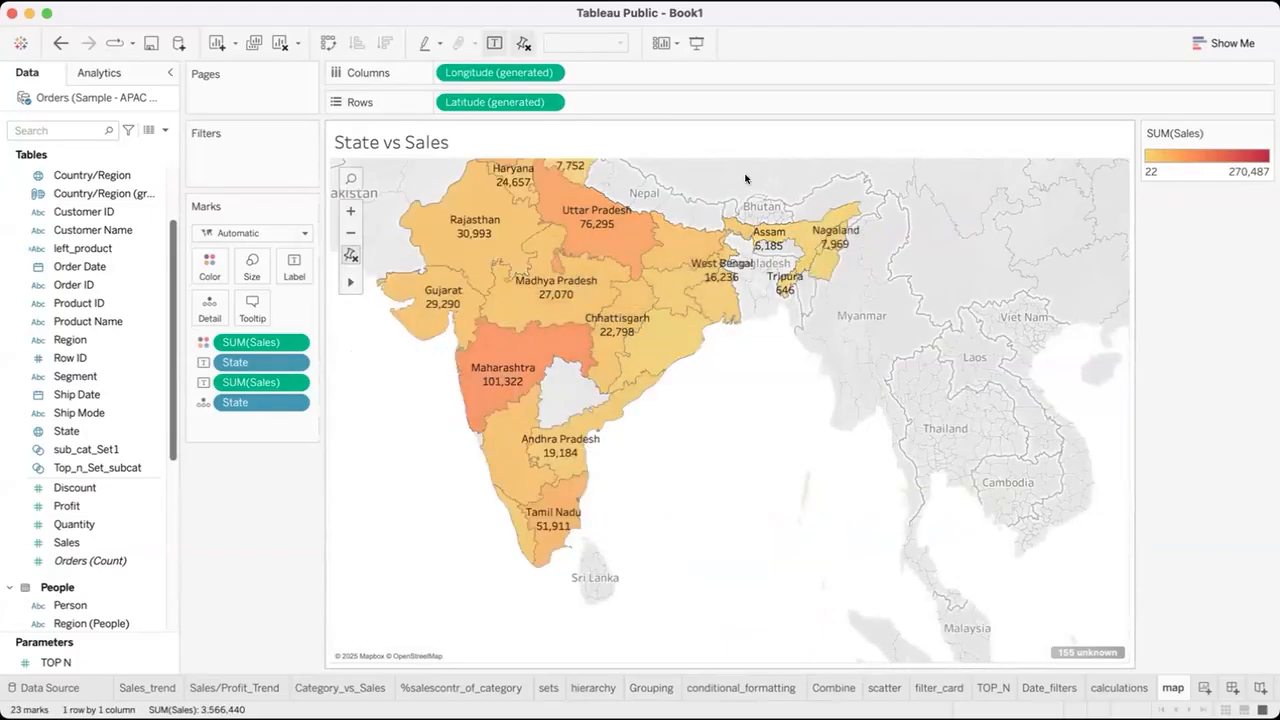
{"action": "mouse_move", "coordinate": [744, 179]}
{"action": "left_mouse_down"}
{"action": "mouse_move", "coordinate": [874, 209]}
{"action": "mouse_move", "coordinate": [878, 247]}
{"action": "mouse_move", "coordinate": [793, 314]}
{"action": "mouse_move", "coordinate": [730, 272]}
{"action": "mouse_move", "coordinate": [727, 203]}
{"action": "left_mouse_up"}
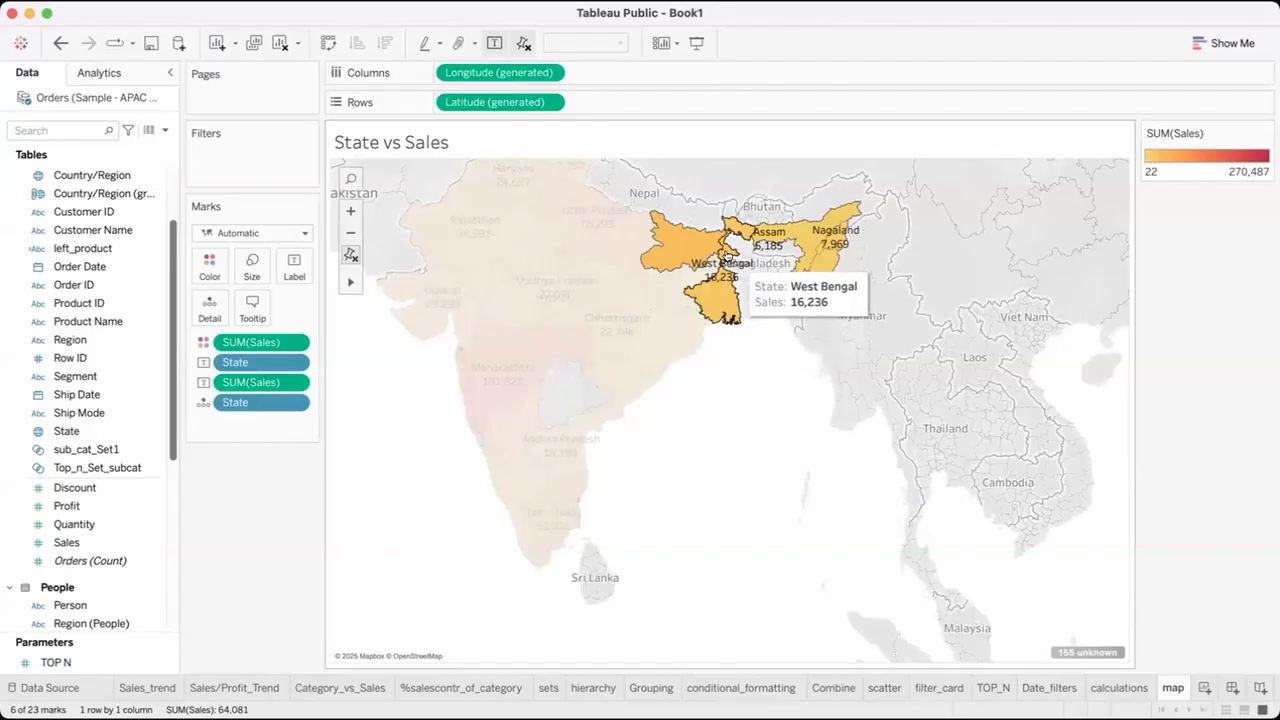
{"action": "left_click", "coordinate": [750, 419]}
{"action": "left_click", "coordinate": [350, 254]}
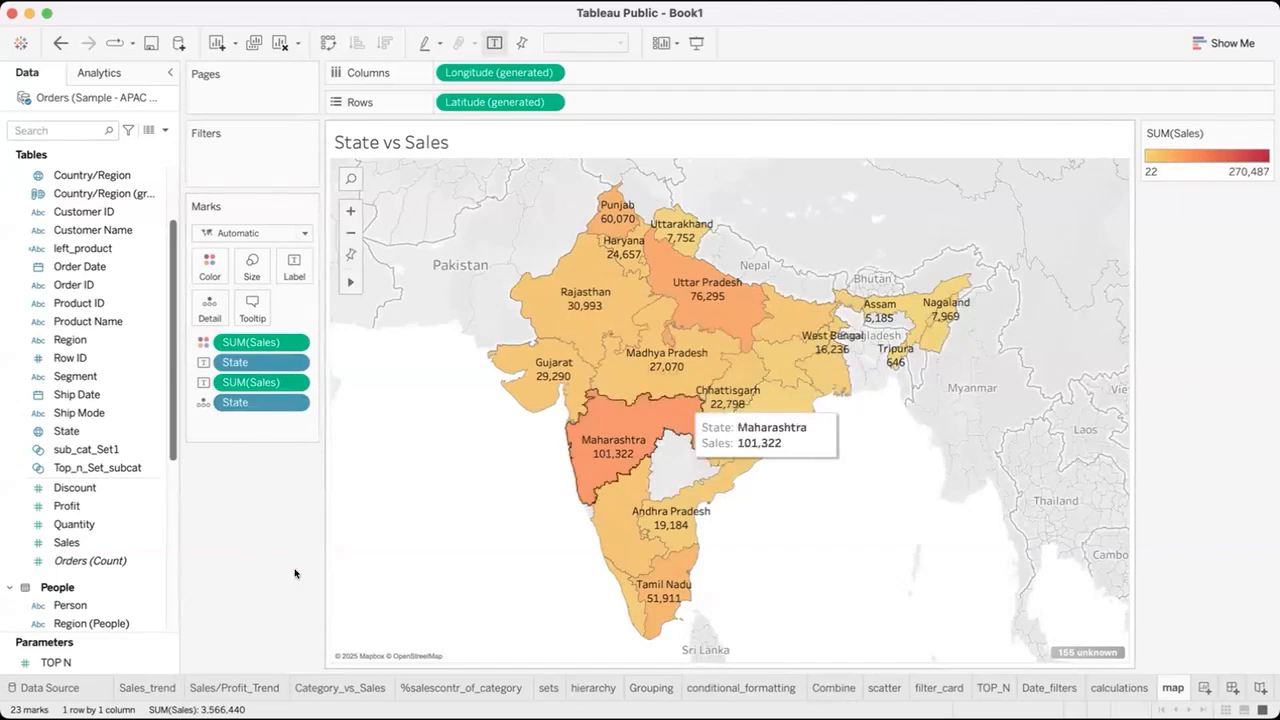
Lasso Maharashtra, Chhattisgarh, Andhra Pradesh and the adjoining eastern coastal state, and clear the selection.
{"action": "left_click_drag", "start_coordinate": [868, 418], "coordinate": [555, 443]}
{"action": "left_click", "coordinate": [497, 447]}
{"action": "left_click_drag", "start_coordinate": [967, 464], "coordinate": [943, 463]}
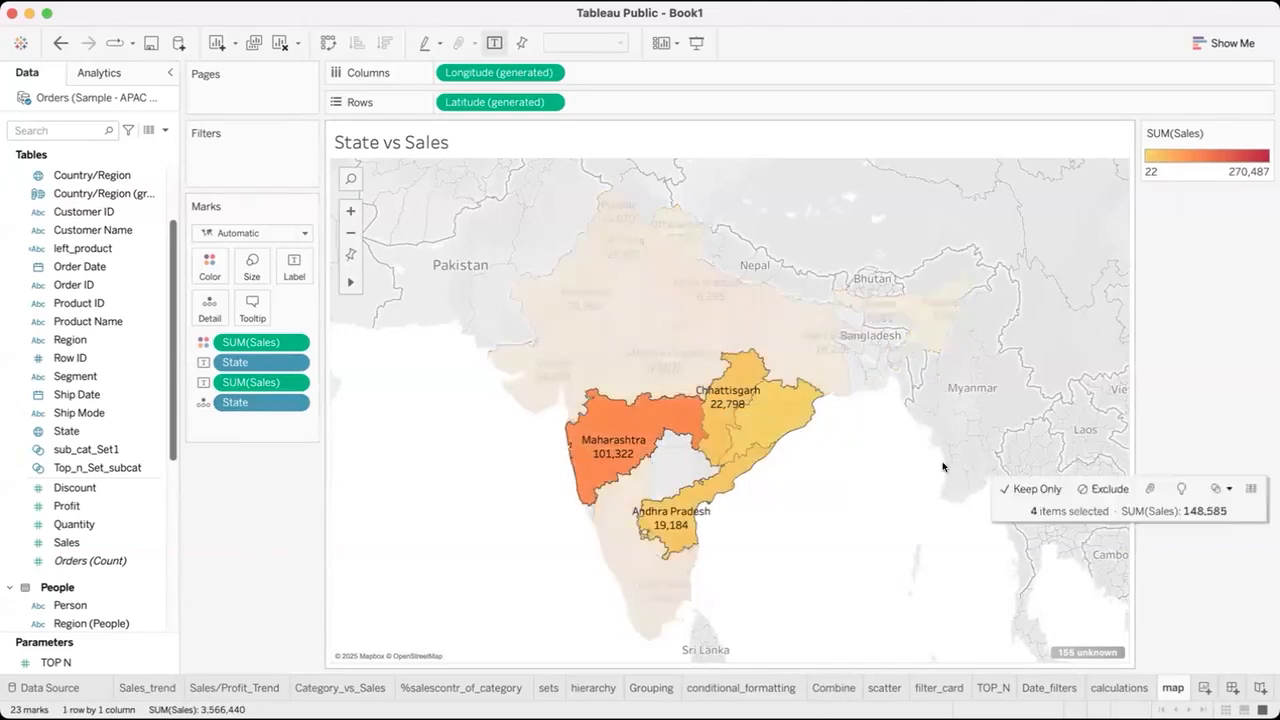
{"action": "left_click", "coordinate": [863, 457]}
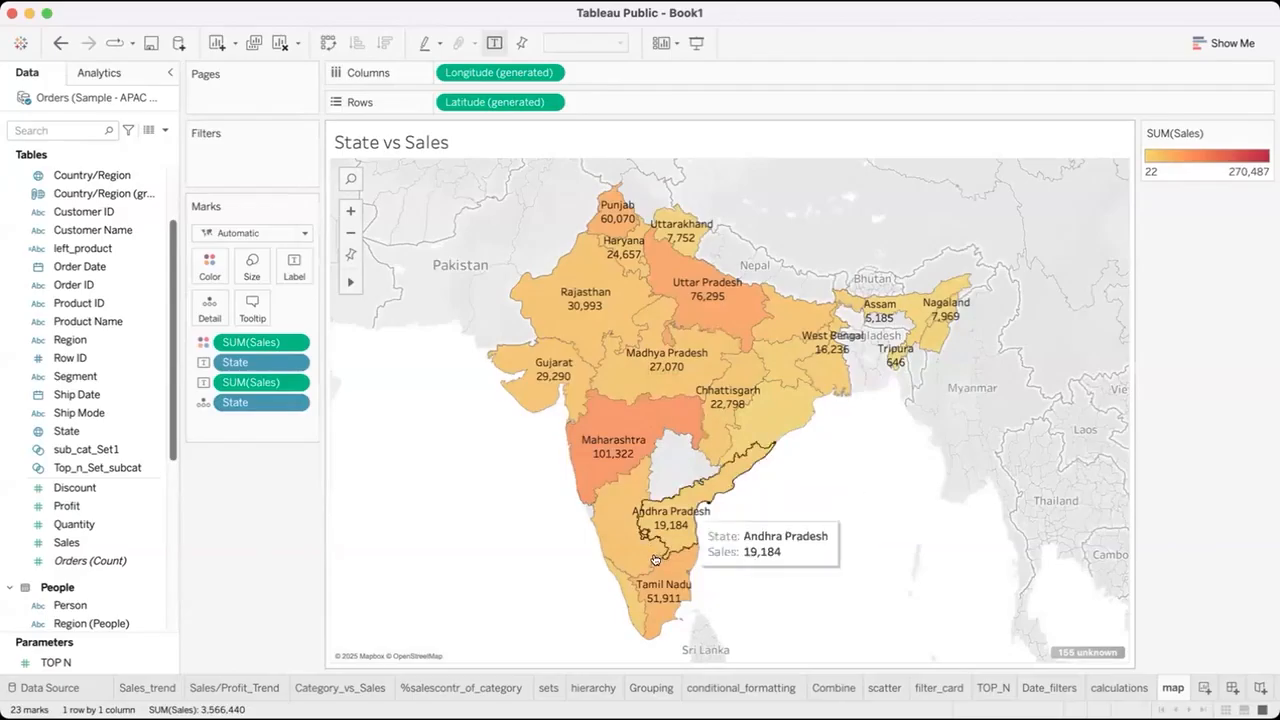
Pan the map in several directions around India with the Pan tool at the default zoom level.
{"action": "mouse_move", "coordinate": [350, 279]}
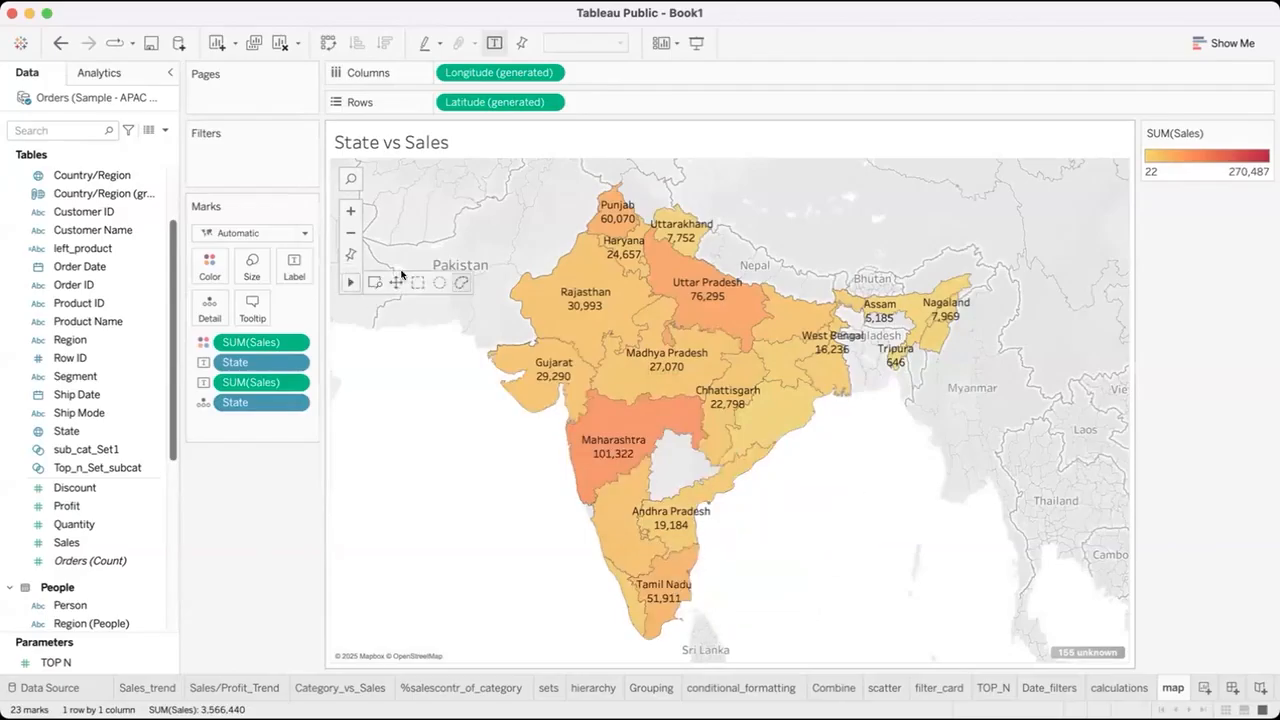
{"action": "left_click", "coordinate": [396, 282]}
{"action": "left_click_drag", "start_coordinate": [576, 340], "coordinate": [308, 363]}
{"action": "left_click_drag", "start_coordinate": [560, 194], "coordinate": [929, 248]}
{"action": "left_click_drag", "start_coordinate": [575, 450], "coordinate": [583, 426]}
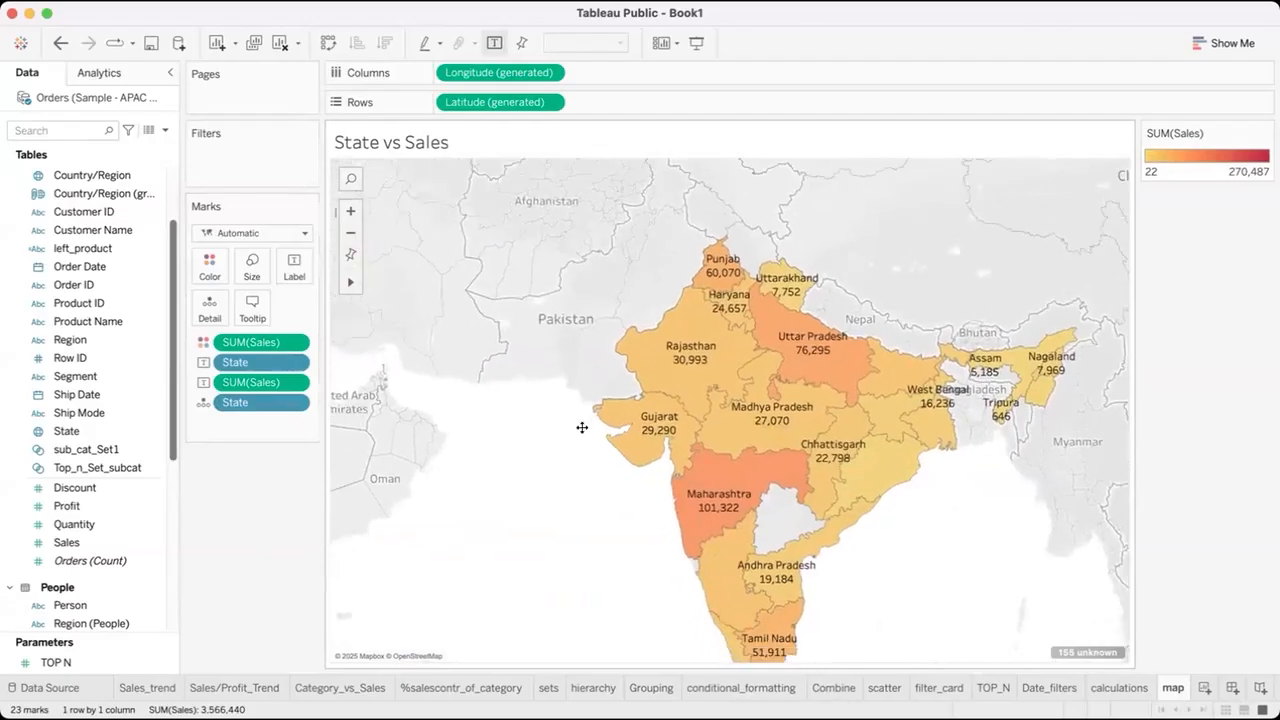
{"action": "left_click_drag", "start_coordinate": [700, 514], "coordinate": [617, 360]}
{"action": "left_click_drag", "start_coordinate": [523, 165], "coordinate": [412, 301]}
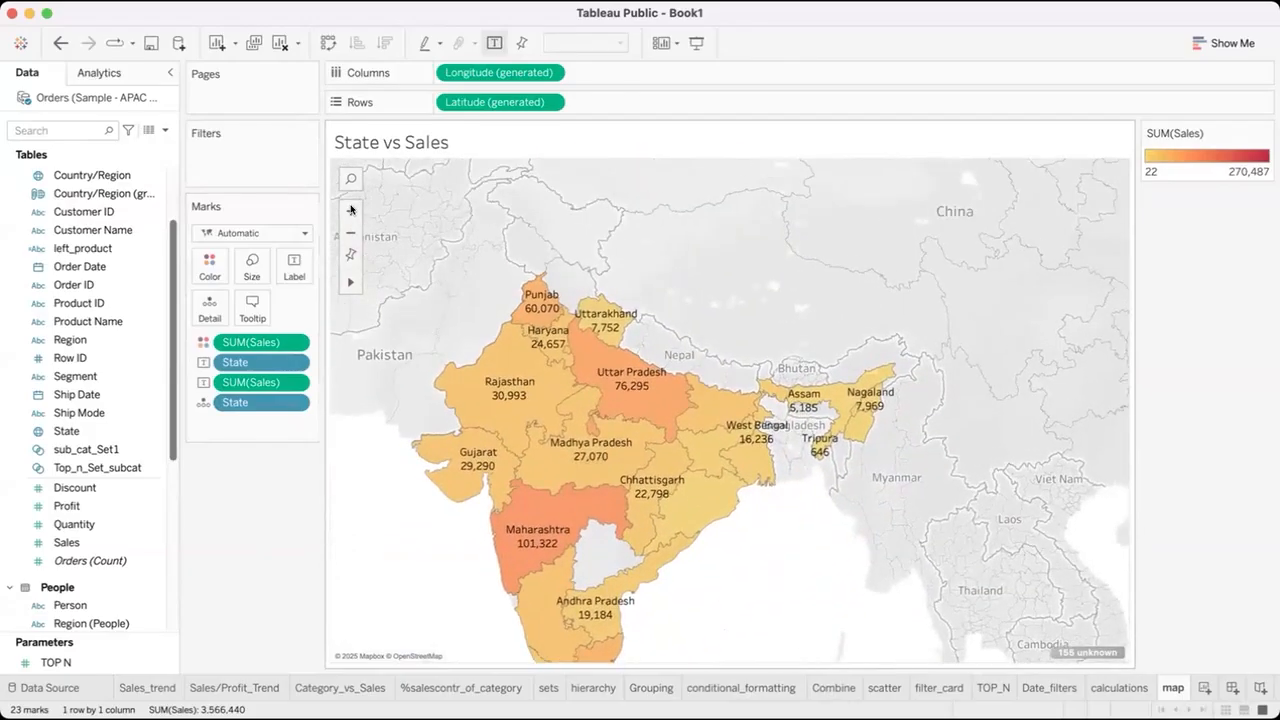
Zoom in, pan across northern and northeastern India, and restore the default map extent.
{"action": "left_click", "coordinate": [351, 211]}
{"action": "left_click_drag", "start_coordinate": [690, 323], "coordinate": [640, 523]}
{"action": "left_click_drag", "start_coordinate": [543, 392], "coordinate": [665, 400]}
{"action": "left_click_drag", "start_coordinate": [532, 554], "coordinate": [566, 456]}
{"action": "left_click_drag", "start_coordinate": [660, 368], "coordinate": [583, 454]}
{"action": "left_click_drag", "start_coordinate": [528, 311], "coordinate": [460, 332]}
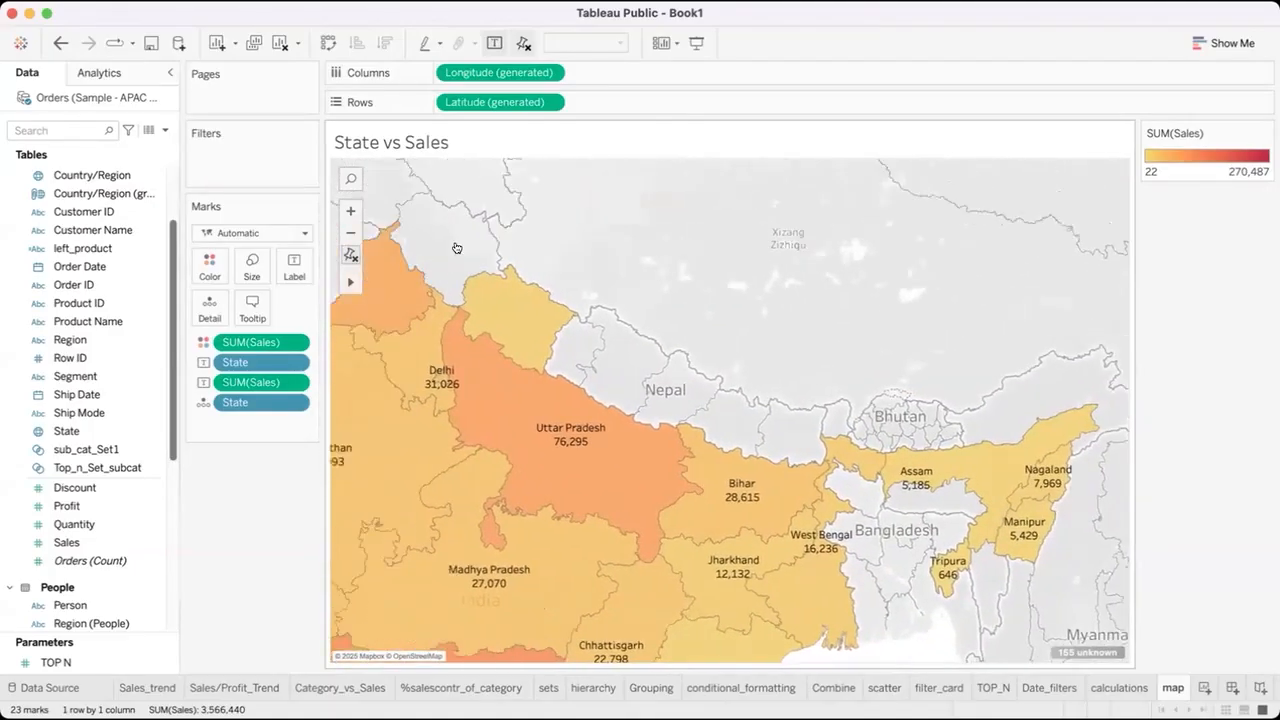
{"action": "left_click_drag", "start_coordinate": [457, 249], "coordinate": [591, 228]}
{"action": "left_click_drag", "start_coordinate": [475, 258], "coordinate": [351, 250]}
{"action": "left_click", "coordinate": [351, 253]}
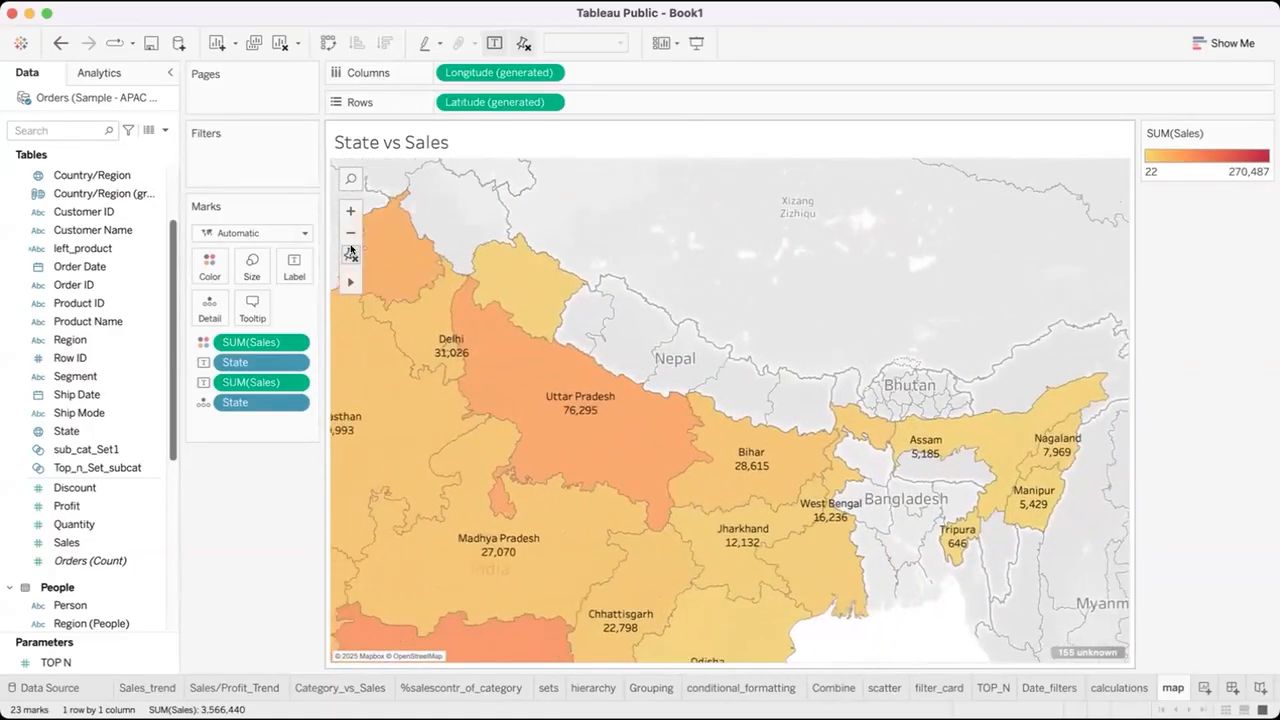
Zoom into the Arabian Sea area between Oman and Gujarat, and reset the map to its default extent.
{"action": "mouse_move", "coordinate": [350, 285]}
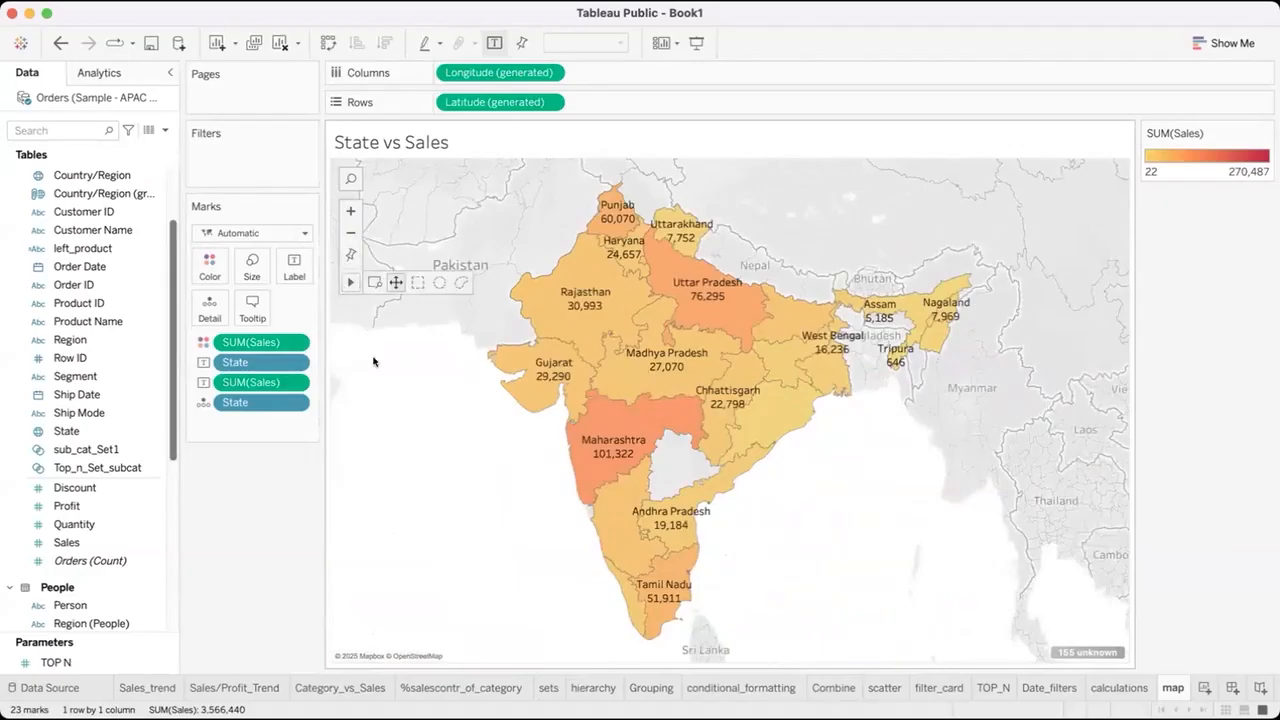
{"action": "scroll", "coordinate": [423, 388], "scroll_direction": "up", "scroll_amount": 3}
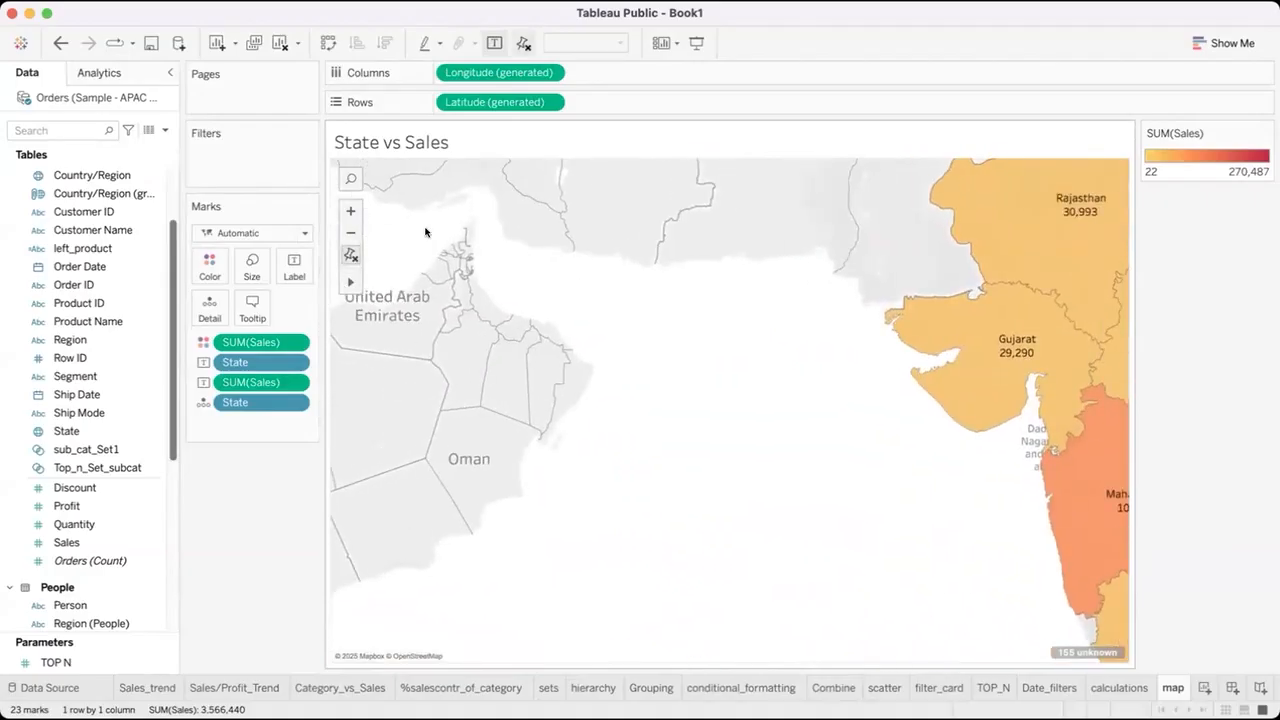
{"action": "left_click", "coordinate": [351, 253]}
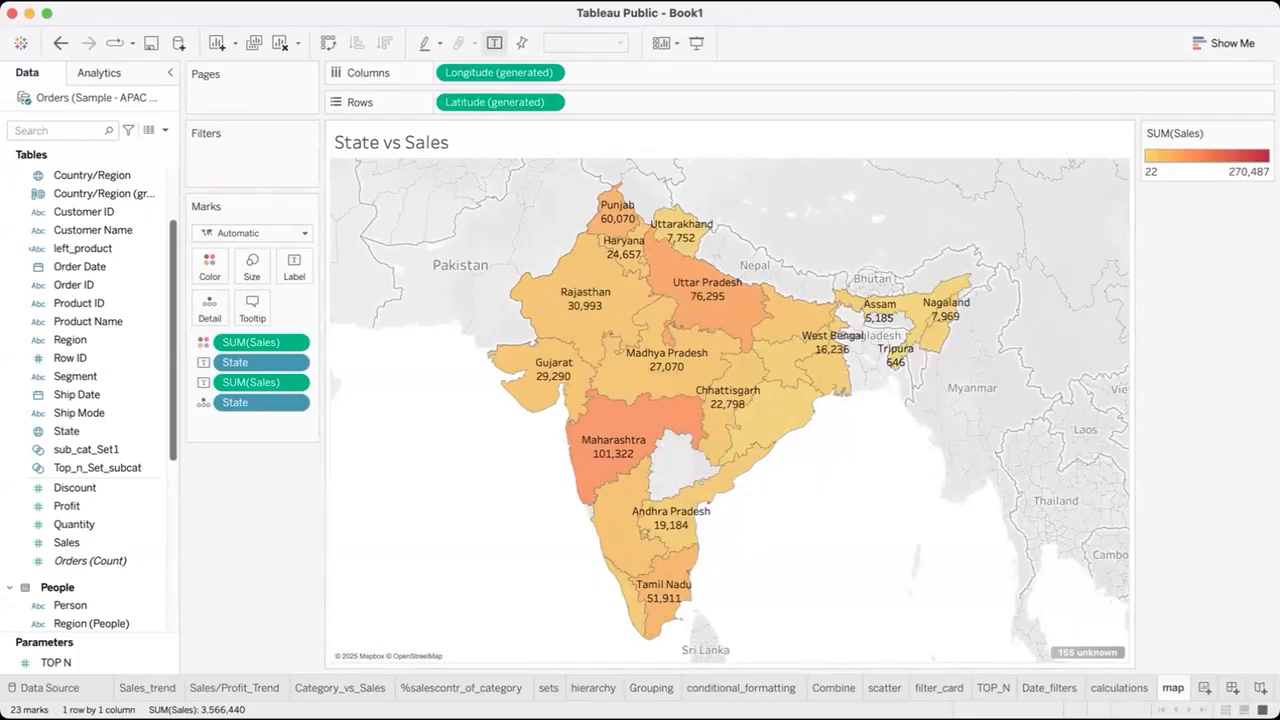
Open the Map Options for the State vs Sales map and close them.
{"action": "left_click", "coordinate": [525, 1]}
{"action": "left_click", "coordinate": [525, 1]}
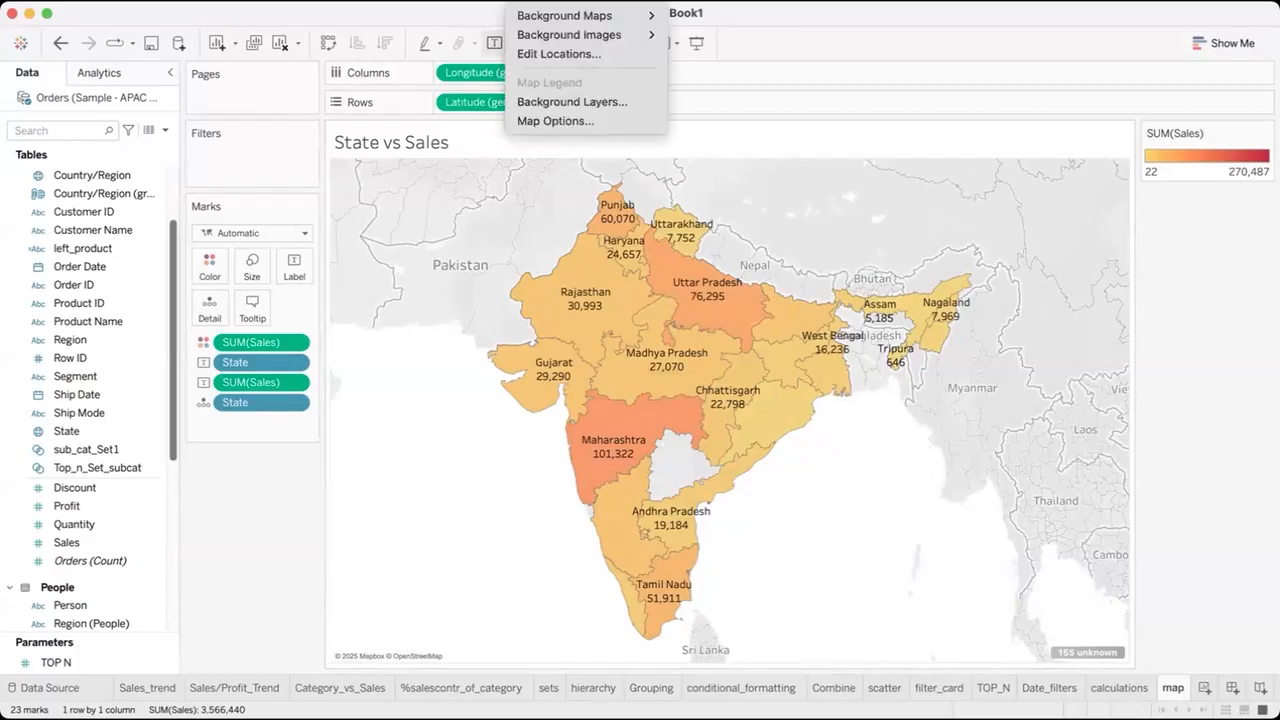
{"action": "left_click", "coordinate": [559, 120]}
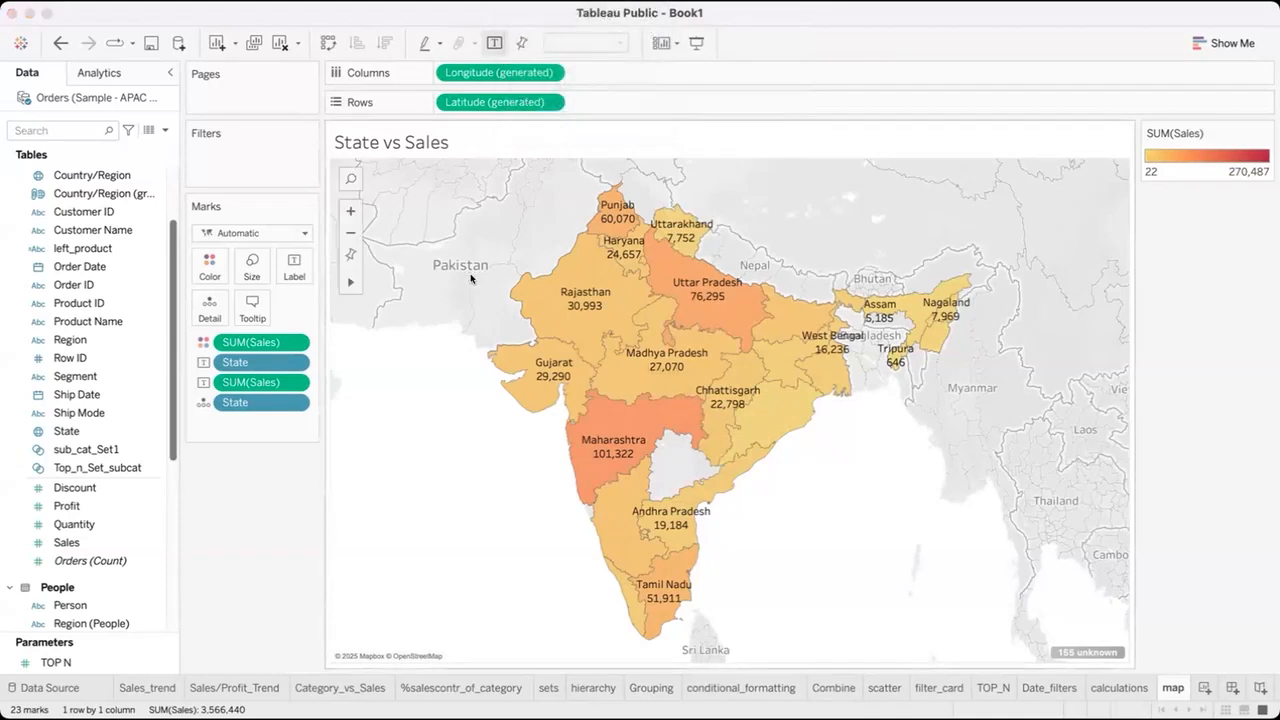
{"action": "left_click", "coordinate": [466, 112]}
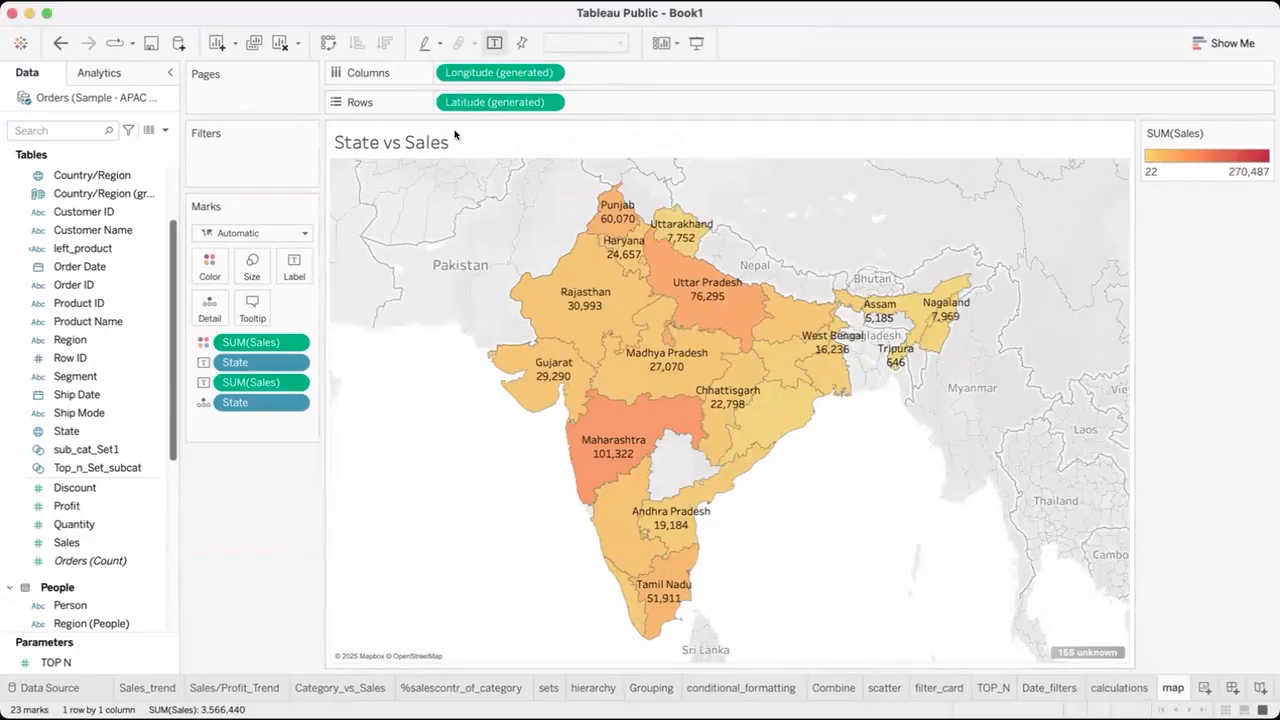
Reopen the Map Options, look at the choices for the map scale units, and close the options.
{"action": "left_click", "coordinate": [532, 6]}
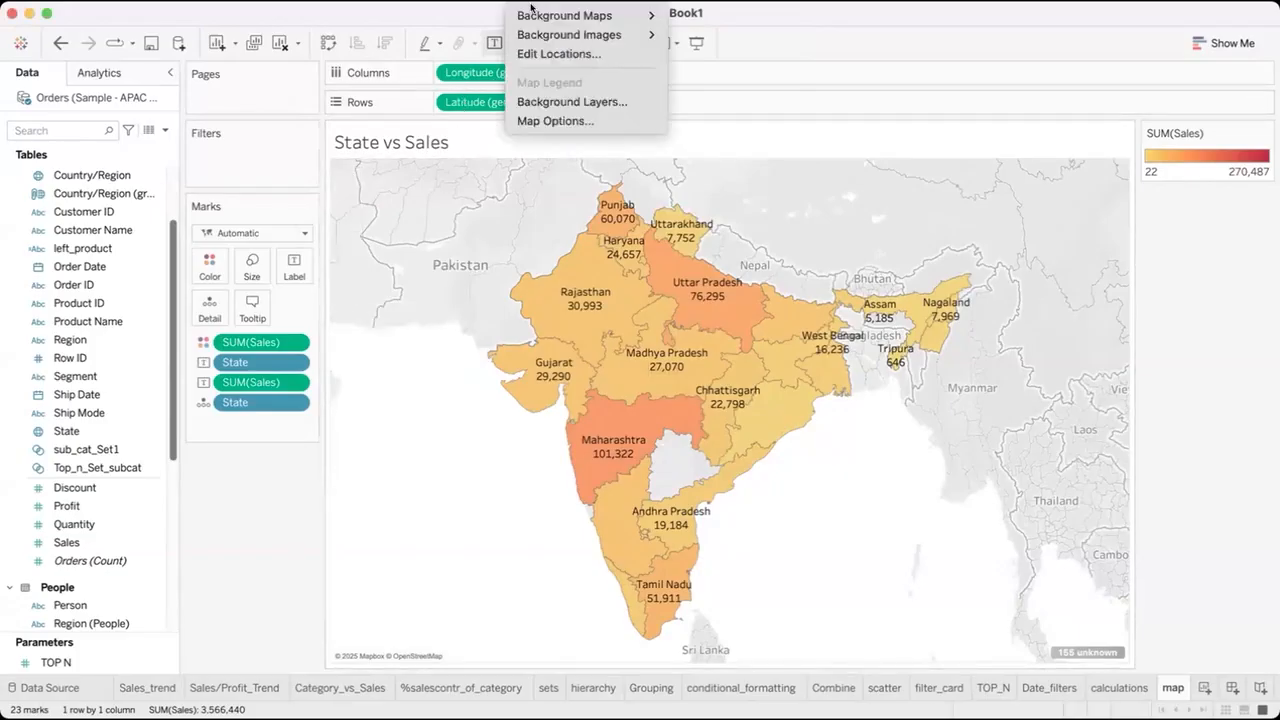
{"action": "left_click", "coordinate": [537, 122]}
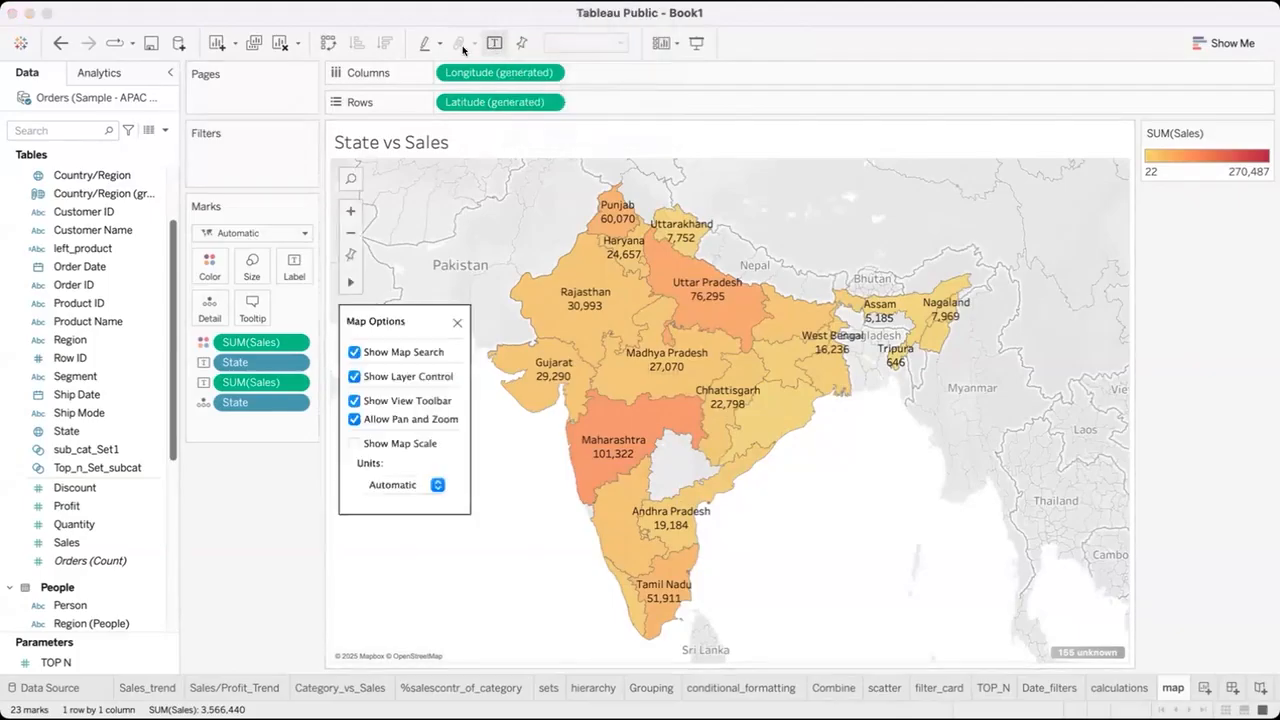
{"action": "left_click", "coordinate": [379, 130]}
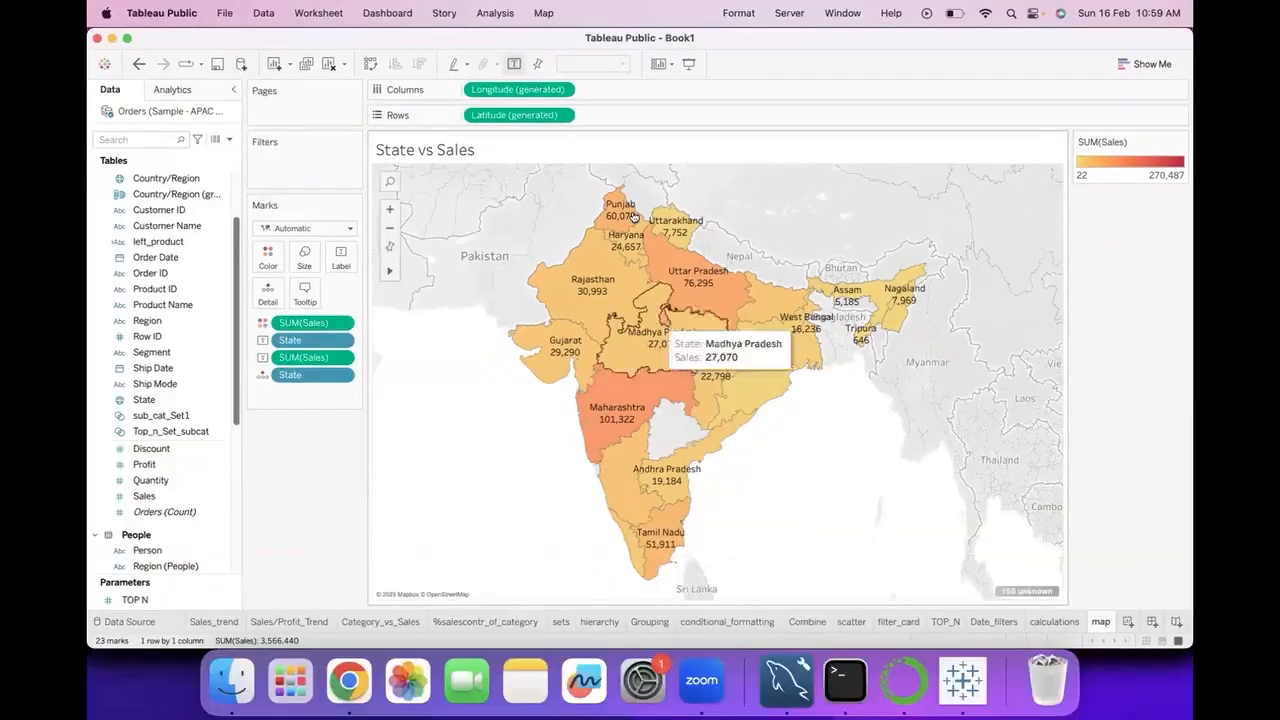
{"action": "left_click", "coordinate": [543, 15]}
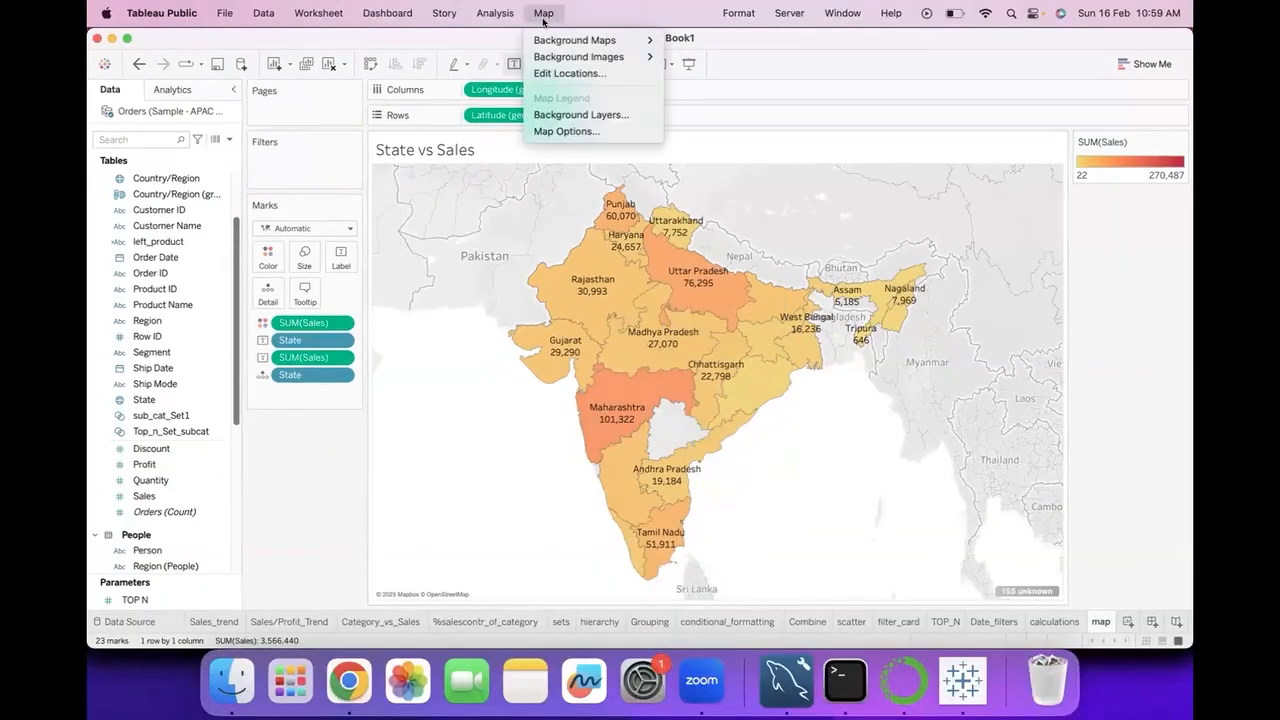
{"action": "left_click", "coordinate": [567, 131]}
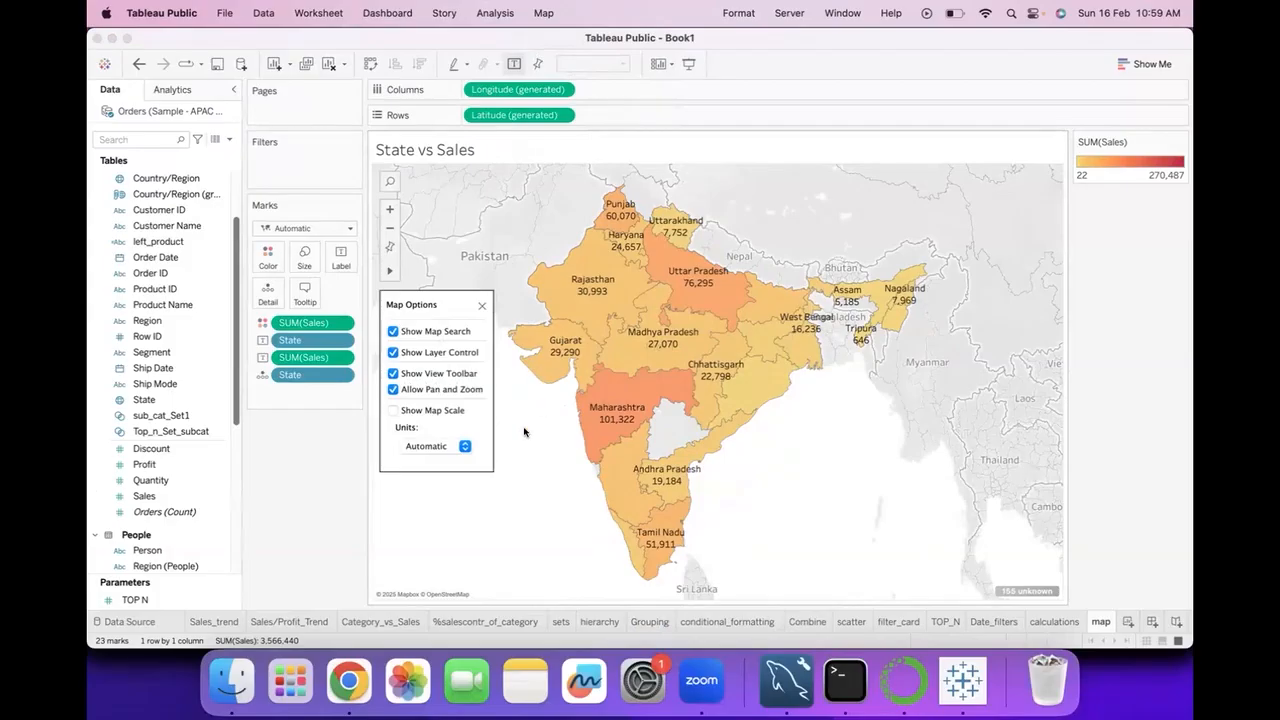
{"action": "mouse_move", "coordinate": [563, 362]}
{"action": "left_click", "coordinate": [464, 446]}
{"action": "left_click", "coordinate": [465, 447]}
{"action": "left_click", "coordinate": [481, 306]}
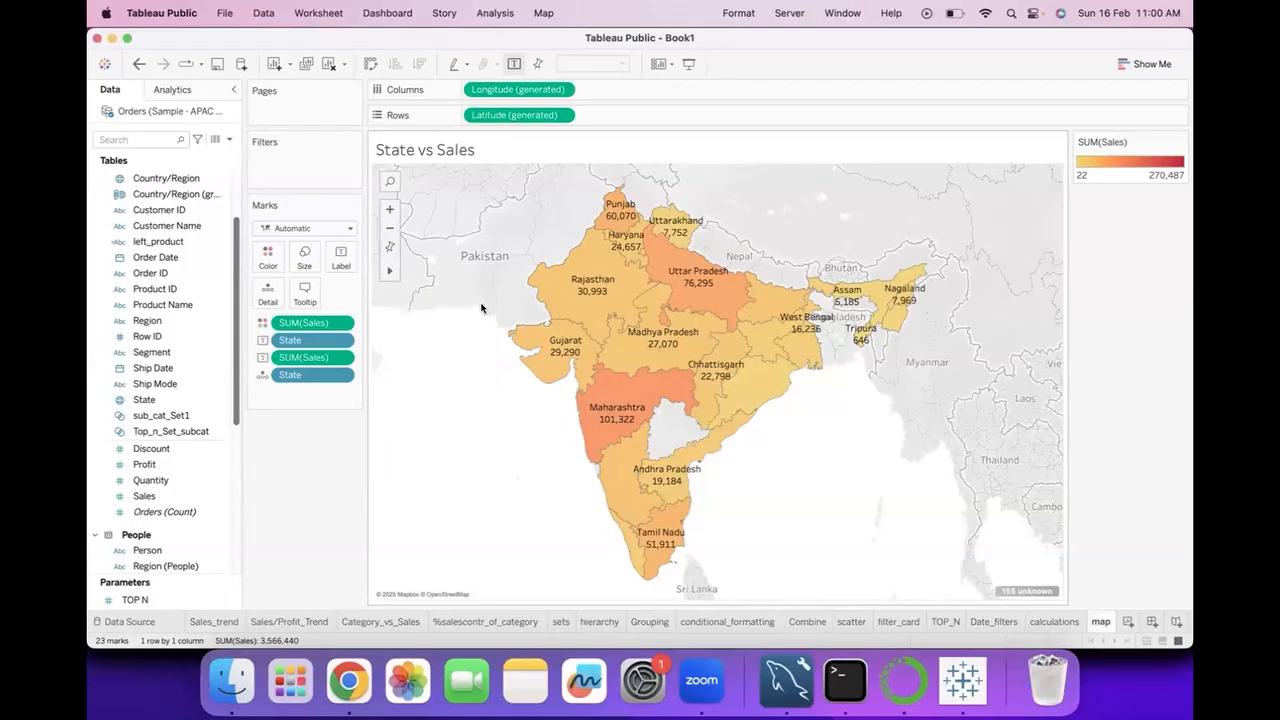
Set the background map of the State vs Sales map to Normal, and switch it to Dark.
{"action": "left_click", "coordinate": [538, 12]}
{"action": "mouse_move", "coordinate": [581, 46]}
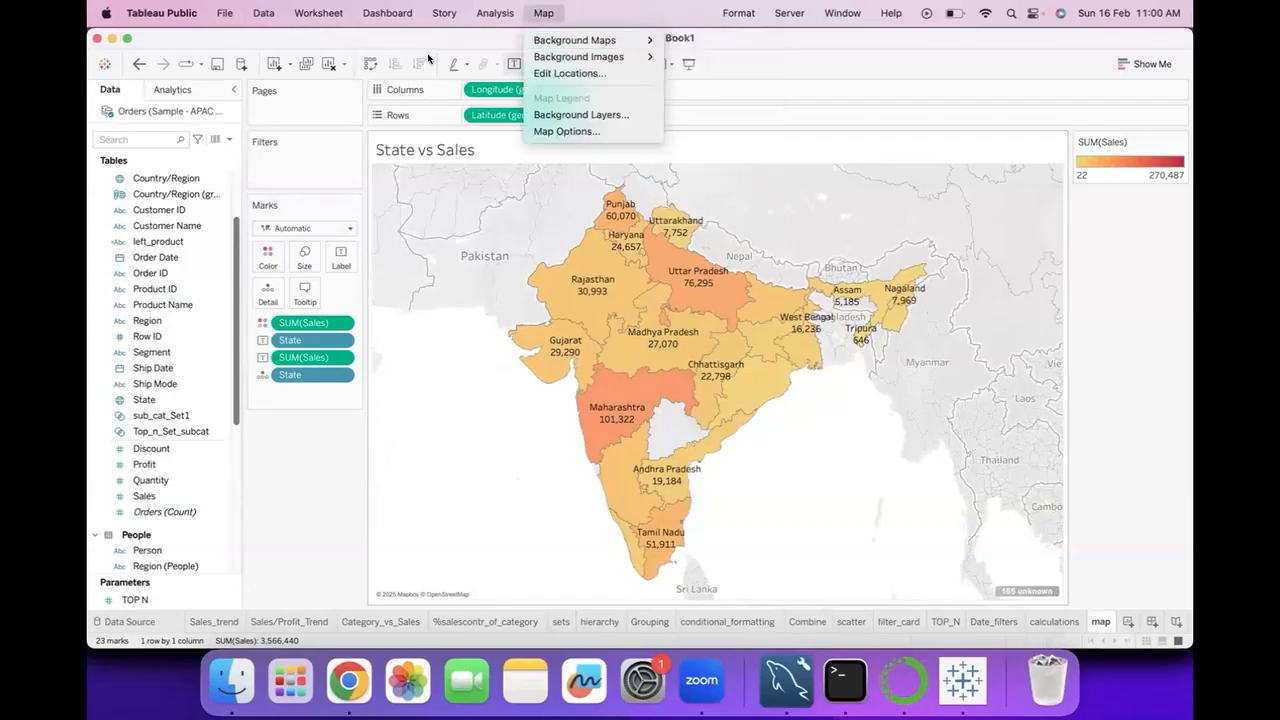
{"action": "mouse_move", "coordinate": [496, 10]}
{"action": "mouse_move", "coordinate": [538, 12]}
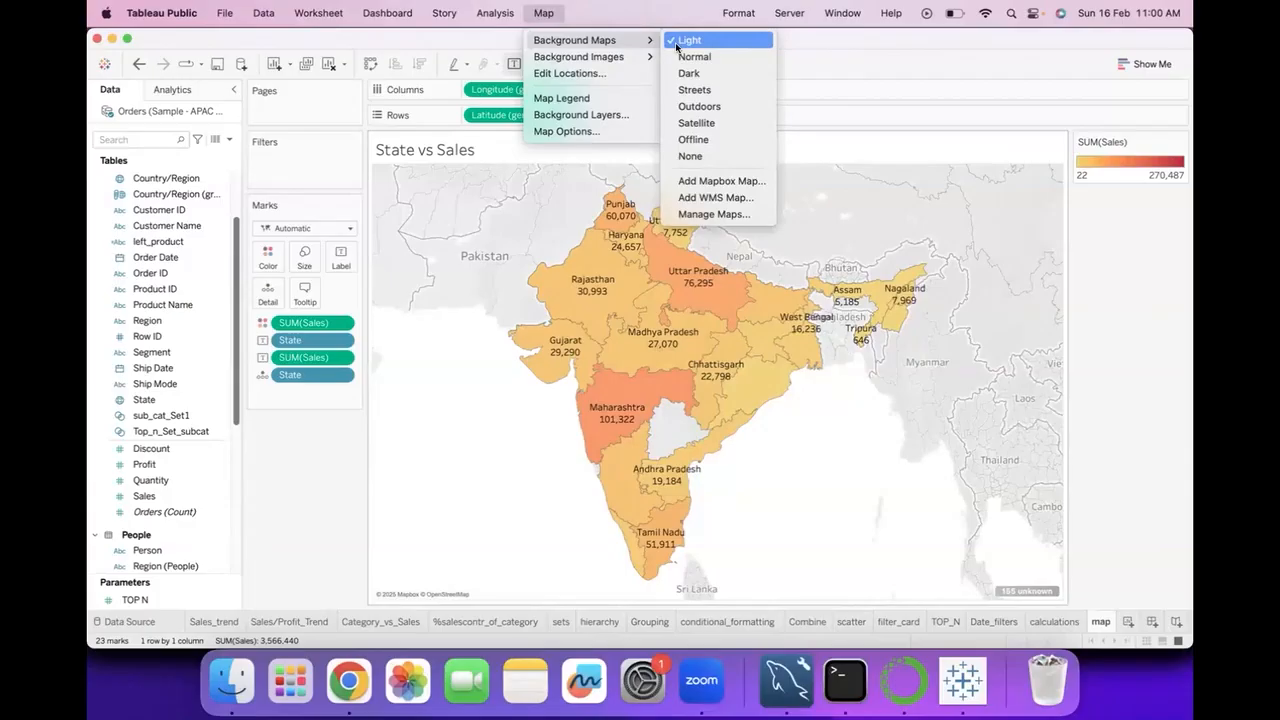
{"action": "left_click", "coordinate": [675, 57]}
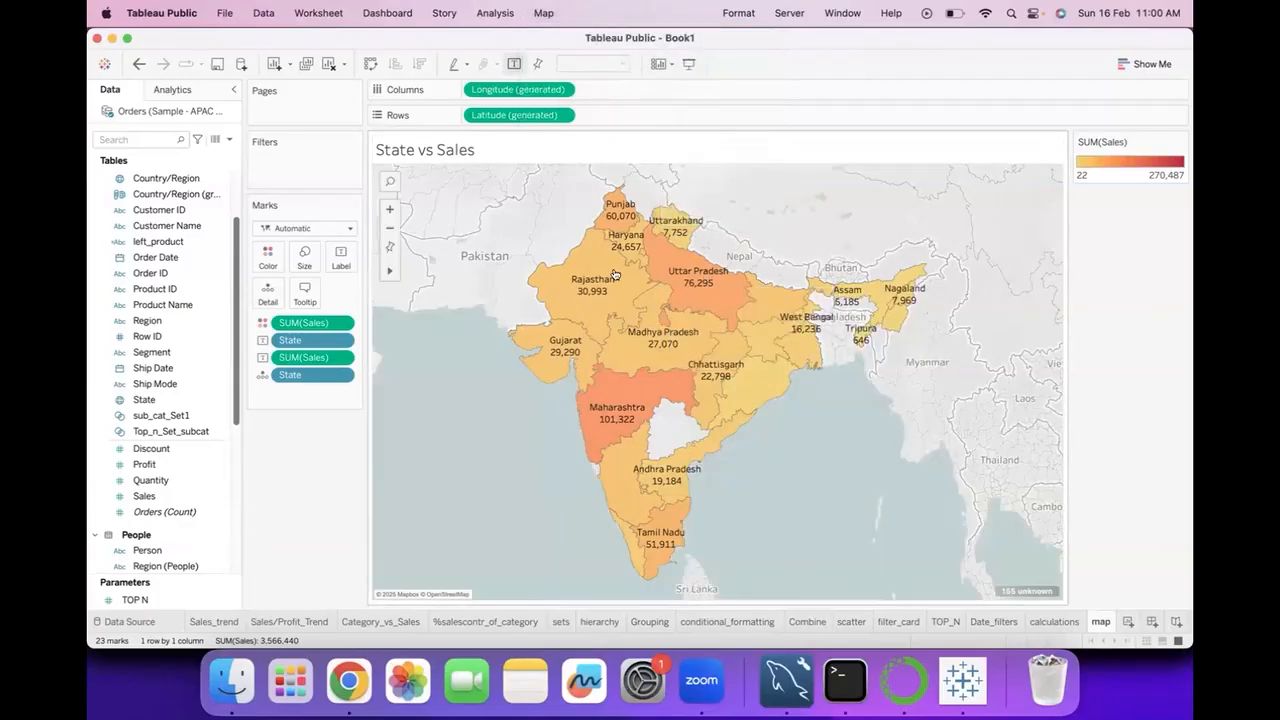
{"action": "left_click", "coordinate": [543, 13]}
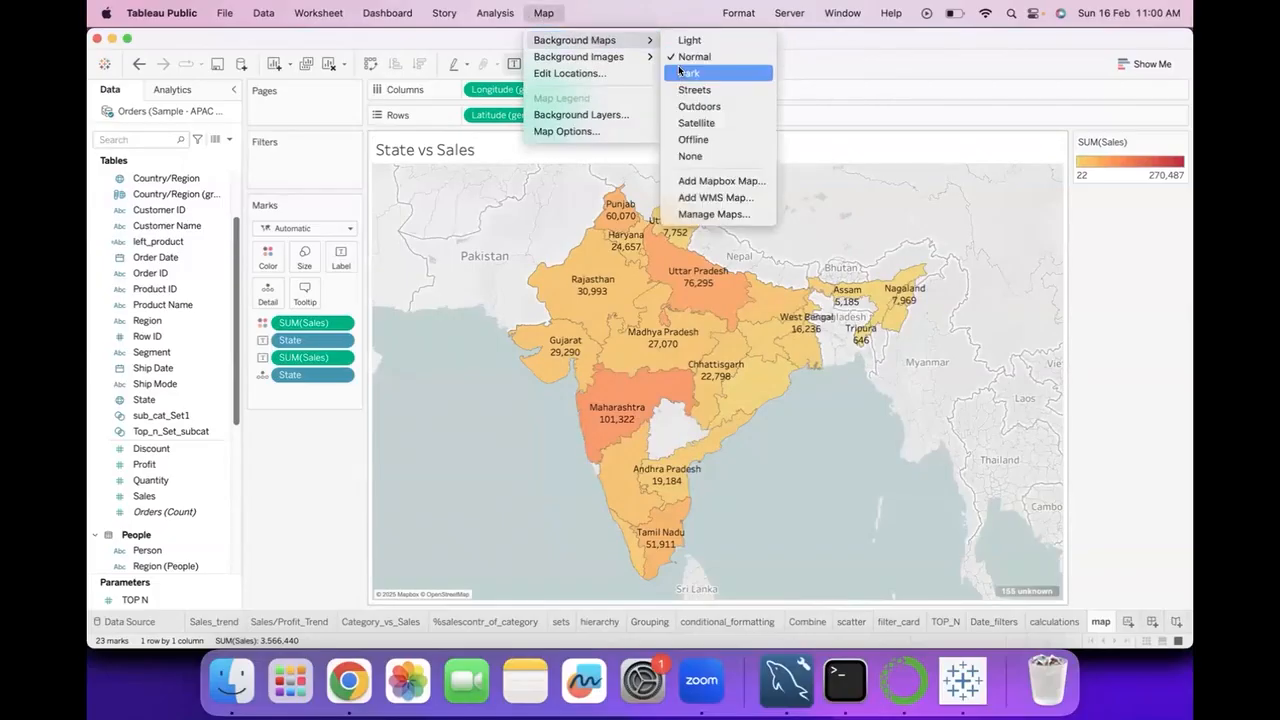
{"action": "left_click", "coordinate": [680, 72]}
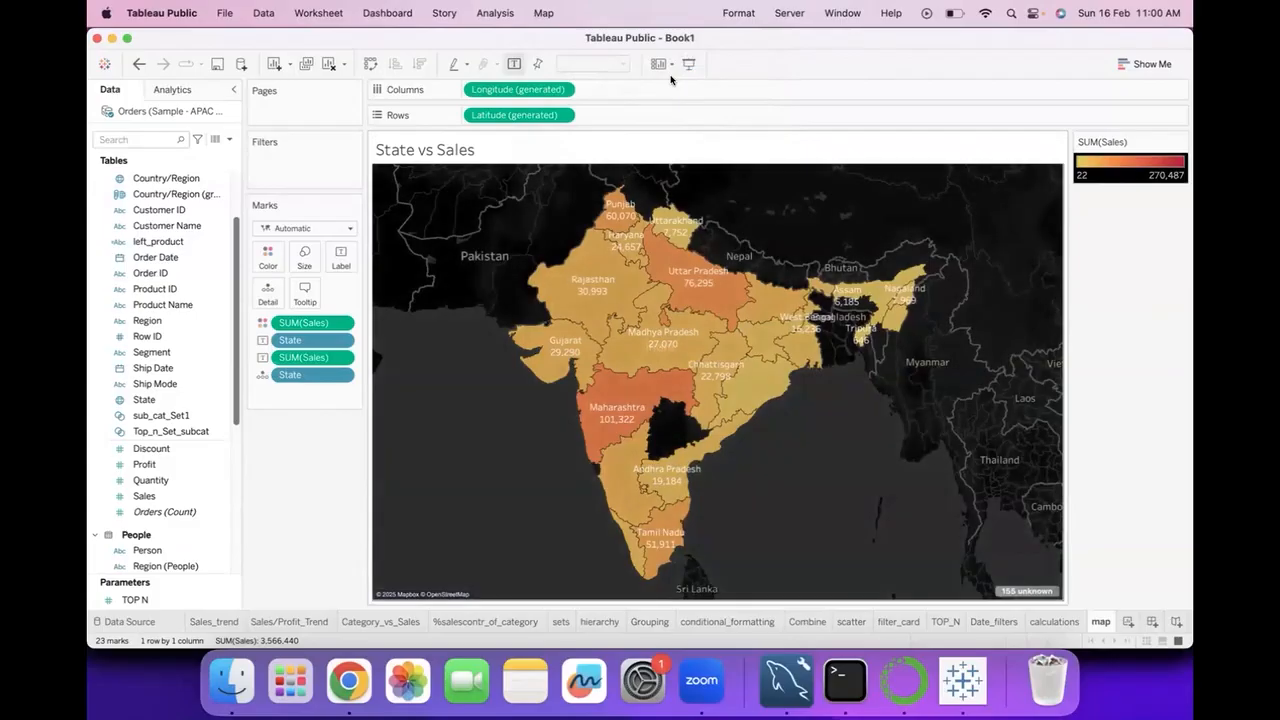
{"action": "left_click", "coordinate": [543, 13]}
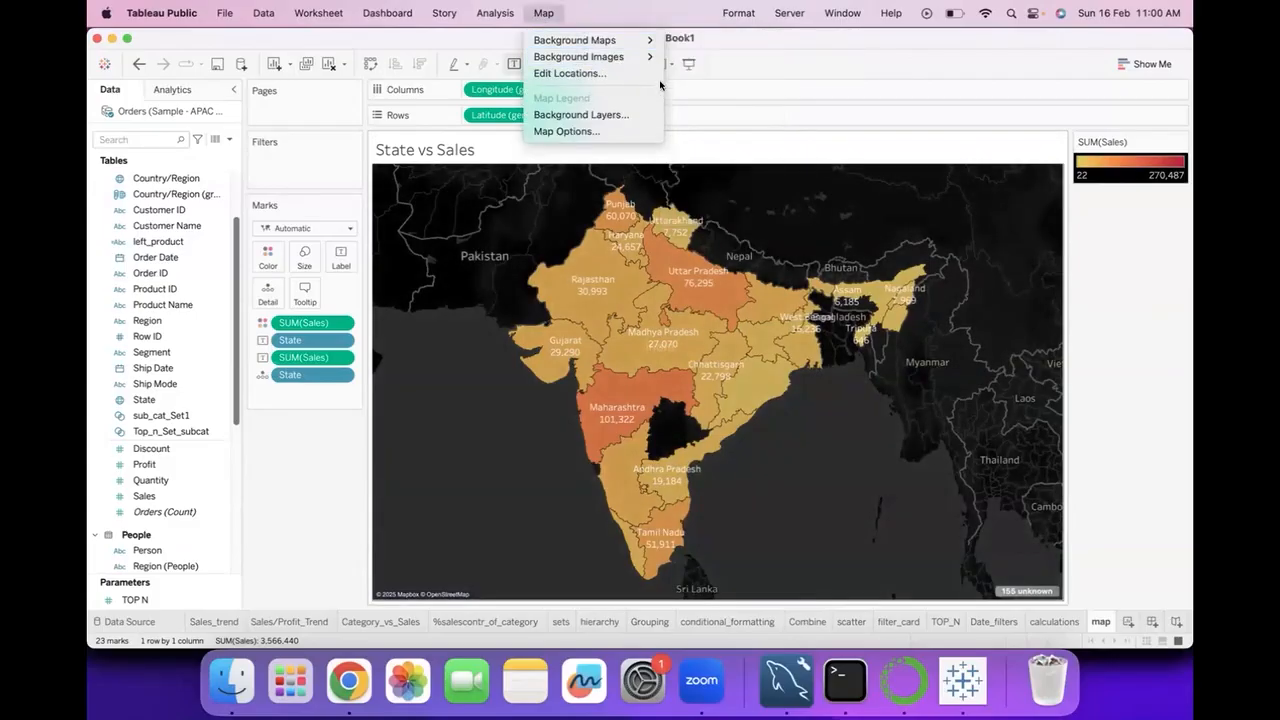
{"action": "left_click", "coordinate": [638, 25]}
{"action": "left_click", "coordinate": [544, 13]}
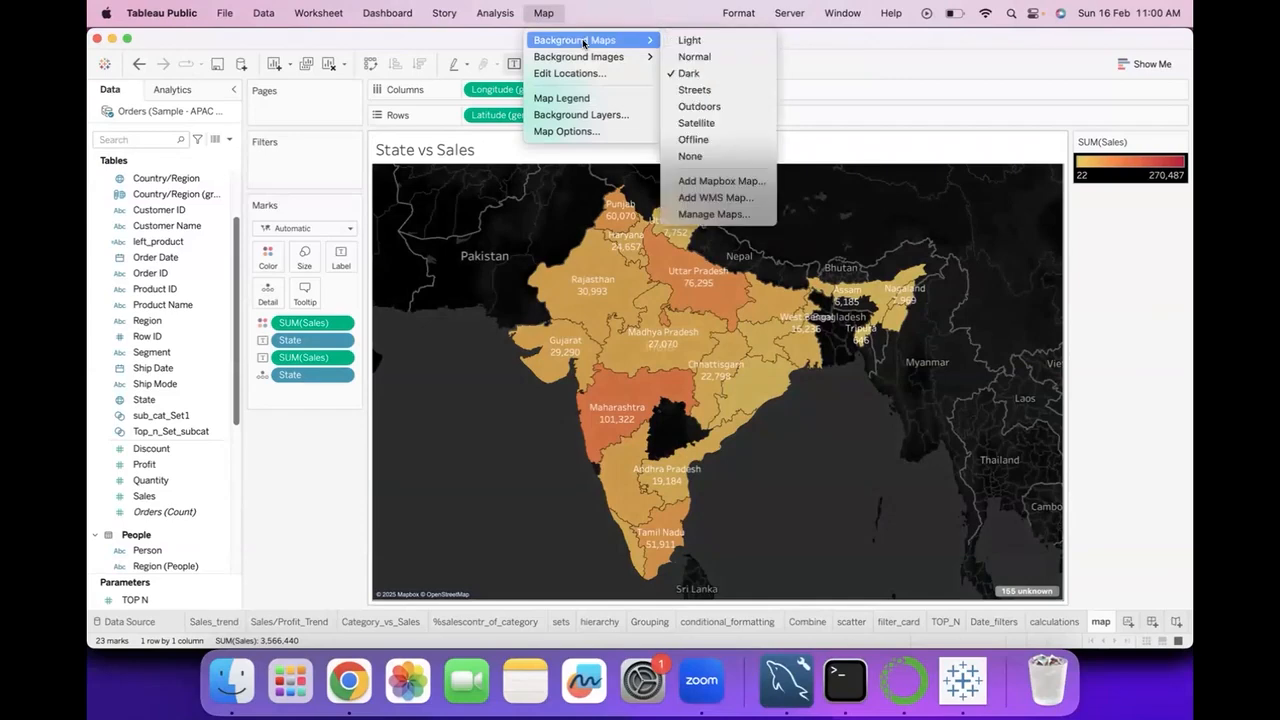
{"action": "left_click", "coordinate": [590, 26]}
{"action": "left_click", "coordinate": [547, 14]}
{"action": "left_click", "coordinate": [556, 15]}
{"action": "left_click", "coordinate": [544, 13]}
{"action": "left_click", "coordinate": [547, 12]}
{"action": "left_click", "coordinate": [548, 12]}
{"action": "left_click", "coordinate": [565, 38]}
Change the background map to Streets, and switch it to Outdoors.
{"action": "left_click", "coordinate": [544, 13]}
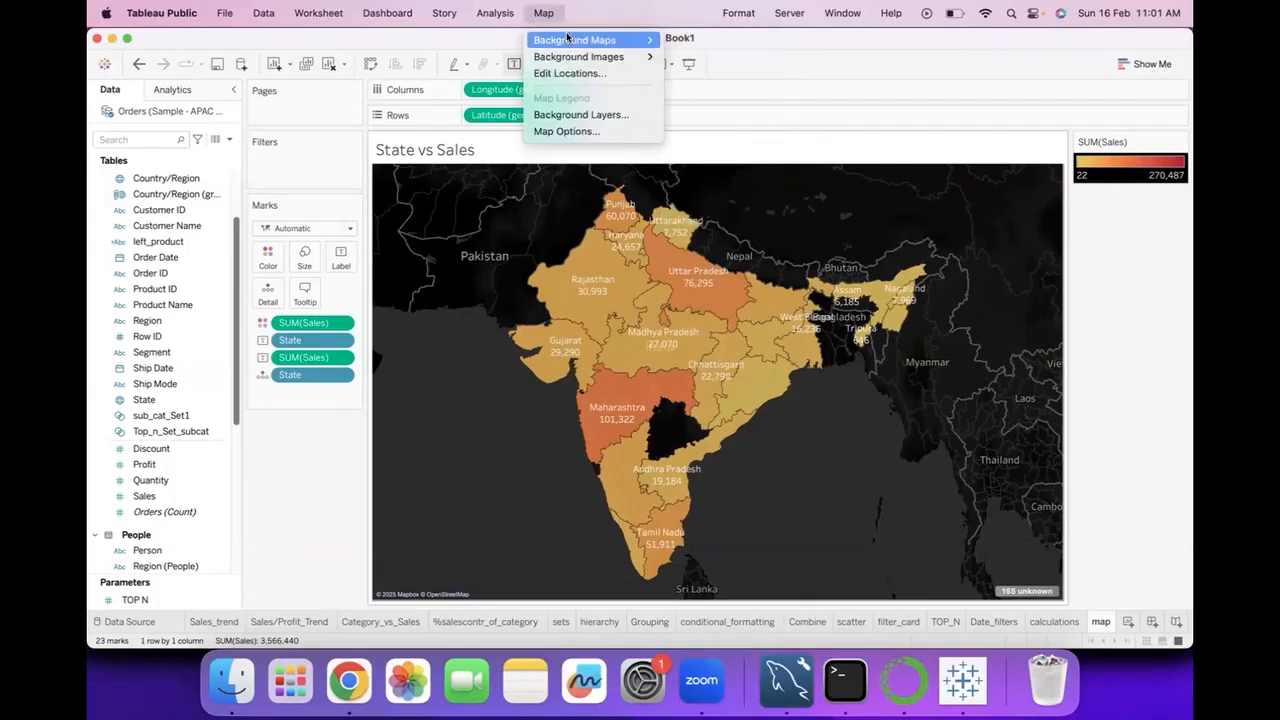
{"action": "mouse_move", "coordinate": [626, 40]}
{"action": "left_click", "coordinate": [692, 90]}
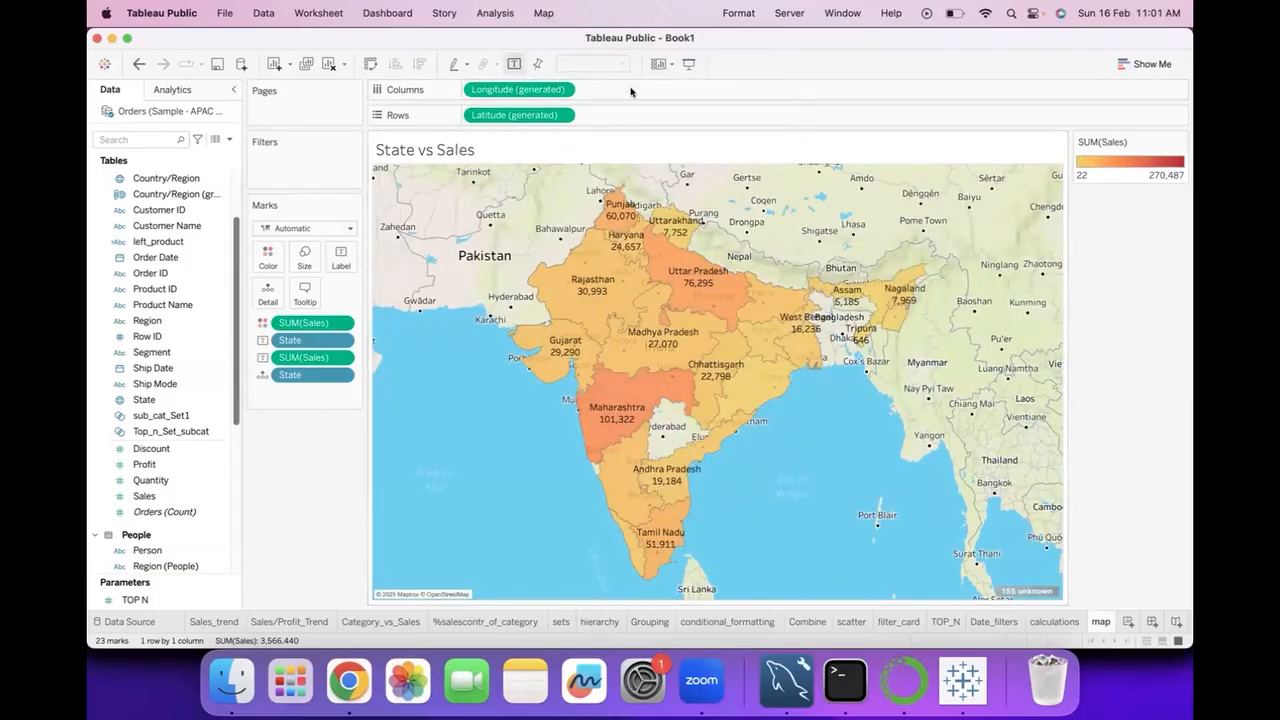
{"action": "left_click", "coordinate": [543, 14]}
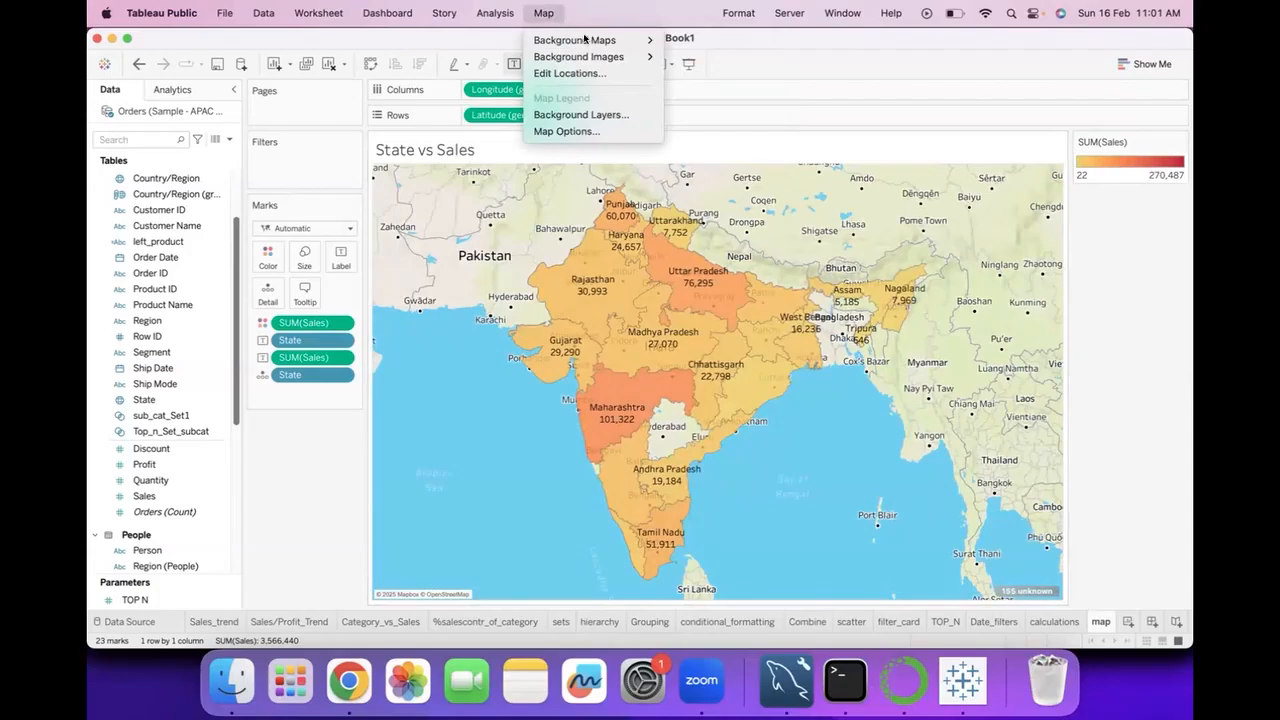
{"action": "mouse_move", "coordinate": [580, 40]}
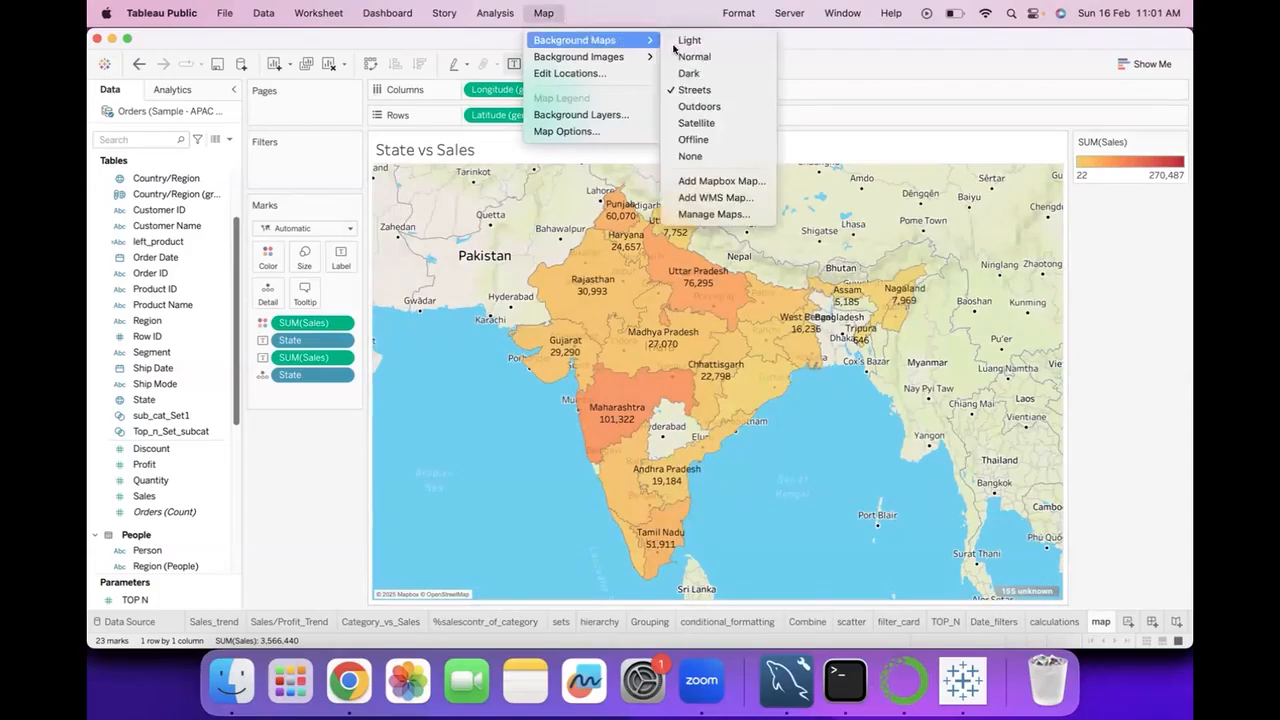
{"action": "left_click", "coordinate": [719, 107]}
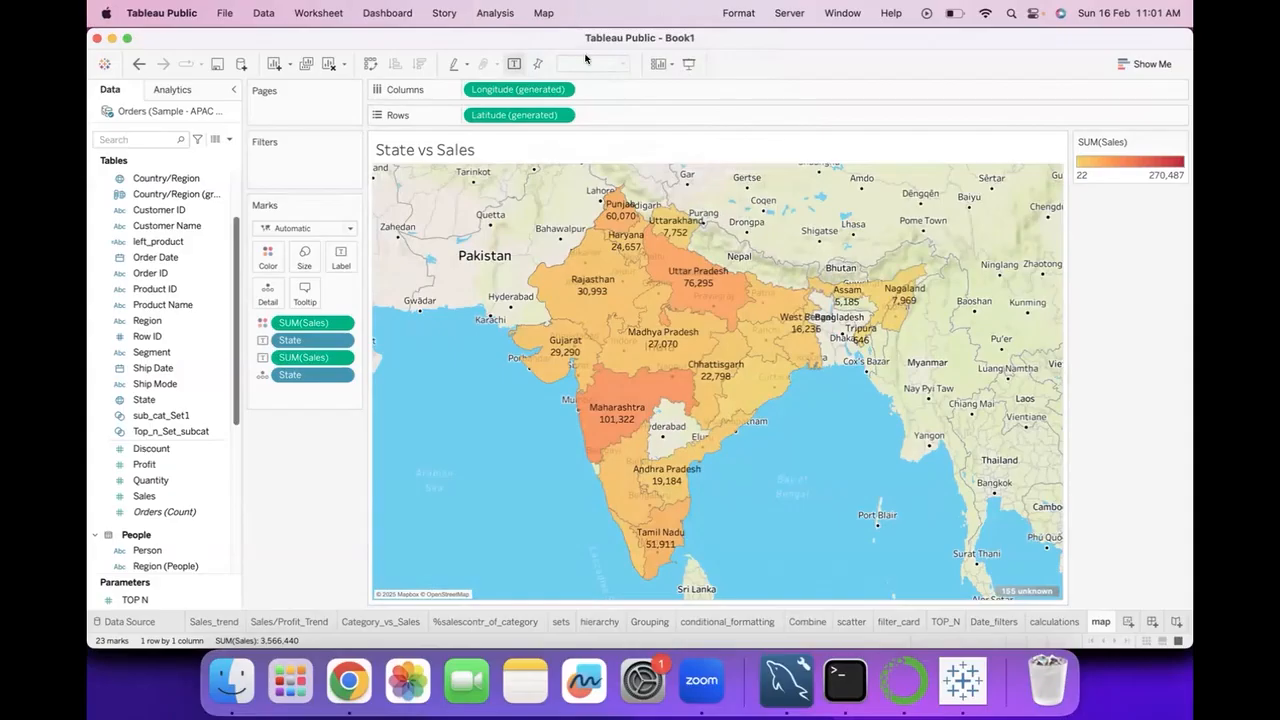
Set the background map of the State vs Sales map to Satellite.
{"action": "left_click", "coordinate": [543, 13]}
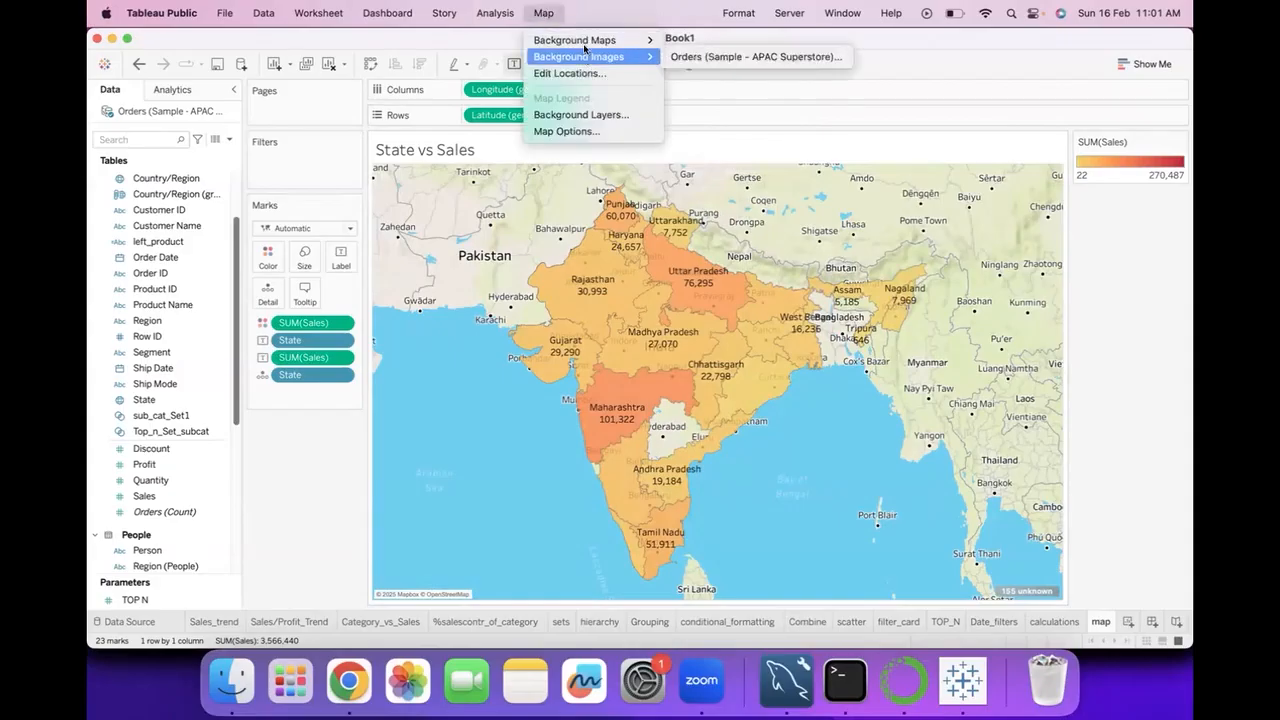
{"action": "mouse_move", "coordinate": [645, 40]}
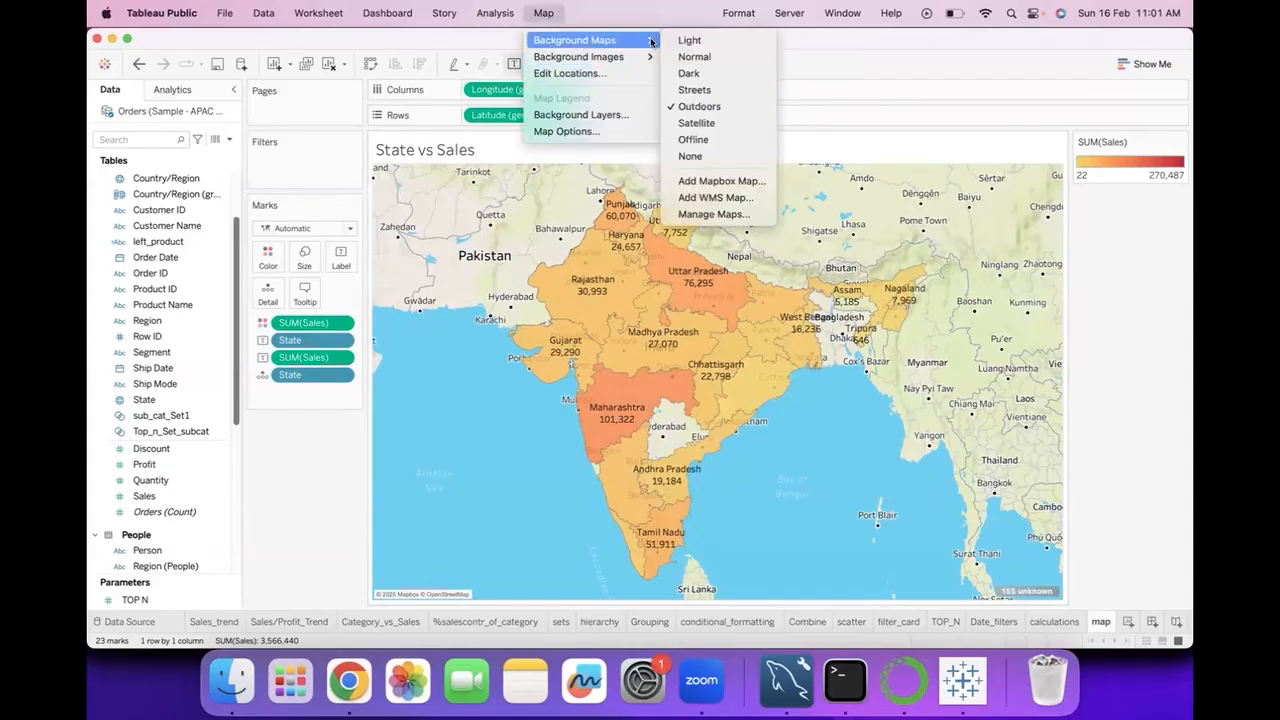
{"action": "left_click", "coordinate": [700, 124]}
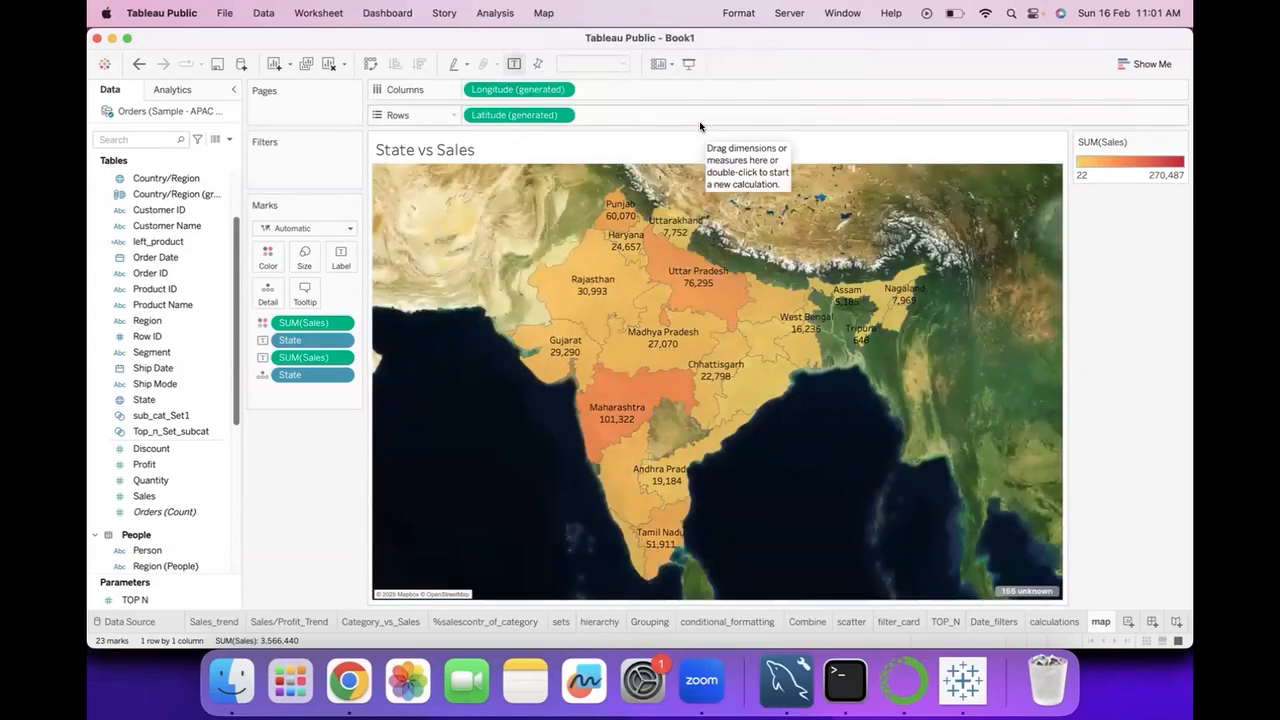
Try to switch the background map to Offline, and dismiss the error message.
{"action": "left_click", "coordinate": [548, 15]}
{"action": "mouse_move", "coordinate": [600, 40]}
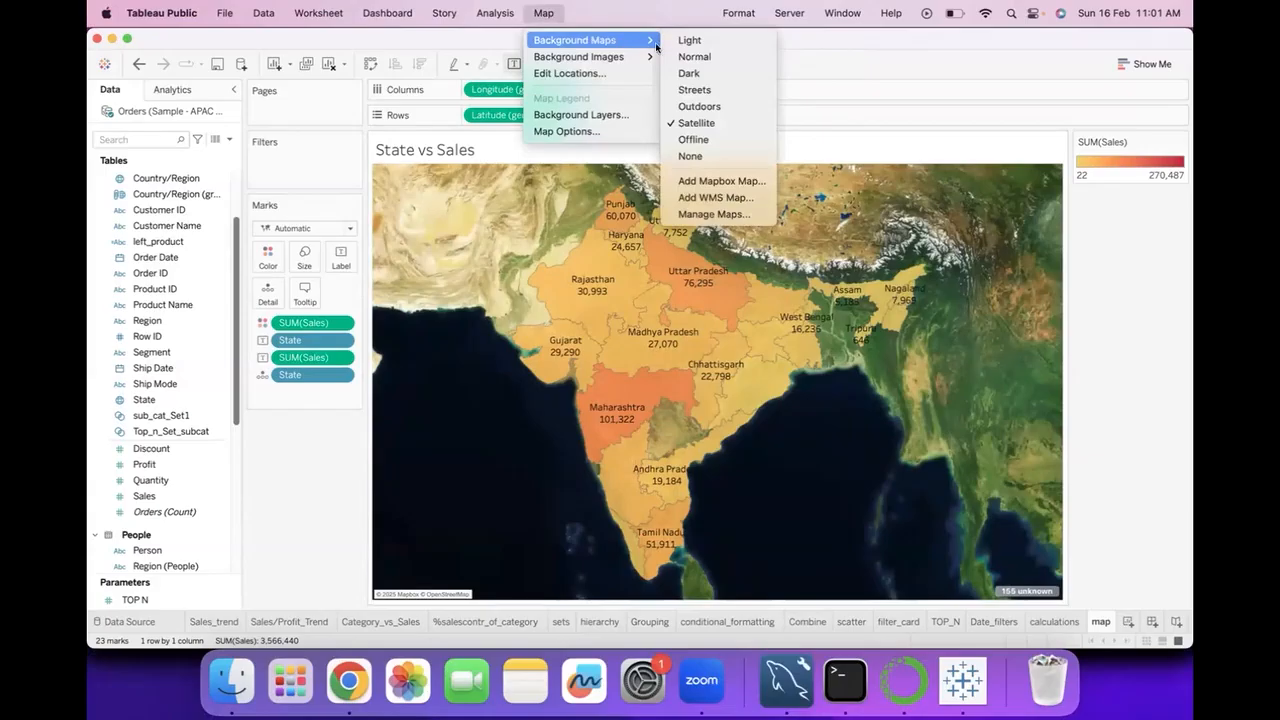
{"action": "left_click", "coordinate": [694, 139]}
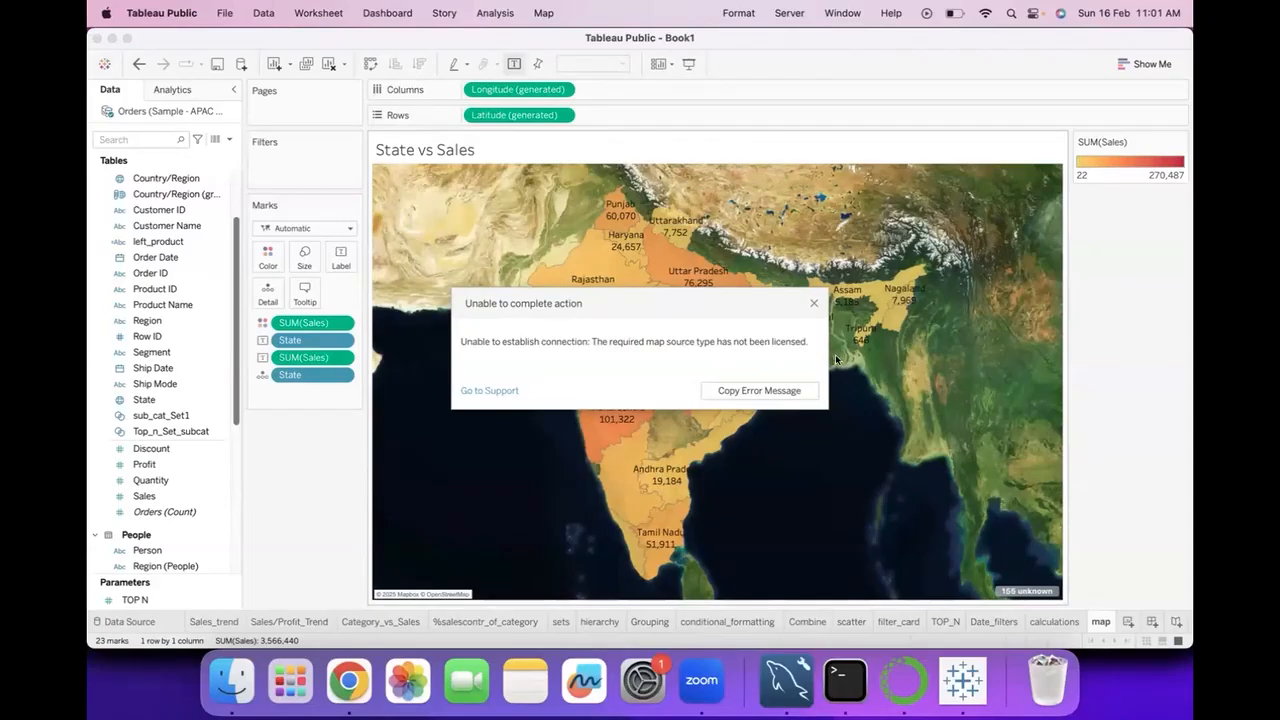
{"action": "left_click", "coordinate": [813, 302]}
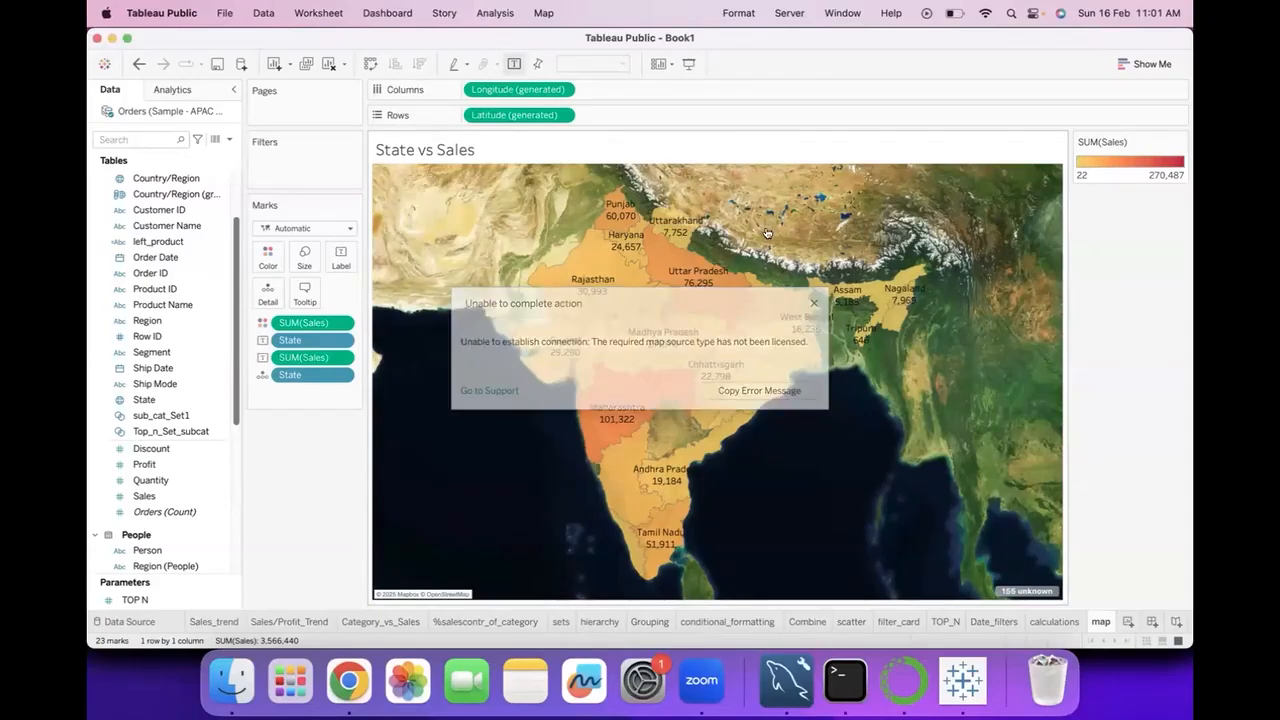
Open the Background Layers settings for the Satellite map and close them.
{"action": "left_click", "coordinate": [537, 14]}
{"action": "mouse_move", "coordinate": [556, 44]}
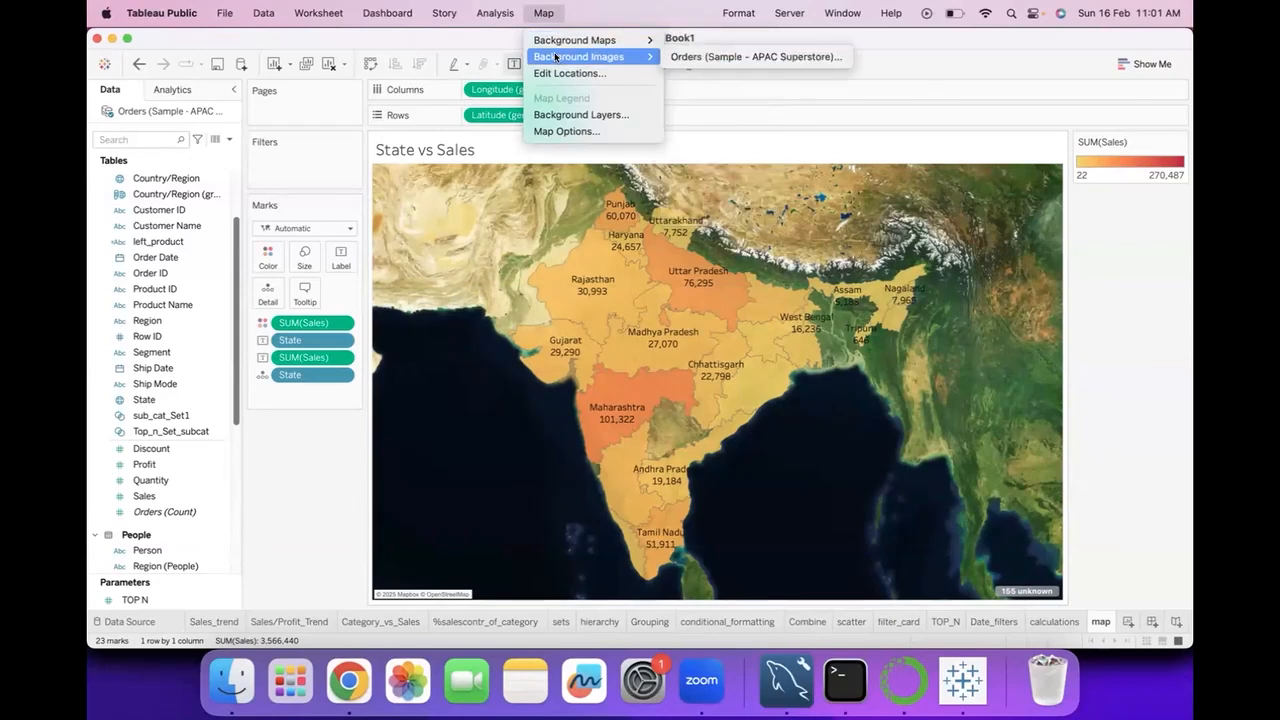
{"action": "left_click", "coordinate": [562, 117]}
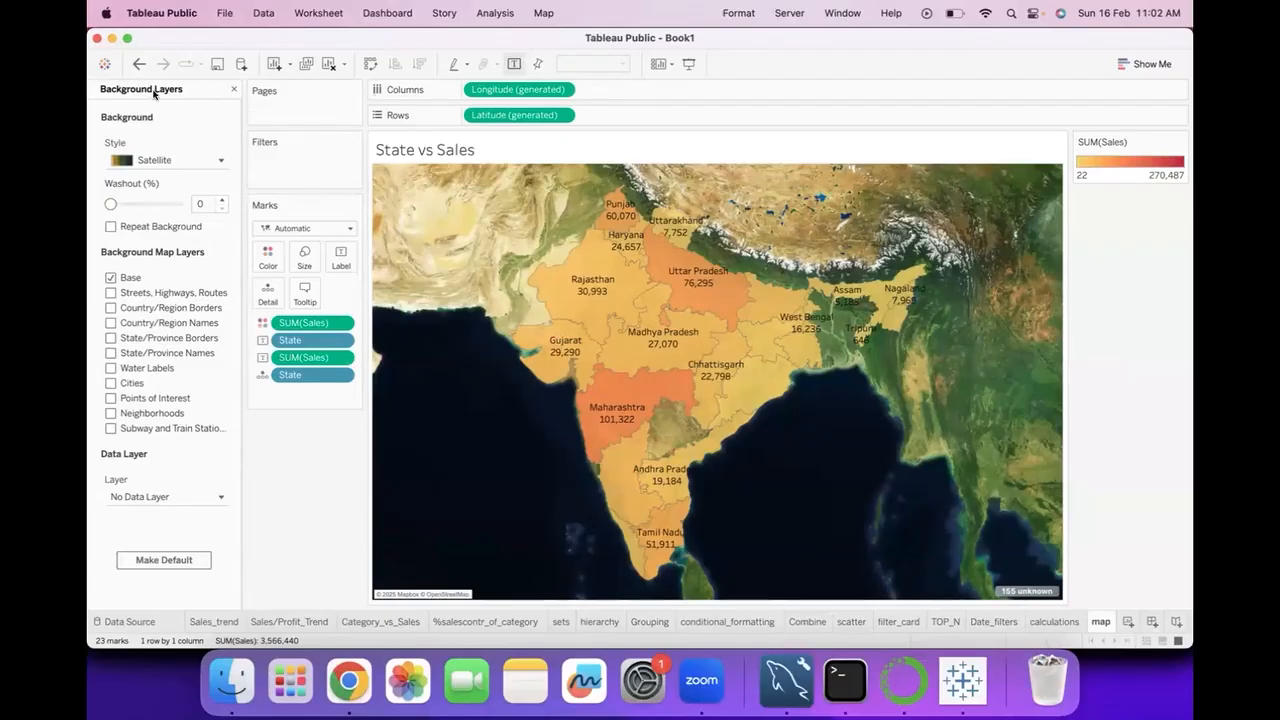
{"action": "left_click", "coordinate": [231, 88]}
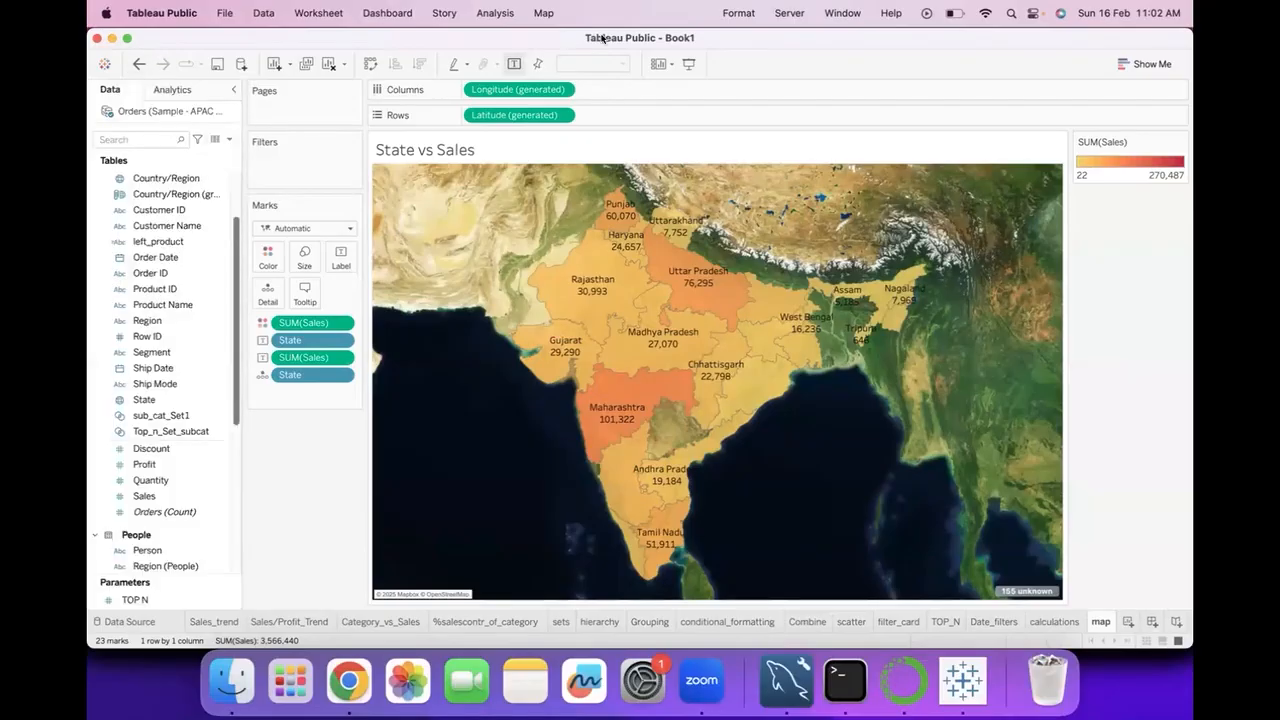
Restore the Light background map behind the State vs Sales map.
{"action": "left_click", "coordinate": [541, 13]}
{"action": "mouse_move", "coordinate": [570, 40]}
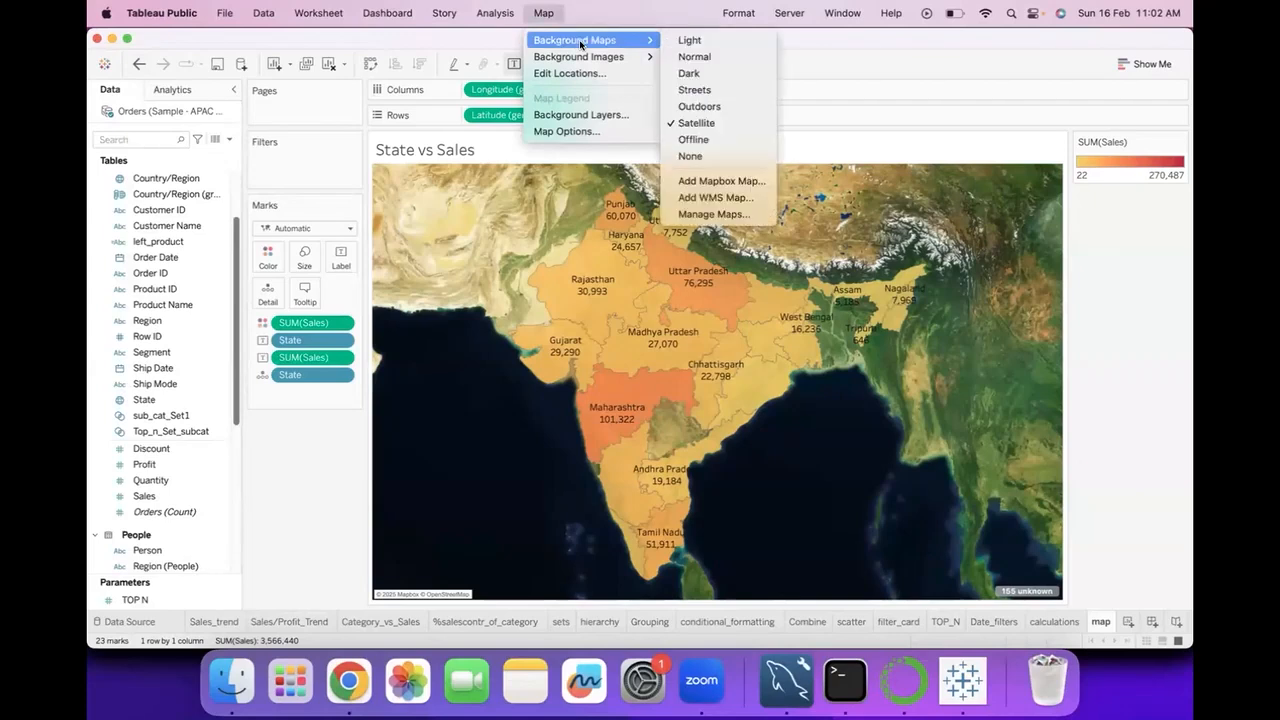
{"action": "left_click", "coordinate": [685, 44]}
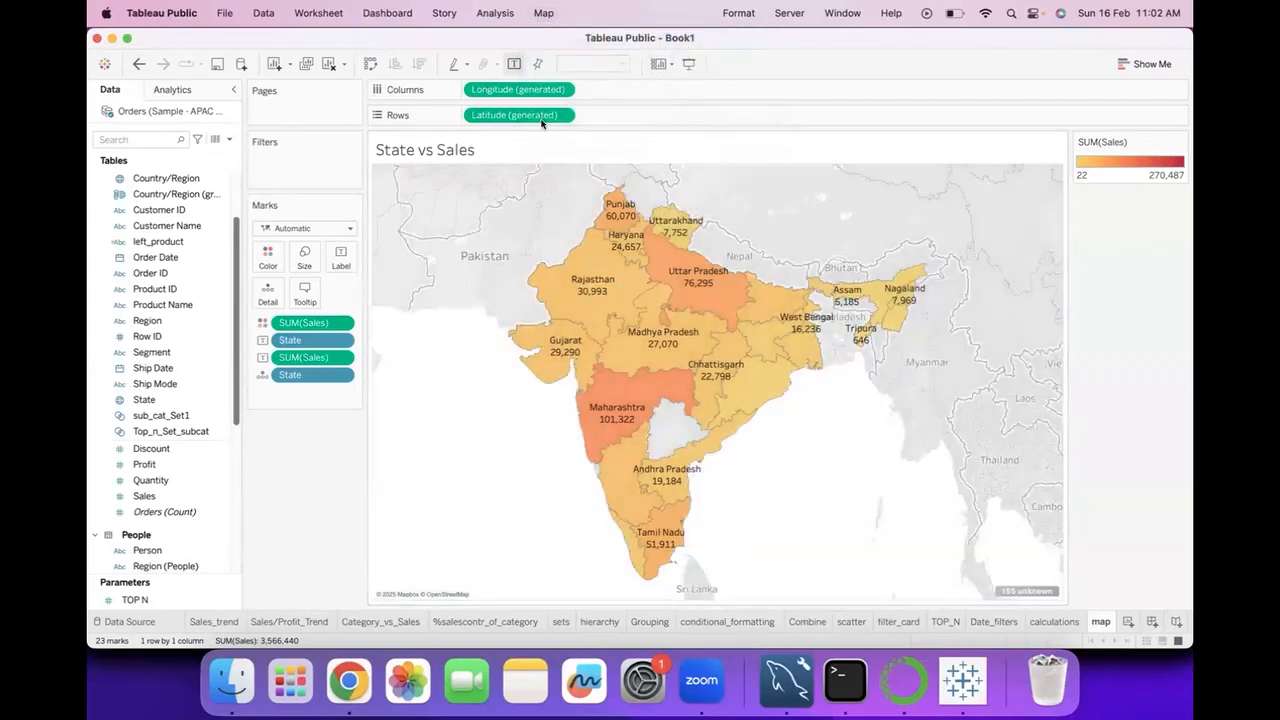
Open the Background Layers settings and set the background style to Outdoors.
{"action": "left_click", "coordinate": [544, 13]}
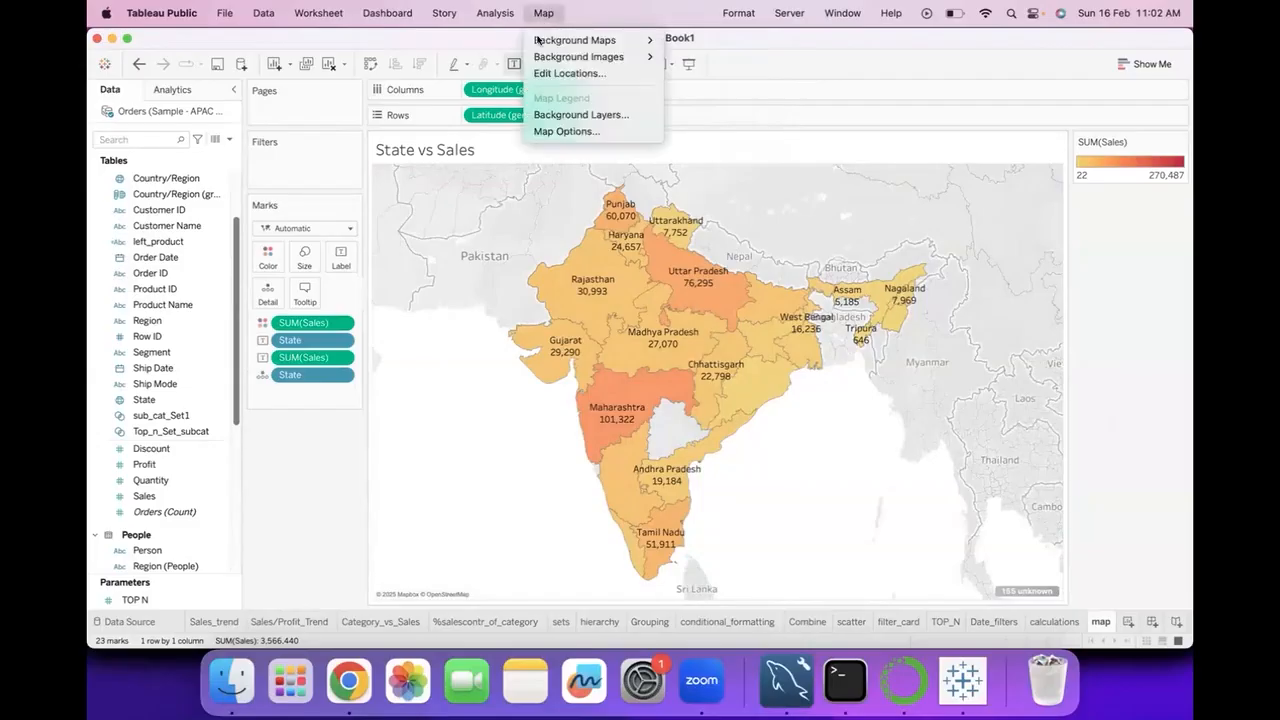
{"action": "left_click", "coordinate": [554, 116]}
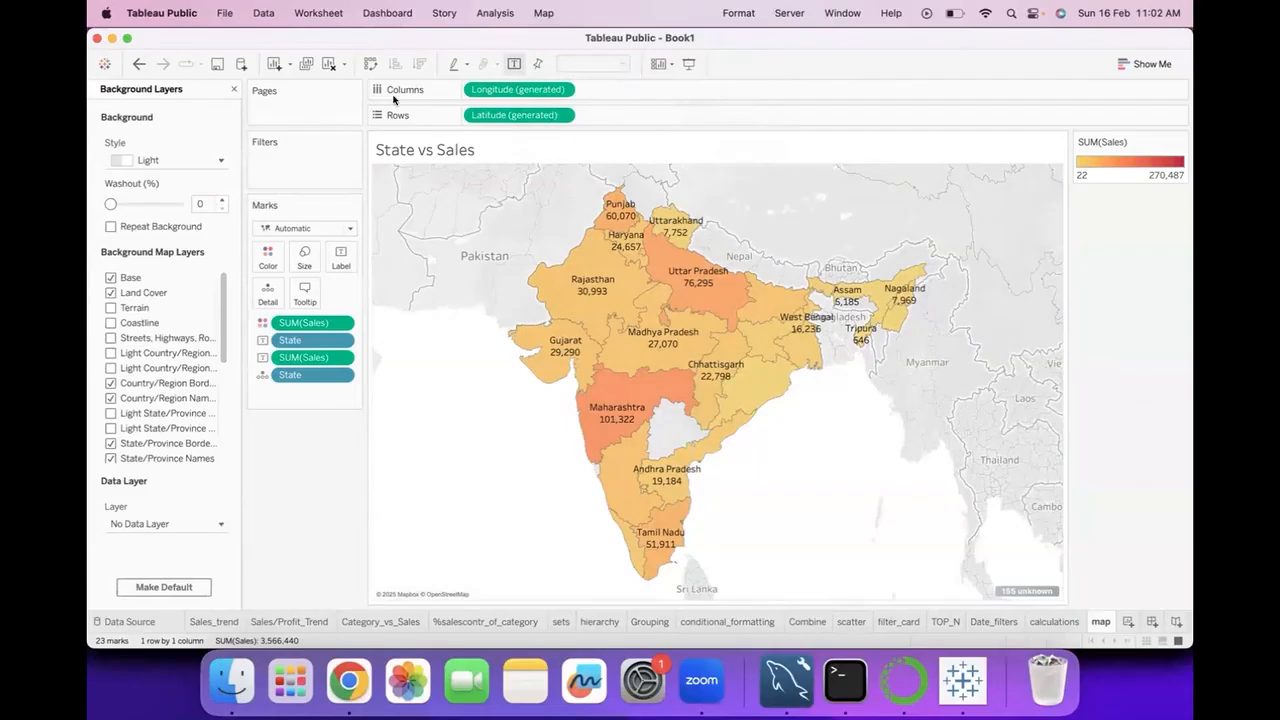
{"action": "left_click", "coordinate": [127, 158]}
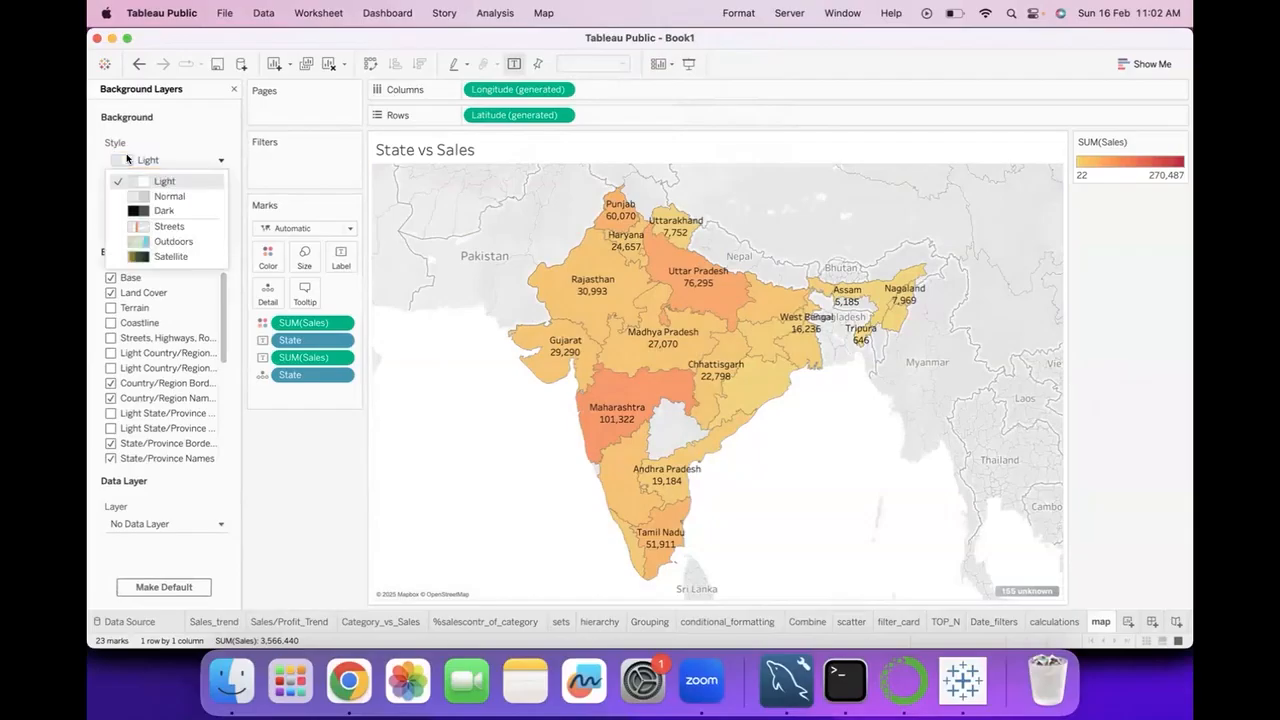
{"action": "left_click", "coordinate": [162, 241]}
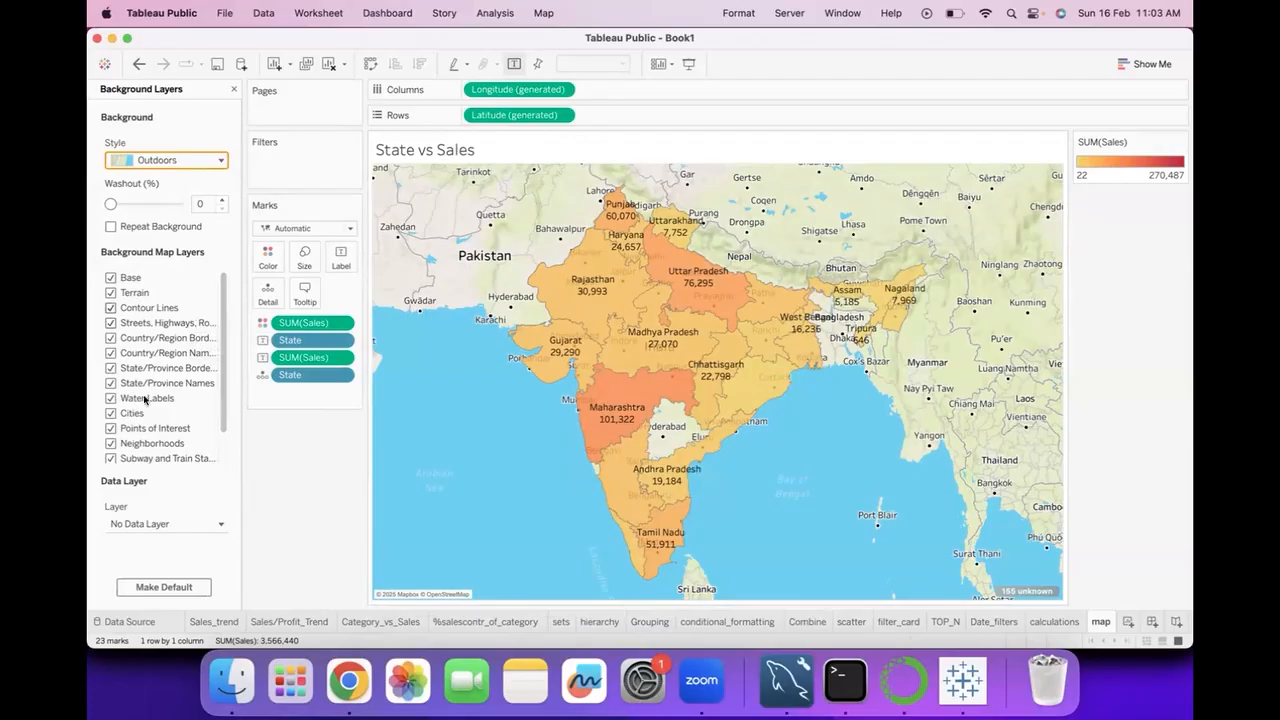
Hide the Water Labels layer, show it again, and look through the remaining background map layers.
{"action": "left_click", "coordinate": [110, 398]}
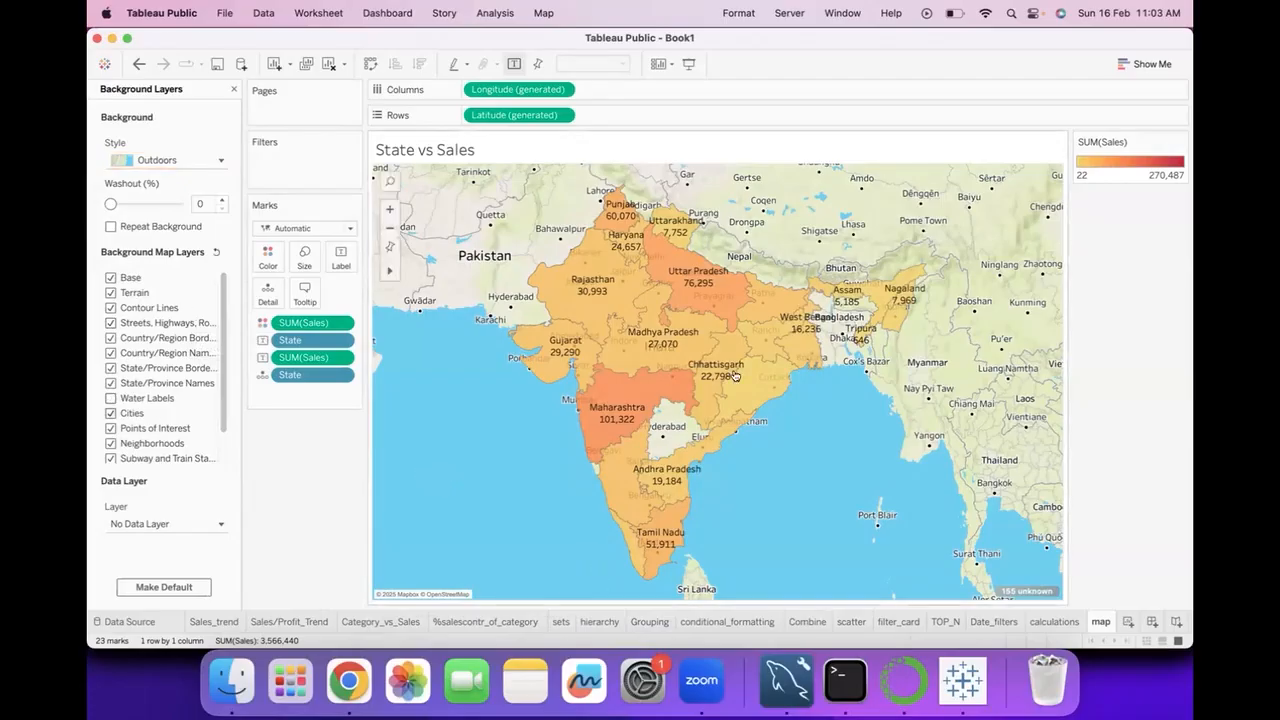
{"action": "left_click", "coordinate": [110, 400]}
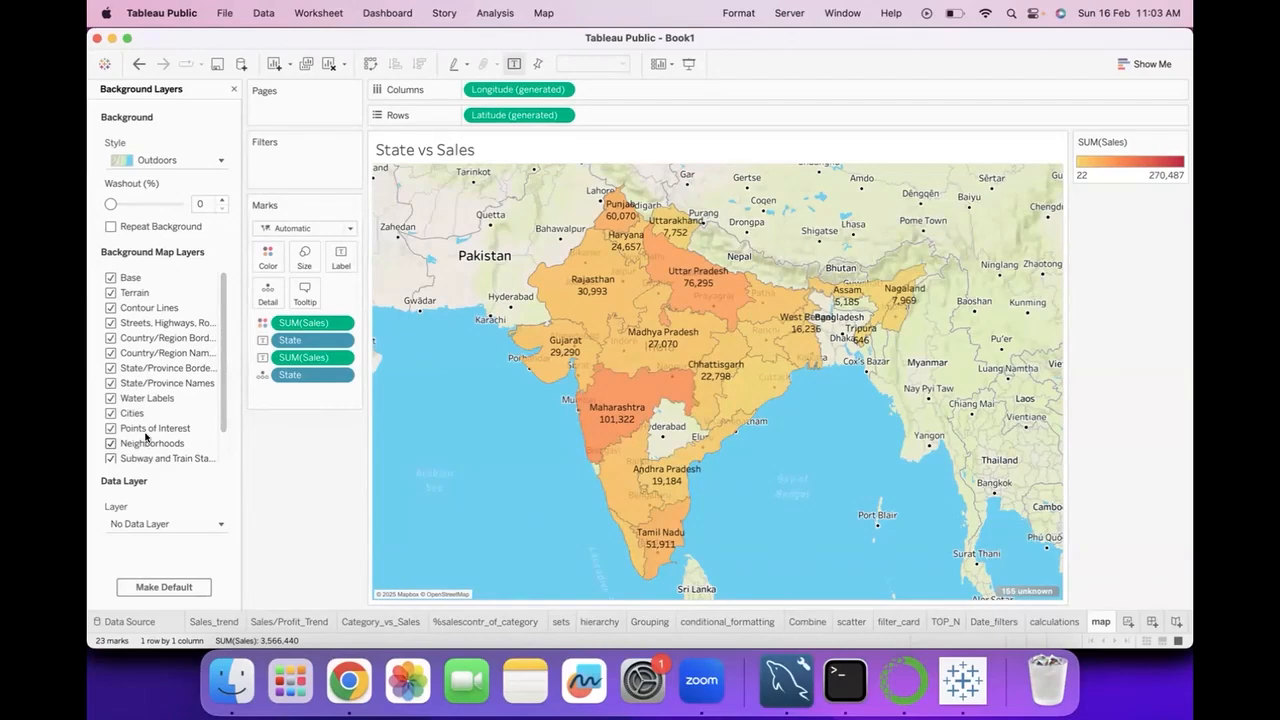
{"action": "scroll", "coordinate": [147, 440], "scroll_direction": "down", "scroll_amount": 3}
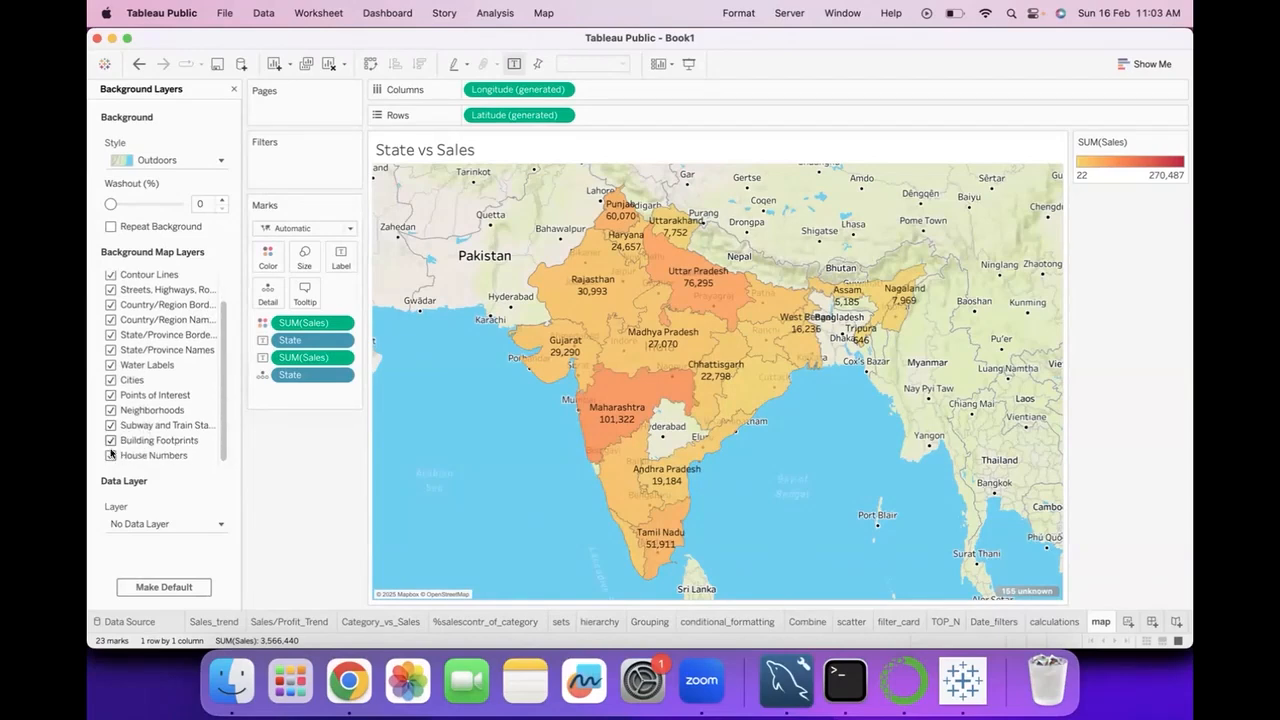
Hide the Terrain layer of the Outdoors background map and show it again.
{"action": "scroll", "coordinate": [146, 313], "scroll_direction": "up", "scroll_amount": 3}
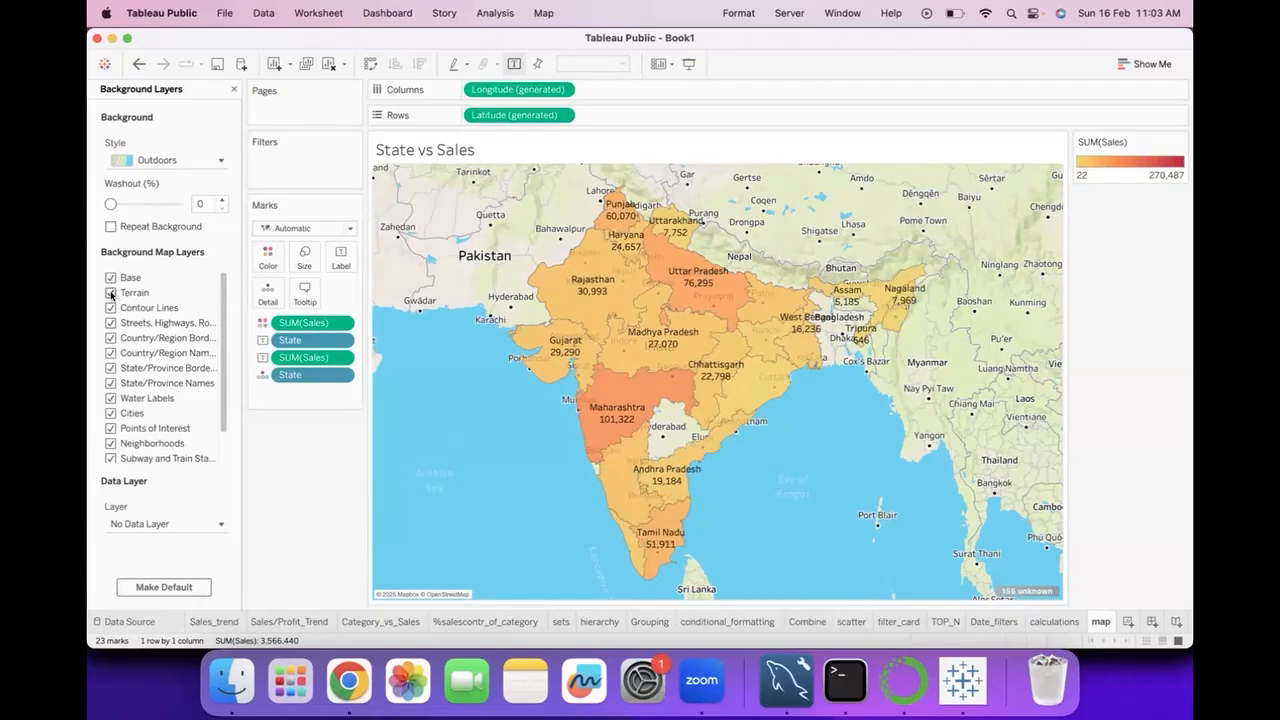
{"action": "left_click", "coordinate": [111, 293]}
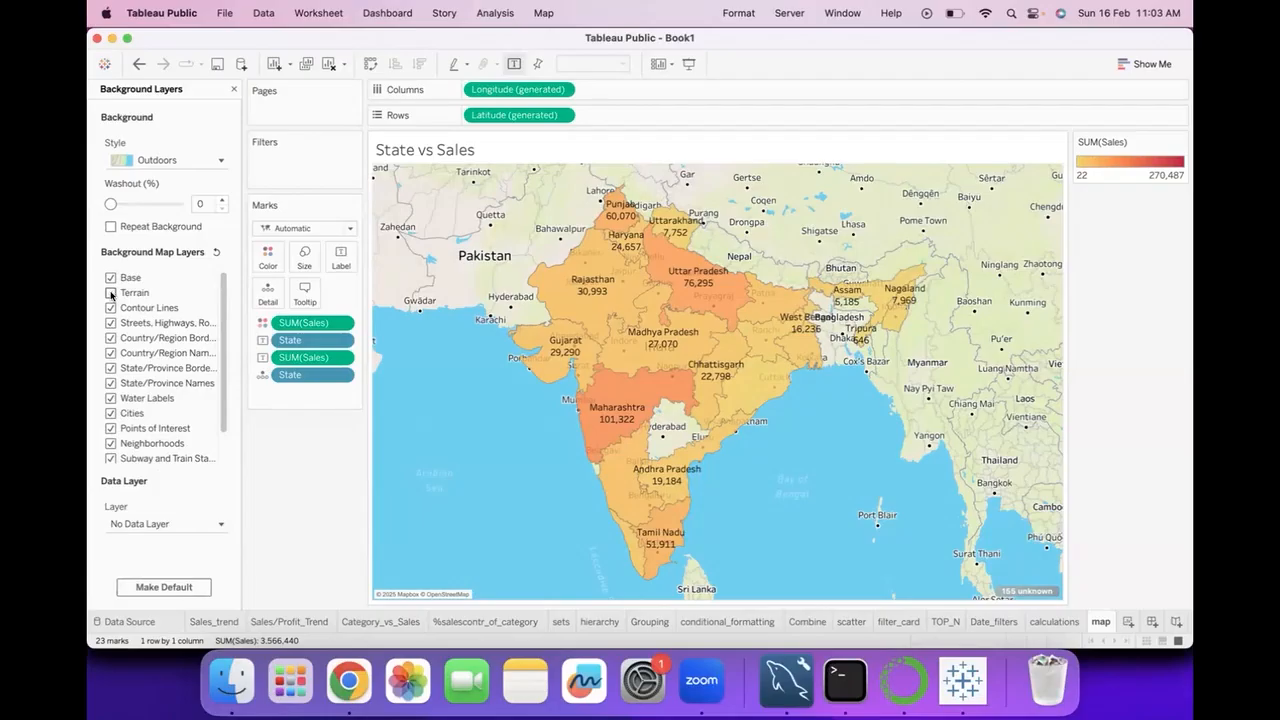
{"action": "left_click", "coordinate": [111, 293]}
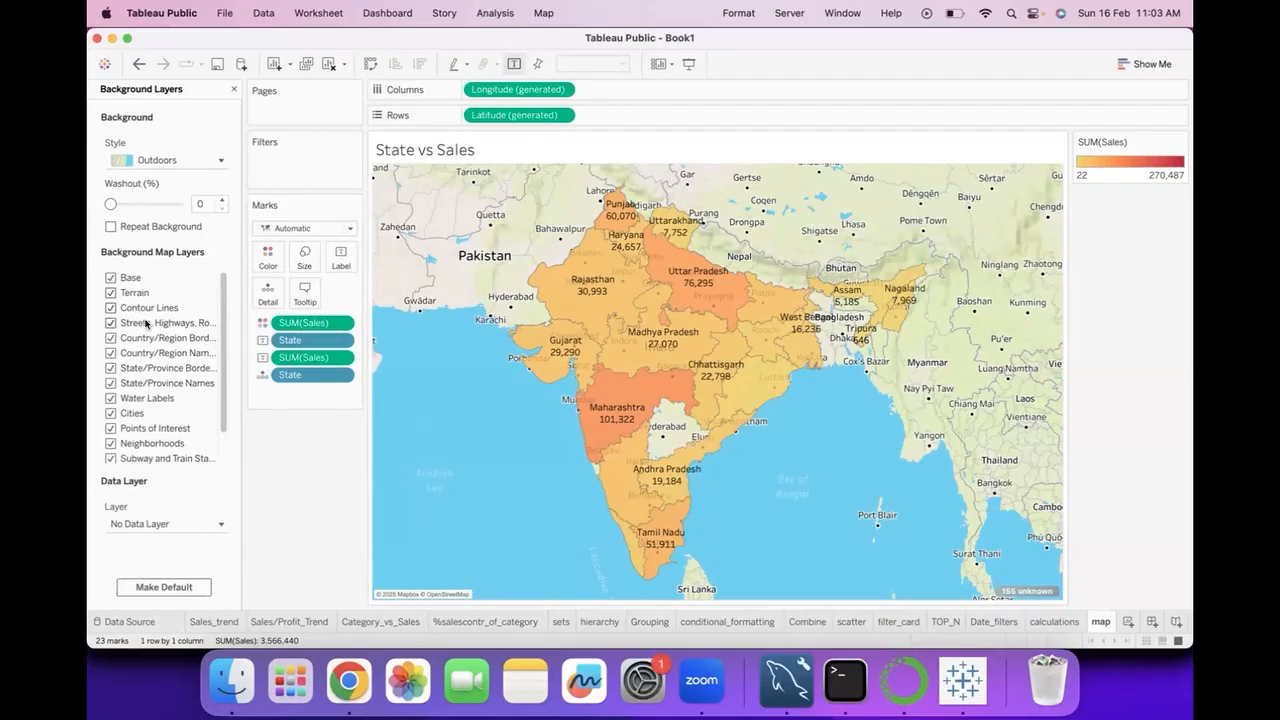
Hide the Cities layer on the background map and review the available data layers, keeping No Data Layer selected.
{"action": "scroll", "coordinate": [140, 440], "scroll_direction": "down", "scroll_amount": 2}
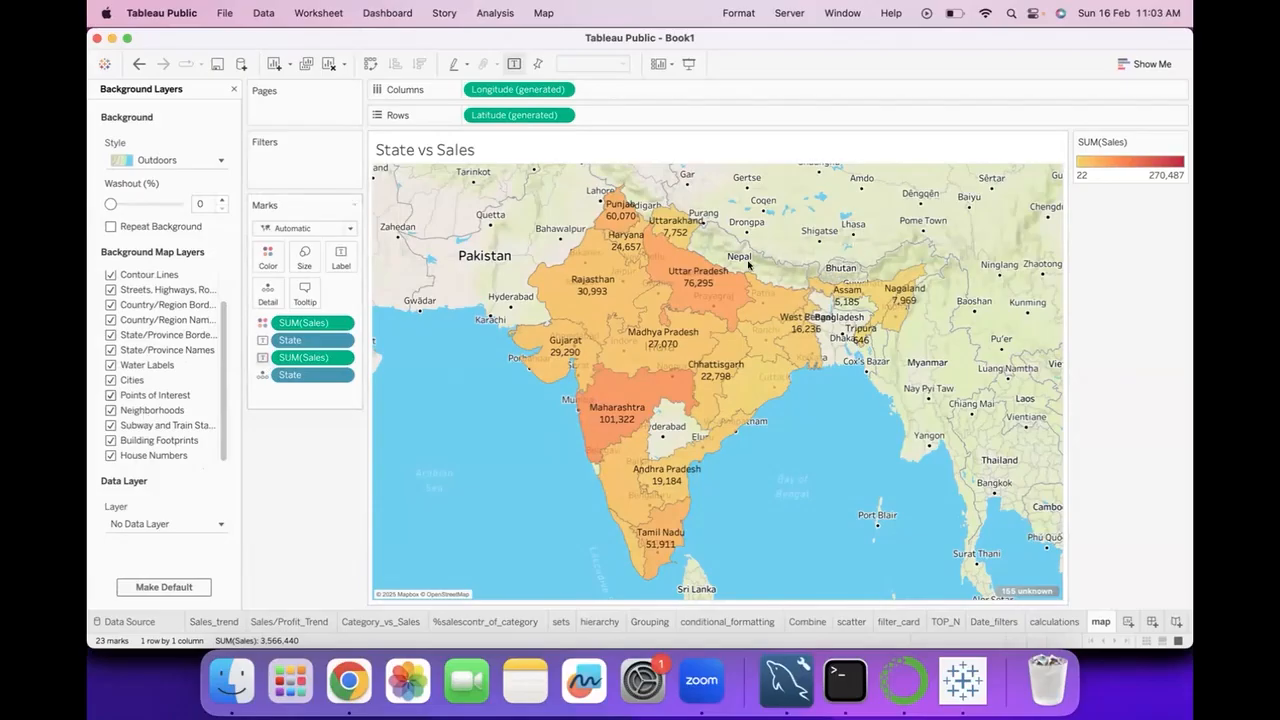
{"action": "mouse_move", "coordinate": [645, 503]}
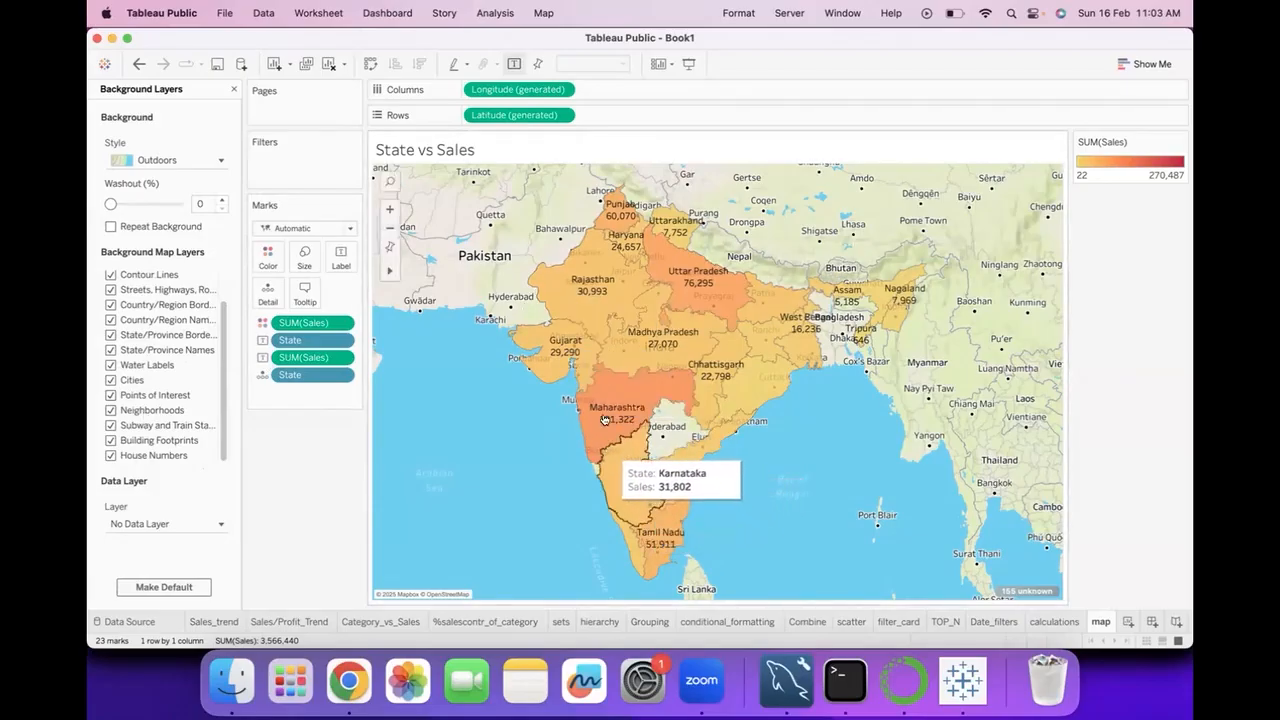
{"action": "mouse_move", "coordinate": [628, 343]}
{"action": "mouse_move", "coordinate": [677, 398]}
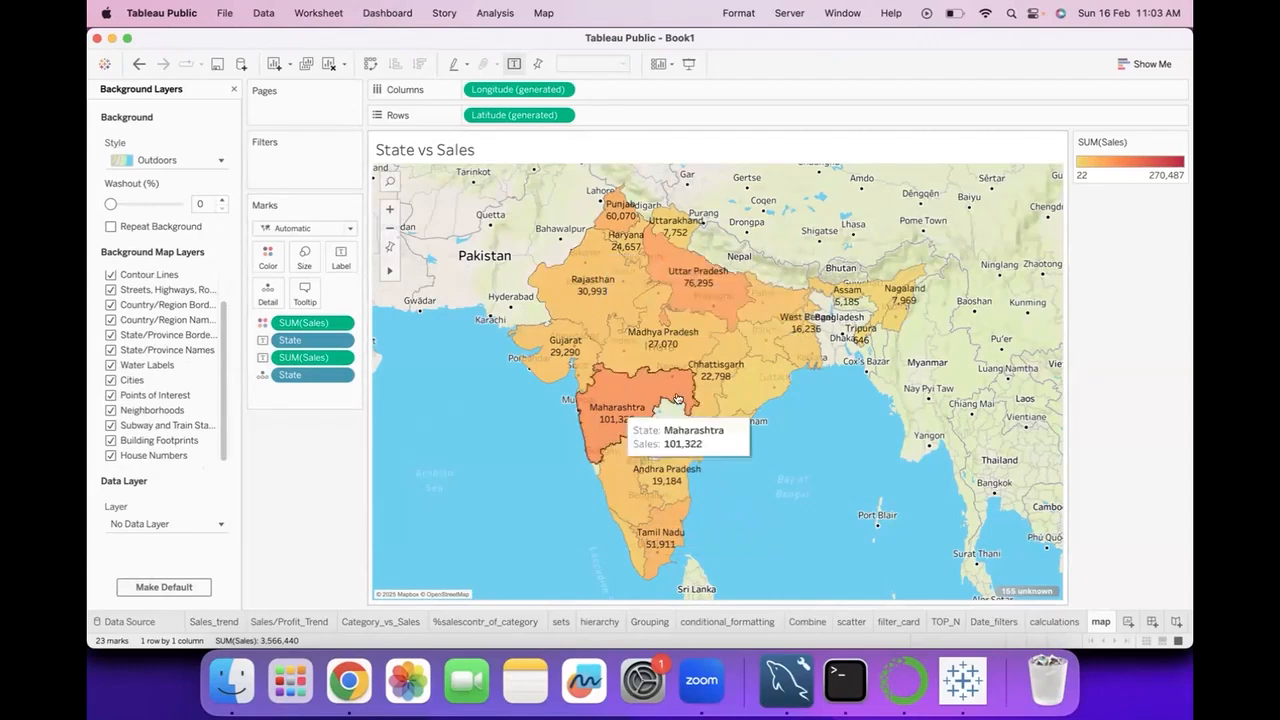
{"action": "left_click", "coordinate": [111, 380]}
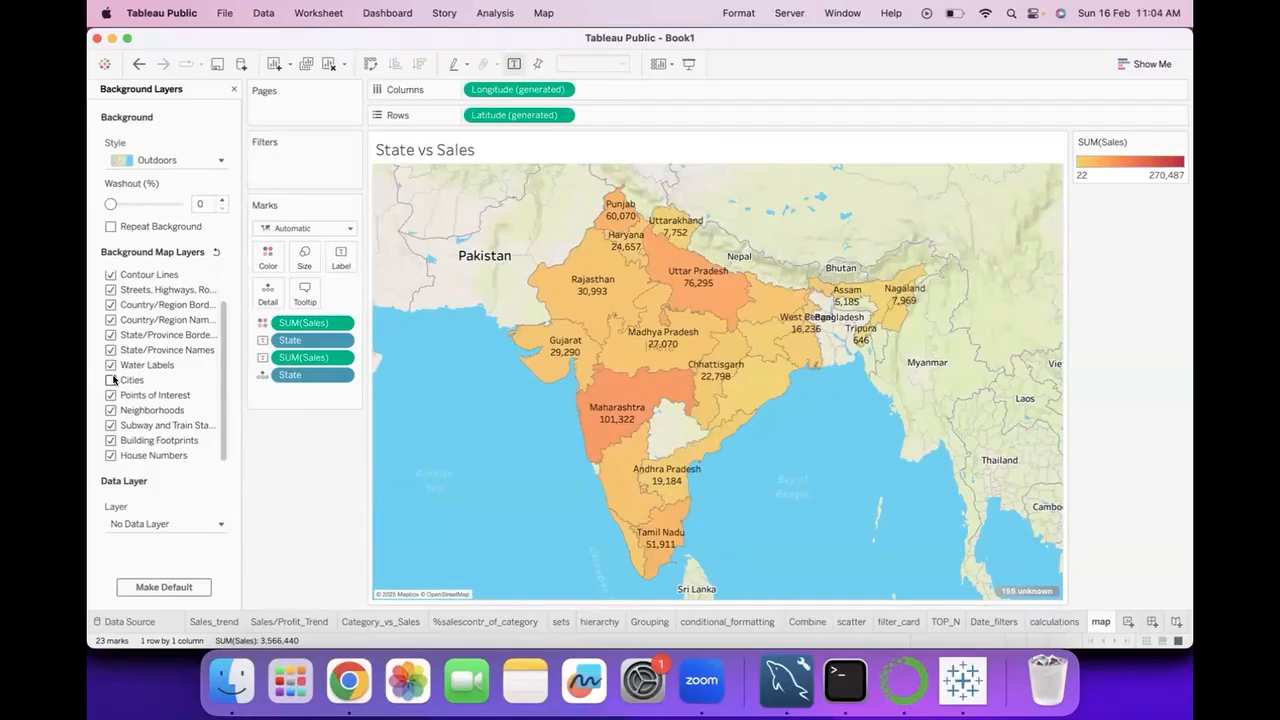
{"action": "left_click", "coordinate": [219, 527]}
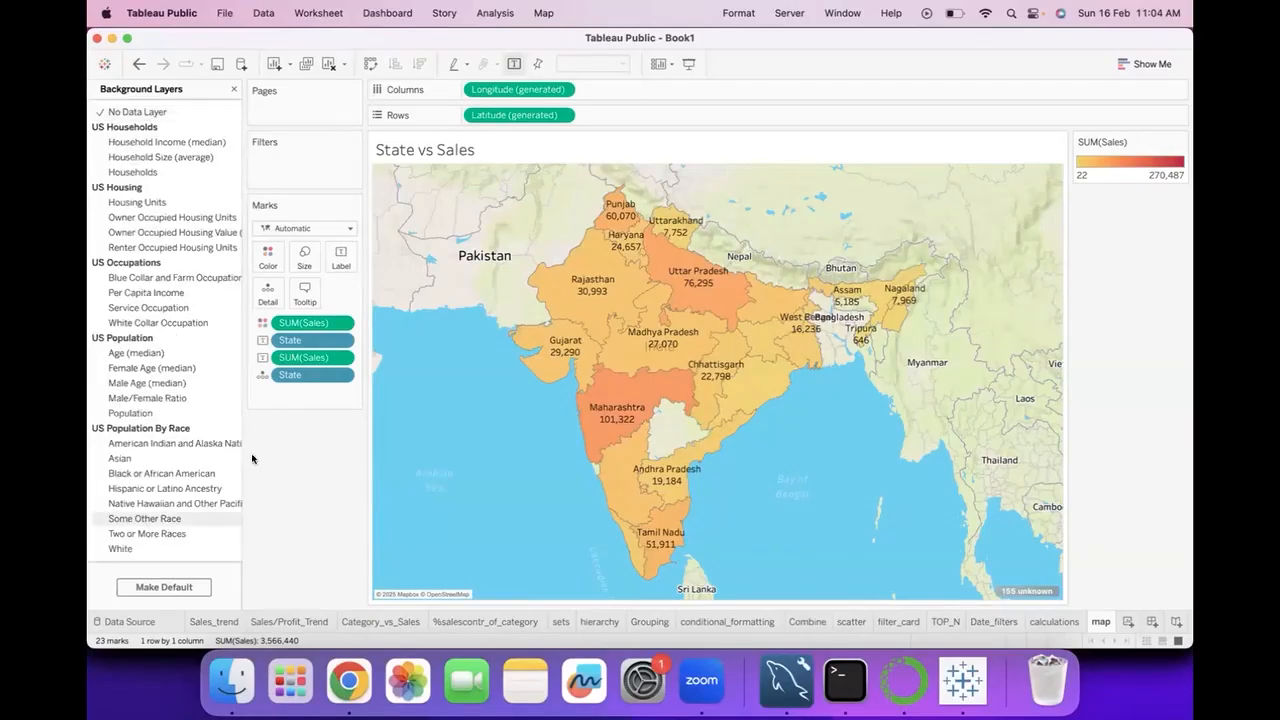
{"action": "left_click", "coordinate": [92, 111]}
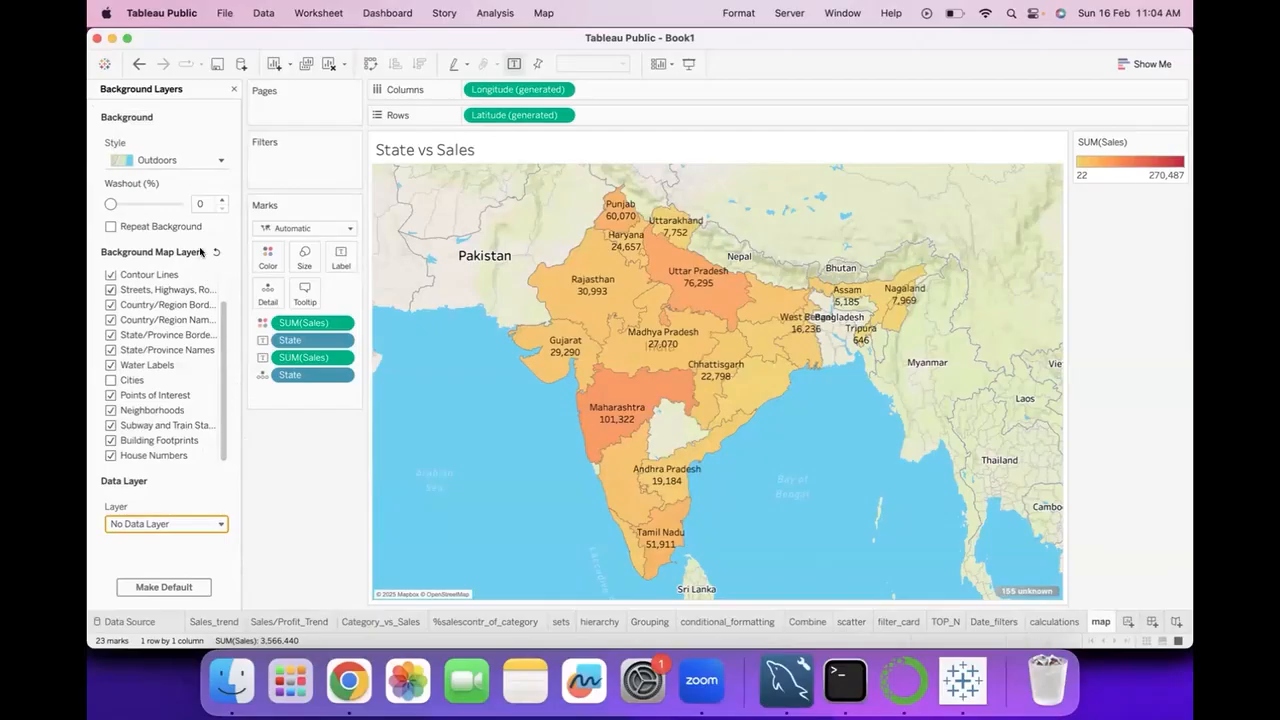
Try a 64% background washout, reduce it to 24%, and close the Background Layers settings.
{"action": "left_click_drag", "start_coordinate": [110, 205], "coordinate": [155, 205]}
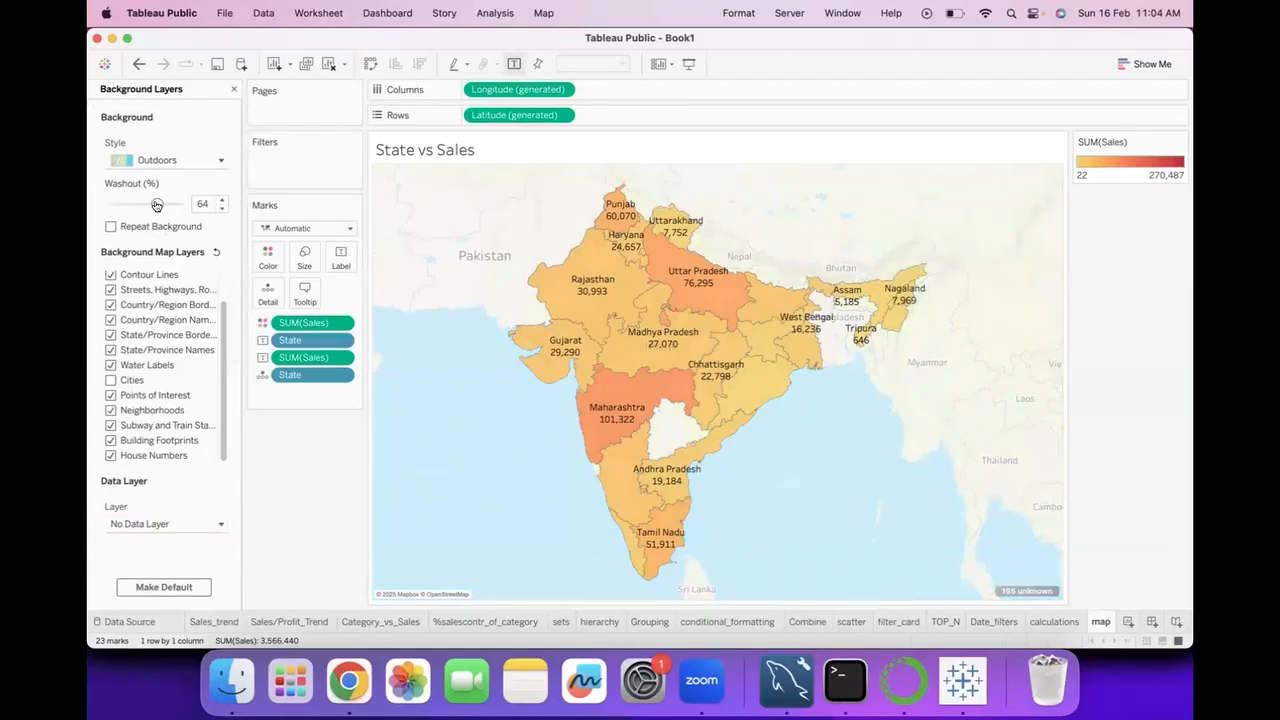
{"action": "left_click_drag", "start_coordinate": [155, 205], "coordinate": [124, 205]}
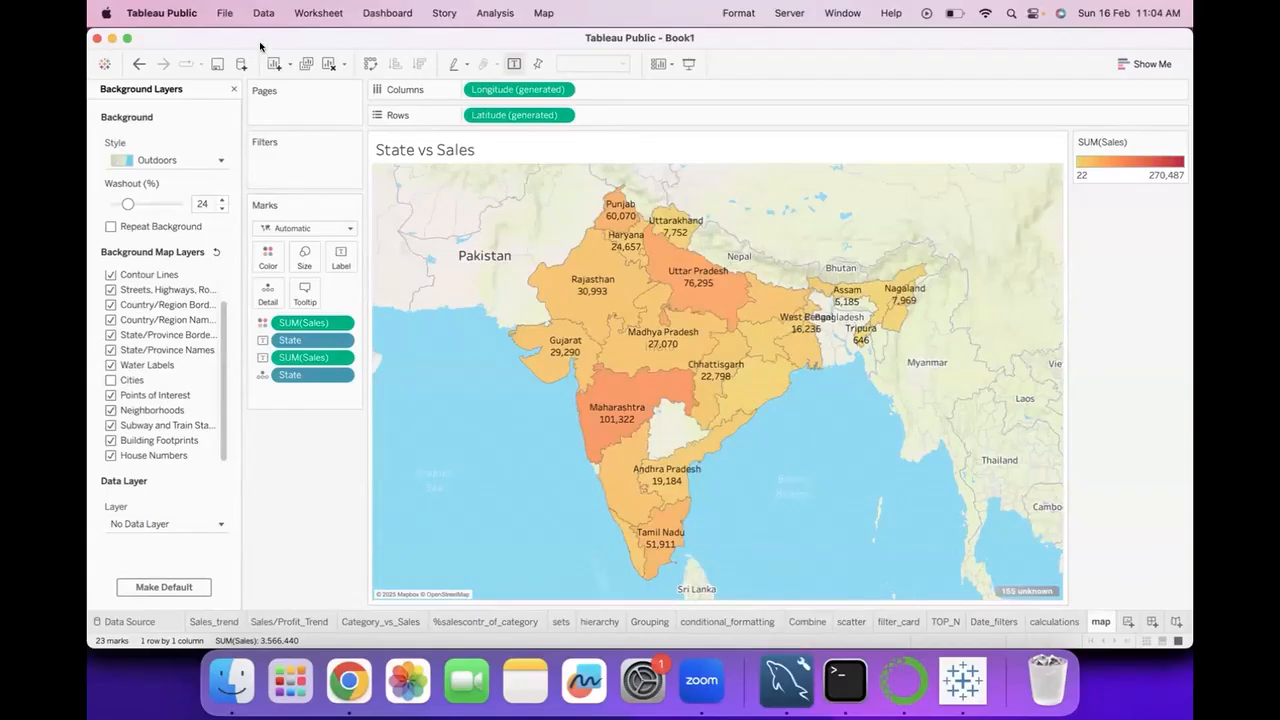
{"action": "left_click", "coordinate": [235, 91]}
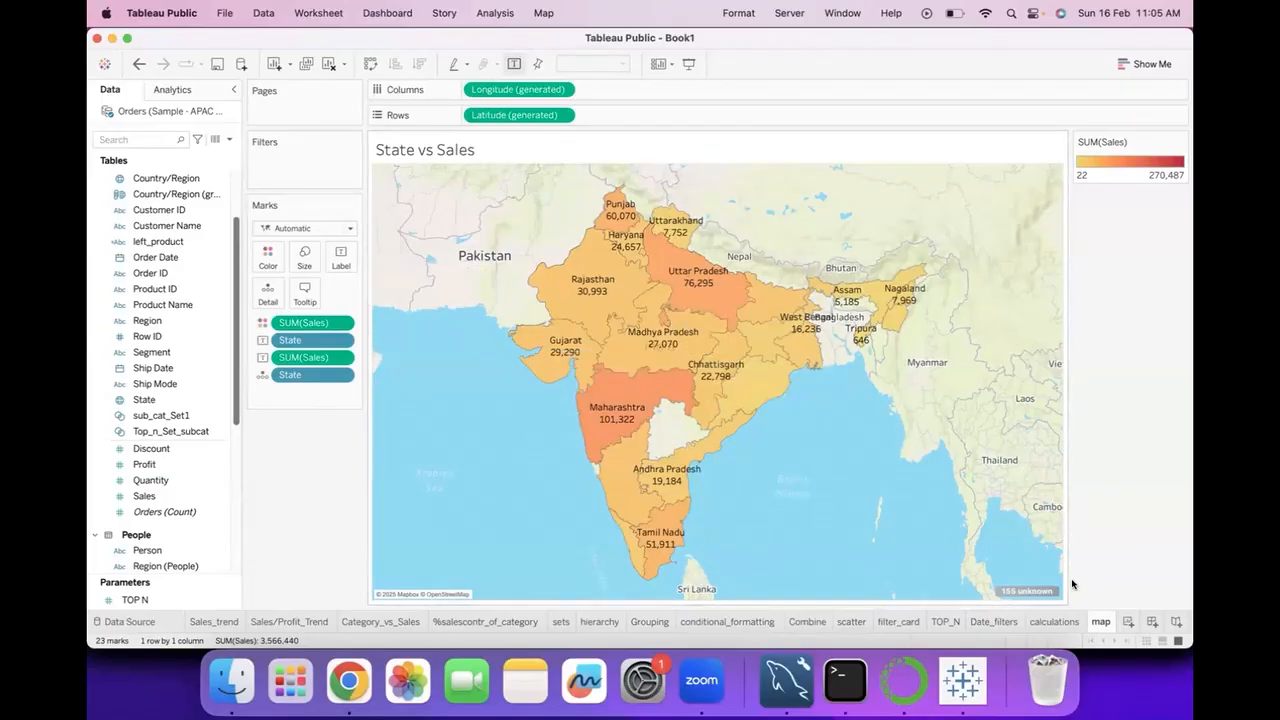
Create a new worksheet and plot the Country/Region field as a map.
{"action": "left_click", "coordinate": [1128, 622]}
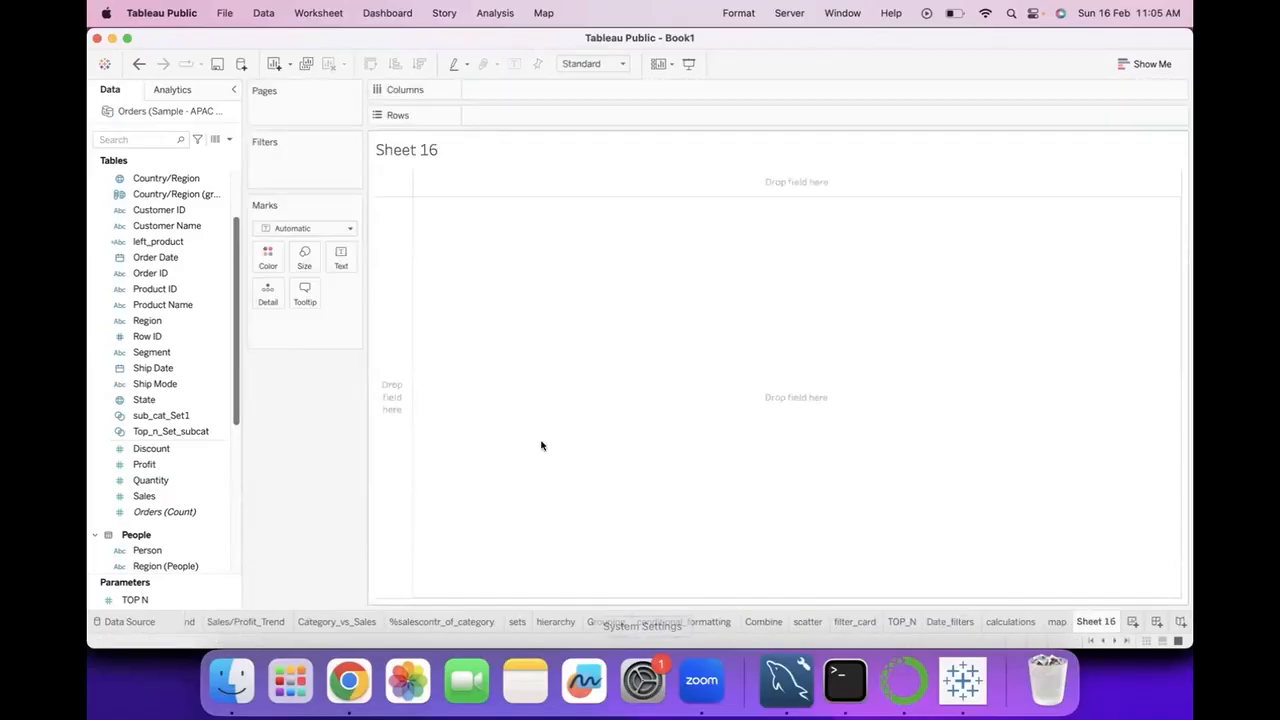
{"action": "left_click", "coordinate": [156, 400]}
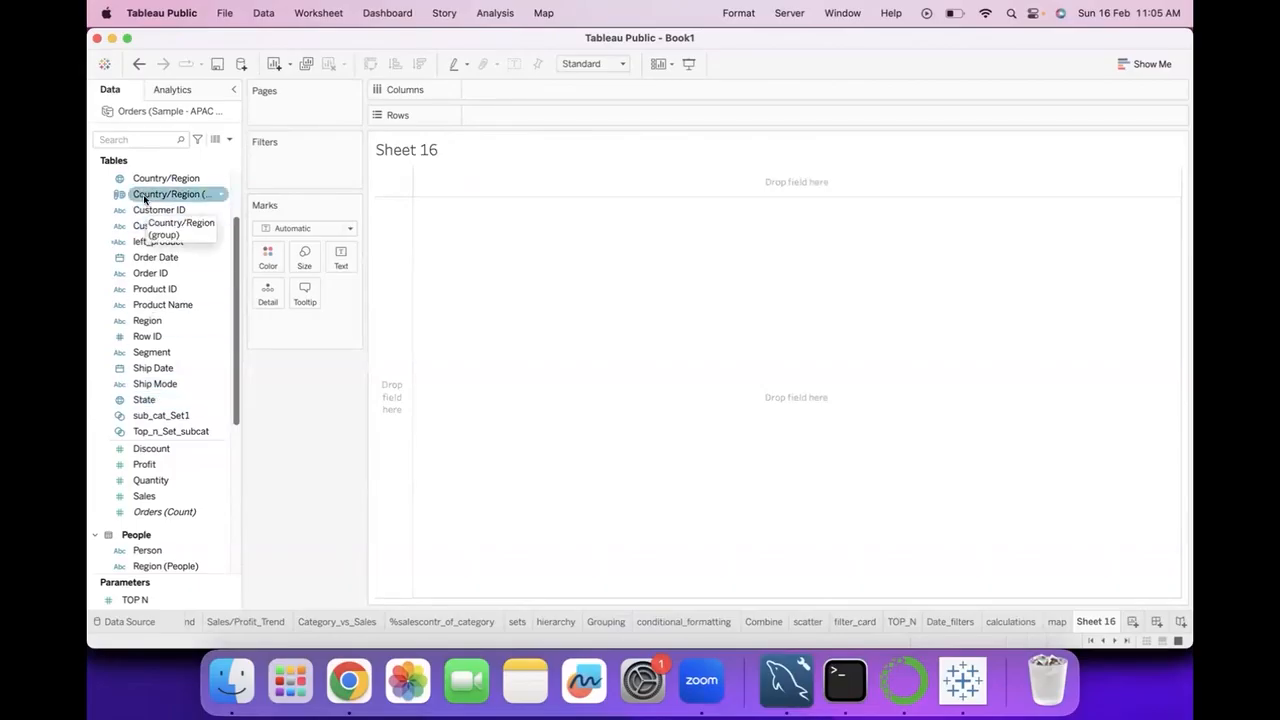
{"action": "scroll", "coordinate": [144, 198], "scroll_direction": "up", "scroll_amount": 3}
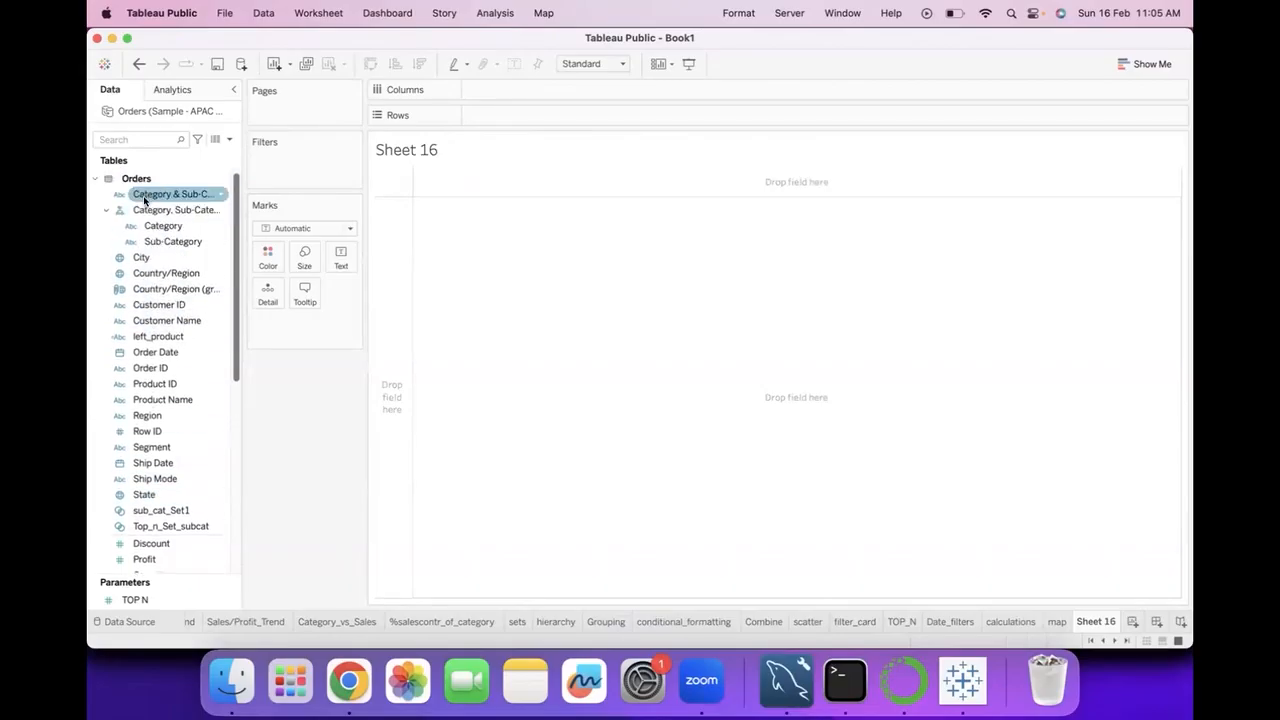
{"action": "left_click", "coordinate": [143, 274]}
{"action": "double_click", "coordinate": [143, 274]}
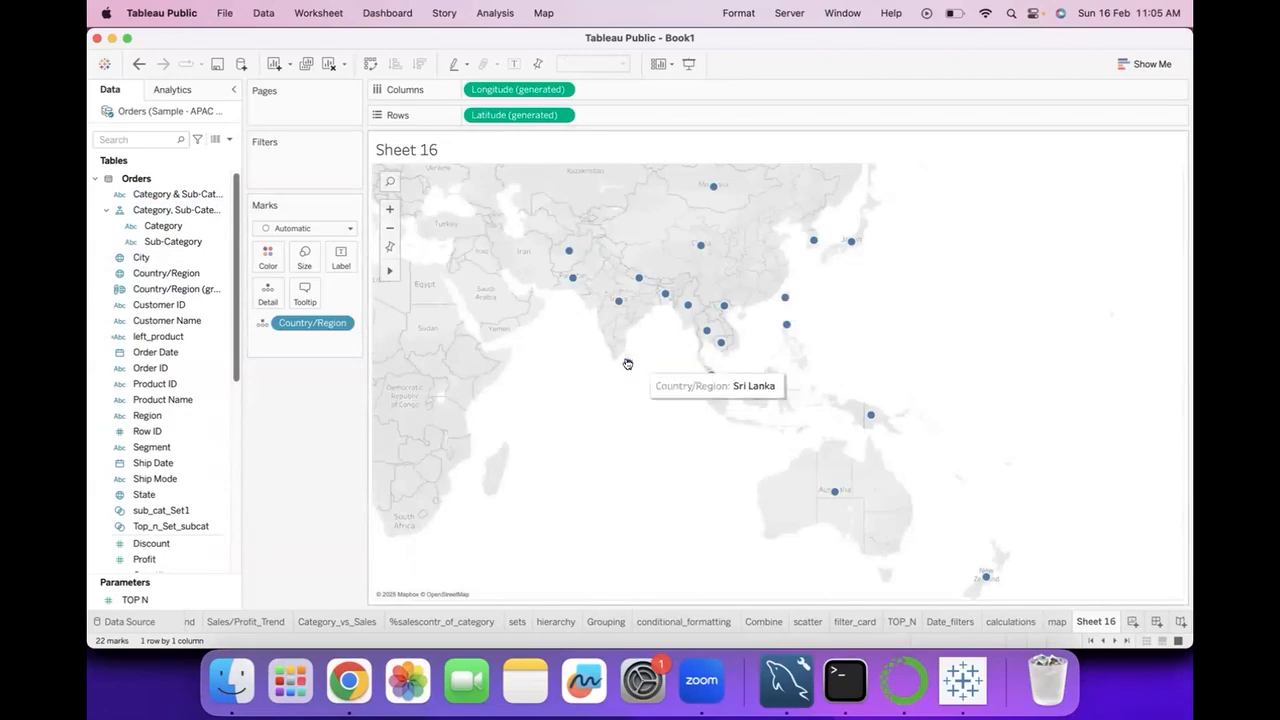
{"action": "mouse_move", "coordinate": [640, 279]}
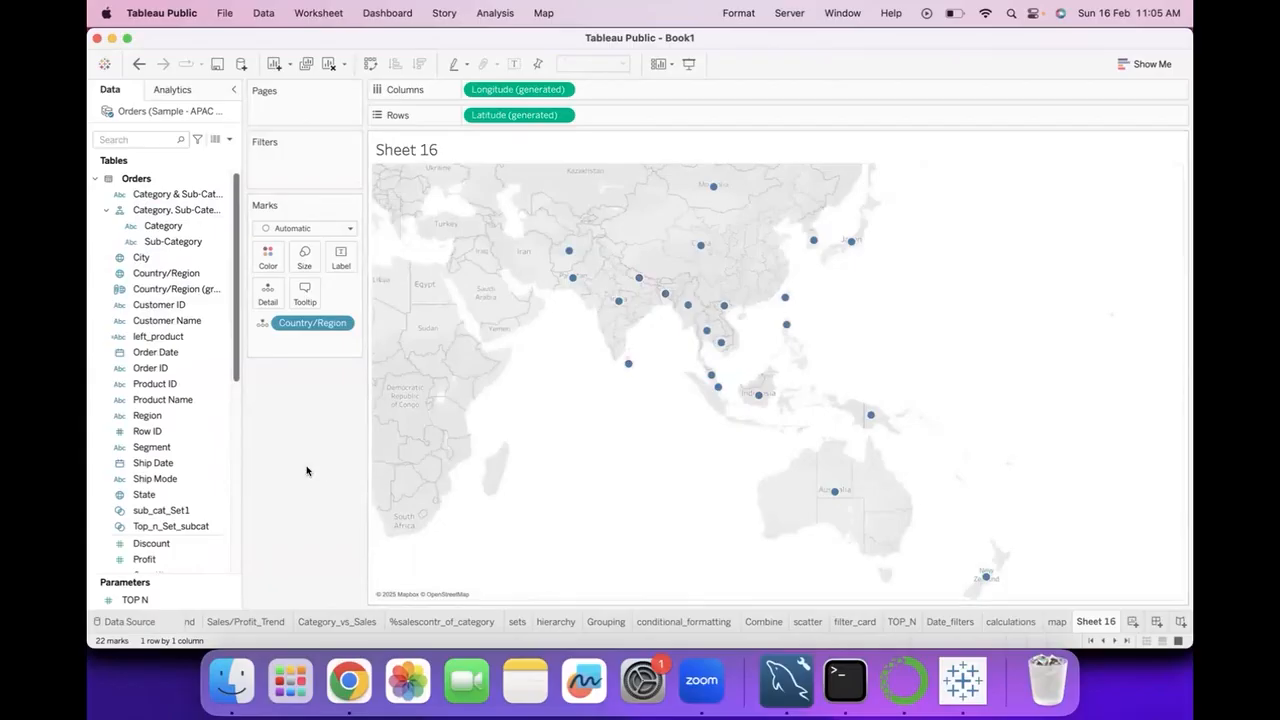
Size the country marks on the map by Sales.
{"action": "scroll", "coordinate": [176, 551], "scroll_direction": "down", "scroll_amount": 2}
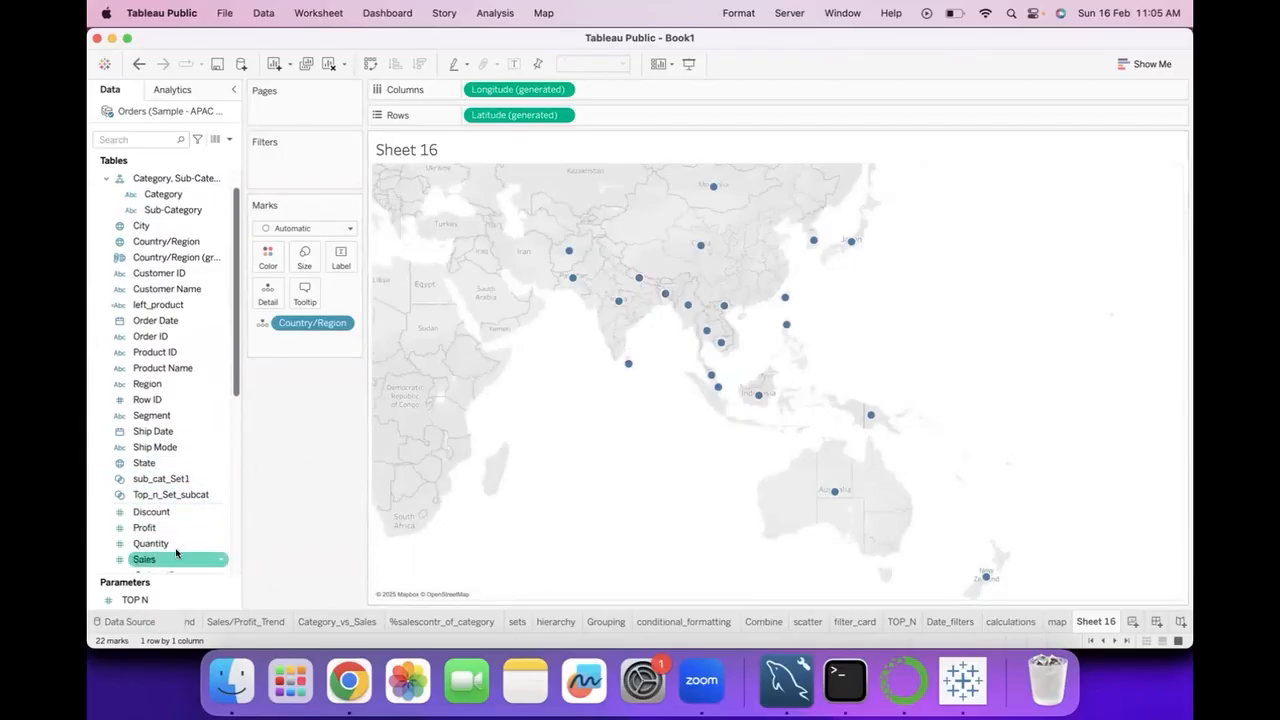
{"action": "left_click_drag", "start_coordinate": [176, 551], "coordinate": [307, 254]}
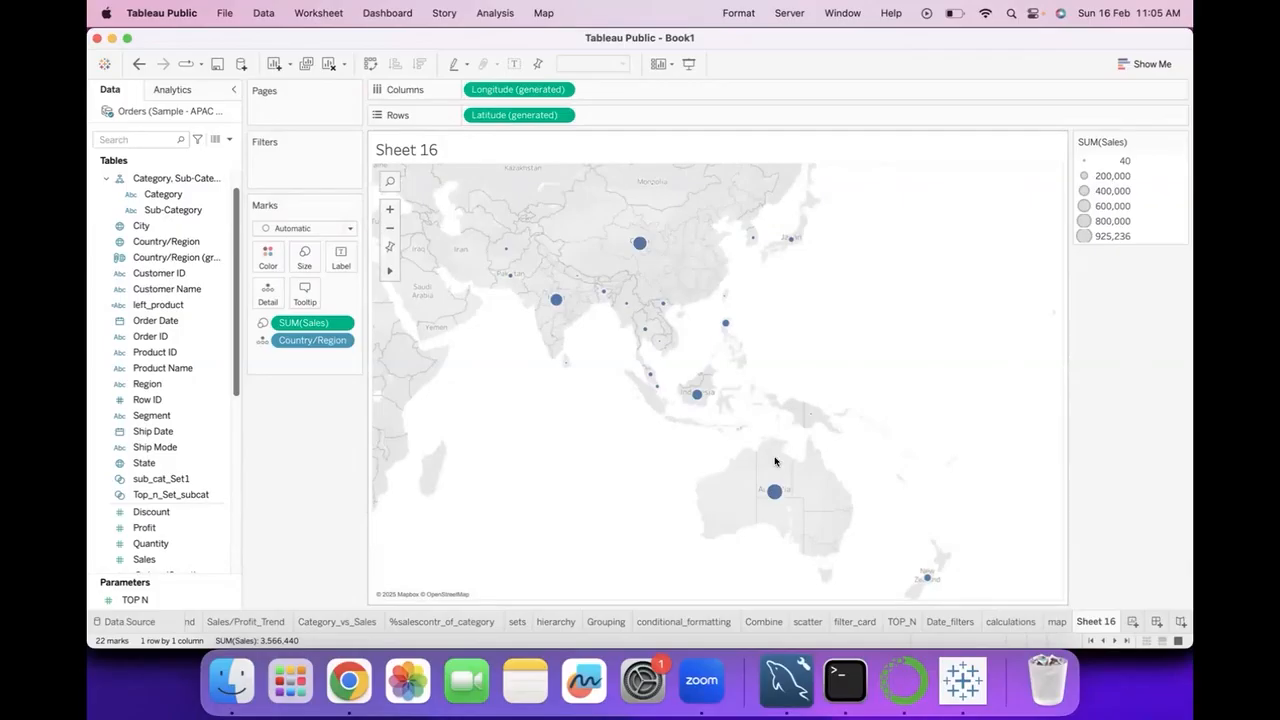
{"action": "mouse_move", "coordinate": [622, 306]}
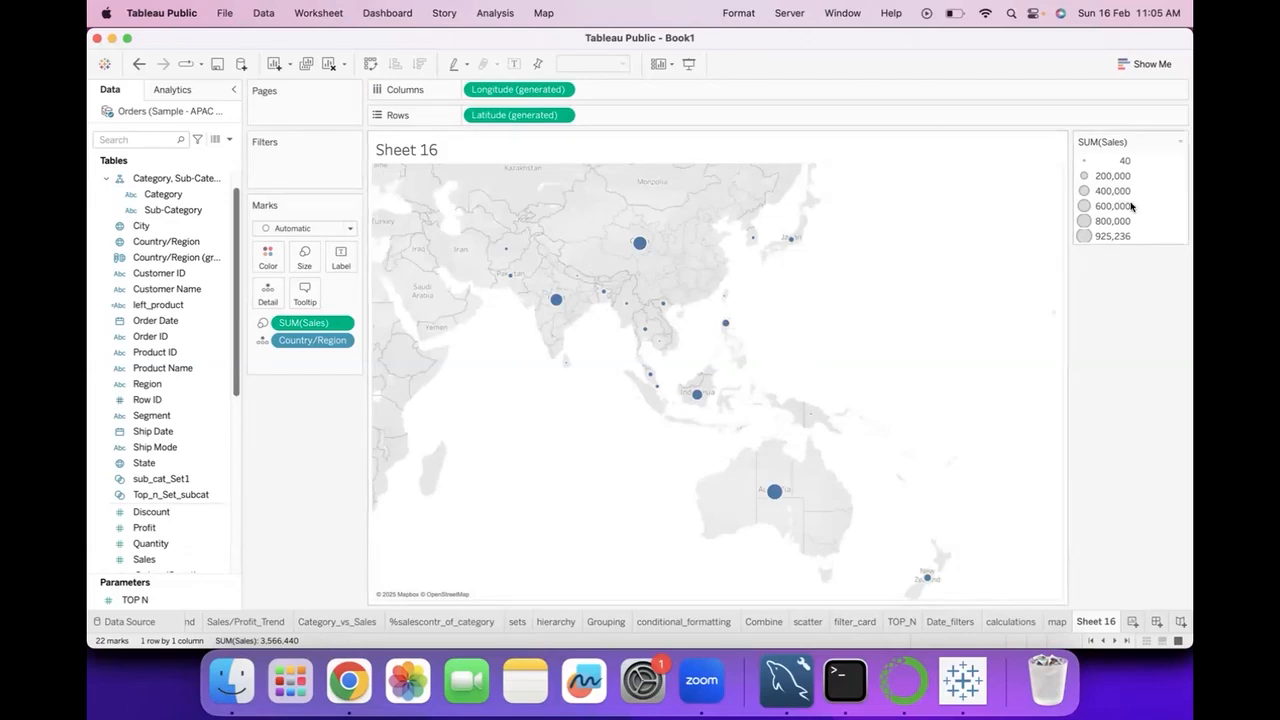
Edit the Sales size legend so that mark sizes vary by range.
{"action": "left_click", "coordinate": [1181, 142]}
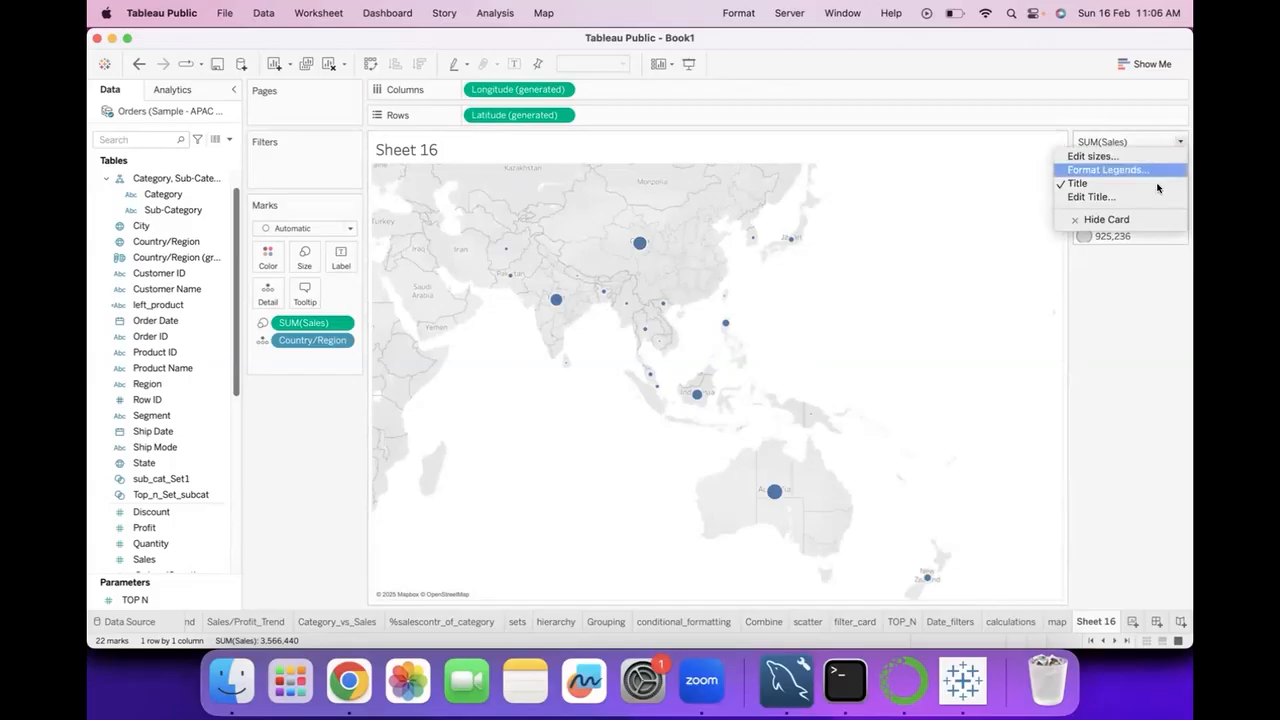
{"action": "left_click", "coordinate": [1092, 157]}
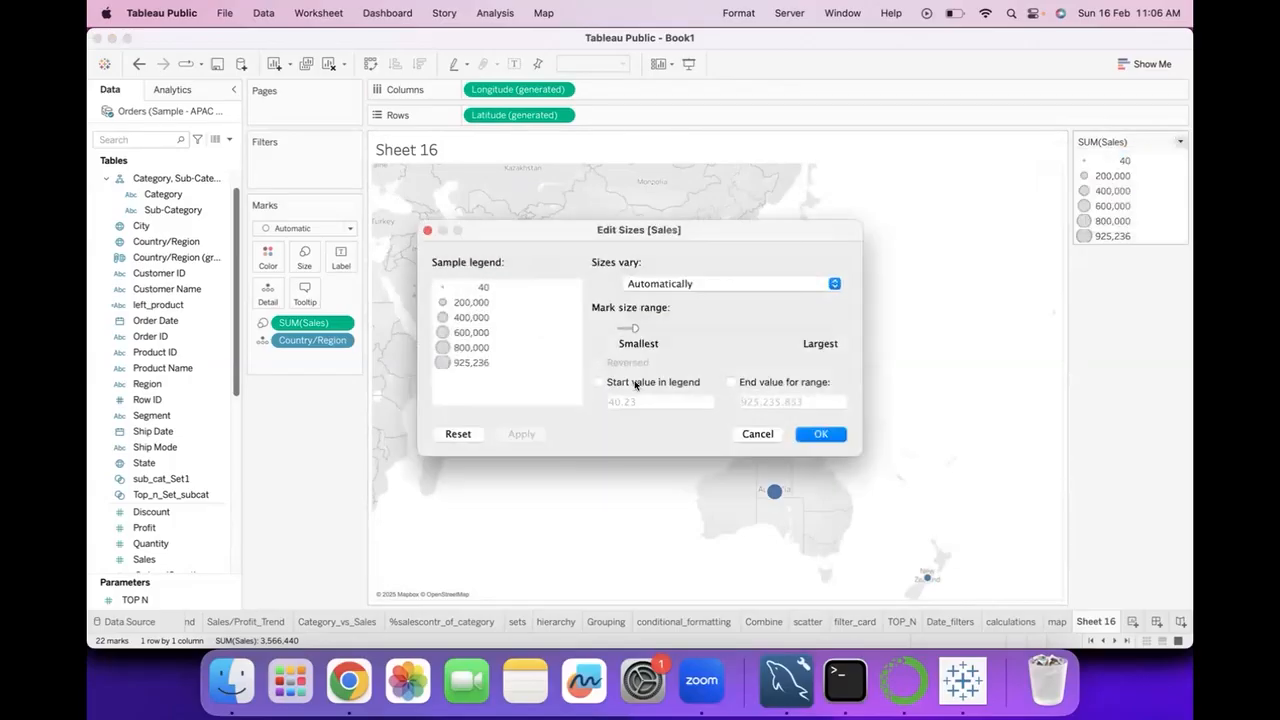
{"action": "left_click", "coordinate": [796, 282]}
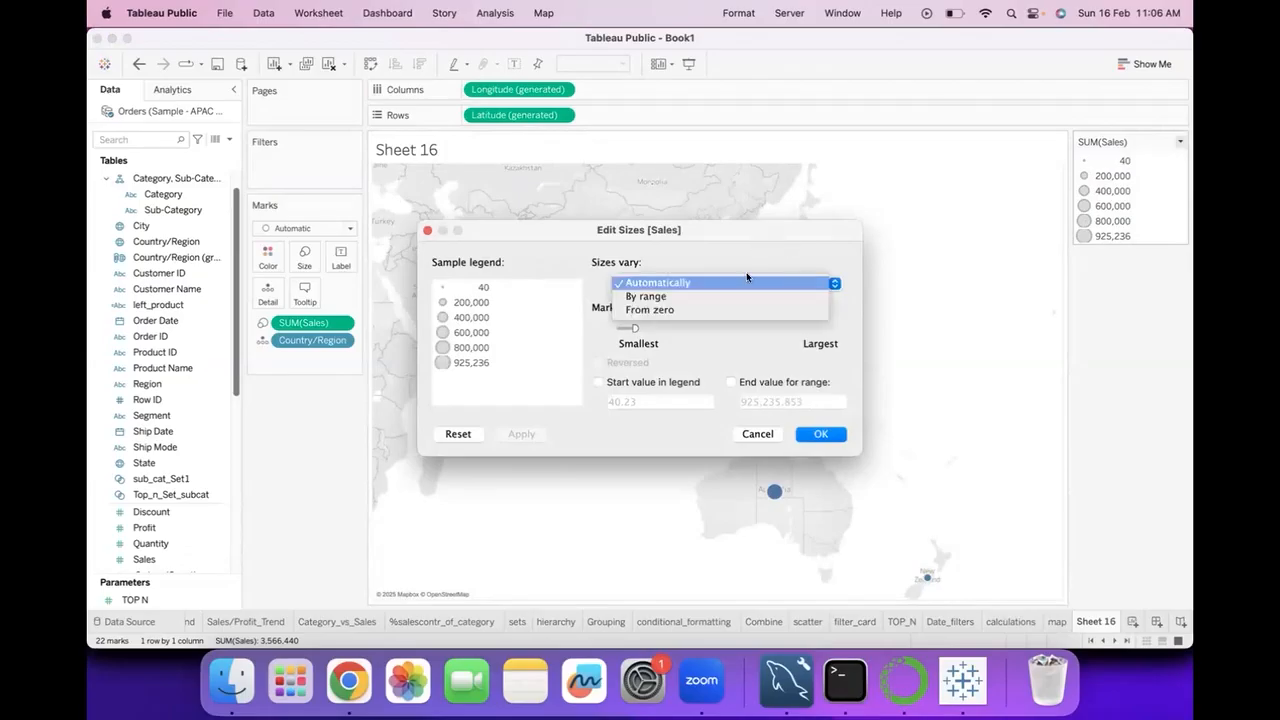
{"action": "left_click", "coordinate": [741, 297]}
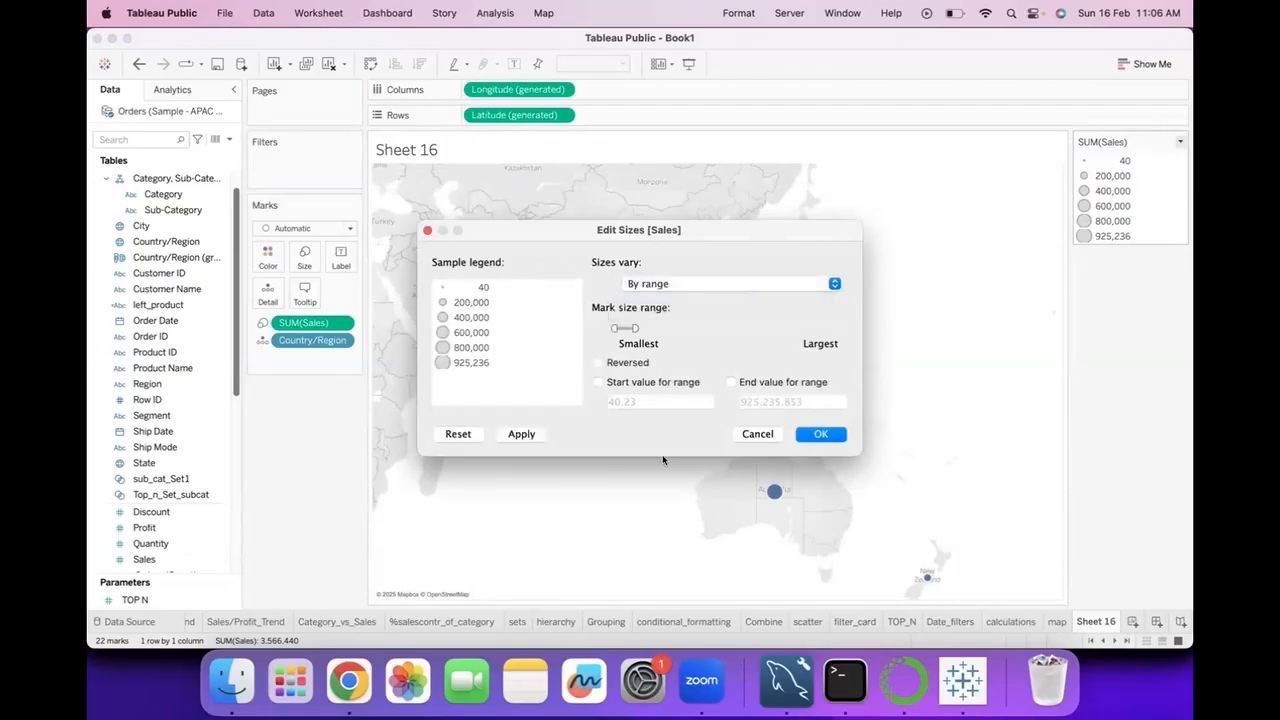
{"action": "left_click", "coordinate": [820, 433]}
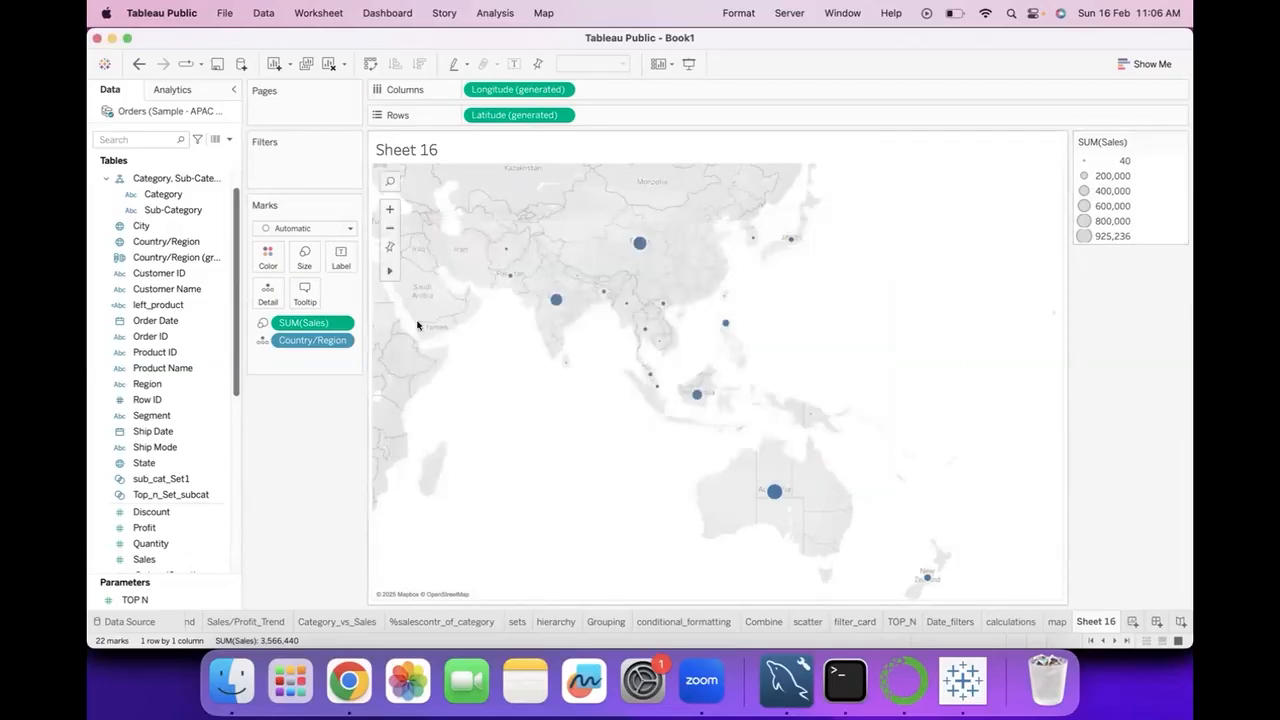
Color the country marks on the map green.
{"action": "left_click", "coordinate": [268, 257]}
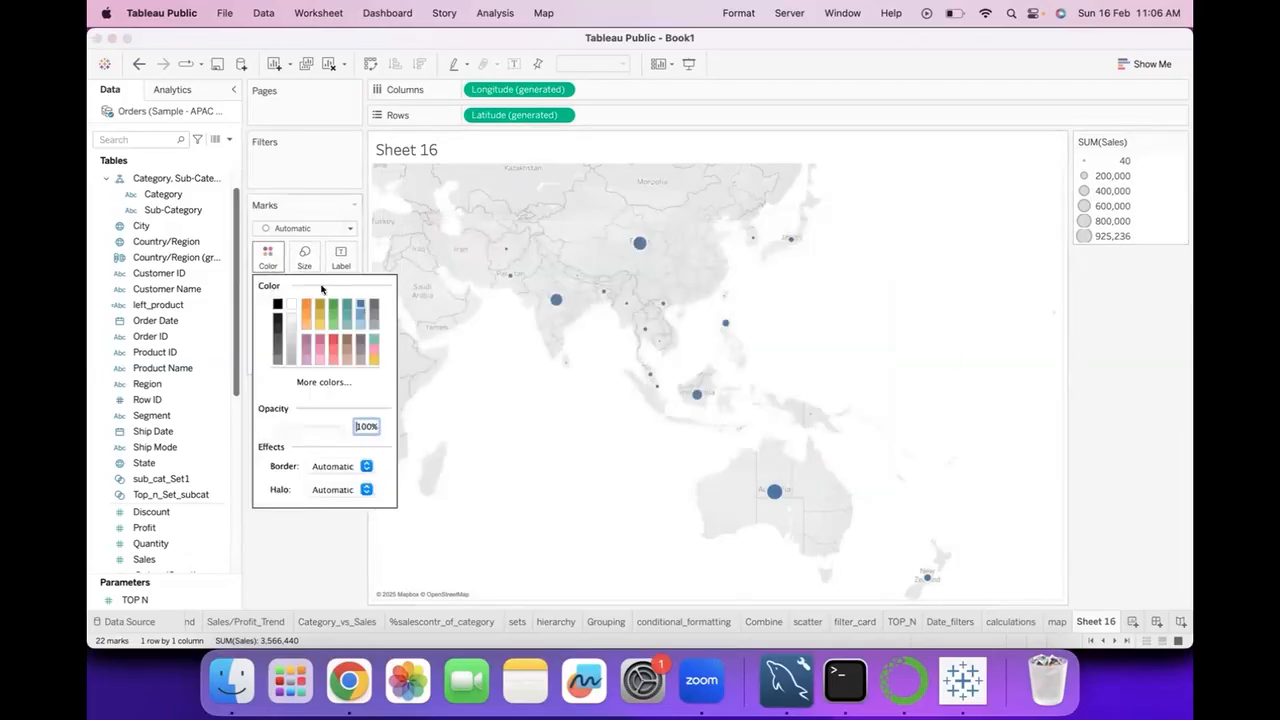
{"action": "left_click", "coordinate": [333, 305]}
{"action": "left_click", "coordinate": [418, 379]}
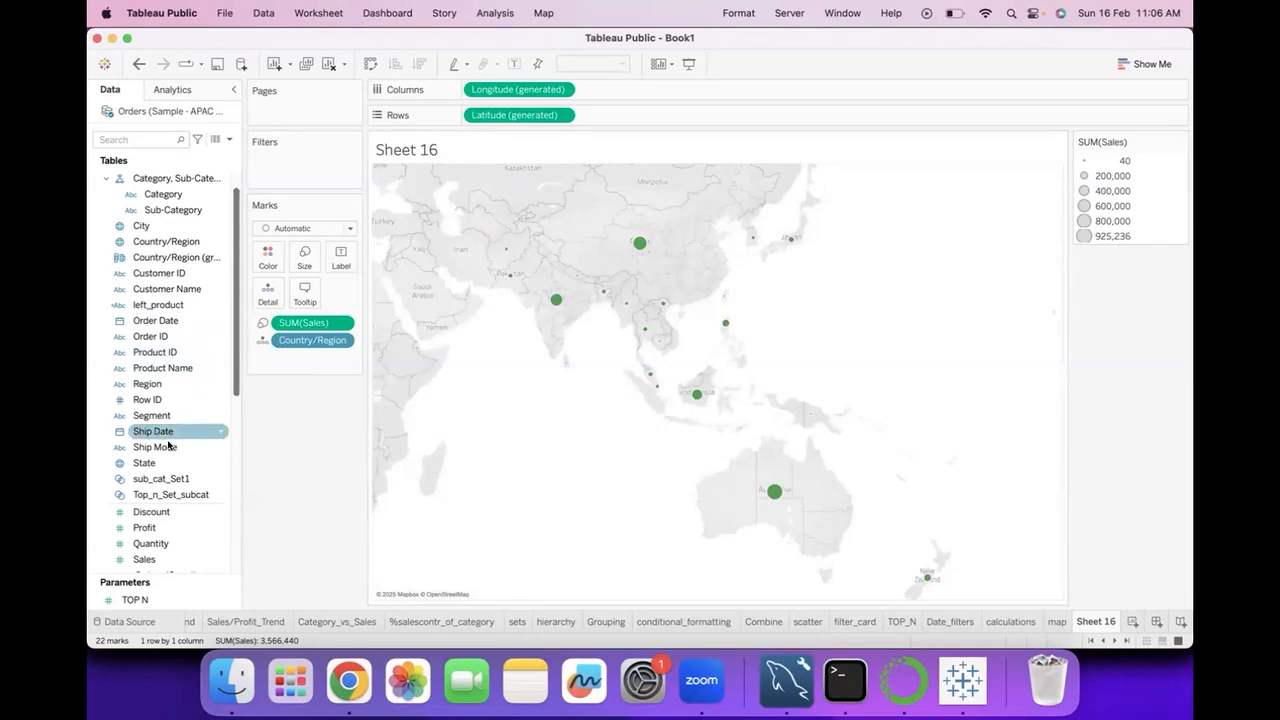
Show mark labels on the map and label each mark with its Country/Region.
{"action": "left_click", "coordinate": [510, 63]}
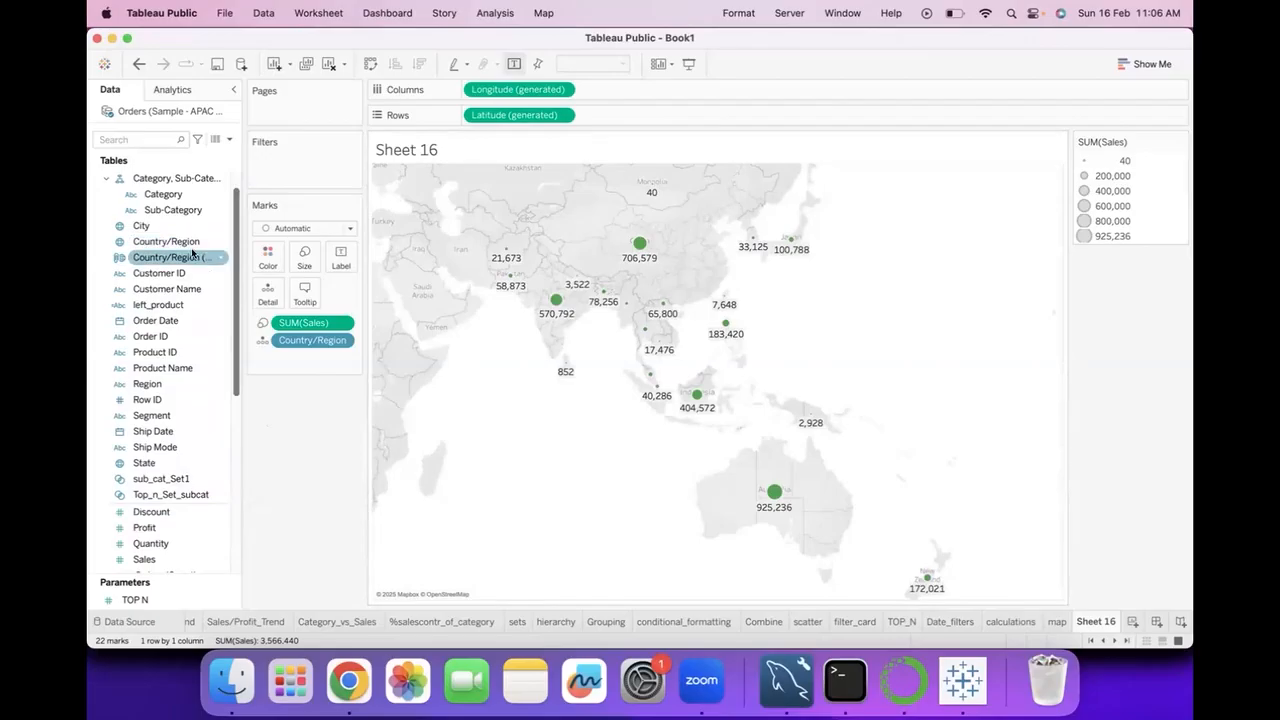
{"action": "left_click_drag", "start_coordinate": [180, 257], "coordinate": [342, 262]}
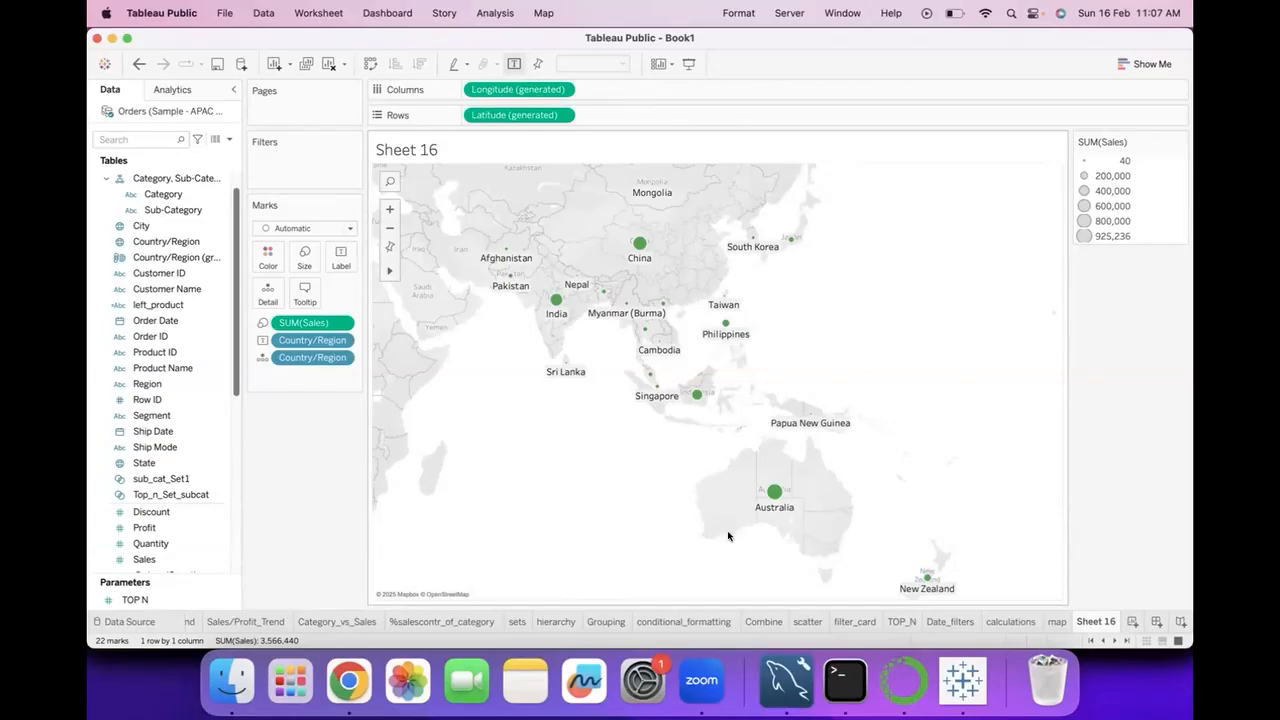
{"action": "left_click", "coordinate": [348, 228]}
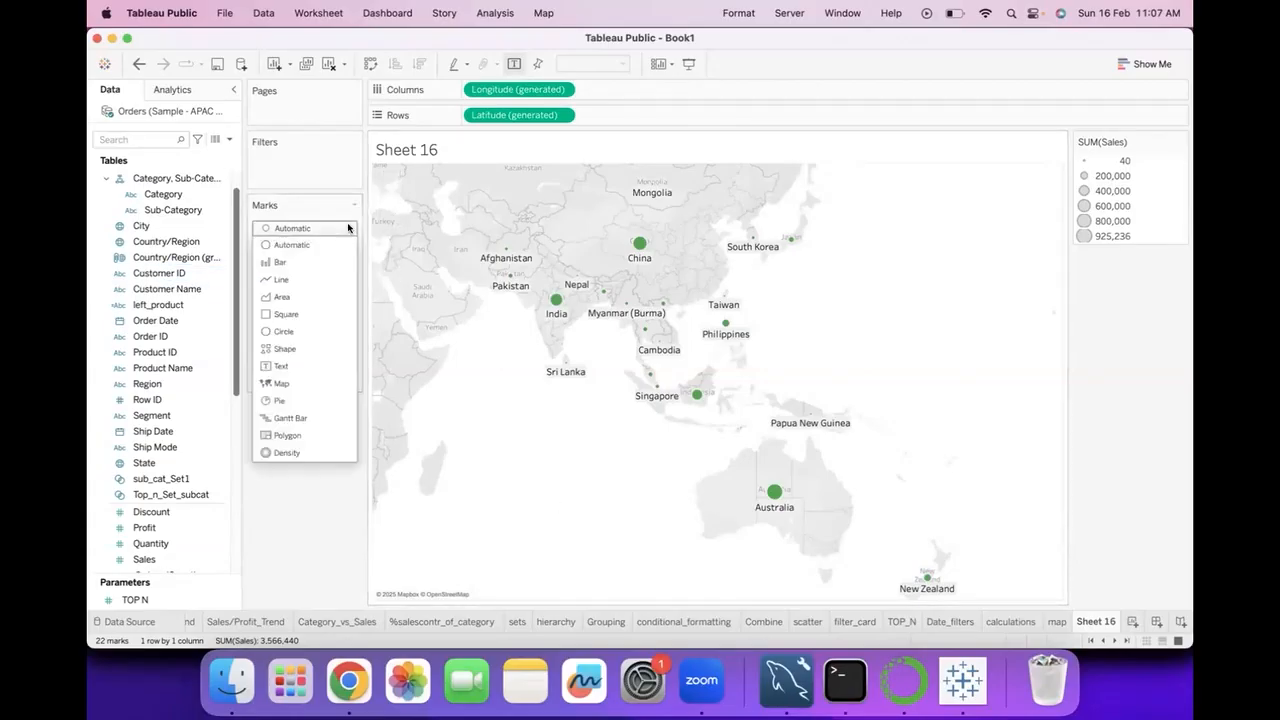
{"action": "left_click", "coordinate": [322, 575]}
{"action": "left_click", "coordinate": [304, 256]}
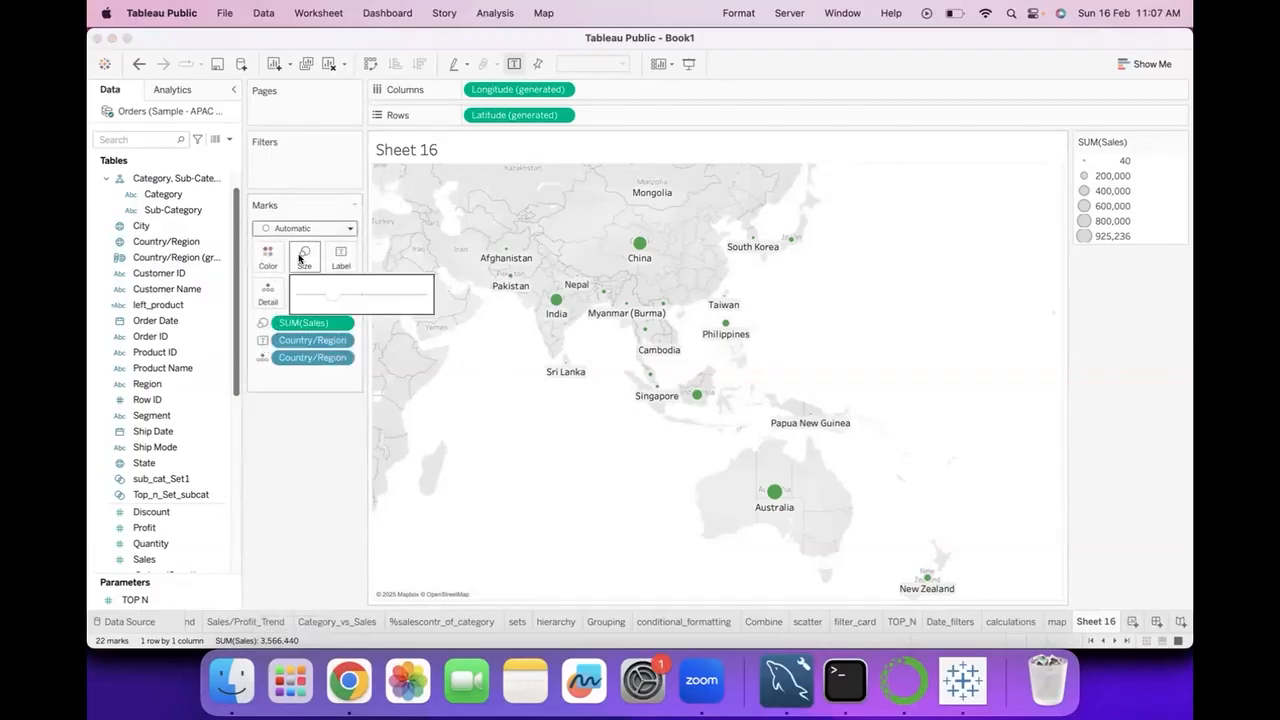
{"action": "left_click", "coordinate": [334, 489]}
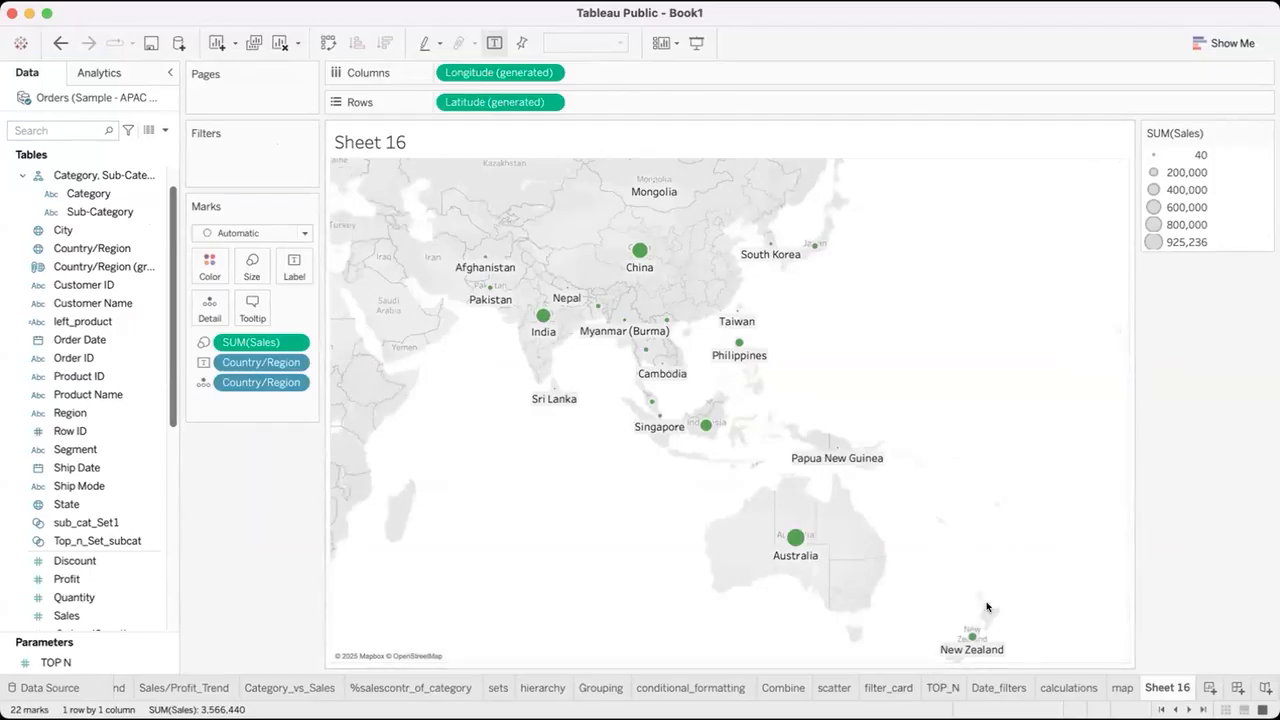
Compare the filled State vs Sales map on the map sheet with the country bubble map on Sheet 16.
{"action": "left_click", "coordinate": [1120, 686]}
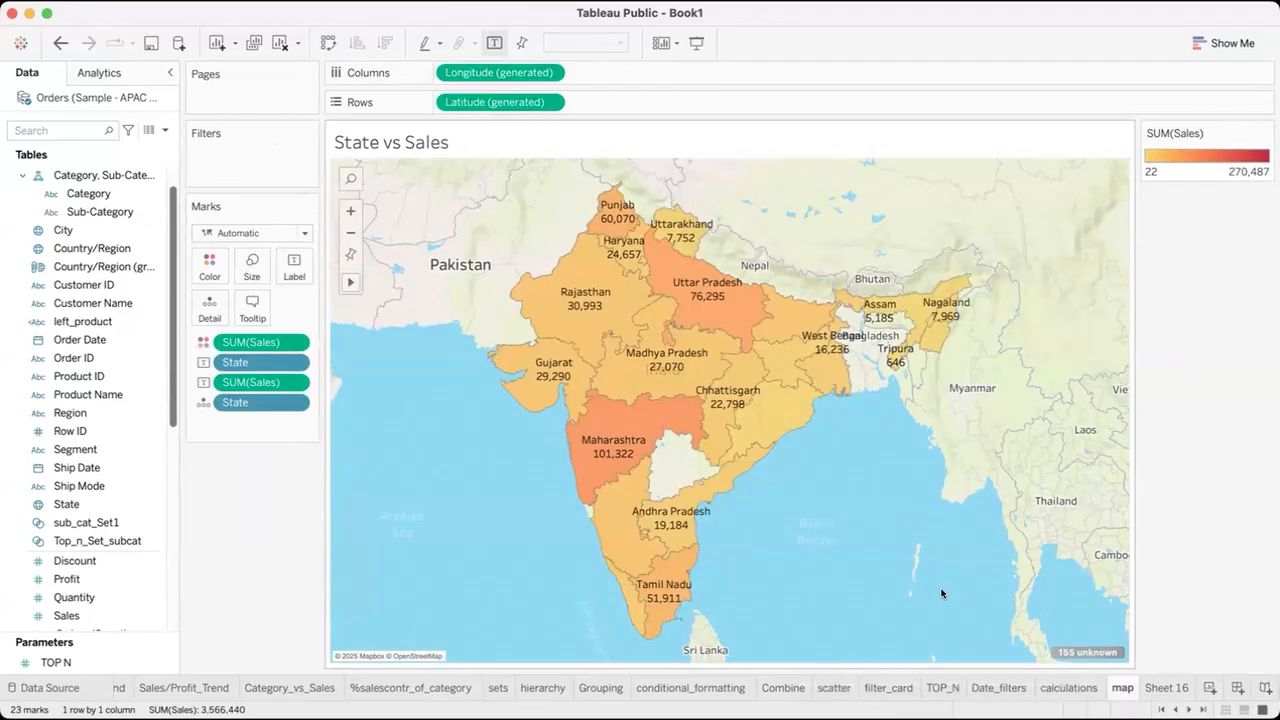
{"action": "mouse_move", "coordinate": [743, 381]}
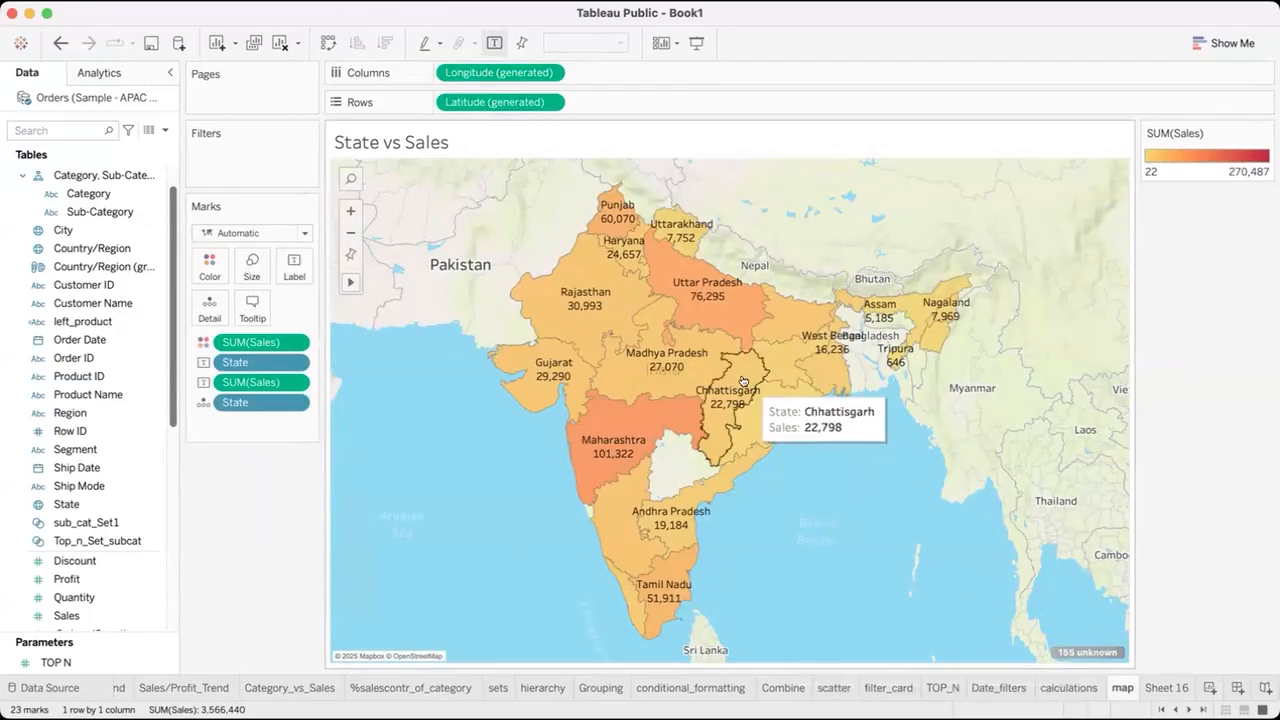
{"action": "mouse_move", "coordinate": [740, 345]}
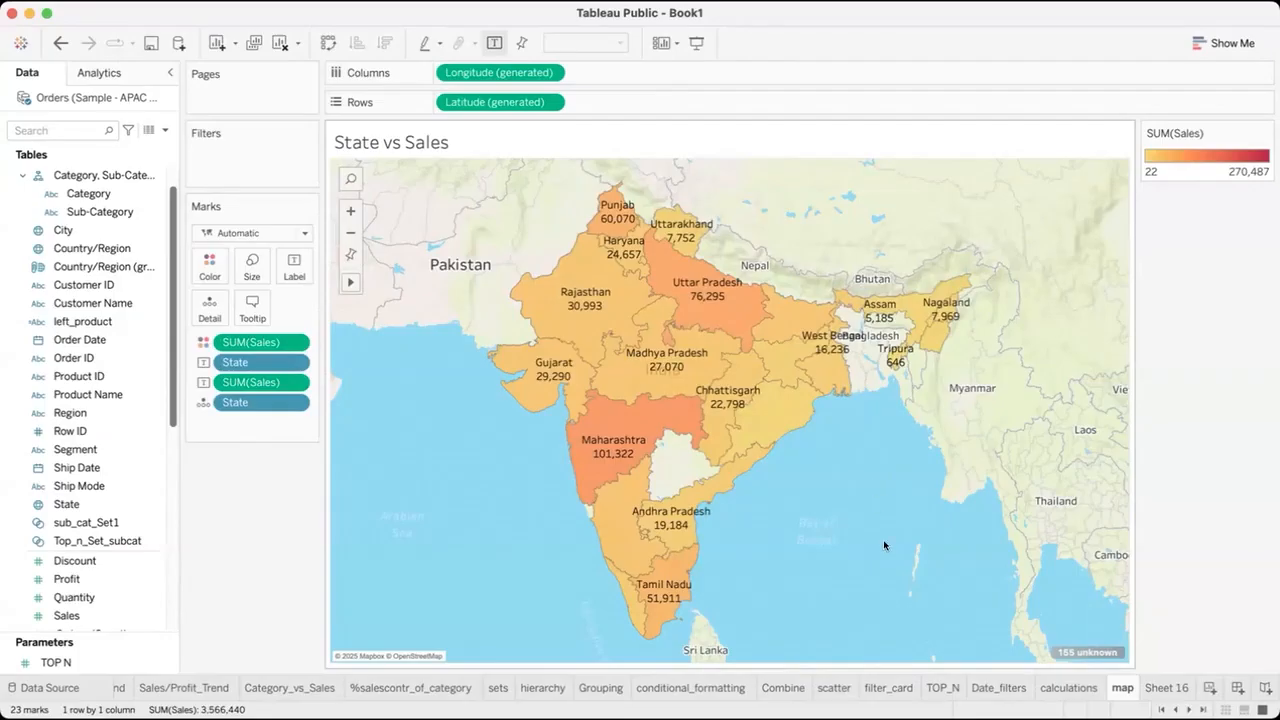
{"action": "left_click", "coordinate": [1165, 687]}
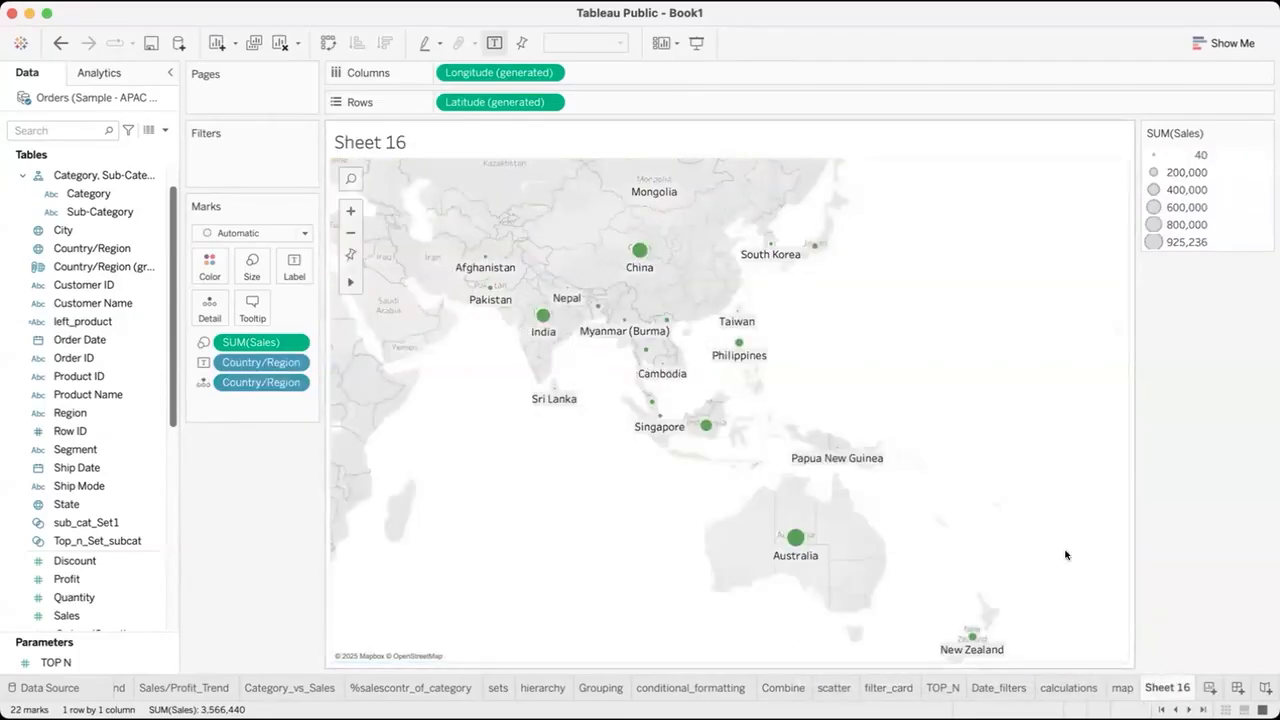
{"action": "mouse_move", "coordinate": [975, 640]}
{"action": "mouse_move", "coordinate": [735, 305]}
{"action": "left_click", "coordinate": [1120, 690]}
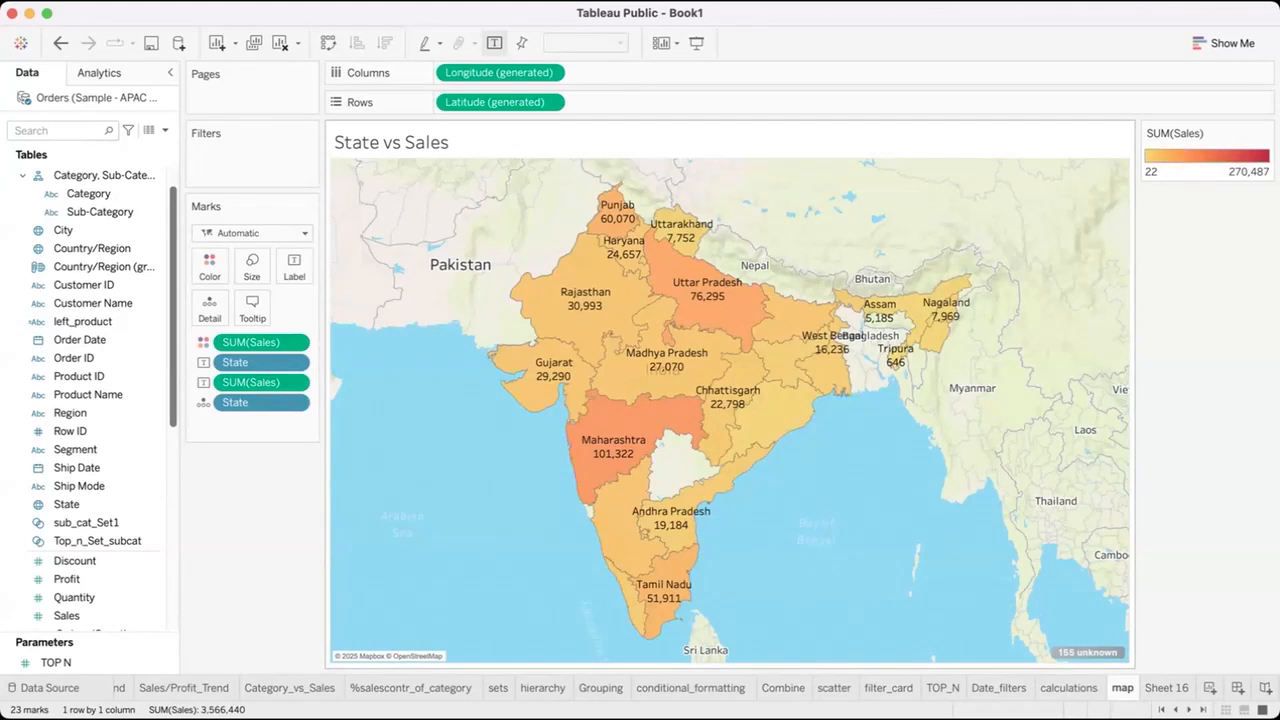
{"action": "left_click", "coordinate": [1165, 687]}
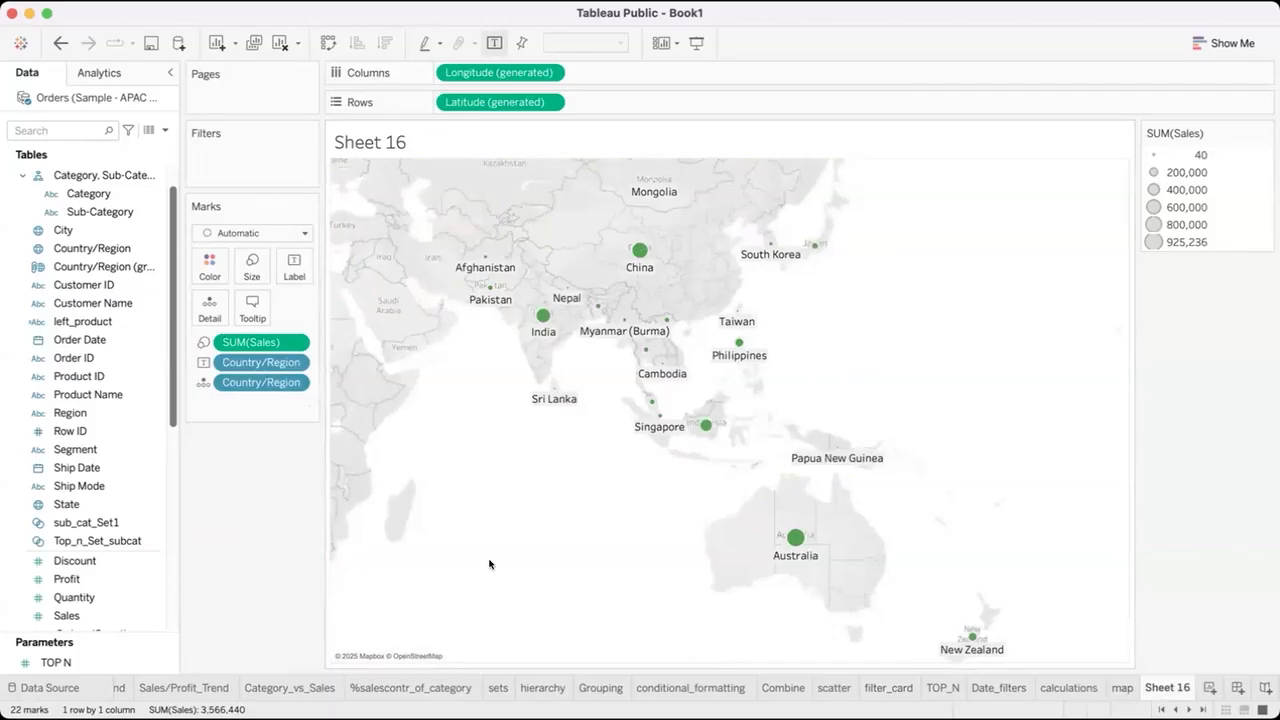
{"action": "mouse_move", "coordinate": [448, 276]}
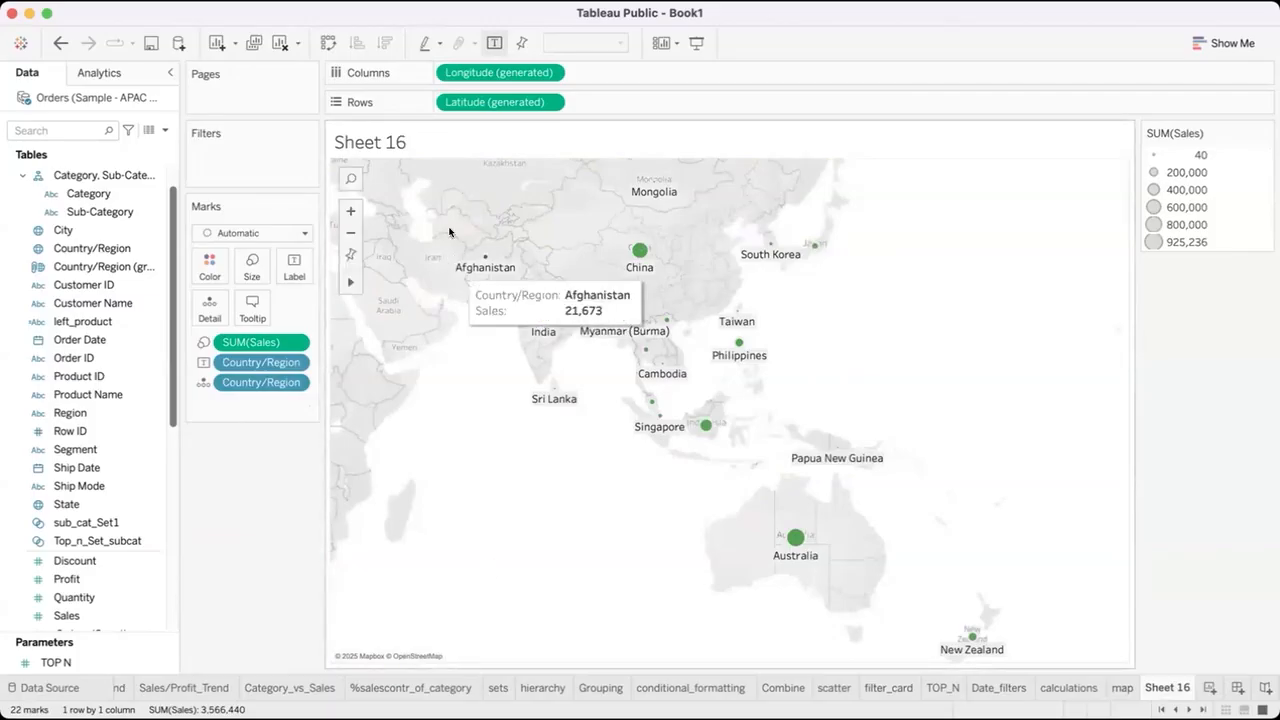
Try the Map mark type for the countries on Sheet 16 and undo the change.
{"action": "left_click", "coordinate": [290, 234]}
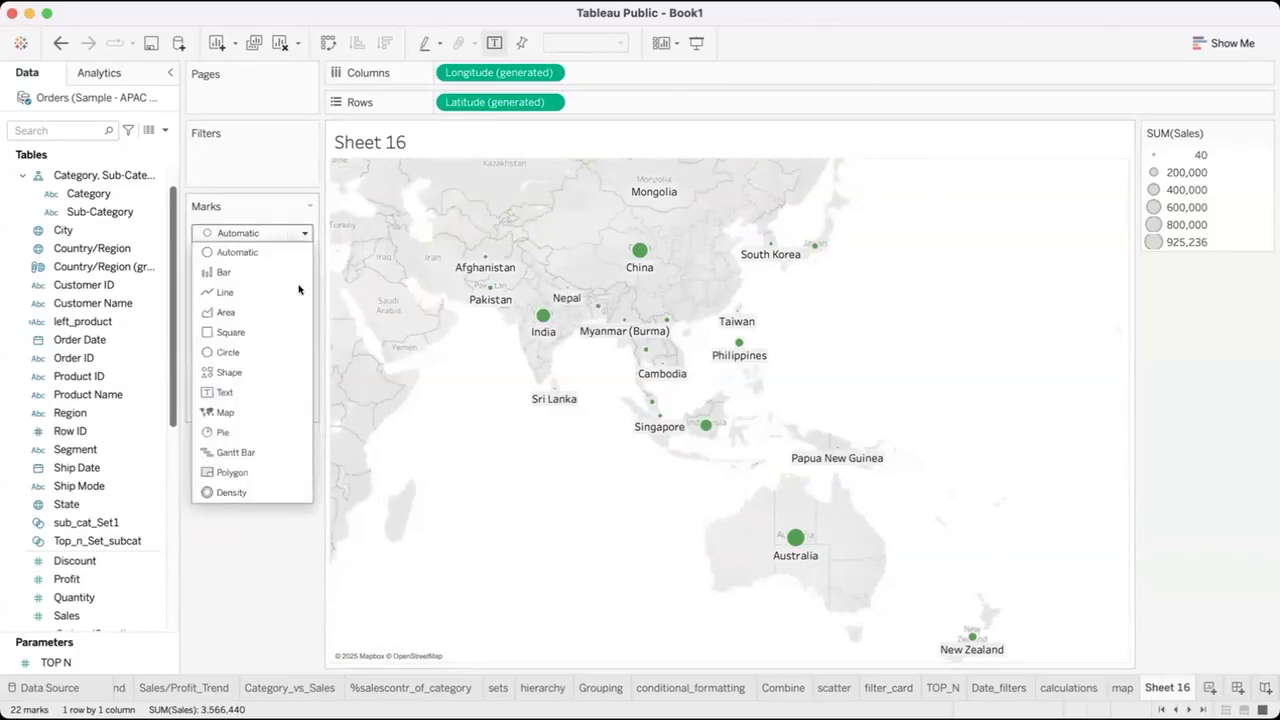
{"action": "left_click", "coordinate": [283, 410]}
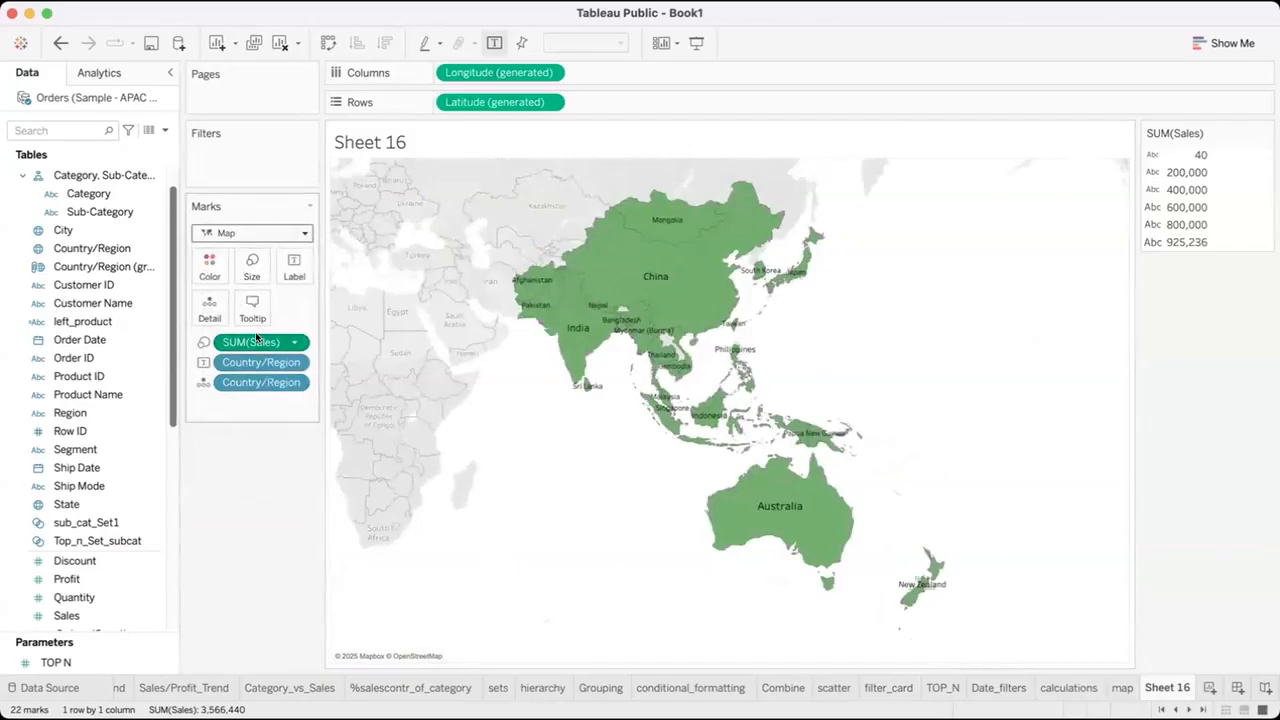
{"action": "left_click_drag", "start_coordinate": [256, 338], "coordinate": [250, 264]}
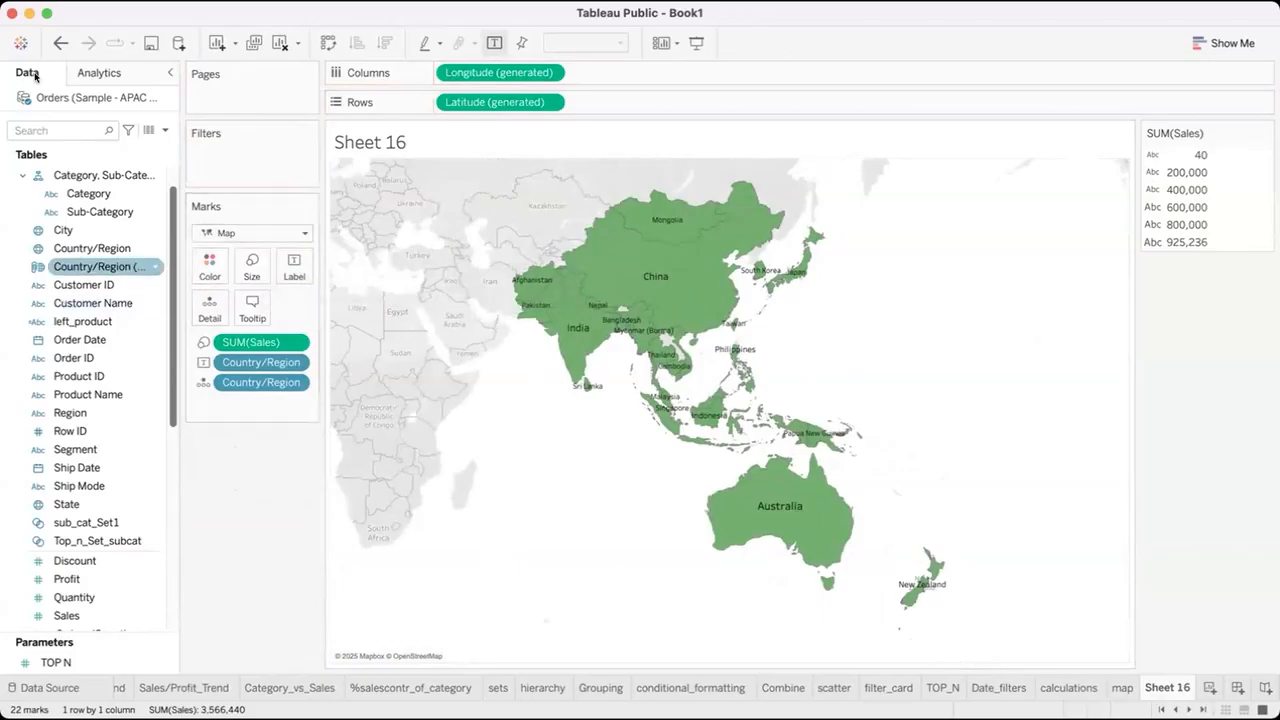
{"action": "left_click", "coordinate": [59, 40]}
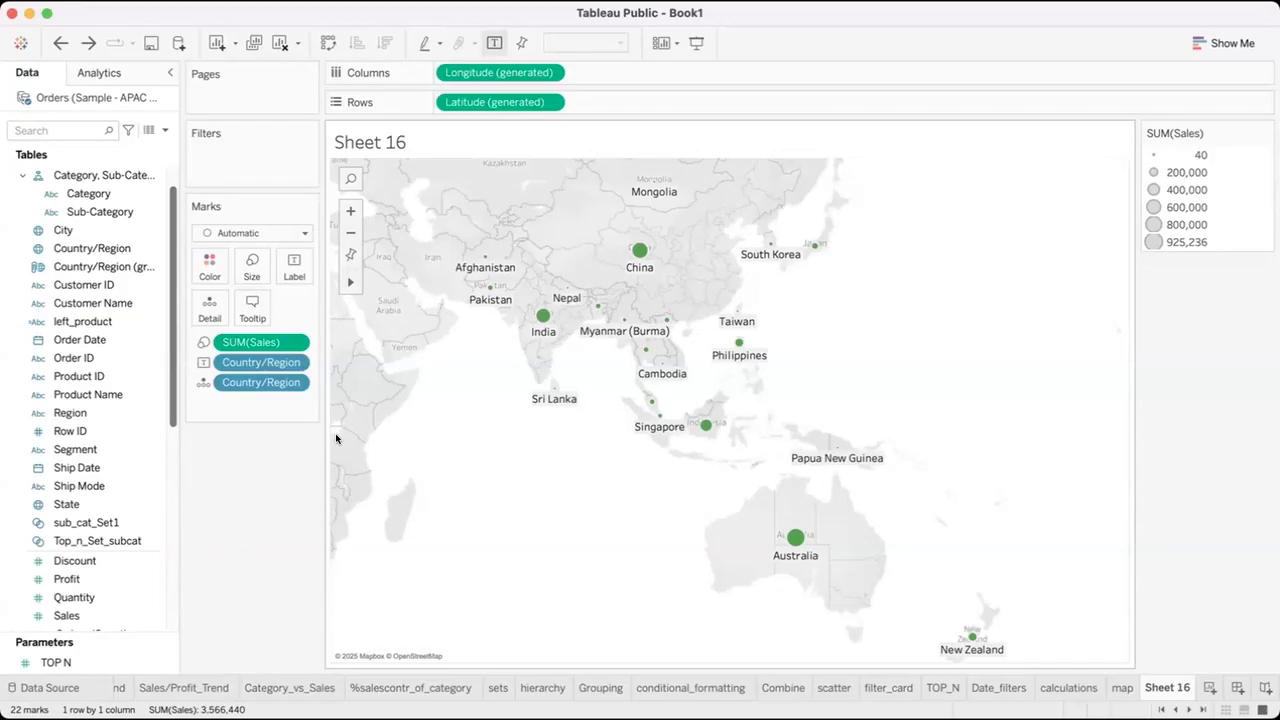
Color the country marks on the map orange.
{"action": "left_click", "coordinate": [212, 268]}
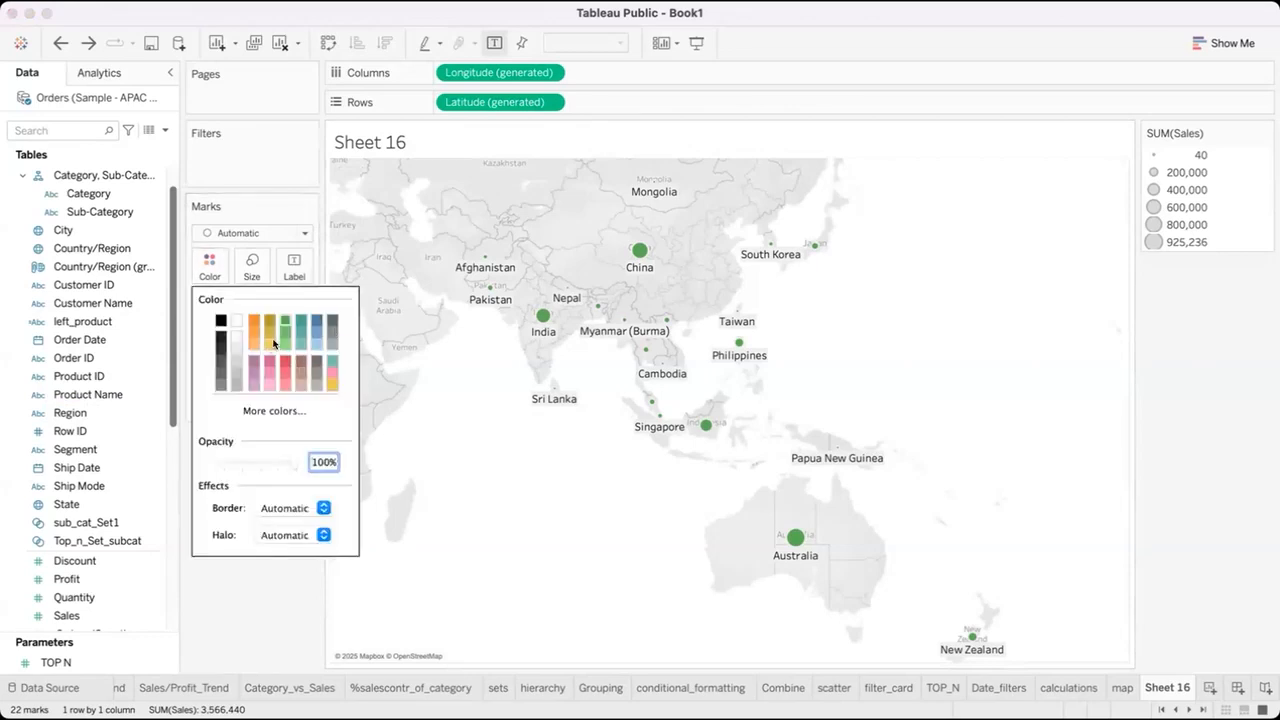
{"action": "left_click", "coordinate": [258, 318]}
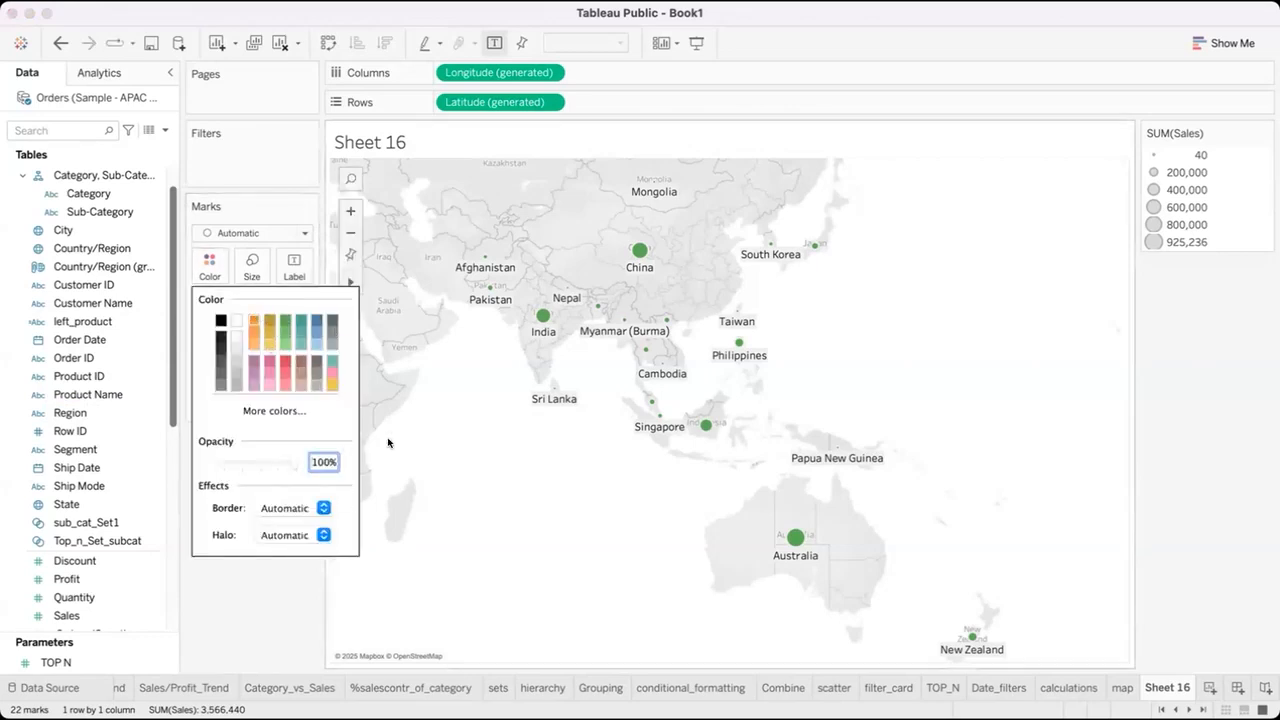
{"action": "left_click", "coordinate": [388, 443]}
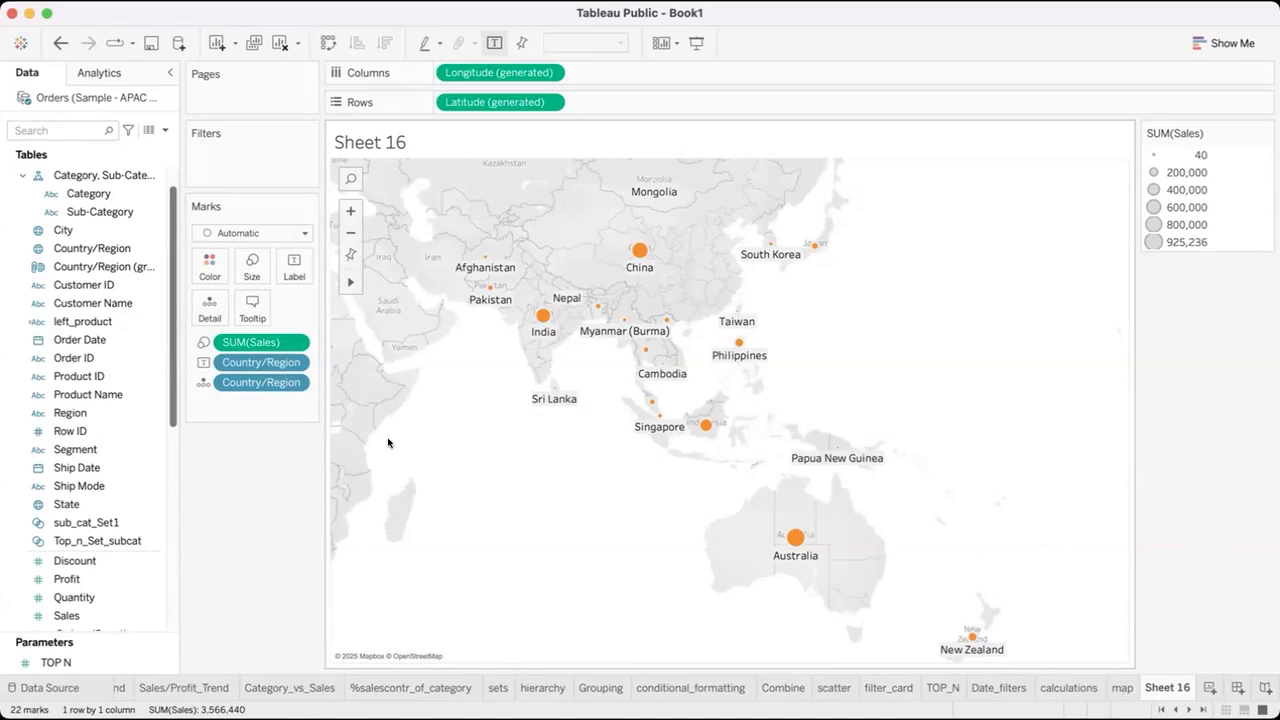
Try the Percent Difference quick table calculation on the Sales field sizing the country marks and undo it.
{"action": "left_click", "coordinate": [289, 343]}
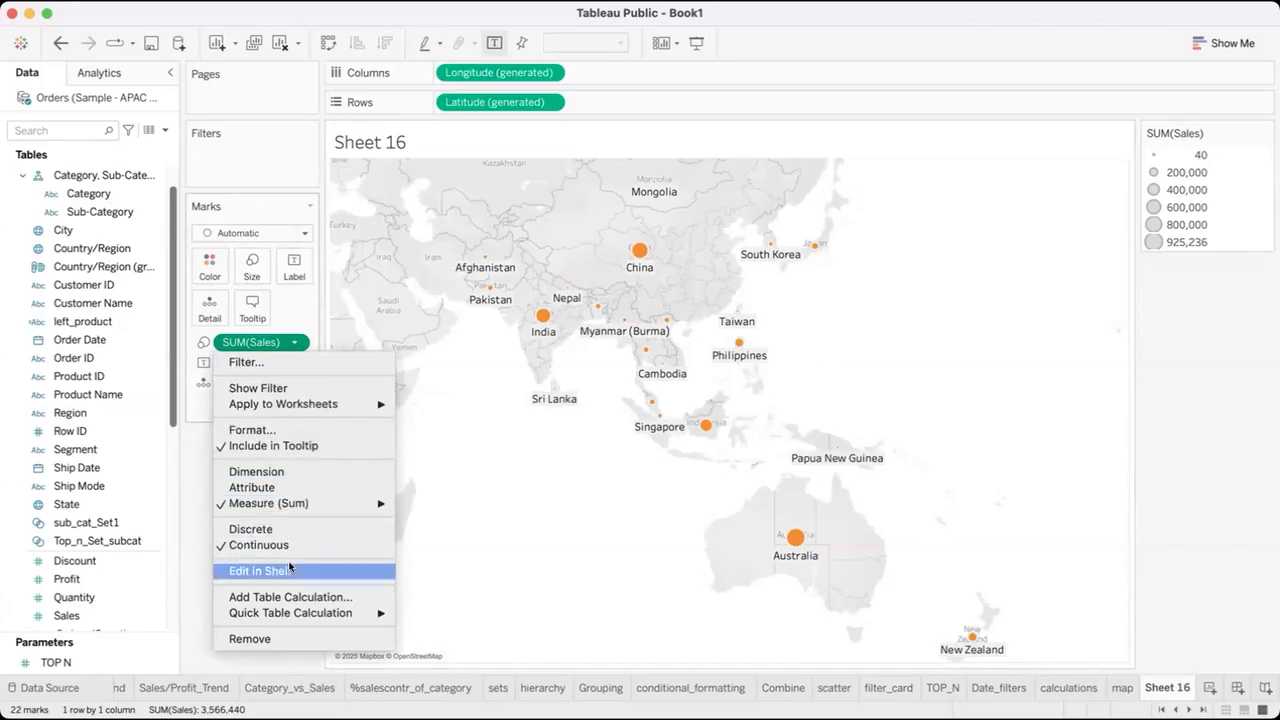
{"action": "left_click", "coordinate": [470, 574]}
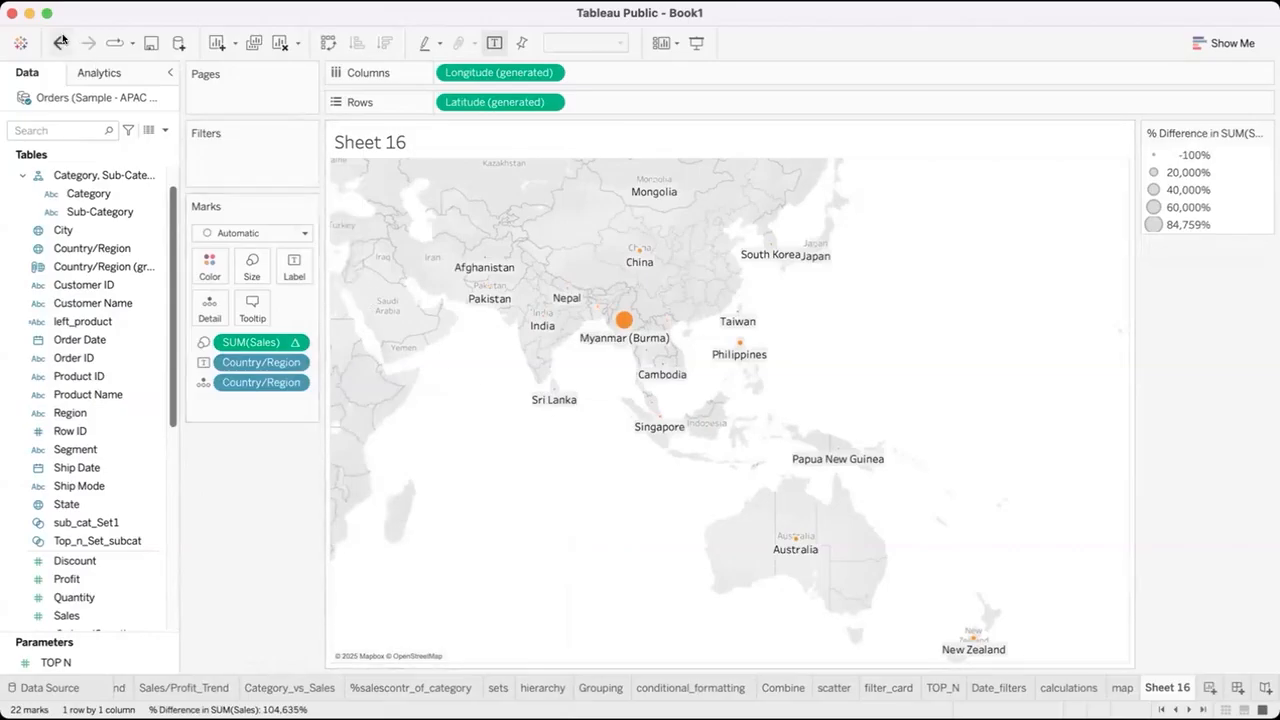
{"action": "left_click", "coordinate": [60, 42]}
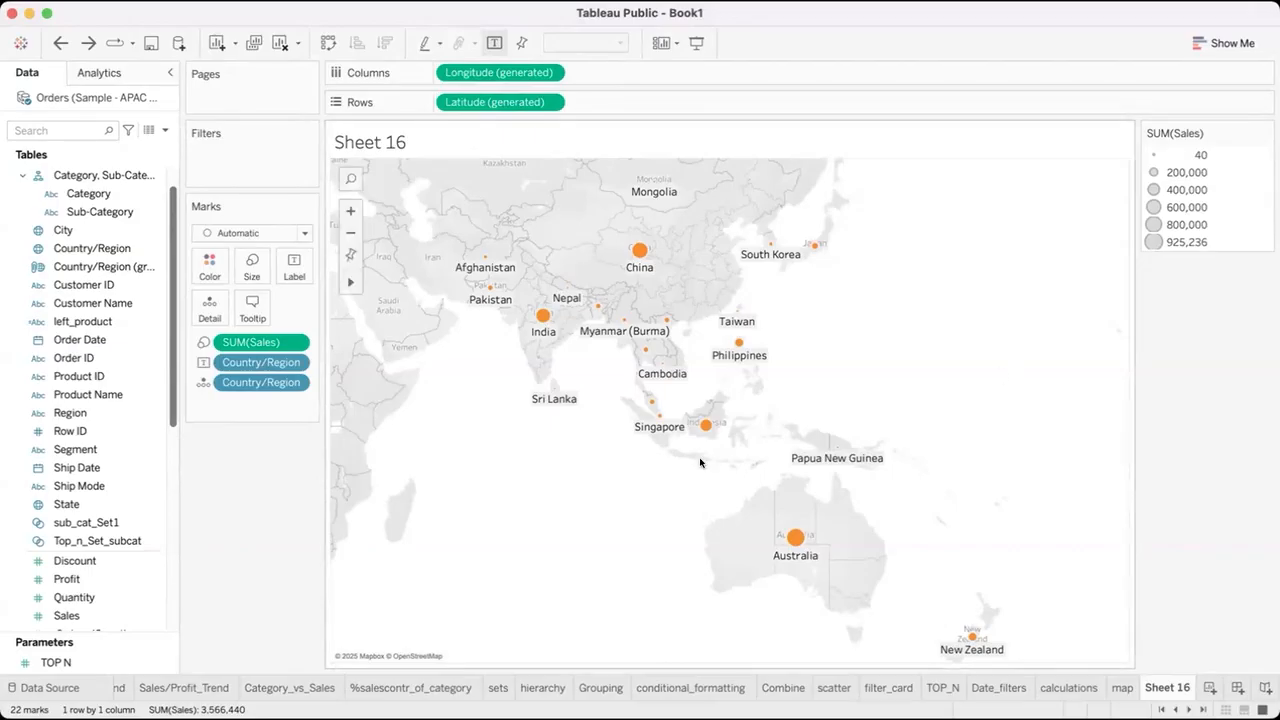
{"action": "mouse_move", "coordinate": [706, 433]}
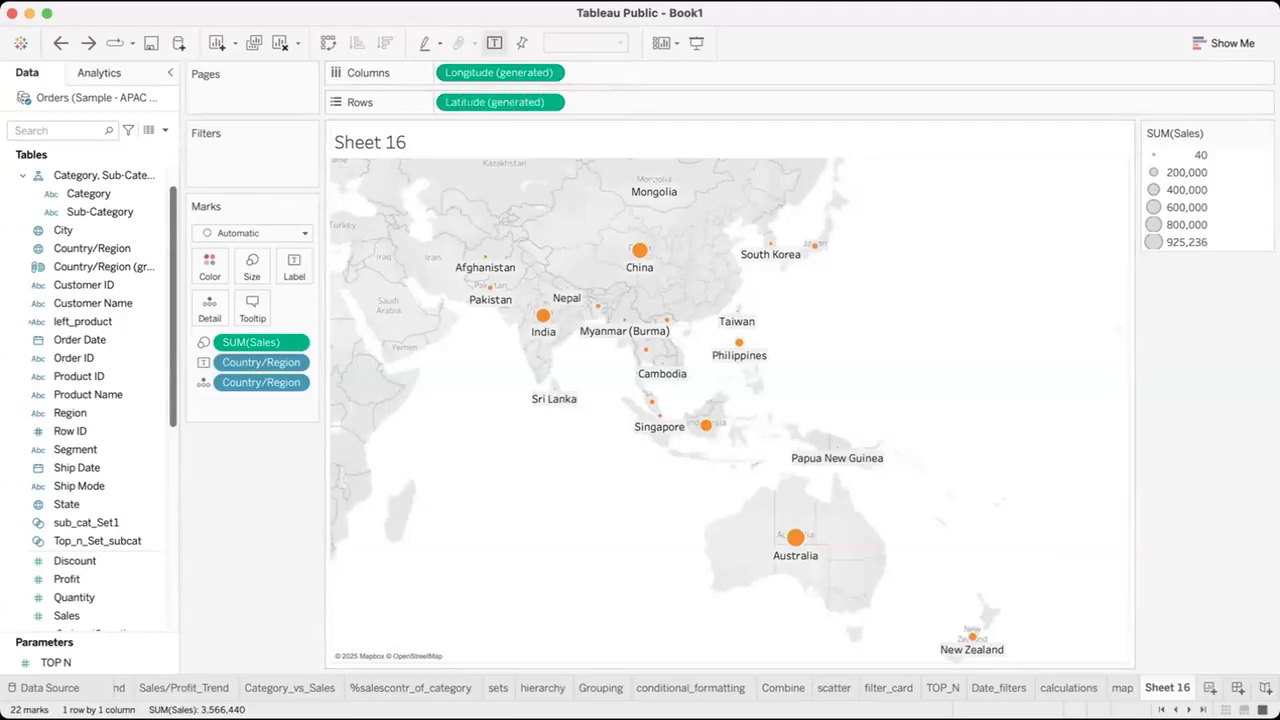
{"action": "mouse_move", "coordinate": [255, 522]}
{"action": "left_mouse_down"}
{"action": "mouse_move", "coordinate": [283, 516]}
{"action": "mouse_move", "coordinate": [279, 563]}
{"action": "mouse_move", "coordinate": [314, 534]}
{"action": "mouse_move", "coordinate": [356, 546]}
{"action": "left_mouse_up"}
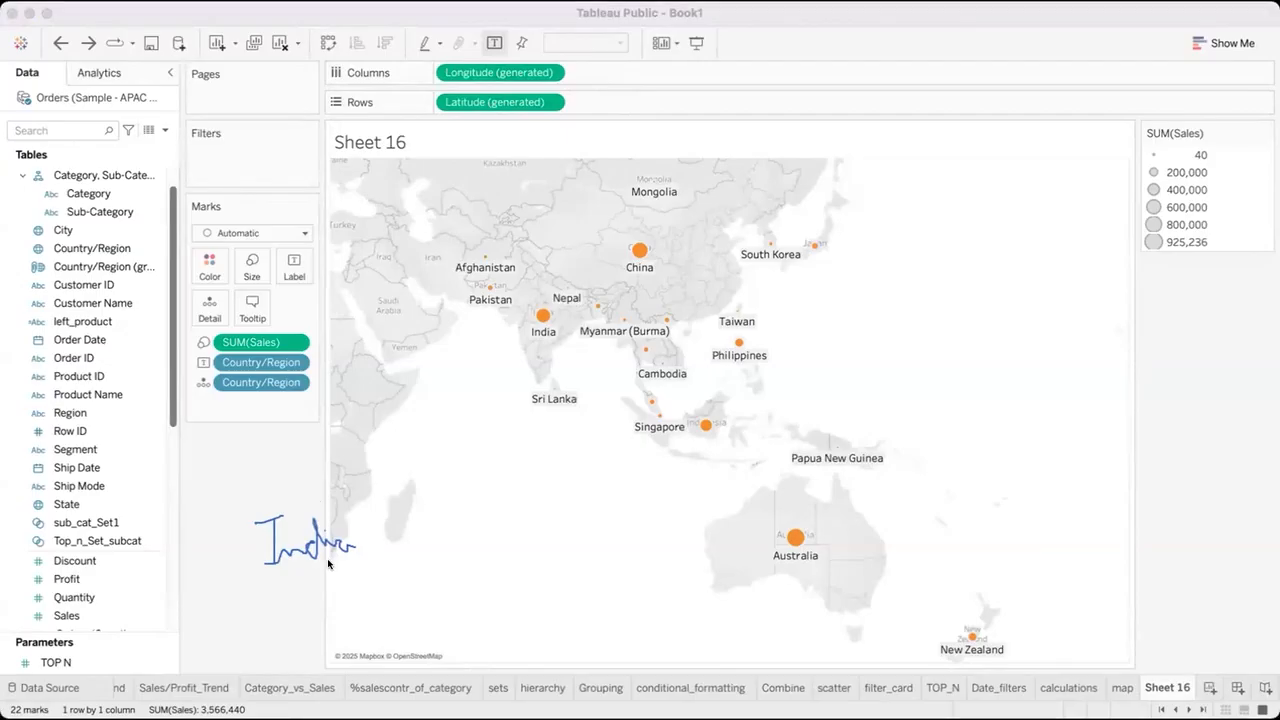
{"action": "mouse_move", "coordinate": [328, 563]}
{"action": "left_mouse_down"}
{"action": "mouse_move", "coordinate": [334, 590]}
{"action": "mouse_move", "coordinate": [414, 580]}
{"action": "left_mouse_up"}
{"action": "mouse_move", "coordinate": [454, 532]}
{"action": "left_mouse_down"}
{"action": "mouse_move", "coordinate": [454, 570]}
{"action": "mouse_move", "coordinate": [476, 562]}
{"action": "mouse_move", "coordinate": [435, 594]}
{"action": "left_mouse_up"}
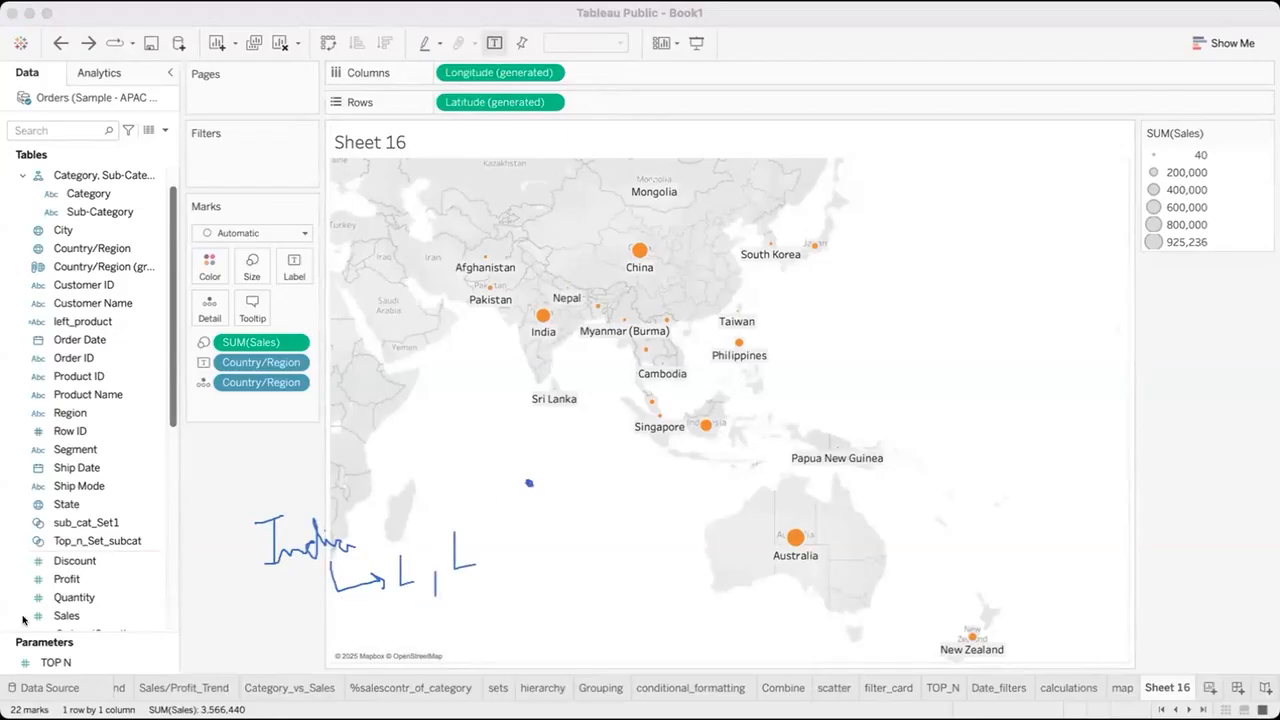
{"action": "left_click", "coordinate": [60, 470]}
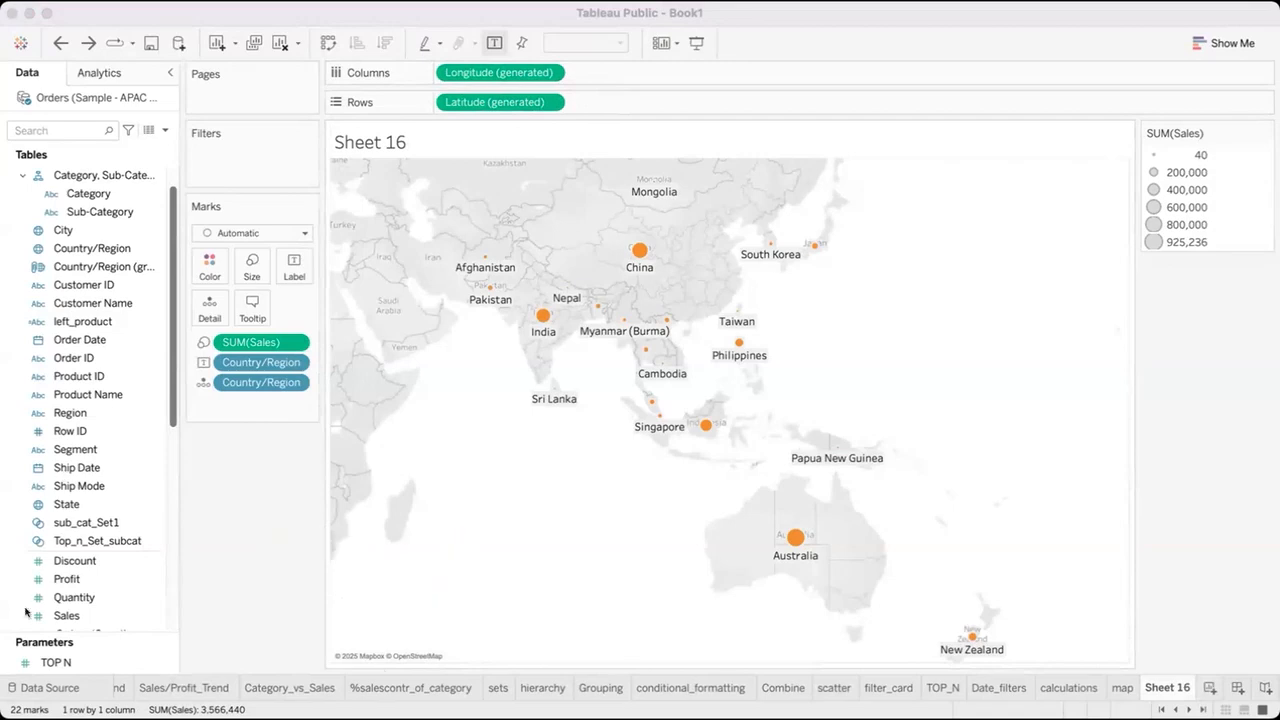
{"action": "left_click", "coordinate": [372, 597]}
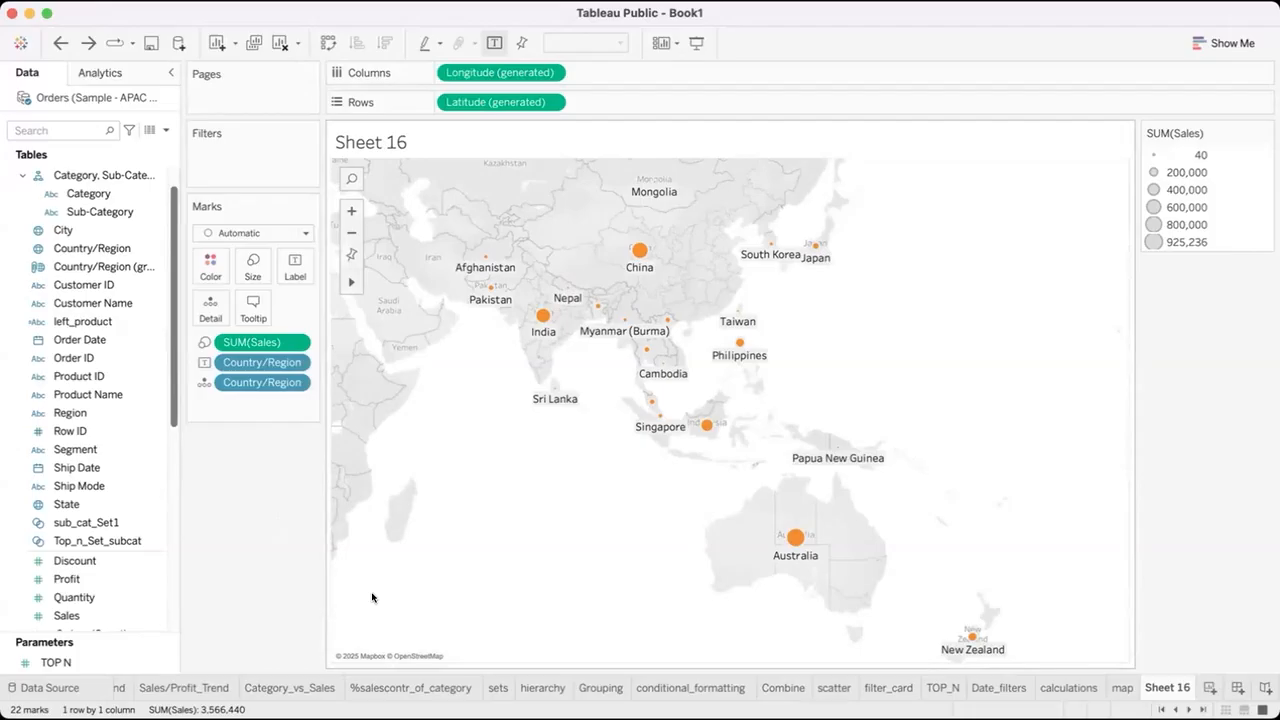
Clear Sheet 16 and paste the copied City and Sales table into it as a new data source.
{"action": "left_click", "coordinate": [1120, 694]}
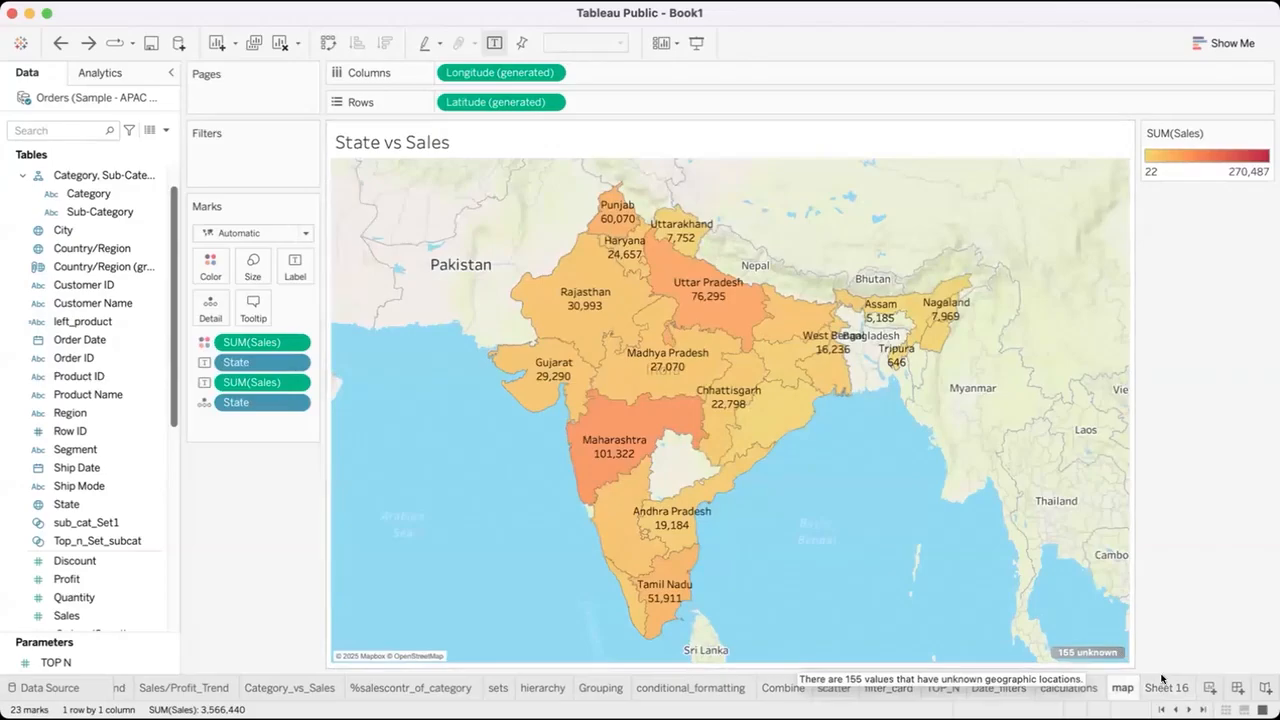
{"action": "left_click", "coordinate": [1166, 688]}
{"action": "left_click", "coordinate": [283, 43]}
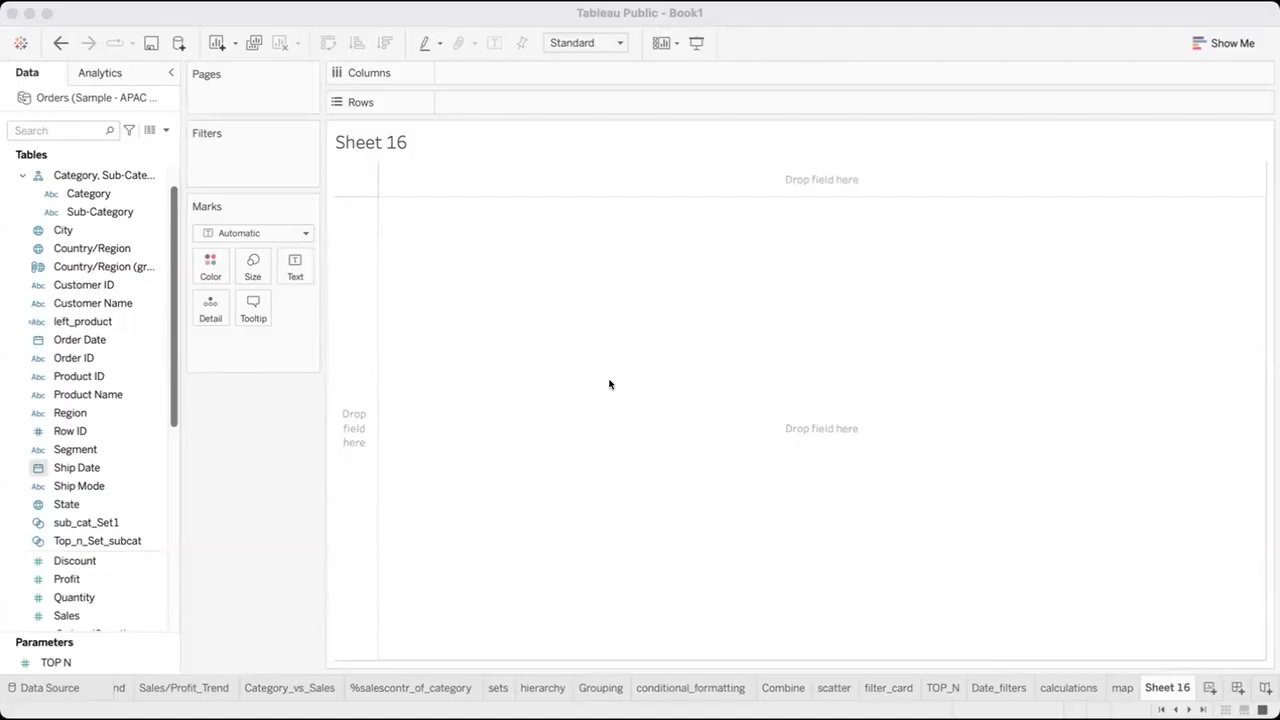
{"action": "left_click", "coordinate": [661, 418]}
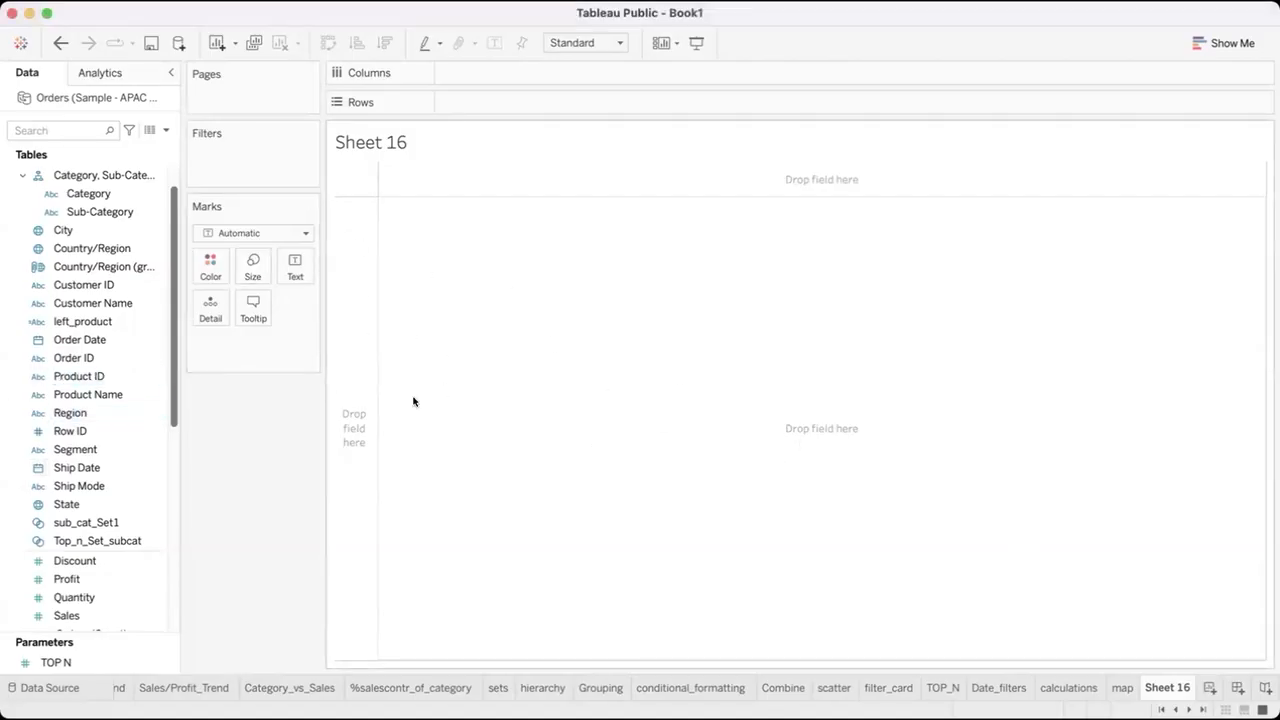
{"action": "key", "text": "super+v"}
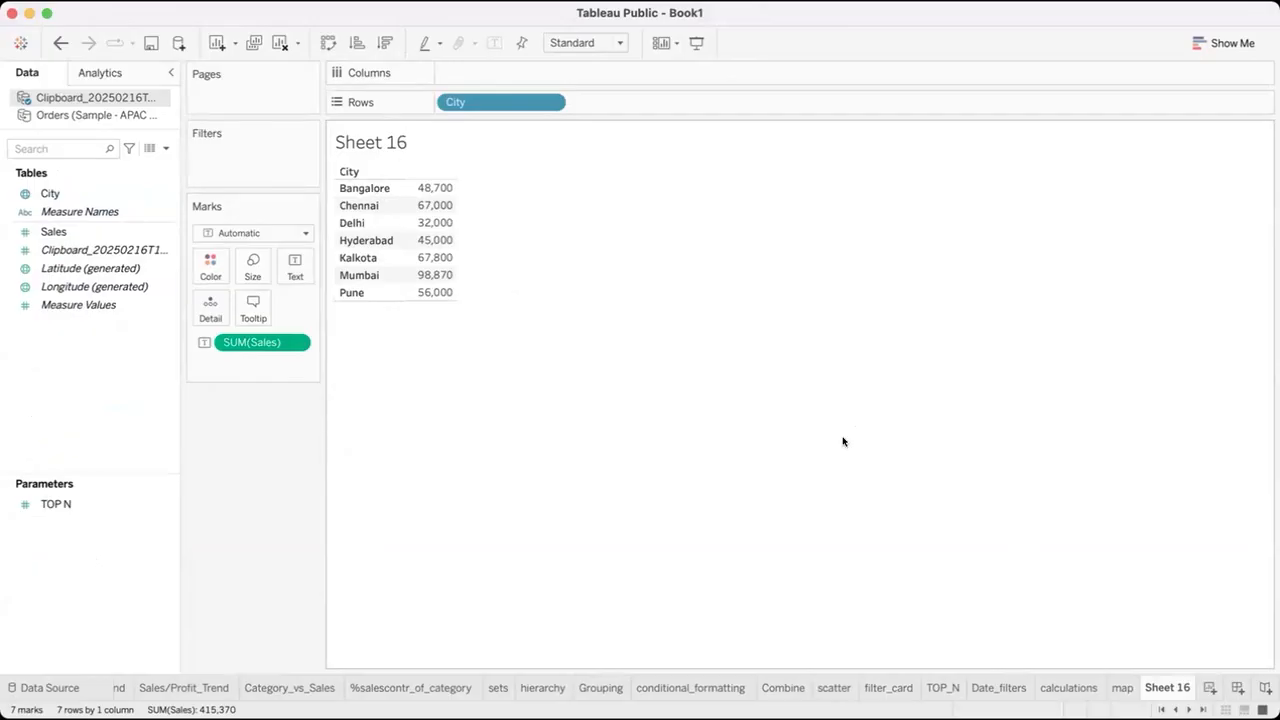
Rename Sheet 16 as custom_geocoding.
{"action": "double_click", "coordinate": [1164, 687]}
{"action": "type", "text": "c"}
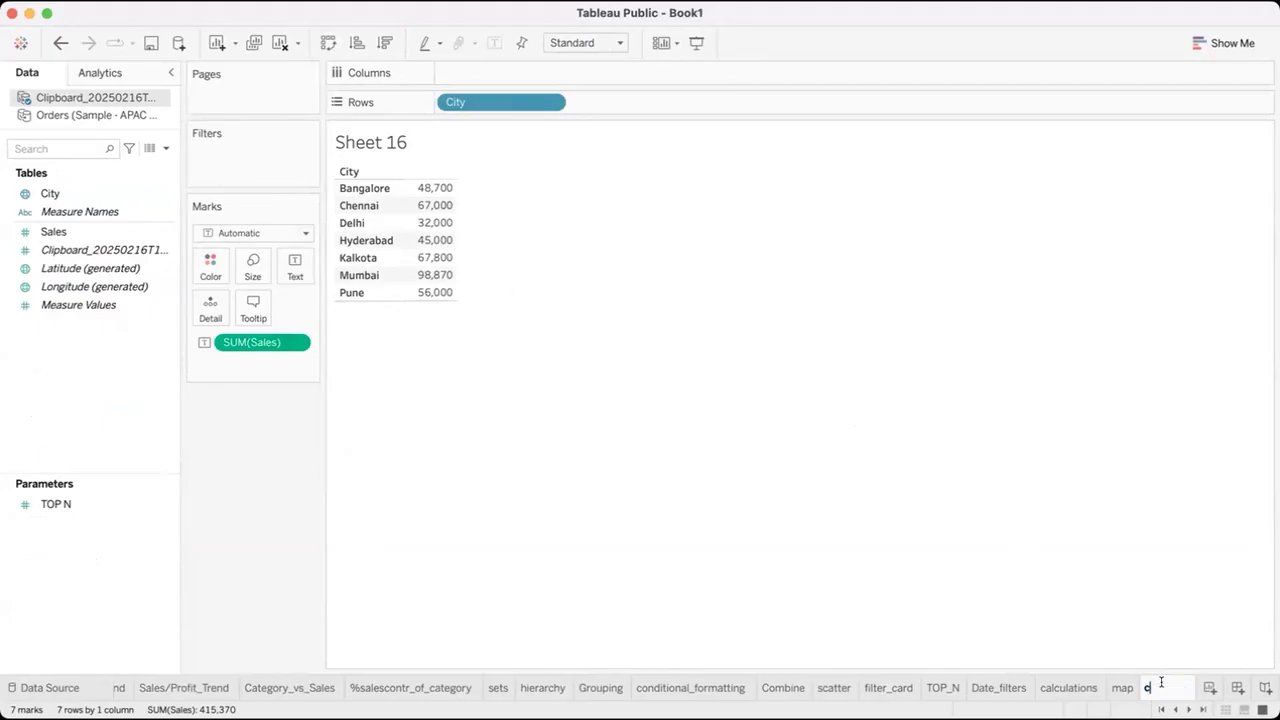
{"action": "type", "text": "ustom_ge"}
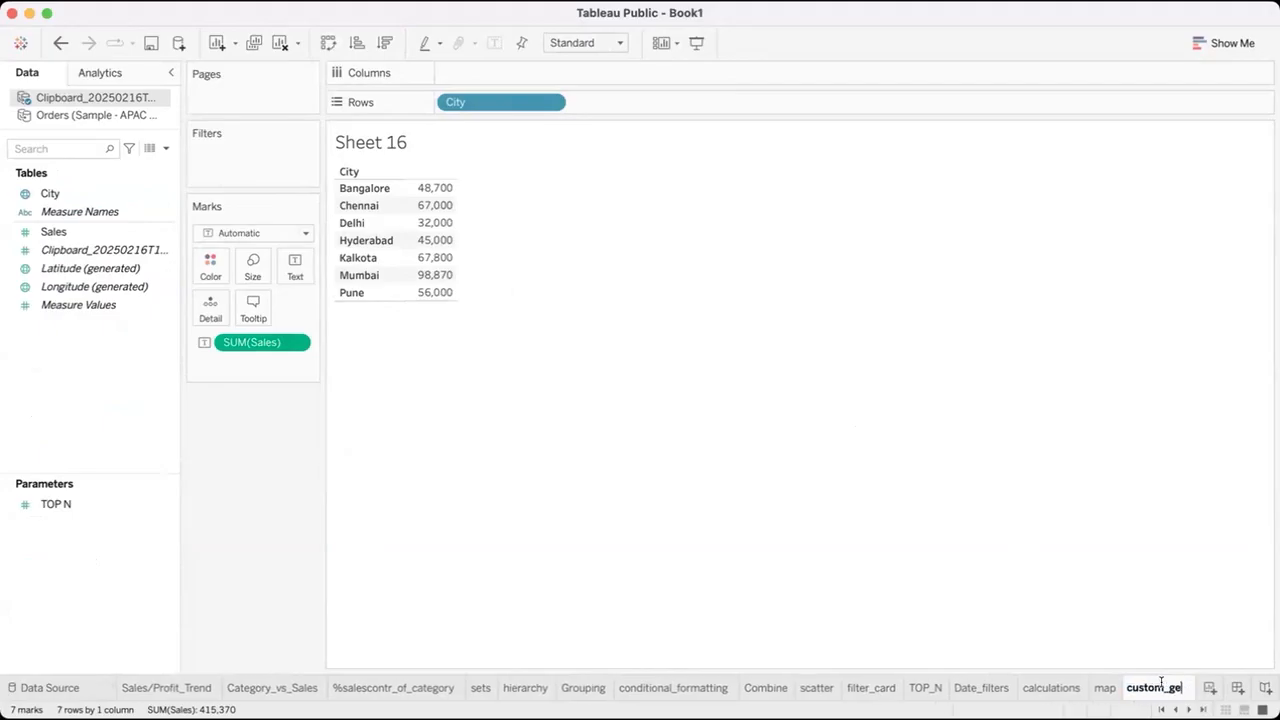
{"action": "type", "text": "ocoding"}
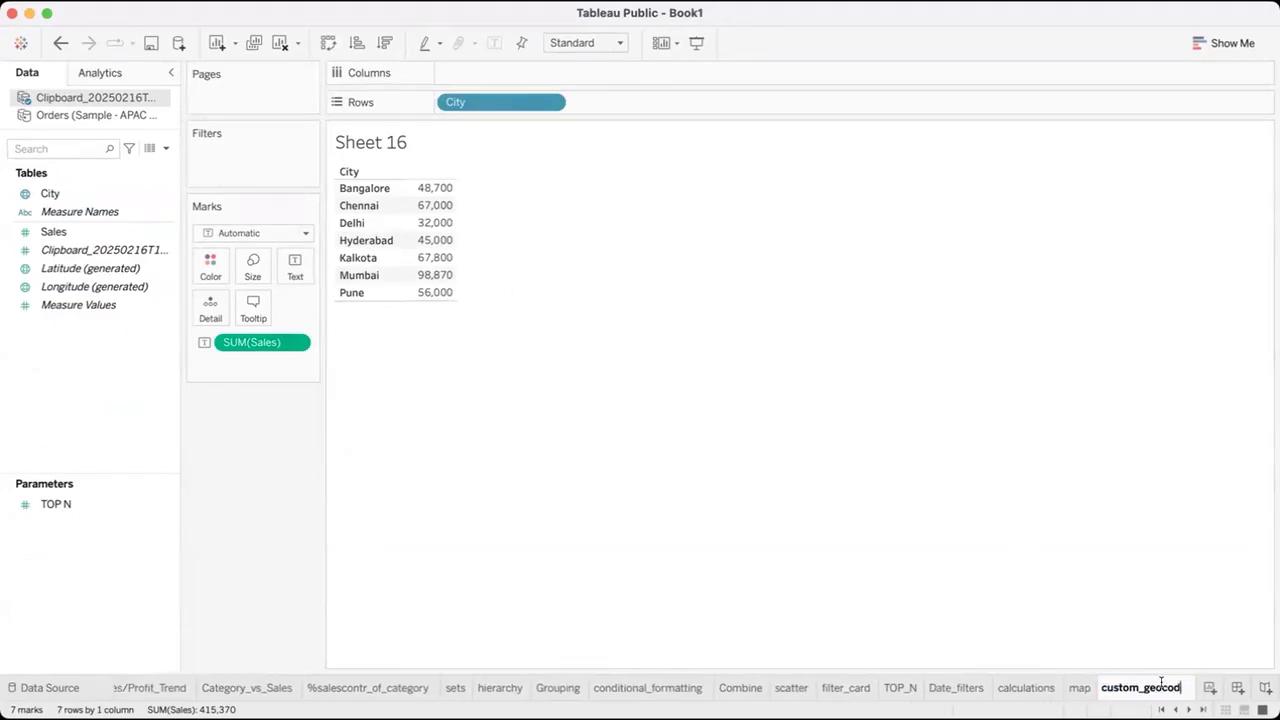
{"action": "key", "text": "Return"}
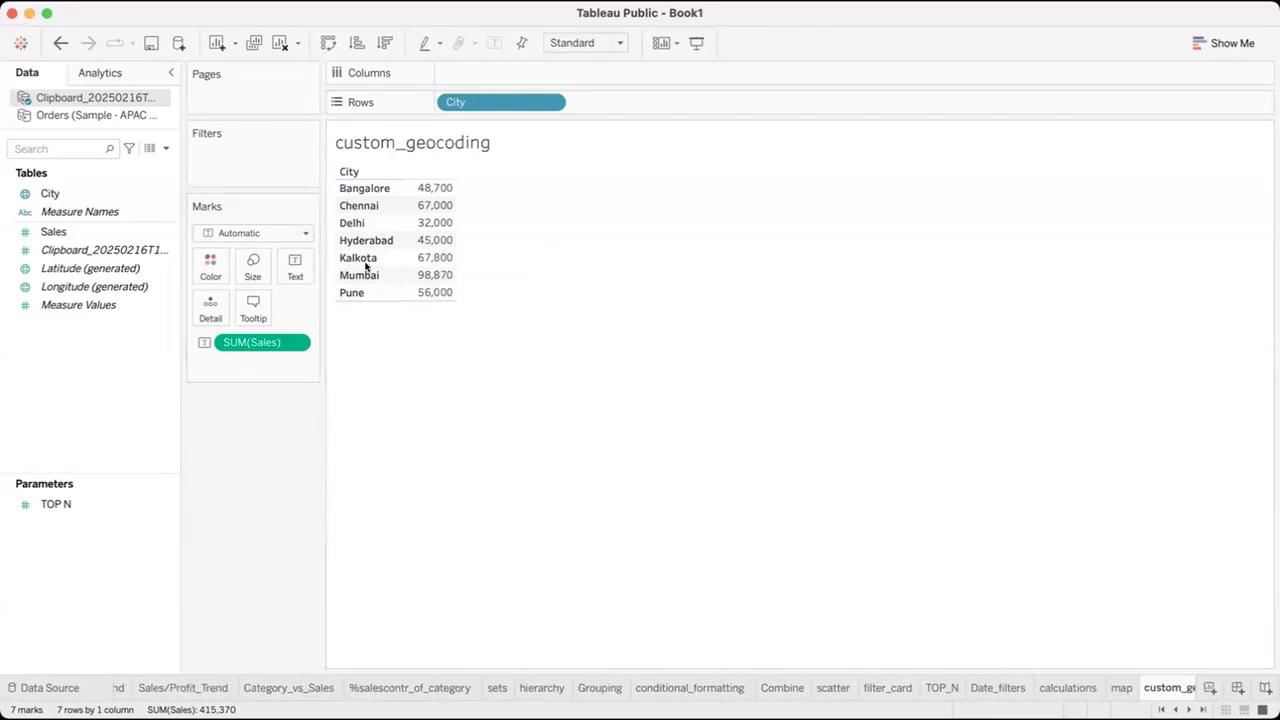
Turn the City and Sales table into a symbol map that shows India and its surroundings.
{"action": "left_click", "coordinate": [1209, 40]}
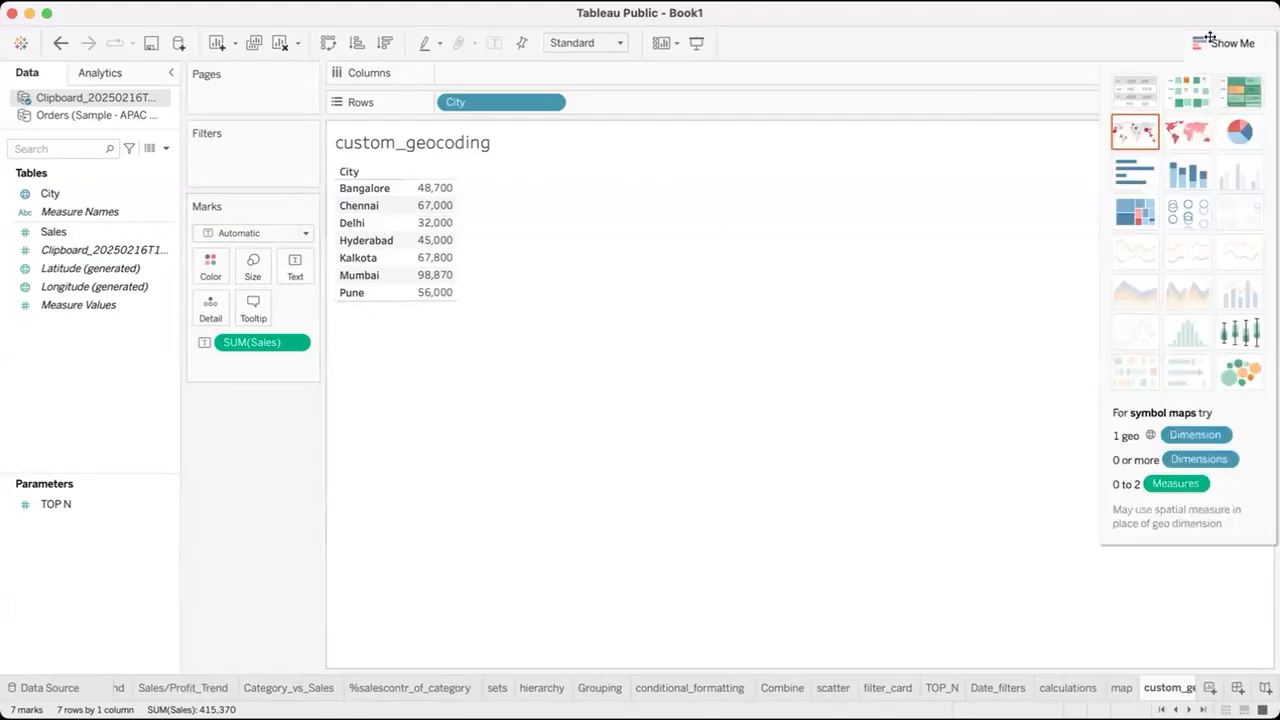
{"action": "left_click", "coordinate": [1137, 136]}
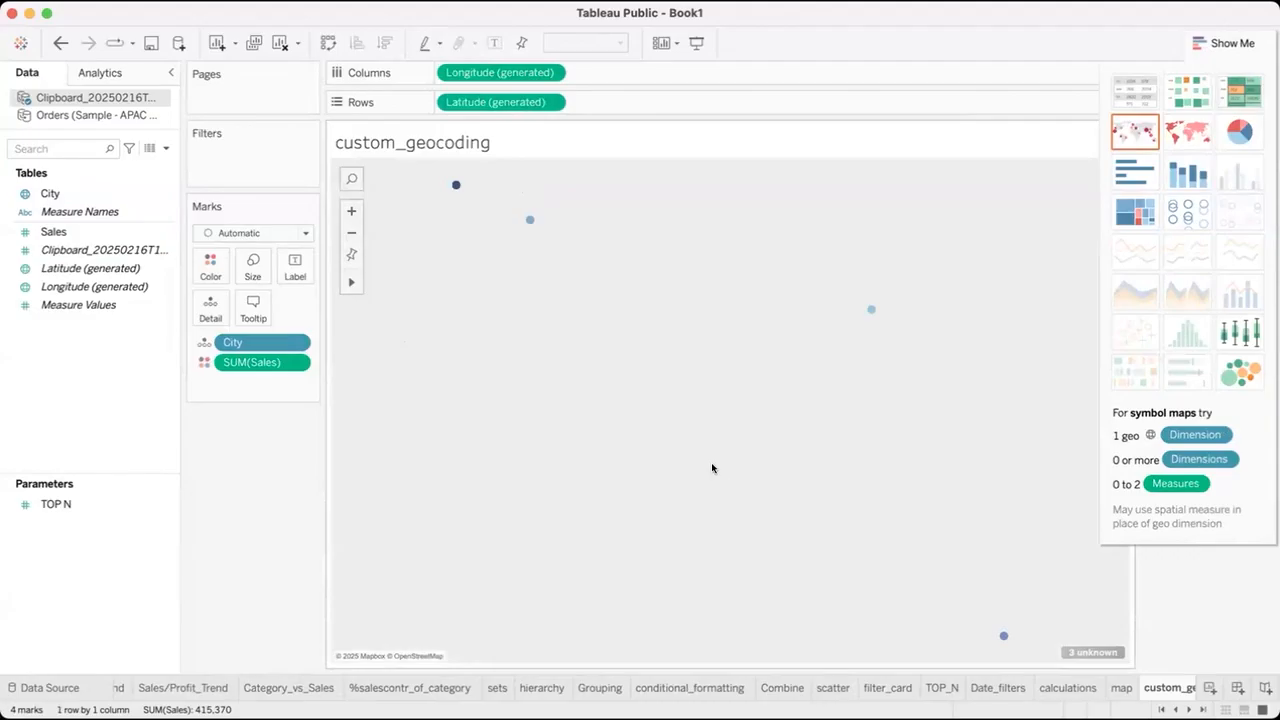
{"action": "left_click", "coordinate": [1232, 44]}
{"action": "mouse_move", "coordinate": [353, 280]}
{"action": "left_click", "coordinate": [352, 237]}
{"action": "left_click", "coordinate": [352, 237]}
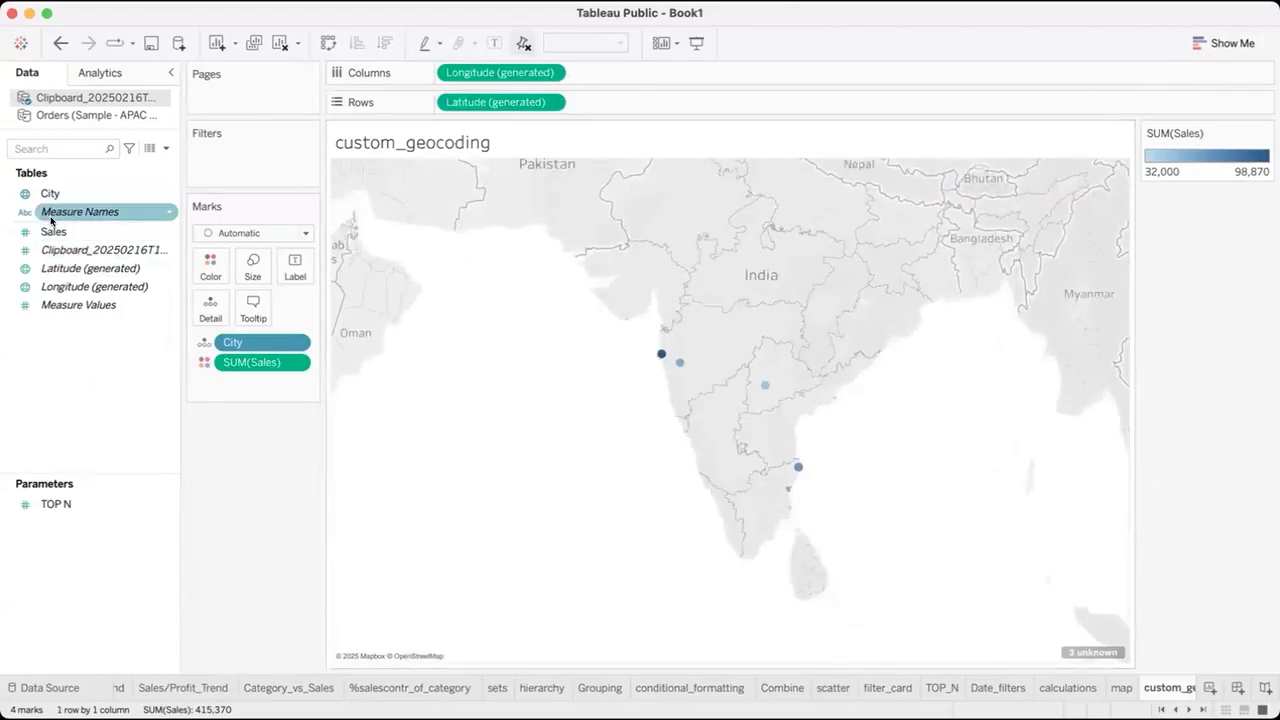
Label each mark on the symbol map with its City.
{"action": "left_click_drag", "start_coordinate": [58, 192], "coordinate": [295, 266]}
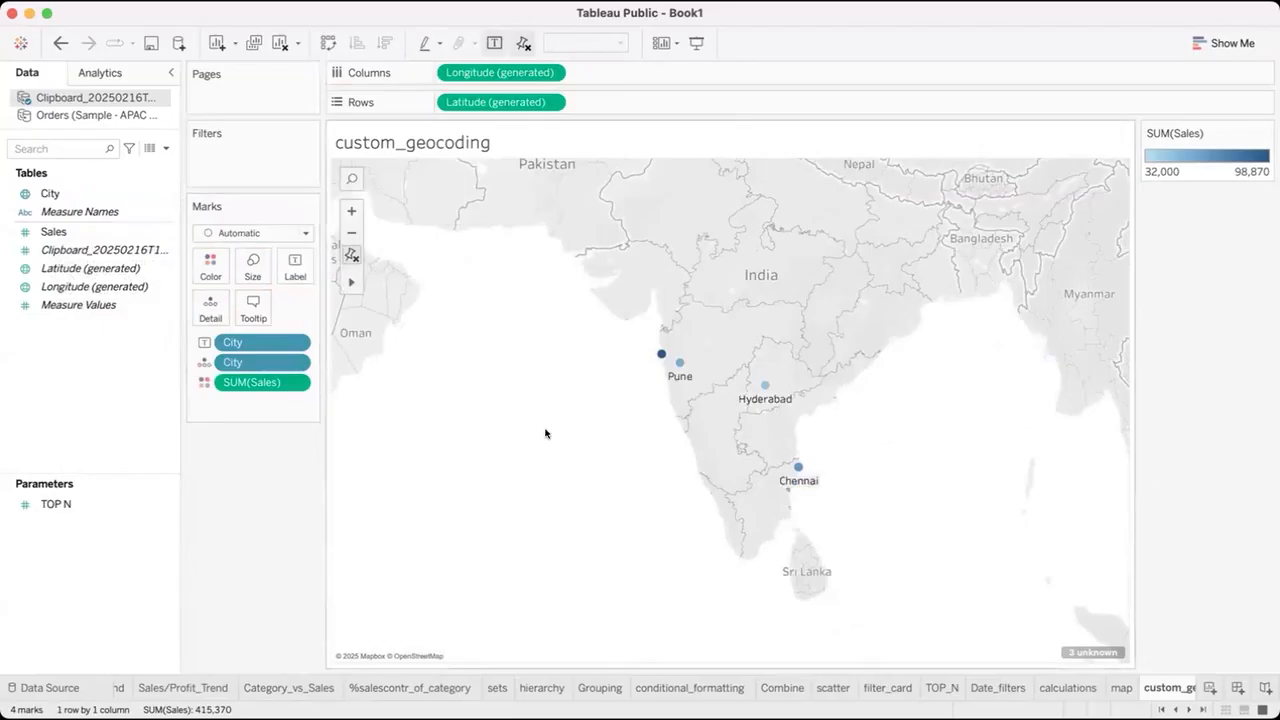
{"action": "mouse_move", "coordinate": [680, 376]}
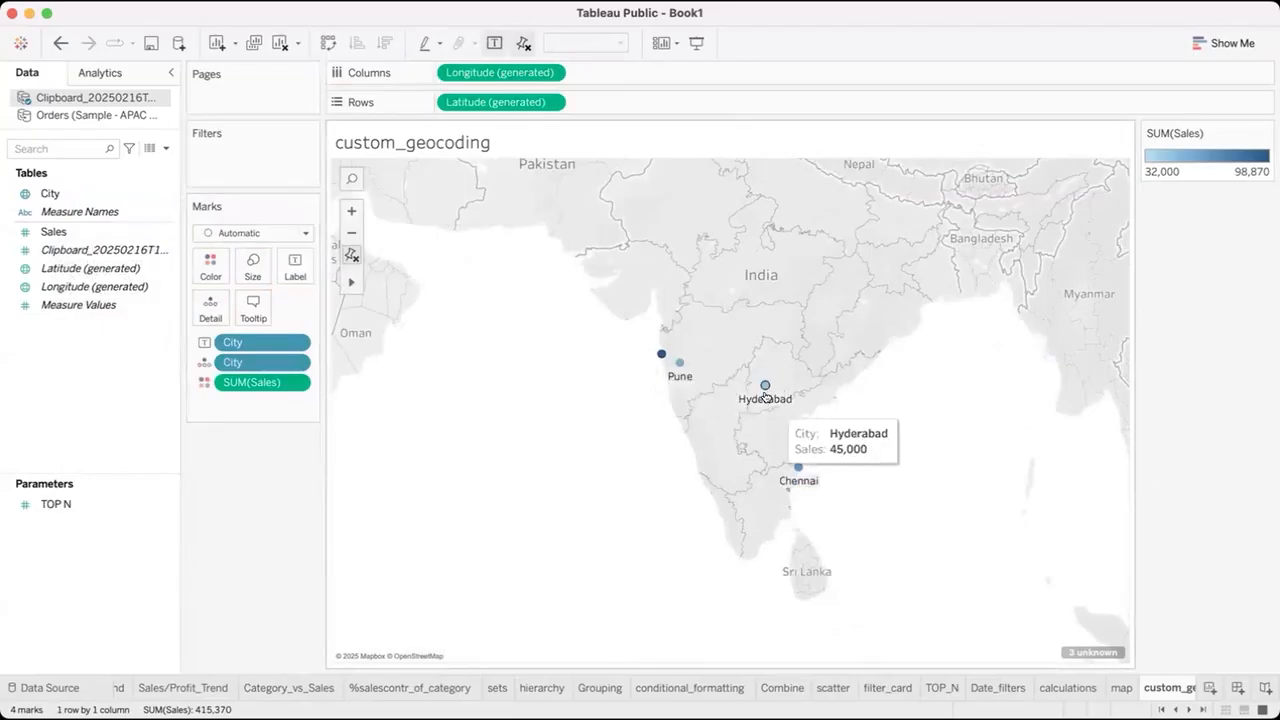
{"action": "mouse_move", "coordinate": [797, 468]}
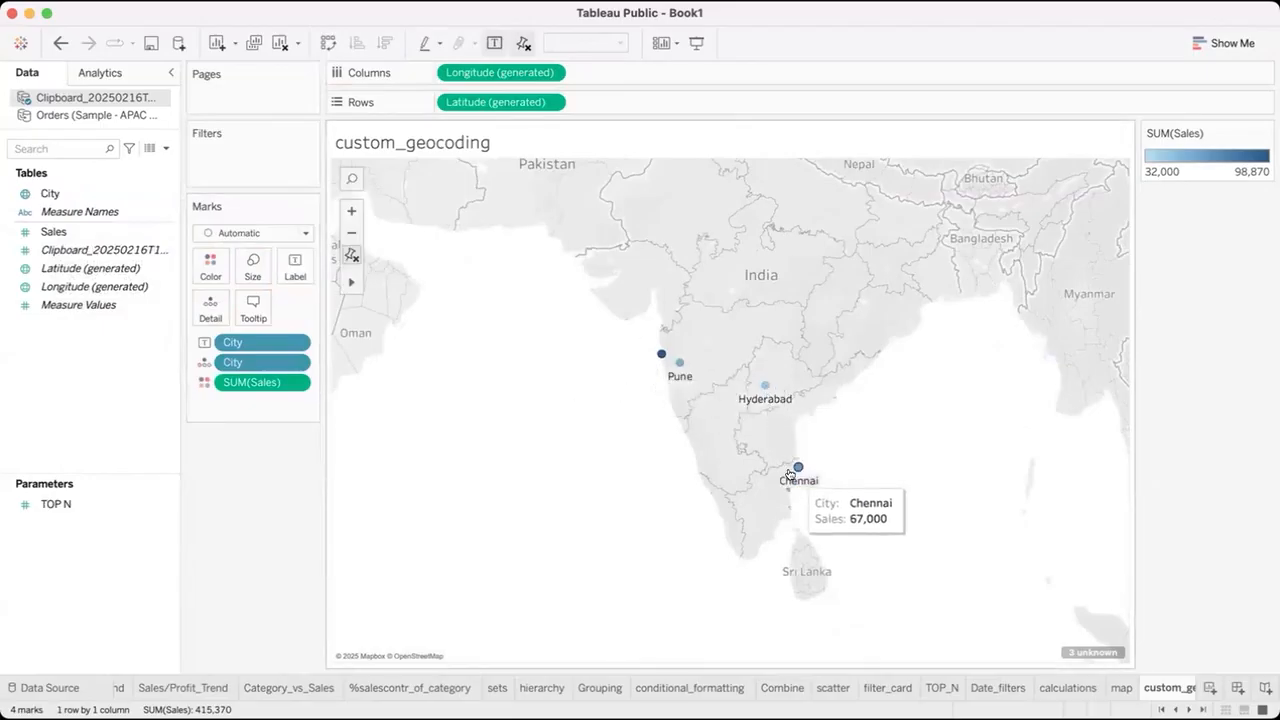
Edit the unknown city locations, keeping India as the fixed country and matching Kalkota to Kolkata.
{"action": "left_click", "coordinate": [1082, 651]}
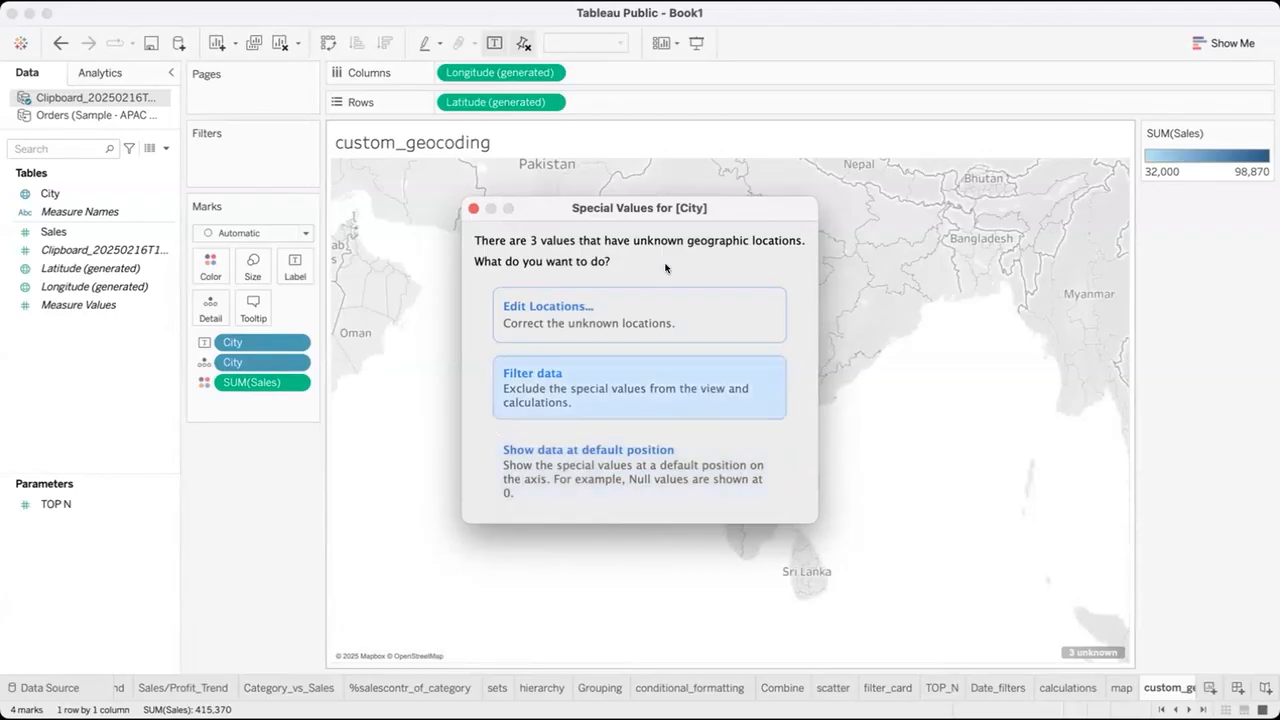
{"action": "left_click", "coordinate": [664, 294]}
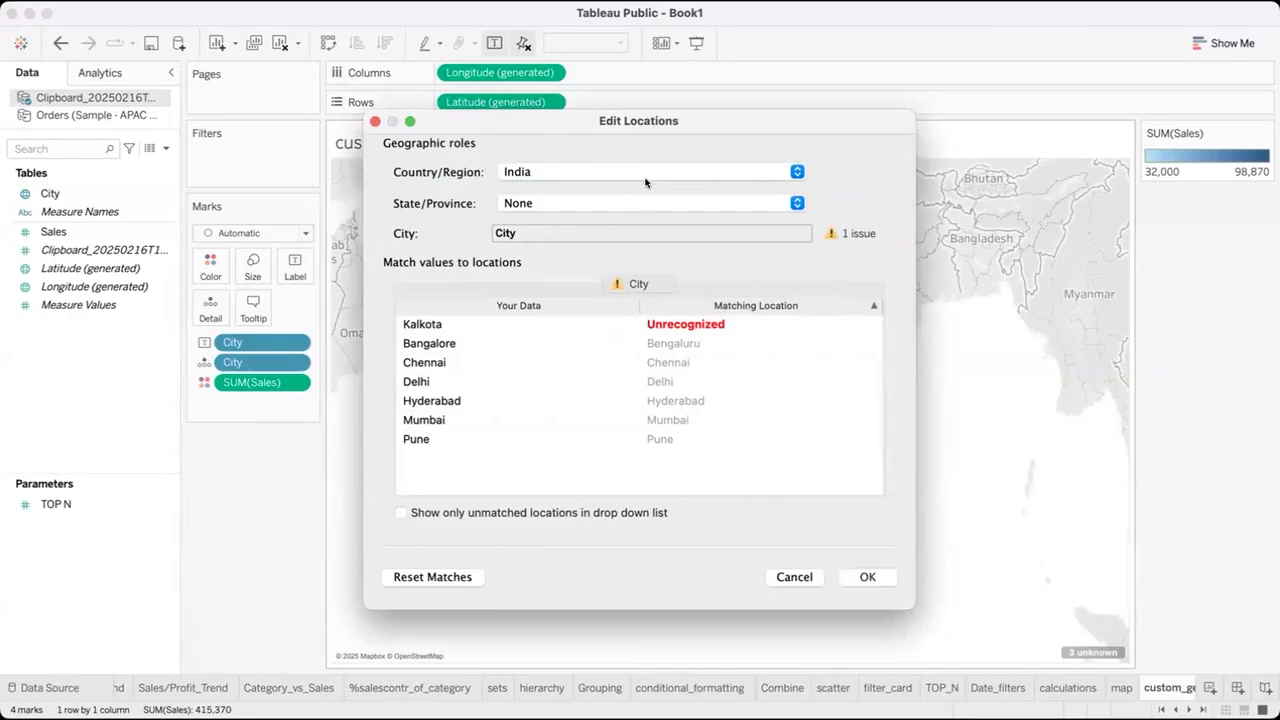
{"action": "left_click", "coordinate": [722, 174]}
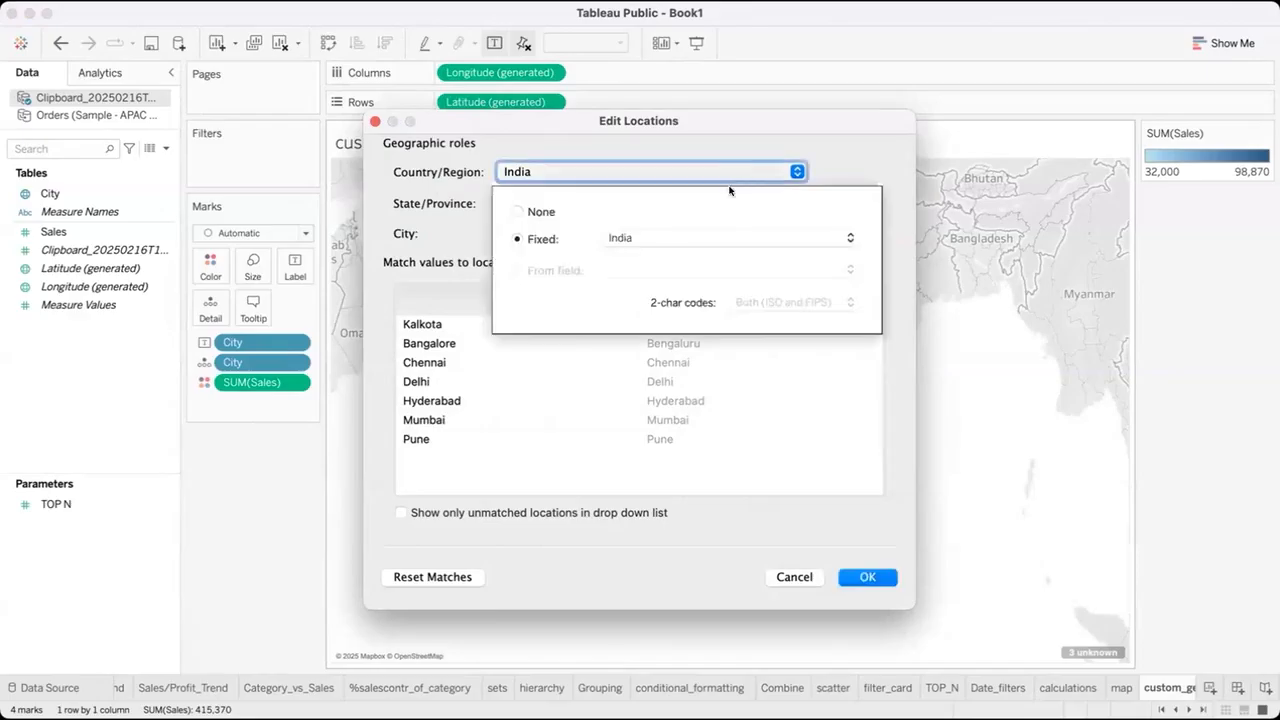
{"action": "left_click", "coordinate": [716, 137]}
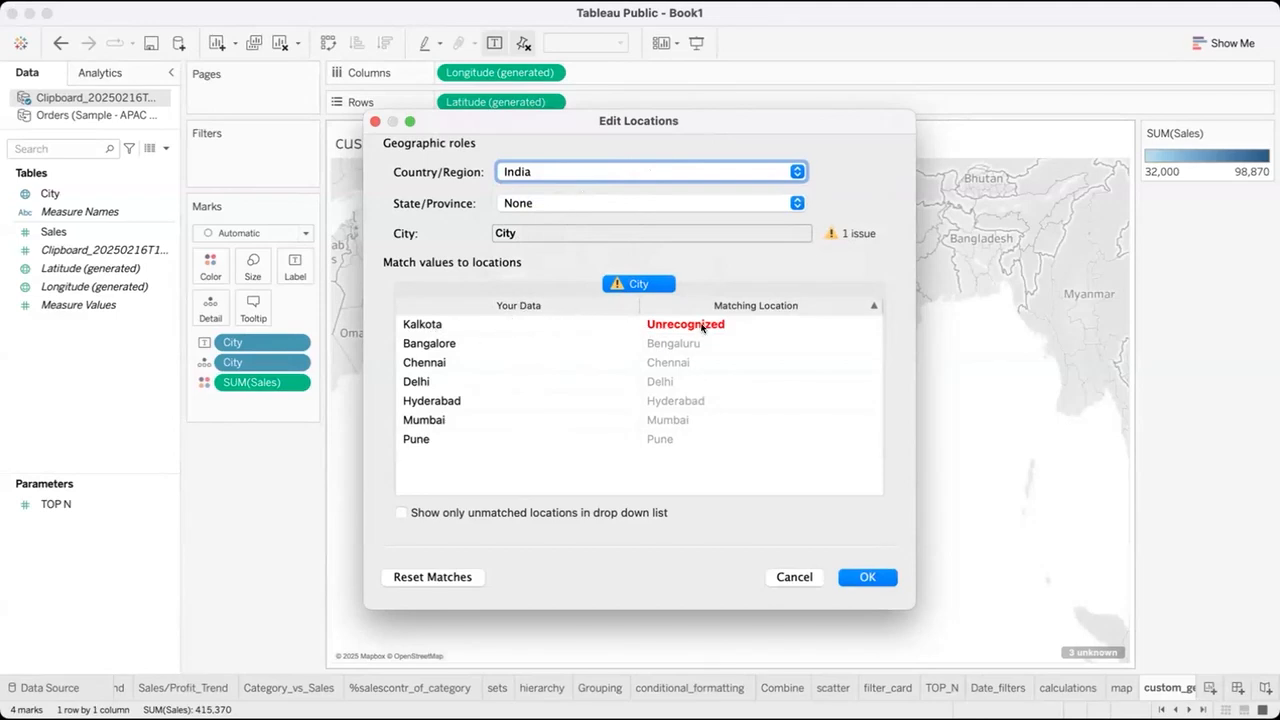
{"action": "left_click", "coordinate": [554, 317]}
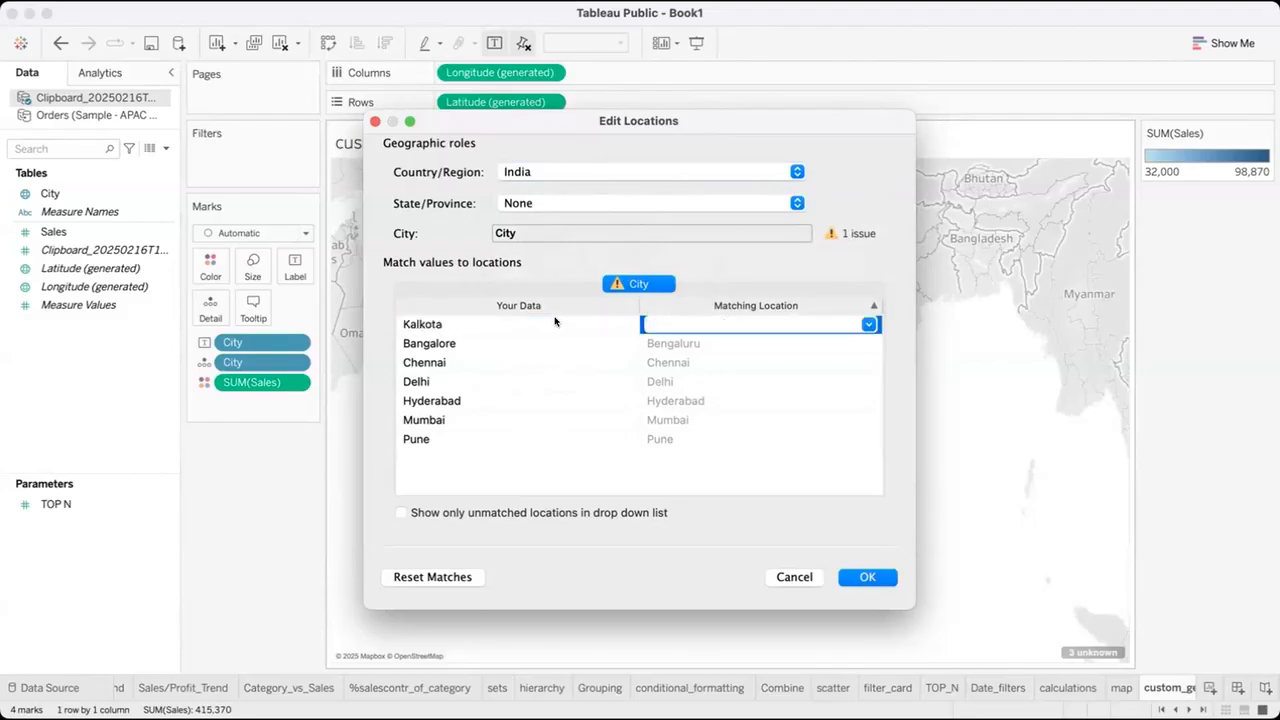
{"action": "left_click", "coordinate": [718, 374]}
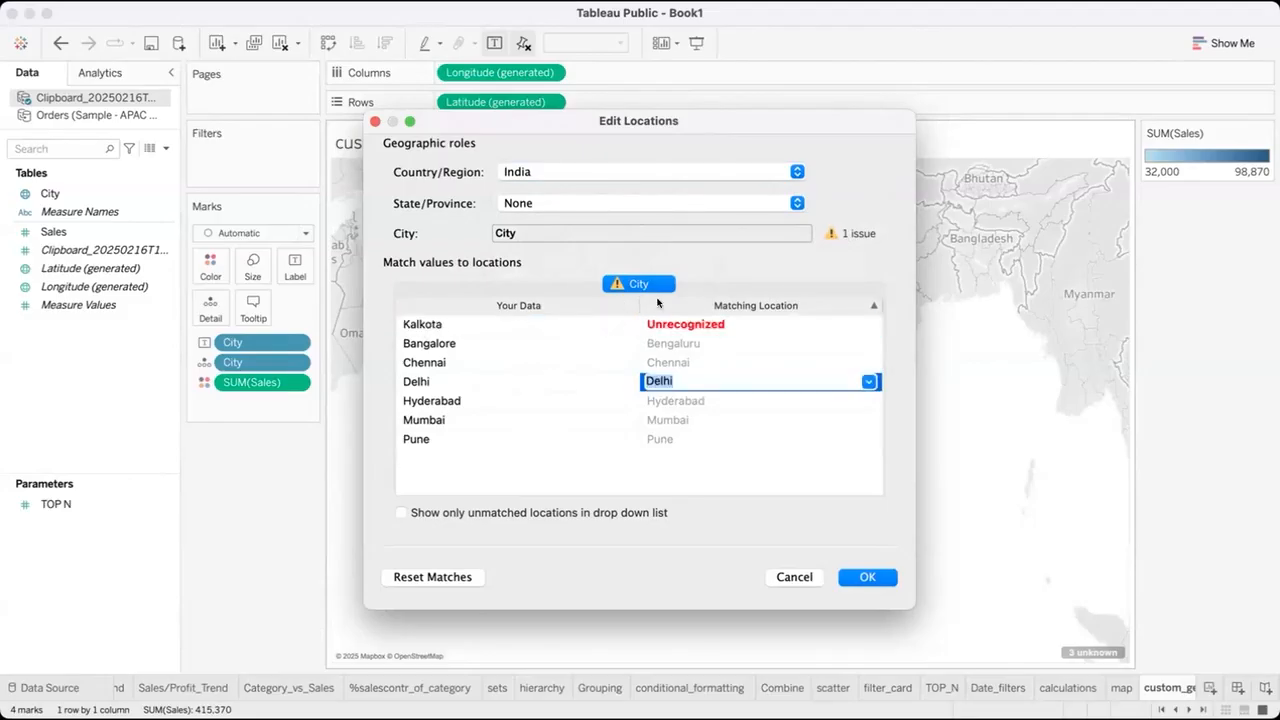
{"action": "left_click", "coordinate": [673, 322]}
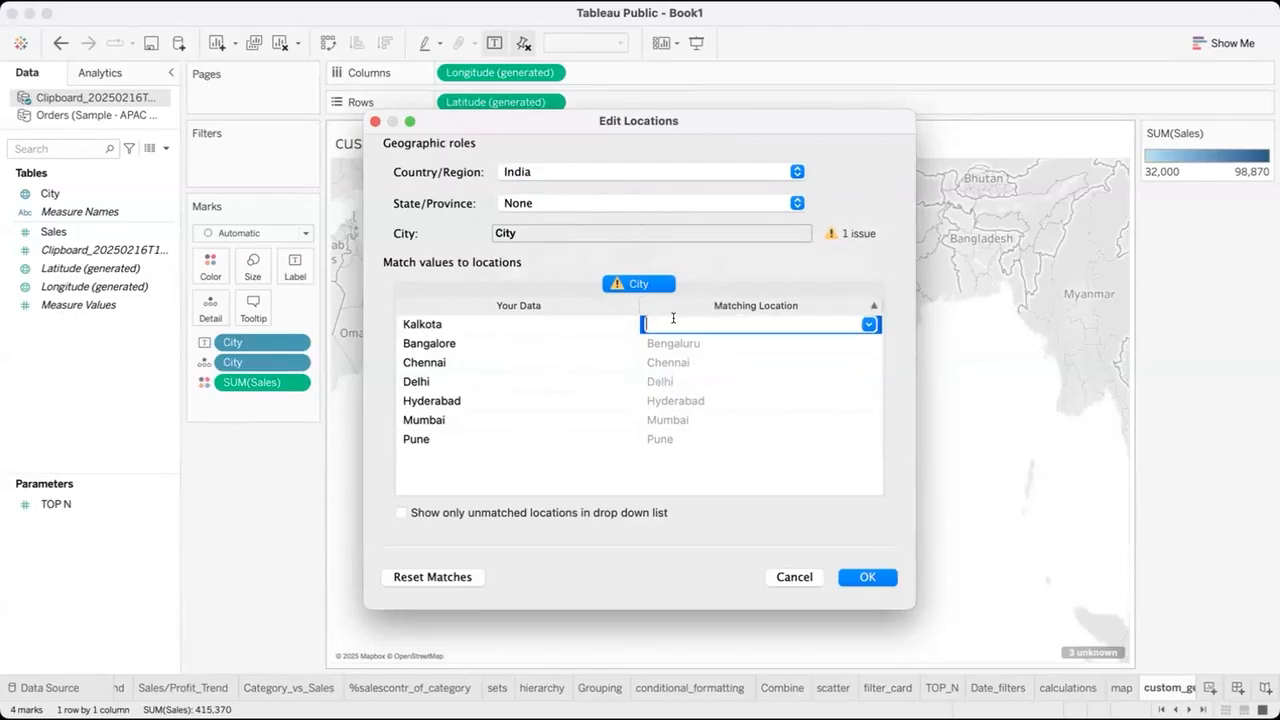
{"action": "type", "text": "Kolk"}
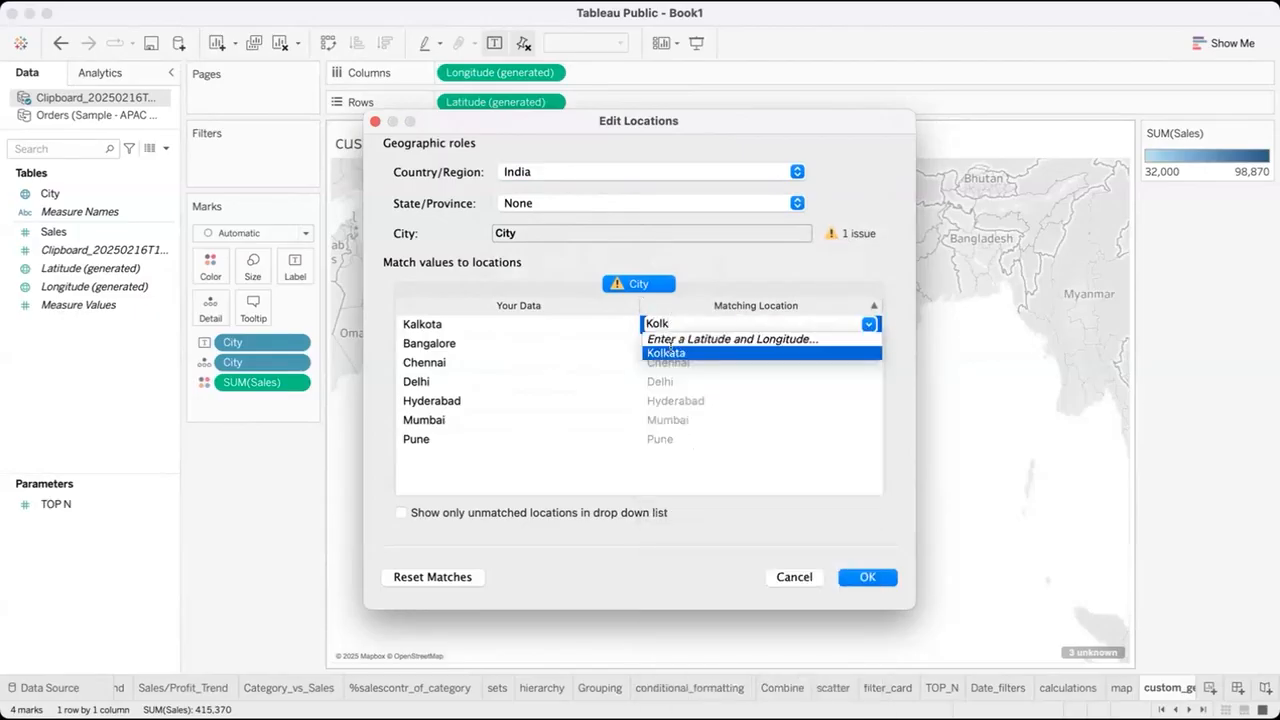
{"action": "left_click", "coordinate": [666, 352]}
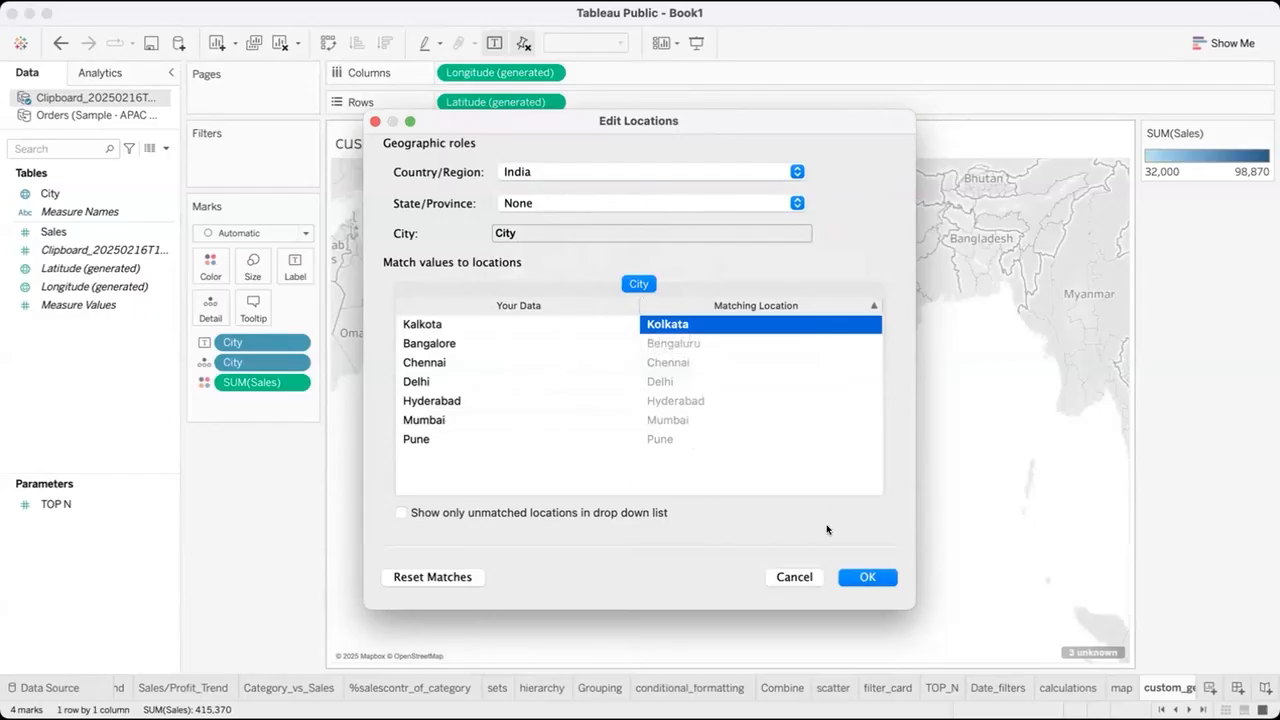
{"action": "left_click", "coordinate": [868, 576]}
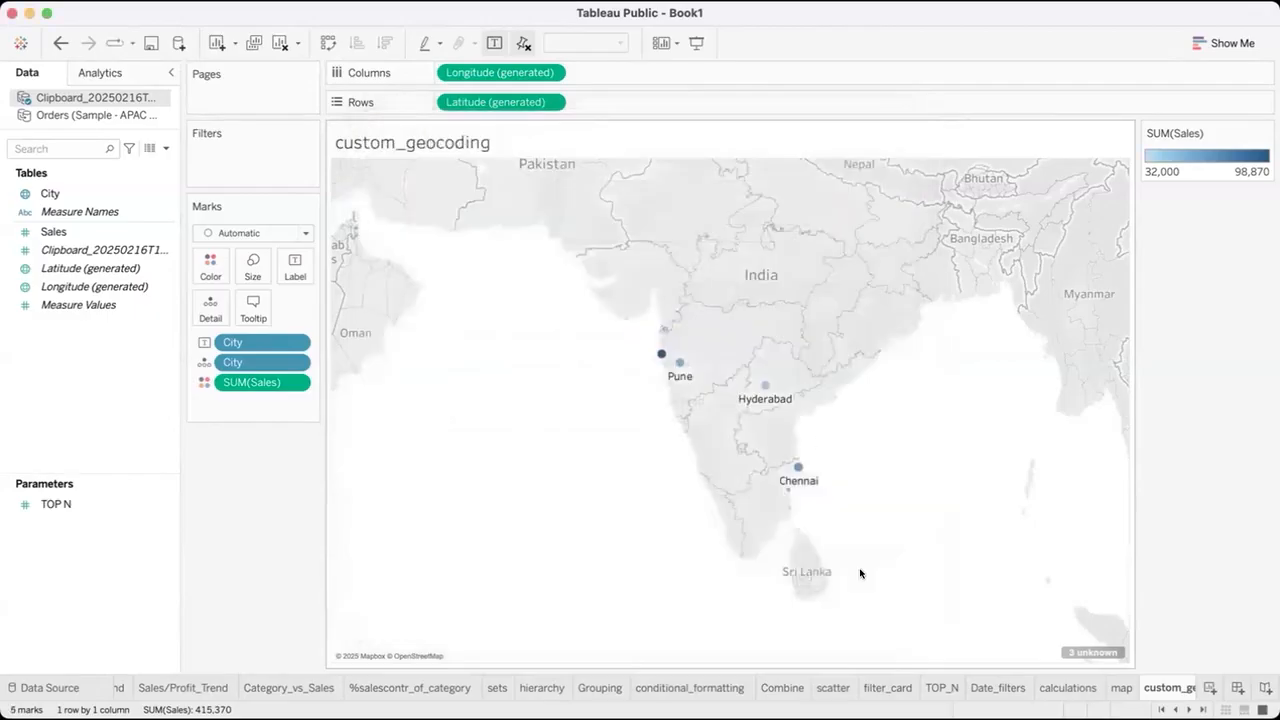
{"action": "mouse_move", "coordinate": [944, 289]}
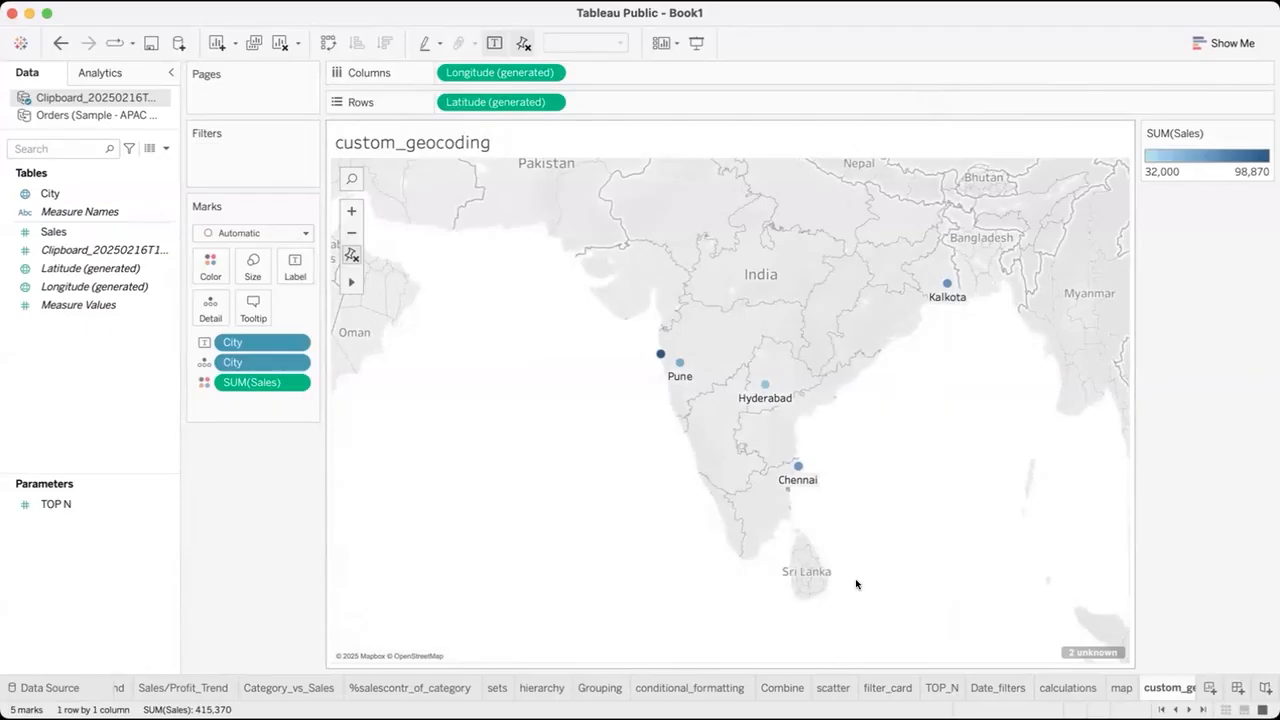
{"action": "left_click", "coordinate": [1079, 652]}
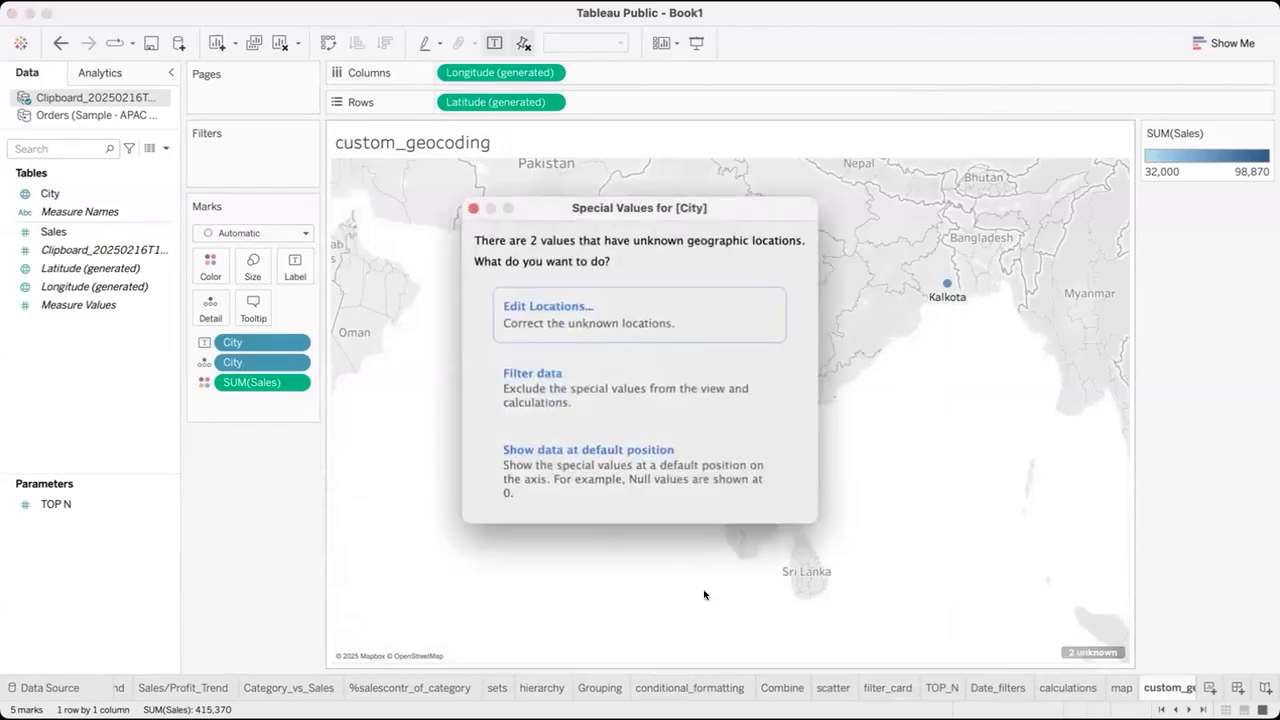
{"action": "left_click", "coordinate": [594, 325]}
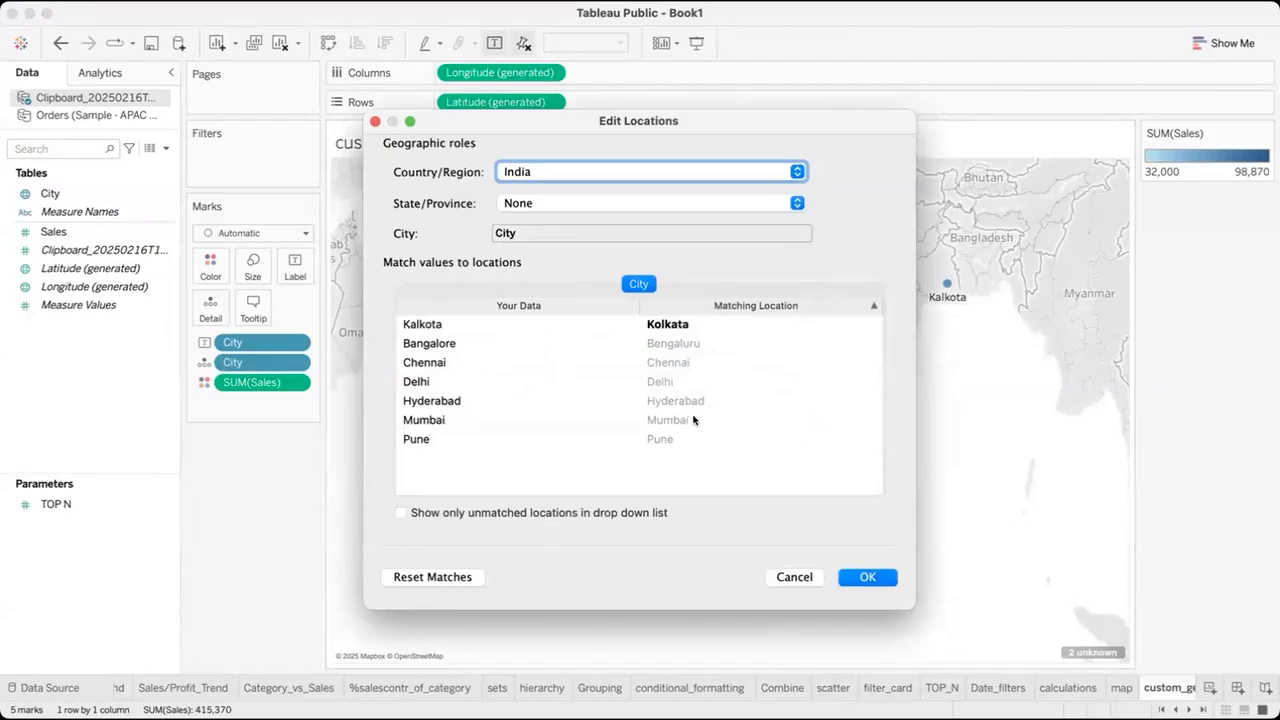
{"action": "left_click", "coordinate": [693, 381]}
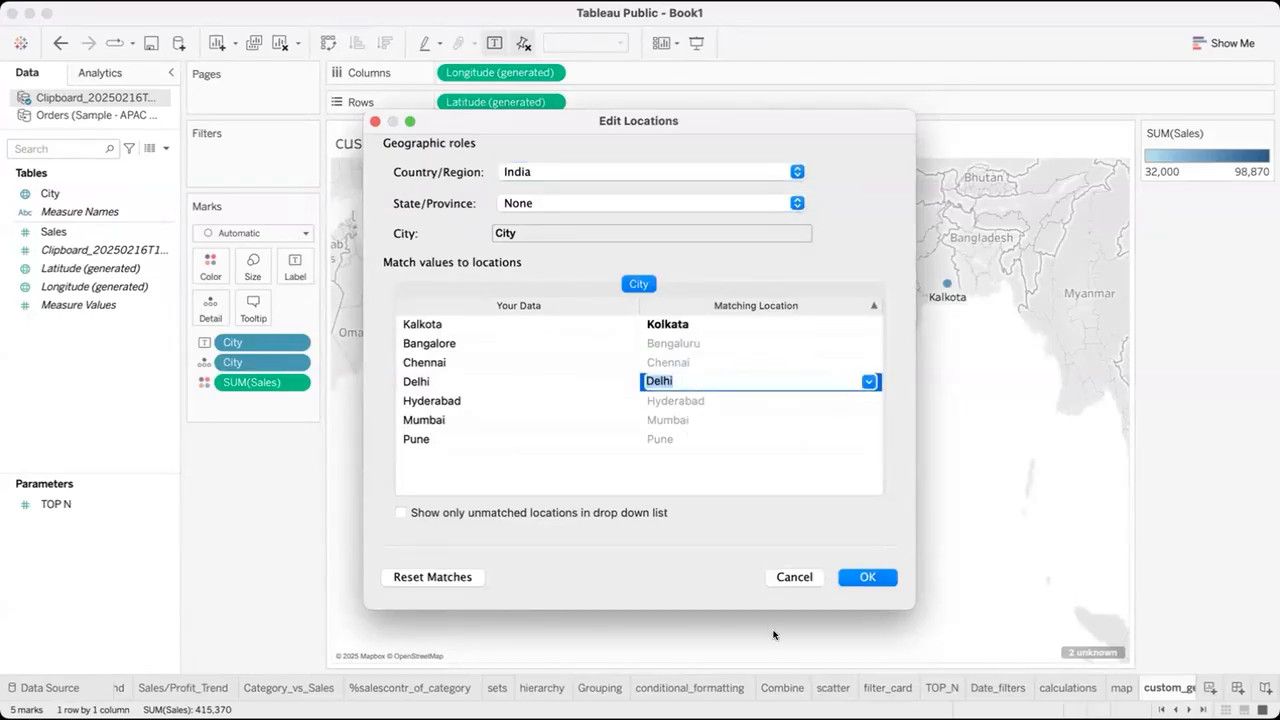
{"action": "left_click", "coordinate": [867, 577]}
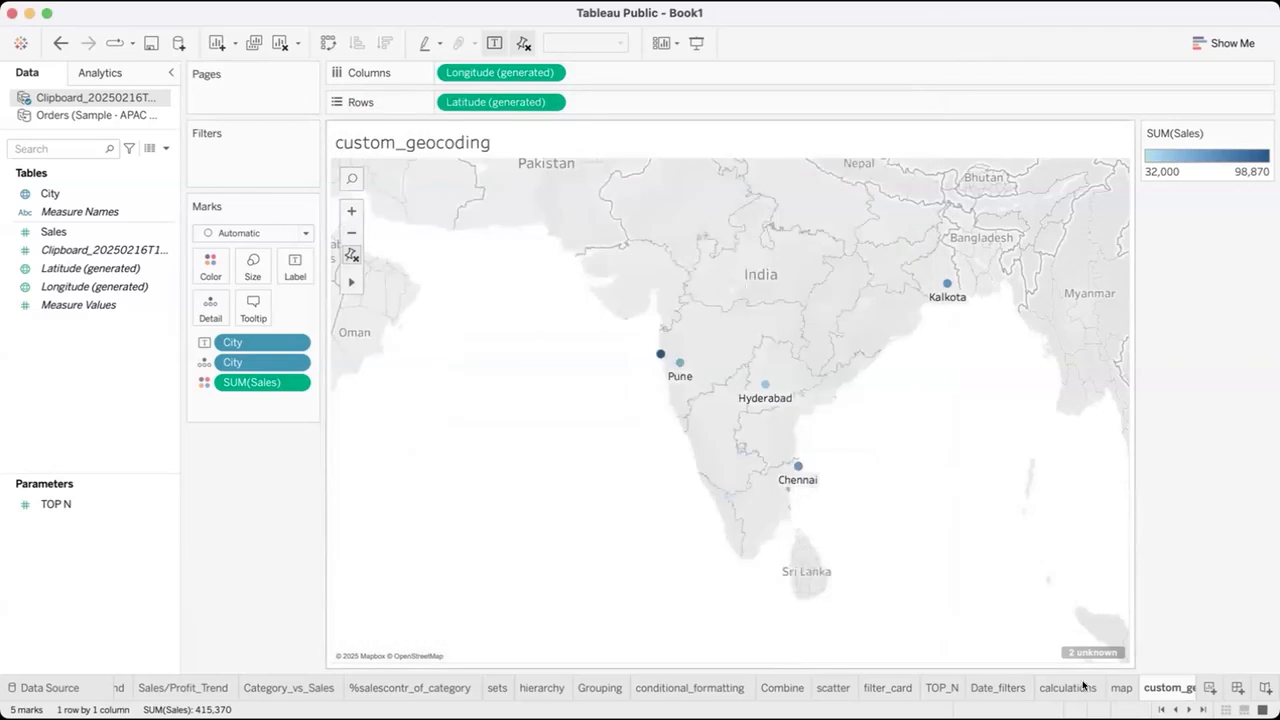
Edit the unknown city locations to match Delhi to New Delhi, and reset the map view to fit all marks.
{"action": "left_click", "coordinate": [1092, 652]}
{"action": "left_click", "coordinate": [606, 305]}
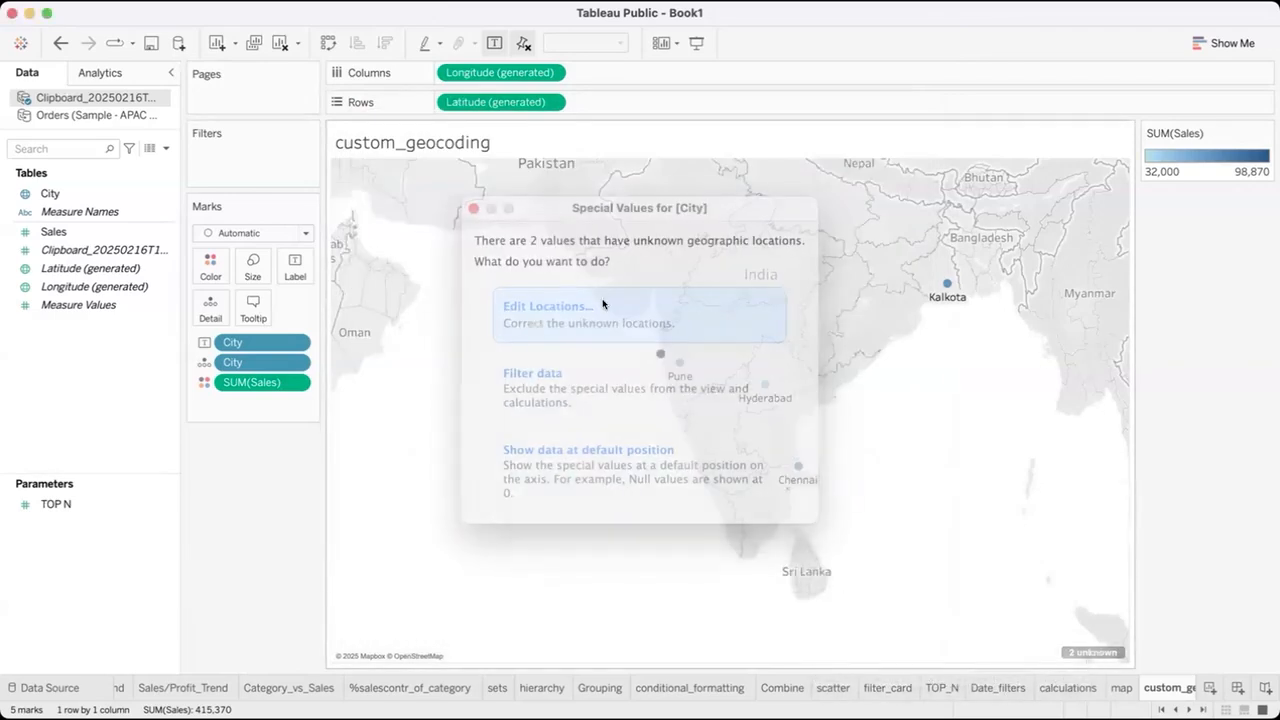
{"action": "left_click", "coordinate": [677, 384]}
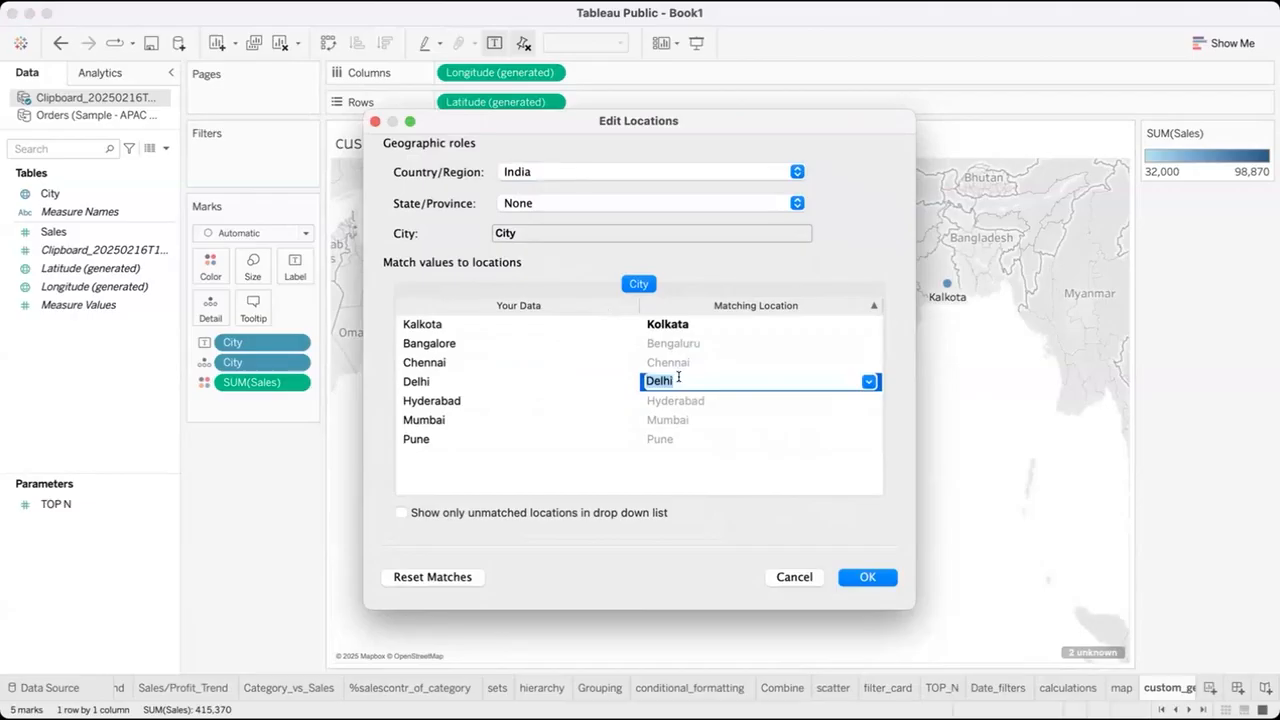
{"action": "type", "text": "del"}
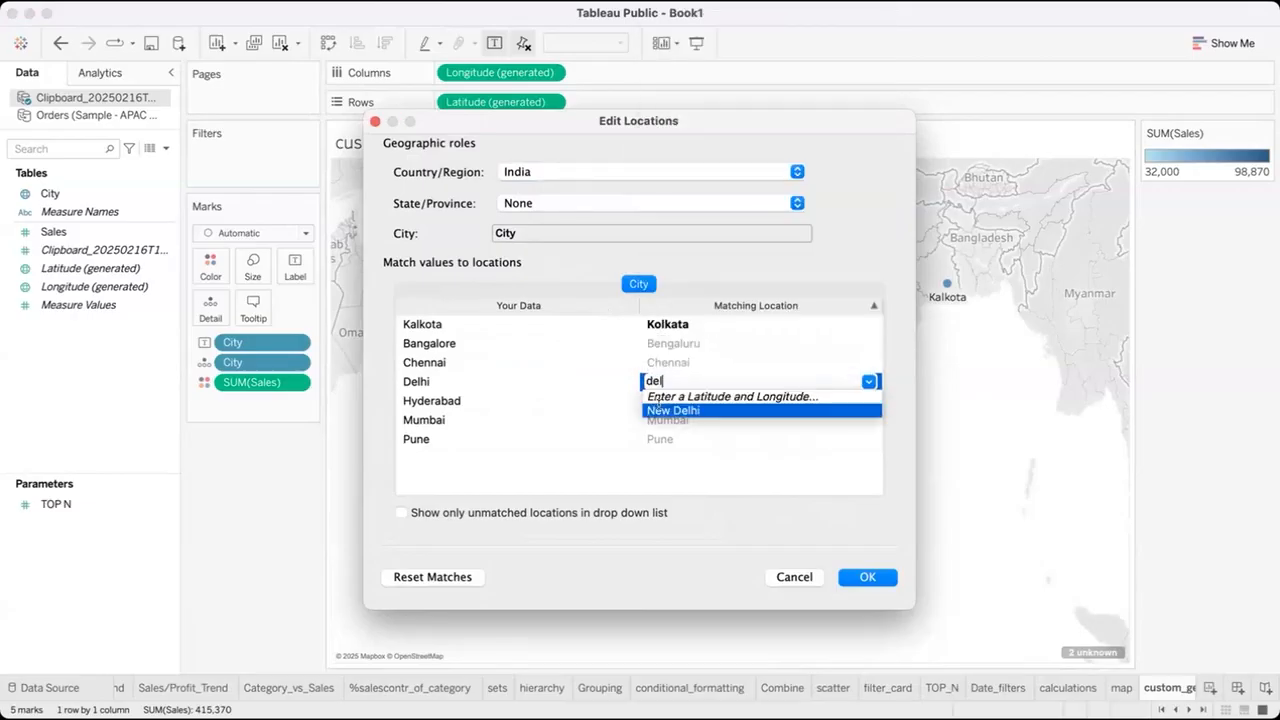
{"action": "left_click", "coordinate": [660, 410]}
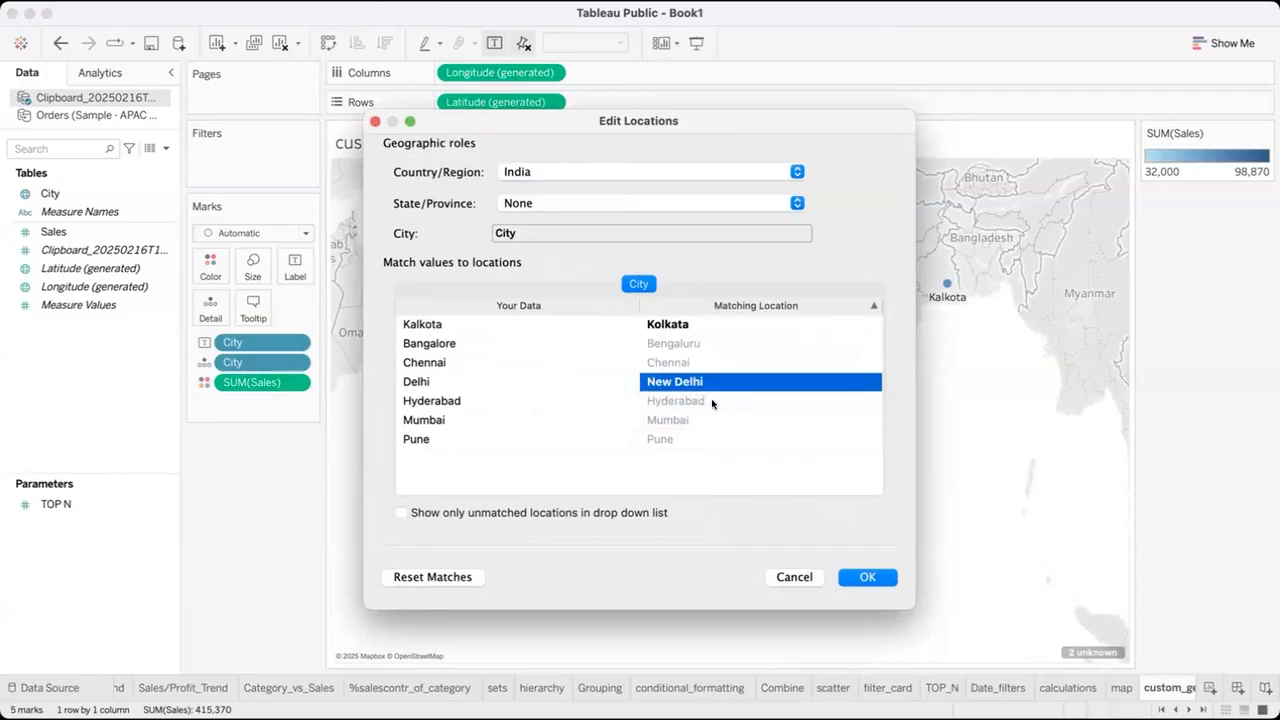
{"action": "left_click", "coordinate": [868, 577]}
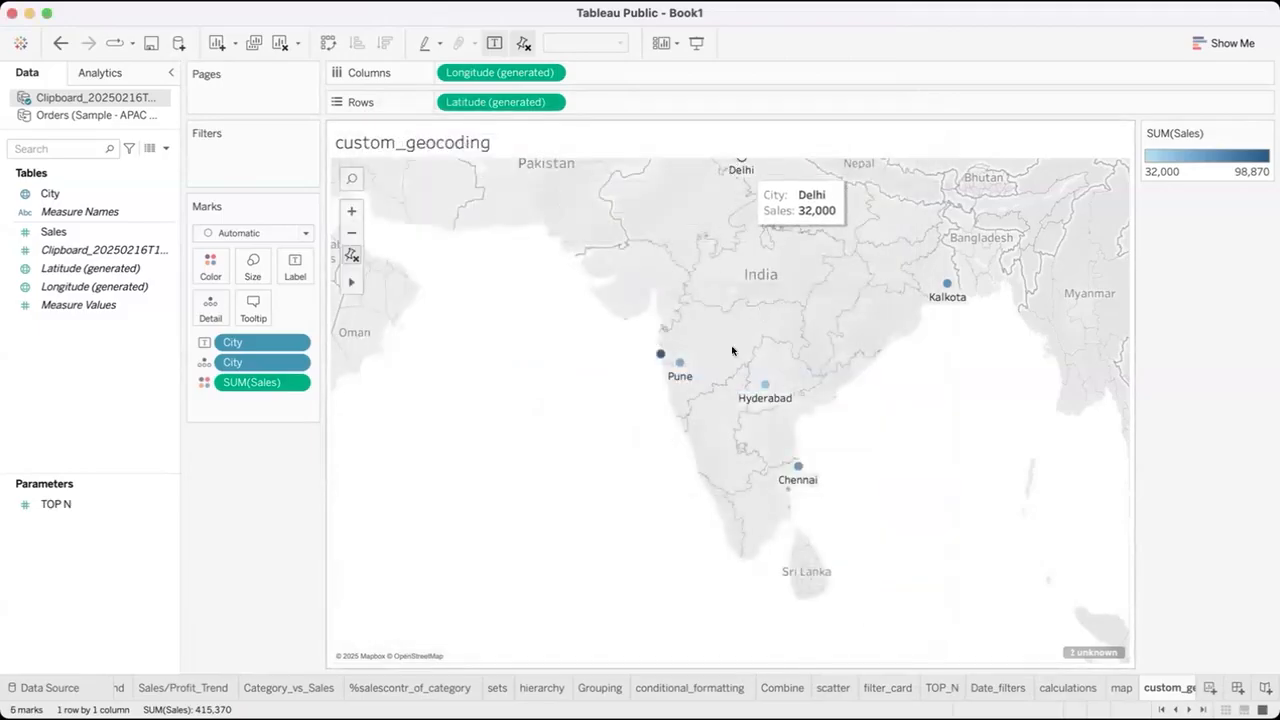
{"action": "left_click", "coordinate": [351, 254]}
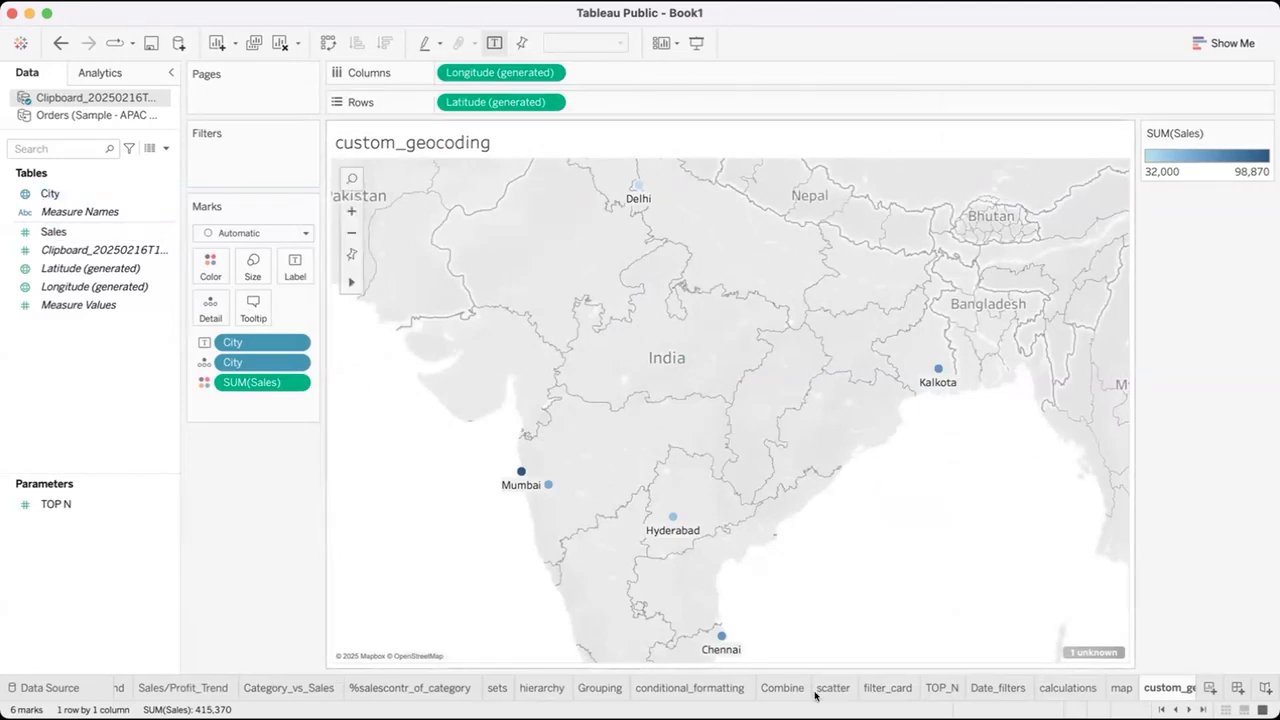
{"action": "left_click", "coordinate": [1118, 687]}
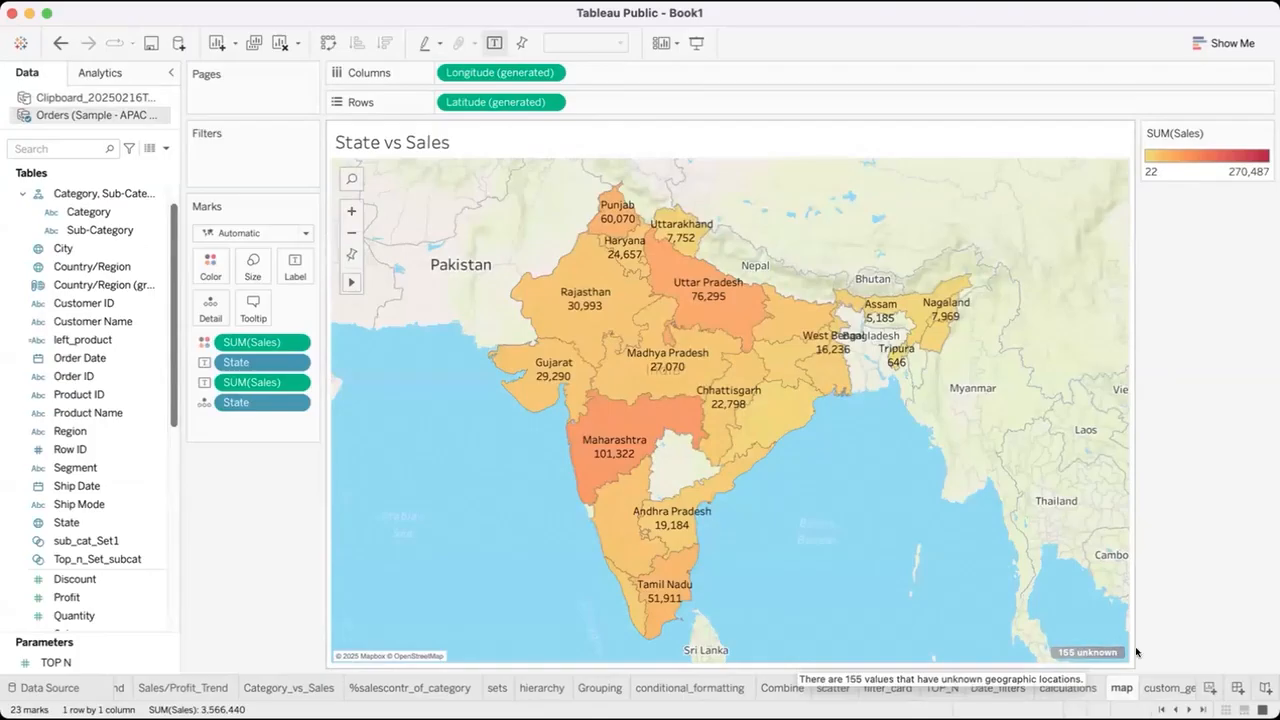
{"action": "left_click", "coordinate": [1163, 687]}
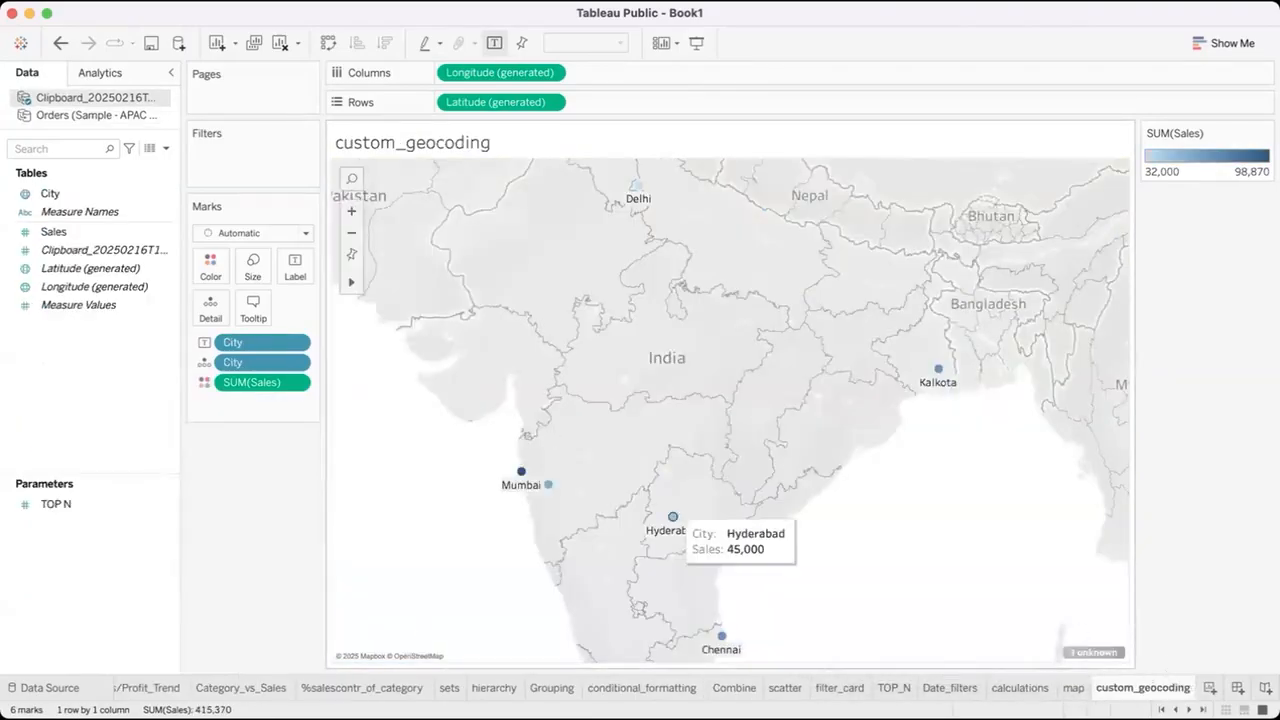
Replace the custom_geocoding sheet's contents with the copied City and Sales table of US places, displayed as a symbol map.
{"action": "left_click", "coordinate": [150, 718]}
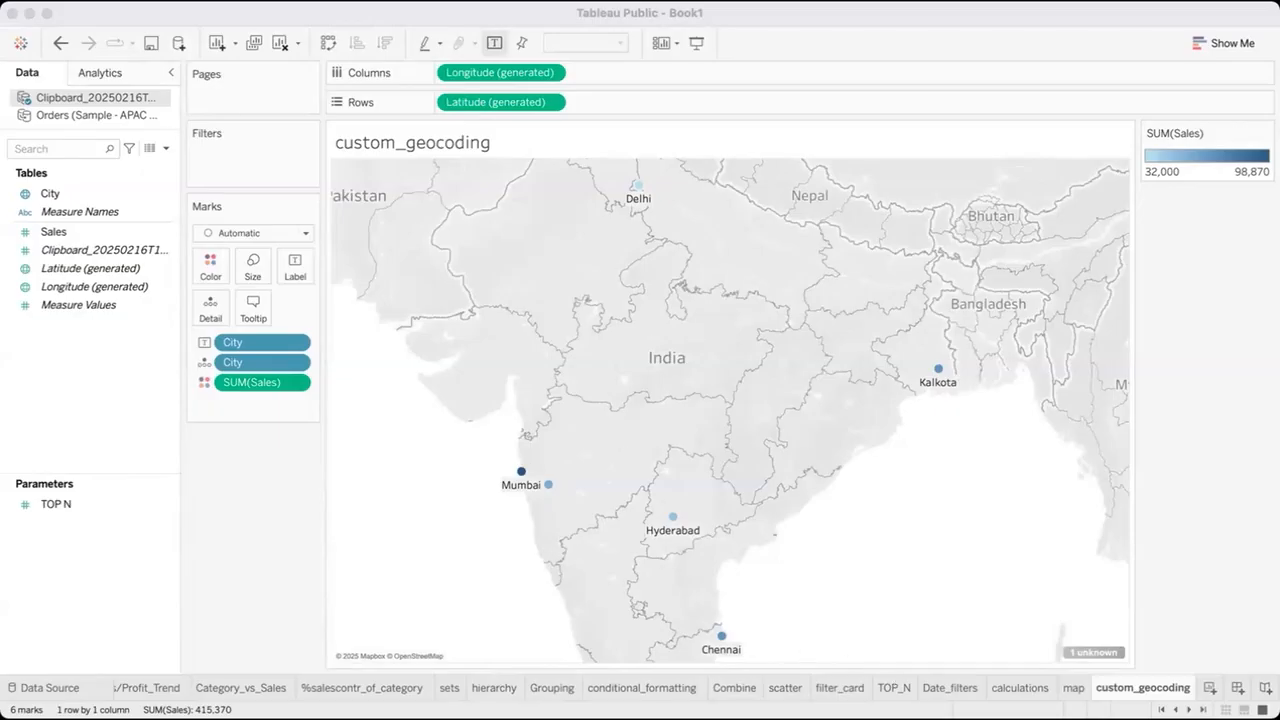
{"action": "left_click", "coordinate": [279, 43]}
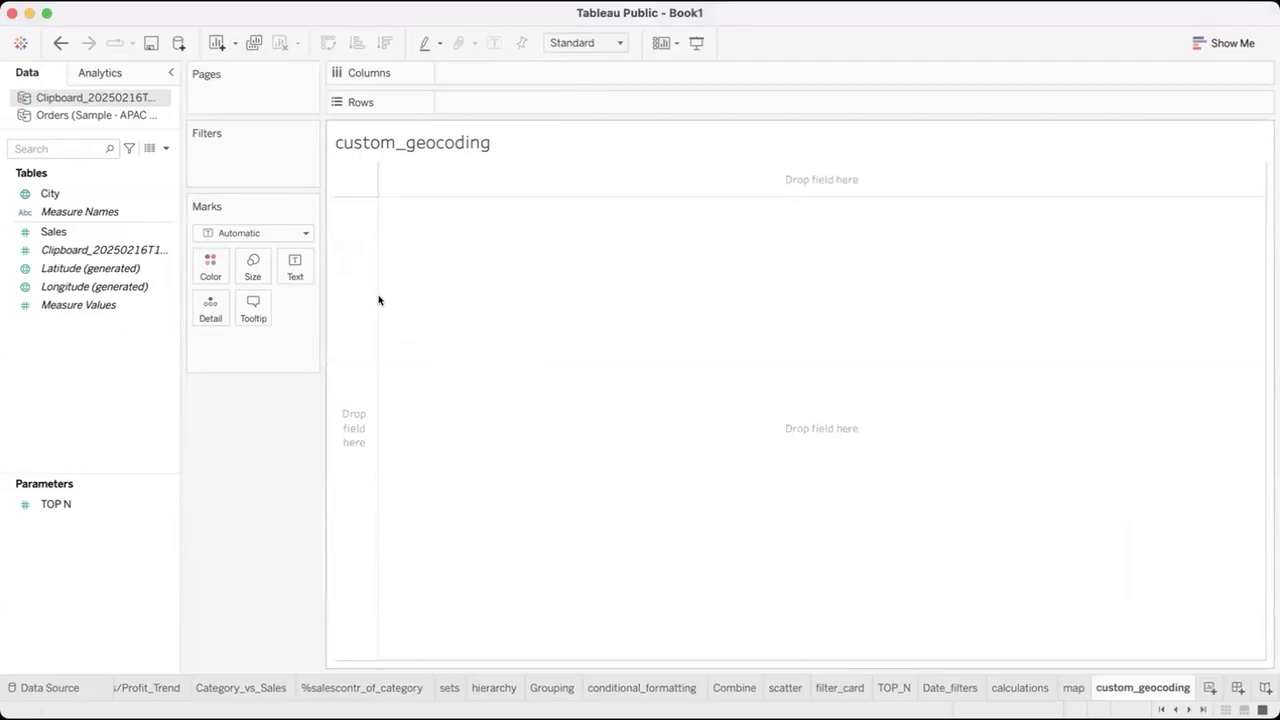
{"action": "key", "text": "super+v"}
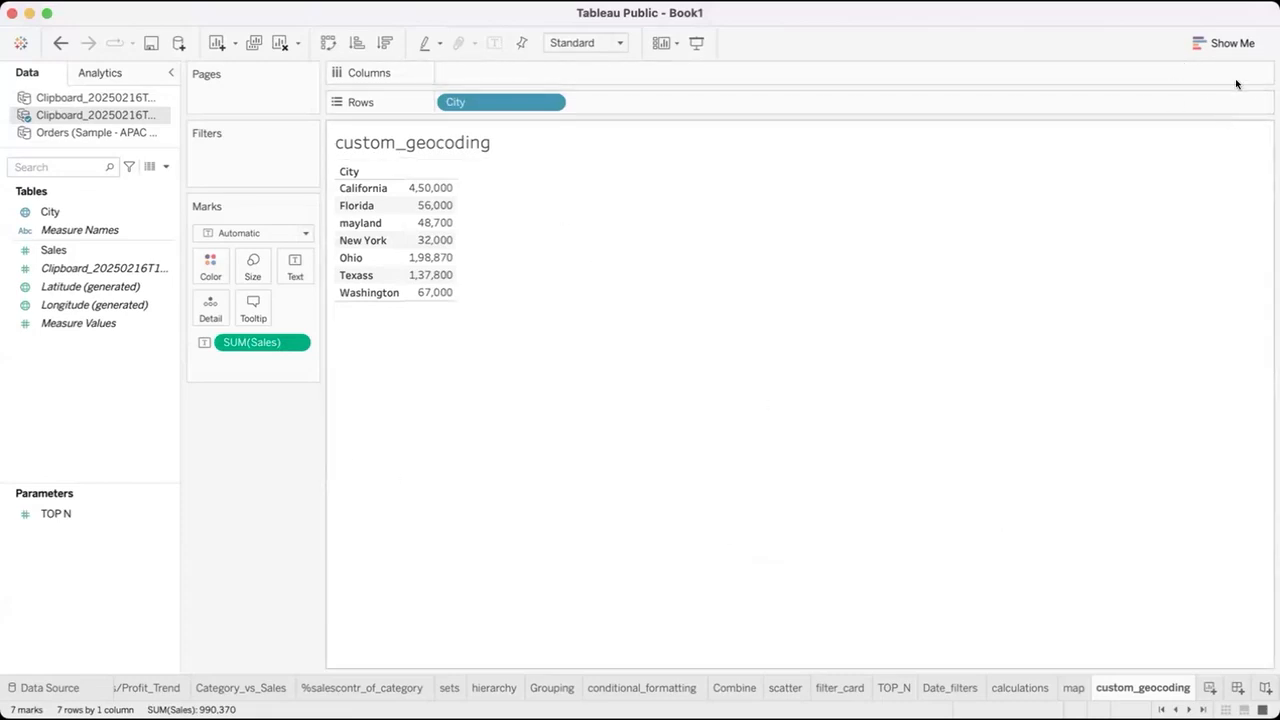
{"action": "left_click", "coordinate": [1226, 43]}
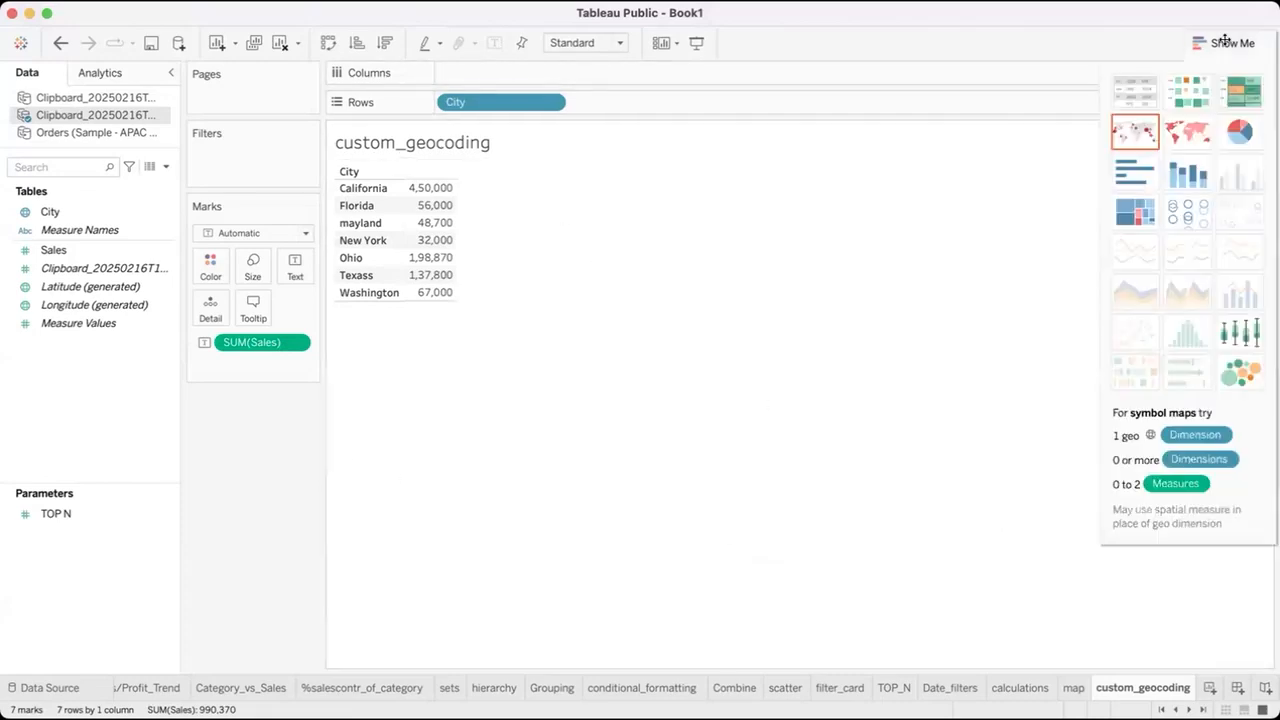
{"action": "left_click", "coordinate": [1182, 128]}
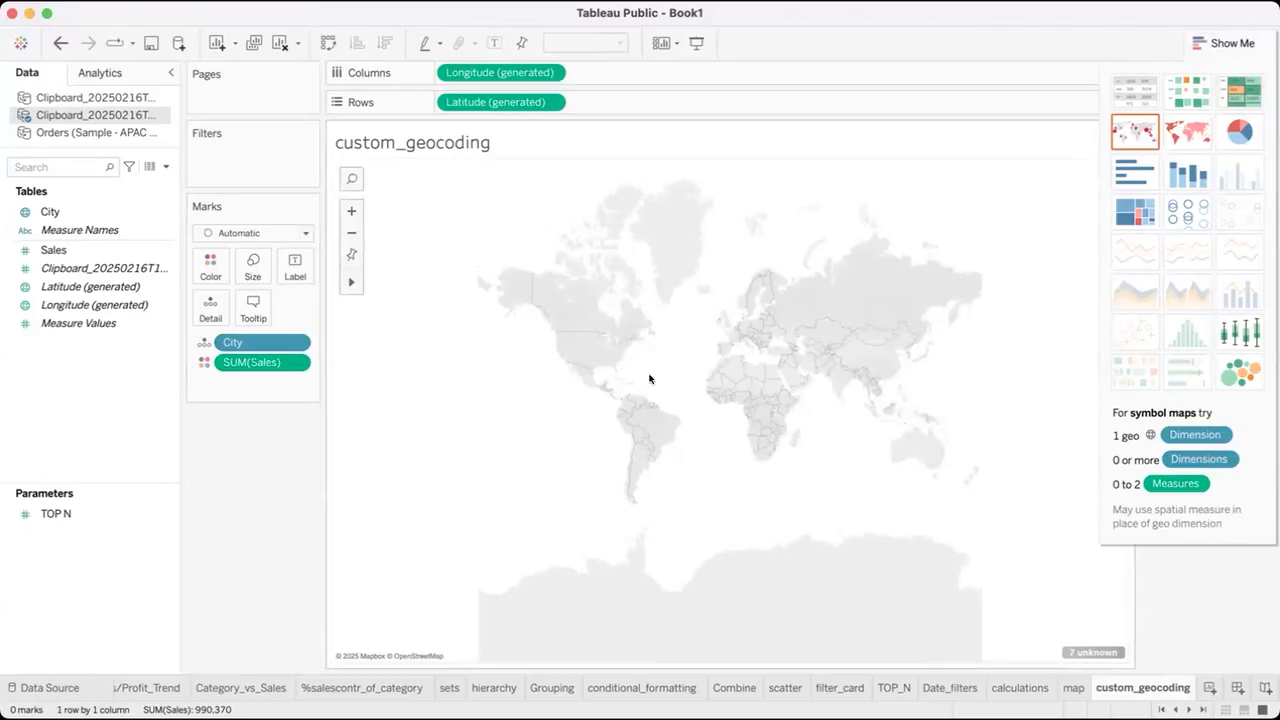
Edit the unknown locations of the US table, setting United States as the fixed country.
{"action": "left_click", "coordinate": [1092, 652]}
{"action": "left_click", "coordinate": [677, 328]}
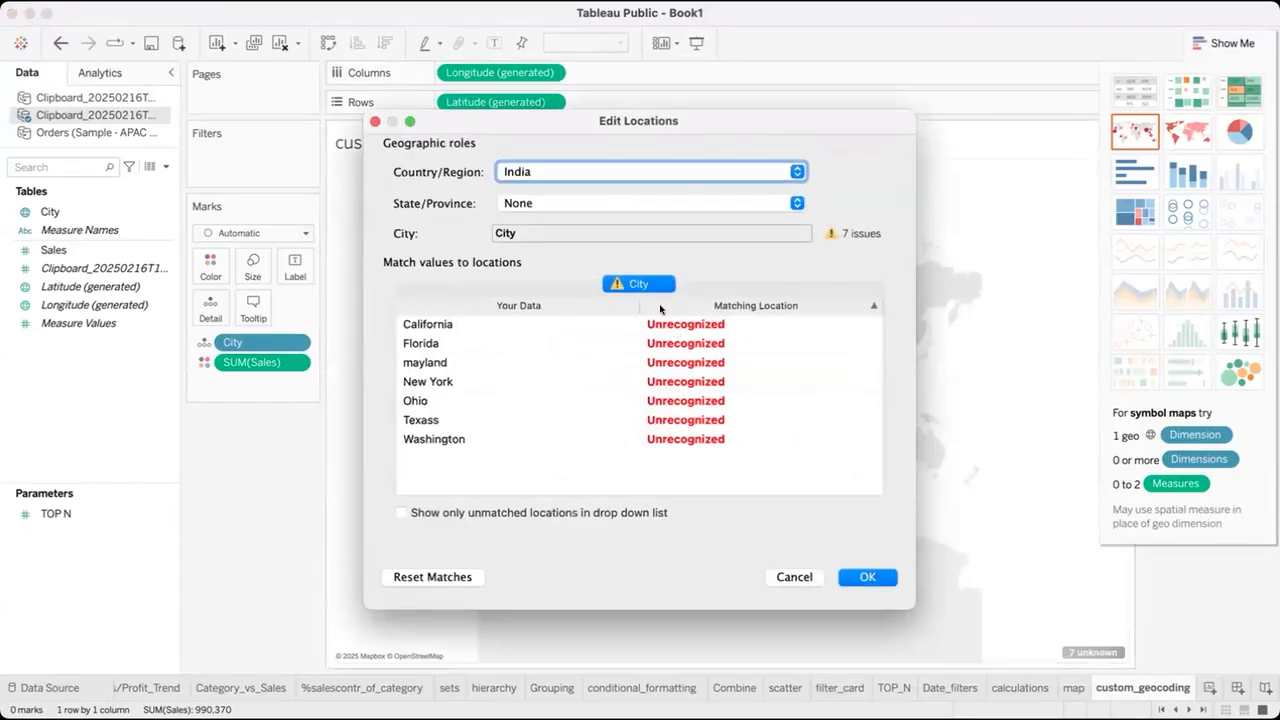
{"action": "left_click", "coordinate": [782, 174]}
{"action": "left_click", "coordinate": [735, 238]}
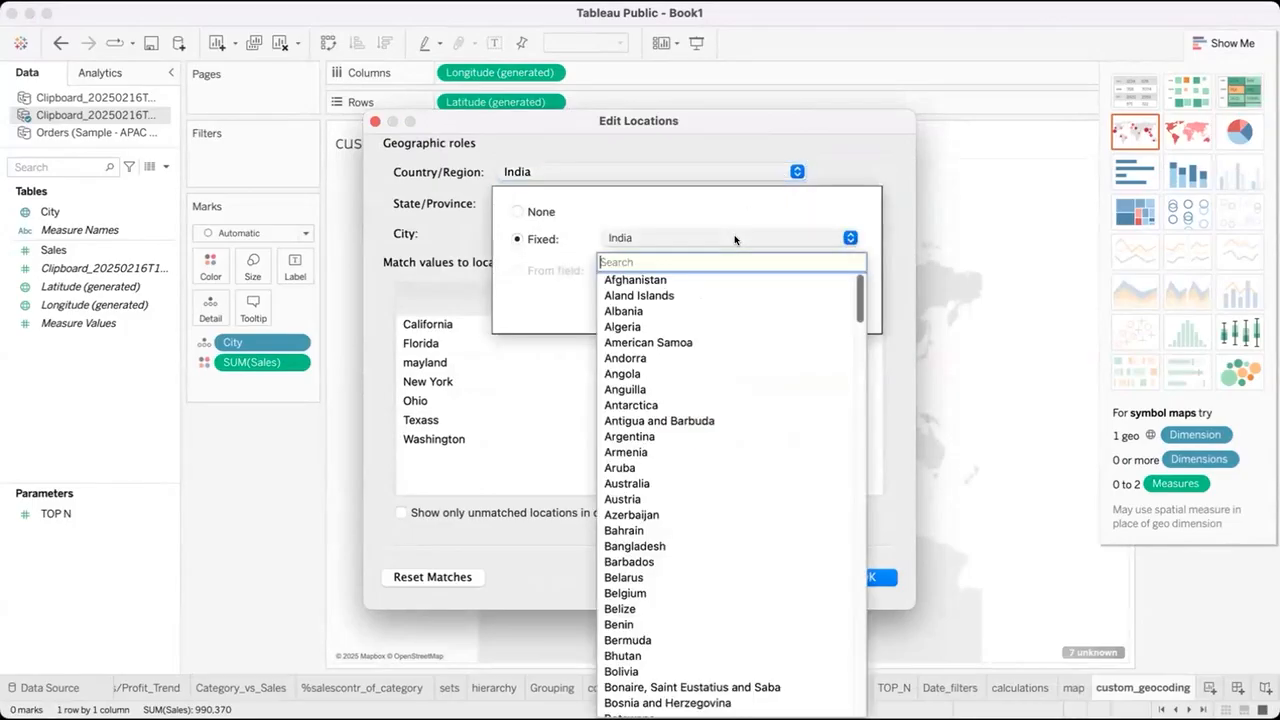
{"action": "type", "text": "un"}
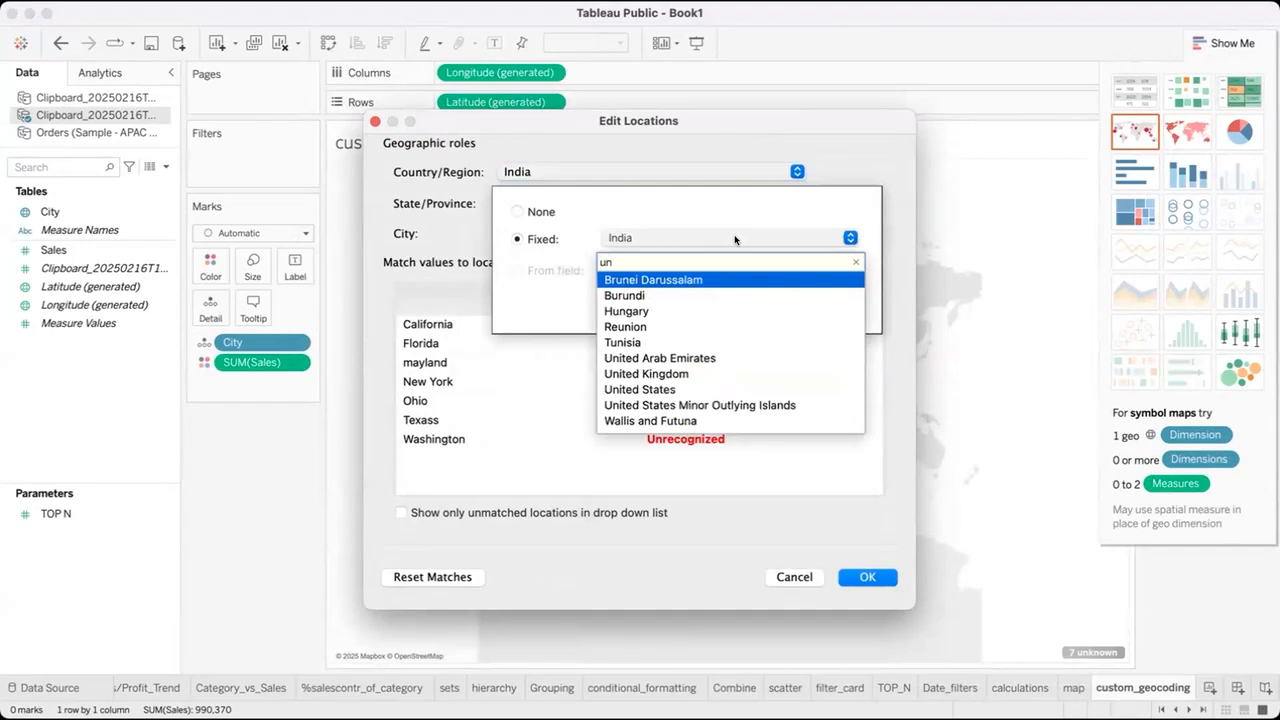
{"action": "left_click", "coordinate": [680, 389]}
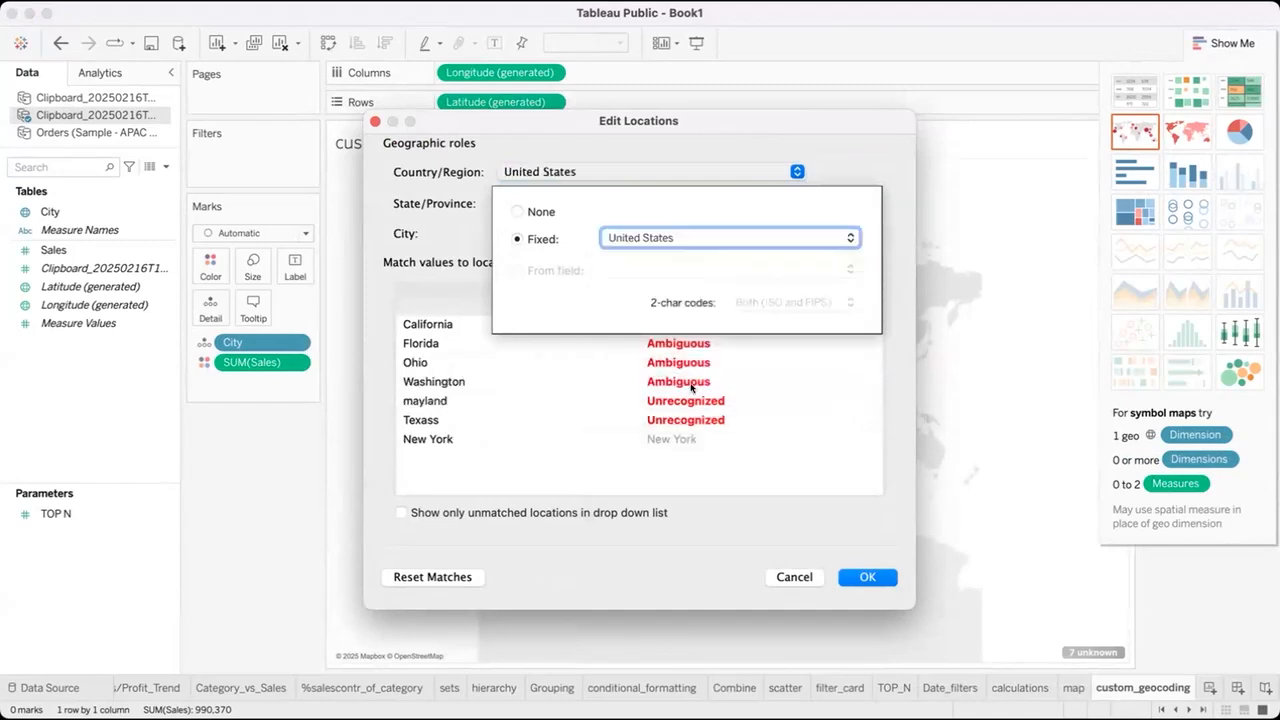
{"action": "left_click", "coordinate": [803, 449]}
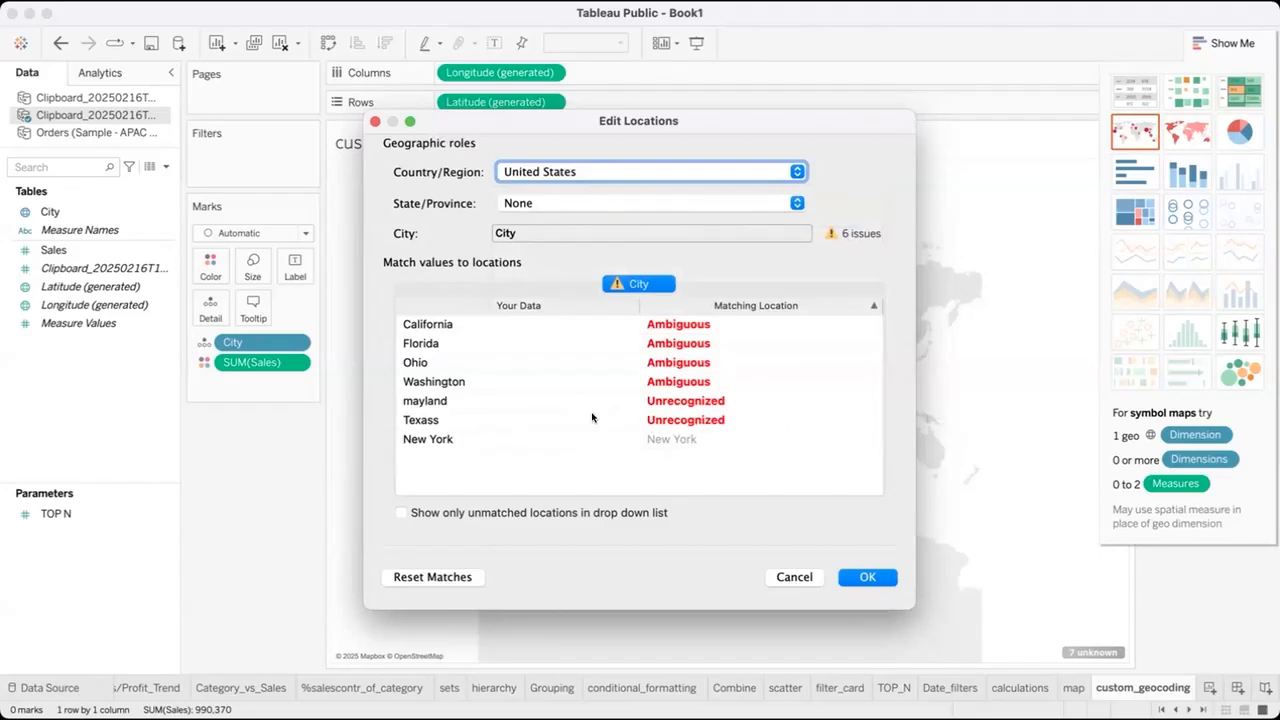
Match the unrecognized value Texass to Texas City.
{"action": "left_click", "coordinate": [712, 419]}
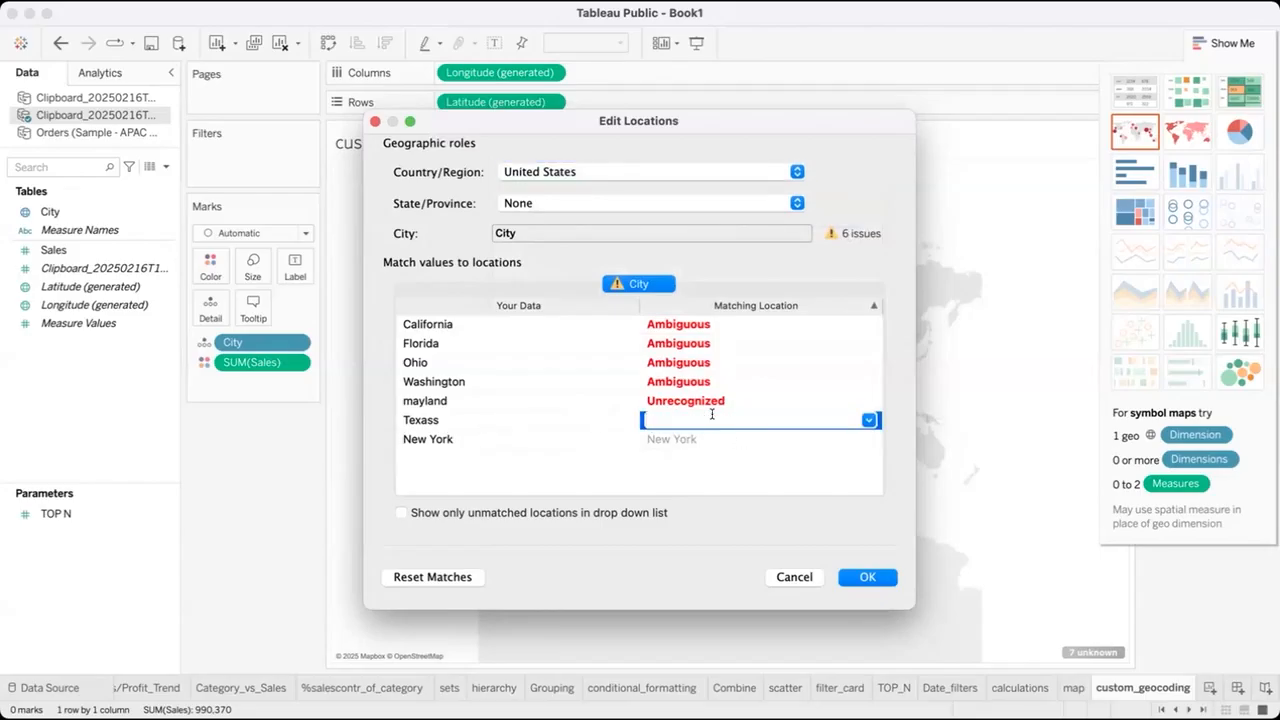
{"action": "type", "text": "Te"}
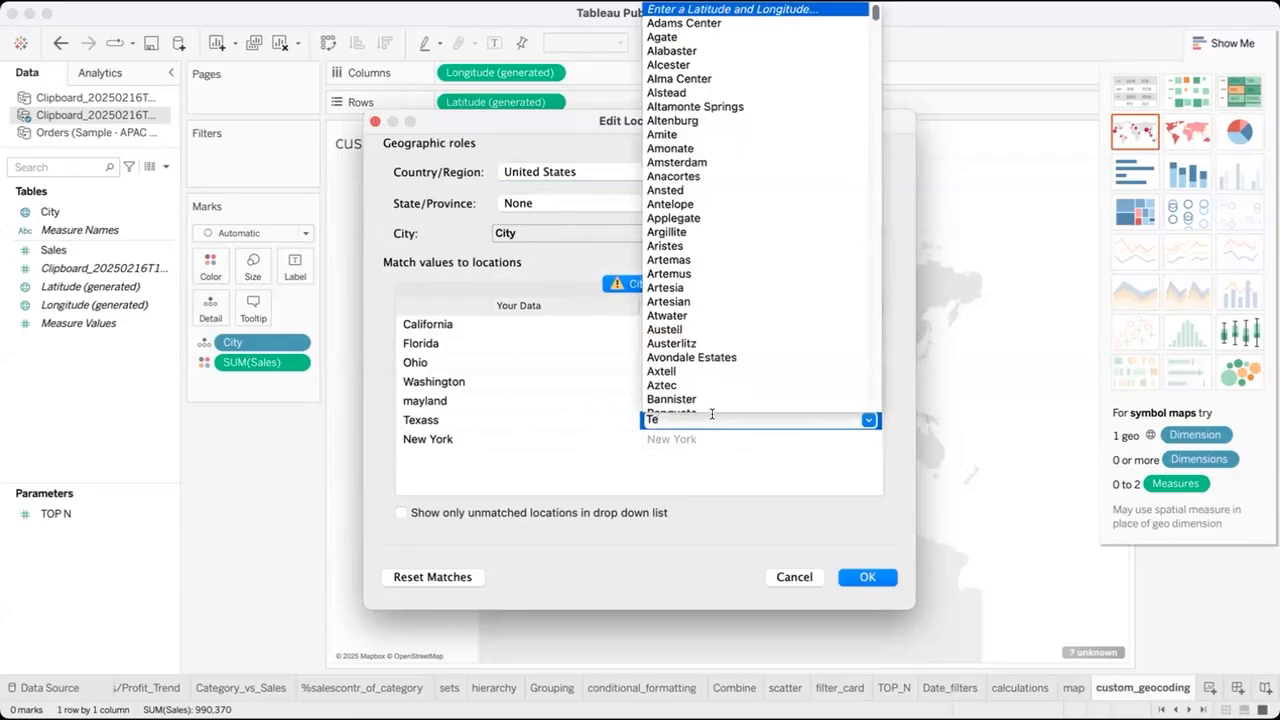
{"action": "type", "text": "xa"}
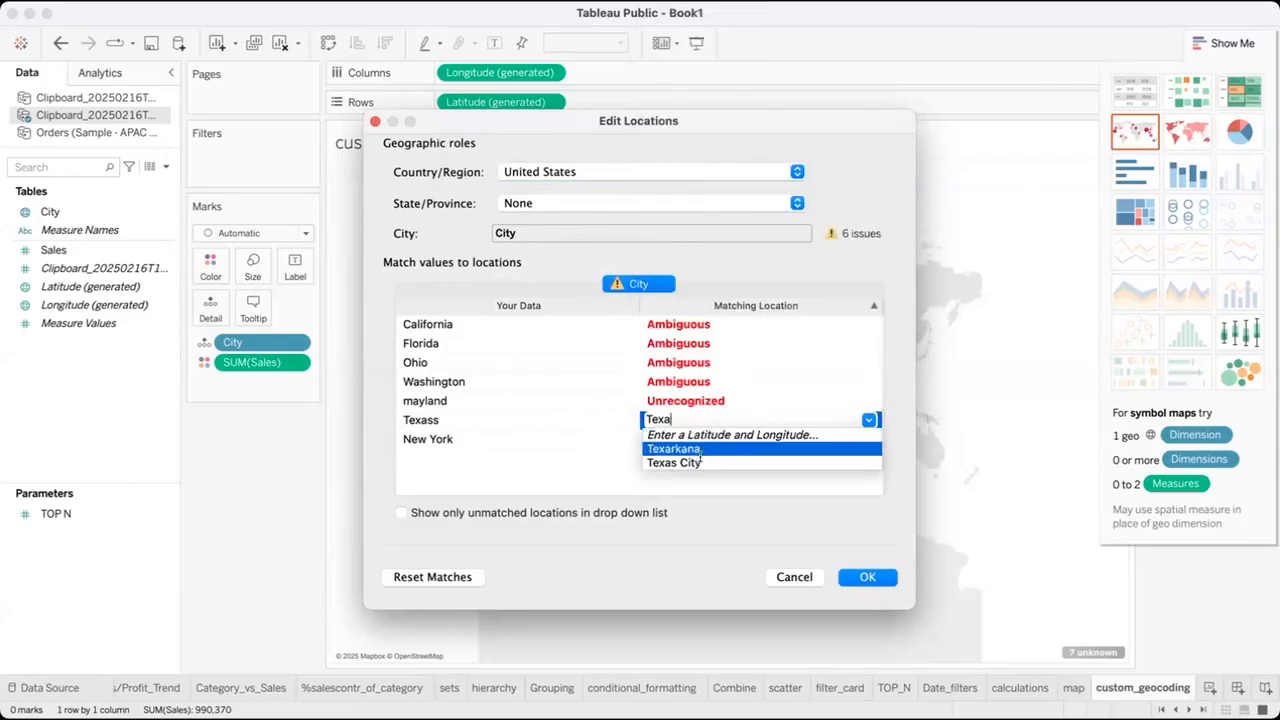
{"action": "left_click", "coordinate": [700, 462]}
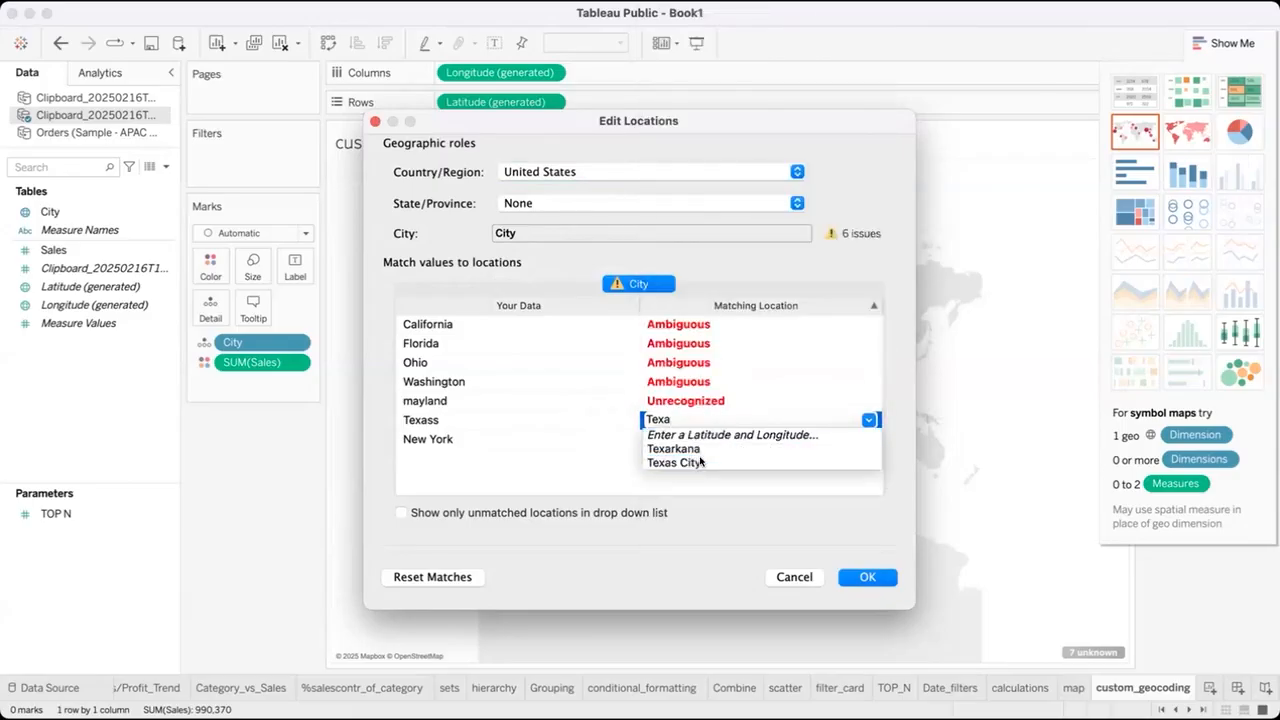
Match the unrecognized value mayland to Maryland.
{"action": "left_click", "coordinate": [688, 401]}
{"action": "type", "text": "Mary"}
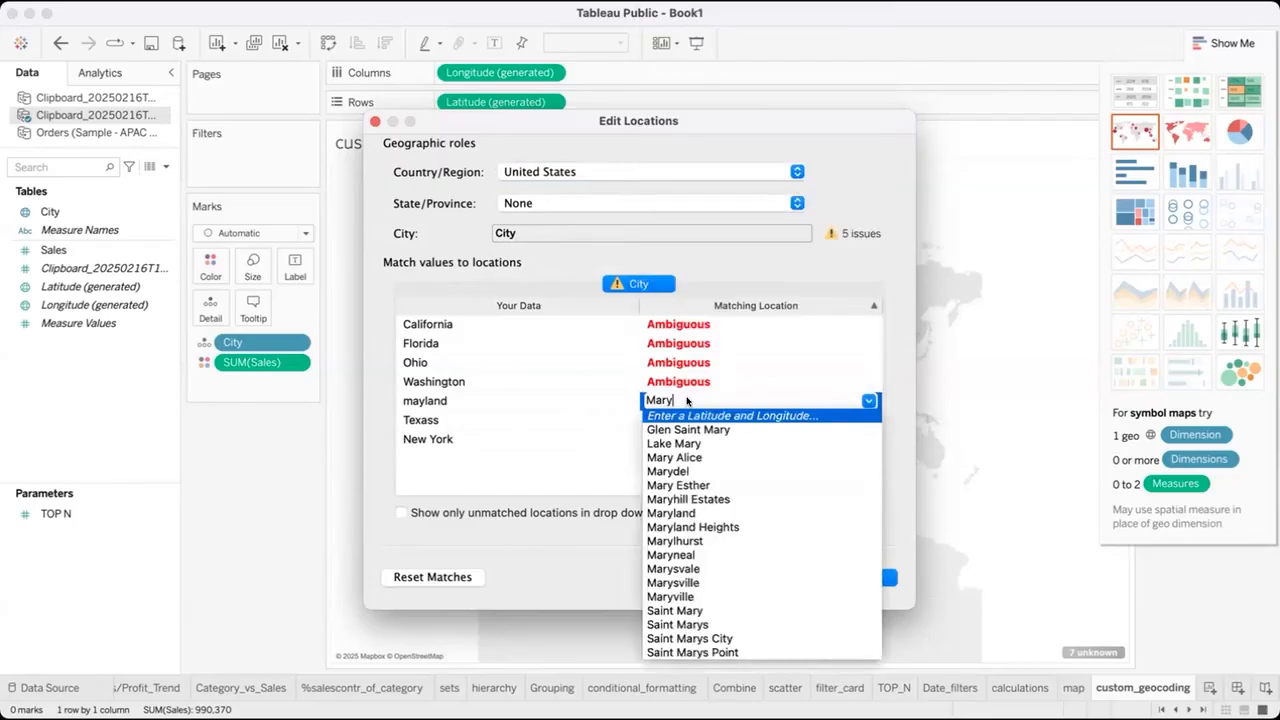
{"action": "type", "text": "la"}
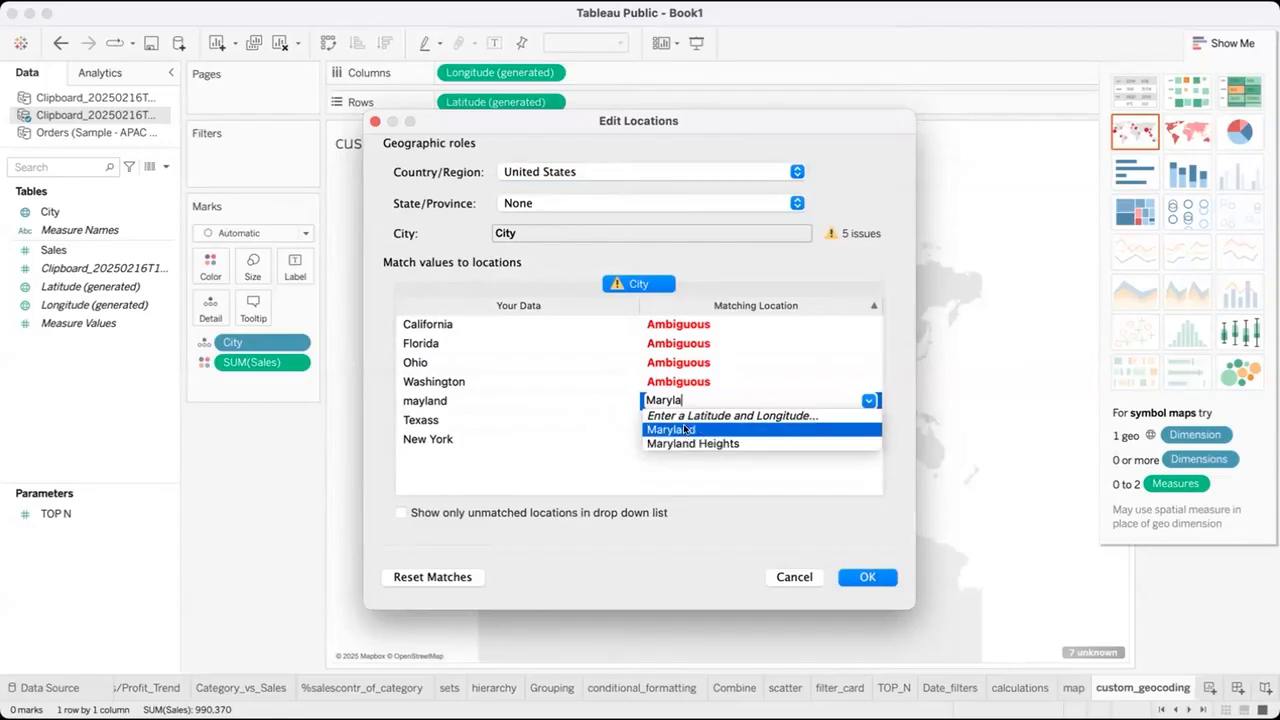
{"action": "left_click", "coordinate": [685, 430]}
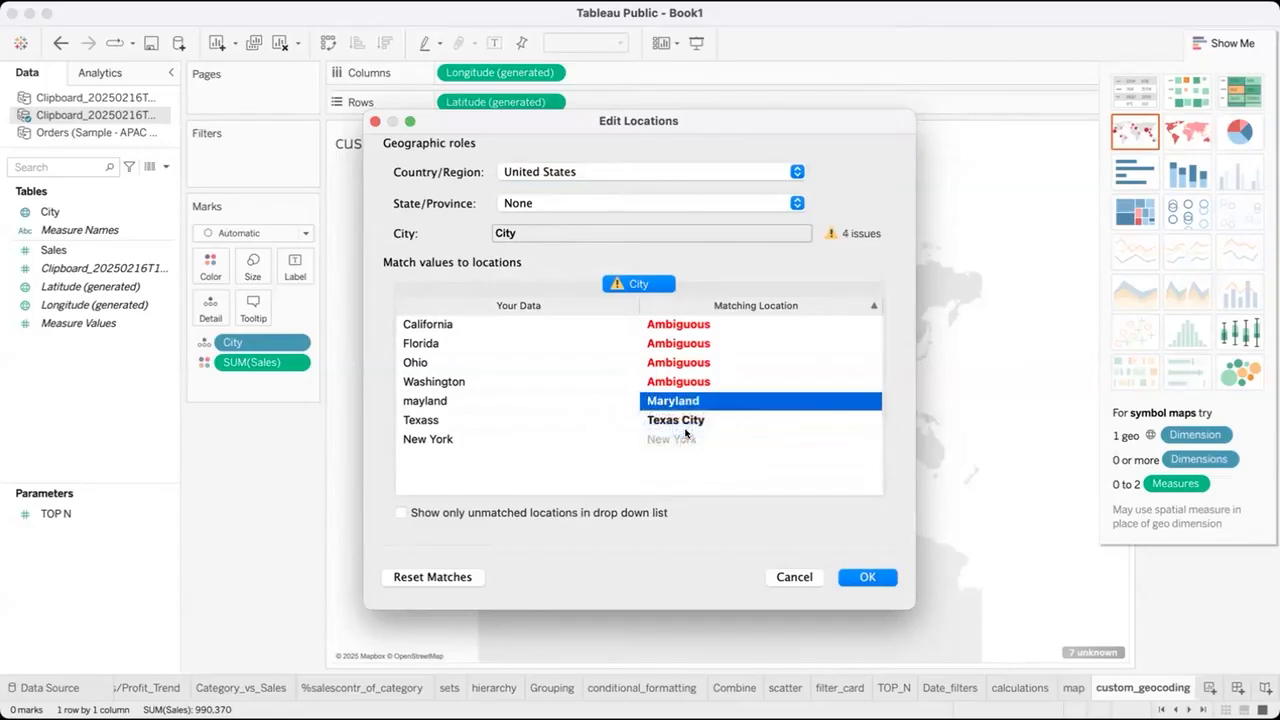
Give the ambiguous value Washington custom coordinates, with a latitude of 47.751076.
{"action": "left_click", "coordinate": [672, 381]}
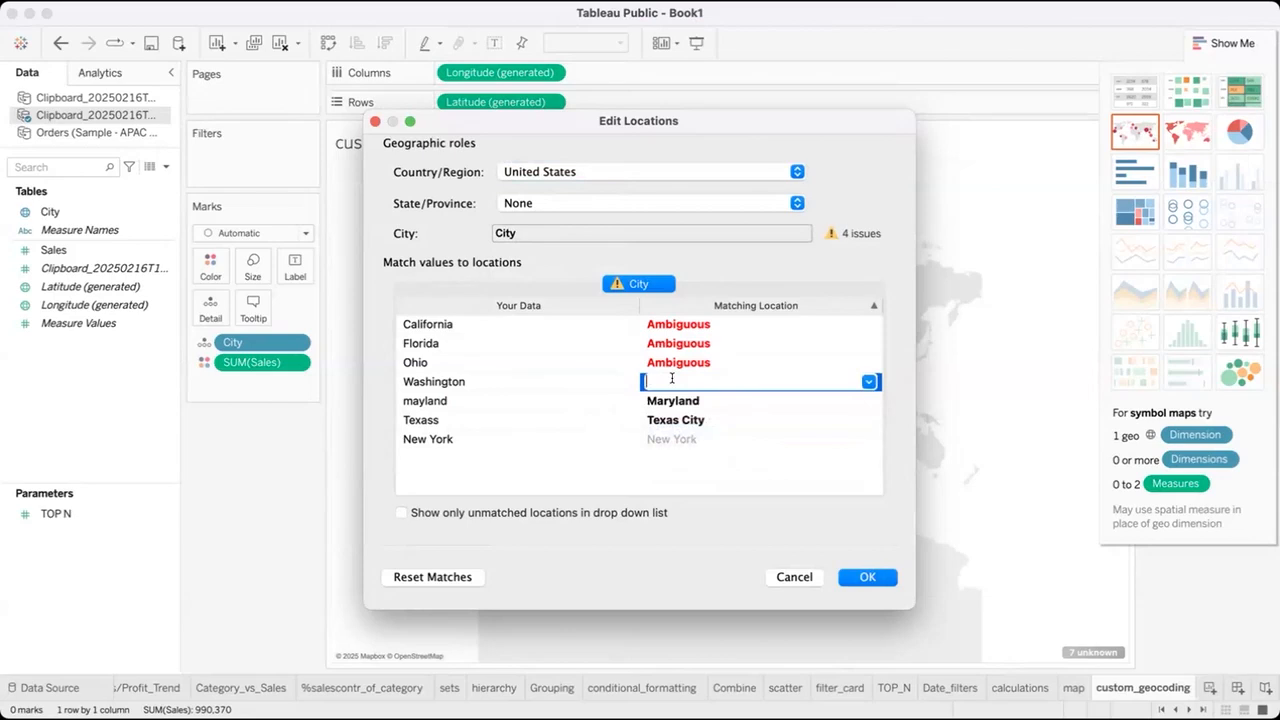
{"action": "type", "text": "Washin"}
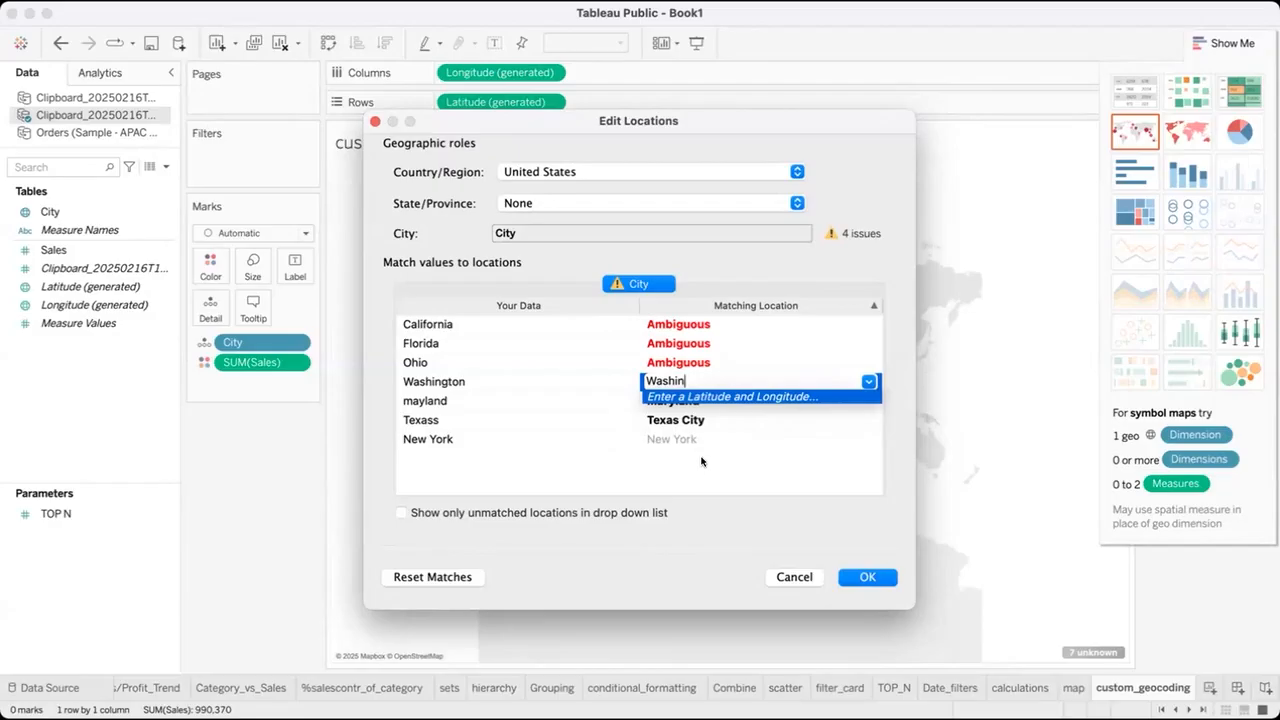
{"action": "left_click", "coordinate": [707, 397]}
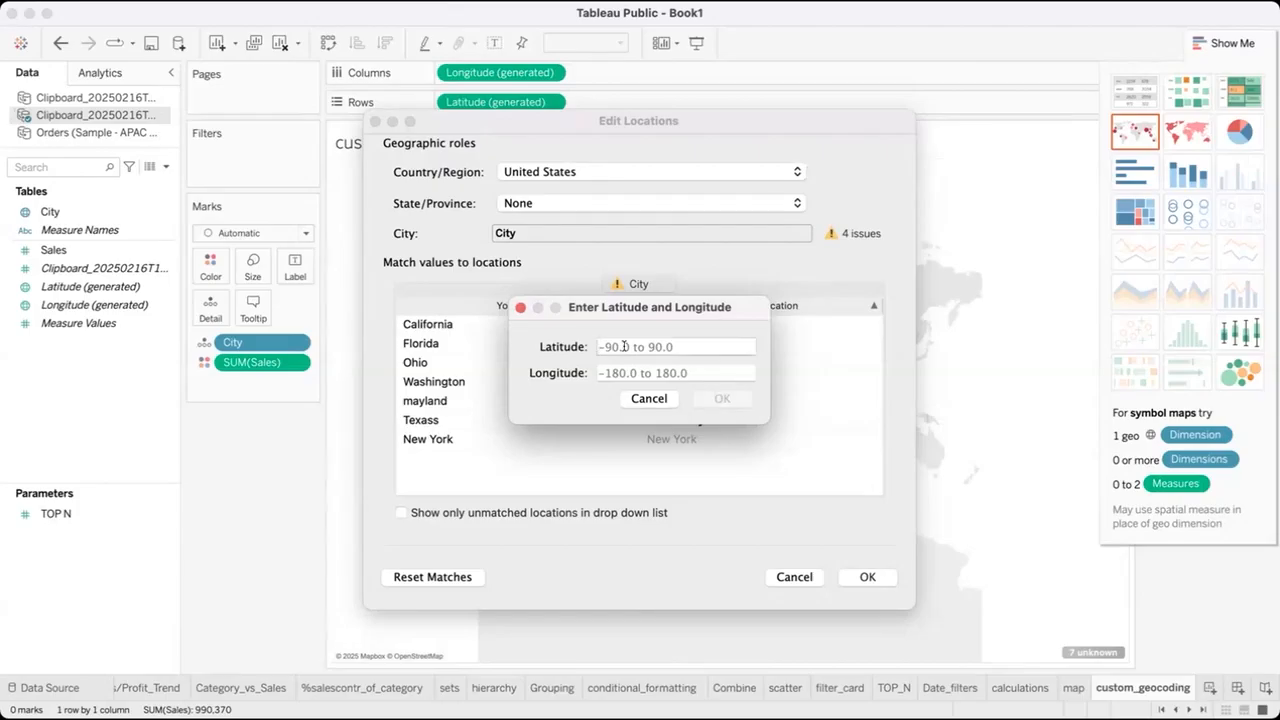
{"action": "type", "text": "47.751076"}
Set Washington's longitude to -120.740135 and apply the edited locations to the map.
{"action": "left_click", "coordinate": [632, 369]}
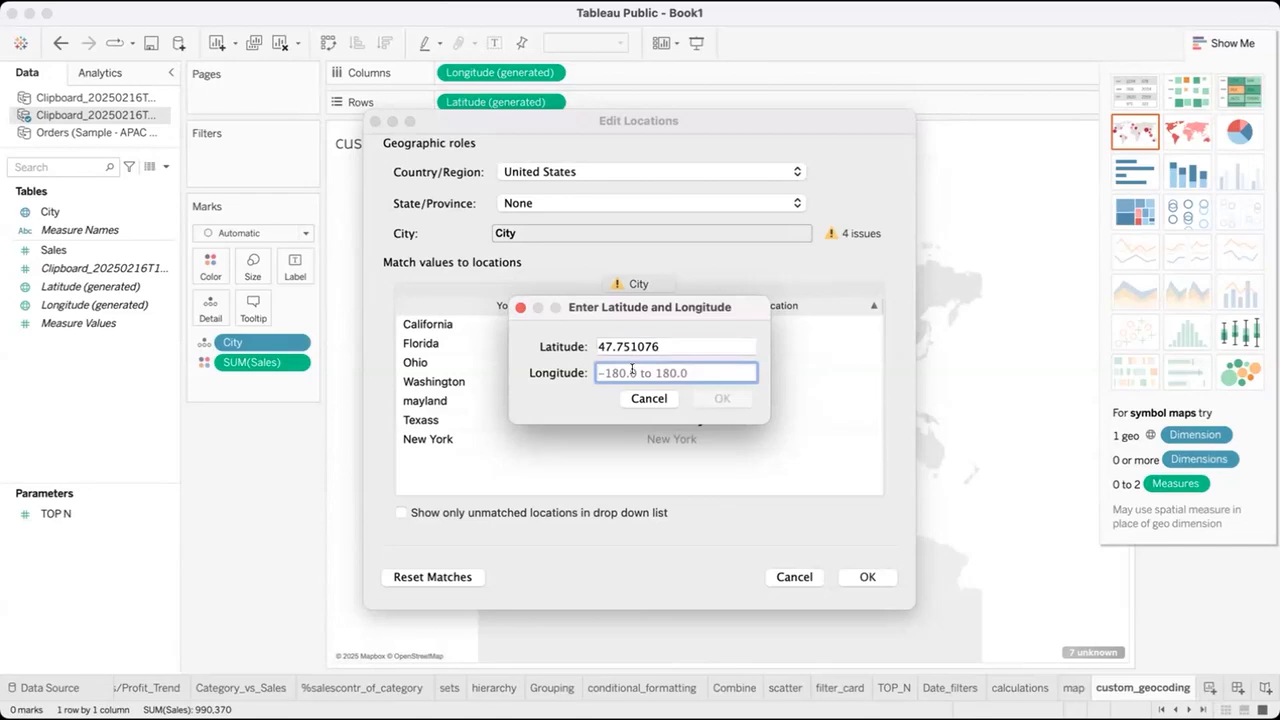
{"action": "type", "text": "-12"}
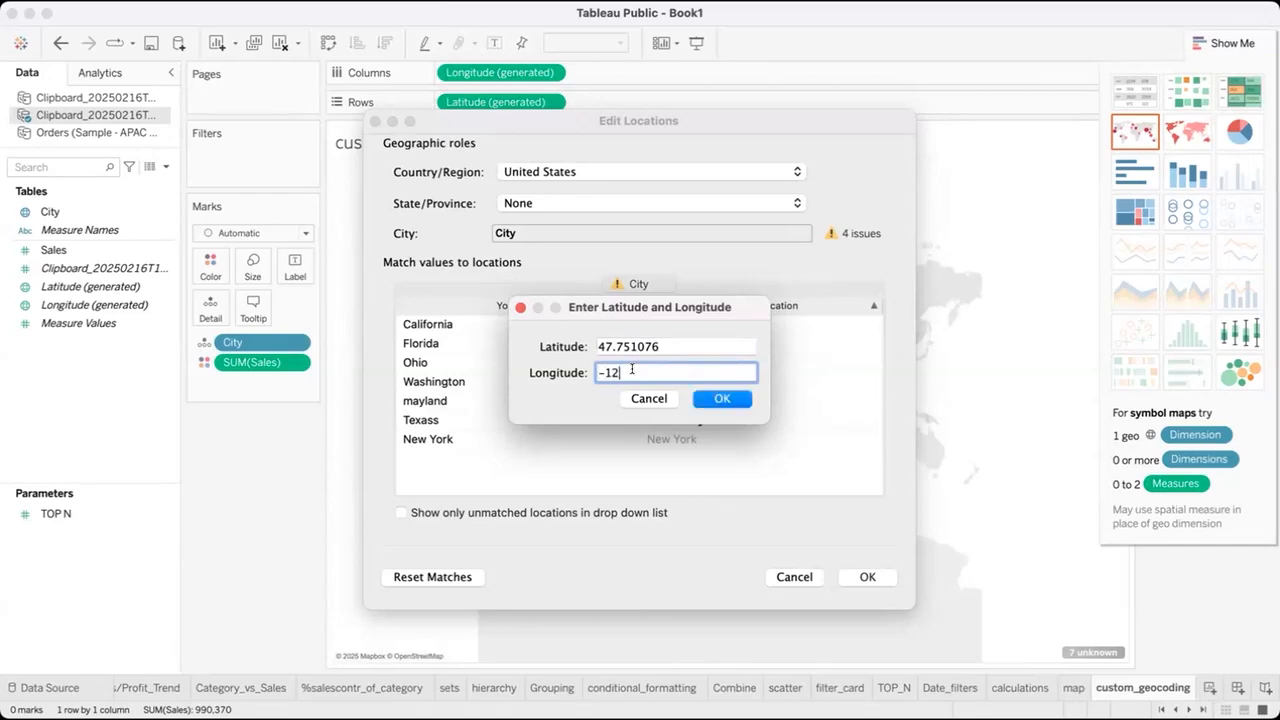
{"action": "type", "text": "0.740135"}
{"action": "left_click", "coordinate": [731, 398]}
{"action": "left_click", "coordinate": [864, 578]}
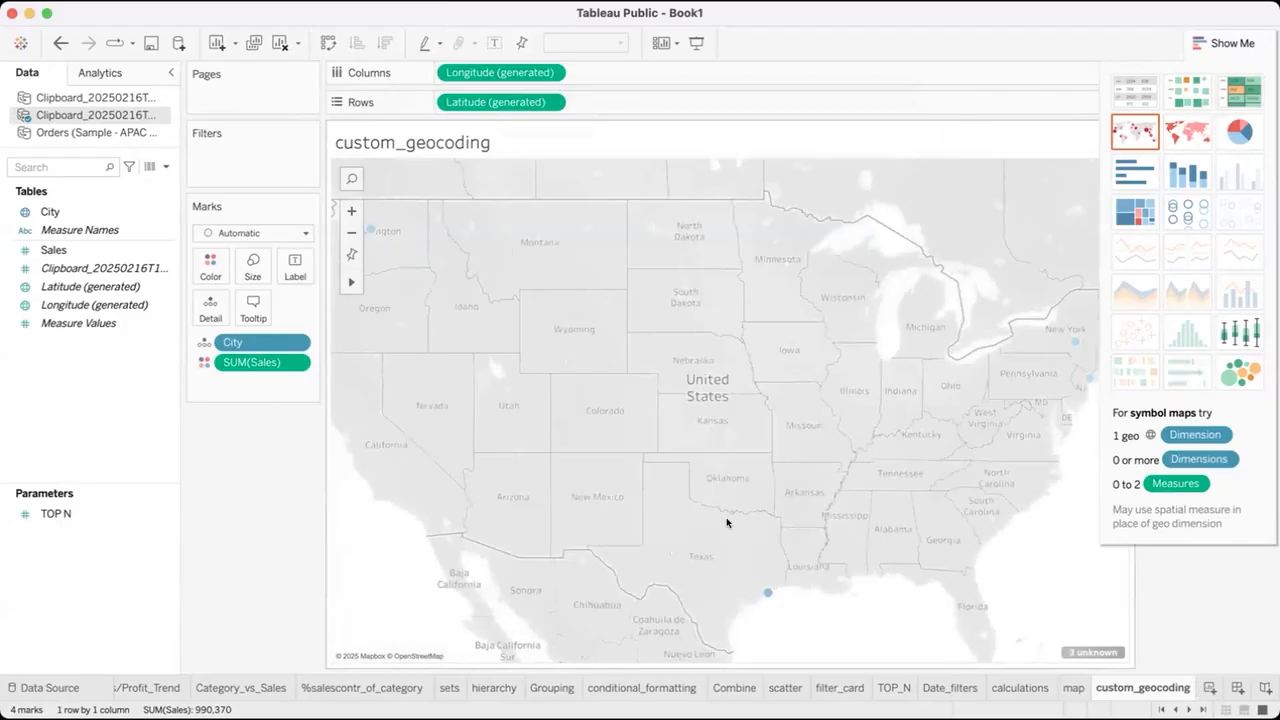
Inspect the Washington and Texass marks on the map and restore the default map view.
{"action": "mouse_move", "coordinate": [369, 230]}
{"action": "mouse_move", "coordinate": [767, 594]}
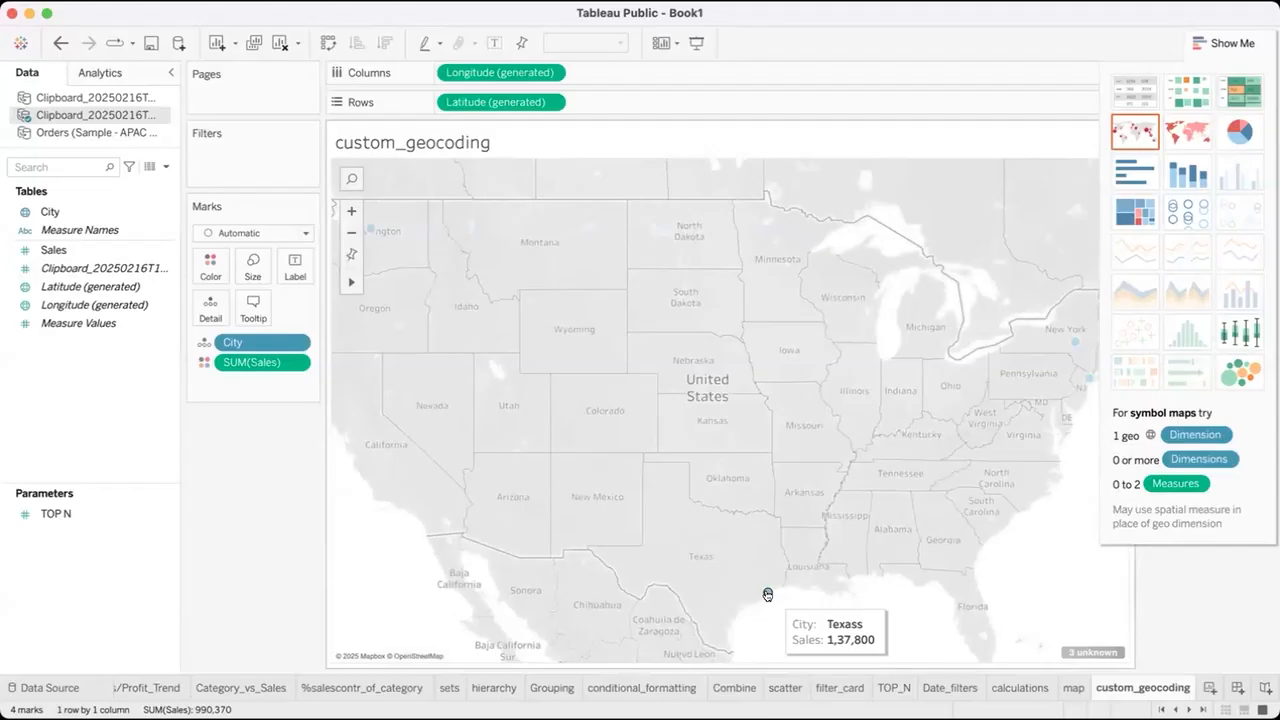
{"action": "scroll", "coordinate": [755, 422], "scroll_direction": "up", "scroll_amount": 1}
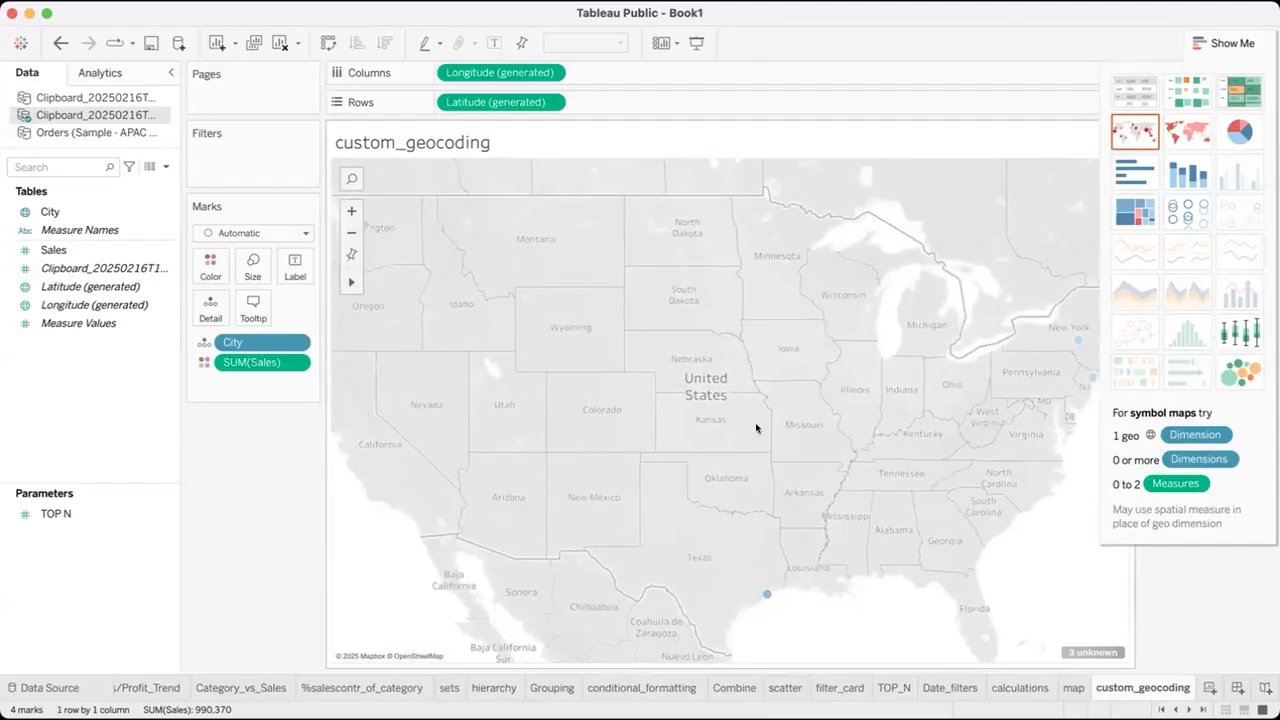
{"action": "left_click", "coordinate": [351, 254]}
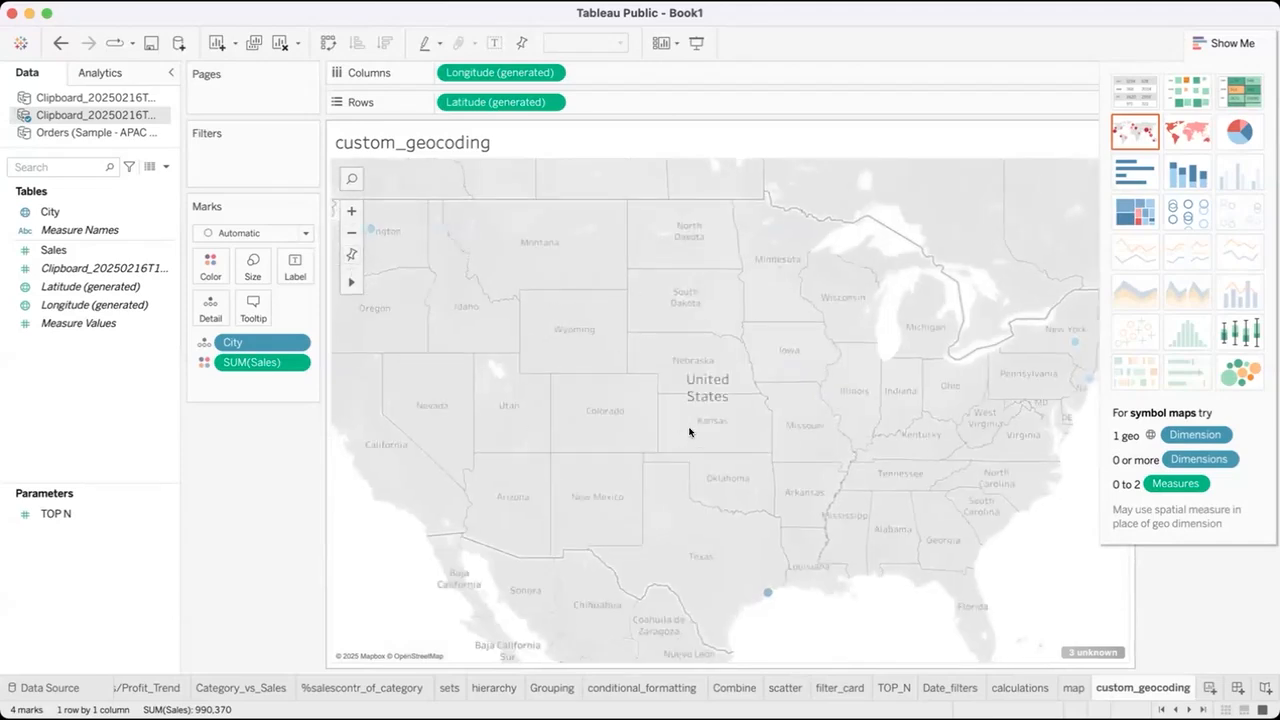
Try to match the ambiguous value Ohio to a suggested location in the unknown locations editor.
{"action": "left_click", "coordinate": [1096, 651]}
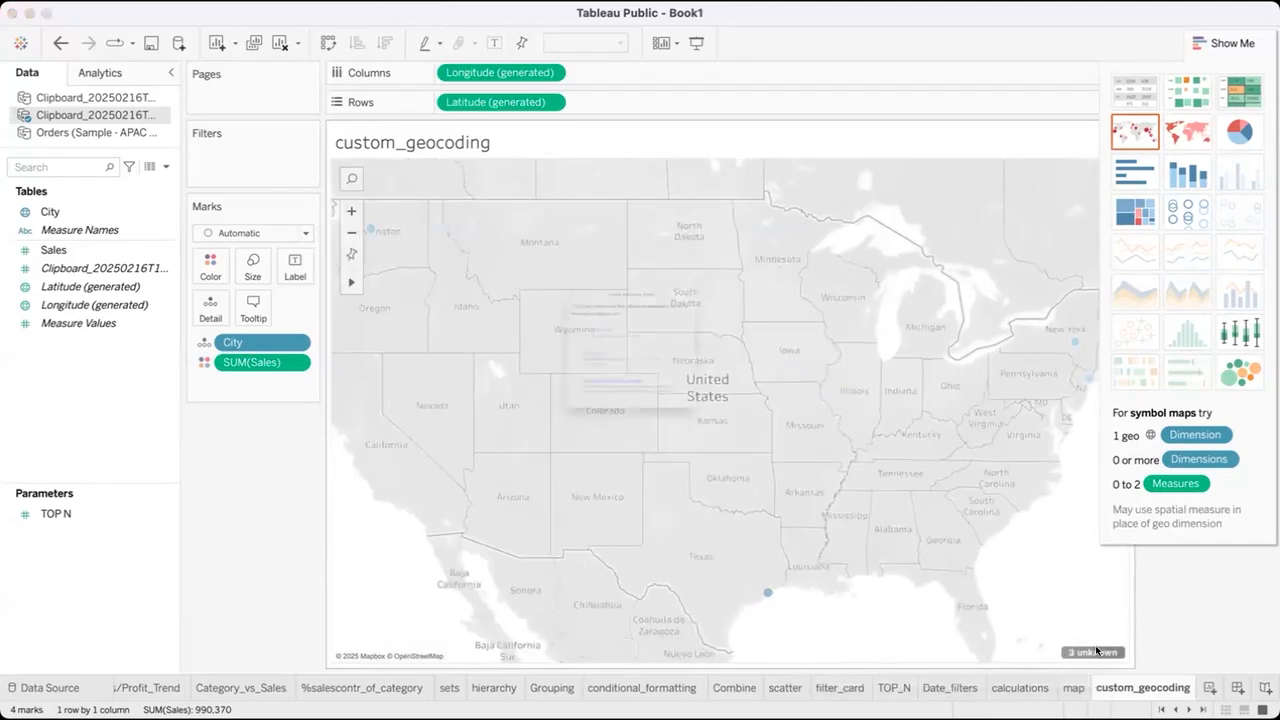
{"action": "left_click", "coordinate": [745, 318]}
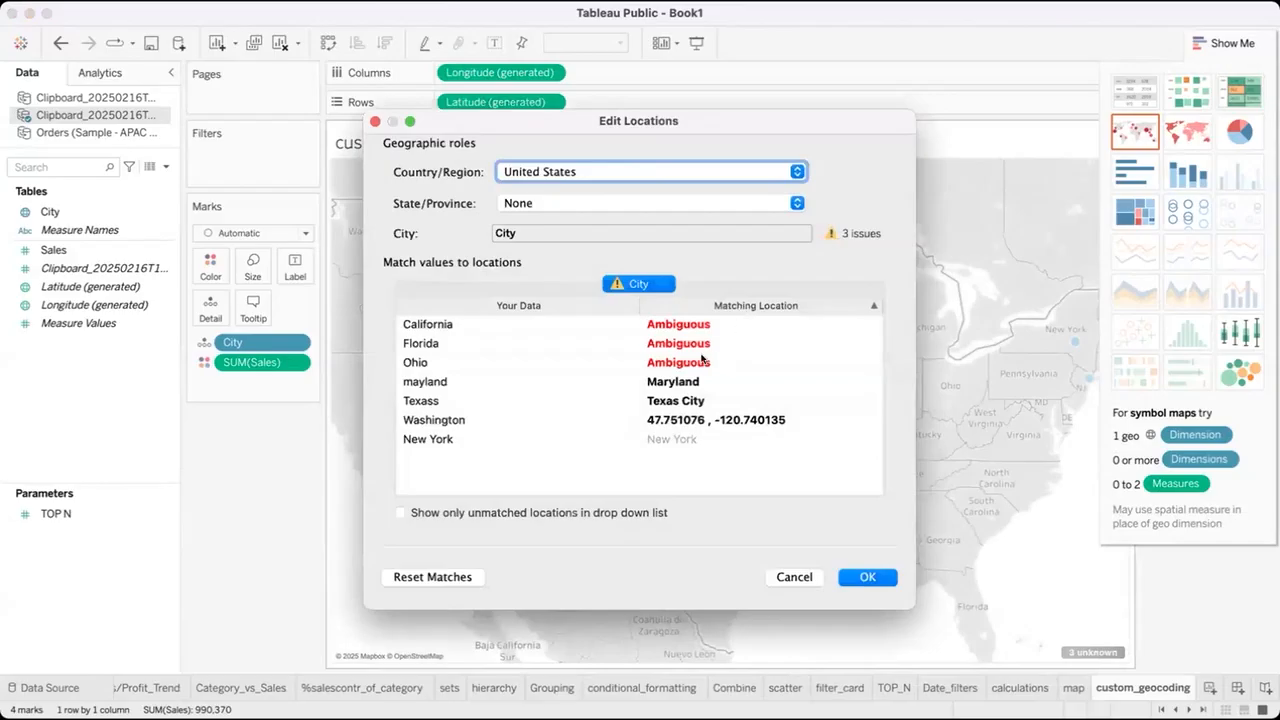
{"action": "left_click", "coordinate": [700, 360]}
{"action": "type", "text": "Ohi"}
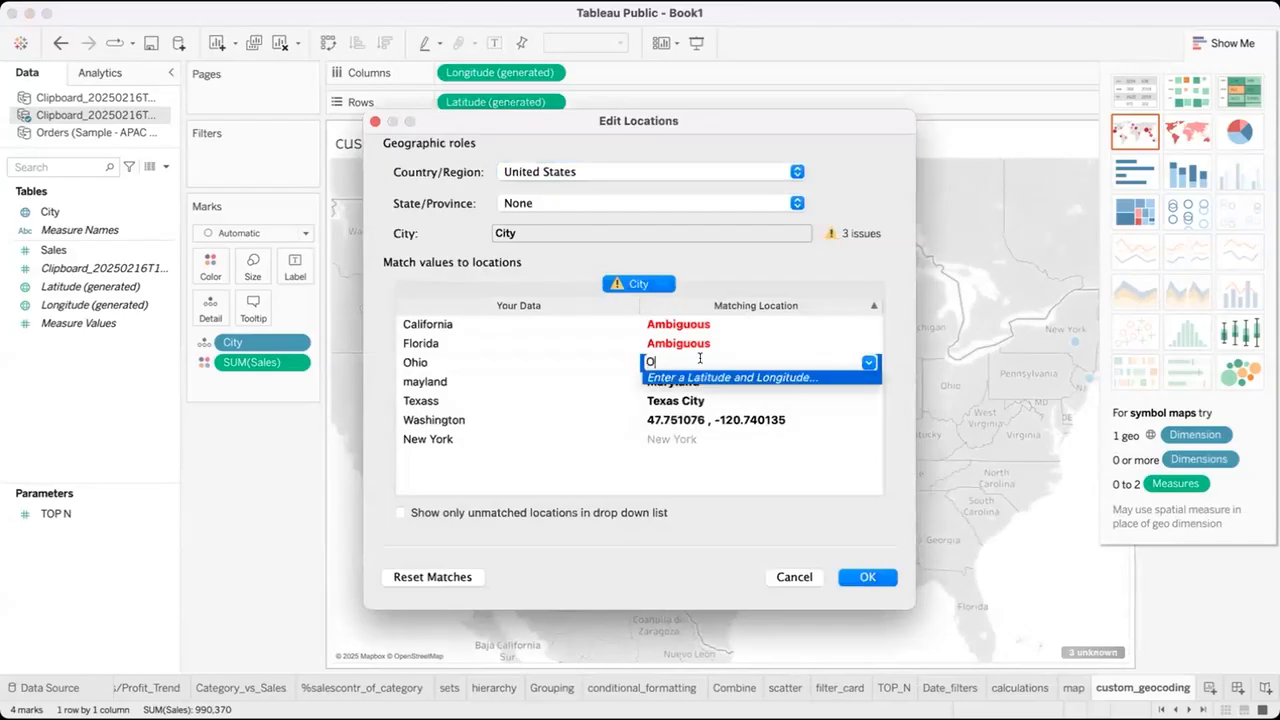
{"action": "key", "text": "BackSpace"}
{"action": "key", "text": "BackSpace"}
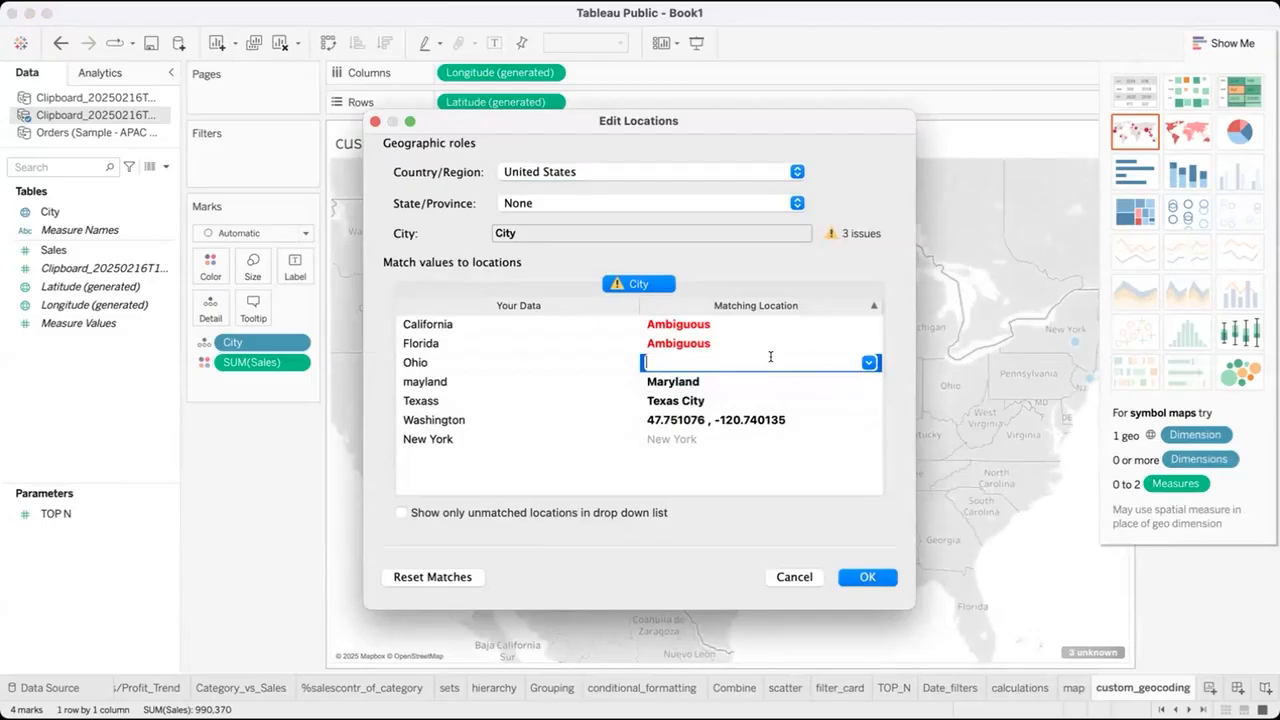
{"action": "type", "text": "ohi"}
{"action": "key", "text": "BackSpace"}
{"action": "left_click", "coordinate": [828, 400]}
{"action": "left_click", "coordinate": [811, 362]}
{"action": "type", "text": "j"}
{"action": "left_click", "coordinate": [806, 409]}
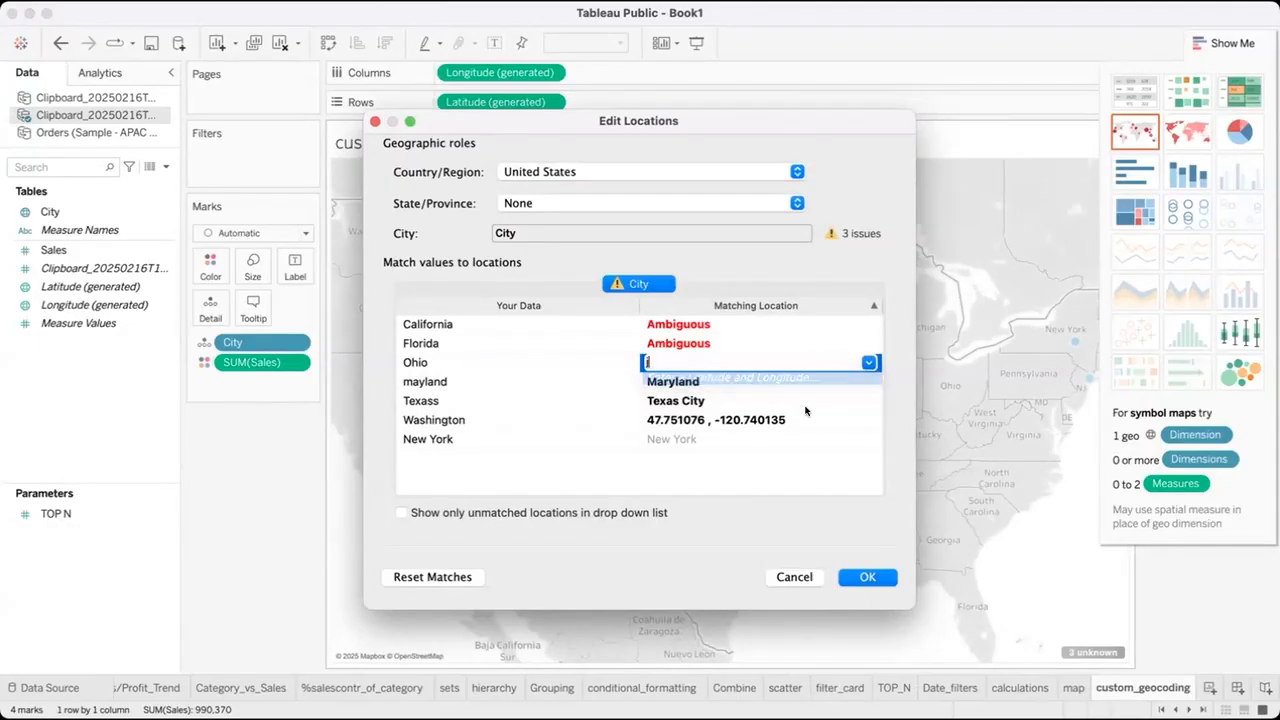
{"action": "left_click", "coordinate": [867, 577]}
Reopen the unknown locations for editing and choose latitude and longitude entry for the value Ohio.
{"action": "left_click", "coordinate": [1068, 653]}
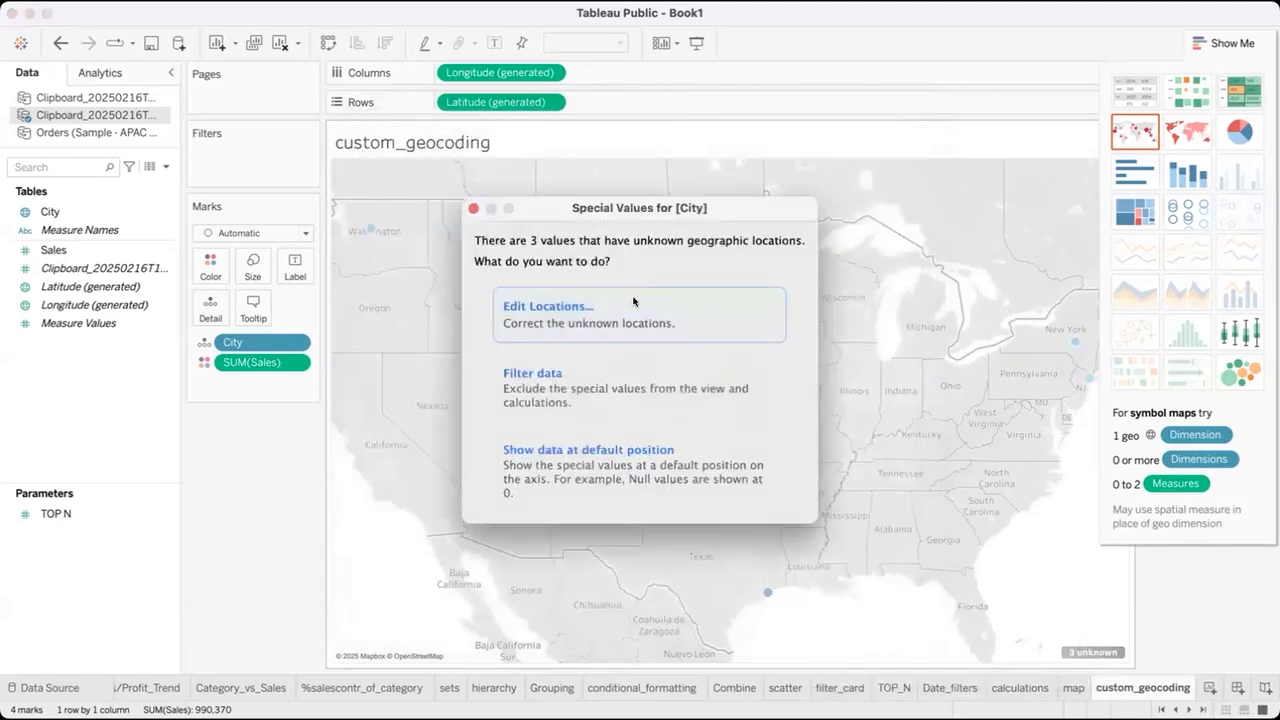
{"action": "left_click", "coordinate": [636, 302]}
{"action": "left_click", "coordinate": [730, 355]}
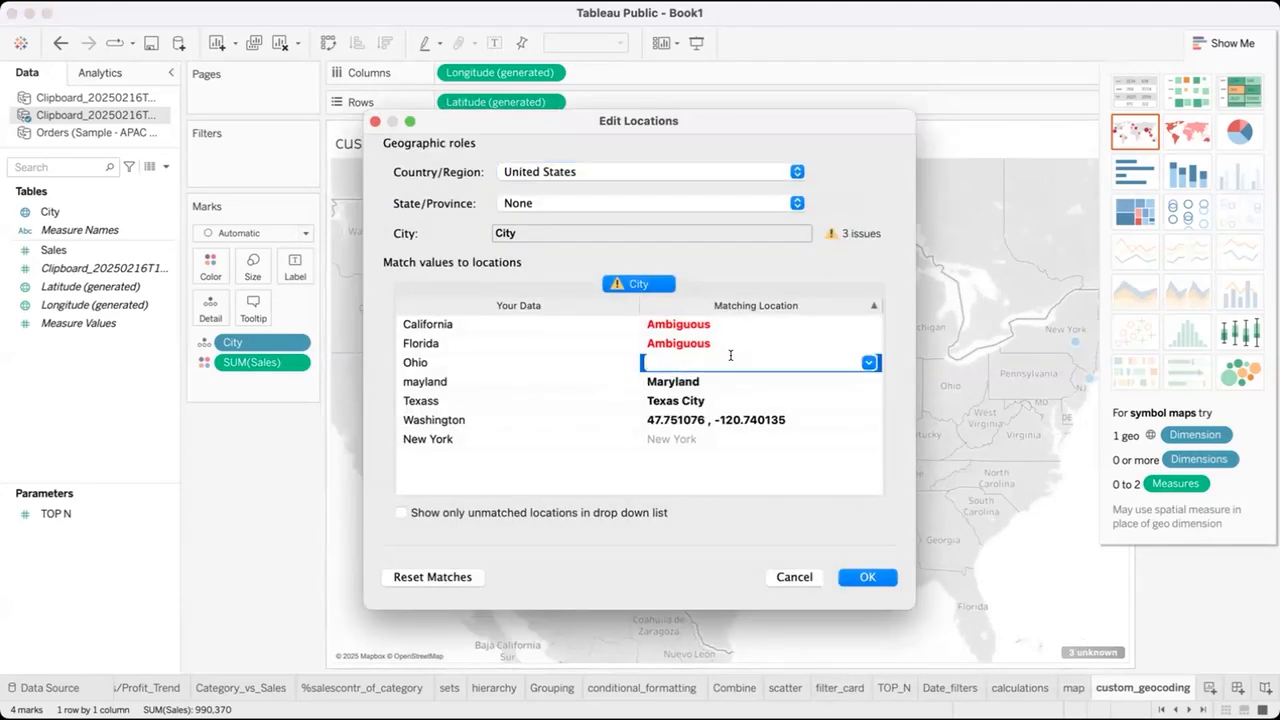
{"action": "type", "text": "Oh"}
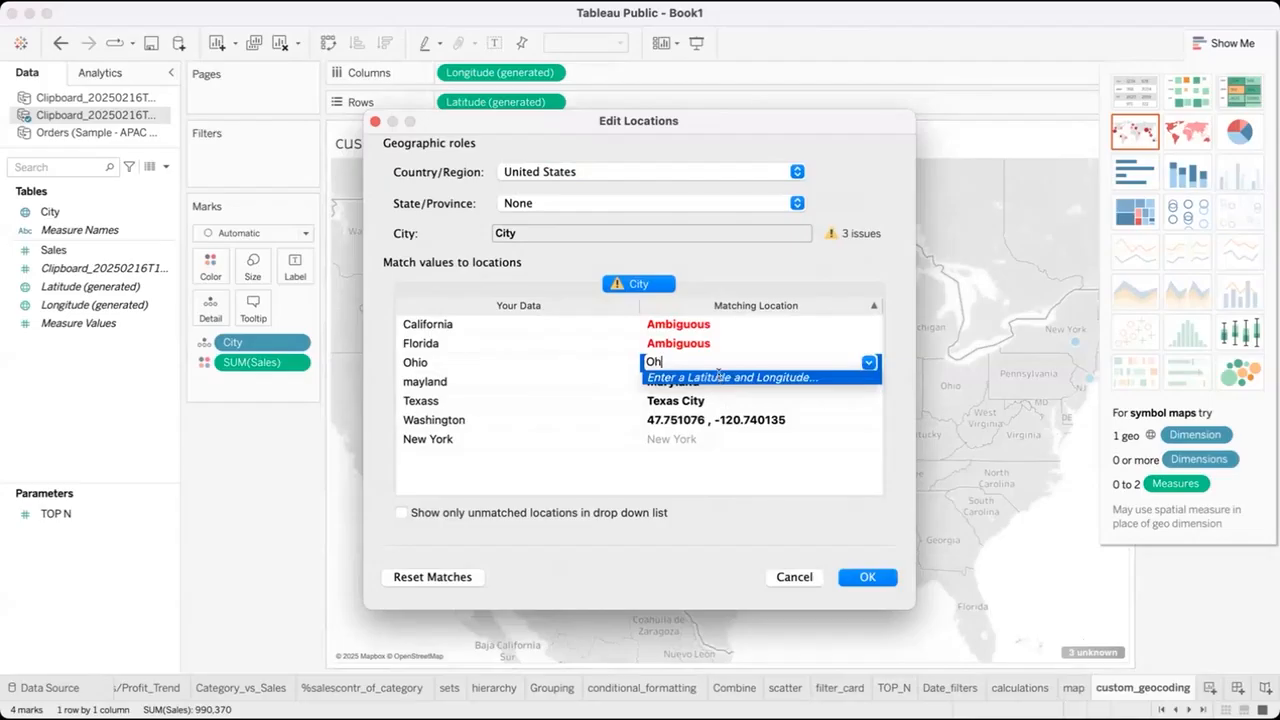
{"action": "left_click", "coordinate": [718, 377]}
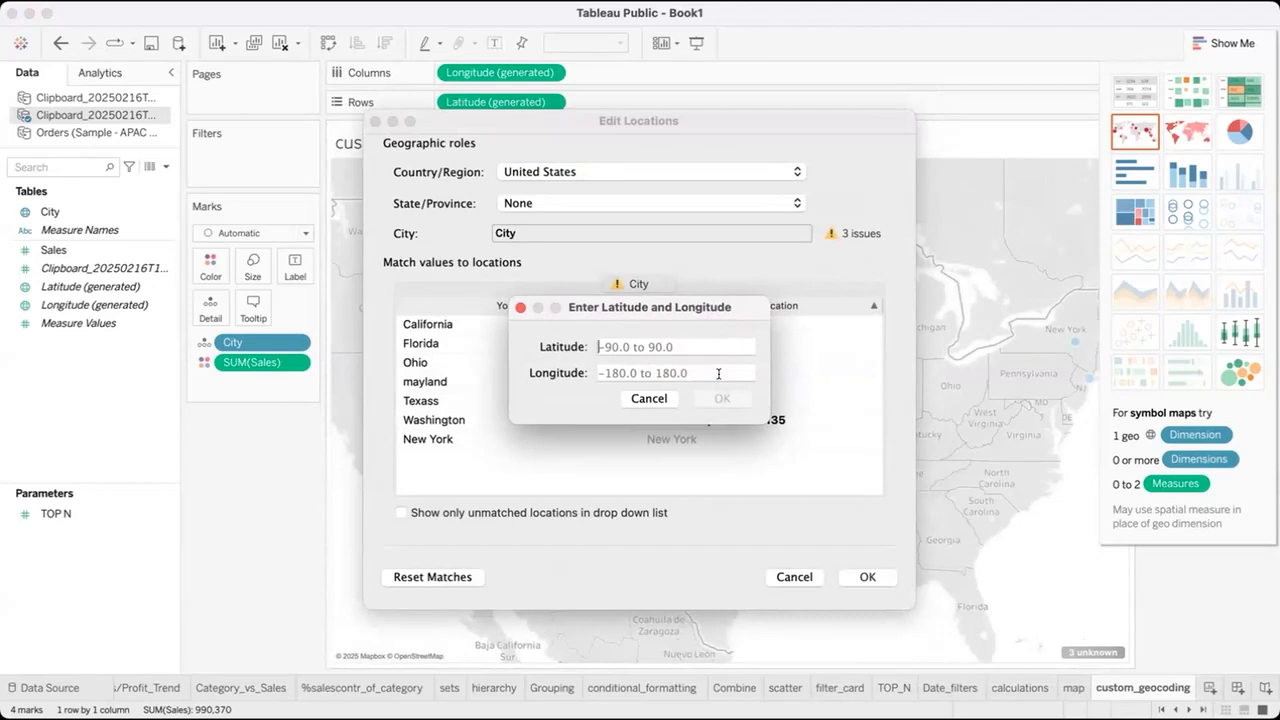
{"action": "key", "text": "super+v"}
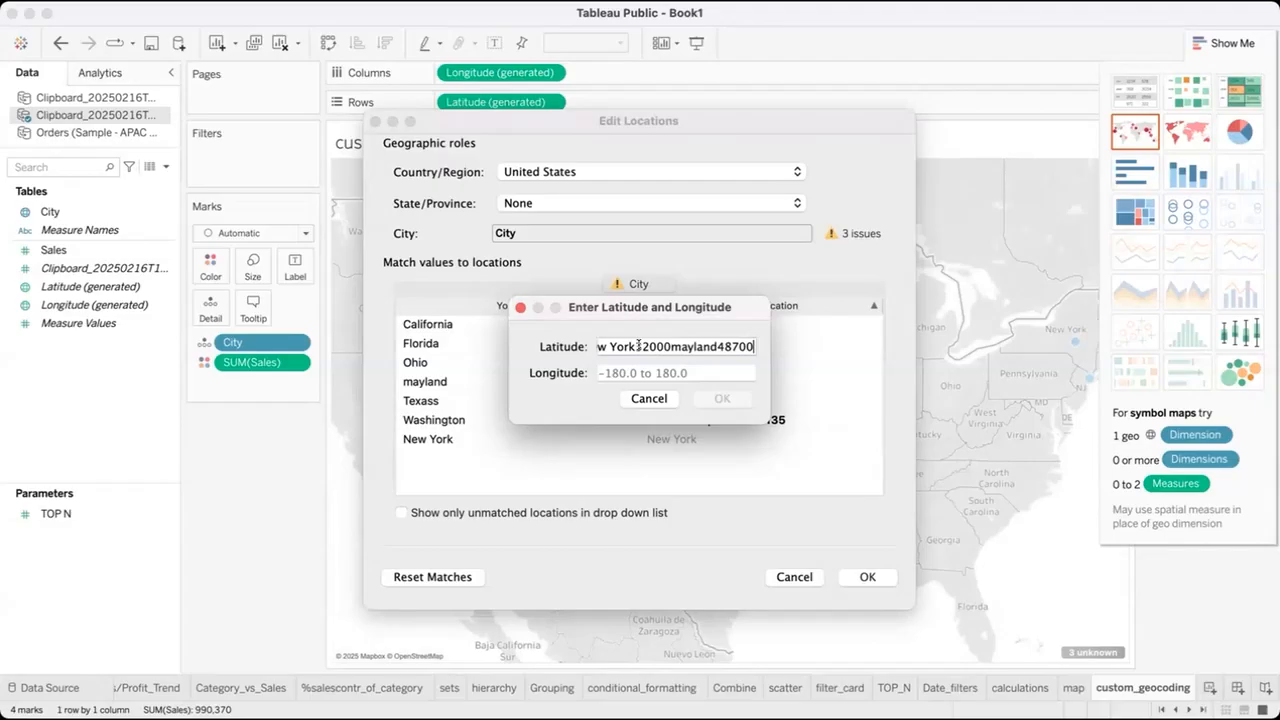
{"action": "key", "text": "super+a"}
{"action": "key", "text": "BackSpace"}
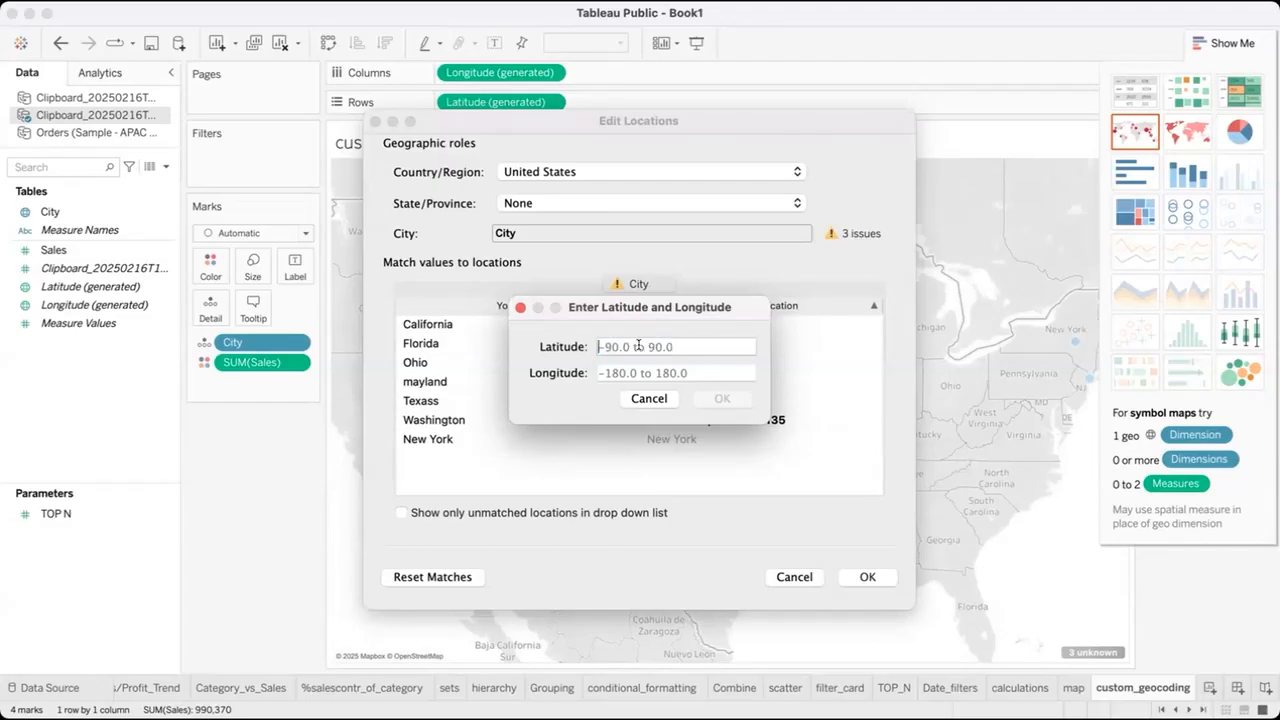
{"action": "key", "text": "super+v"}
{"action": "key", "text": "super+a"}
{"action": "key", "text": "BackSpace"}
Set Ohio's location to latitude 40.367474 and longitude -82.996216.
{"action": "type", "text": "40.367474"}
{"action": "left_click", "coordinate": [639, 372]}
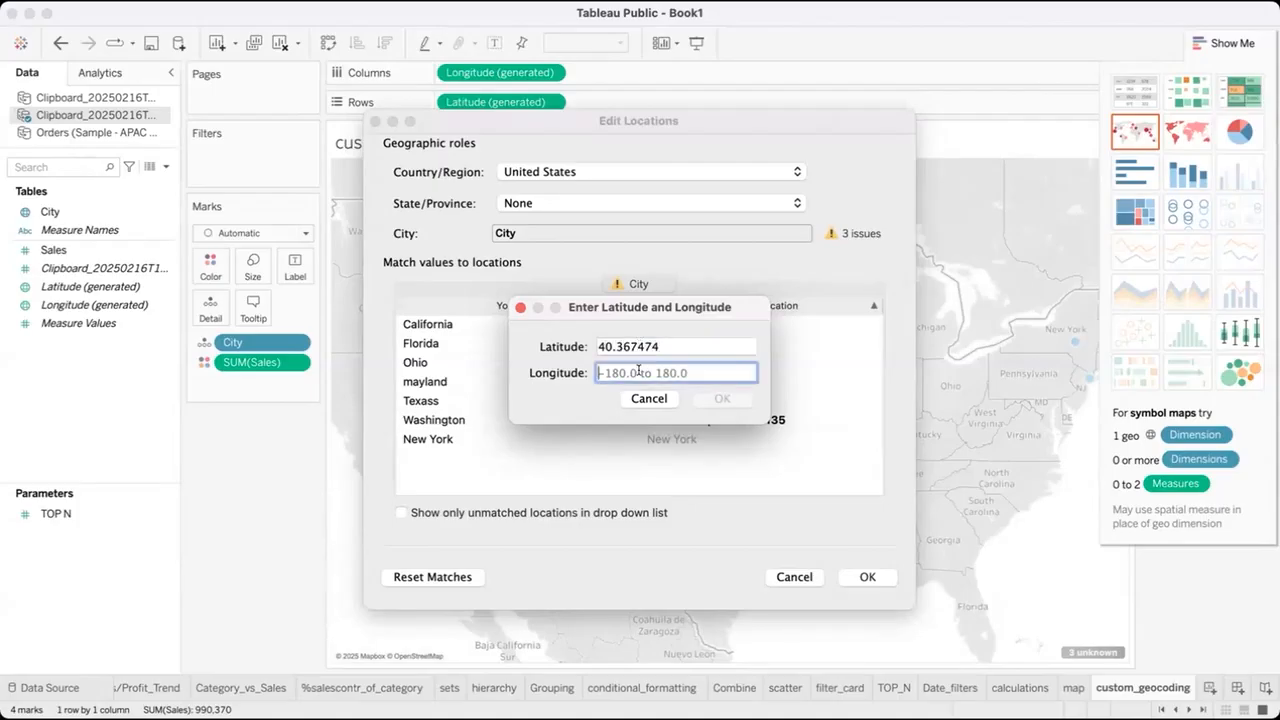
{"action": "type", "text": "-8"}
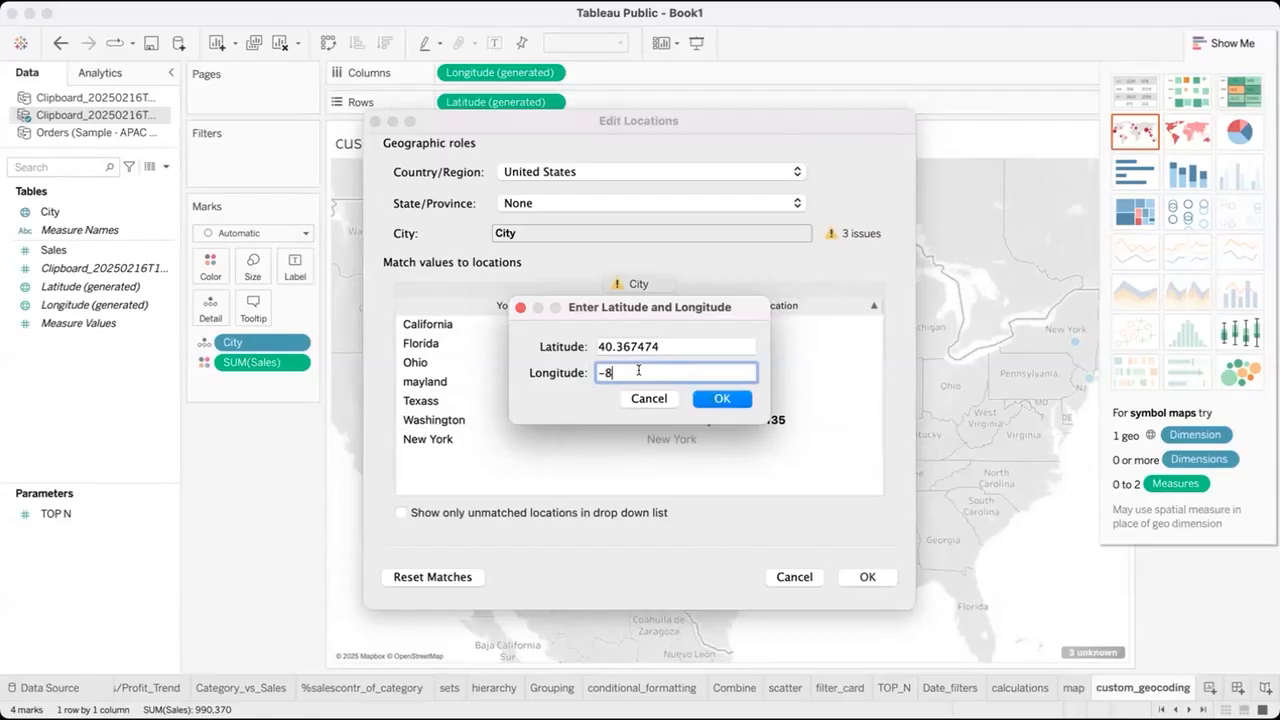
{"action": "type", "text": "2.996216"}
{"action": "left_click", "coordinate": [716, 399]}
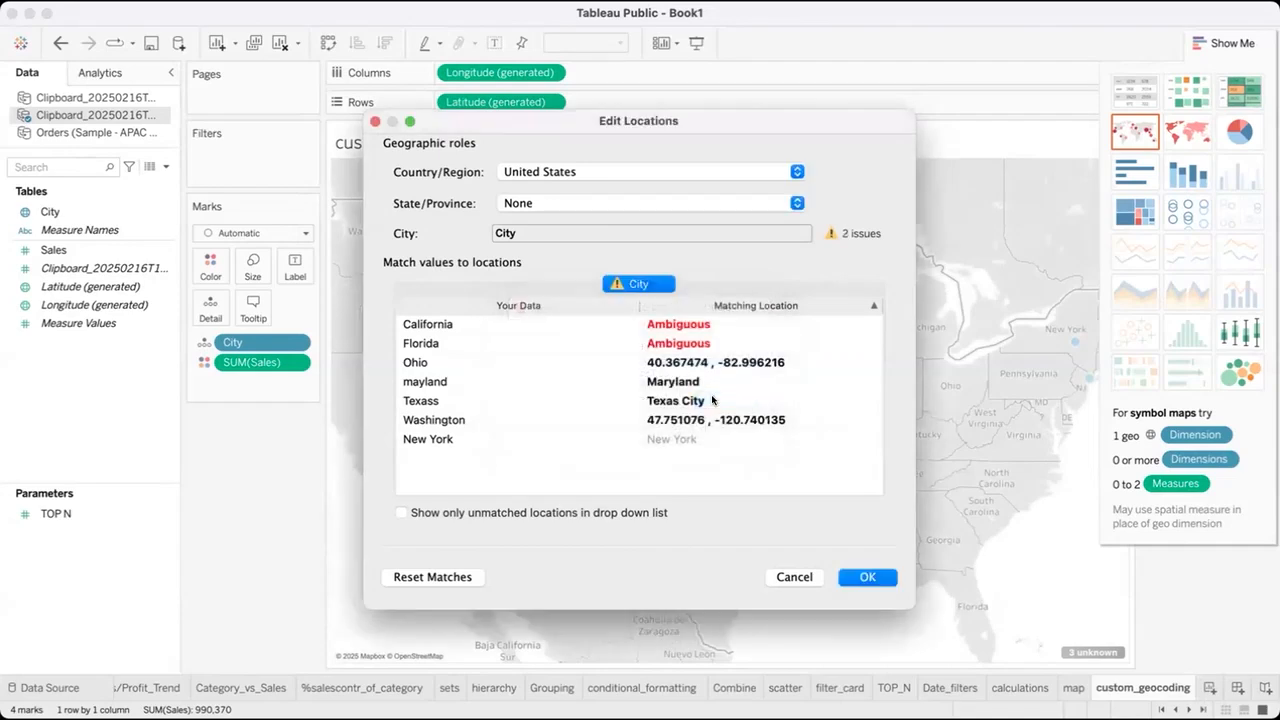
Give the ambiguous value Florida custom coordinates, with latitude 27.994402 and a longitude starting with -81.
{"action": "left_click", "coordinate": [658, 339]}
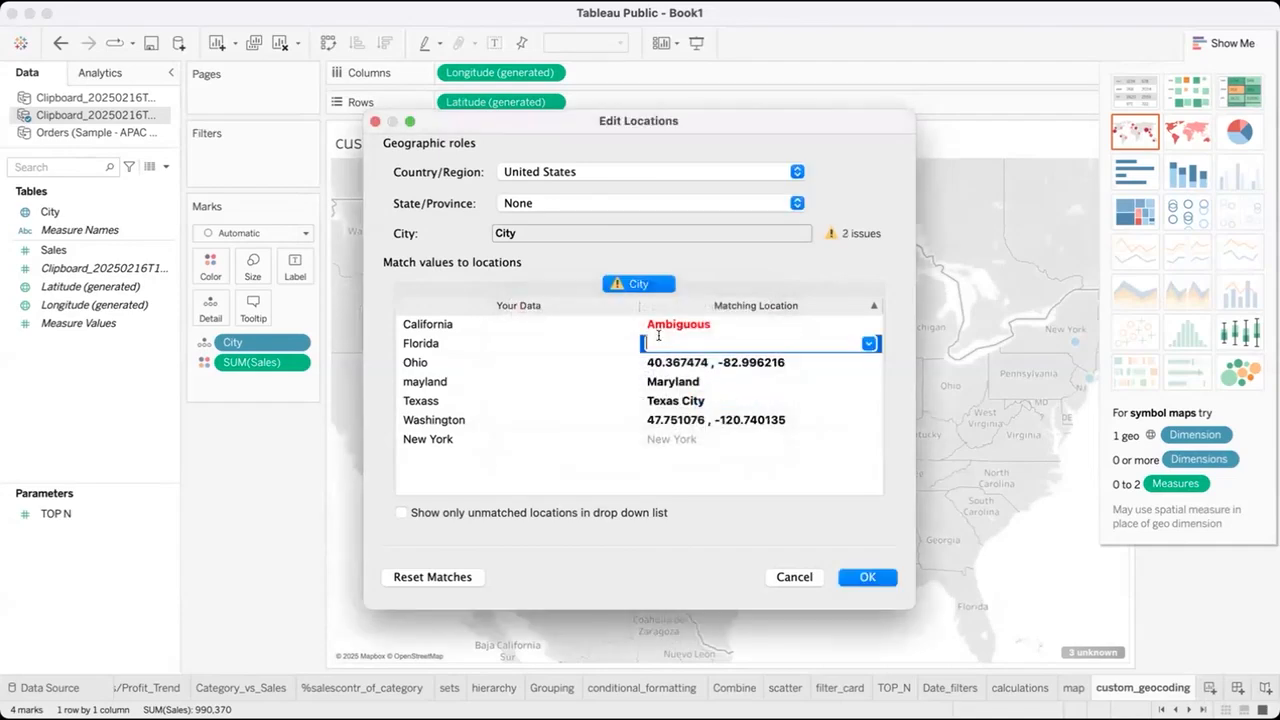
{"action": "type", "text": "Flo"}
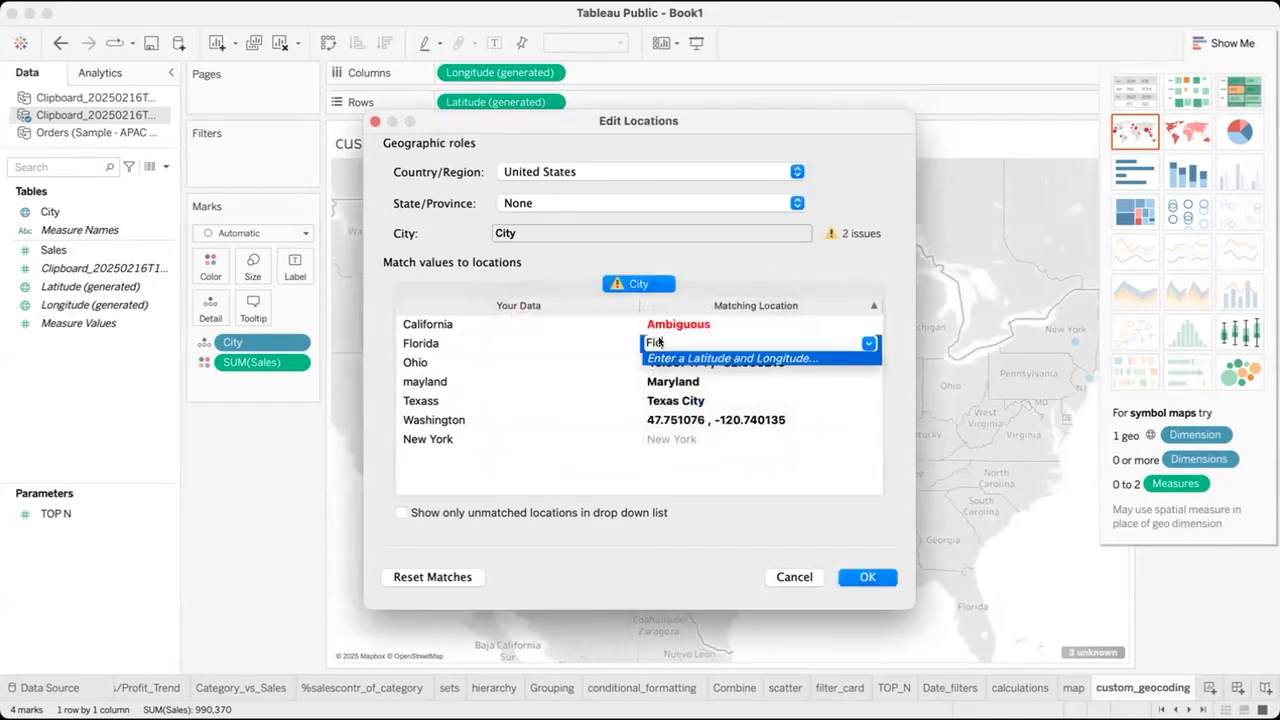
{"action": "left_click", "coordinate": [677, 359]}
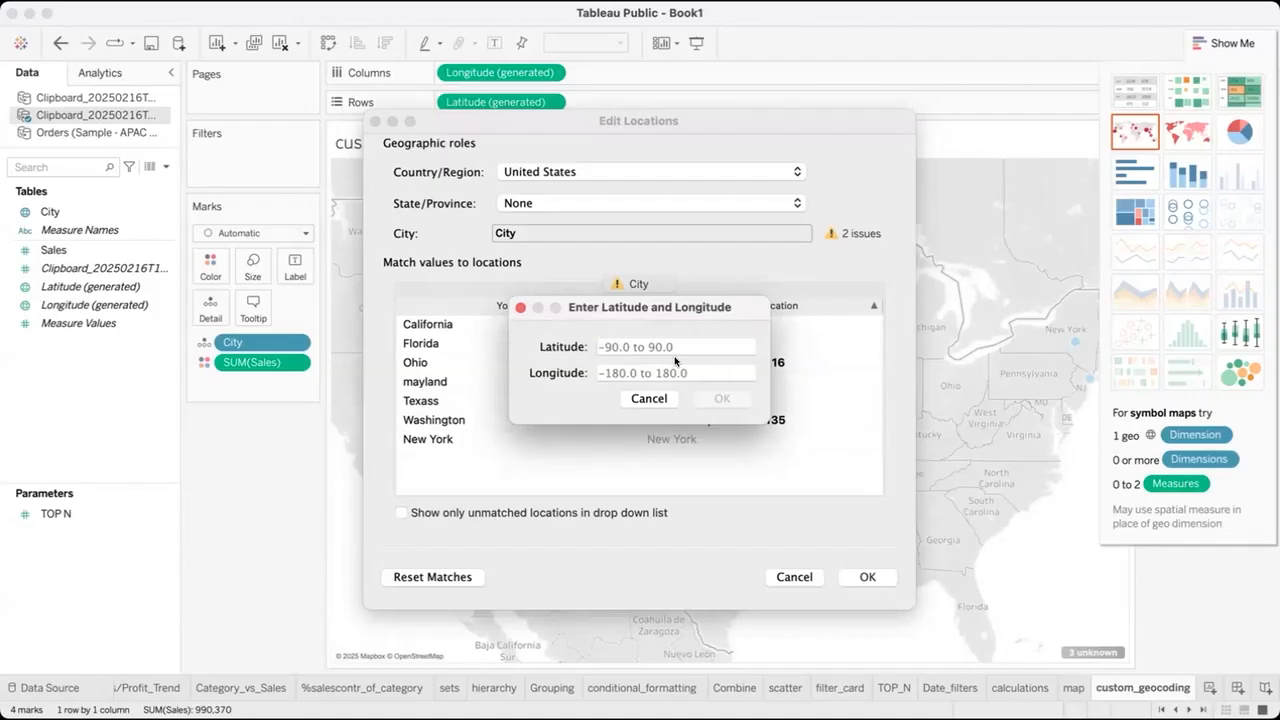
{"action": "type", "text": "27."}
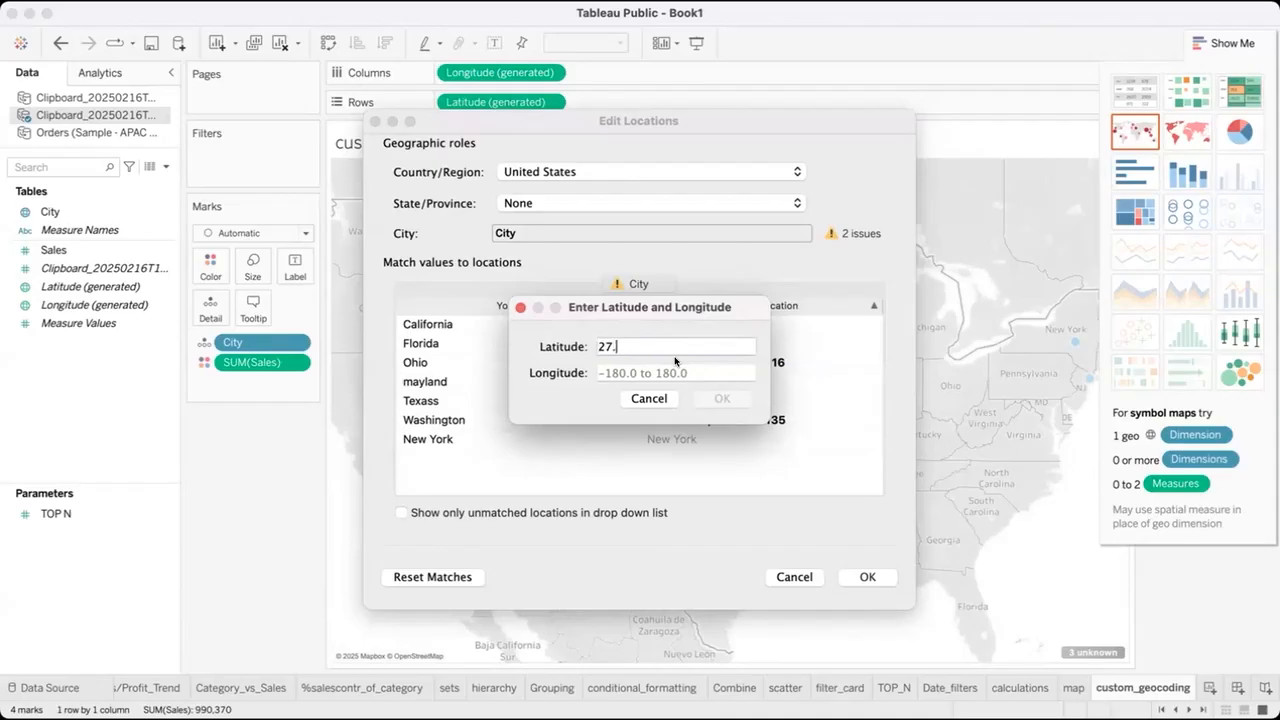
{"action": "type", "text": "99"}
{"action": "type", "text": "4402"}
{"action": "left_click", "coordinate": [661, 372]}
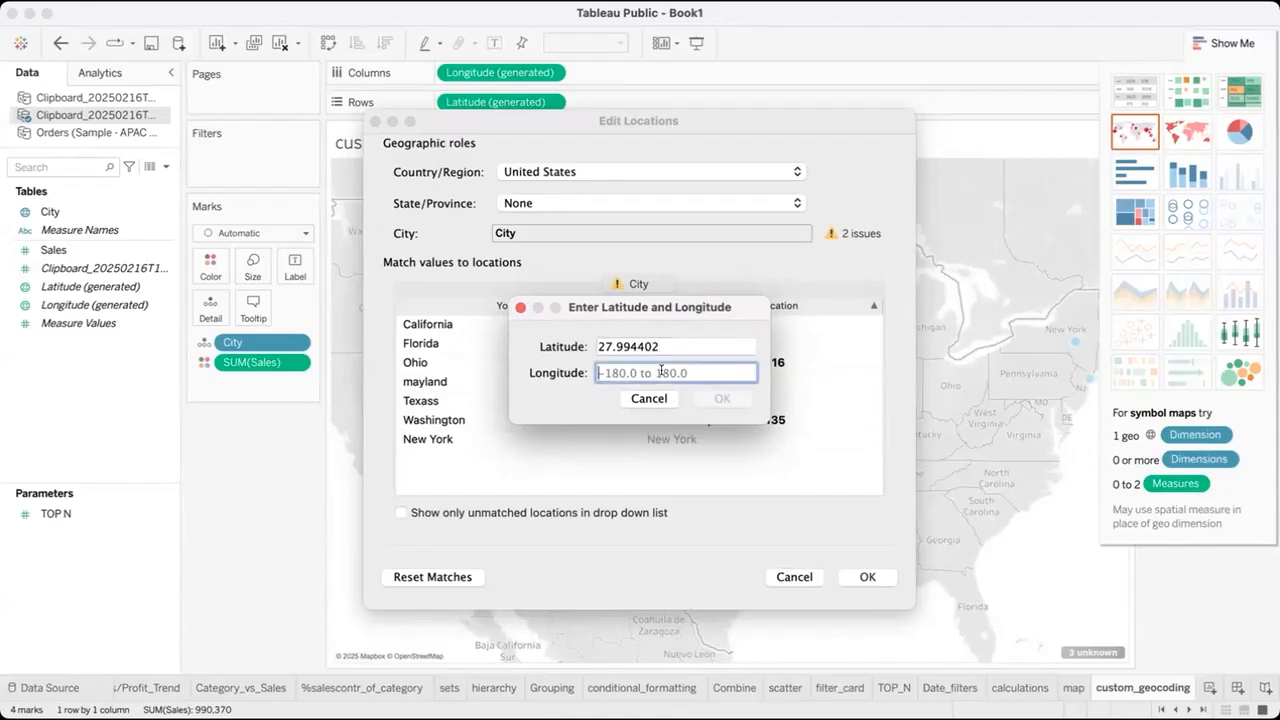
{"action": "type", "text": "-81"}
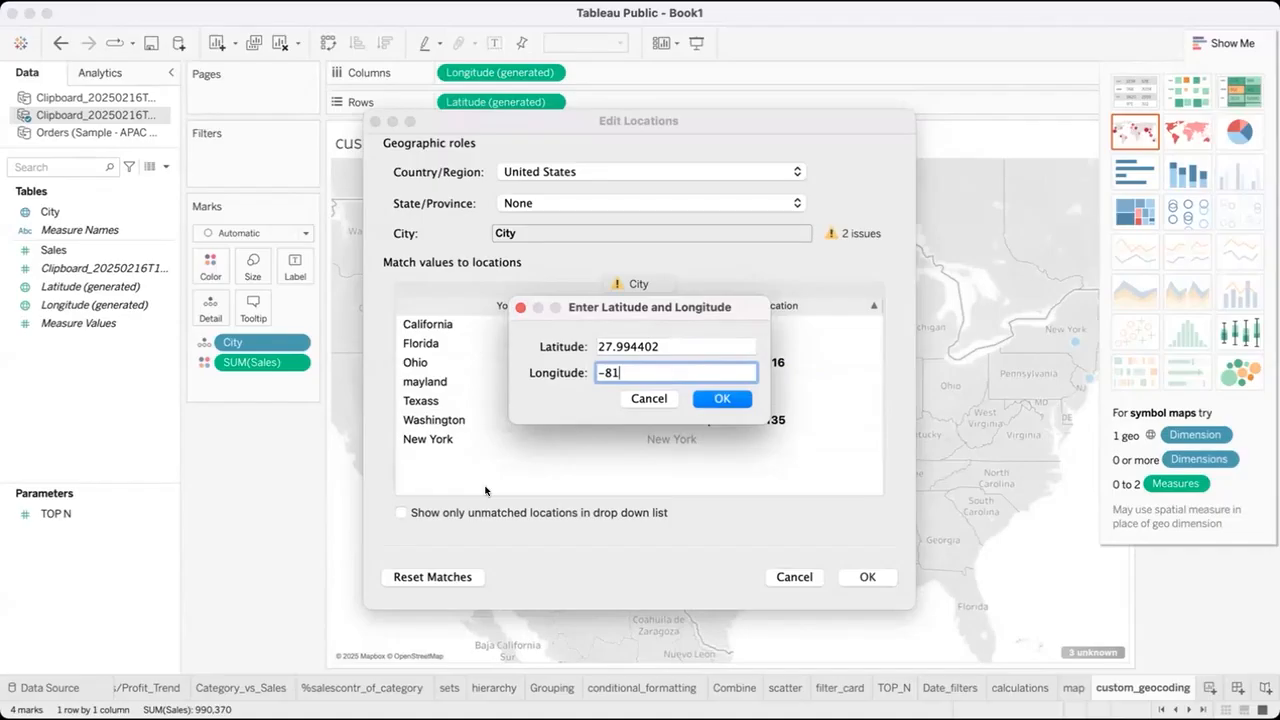
{"action": "left_click", "coordinate": [32, 688]}
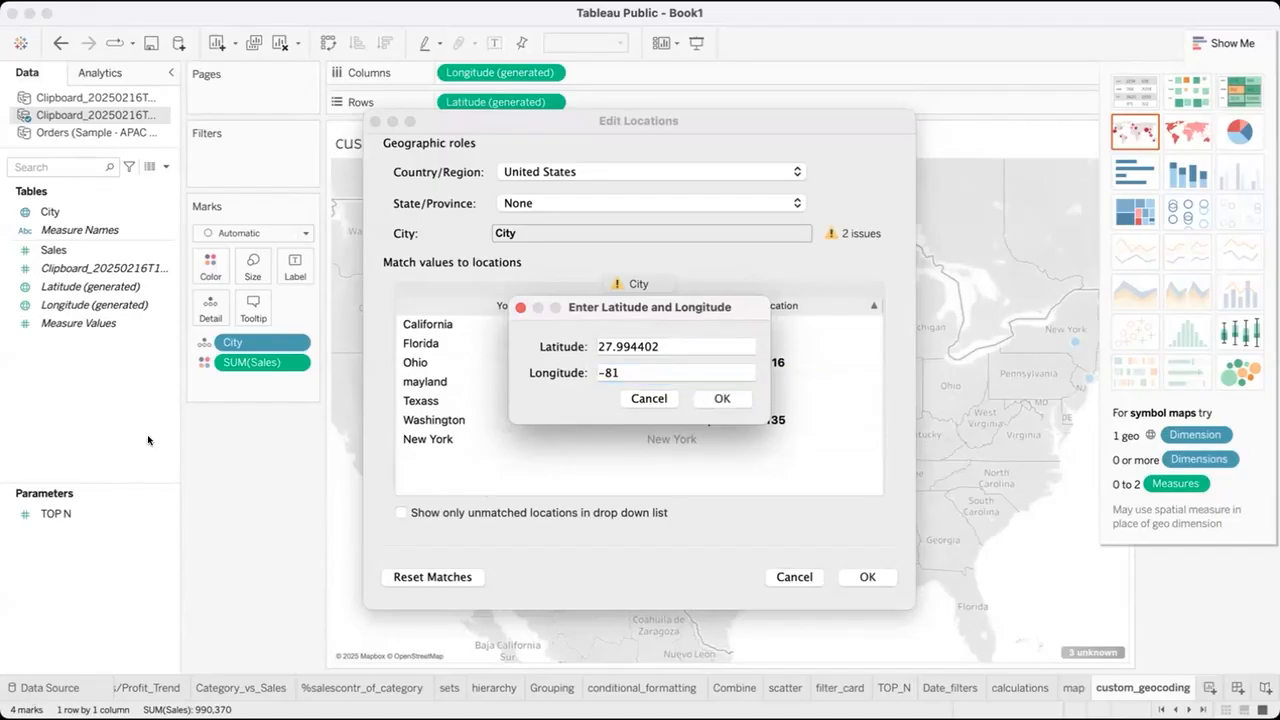
{"action": "mouse_move", "coordinate": [148, 439]}
{"action": "left_mouse_down"}
{"action": "mouse_move", "coordinate": [163, 582]}
{"action": "mouse_move", "coordinate": [180, 462]}
{"action": "mouse_move", "coordinate": [160, 448]}
{"action": "mouse_move", "coordinate": [203, 428]}
{"action": "mouse_move", "coordinate": [172, 442]}
{"action": "left_mouse_up"}
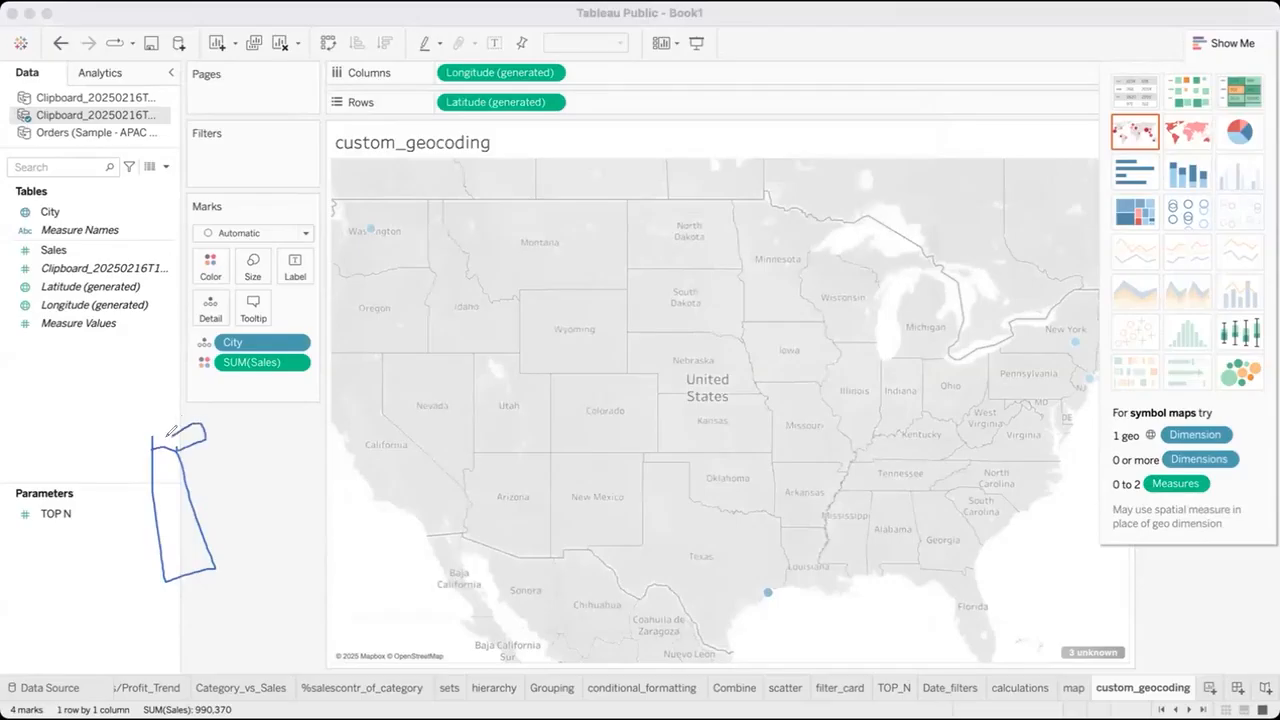
{"action": "mouse_move", "coordinate": [223, 409]}
{"action": "left_mouse_down"}
{"action": "mouse_move", "coordinate": [226, 440]}
{"action": "mouse_move", "coordinate": [260, 400]}
{"action": "mouse_move", "coordinate": [222, 410]}
{"action": "left_mouse_up"}
{"action": "left_click_drag", "start_coordinate": [162, 487], "coordinate": [283, 447]}
{"action": "left_click_drag", "start_coordinate": [164, 520], "coordinate": [310, 474]}
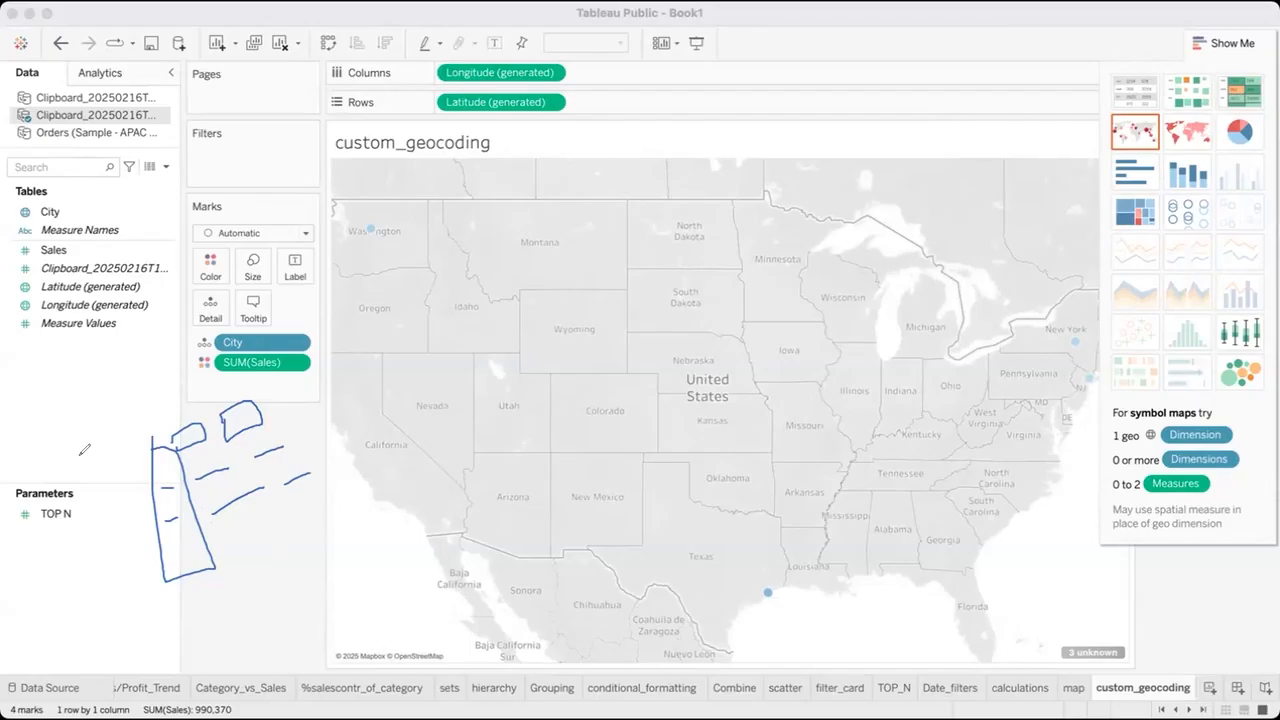
{"action": "left_click", "coordinate": [49, 495]}
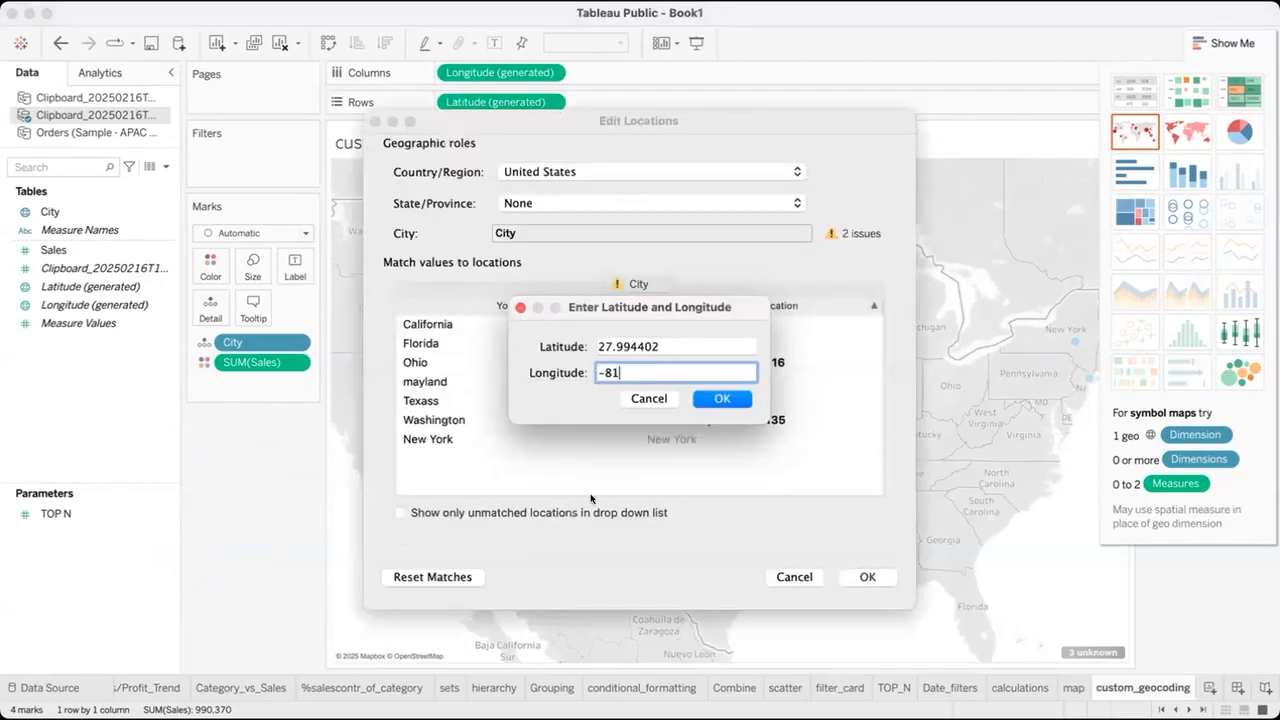
{"action": "type", "text": "1"}
Complete Florida's longitude as -81.760254 and accept its coordinates.
{"action": "key", "text": "BackSpace"}
{"action": "type", "text": "1.760254"}
{"action": "left_click", "coordinate": [708, 398]}
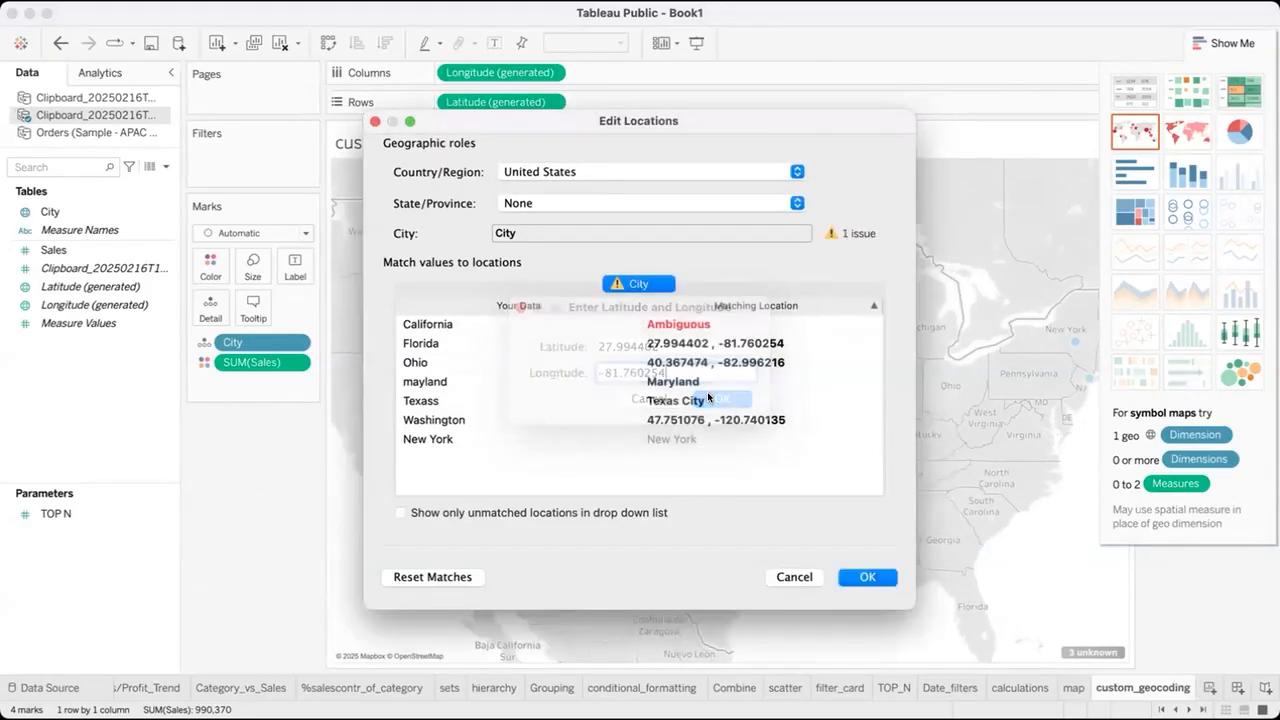
Choose latitude and longitude entry for the ambiguous value California and set its latitude to 34.052235.
{"action": "left_click", "coordinate": [687, 328]}
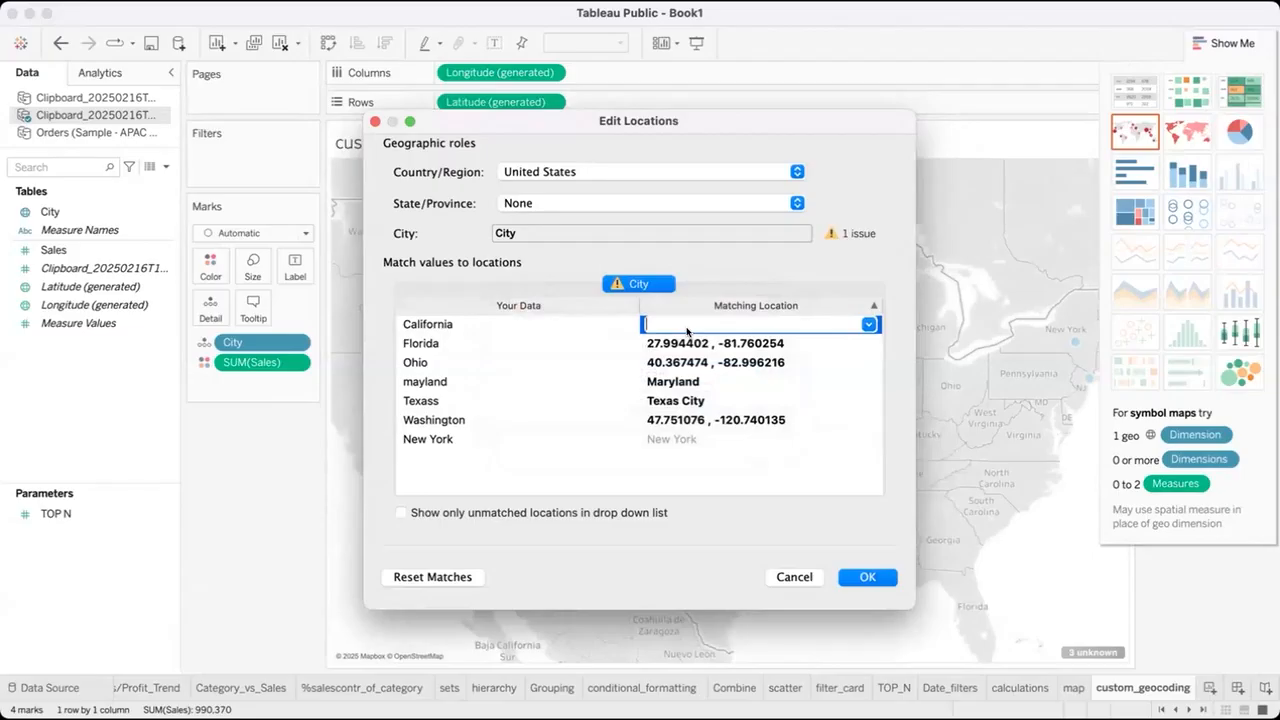
{"action": "type", "text": "Ca"}
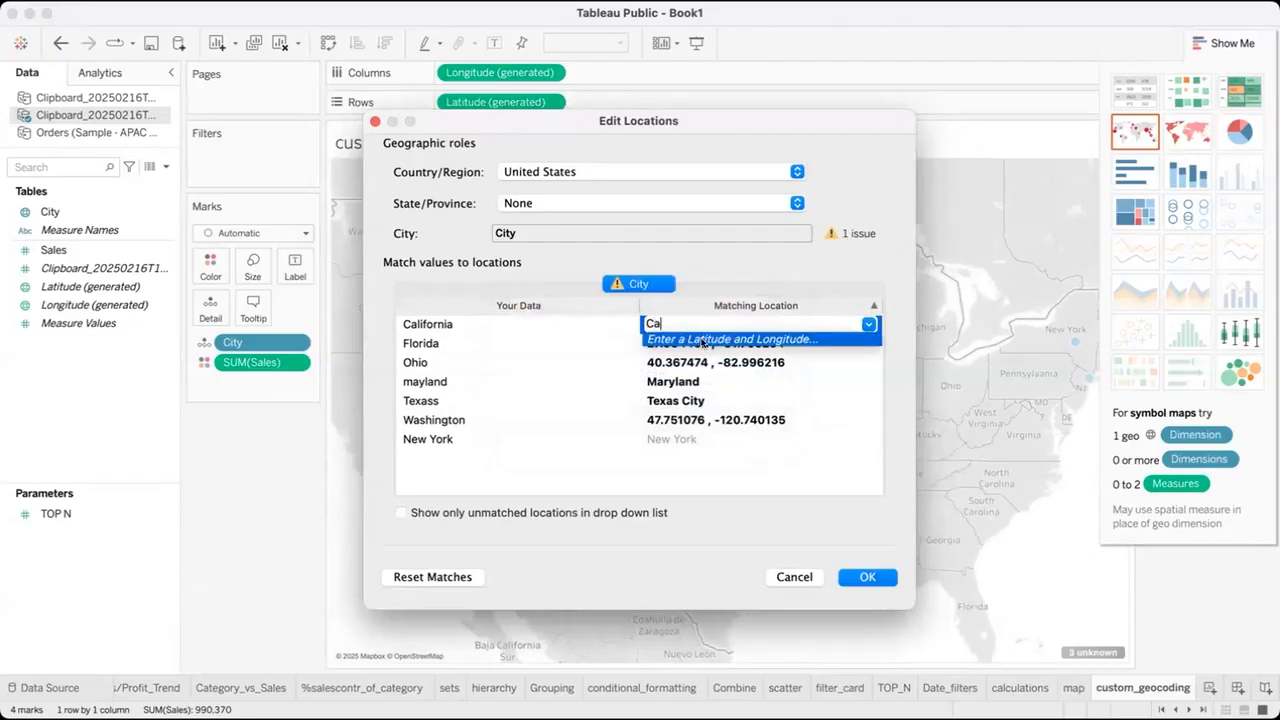
{"action": "left_click", "coordinate": [703, 340]}
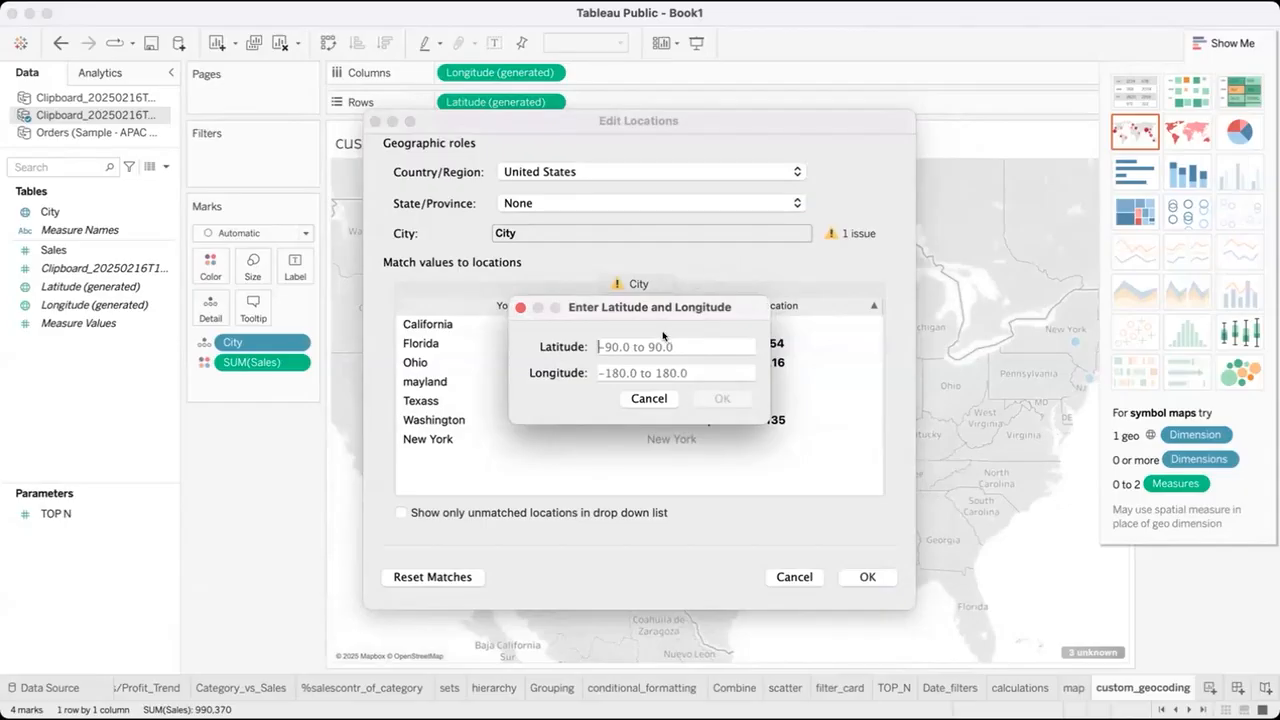
{"action": "type", "text": "34.052235"}
Set California's longitude to -118.243683 and apply the edited locations to the map.
{"action": "left_click", "coordinate": [646, 374]}
{"action": "type", "text": "-118"}
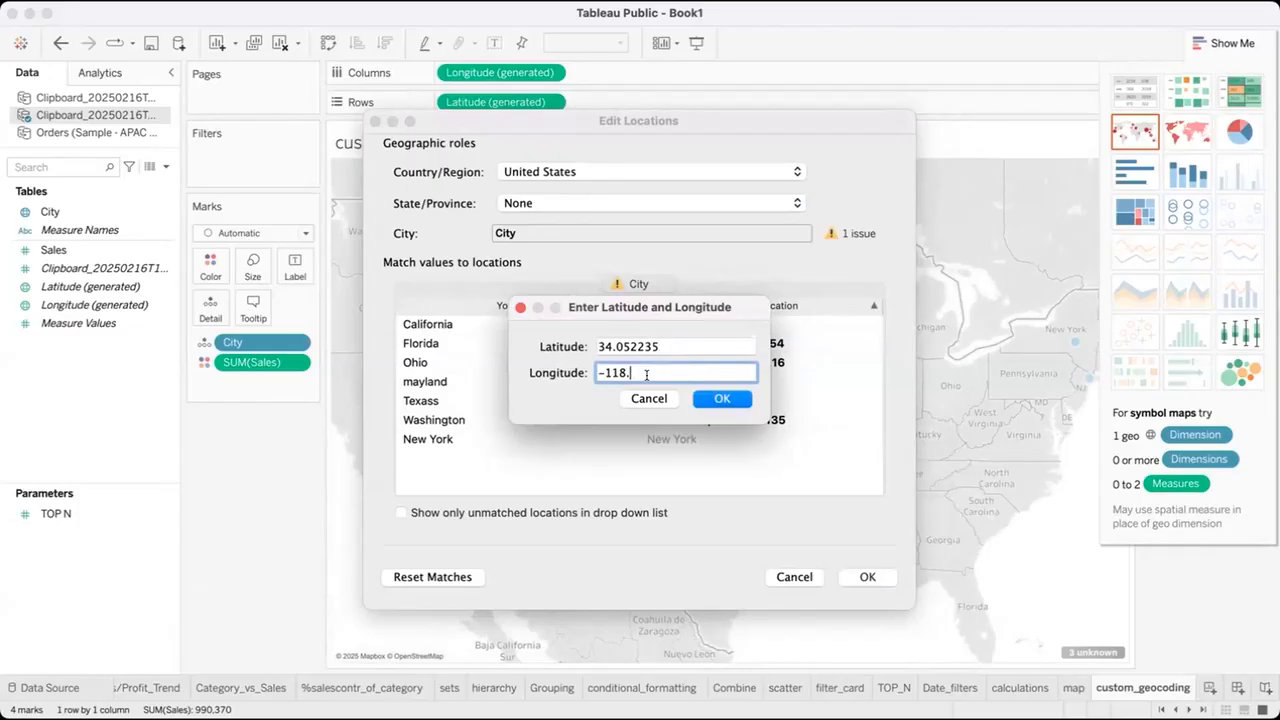
{"action": "type", "text": ".243683"}
{"action": "left_click", "coordinate": [720, 398]}
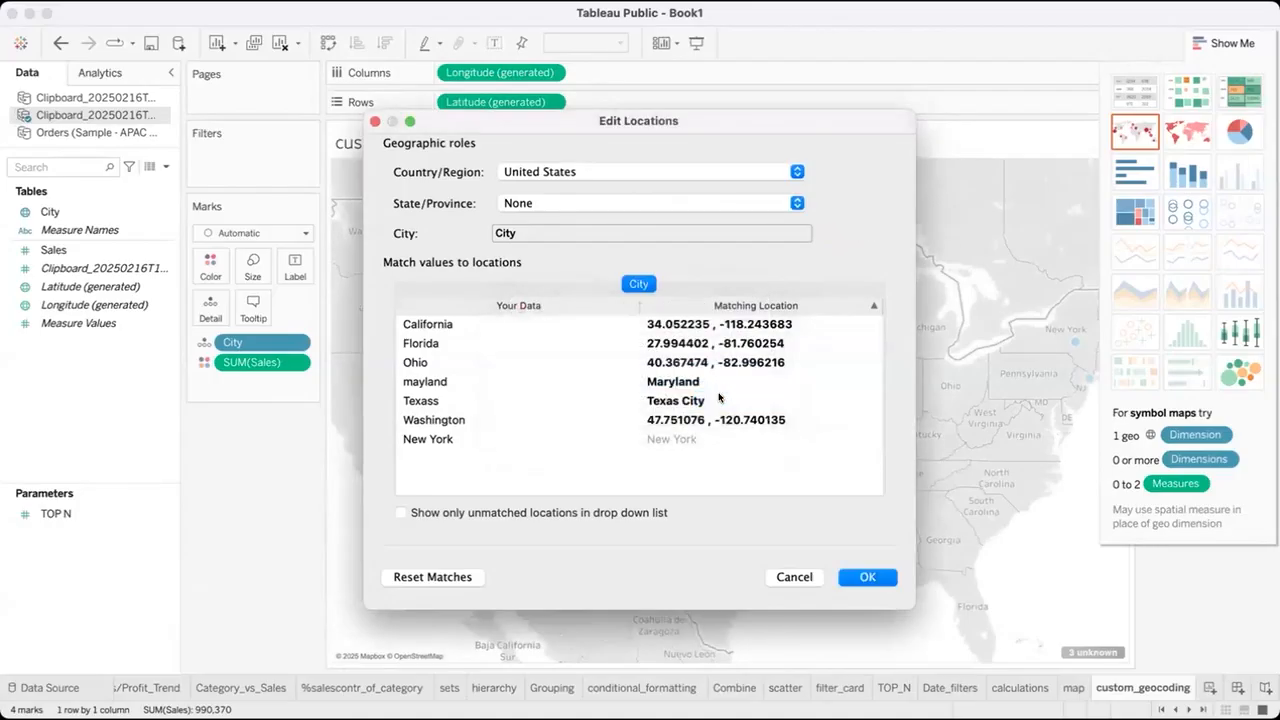
{"action": "left_click", "coordinate": [862, 578]}
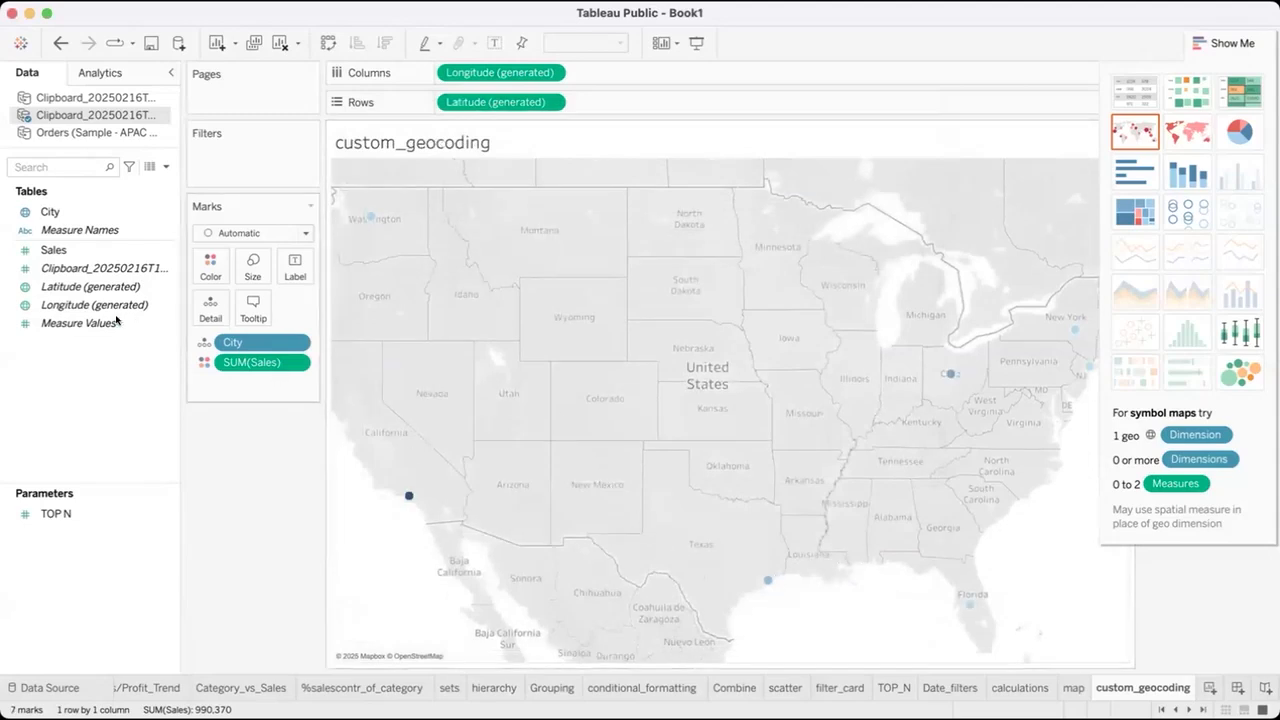
Label the map marks with the City field, switching the mark labels off and on again once.
{"action": "left_click", "coordinate": [63, 211]}
{"action": "left_click_drag", "start_coordinate": [63, 211], "coordinate": [304, 265]}
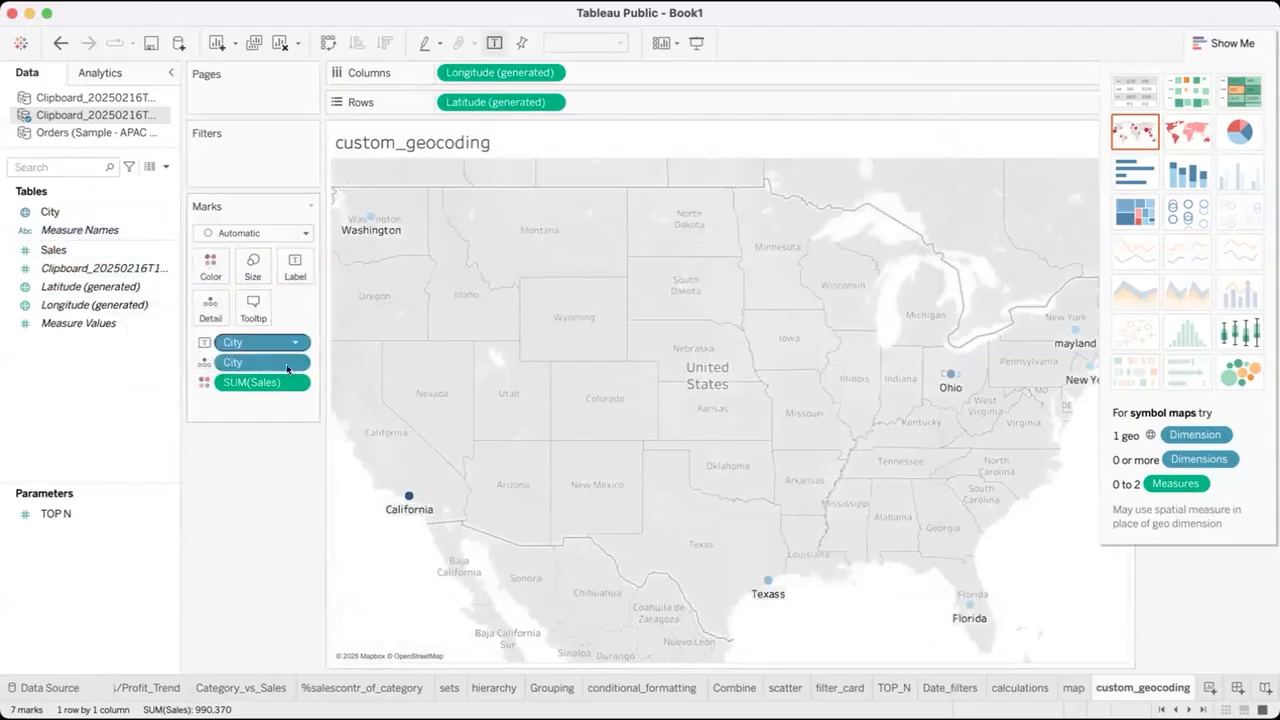
{"action": "left_click", "coordinate": [494, 42]}
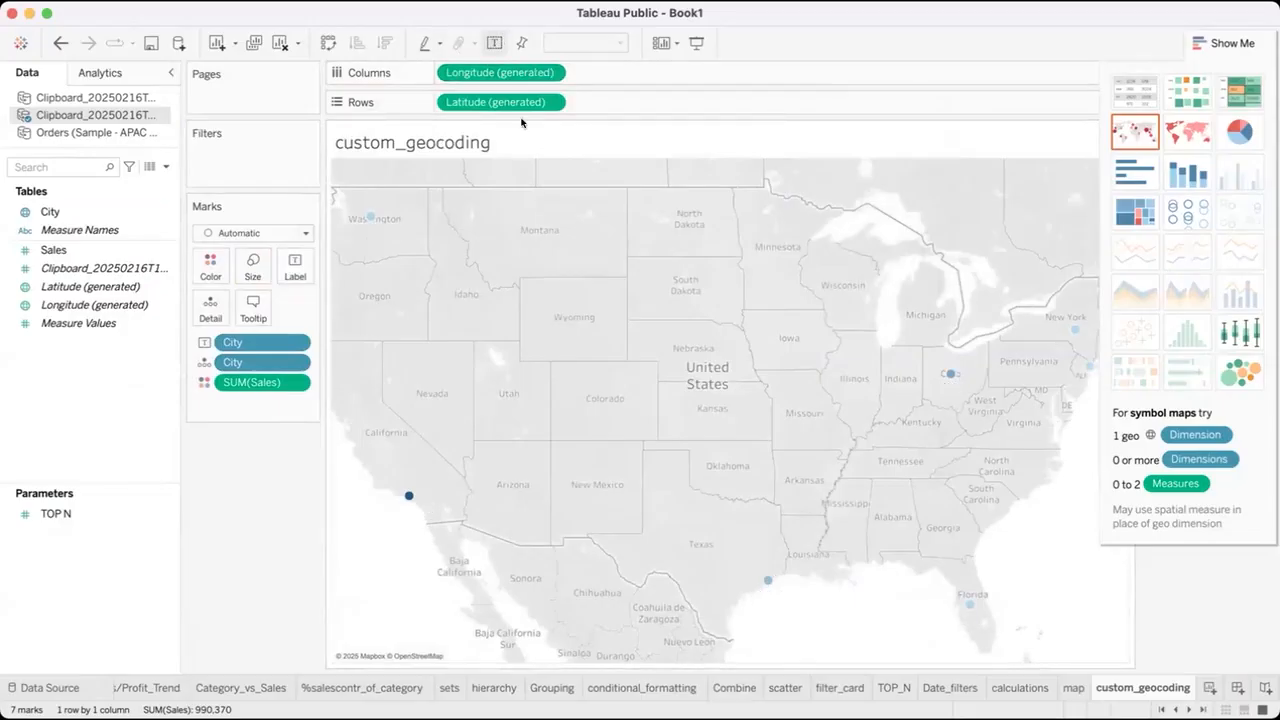
{"action": "left_click", "coordinate": [79, 211]}
{"action": "left_click_drag", "start_coordinate": [79, 211], "coordinate": [295, 268]}
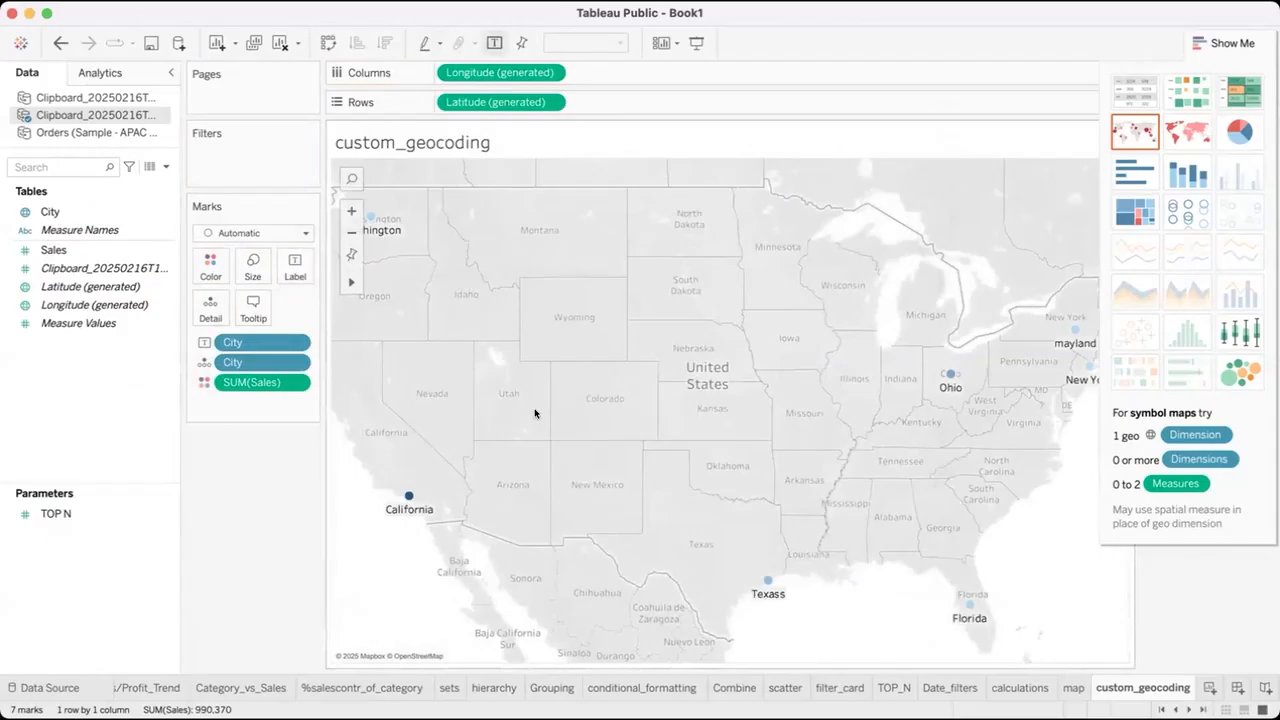
Toggle the fixed view setting of the custom_geocoding map.
{"action": "left_click", "coordinate": [347, 254]}
{"action": "left_click", "coordinate": [351, 254]}
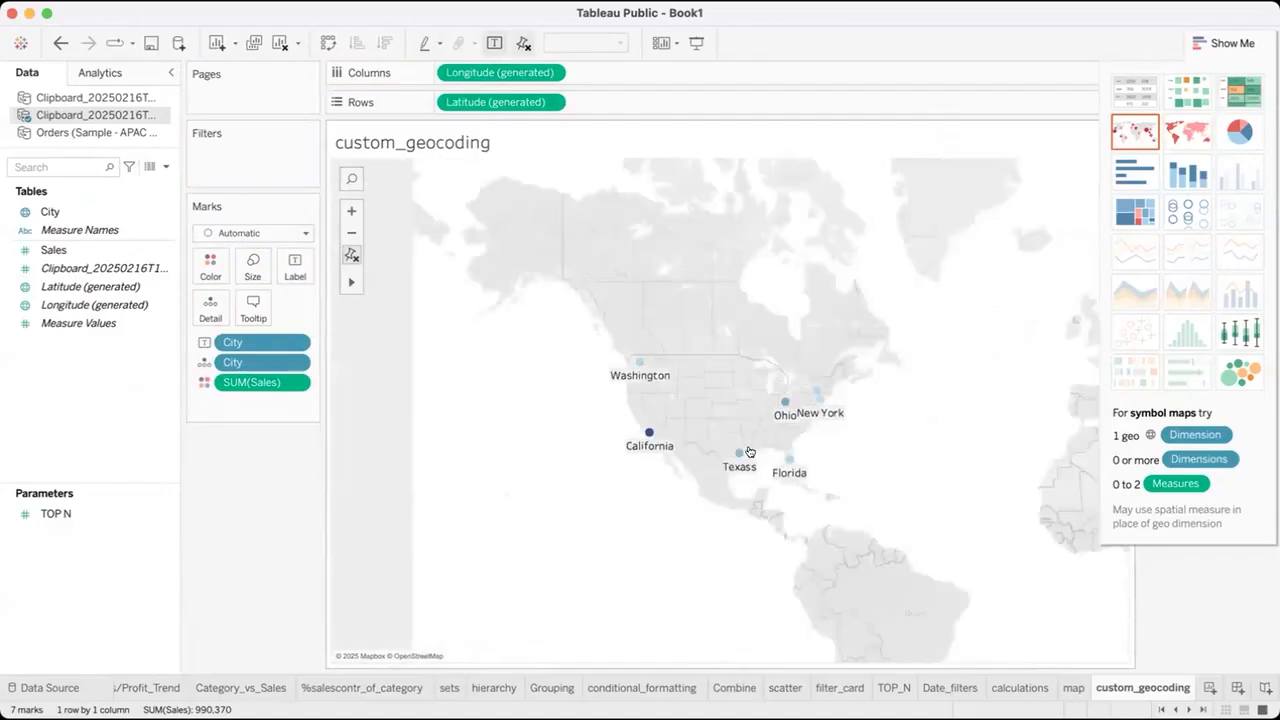